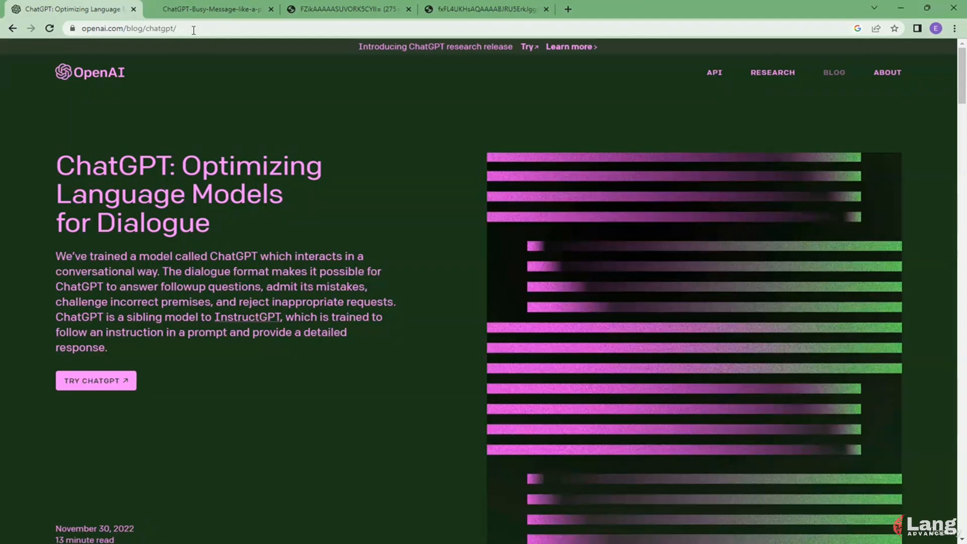
# Return to the Google results, open OpenAI's ChatGPT blog post and launch TRY CHATGPT in a new tab.
pyautogui.click(12, 29)
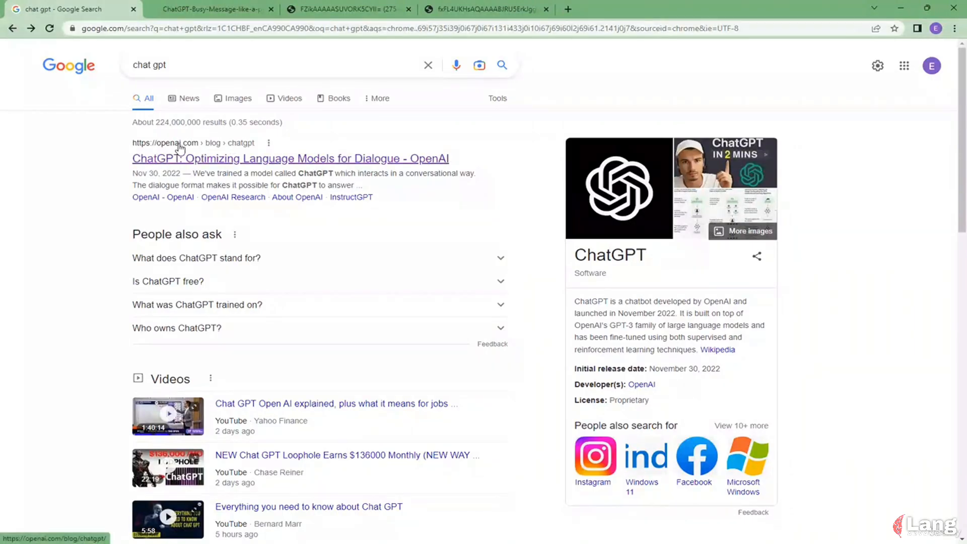
pyautogui.click(196, 160)
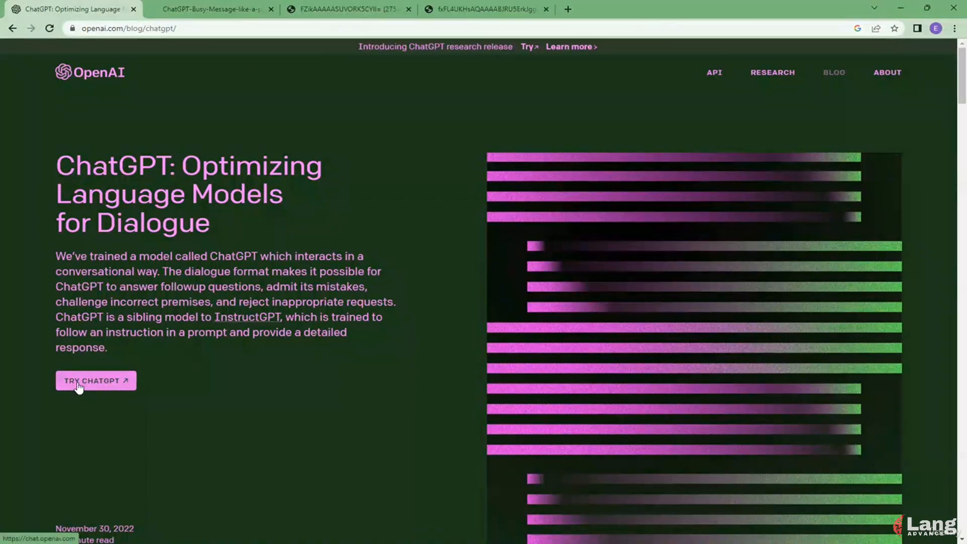
pyautogui.click(109, 384)
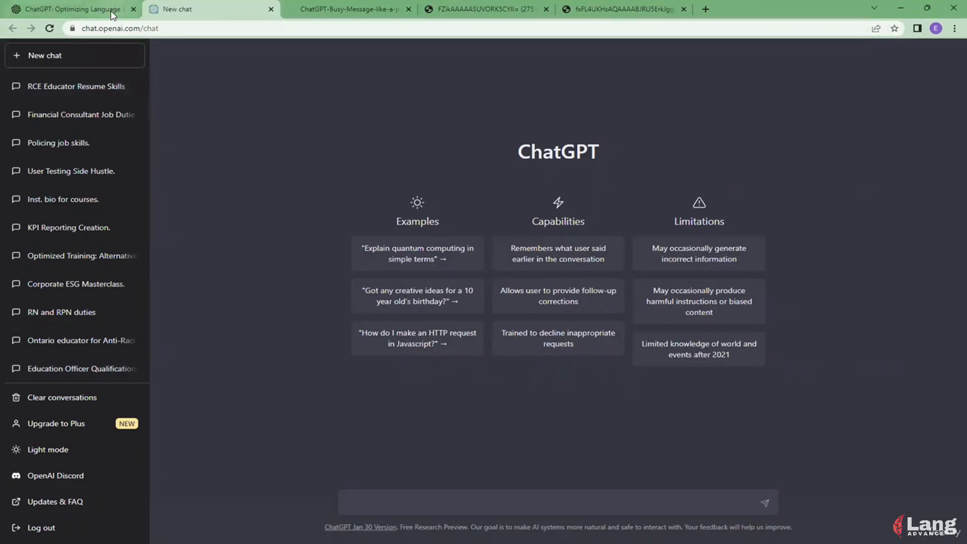
# Flip through the OpenAI blog post and saved login screenshots, then view the pirate capacity message.
pyautogui.moveTo(108, 9)
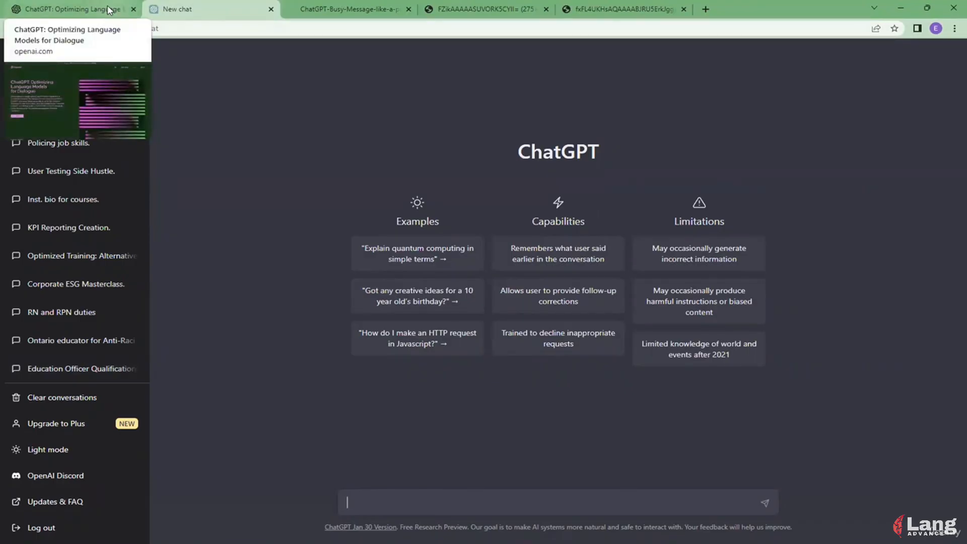
pyautogui.click(108, 8)
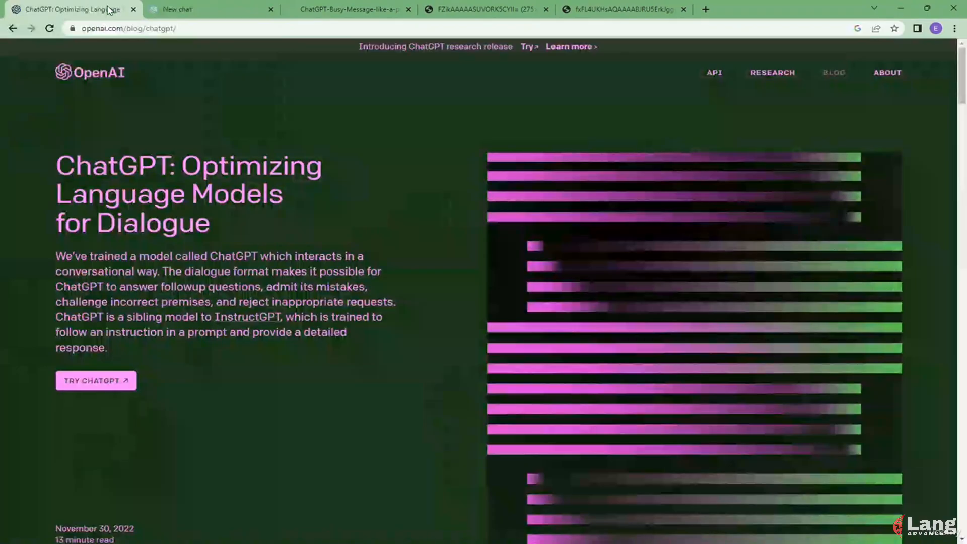
pyautogui.click(490, 4)
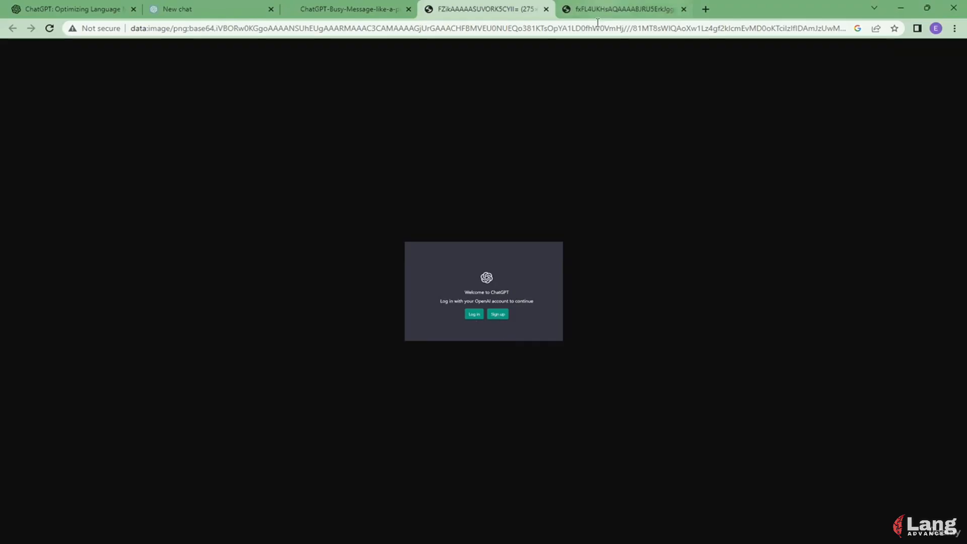
pyautogui.hotkey('ctrl', 'Tab')
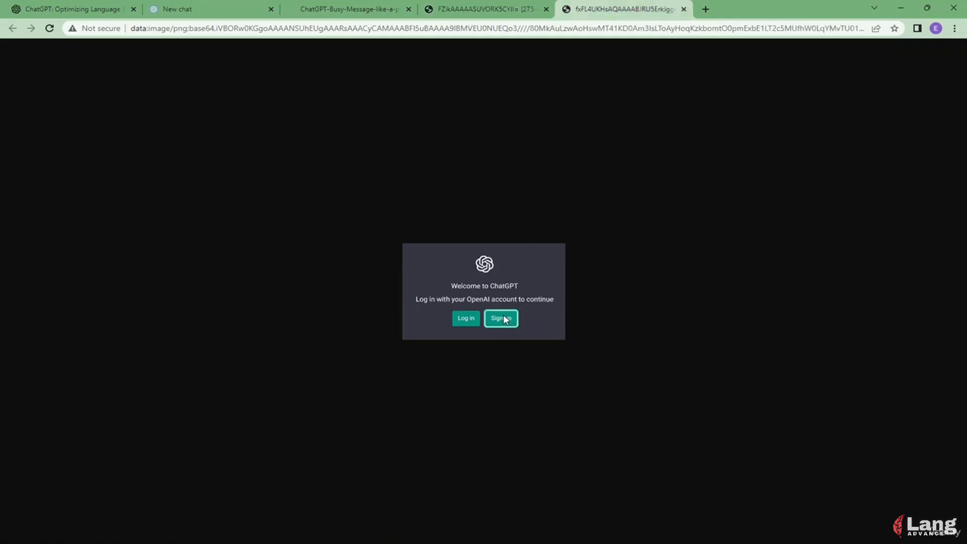
pyautogui.click(217, 9)
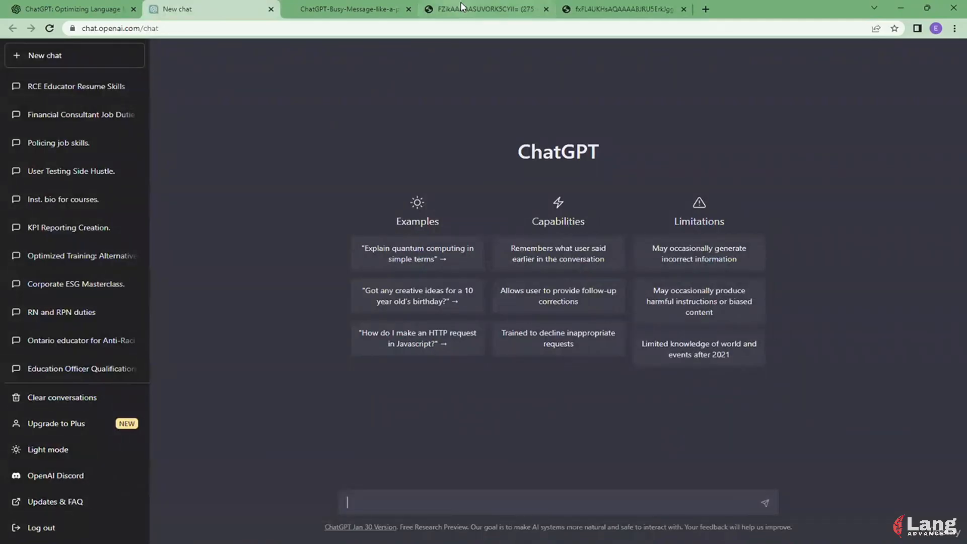
pyautogui.click(329, 7)
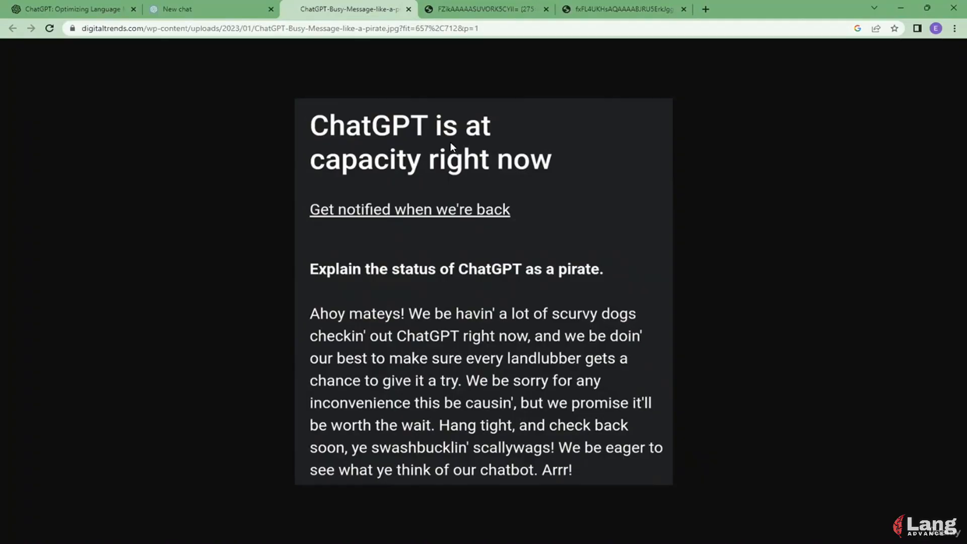
# Revisit the new chat, blog post and login screenshot, ending on the pirate capacity image.
pyautogui.click(216, 15)
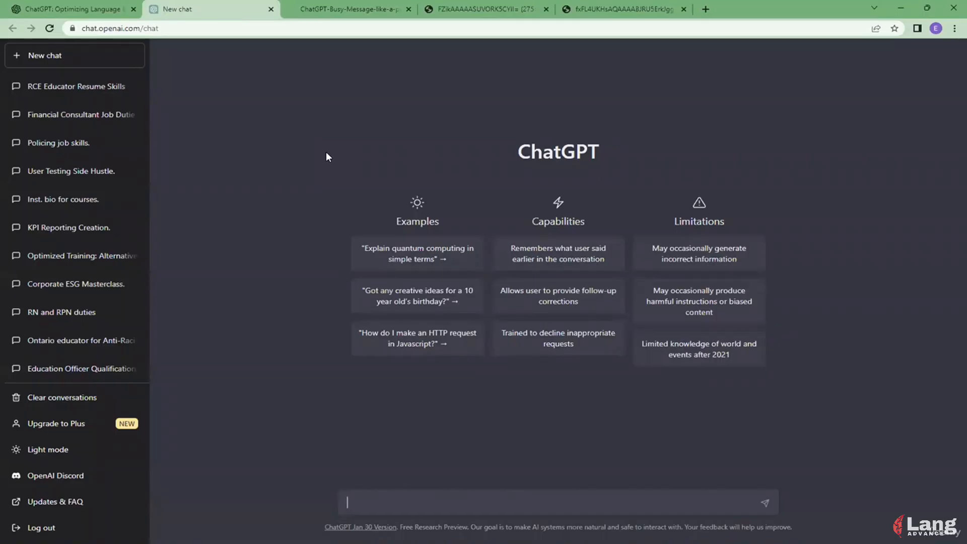
pyautogui.click(348, 10)
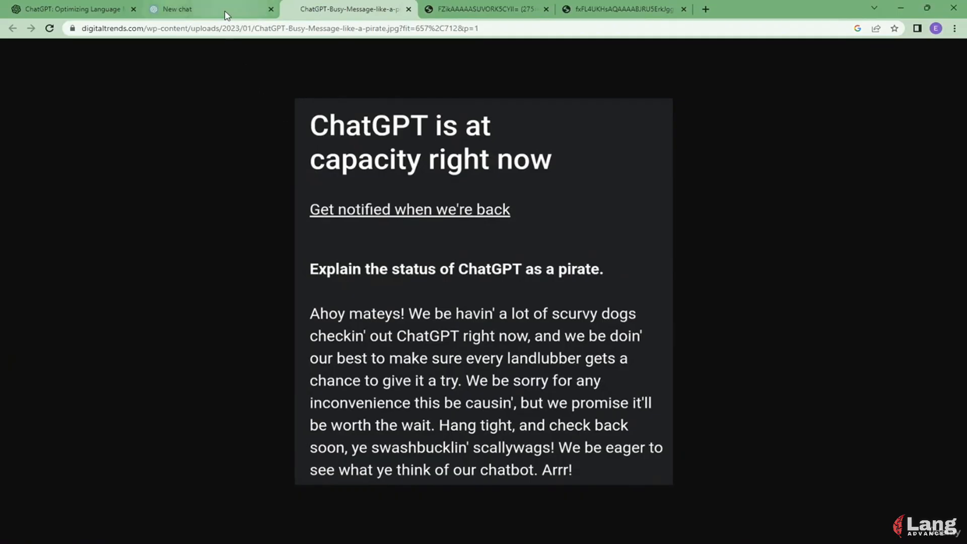
pyautogui.moveTo(225, 15)
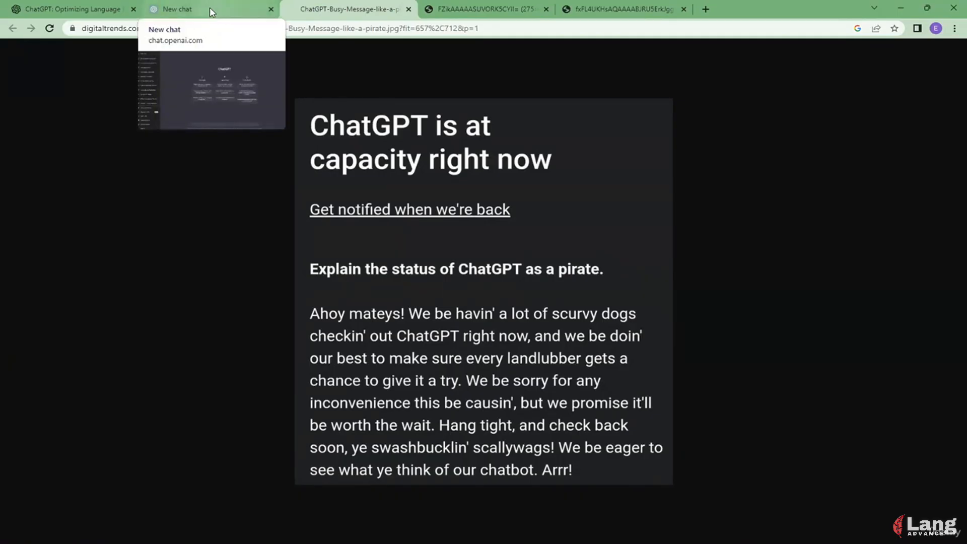
pyautogui.click(209, 8)
pyautogui.click(86, 9)
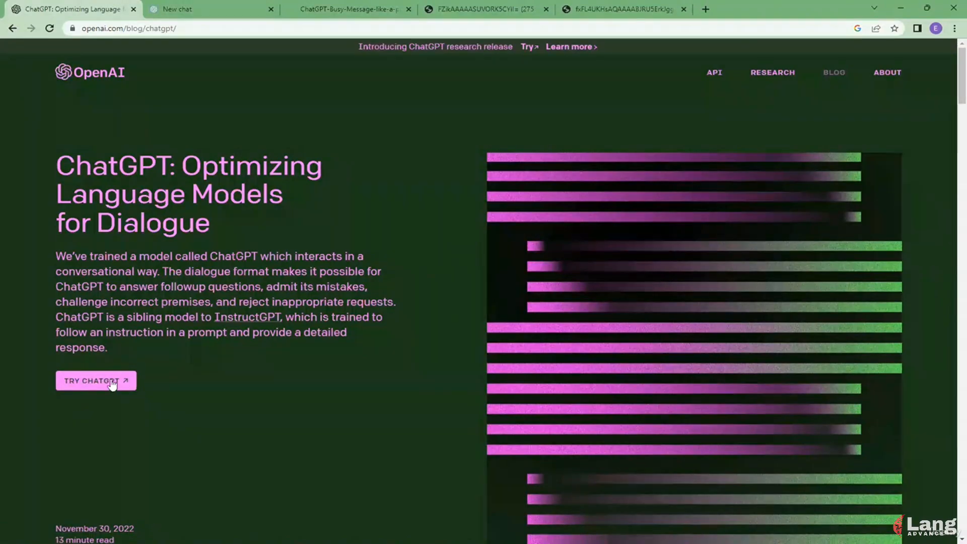
pyautogui.click(210, 9)
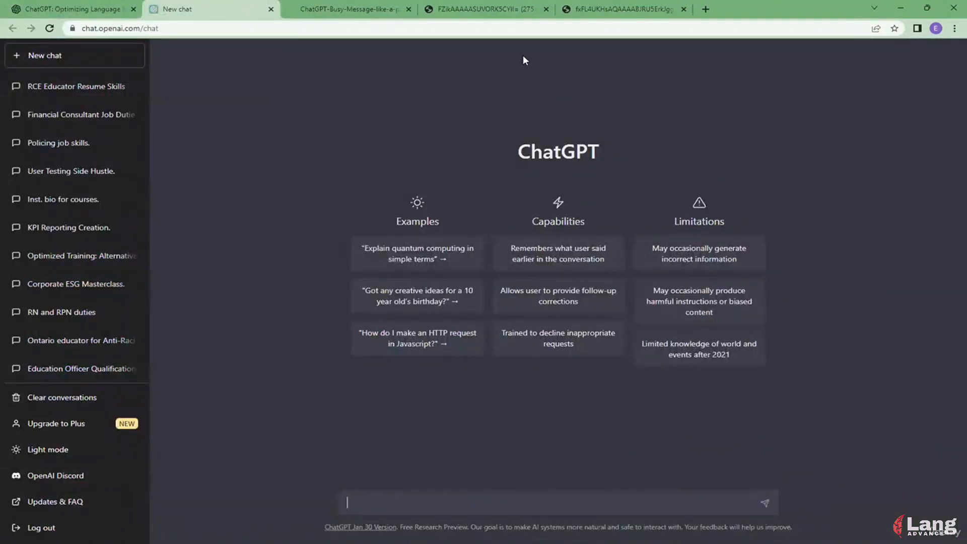
pyautogui.click(505, 9)
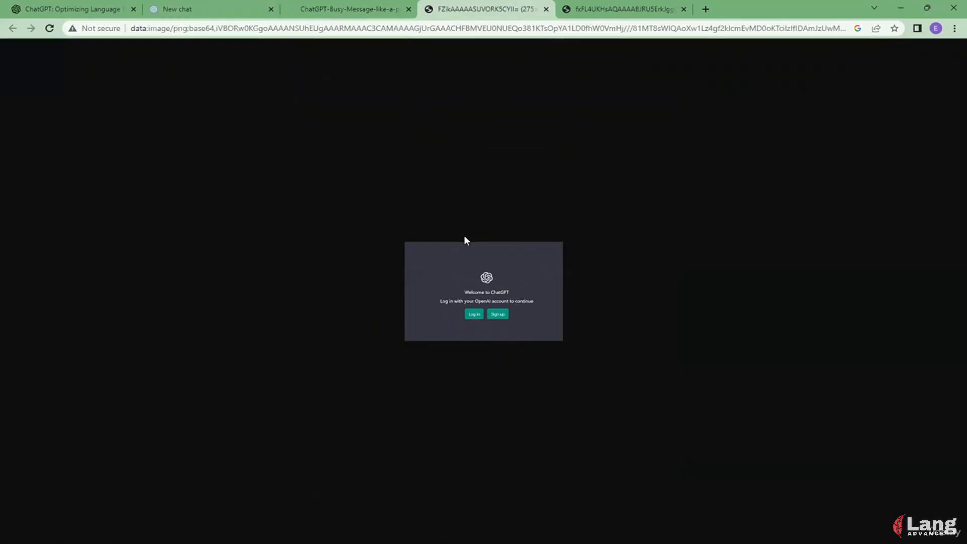
pyautogui.click(189, 5)
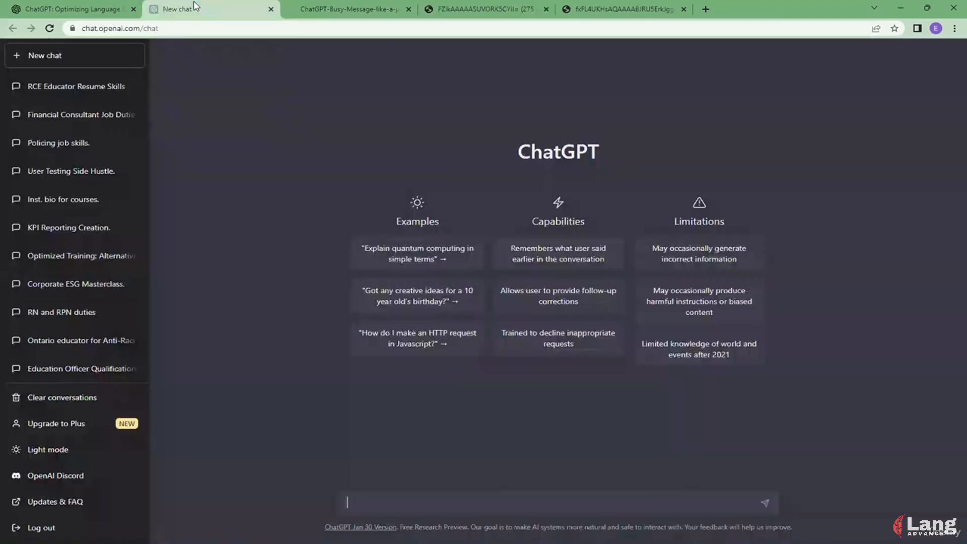
pyautogui.click(349, 10)
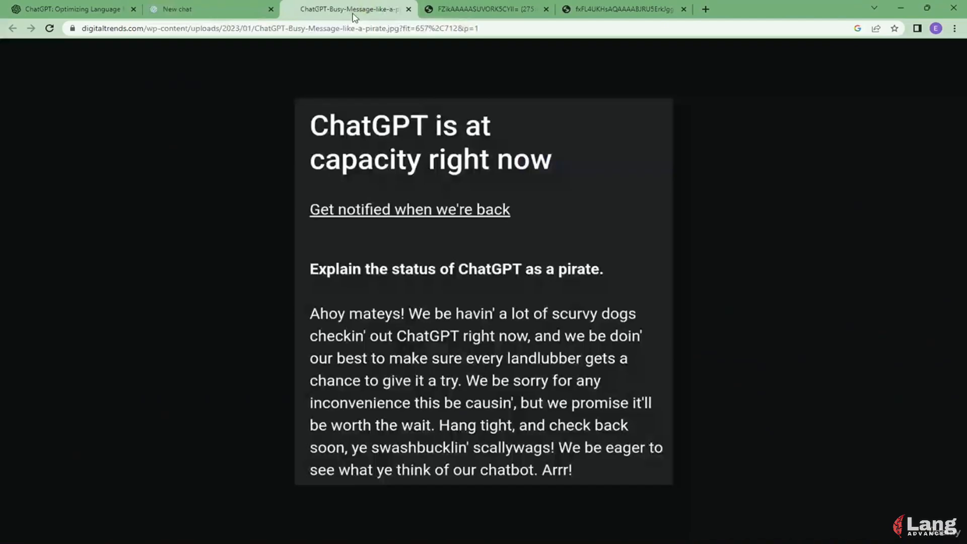
# Switch back to the ChatGPT New chat tab.
pyautogui.click(216, 8)
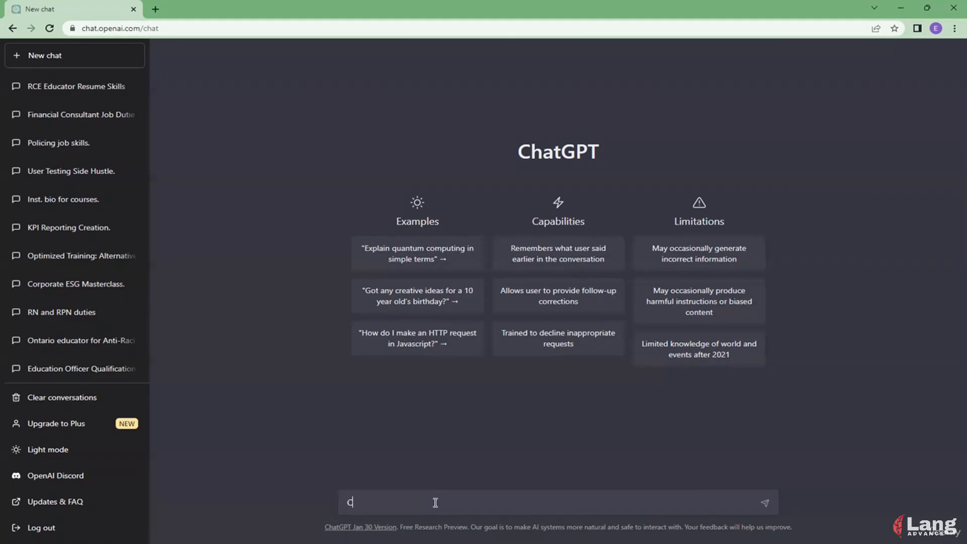
# Ask ChatGPT 'Give me 10 outfit ideas for -10 weather'.
pyautogui.write('Give me 10 outfit ideas for -10 weather')
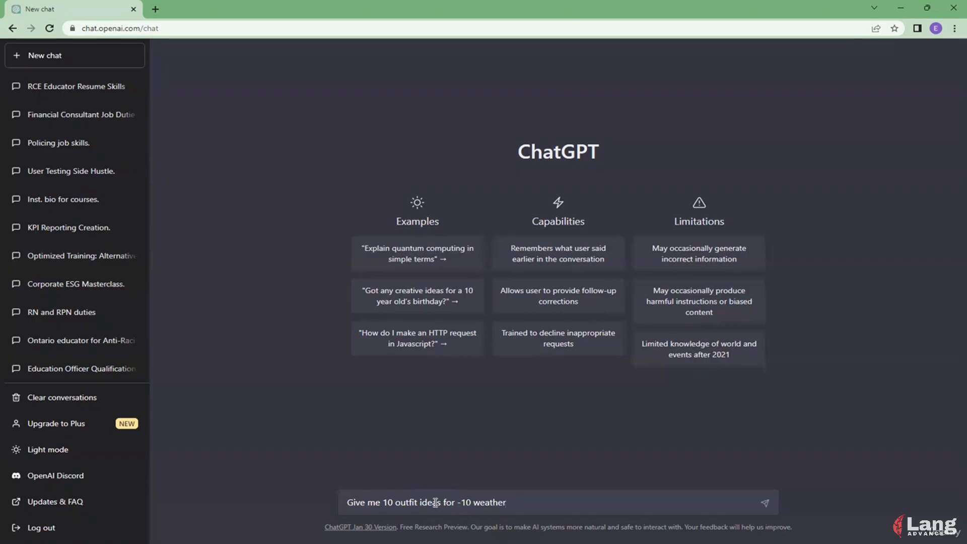
pyautogui.press('Return')
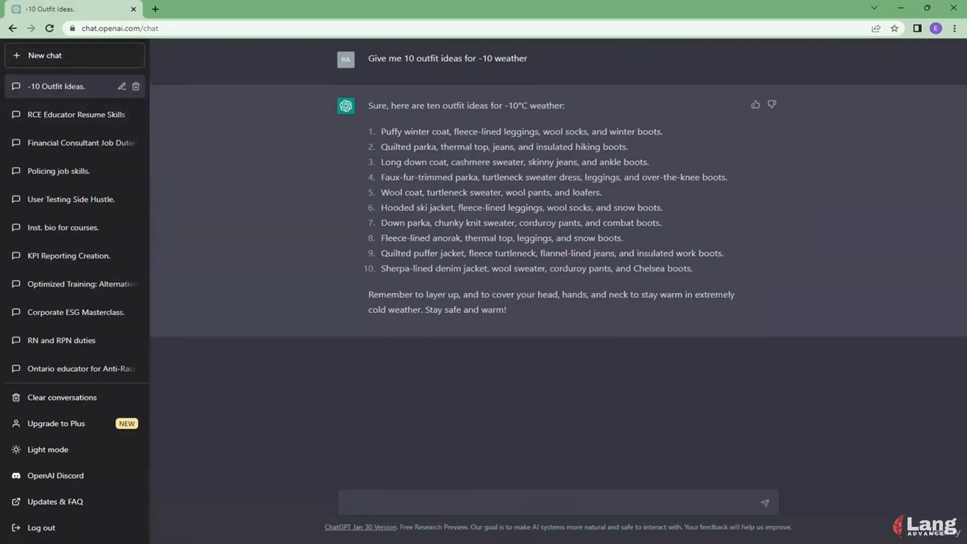
pyautogui.scroll(-5, 66, 171)
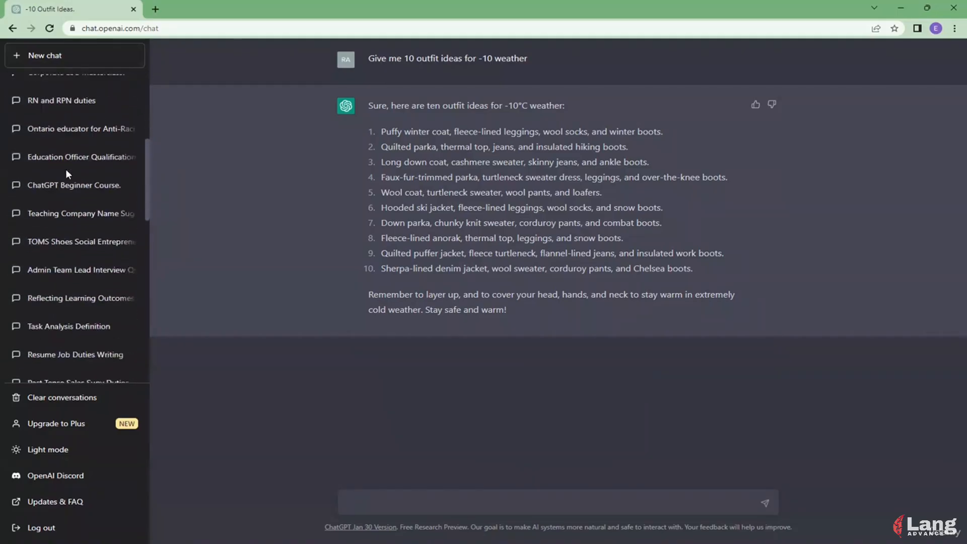
pyautogui.scroll(-7, 66, 171)
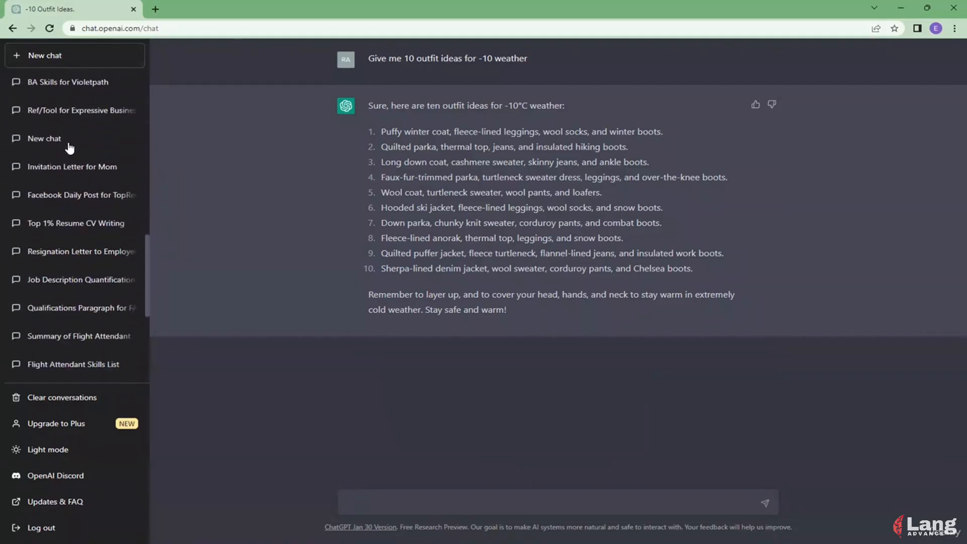
pyautogui.scroll(-5, 69, 147)
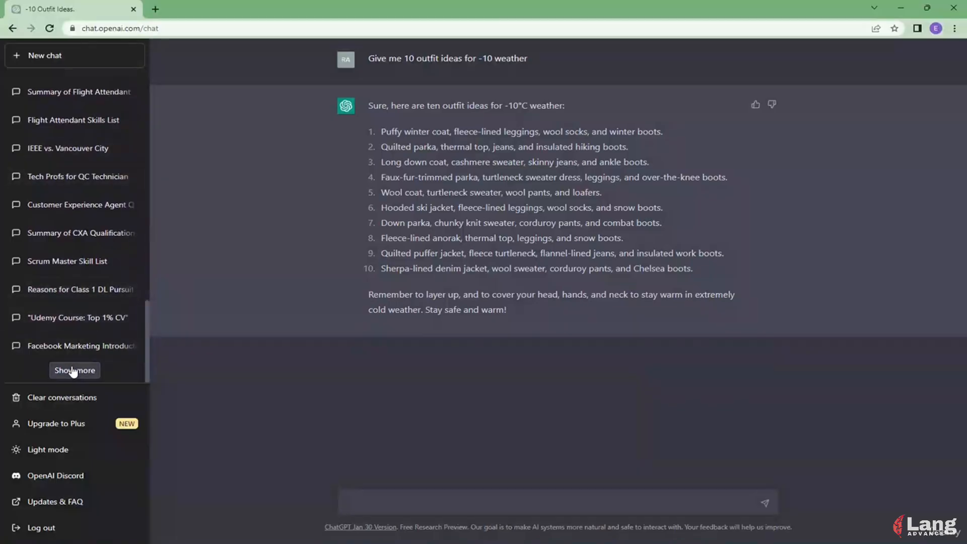
pyautogui.click(73, 371)
pyautogui.scroll(-6, 91, 206)
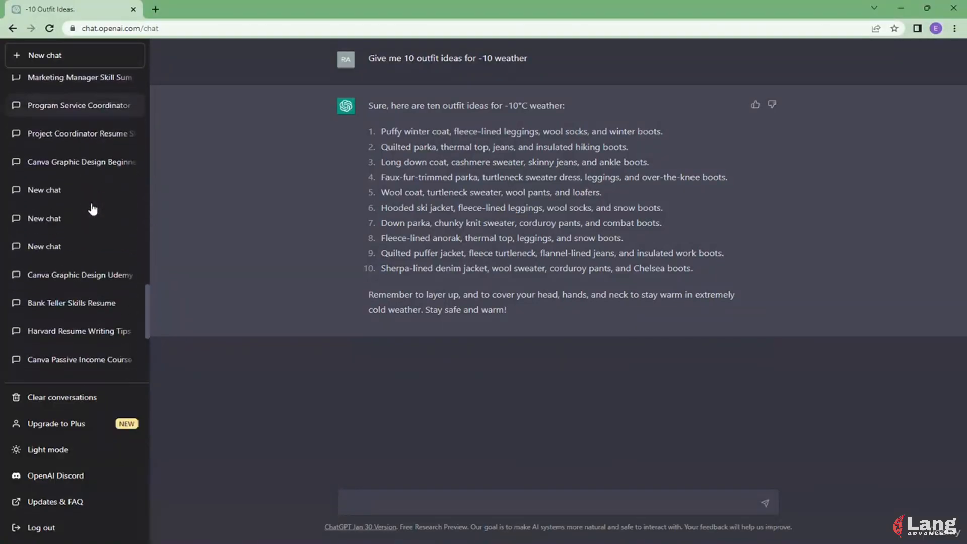
pyautogui.scroll(2, 91, 204)
pyautogui.scroll(10, 91, 204)
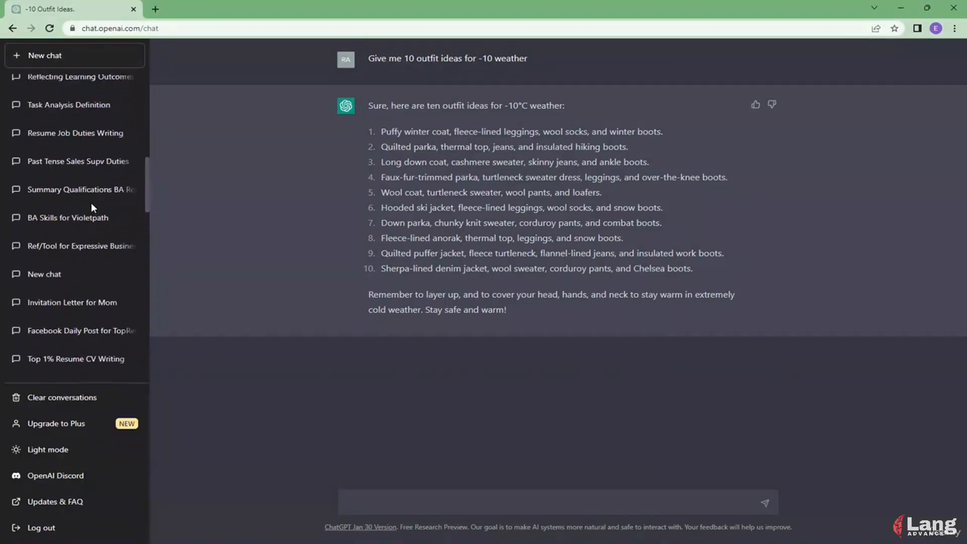
pyautogui.scroll(4, 91, 204)
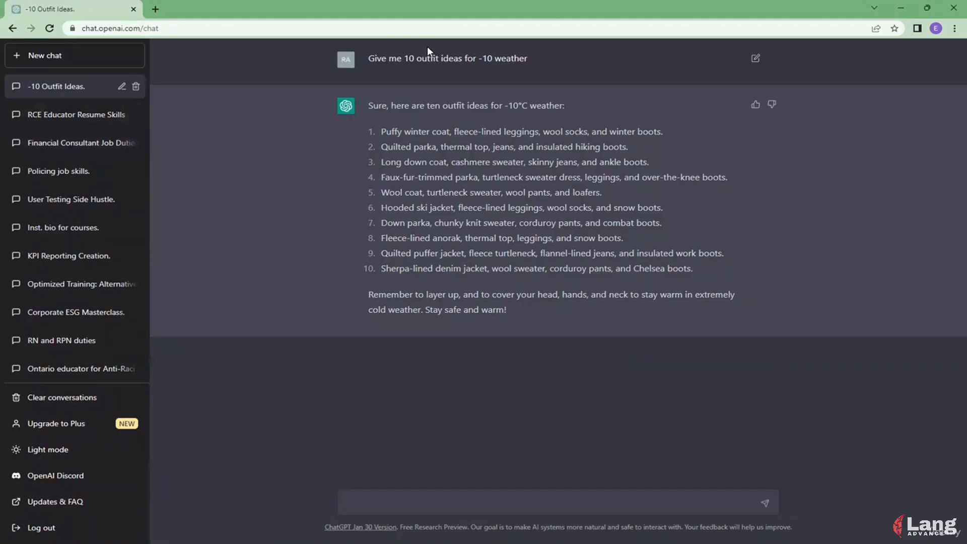
pyautogui.moveTo(378, 57); pyautogui.dragTo(532, 58)
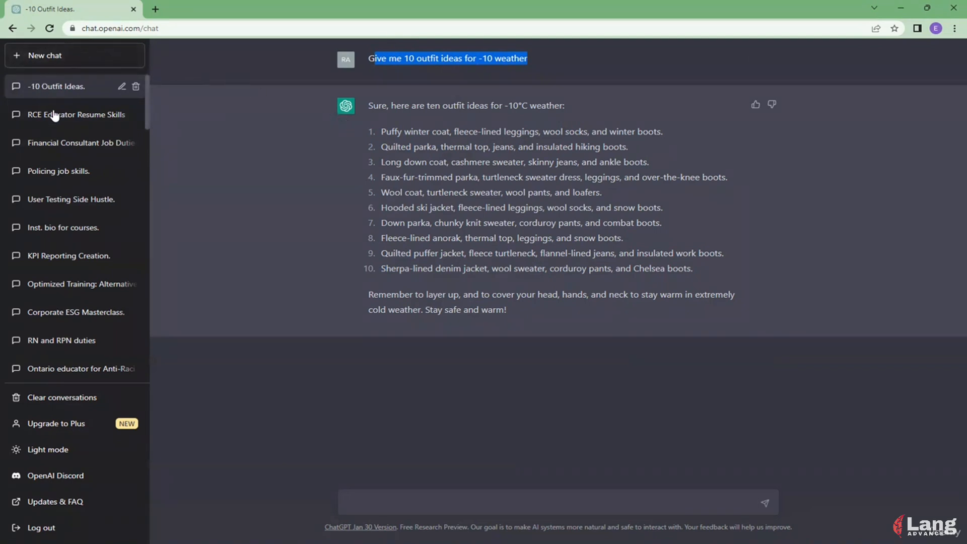
# Send the prompt 'give me 10 more new outfit ideas'.
pyautogui.click(474, 501)
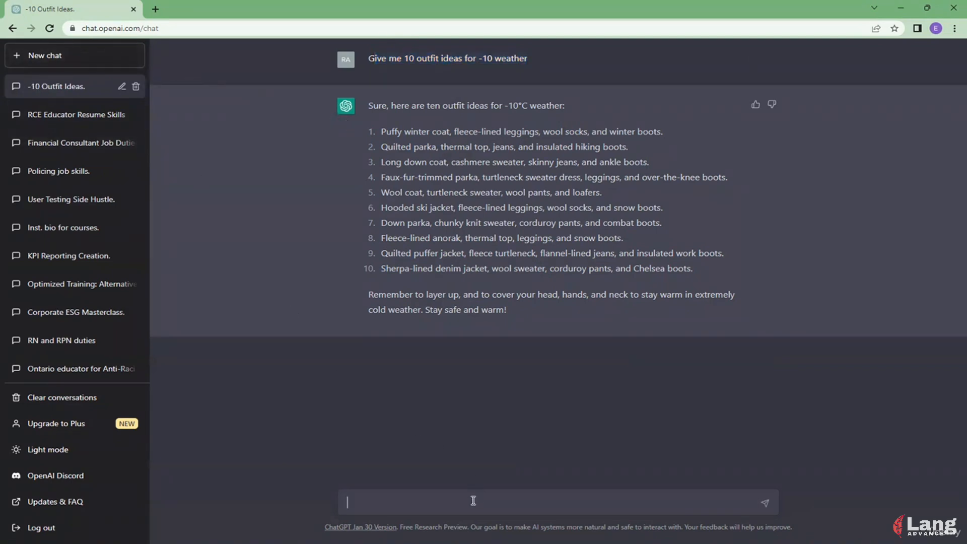
pyautogui.write('give me 10 more new ou')
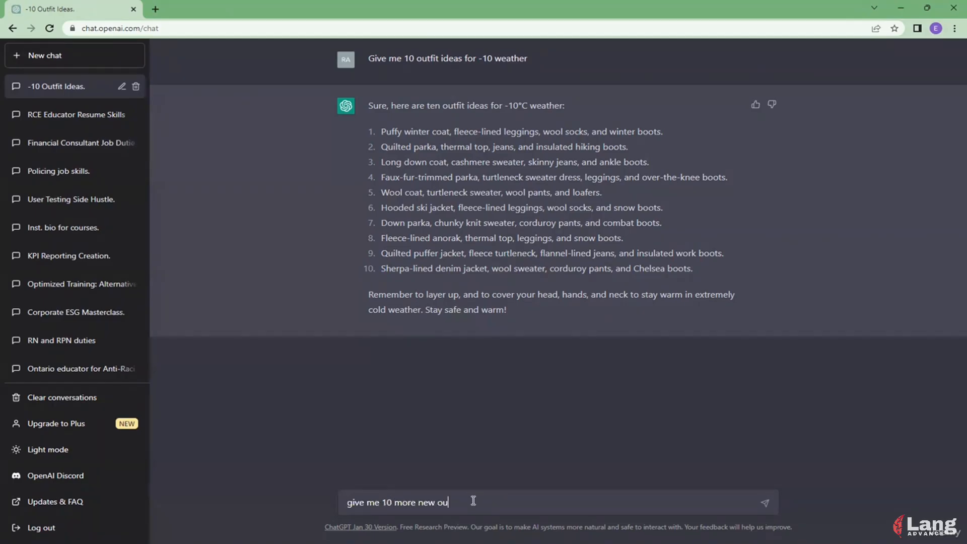
pyautogui.write('tfit ideas')
pyautogui.press('Return')
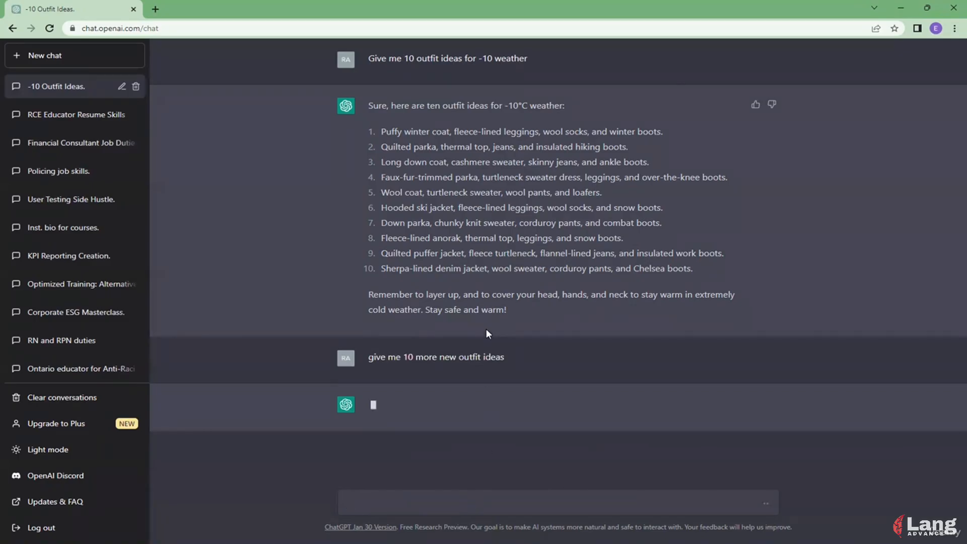
# Highlight the word Puffy, the first ten ideas and the word new, scrolling through the replies.
pyautogui.doubleClick(384, 131)
pyautogui.moveTo(530, 162); pyautogui.dragTo(767, 274)
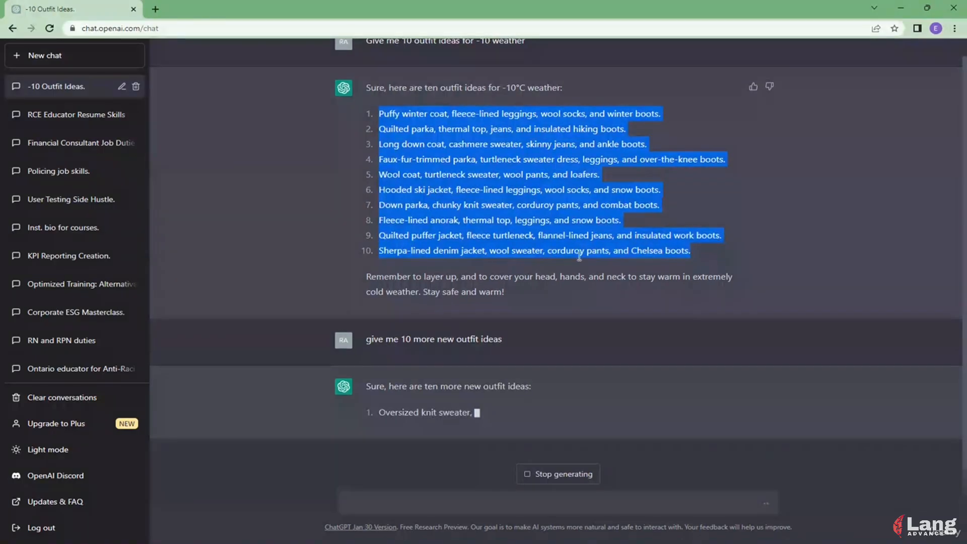
pyautogui.doubleClick(452, 342)
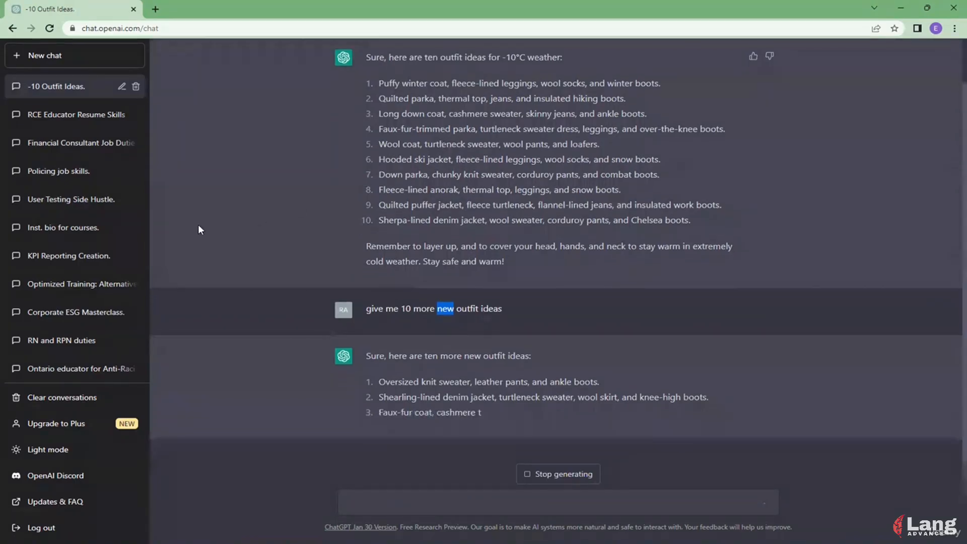
pyautogui.scroll(-7, 86, 154)
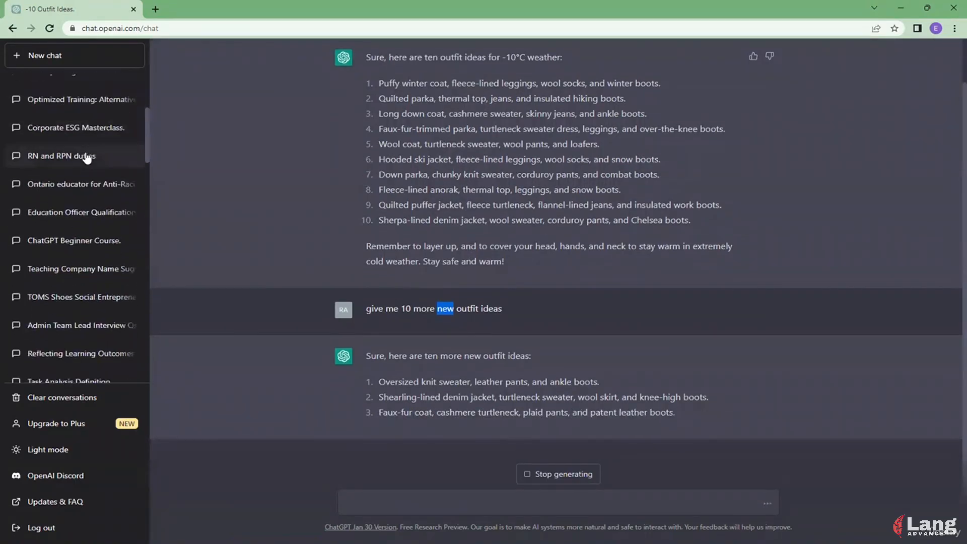
pyautogui.scroll(7, 86, 159)
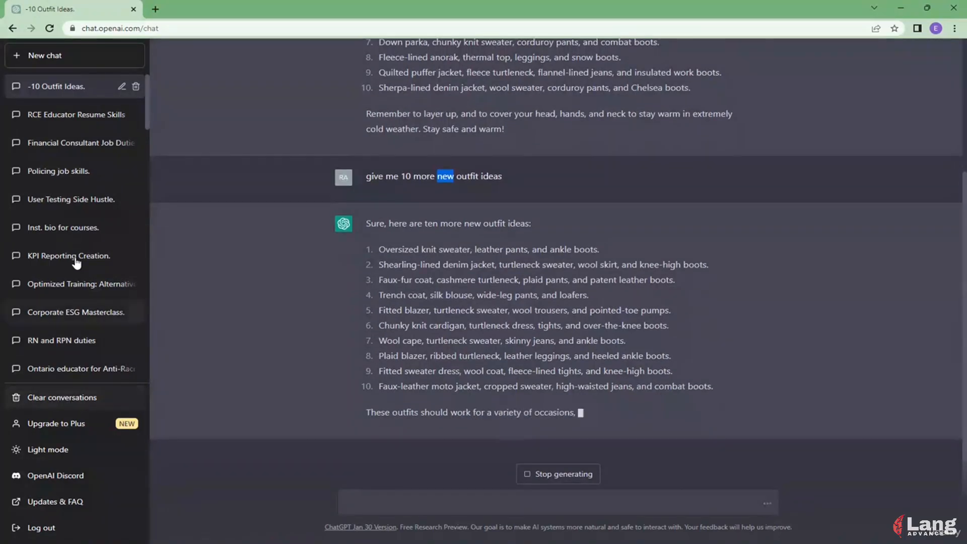
pyautogui.scroll(-2, 73, 254)
pyautogui.scroll(-7, 86, 200)
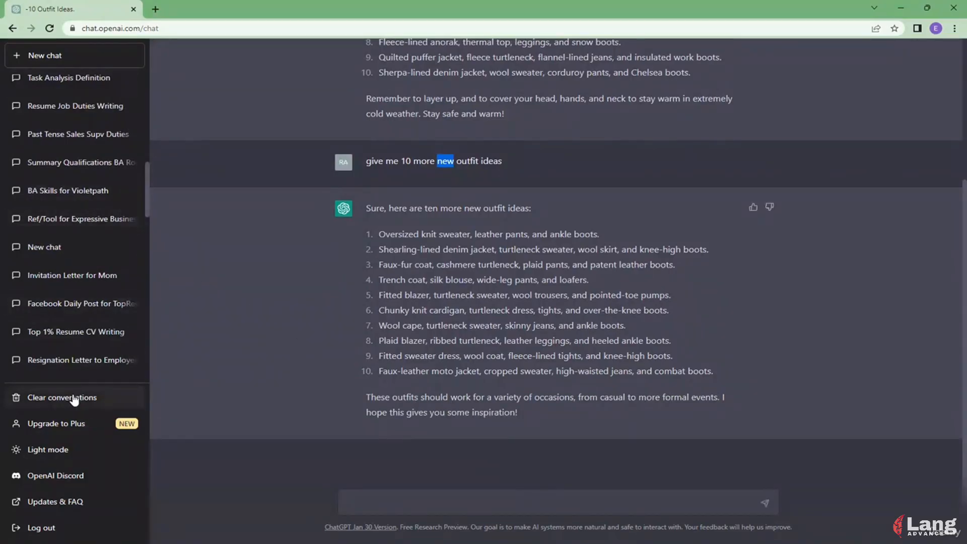
pyautogui.scroll(5, 96, 322)
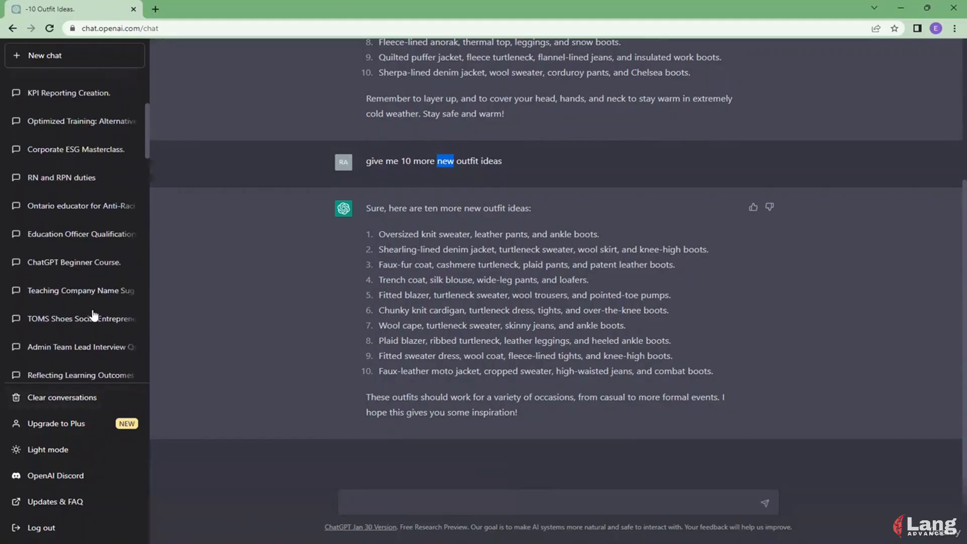
pyautogui.scroll(-5, 101, 259)
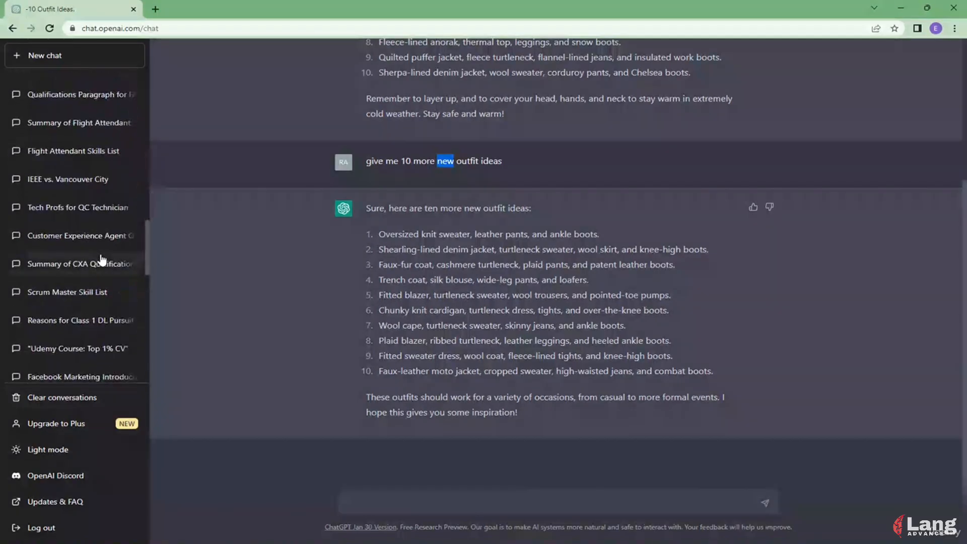
pyautogui.scroll(10, 102, 259)
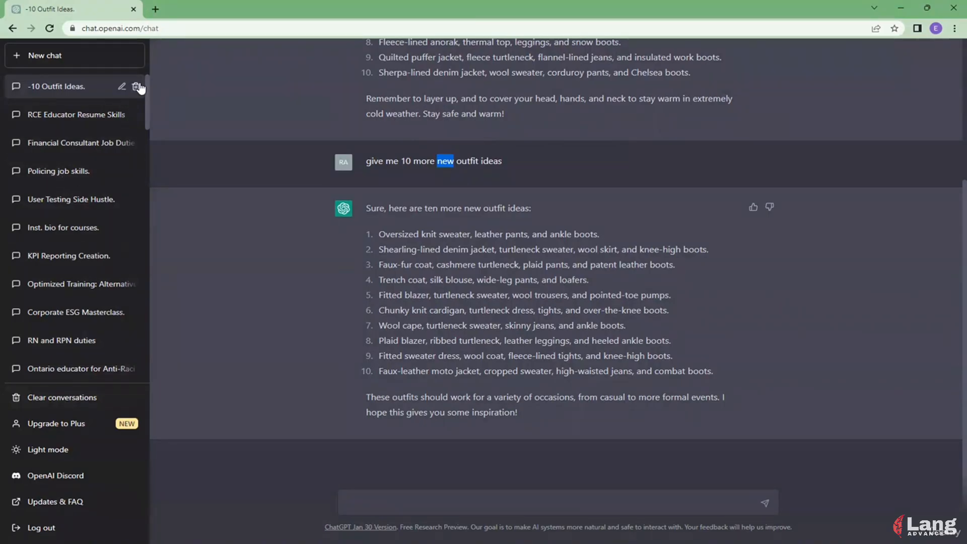
pyautogui.click(50, 450)
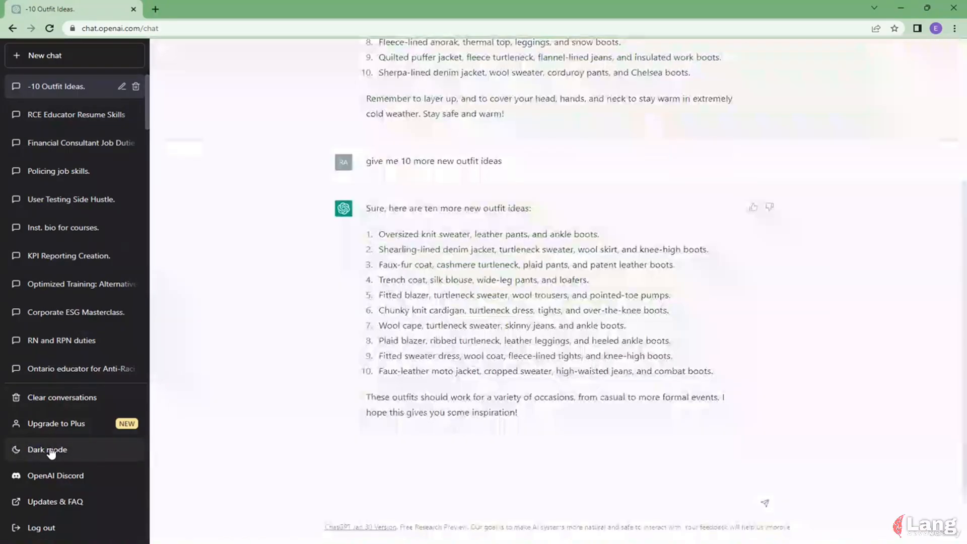
pyautogui.click(50, 450)
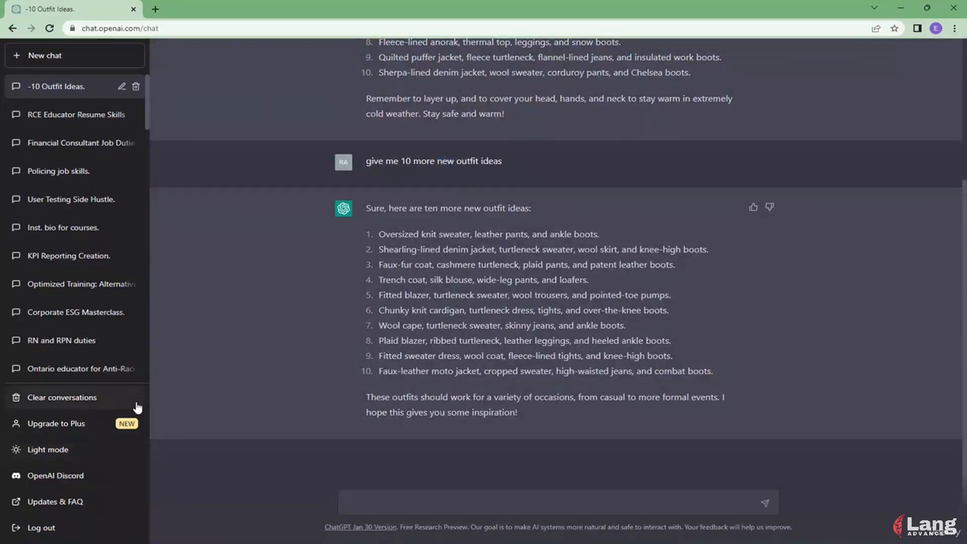
pyautogui.click(56, 459)
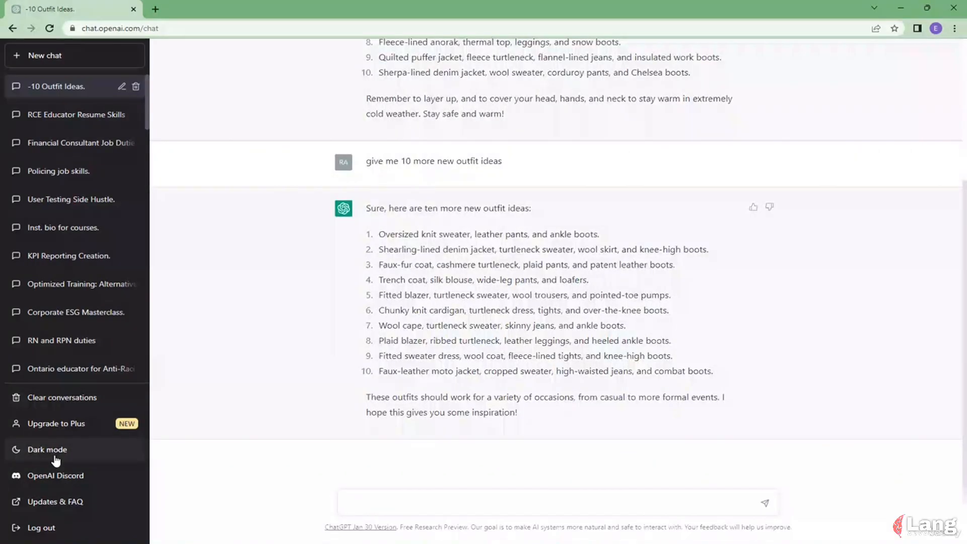
pyautogui.click(56, 459)
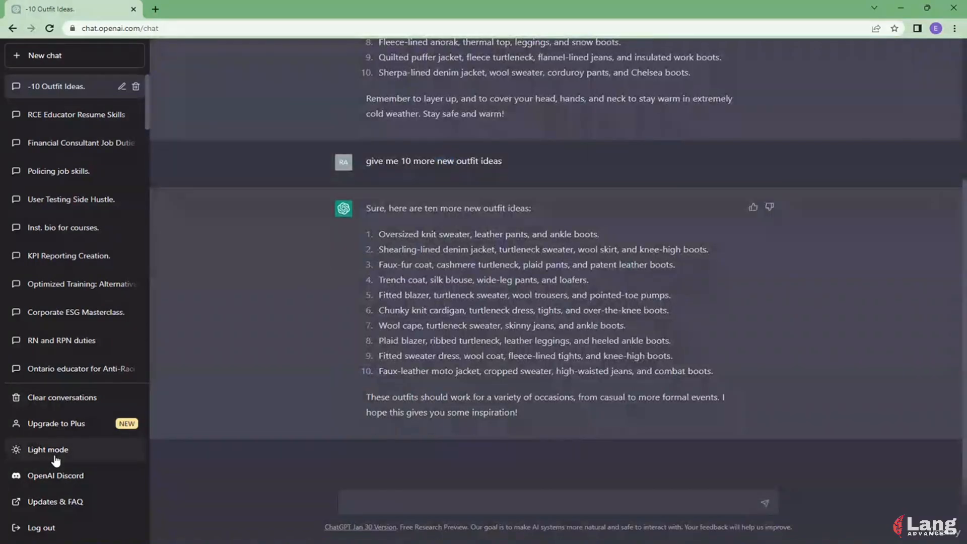
# Open Updates & FAQ in a new tab, browse the 7 ChatGPT Help Center articles, then return to the chat.
pyautogui.rightClick(68, 501)
pyautogui.click(141, 398)
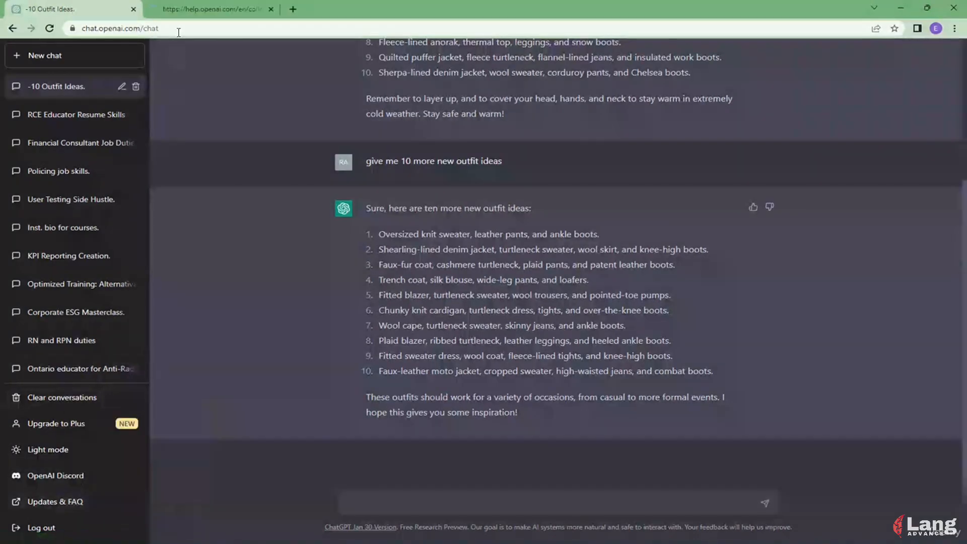
pyautogui.hotkey('ctrl', 'Tab')
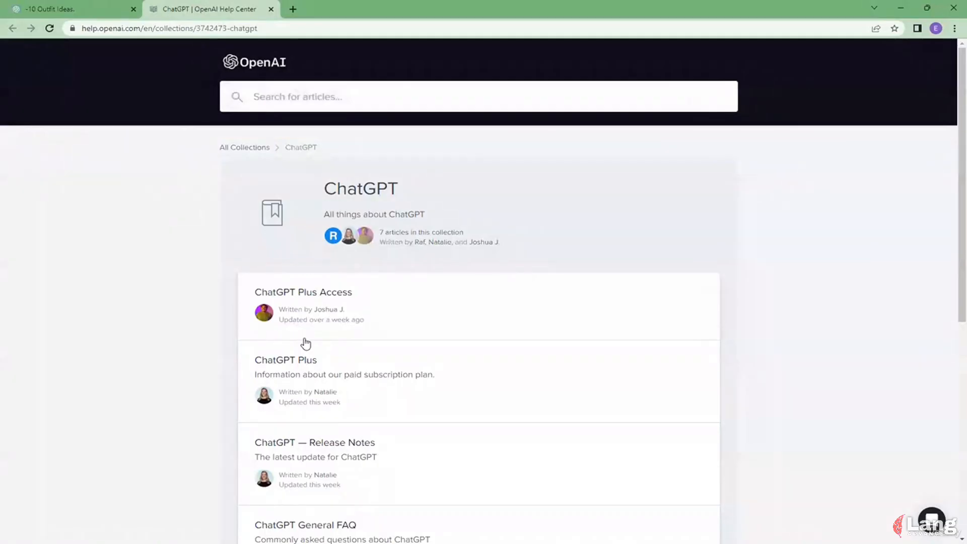
pyautogui.scroll(-4, 362, 300)
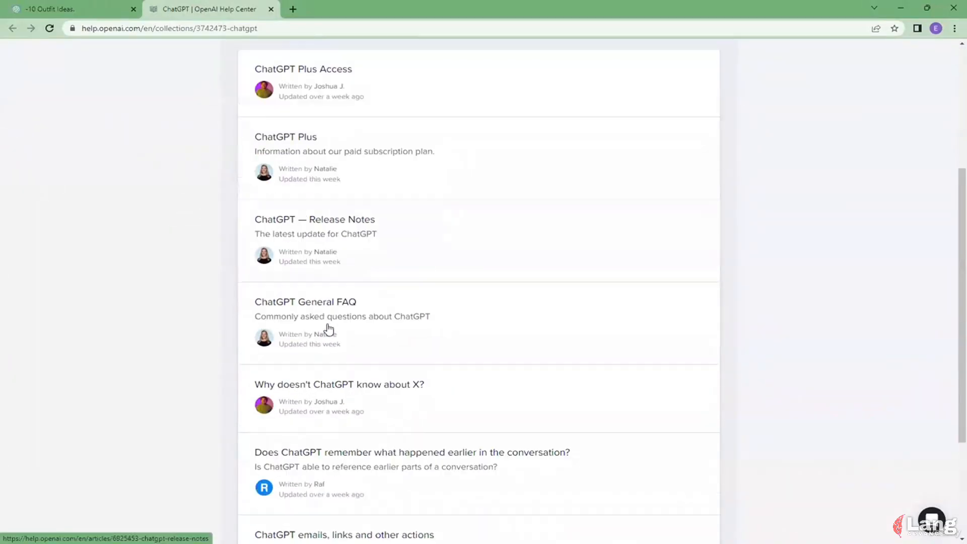
pyautogui.scroll(-2, 328, 330)
pyautogui.scroll(-1, 328, 330)
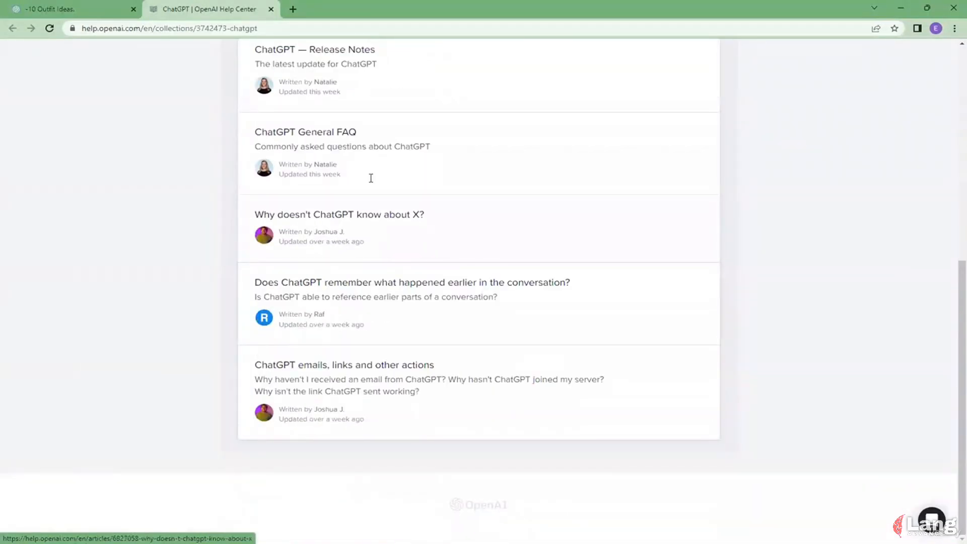
pyautogui.scroll(8, 321, 229)
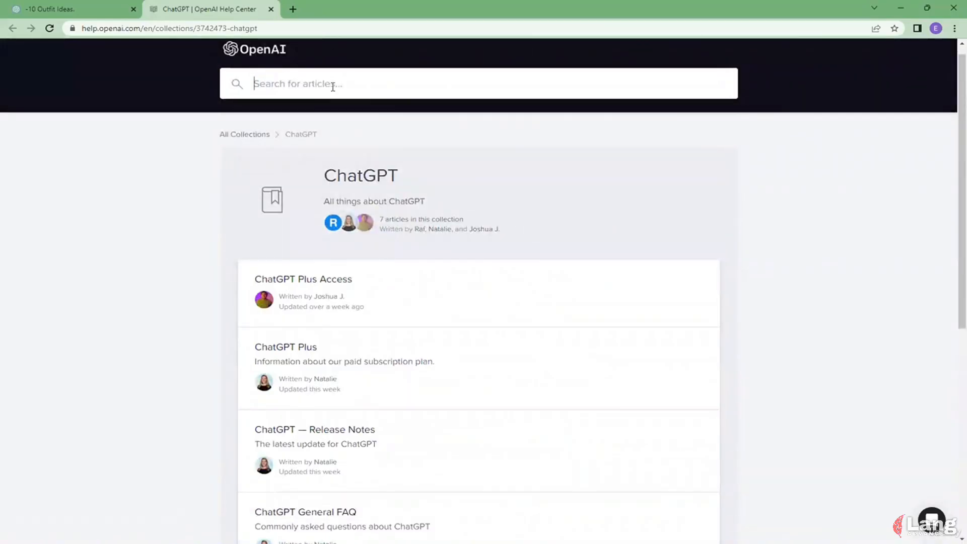
pyautogui.click(85, 6)
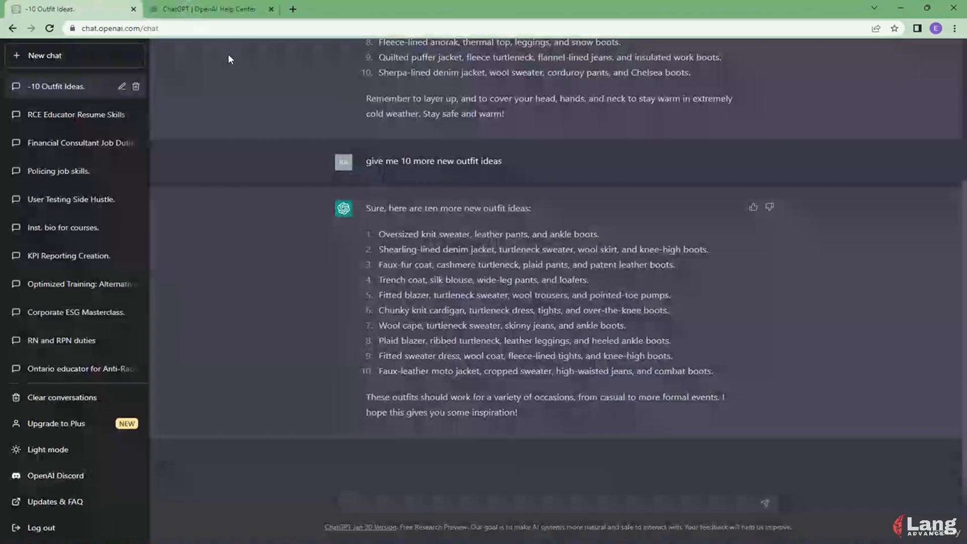
# Close the Help Center tab, open Upgrade to Plus, and highlight the Plus benefits and Free Plan heading.
pyautogui.click(272, 10)
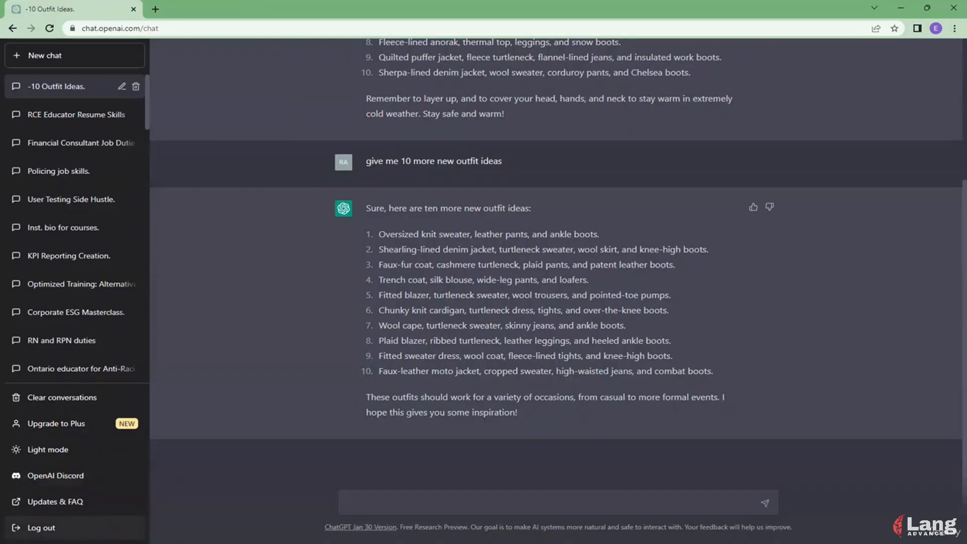
pyautogui.click(74, 428)
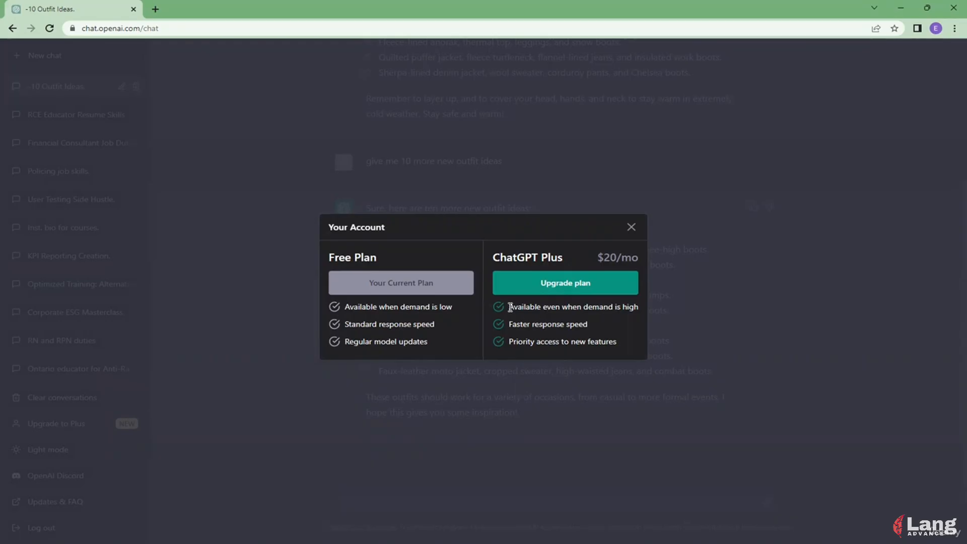
pyautogui.moveTo(510, 307); pyautogui.dragTo(637, 300)
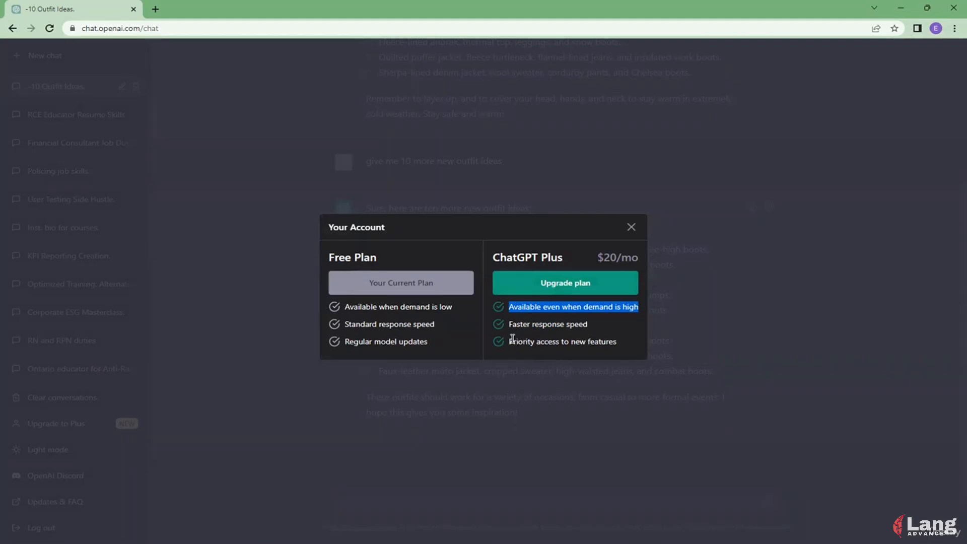
pyautogui.moveTo(511, 340); pyautogui.dragTo(683, 342)
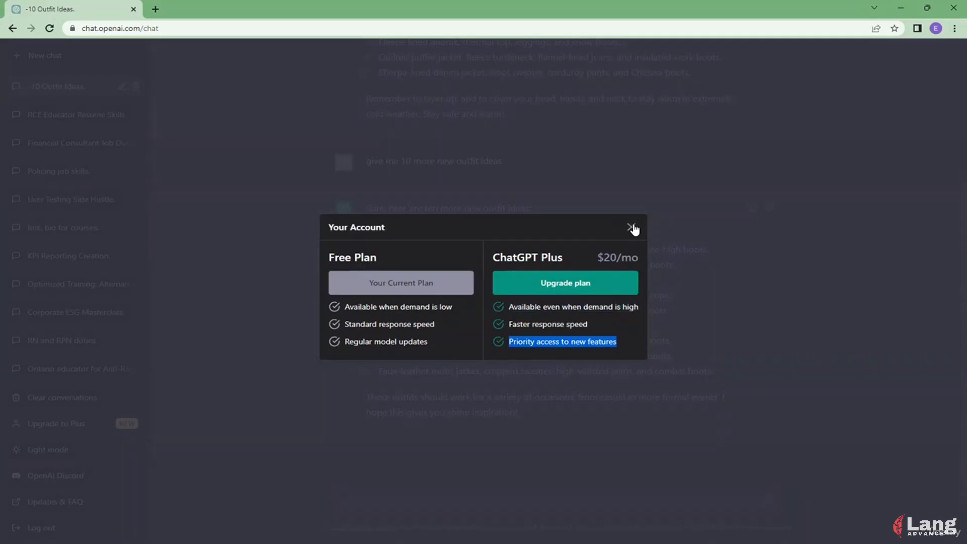
pyautogui.tripleClick(352, 254)
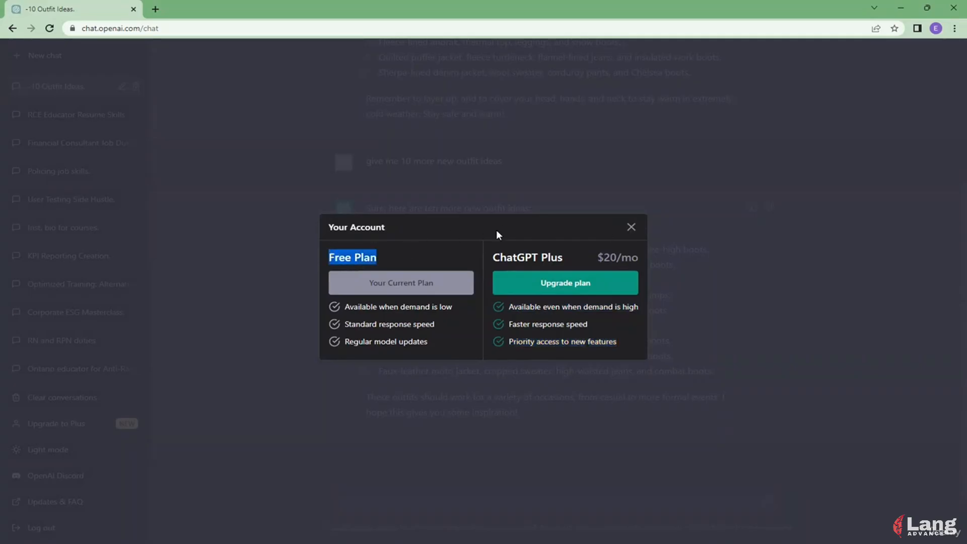
# Close the Your Account dialog to get back to the '-10 Outfit Ideas.' chat.
pyautogui.click(631, 227)
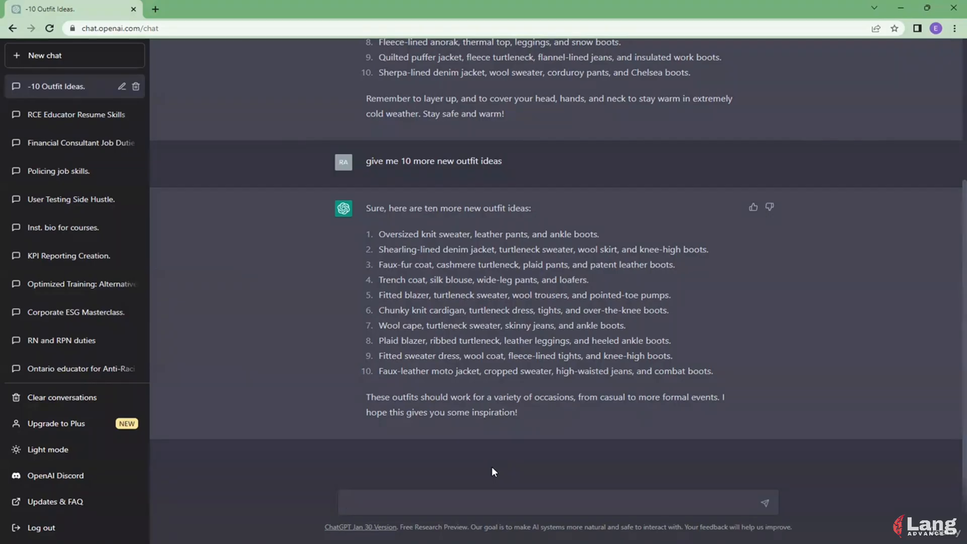
# Ask ChatGPT whether there is anything important to mention while teaching students about it live on video.
pyautogui.write('I ma tea')
pyautogui.press('BackSpace')
pyautogui.press('BackSpace')
pyautogui.press('BackSpace')
pyautogui.press('BackSpace')
pyautogui.press('BackSpace')
pyautogui.press('BackSpace')
pyautogui.press('BackSpace')
pyautogui.write('am teaching my students')
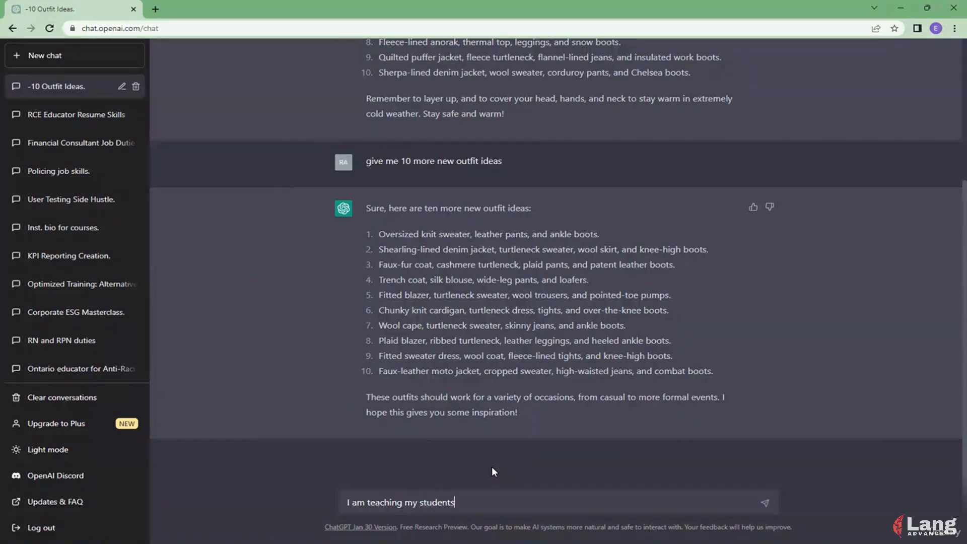
pyautogui.write(' about ChatGPT and we are live o')
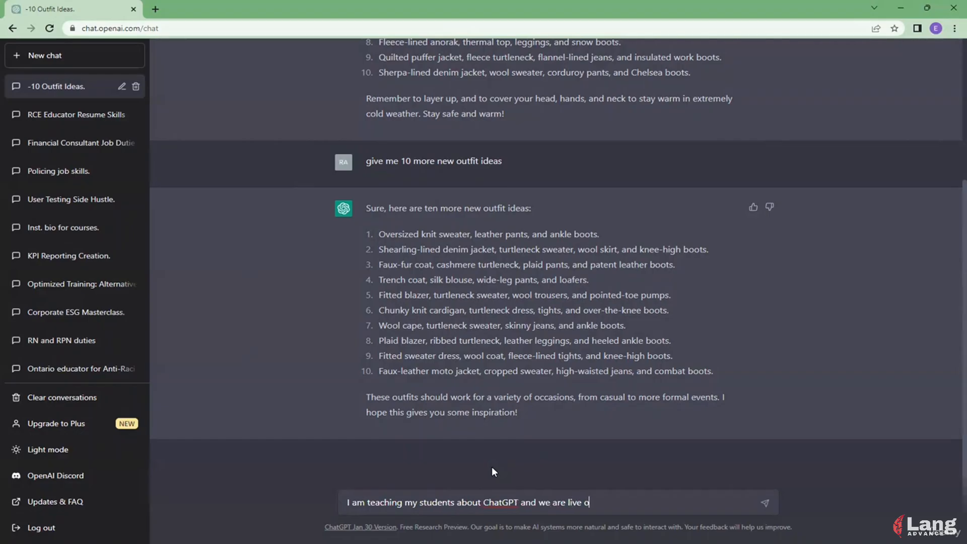
pyautogui.write('n video now, ist h')
pyautogui.press('BackSpace')
pyautogui.press('BackSpace')
pyautogui.press('BackSpace')
pyautogui.write('there anythin')
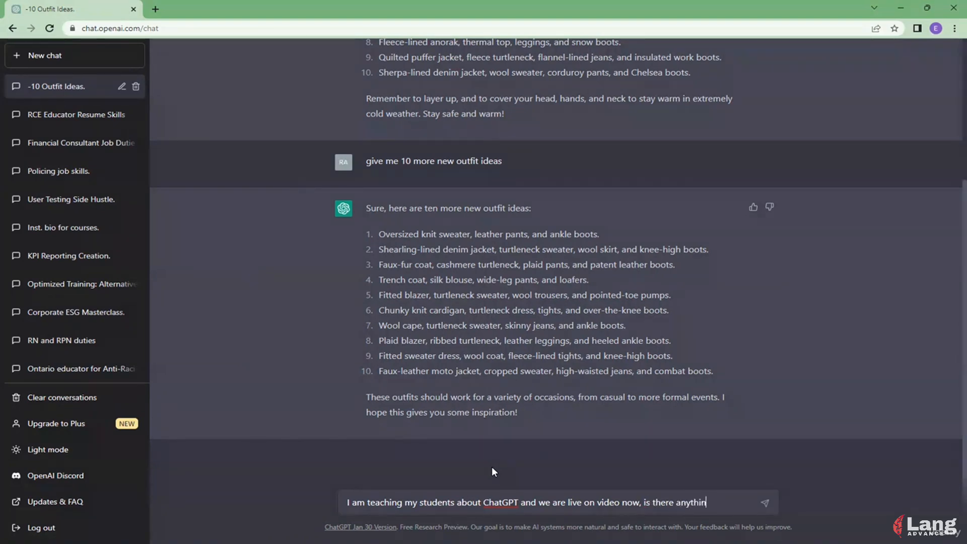
pyautogui.write('g important I shou')
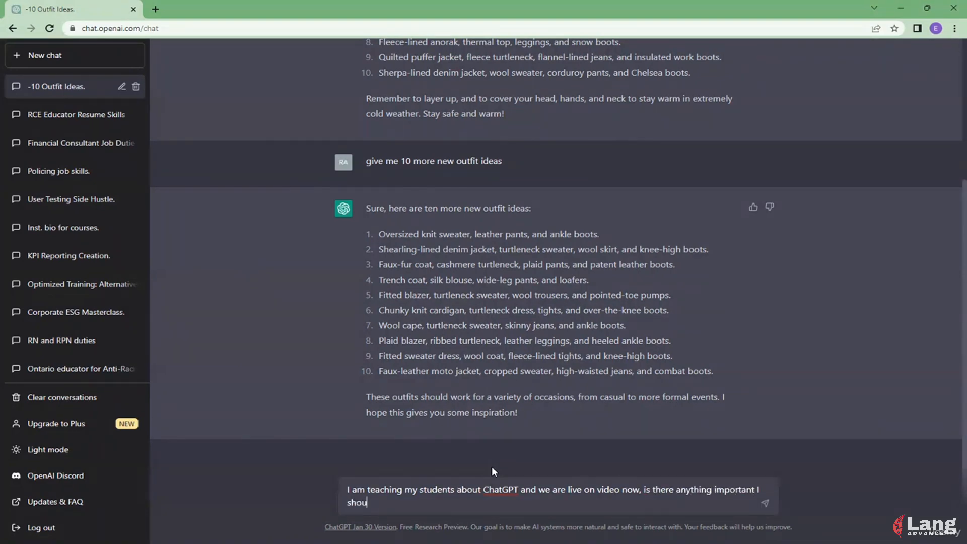
pyautogui.write('ld mention about Chat')
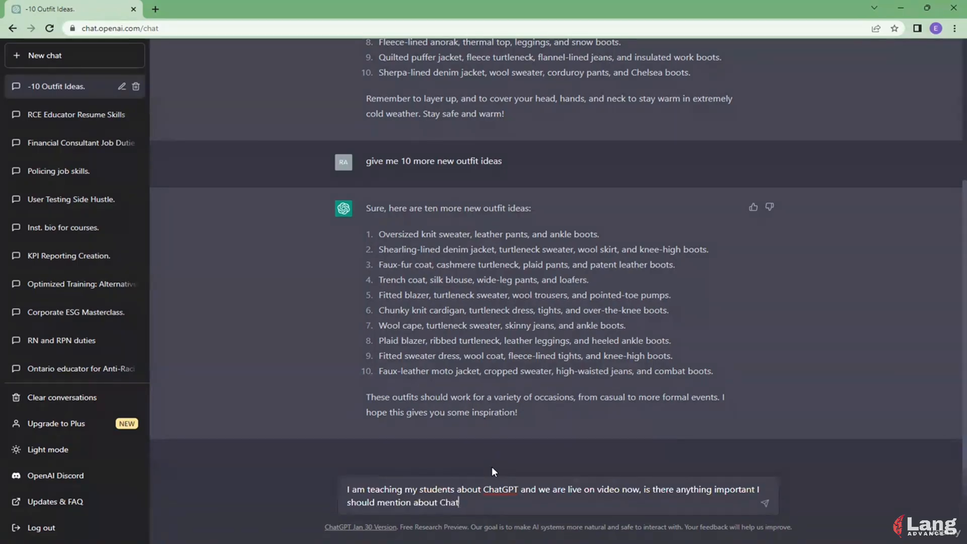
pyautogui.write('GPT?')
pyautogui.press('Return')
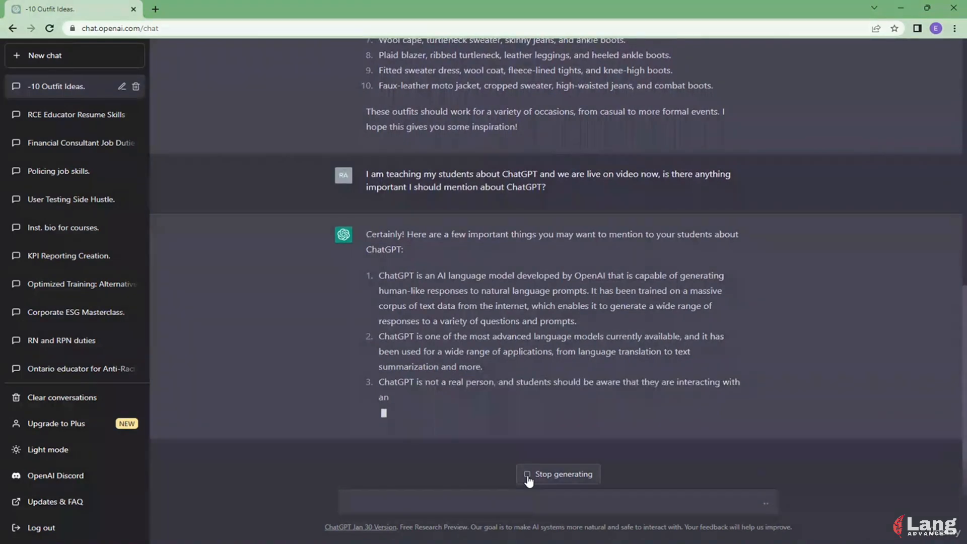
# Stop the teaching answer partway, give it a thumbs-up, and dismiss the feedback dialog.
pyautogui.click(528, 477)
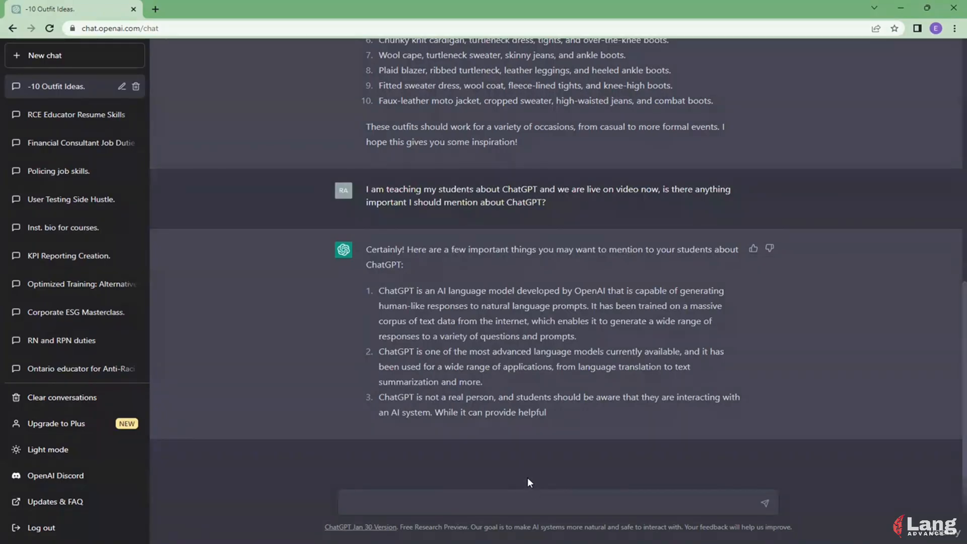
pyautogui.click(754, 250)
pyautogui.click(644, 304)
# Scroll up and down through the previous conversation.
pyautogui.scroll(8, 649, 403)
pyautogui.scroll(-6, 648, 403)
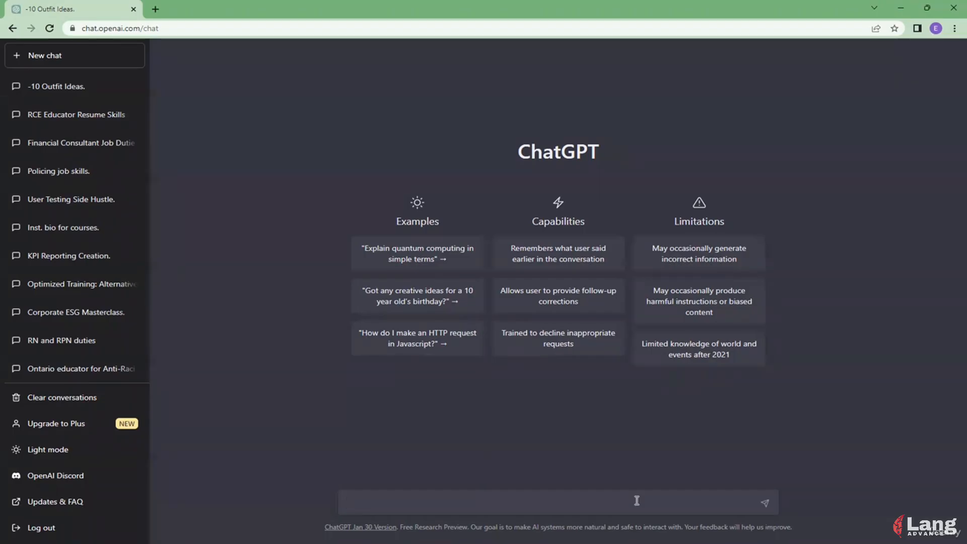
# Send the new chat the request 'write a letter to my fried'.
pyautogui.click(636, 500)
pyautogui.write('write a ')
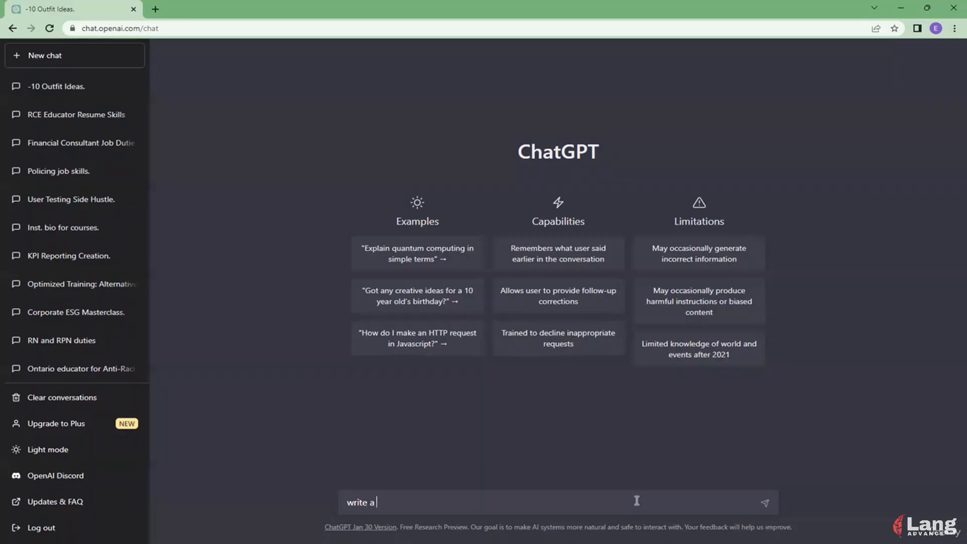
pyautogui.write('letter to my fried')
pyautogui.press('Return')
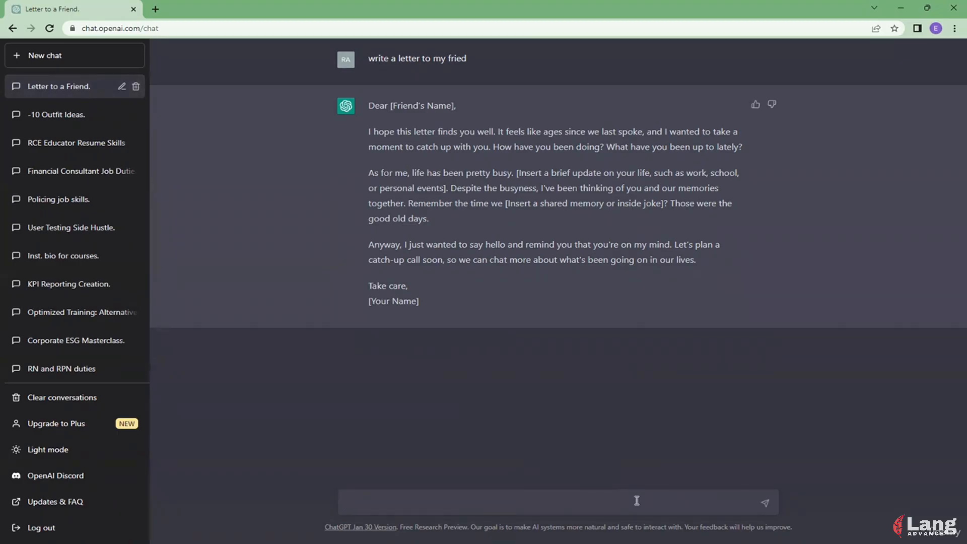
# Draft a prompt for a 500-word letter to an Australian friend unseen for 10 years.
pyautogui.write('Wr')
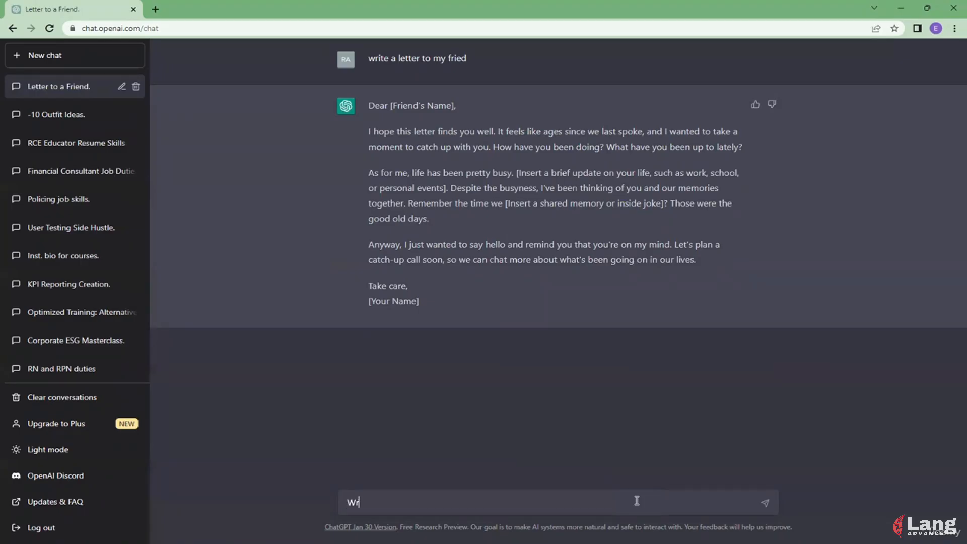
pyautogui.write('ite a 500 word letter ')
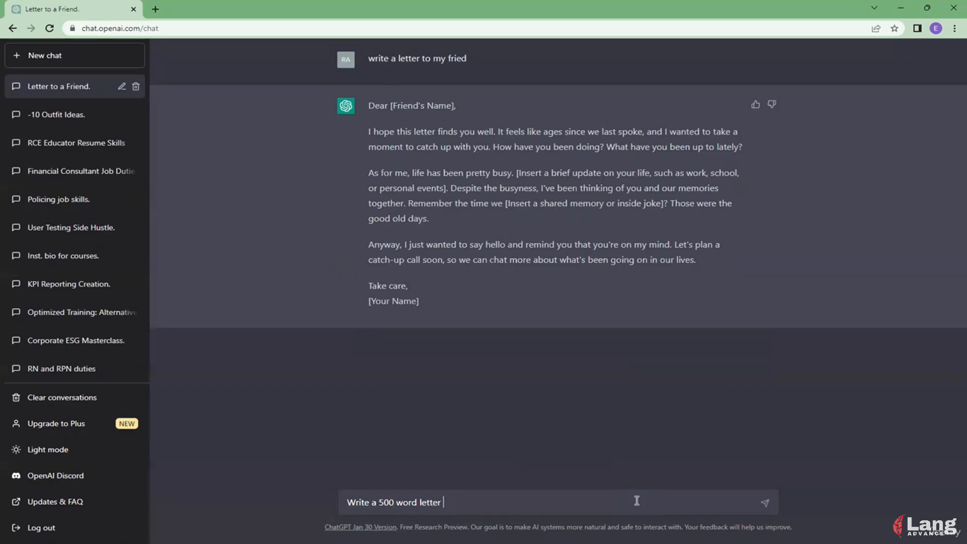
pyautogui.write('to my friend who is a')
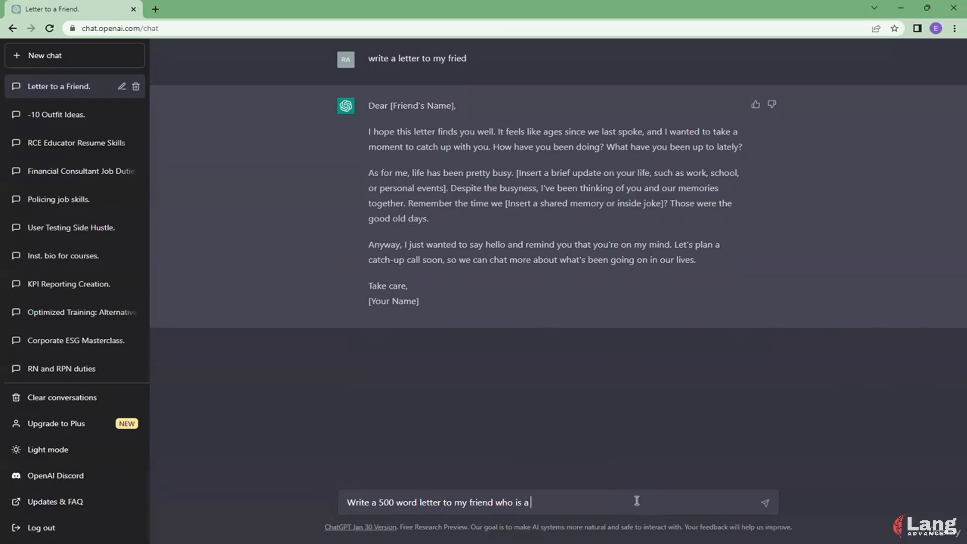
pyautogui.write(' firefighter , lives in Austri')
pyautogui.press('BackSpace')
pyautogui.write('al')
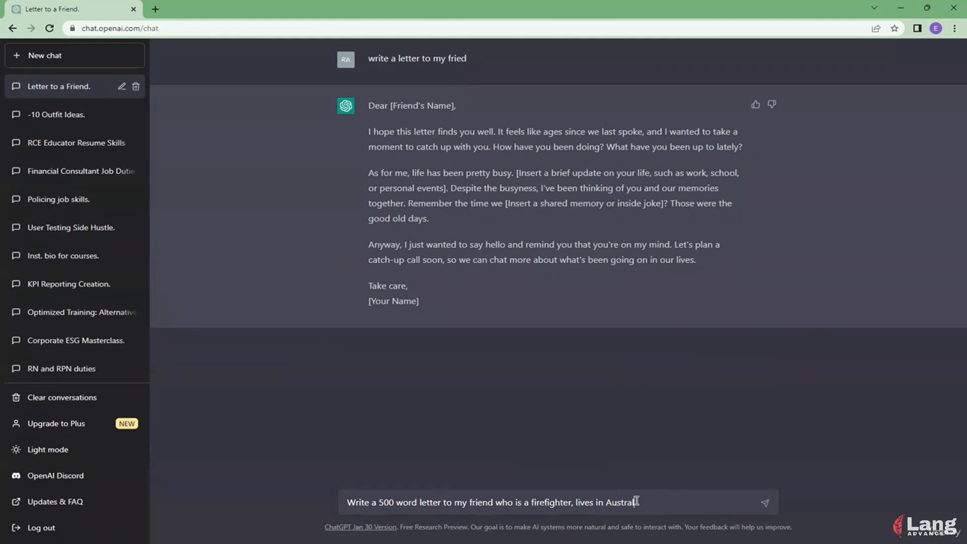
pyautogui.write('ia and who I havent')
pyautogui.press('BackSpace')
pyautogui.press('BackSpace')
pyautogui.press('BackSpace')
pyautogui.press('BackSpace')
pyautogui.press('BackSpace')
pyautogui.press('BackSpace')
pyautogui.press('BackSpace')
pyautogui.press('BackSpace')
pyautogui.press('BackSpace')
pyautogui.press('BackSpace')
pyautogui.press('BackSpace')
pyautogui.press('BackSpace')
pyautogui.press('BackSpace')
pyautogui.press('BackSpace')
pyautogui.press('BackSpace')
pyautogui.press('BackSpace')
pyautogui.press('BackSpace')
pyautogui.press('BackSpace')
pyautogui.press('BackSpace')
pyautogui.press('BackSpace')
pyautogui.press('BackSpace')
pyautogui.press('BackSpace')
pyautogui.press('BackSpace')
pyautogui.press('BackSpace')
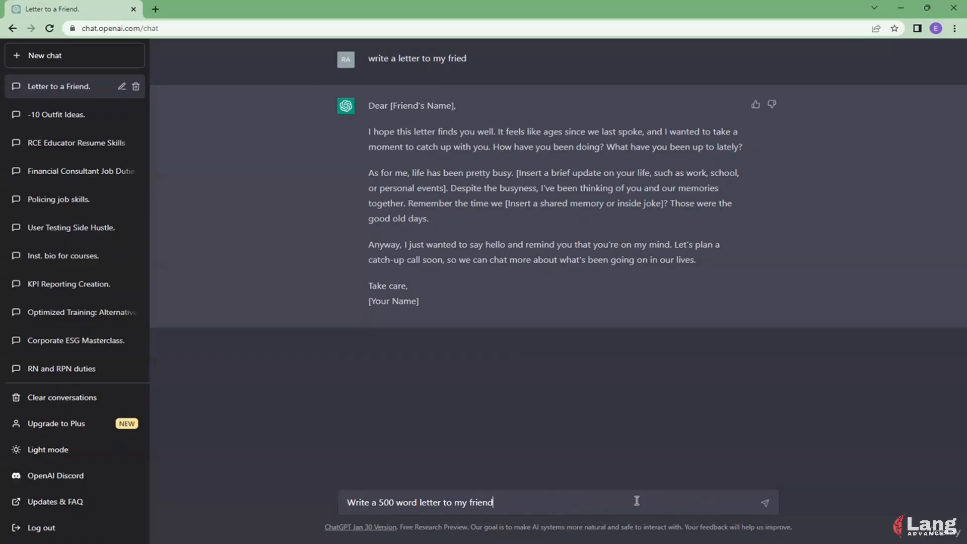
pyautogui.press('BackSpace')
pyautogui.press('BackSpace')
pyautogui.press('BackSpace')
pyautogui.press('BackSpace')
pyautogui.press('BackSpace')
pyautogui.press('BackSpace')
pyautogui.press('BackSpace')
pyautogui.press('BackSpace')
pyautogui.press('BackSpace')
pyautogui.press('BackSpace')
pyautogui.press('BackSpace')
pyautogui.press('BackSpace')
pyautogui.press('BackSpace')
pyautogui.write('for my Austrialian friend who I have ')
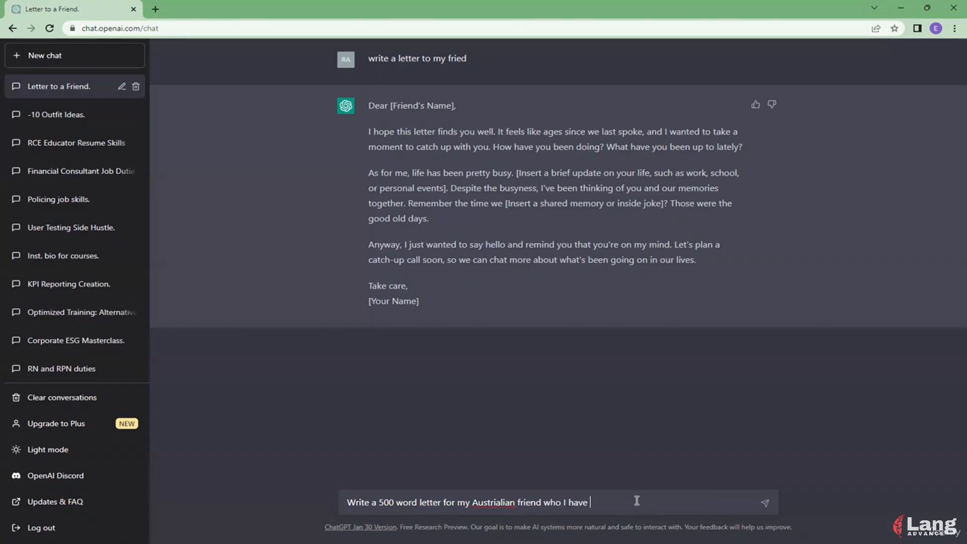
pyautogui.write('not seen in 10 year')
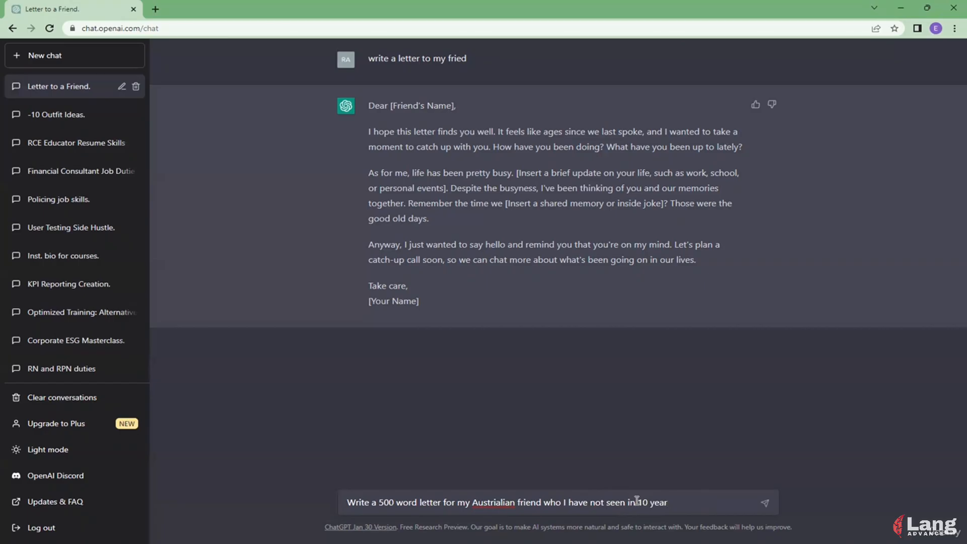
pyautogui.write('s')
# Correct 'Austrialian' to 'Australian' and add 'that is friendly in tone' after 'letter'.
pyautogui.rightClick(505, 501)
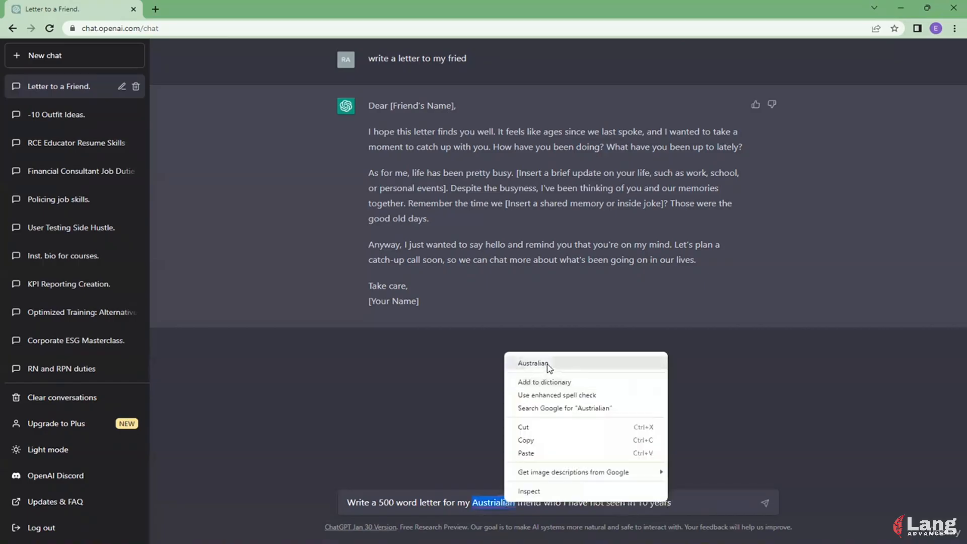
pyautogui.click(546, 367)
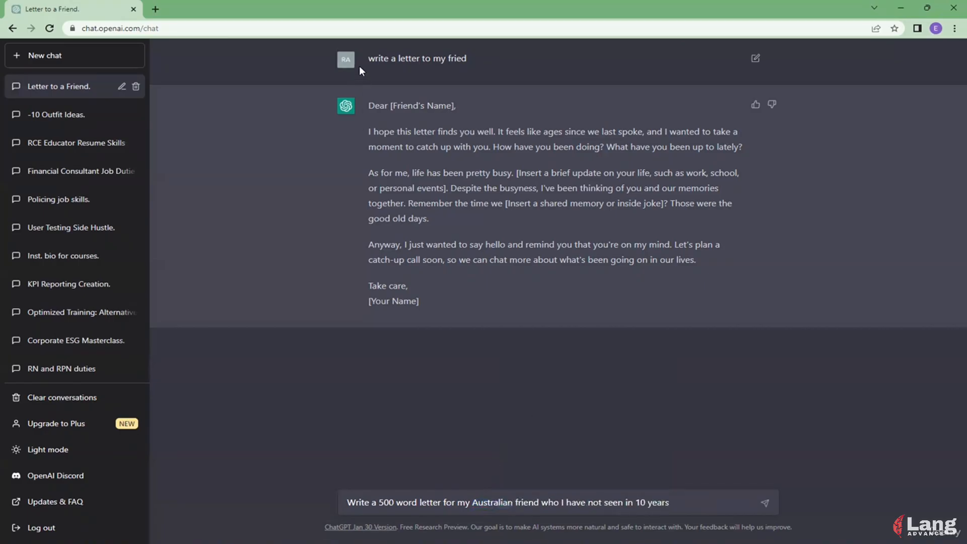
pyautogui.moveTo(364, 60); pyautogui.dragTo(484, 68)
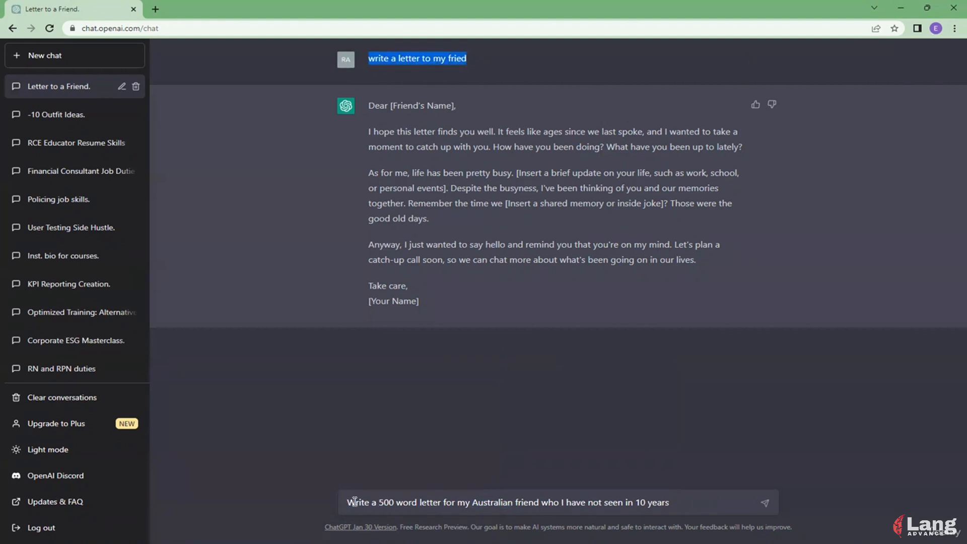
pyautogui.moveTo(347, 503); pyautogui.dragTo(442, 507)
pyautogui.click(442, 505)
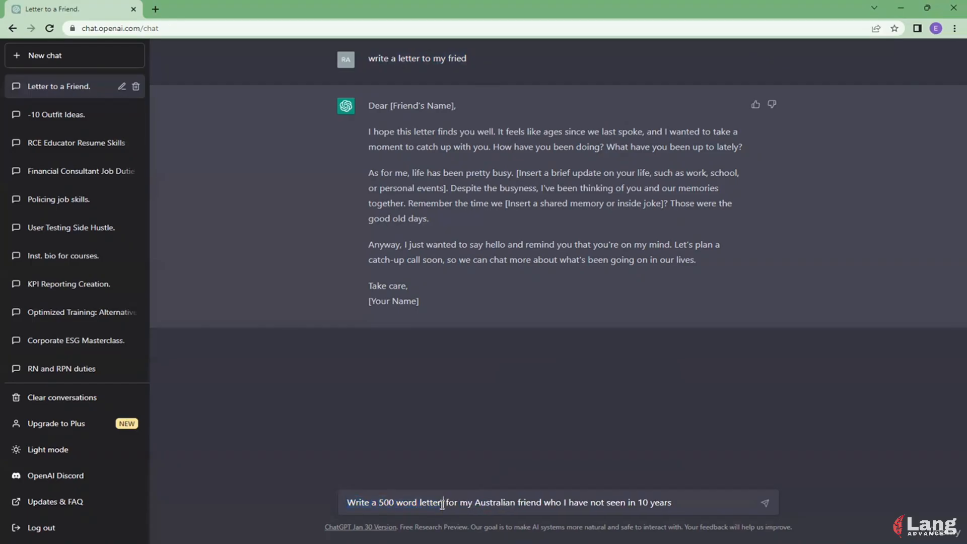
pyautogui.write('that is ')
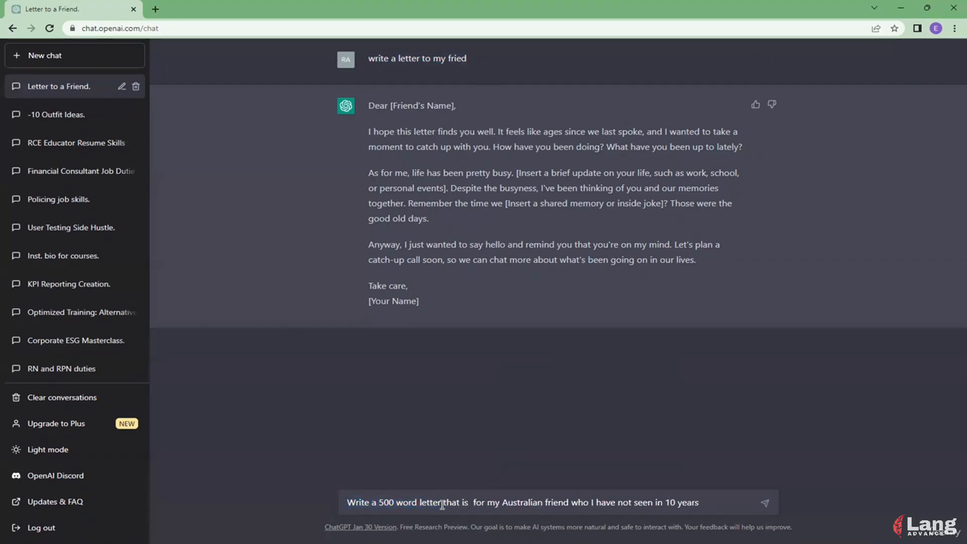
pyautogui.write('emp')
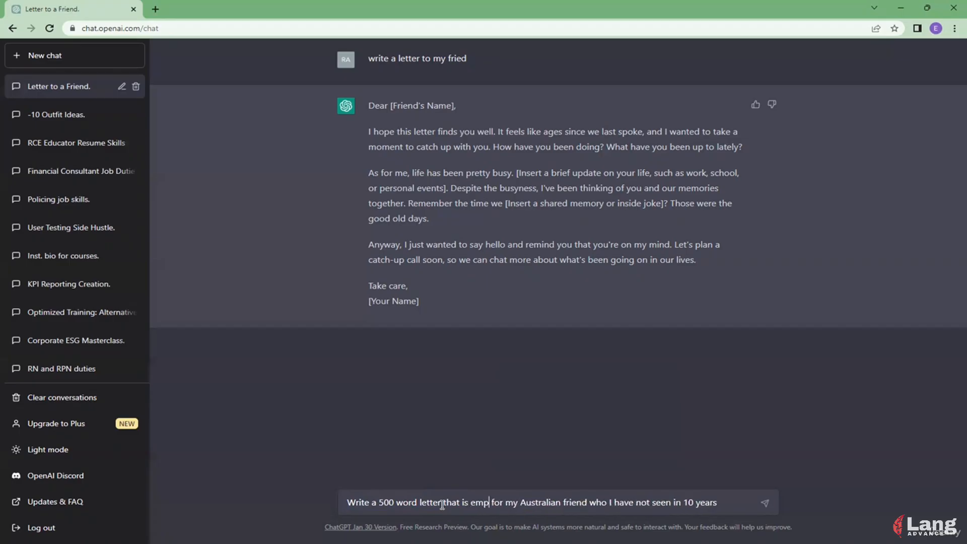
pyautogui.press('BackSpace')
pyautogui.press('BackSpace')
pyautogui.press('BackSpace')
pyautogui.press('BackSpace')
pyautogui.press('BackSpace')
pyautogui.press('BackSpace')
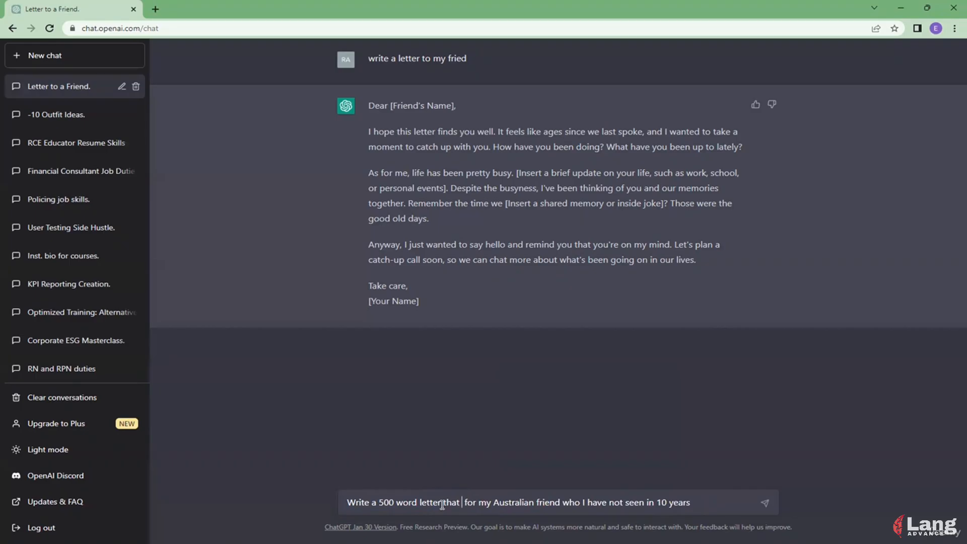
pyautogui.write('fried')
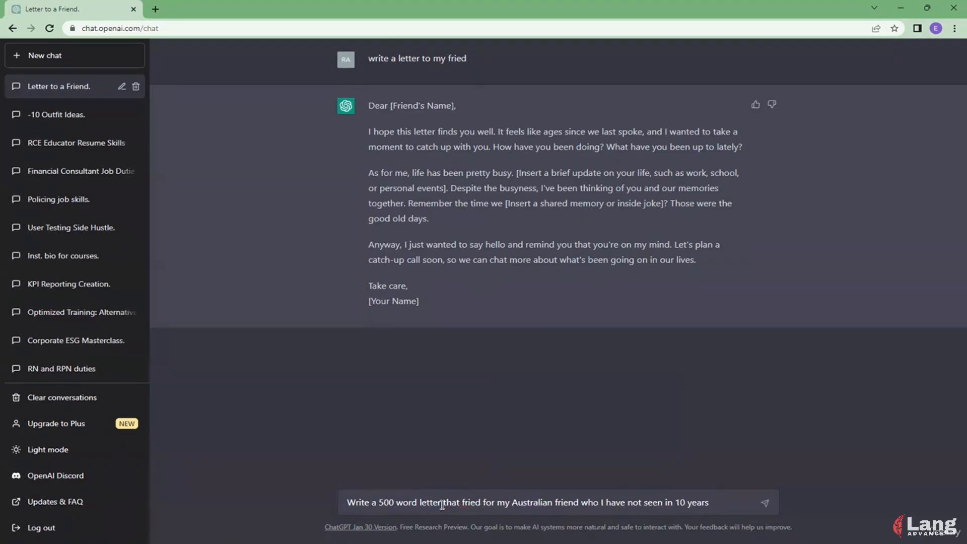
pyautogui.press('BackSpace')
pyautogui.press('BackSpace')
pyautogui.write('end')
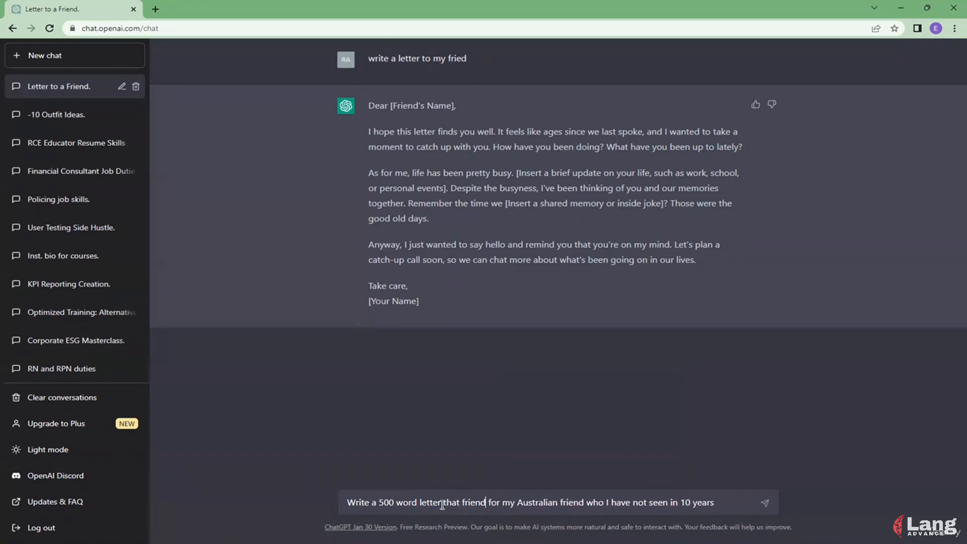
pyautogui.write('ly in tone')
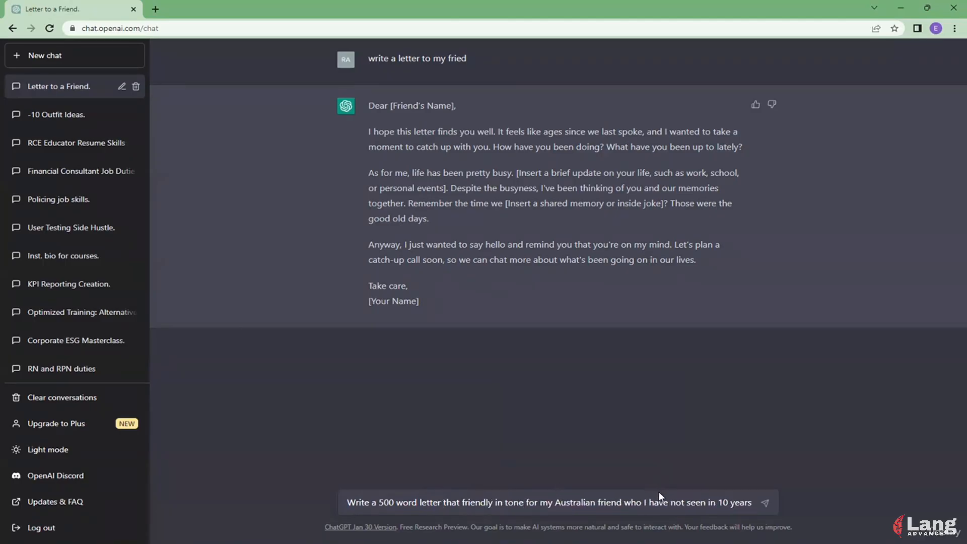
pyautogui.click(599, 503)
# Add 'male', send the 500-word request, stop the reply early, and select the prompt.
pyautogui.write('male')
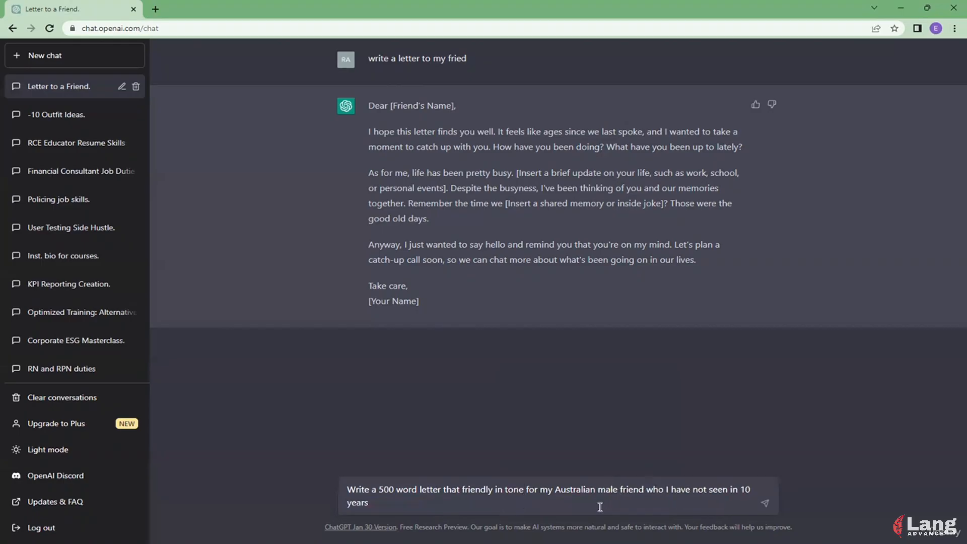
pyautogui.press('Return')
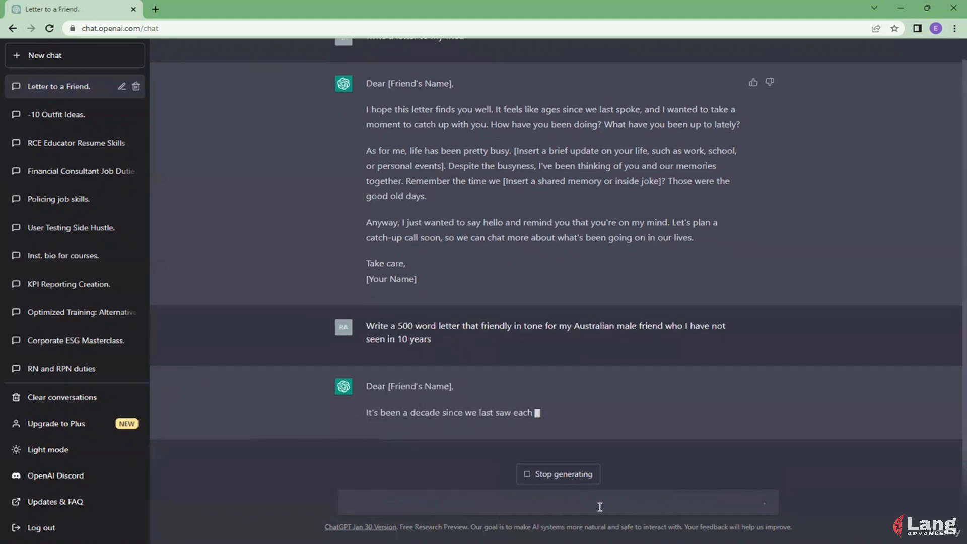
pyautogui.click(556, 473)
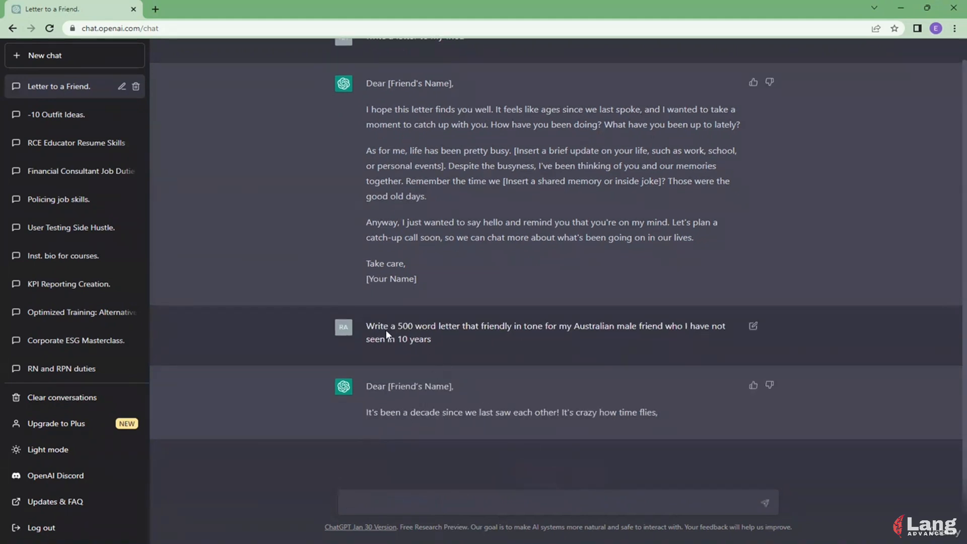
pyautogui.moveTo(364, 325); pyautogui.dragTo(457, 335)
pyautogui.hotkey('ctrl', 'c')
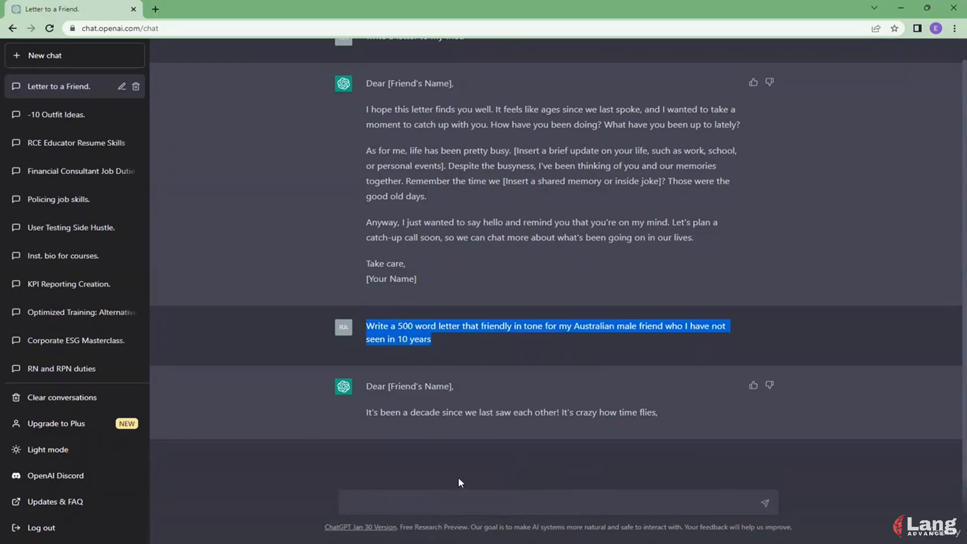
# Paste the copied request, insert 'named Tom' after 'friend', and send it.
pyautogui.click(471, 497)
pyautogui.hotkey('ctrl', 'v')
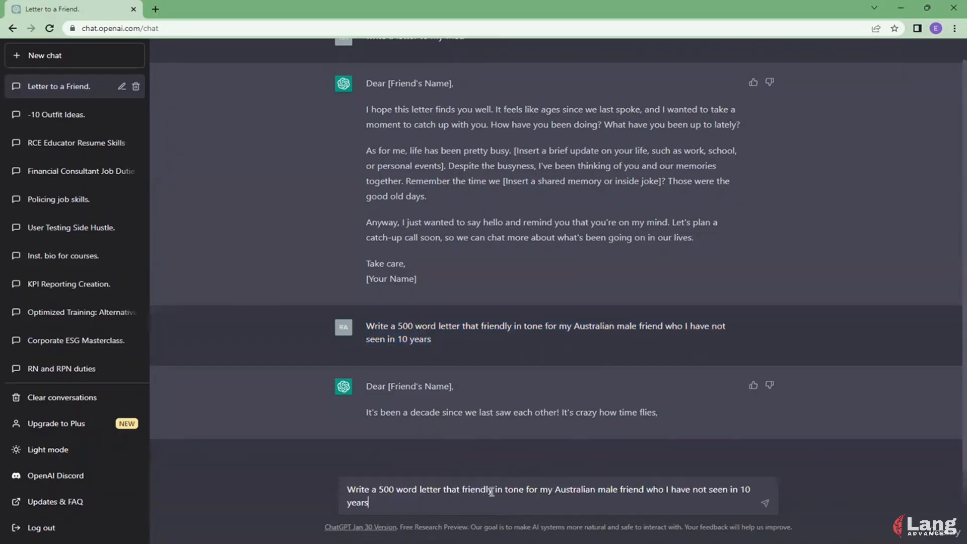
pyautogui.click(646, 489)
pyautogui.write('named Tom')
pyautogui.press('Return')
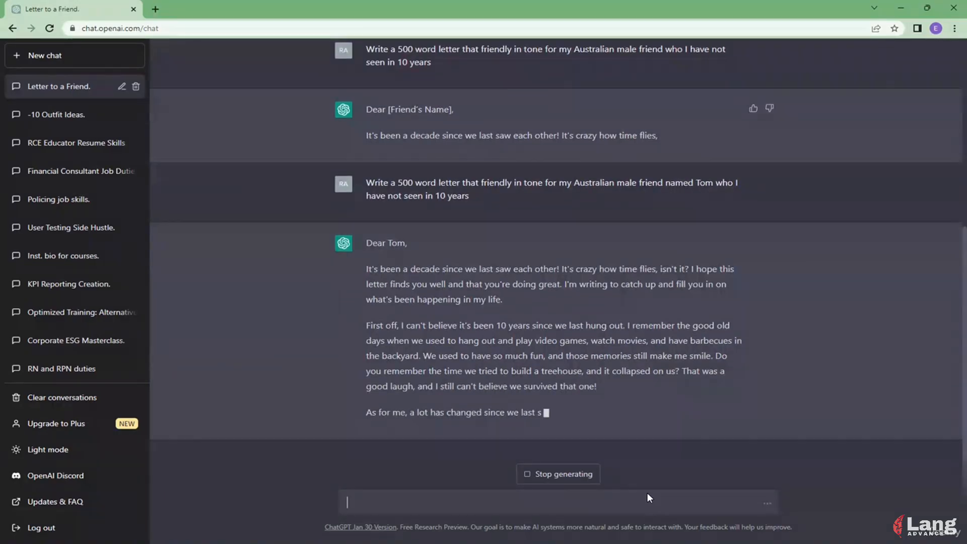
# Scroll through the chat while the letter to Tom finishes generating.
pyautogui.scroll(6, 732, 318)
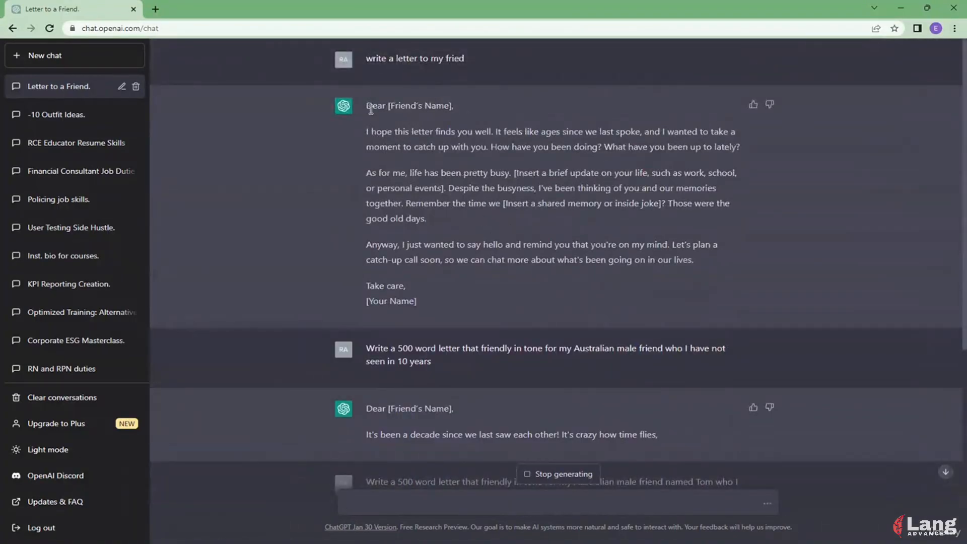
pyautogui.moveTo(371, 115); pyautogui.dragTo(431, 286)
pyautogui.scroll(-6, 431, 286)
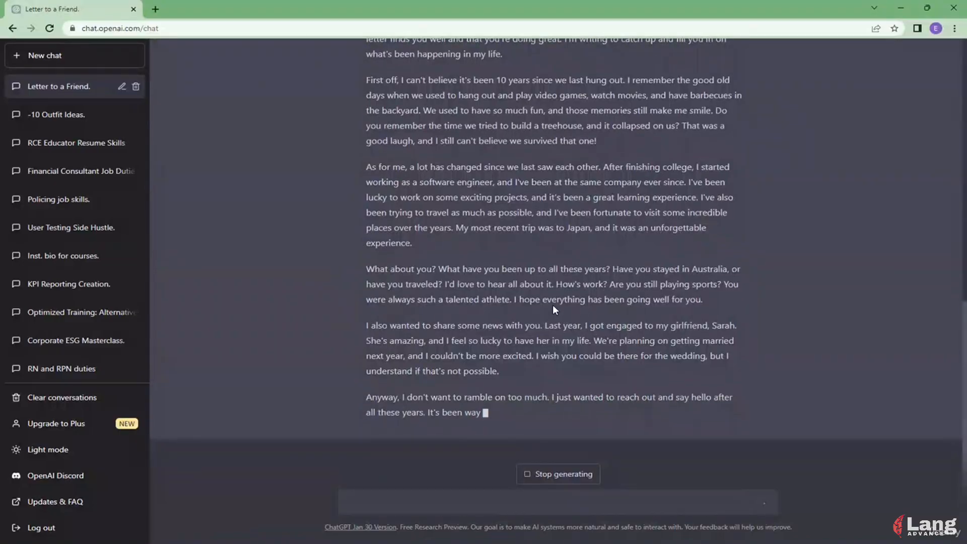
pyautogui.scroll(2, 552, 305)
pyautogui.scroll(-2, 553, 306)
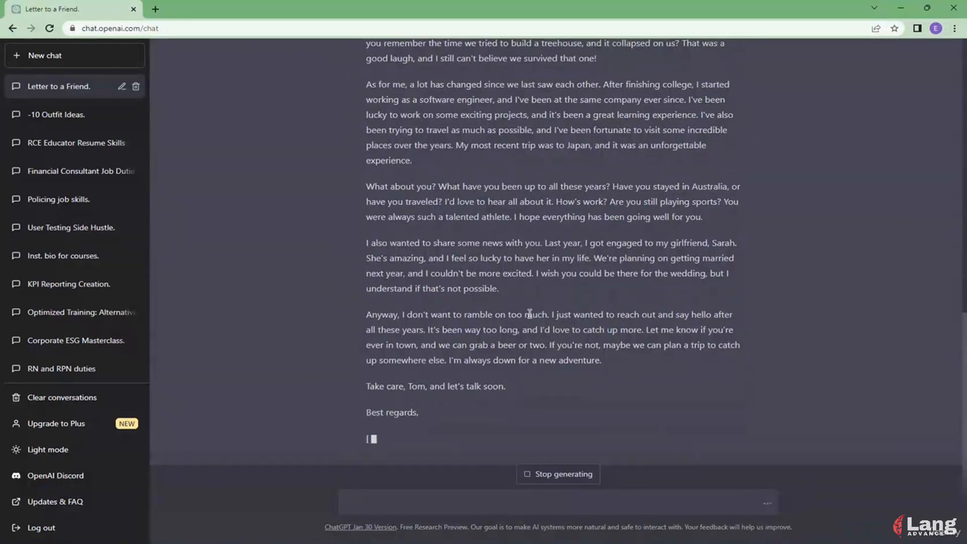
pyautogui.scroll(5, 528, 313)
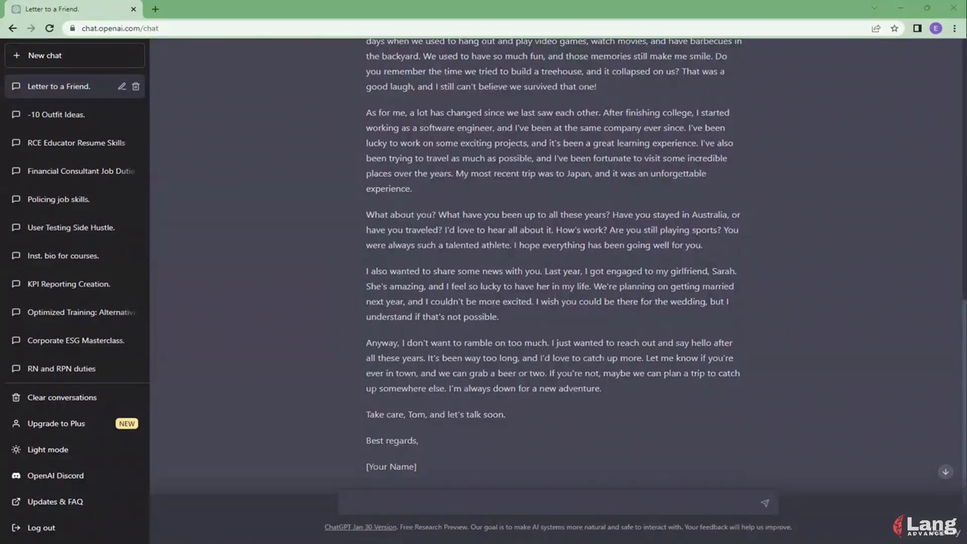
pyautogui.scroll(8, 738, 128)
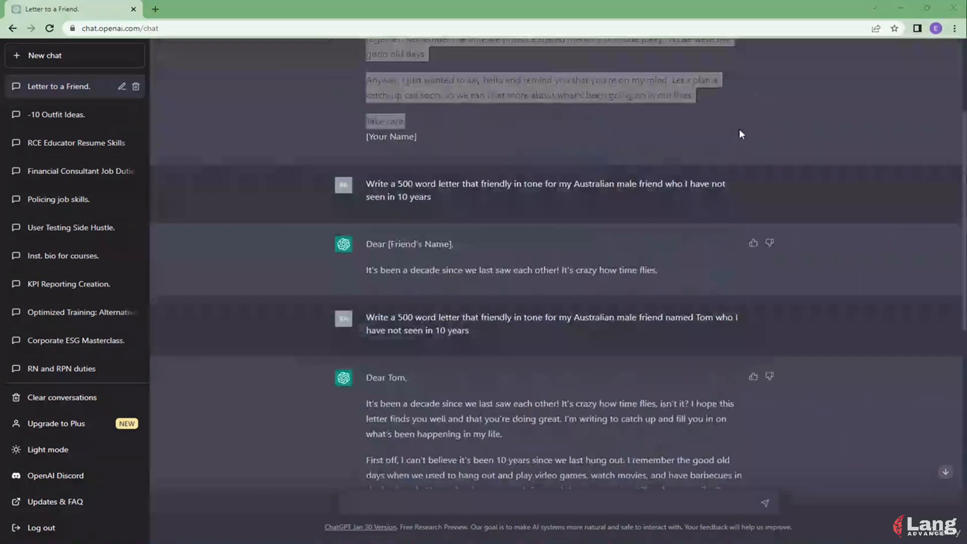
pyautogui.scroll(3, 632, 228)
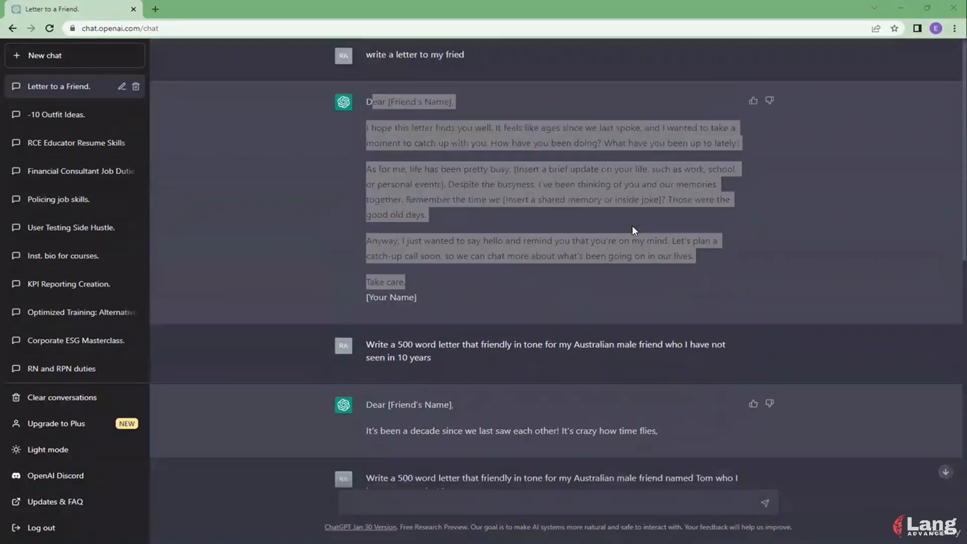
pyautogui.scroll(-5, 401, 62)
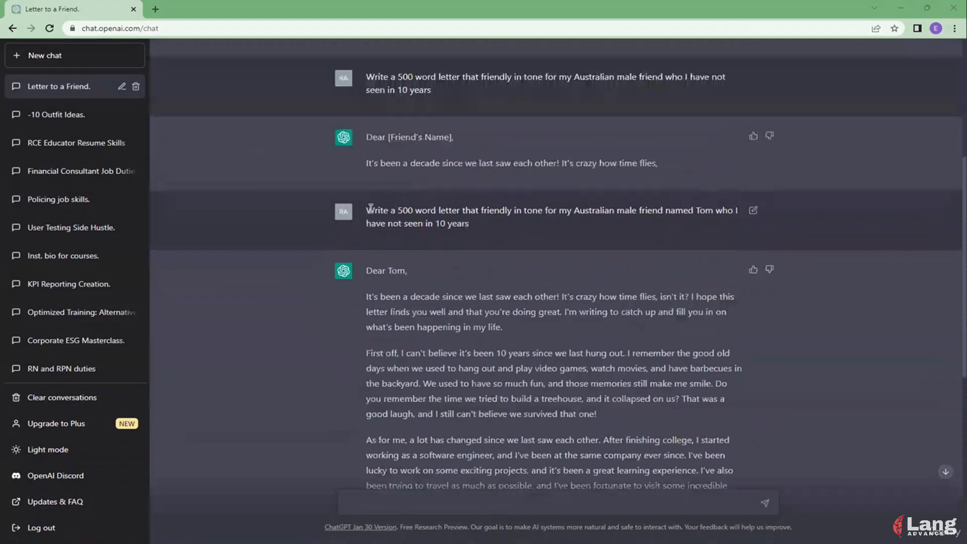
pyautogui.moveTo(363, 206); pyautogui.dragTo(516, 251)
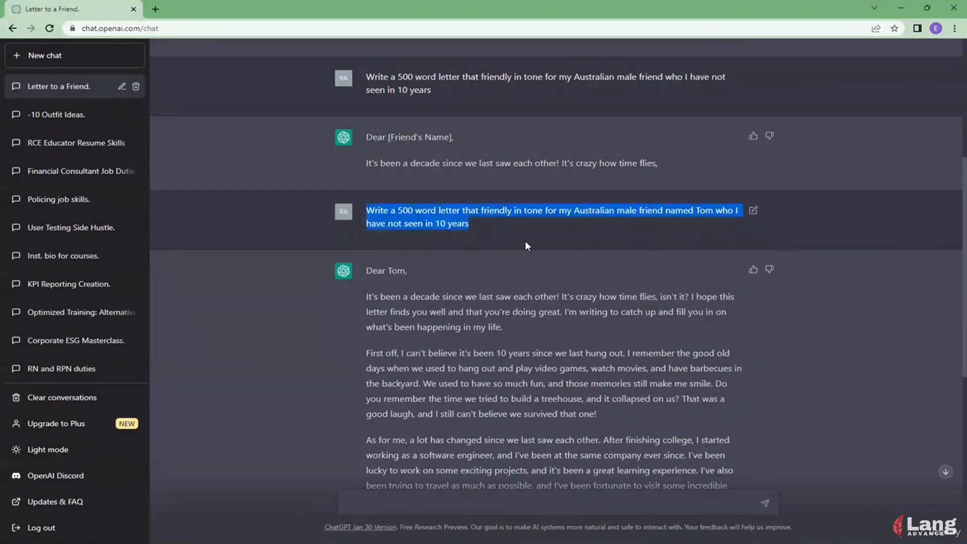
pyautogui.click(525, 245)
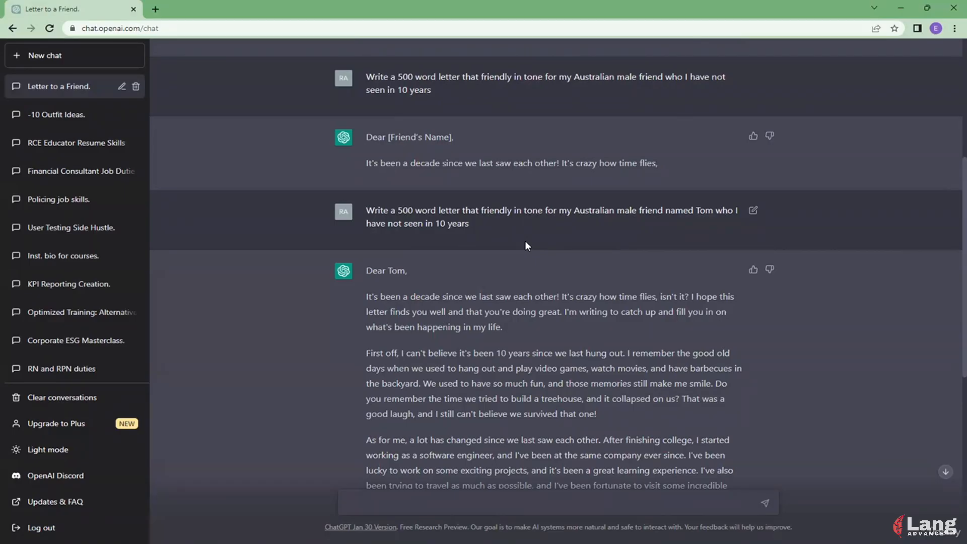
pyautogui.scroll(-2, 525, 240)
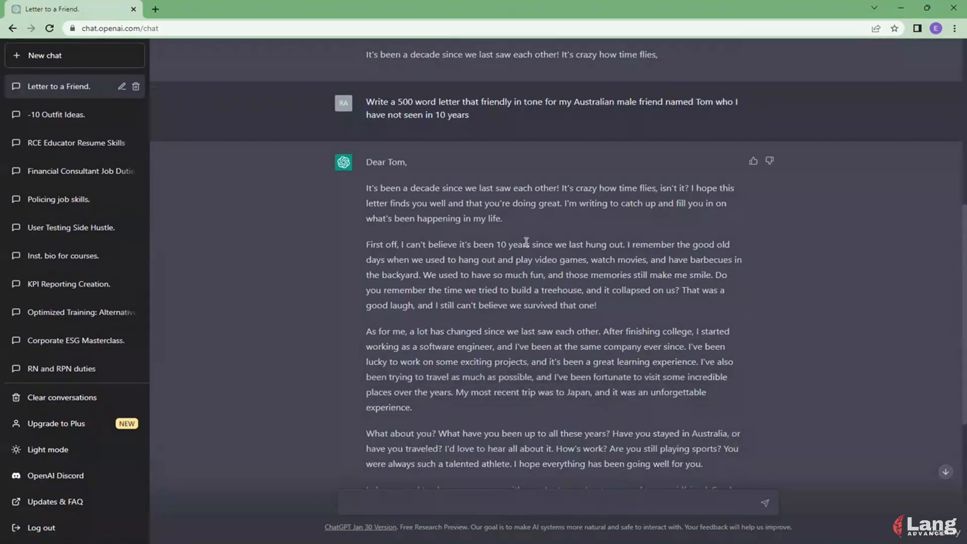
pyautogui.scroll(6, 525, 241)
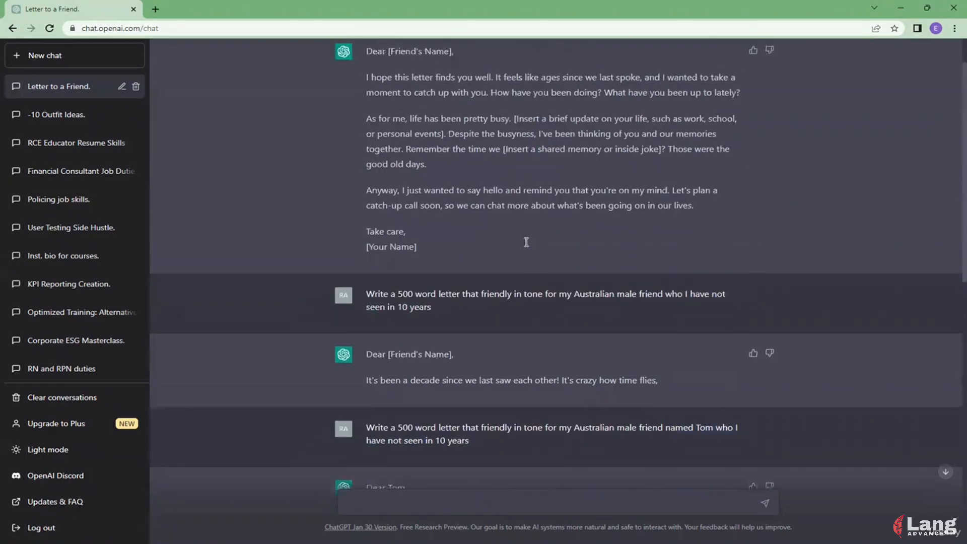
pyautogui.scroll(-2, 525, 241)
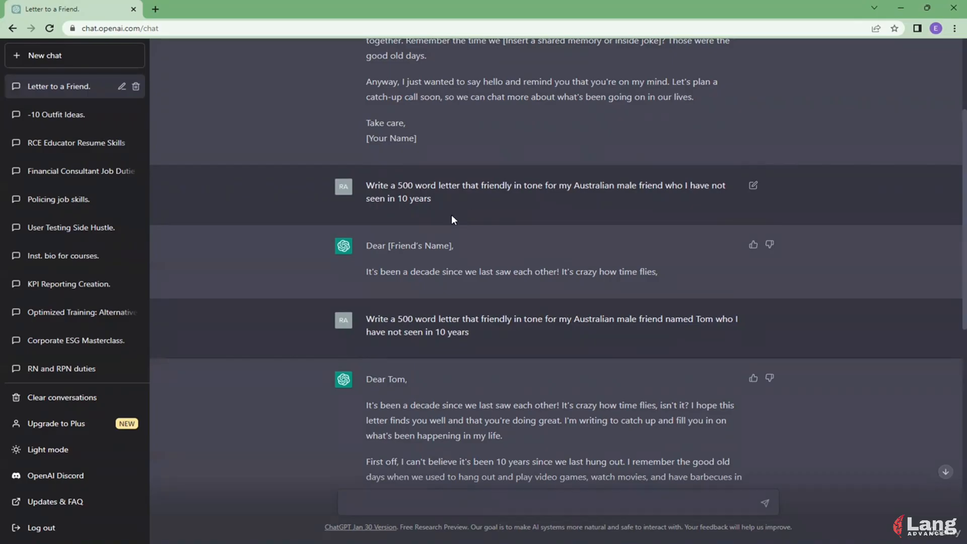
pyautogui.scroll(3, 451, 214)
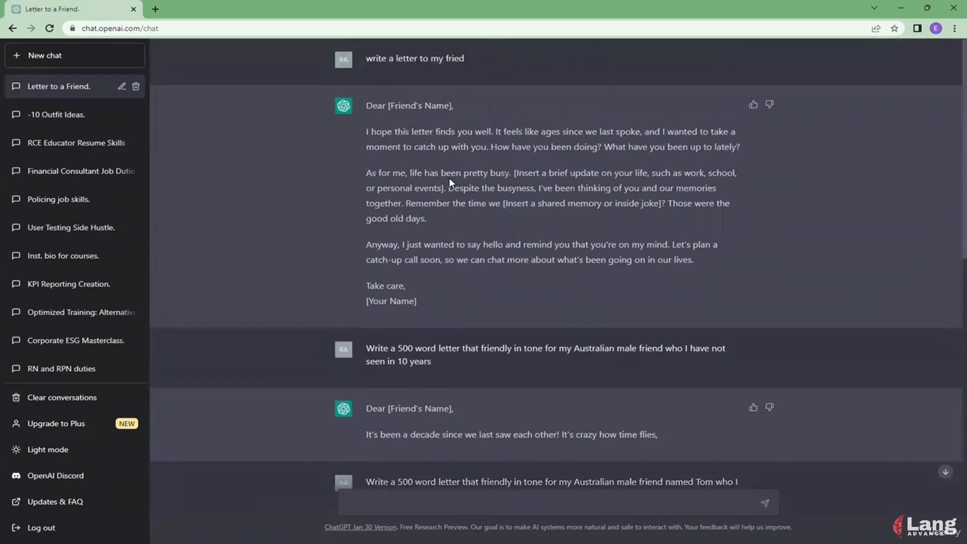
pyautogui.scroll(-2, 449, 177)
# Scroll back through the chat and select the prompt that names Tom.
pyautogui.moveTo(367, 240); pyautogui.dragTo(455, 252)
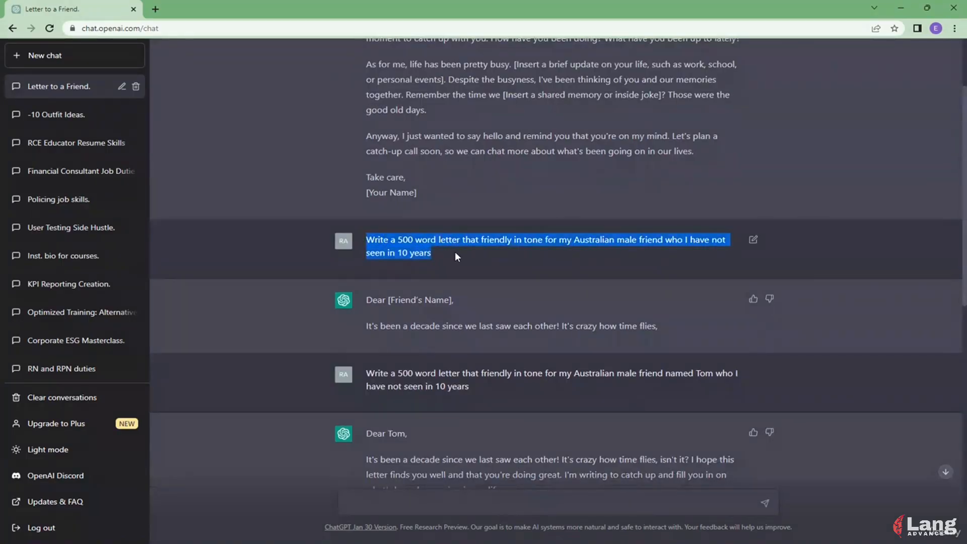
pyautogui.click(455, 252)
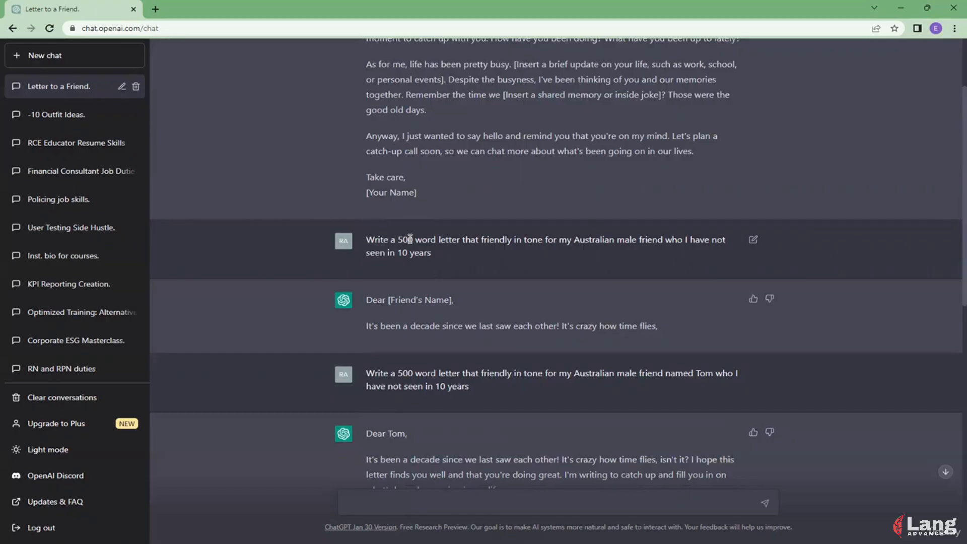
pyautogui.scroll(-10, 684, 445)
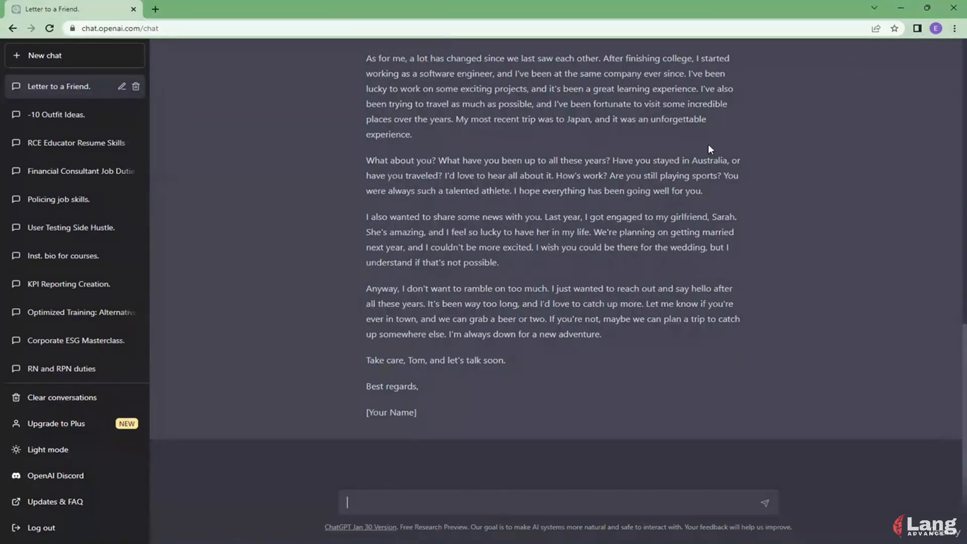
pyautogui.scroll(6, 591, 257)
pyautogui.scroll(3, 584, 277)
pyautogui.moveTo(371, 319); pyautogui.dragTo(488, 337)
pyautogui.hotkey('ctrl', 'c')
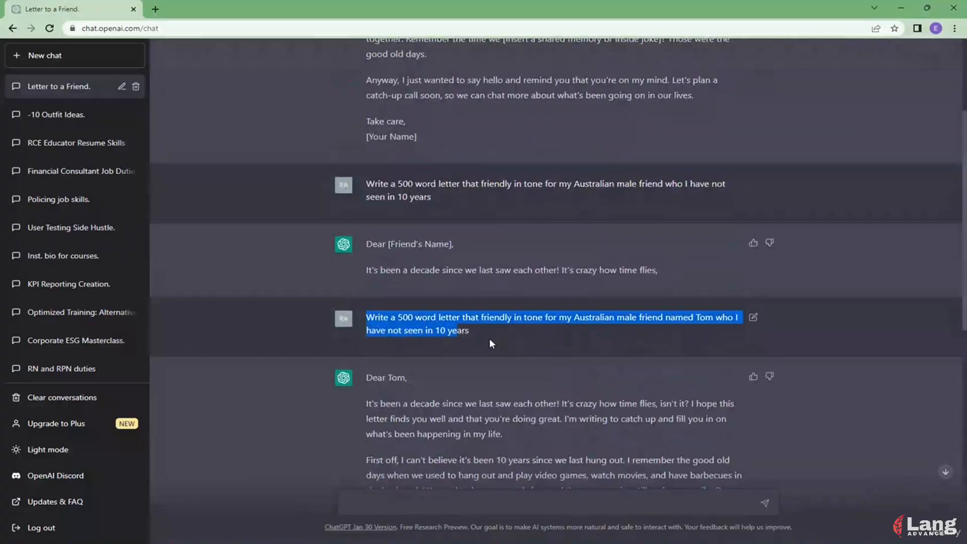
# Paste the Tom prompt and add context: he's divorced, so mention the new car, not marriage.
pyautogui.scroll(-6, 508, 346)
pyautogui.scroll(-3, 433, 509)
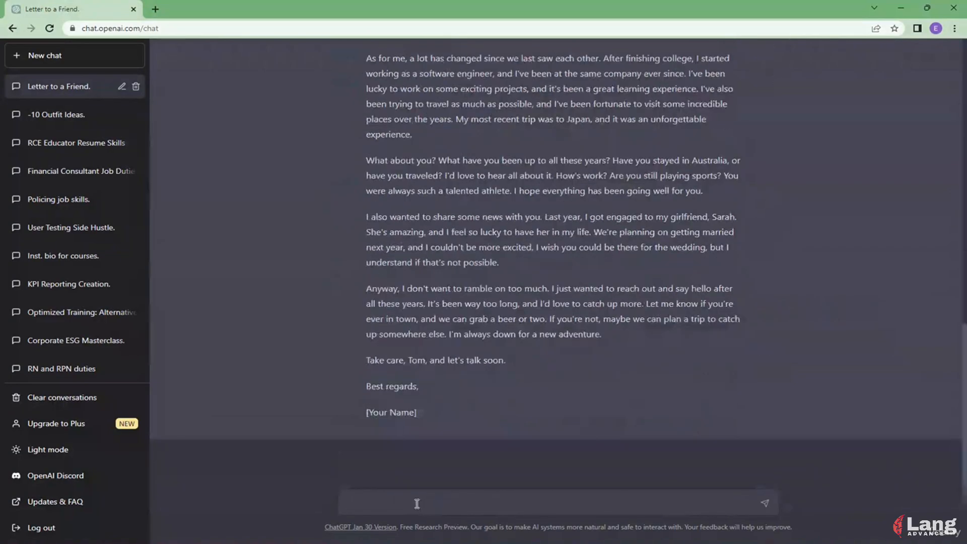
pyautogui.click(433, 505)
pyautogui.hotkey('ctrl', 'v')
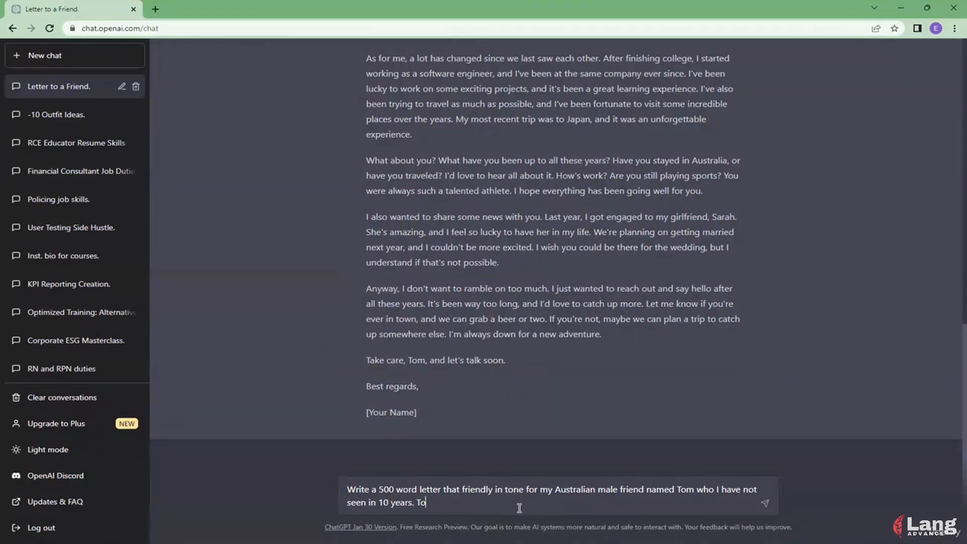
pyautogui.write('give')
pyautogui.write(' you some contex')
pyautogui.write('t. Tom has just go')
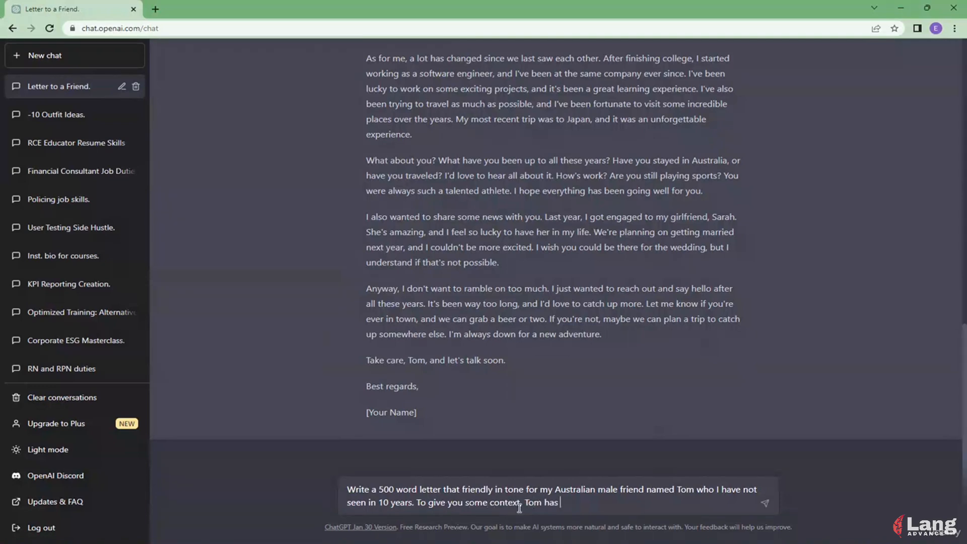
pyautogui.write('t divorced, so I do')
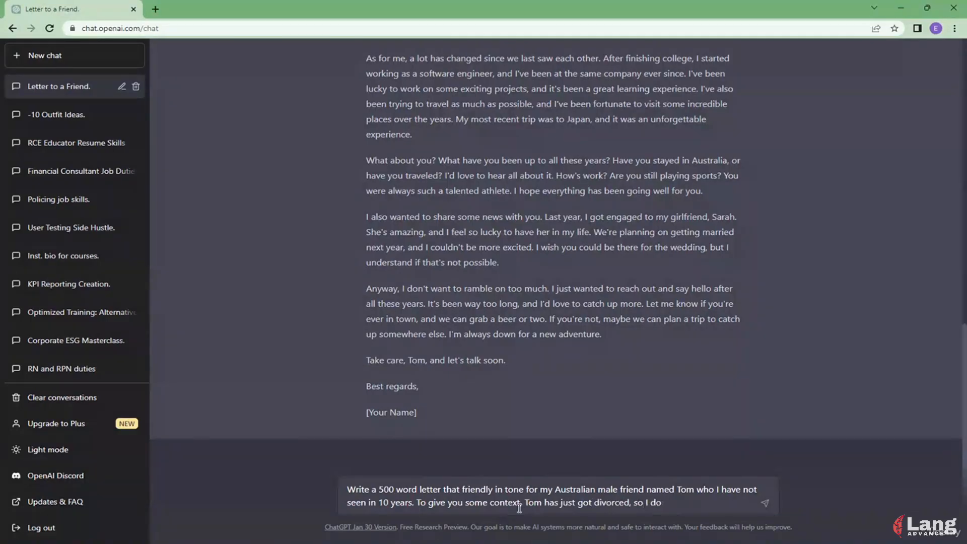
pyautogui.write('n not want to mention my')
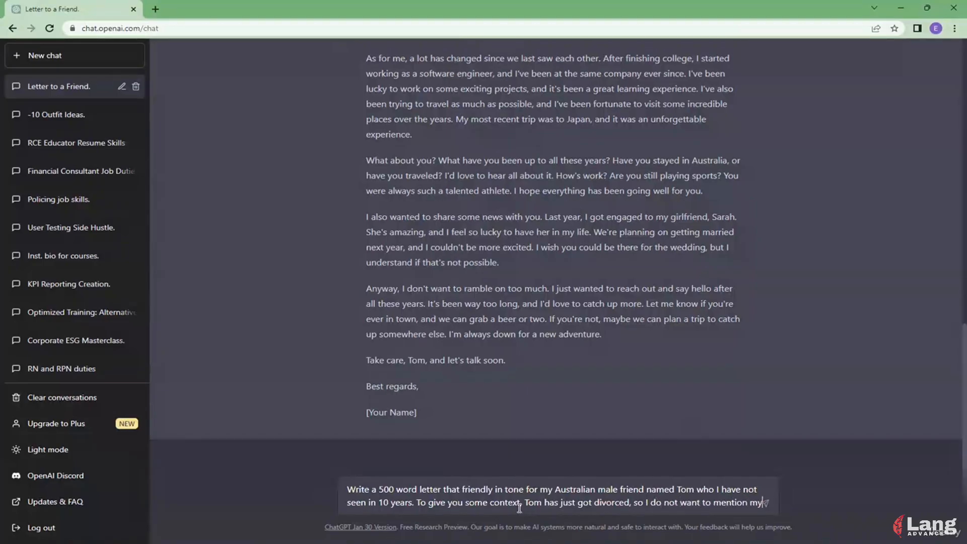
pyautogui.write(' recent ')
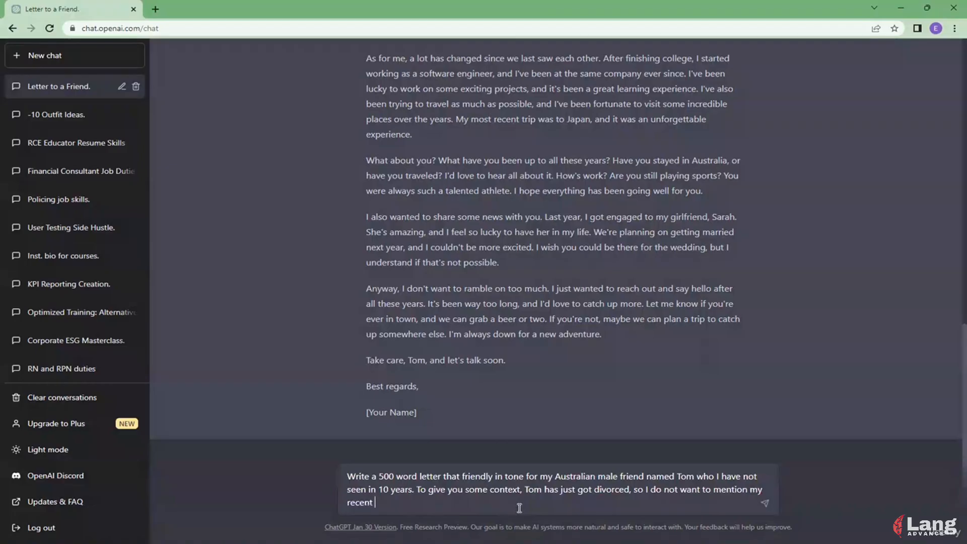
pyautogui.write('marriage, but I do want to upda')
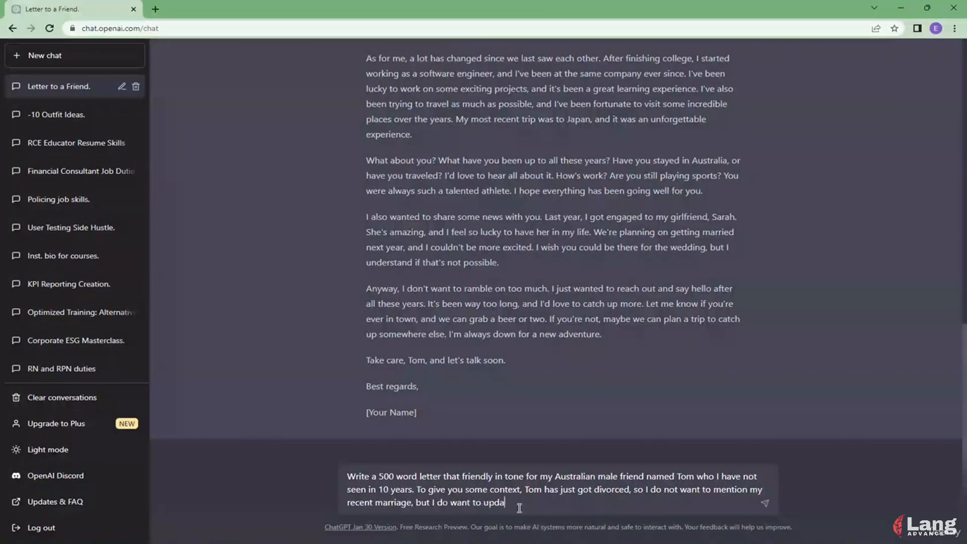
pyautogui.write('te him on my job promotion ')
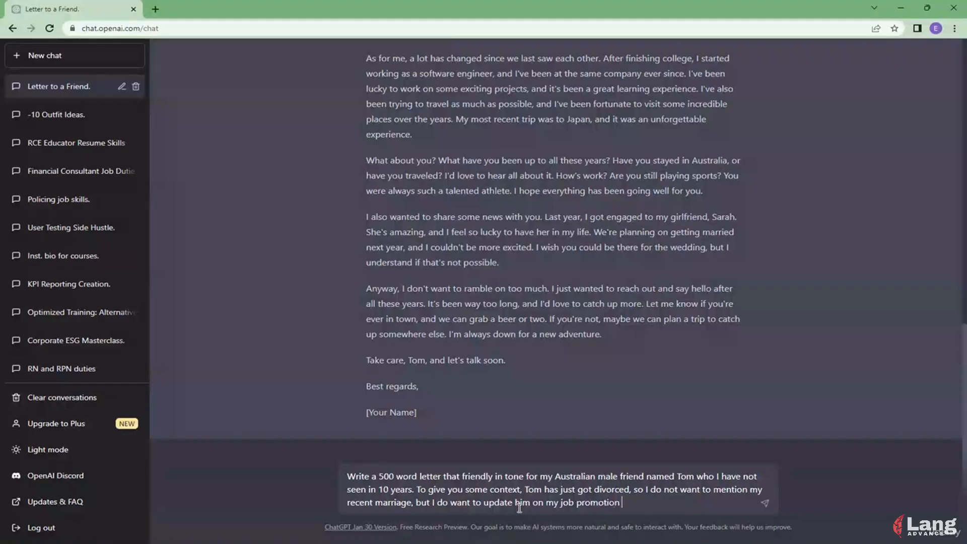
pyautogui.write('and the fact taht')
pyautogui.press('BackSpace')
pyautogui.write('hat I got a new')
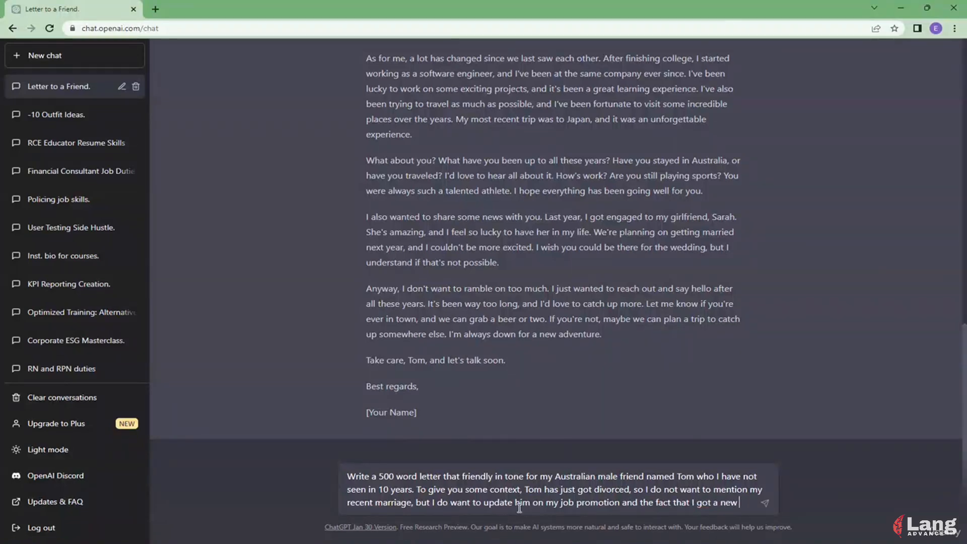
pyautogui.write(' car, becau')
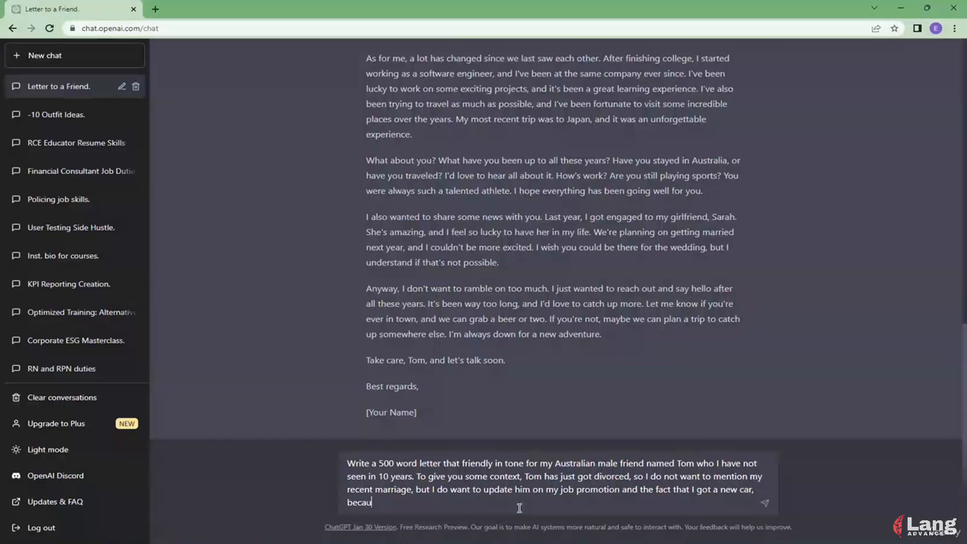
pyautogui.write('se Tom ')
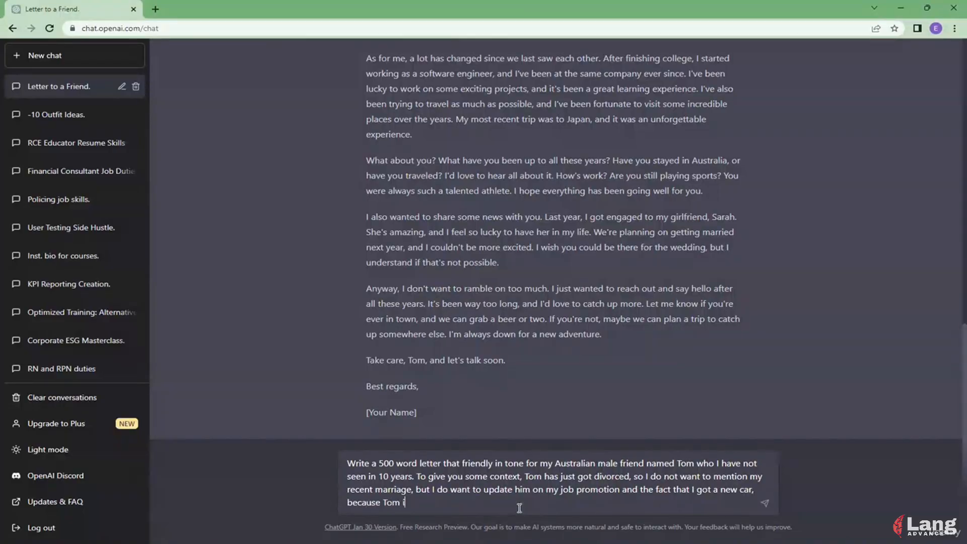
pyautogui.write('is a car enthusiast')
# Ask for simple language since Tom is not a fluent reader, and send the prompt.
pyautogui.write('. Make sure that the')
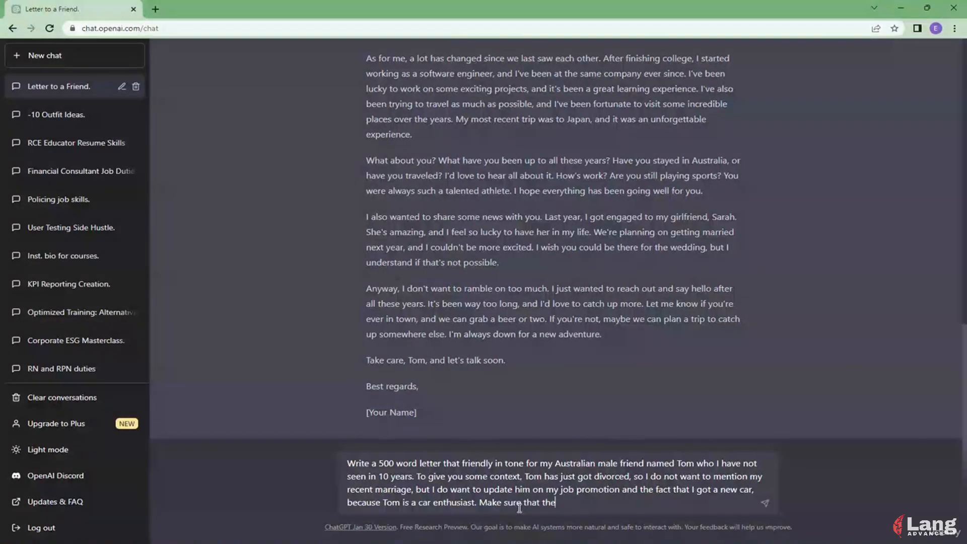
pyautogui.write(' letter is written in simple lan')
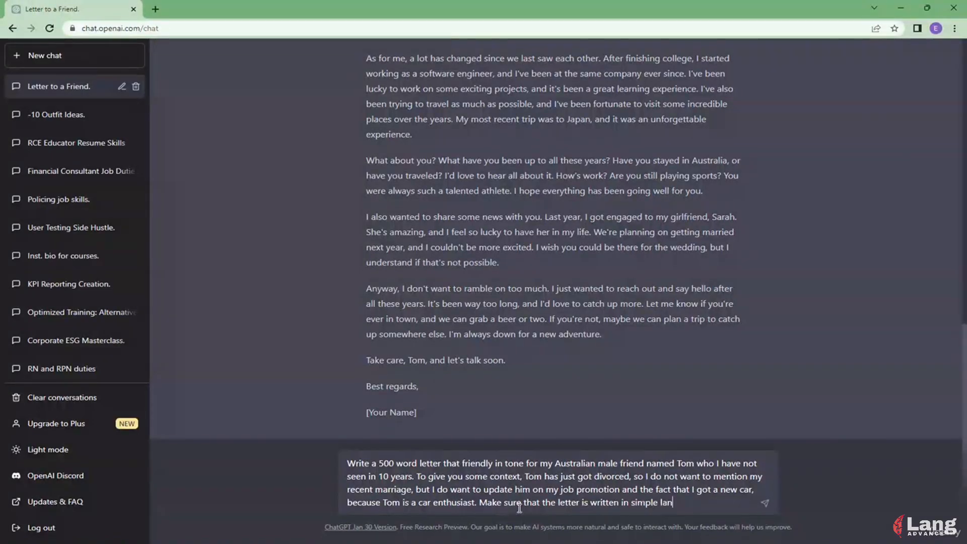
pyautogui.write('guage, as tom')
pyautogui.press('BackSpace')
pyautogui.press('BackSpace')
pyautogui.press('BackSpace')
pyautogui.press('BackSpace')
pyautogui.write('Tom is ')
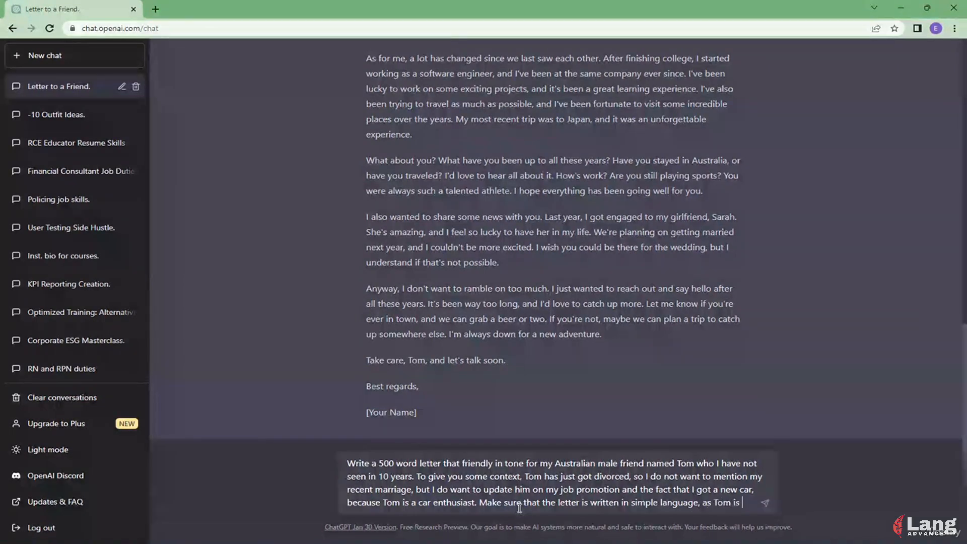
pyautogui.write('not the most fl')
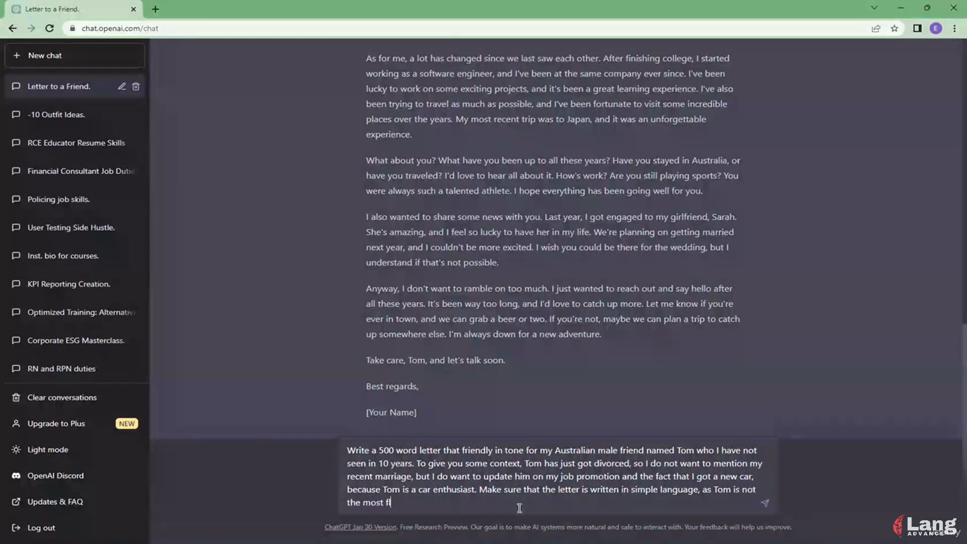
pyautogui.write('uent reader')
pyautogui.press('Return')
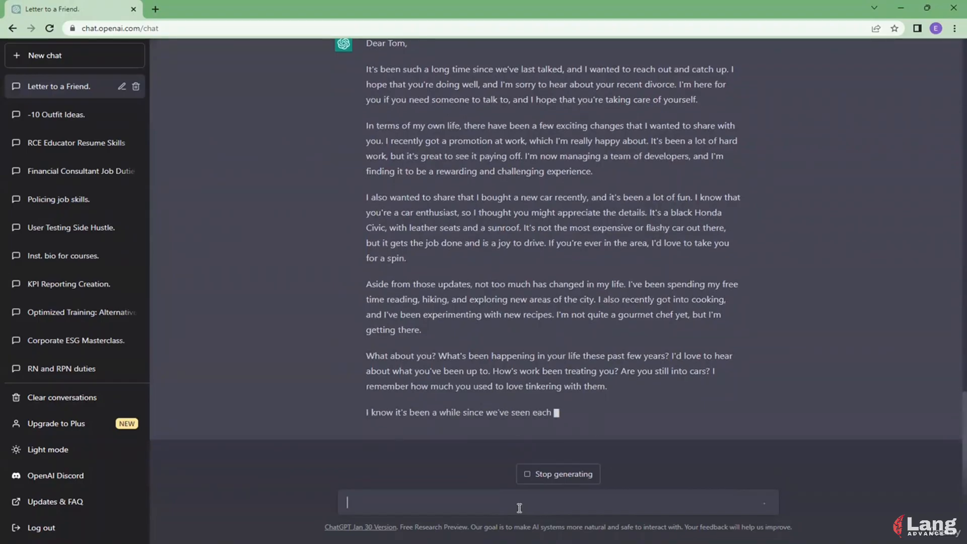
# Stop the reply after its promotion, car and catch-up paragraphs.
pyautogui.click(536, 479)
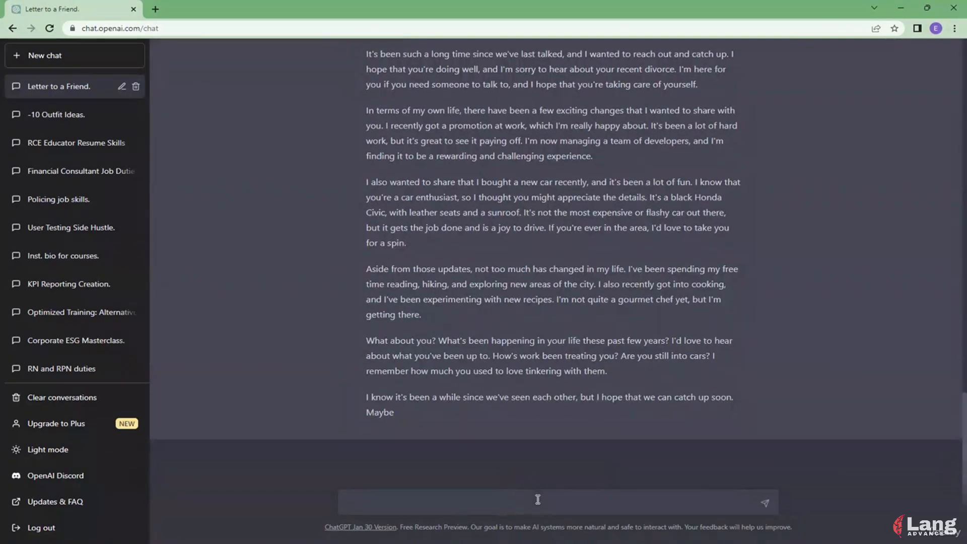
# Search 'tom cruise' in a new tab and open his Wikipedia article.
pyautogui.click(155, 9)
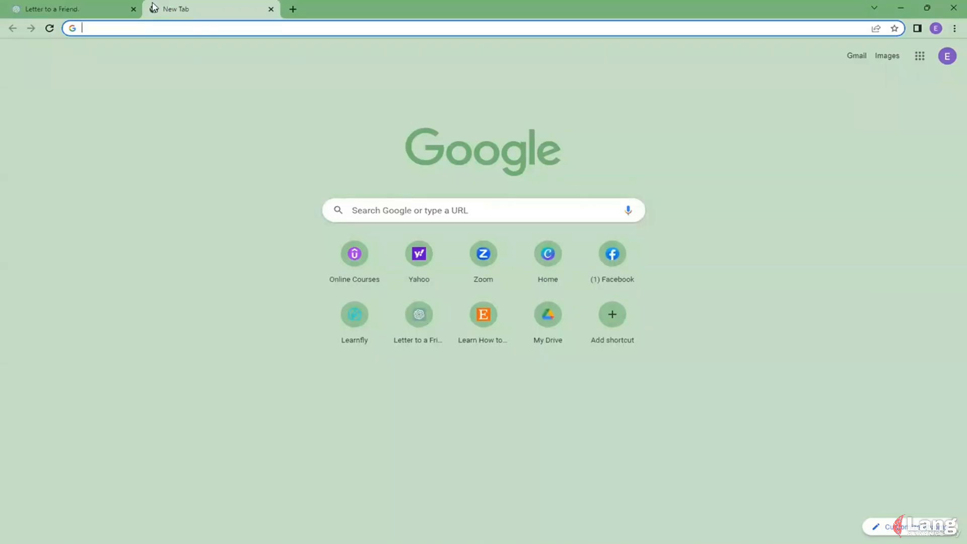
pyautogui.write('tom cruise')
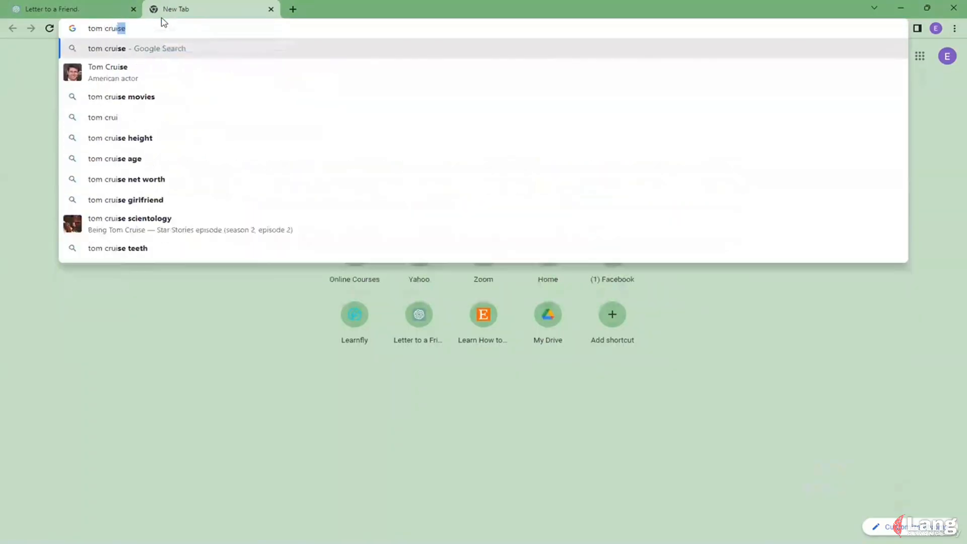
pyautogui.press('Return')
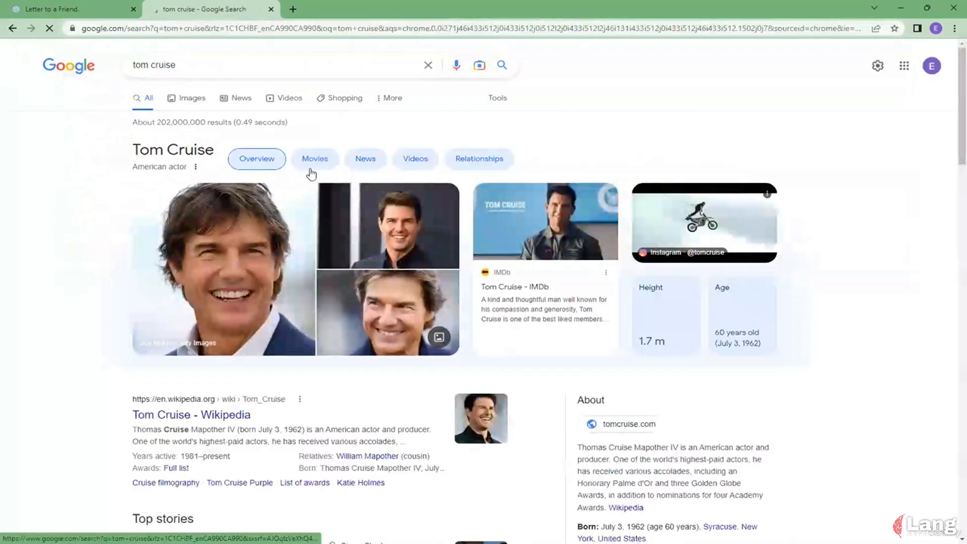
pyautogui.click(191, 415)
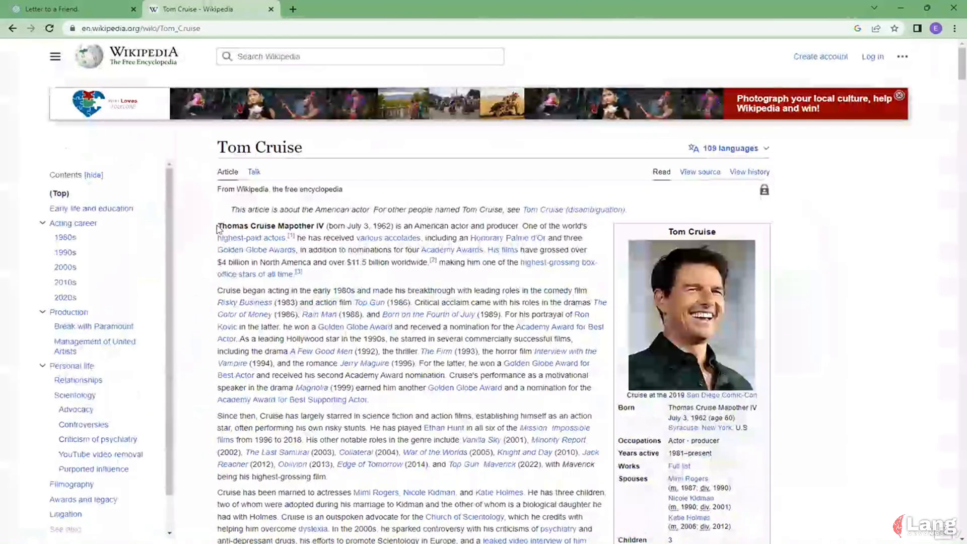
# Select the article's introduction paragraphs and return to the ChatGPT letter chat.
pyautogui.moveTo(218, 224); pyautogui.dragTo(394, 452)
pyautogui.scroll(-7, 381, 289)
pyautogui.scroll(2, 388, 184)
pyautogui.scroll(3, 388, 171)
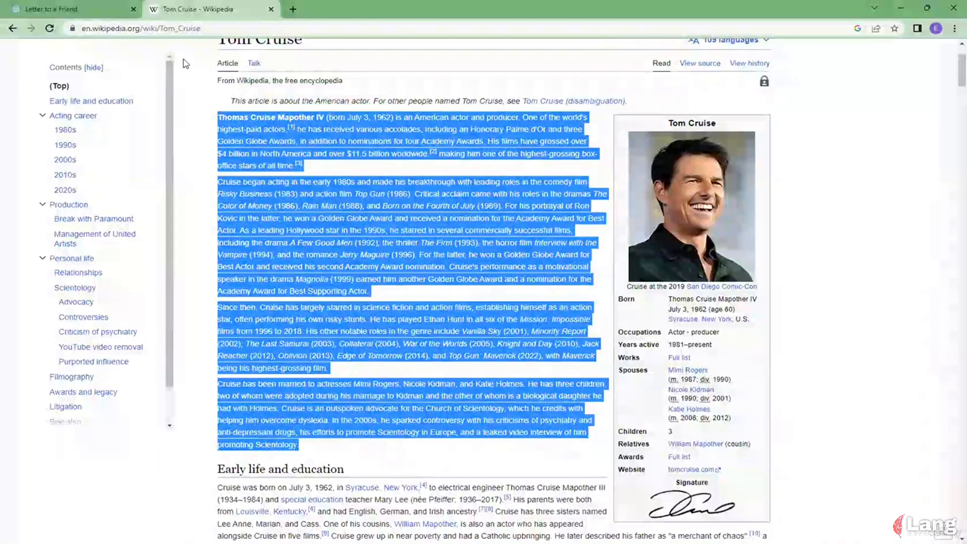
pyautogui.click(92, 6)
# Copy the earlier letter prompt and paste it into the empty message box.
pyautogui.scroll(10, 483, 302)
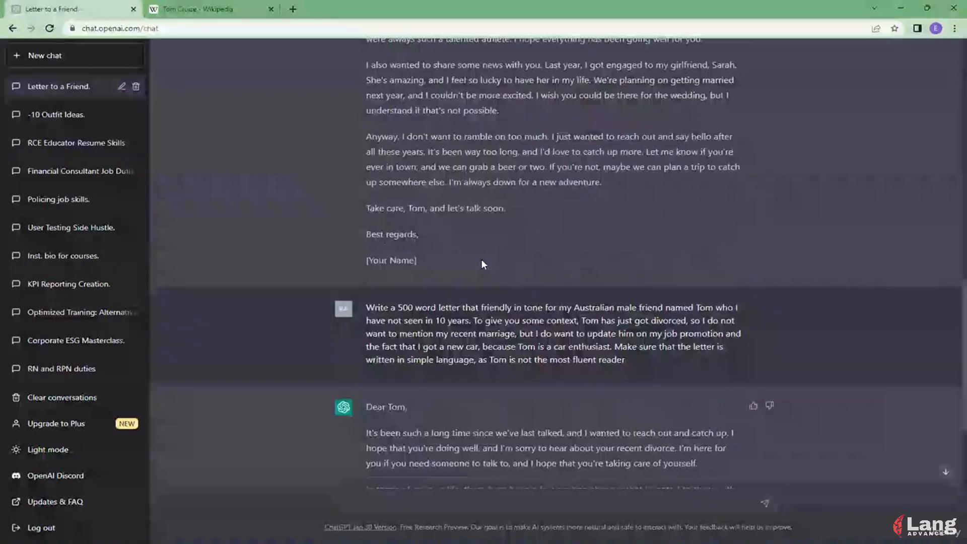
pyautogui.scroll(-2, 363, 364)
pyautogui.moveTo(362, 364); pyautogui.dragTo(684, 416)
pyautogui.hotkey('ctrl', 'c')
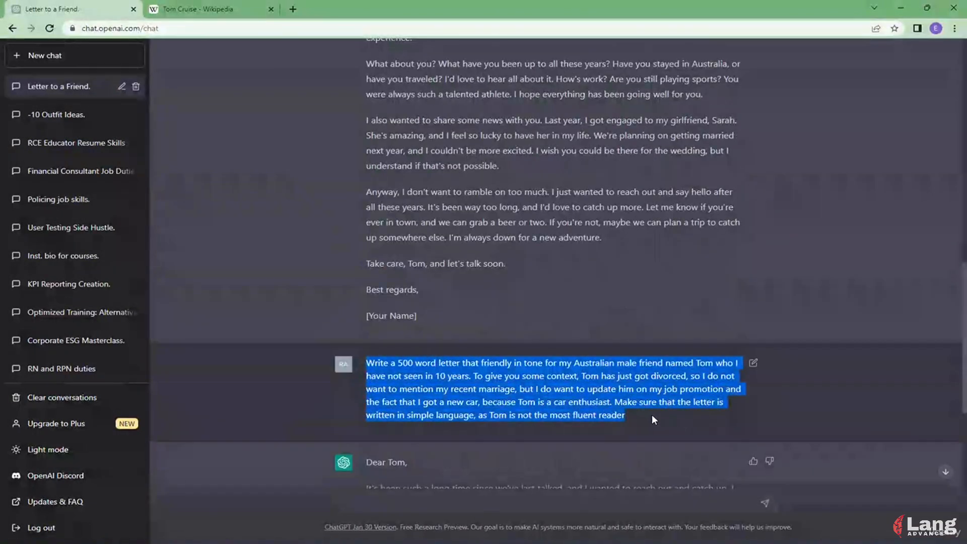
pyautogui.click(581, 506)
pyautogui.hotkey('ctrl', 'v')
# Append 'Here is some more information about my friend Tom:' plus the Tom Cruise Wikipedia intro, and send.
pyautogui.scroll(-5, 452, 424)
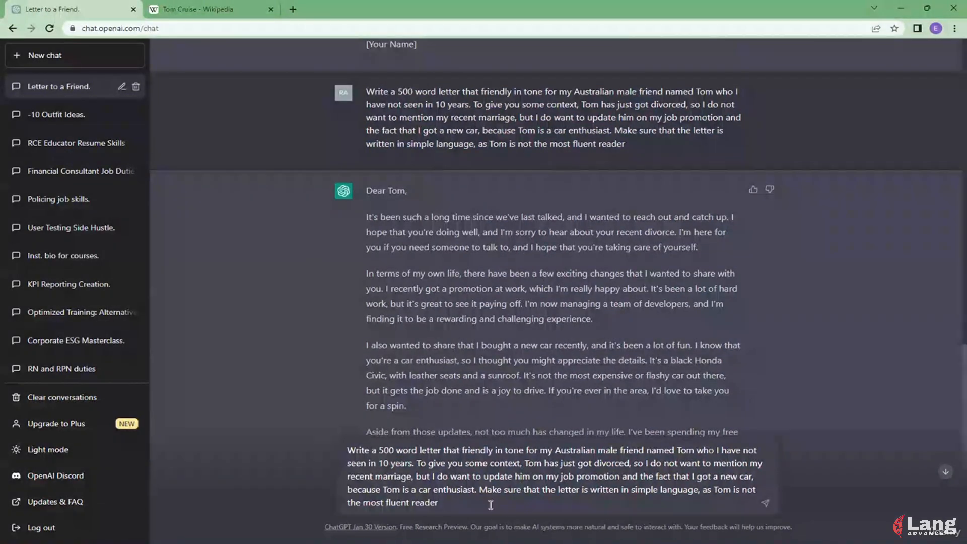
pyautogui.write('. He')
pyautogui.write('re is some more in')
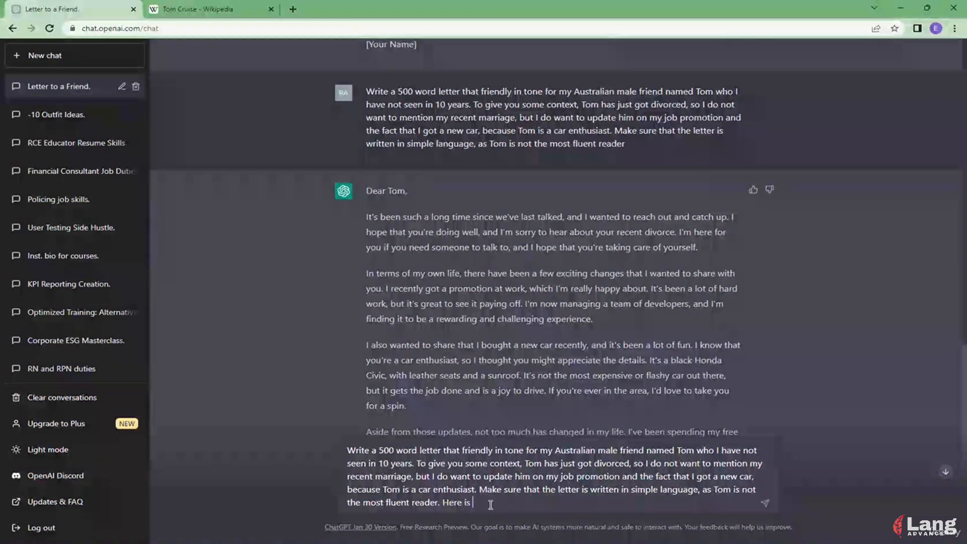
pyautogui.write('ion about my friend')
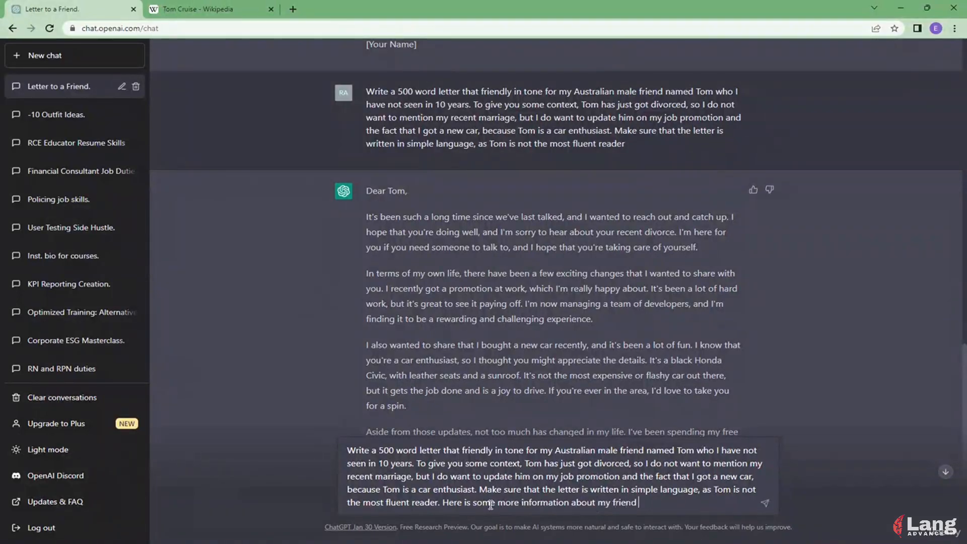
pyautogui.write(' Tom:')
pyautogui.click(217, 9)
pyautogui.click(76, 9)
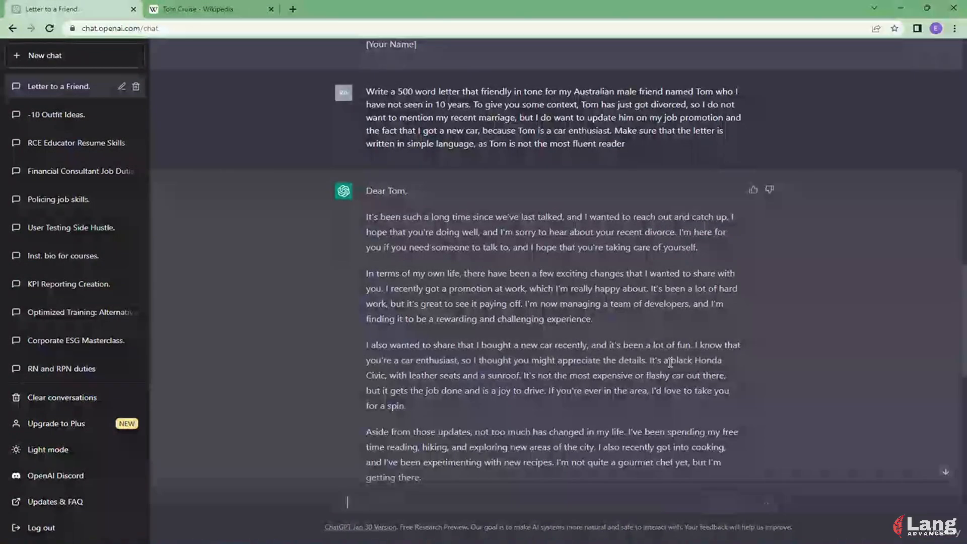
pyautogui.press('Return')
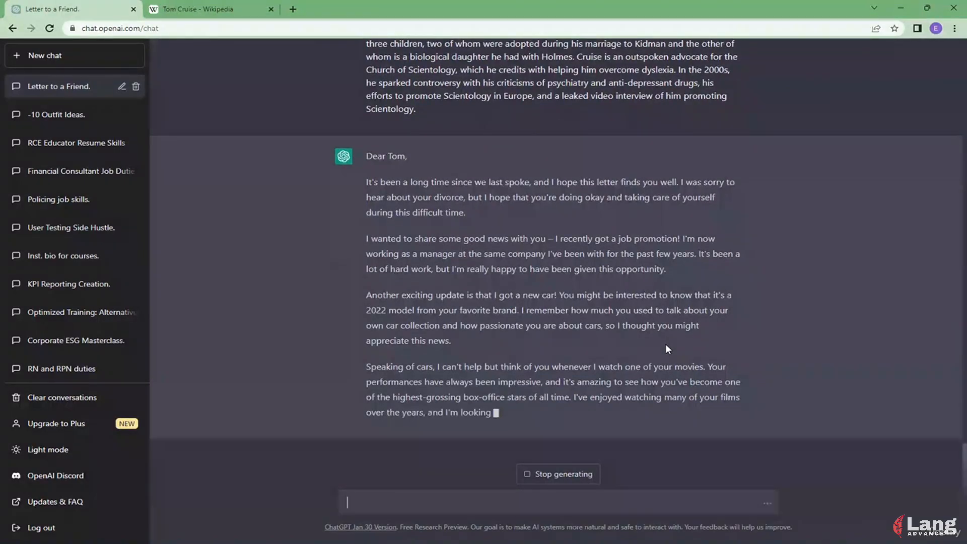
# Review the new letter's film paragraph against the Tom Cruise Wikipedia article while it generates.
pyautogui.moveTo(706, 366); pyautogui.dragTo(581, 356)
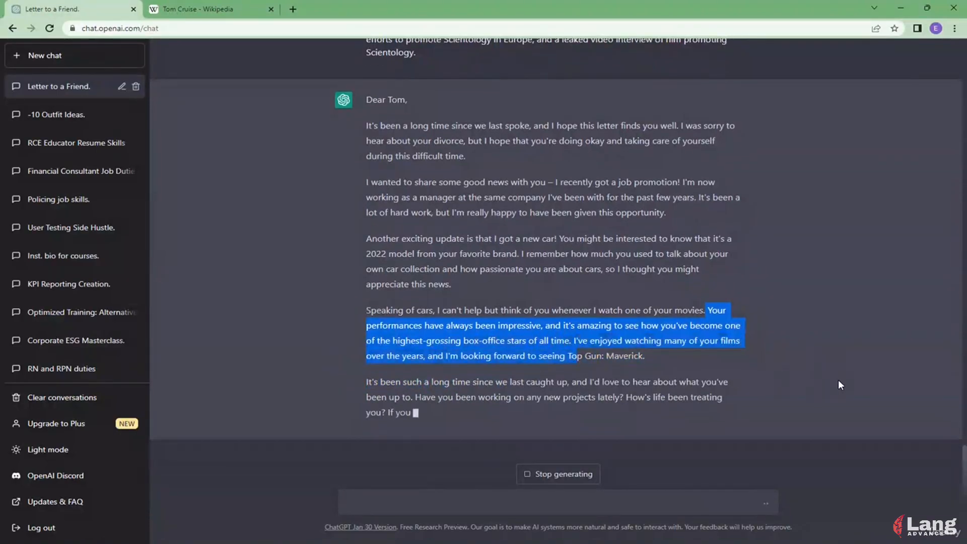
pyautogui.click(839, 381)
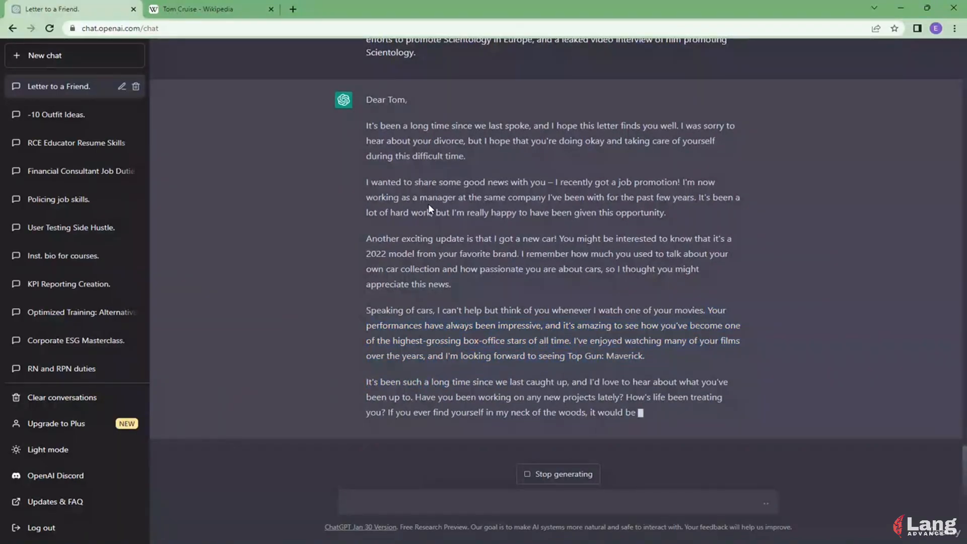
pyautogui.click(217, 10)
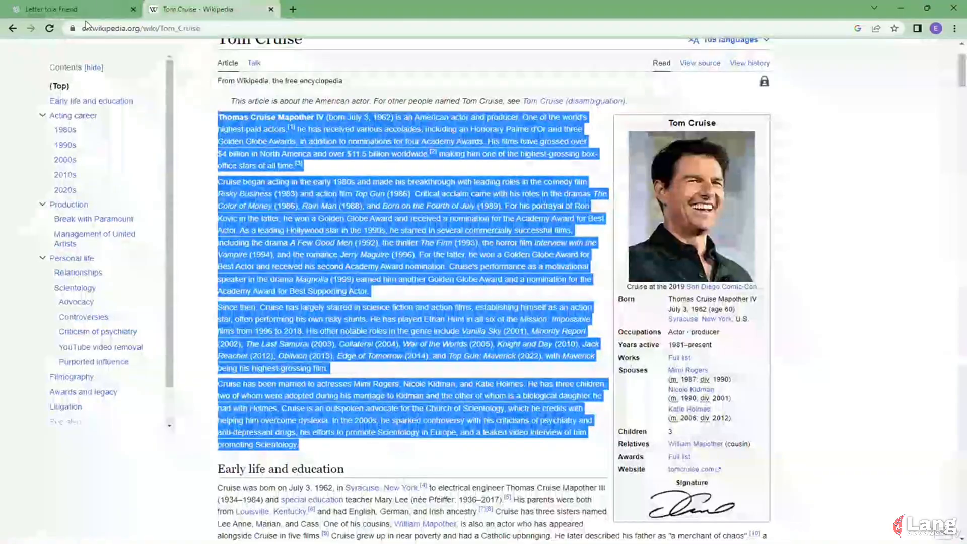
pyautogui.click(103, 7)
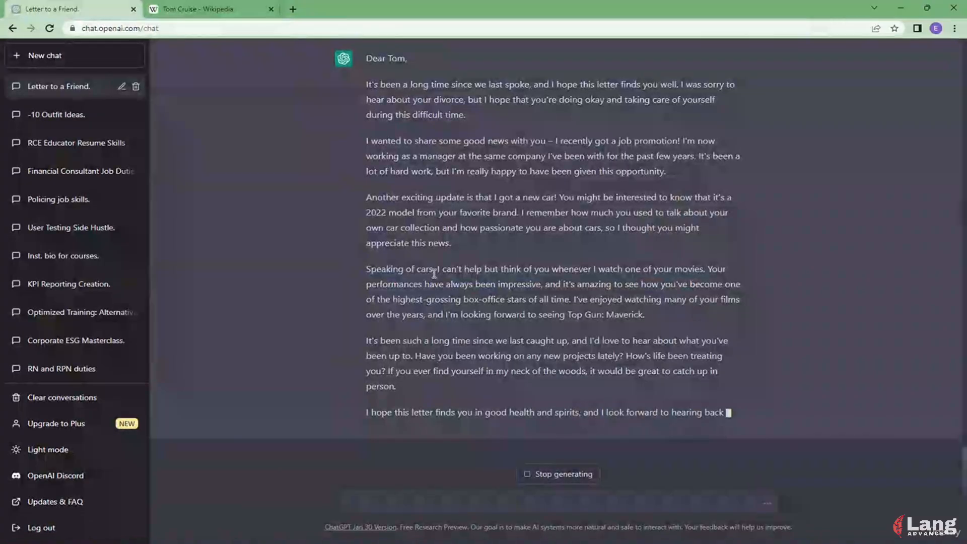
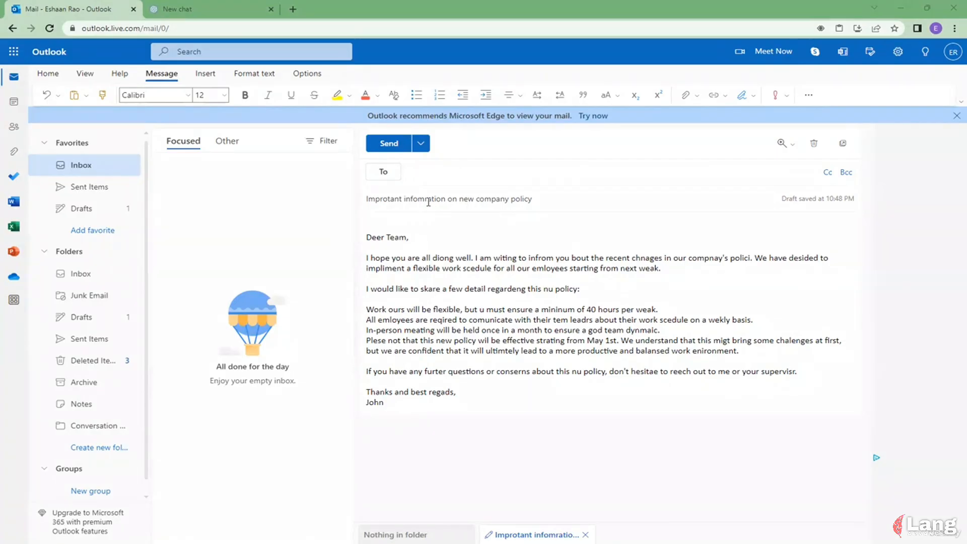
# Look over the Outlook draft's misspelled subject line and body.
pyautogui.click(428, 202)
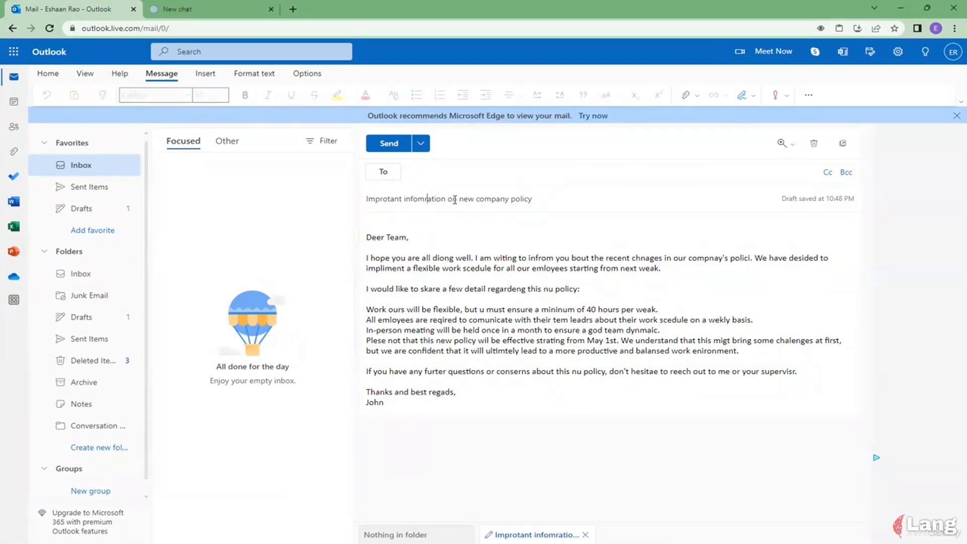
pyautogui.moveTo(366, 200); pyautogui.dragTo(459, 200)
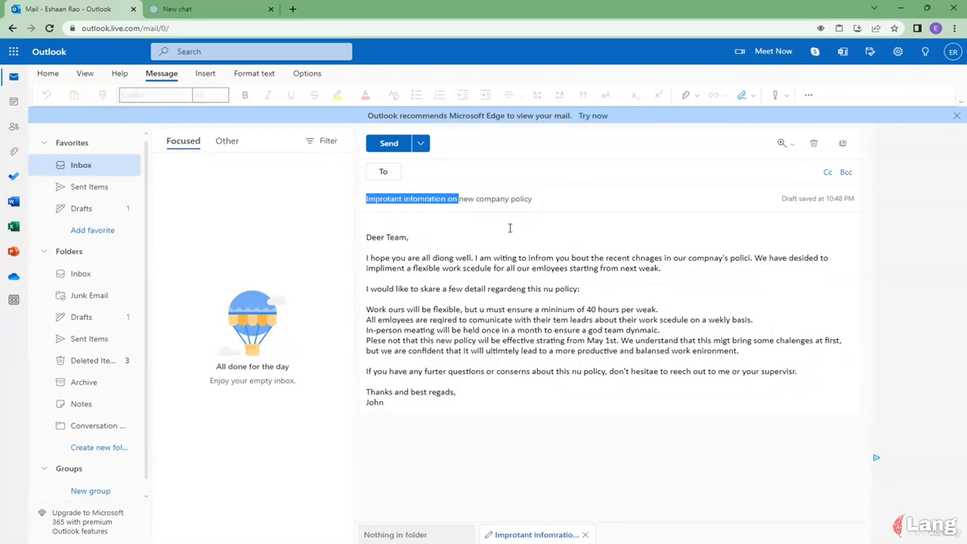
pyautogui.moveTo(510, 228); pyautogui.dragTo(570, 213)
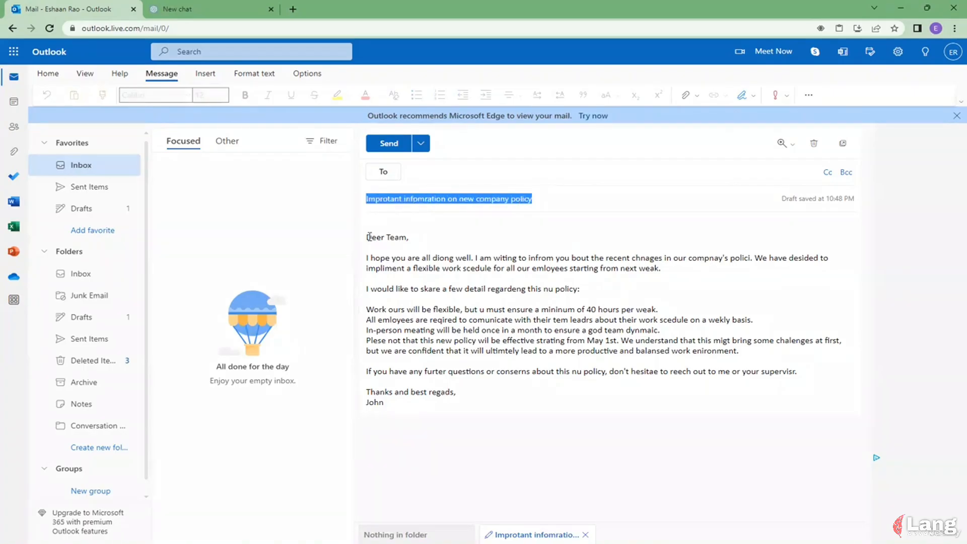
pyautogui.moveTo(367, 237); pyautogui.dragTo(501, 405)
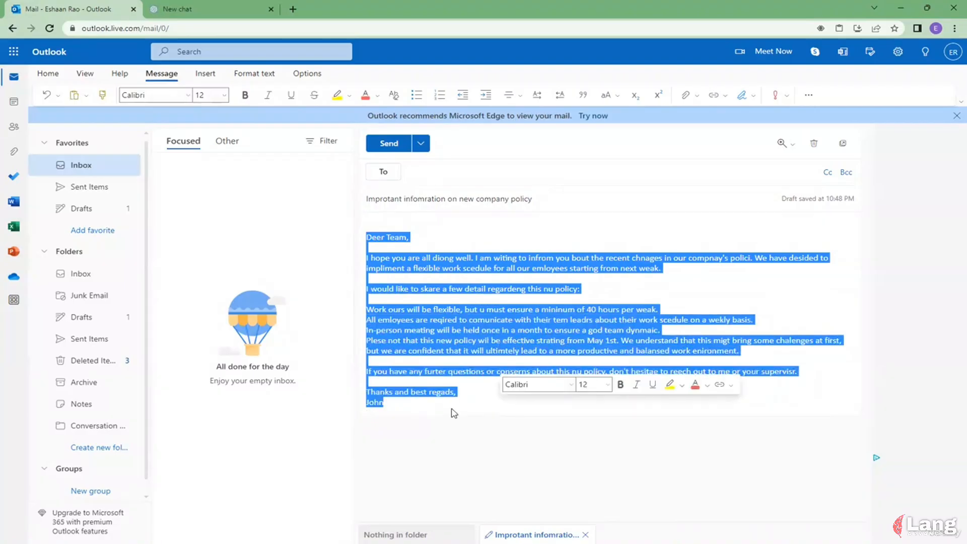
pyautogui.click(531, 396)
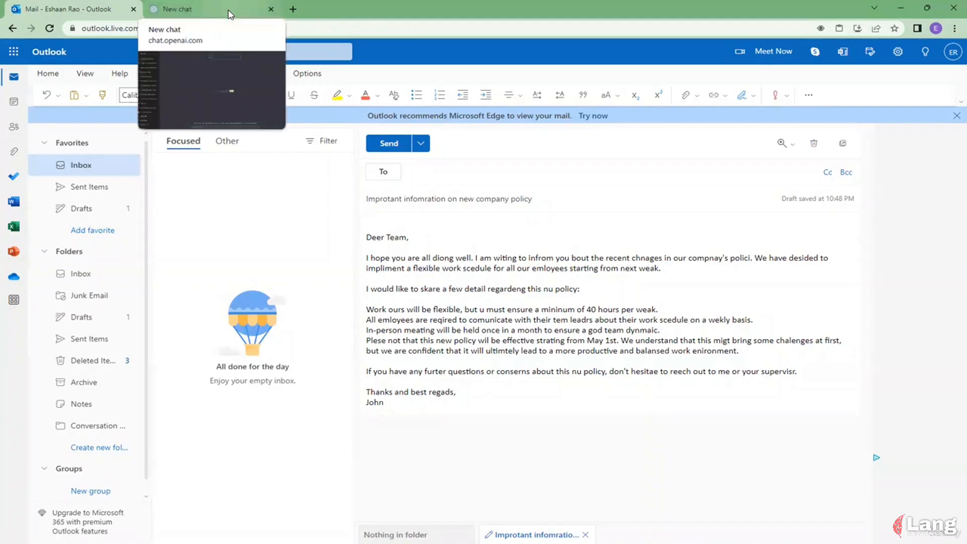
pyautogui.click(586, 396)
# Paste the editing request into ChatGPT, removing a duplicated 'and' and adding 'more' before 'professional'.
pyautogui.click(246, 10)
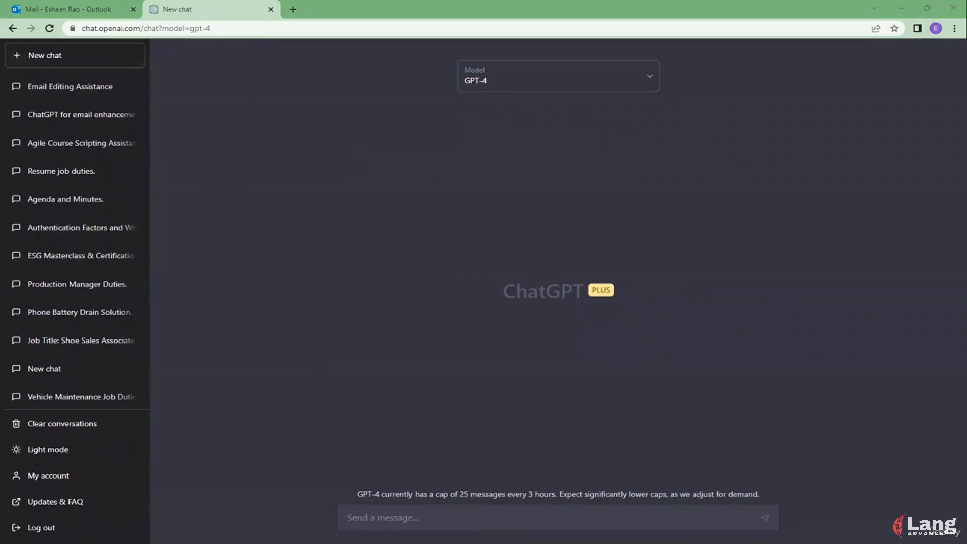
pyautogui.click(627, 518)
pyautogui.write('Please help me correct the spelling, grammar, and and optimize the word choice in this email while writing in a professional and clear manner.')
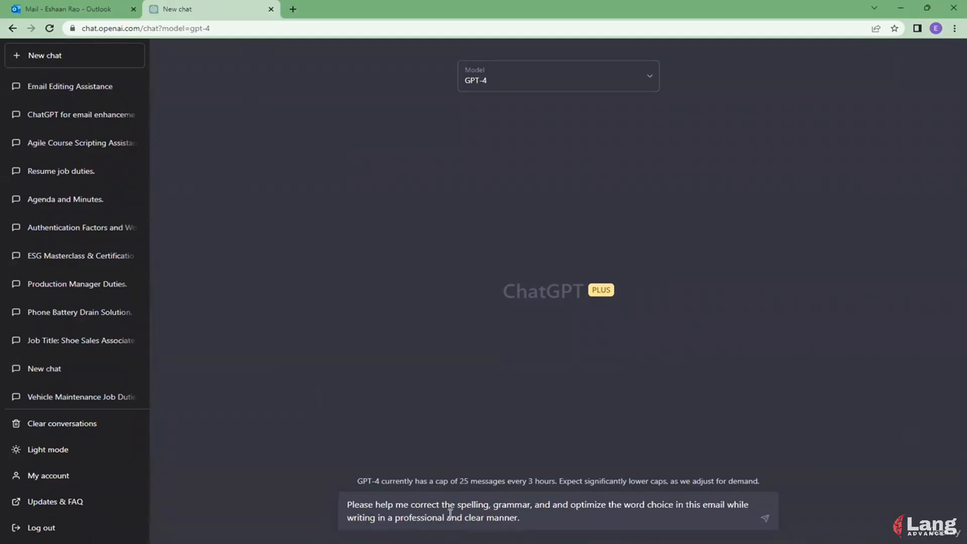
pyautogui.click(570, 504)
pyautogui.press('BackSpace')
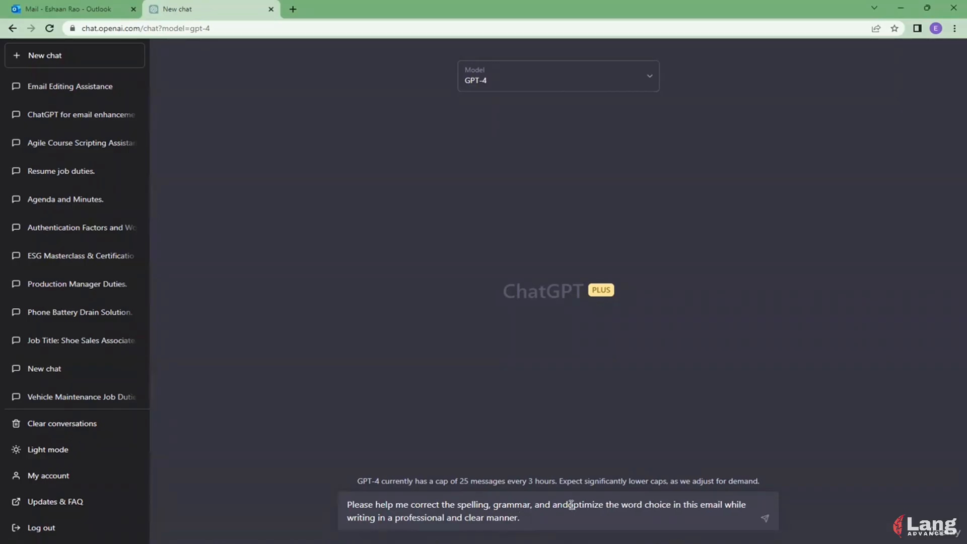
pyautogui.press('BackSpace')
pyautogui.press('BackSpace')
pyautogui.press('BackSpace')
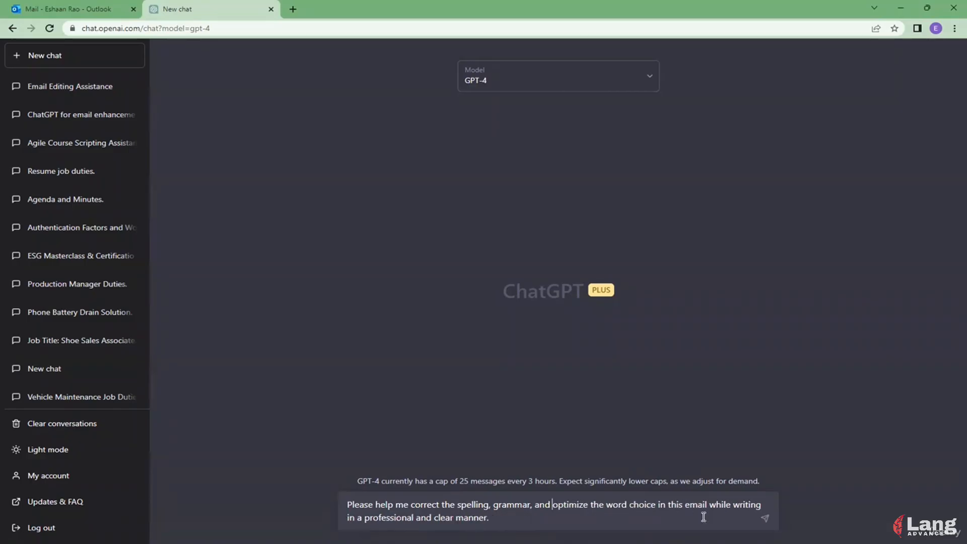
pyautogui.click(367, 517)
pyautogui.write('more')
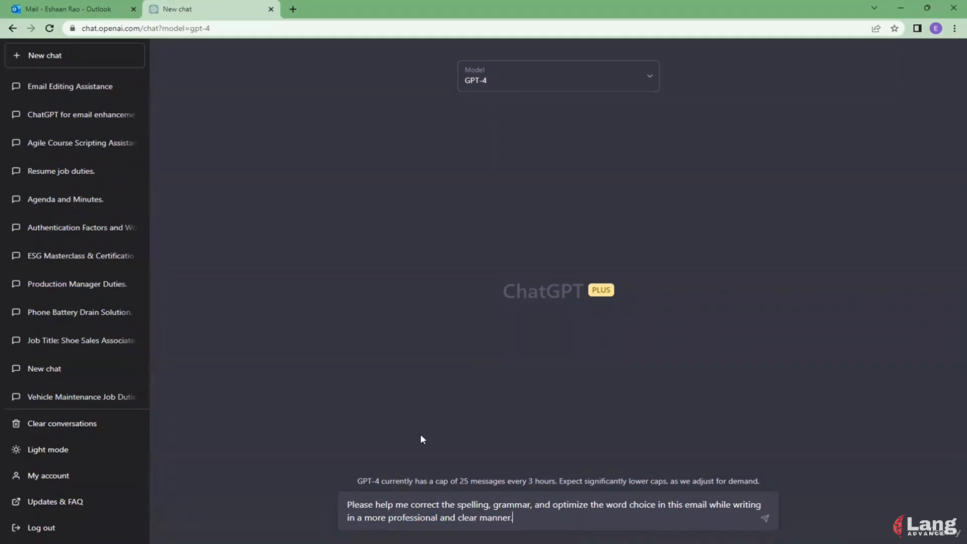
# Add 'Subject Line: Improtant infomration on new company policy' and a 'Body:' line to the prompt.
pyautogui.click(70, 10)
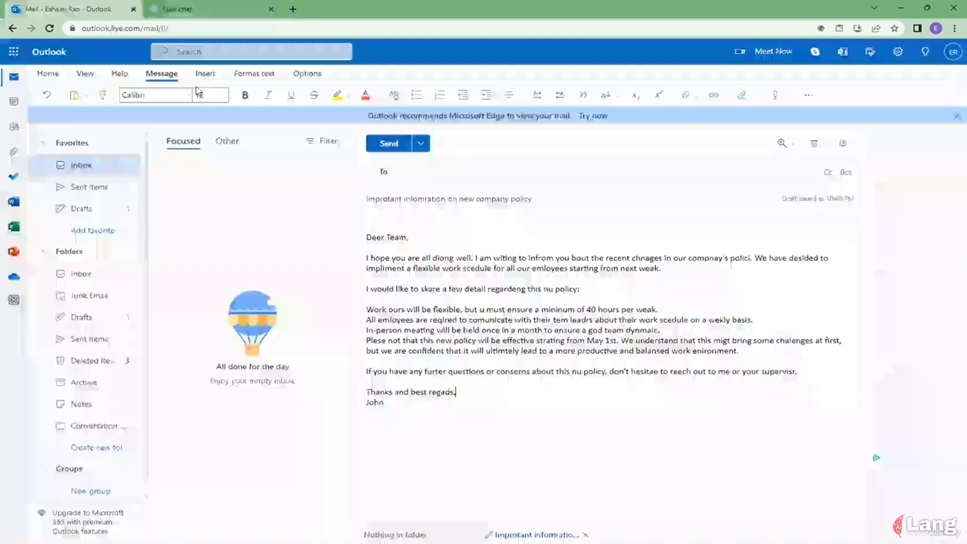
pyautogui.hotkey('ctrl', 'a')
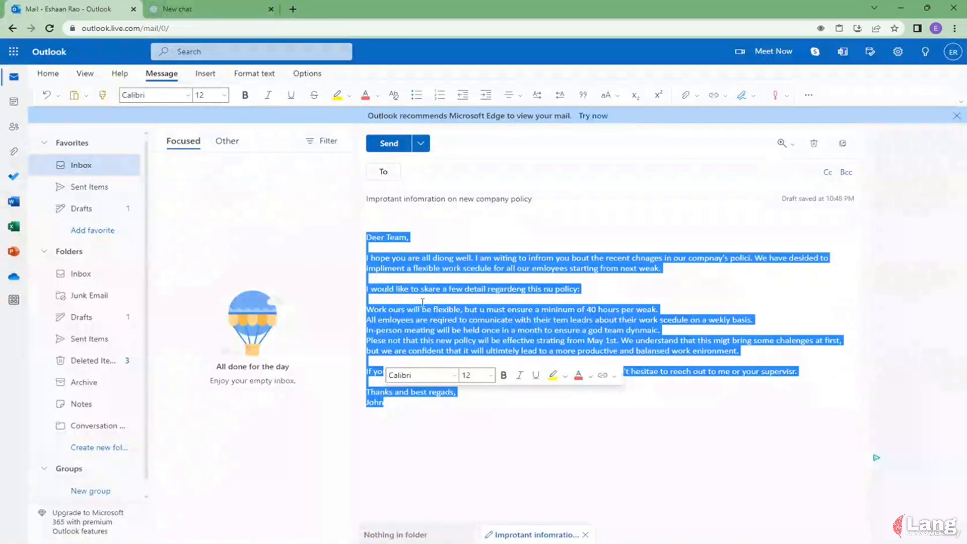
pyautogui.hotkey('shift', 'Tab')
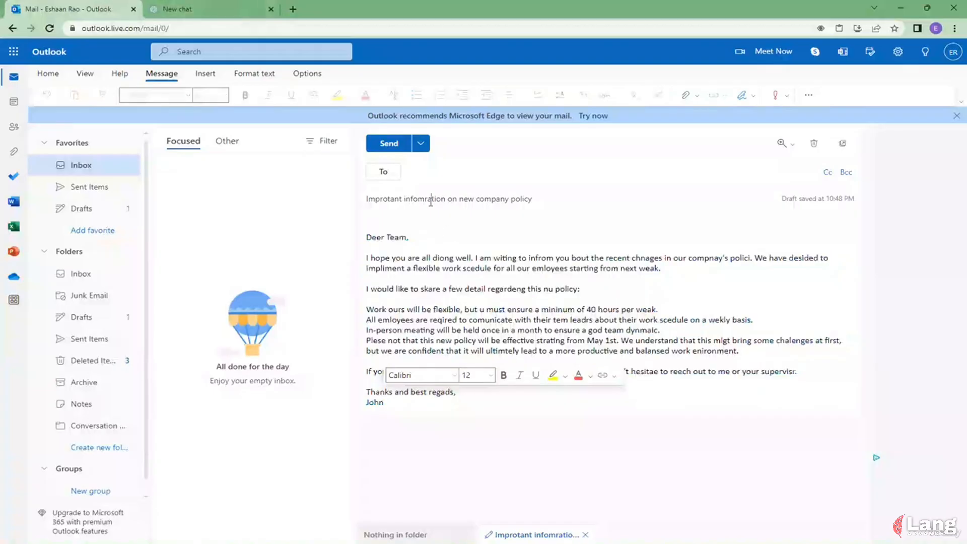
pyautogui.click(236, 9)
pyautogui.write('Subec')
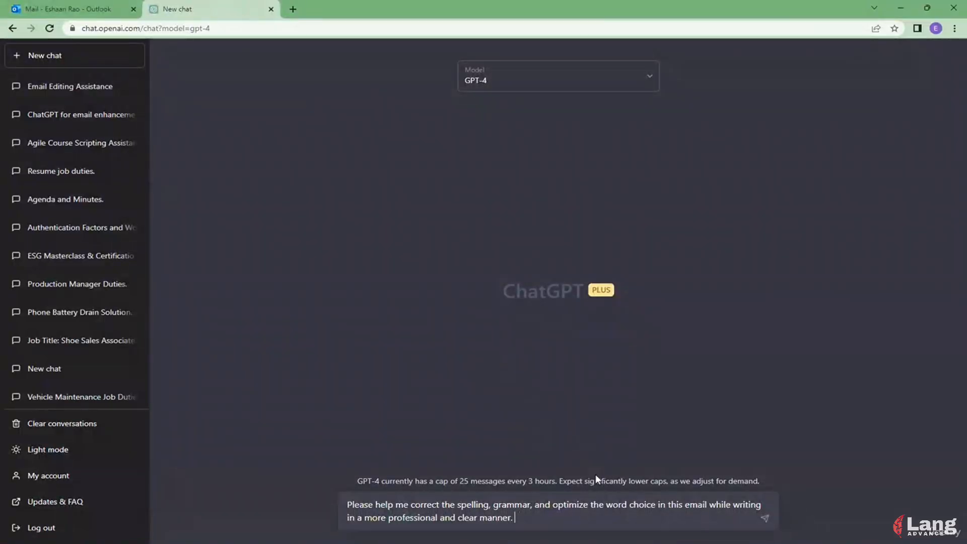
pyautogui.press('BackSpace')
pyautogui.press('BackSpace')
pyautogui.write('ject Line: Improtant infomration on new company policy')
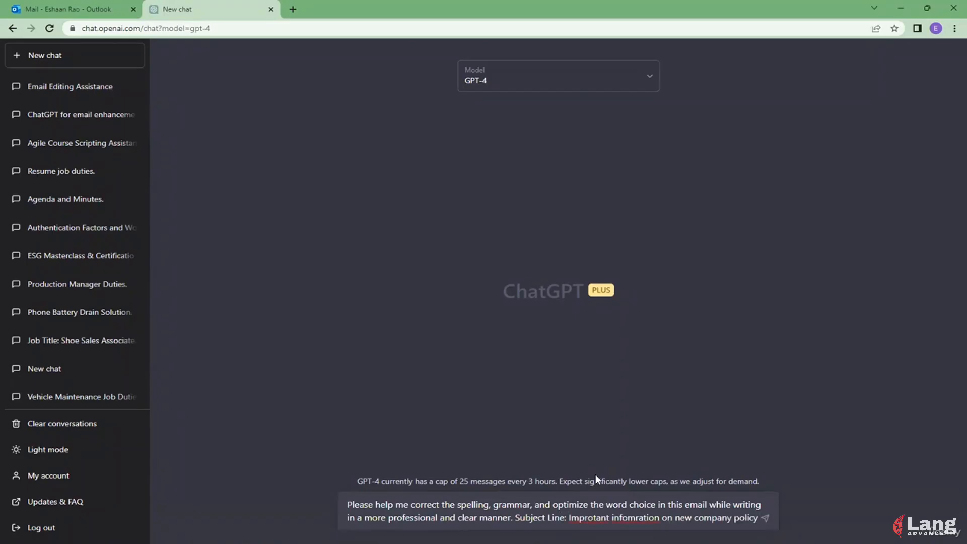
pyautogui.hotkey('shift', 'Return')
pyautogui.write('Bodt')
pyautogui.press('BackSpace')
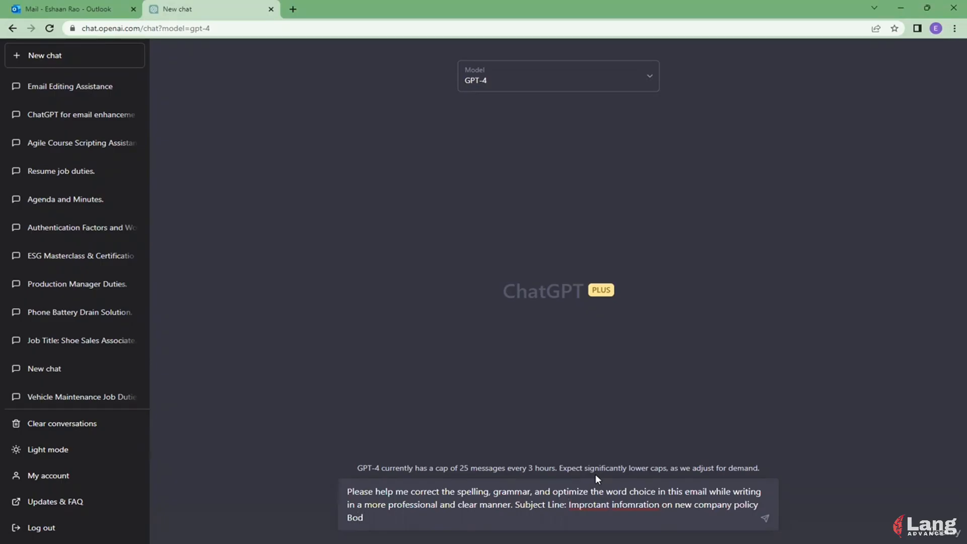
pyautogui.write('y:')
# Paste the Outlook email body after 'Body:' and send the correction request.
pyautogui.click(78, 9)
pyautogui.click(404, 312)
pyautogui.hotkey('ctrl', 'a')
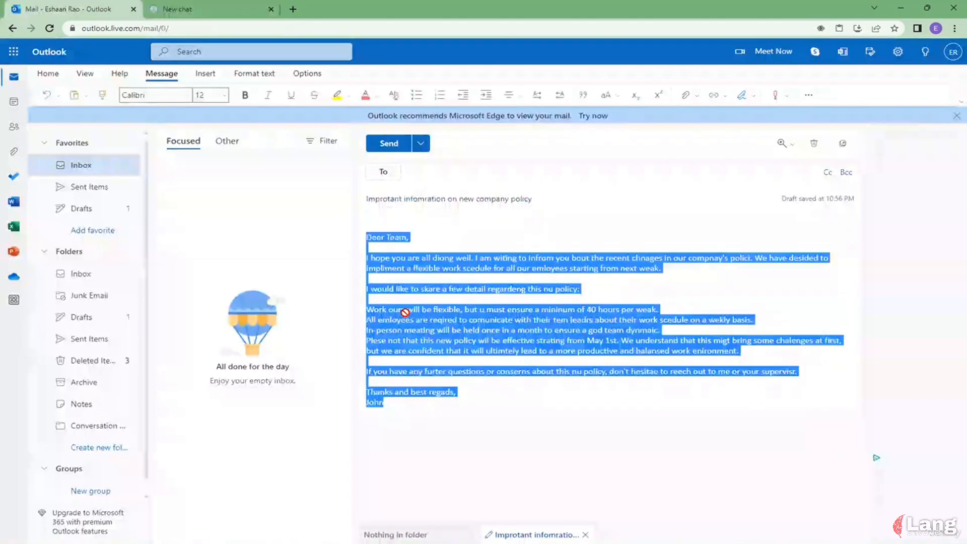
pyautogui.hotkey('ctrl', 'c')
pyautogui.click(211, 9)
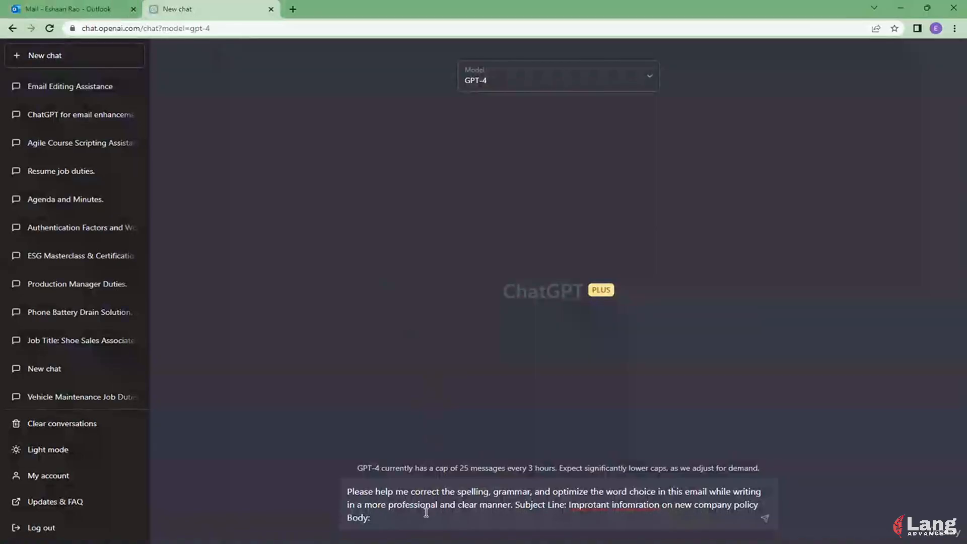
pyautogui.hotkey('ctrl', 'v')
pyautogui.press('Return')
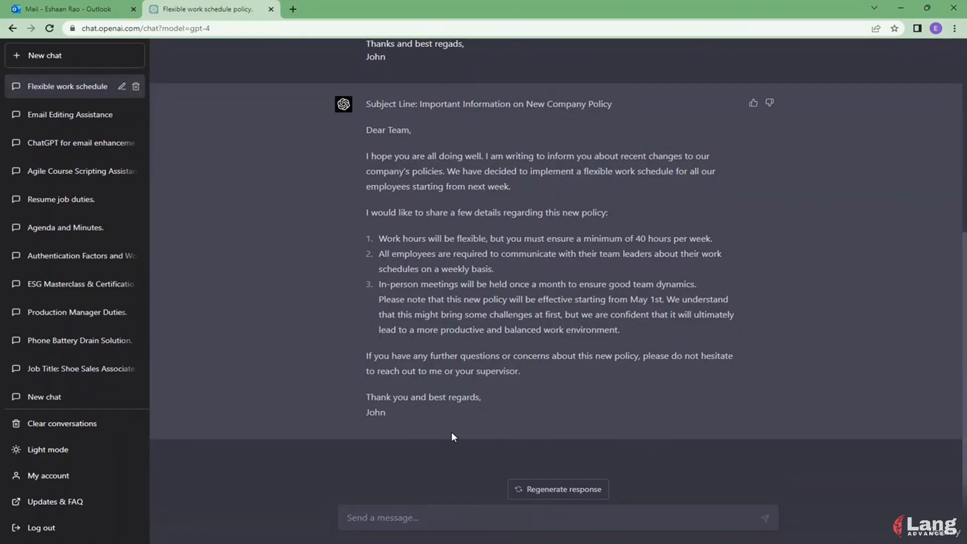
# Select the corrected email in ChatGPT's reply.
pyautogui.moveTo(388, 416); pyautogui.dragTo(363, 134)
# Replace the Outlook draft's old body with the corrected body, pasted as plain text.
pyautogui.click(68, 9)
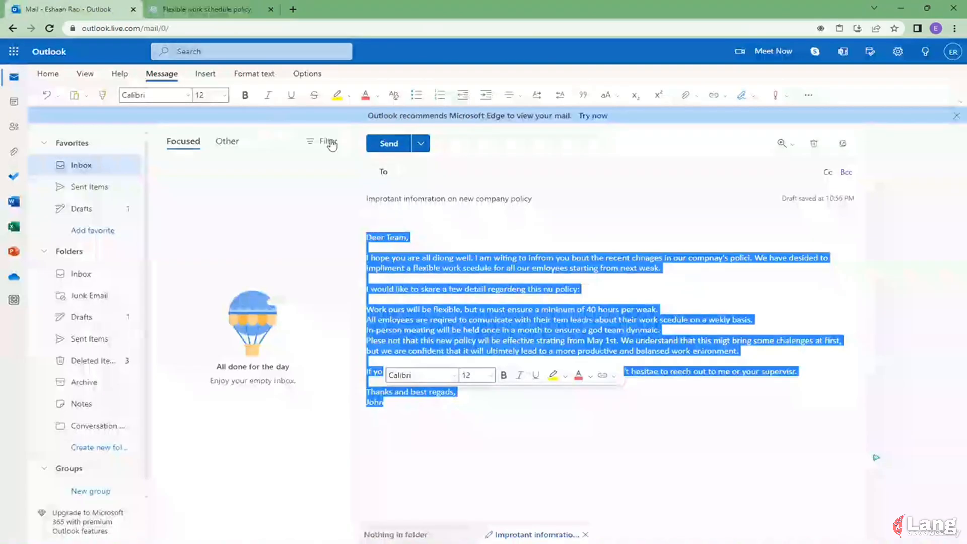
pyautogui.click(461, 277)
pyautogui.hotkey('ctrl', 'a')
pyautogui.press('Delete')
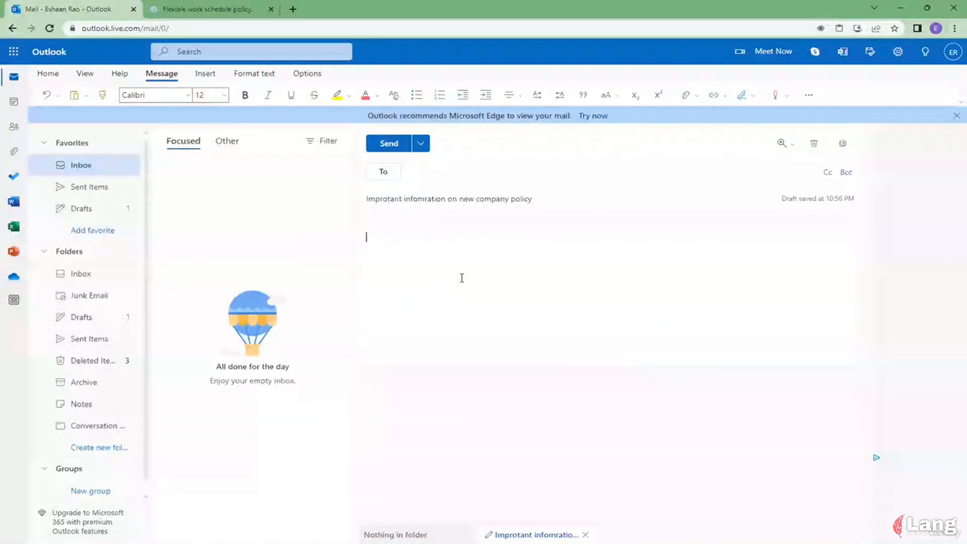
pyautogui.rightClick(461, 280)
pyautogui.click(505, 359)
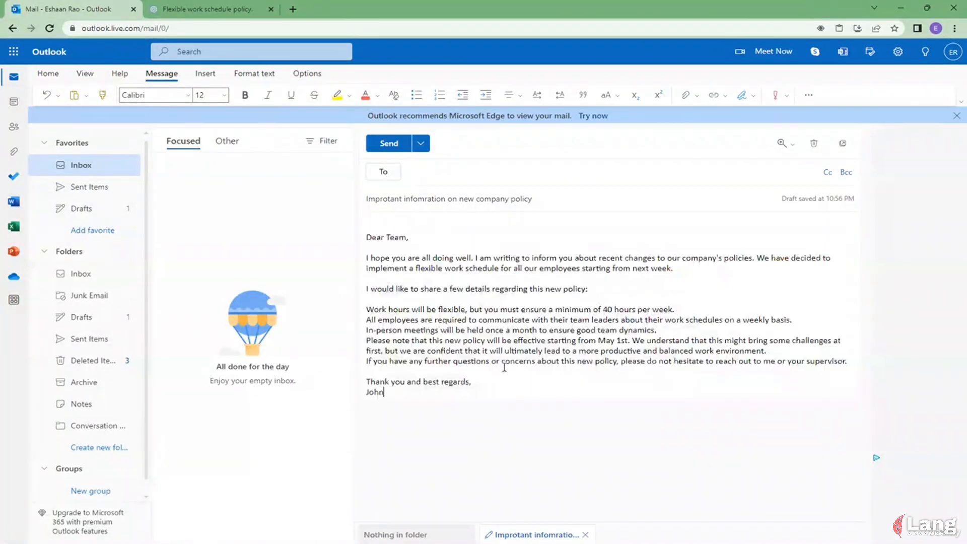
# Replace the misspelled subject with 'Important Information on New Company Policy' from ChatGPT.
pyautogui.click(219, 7)
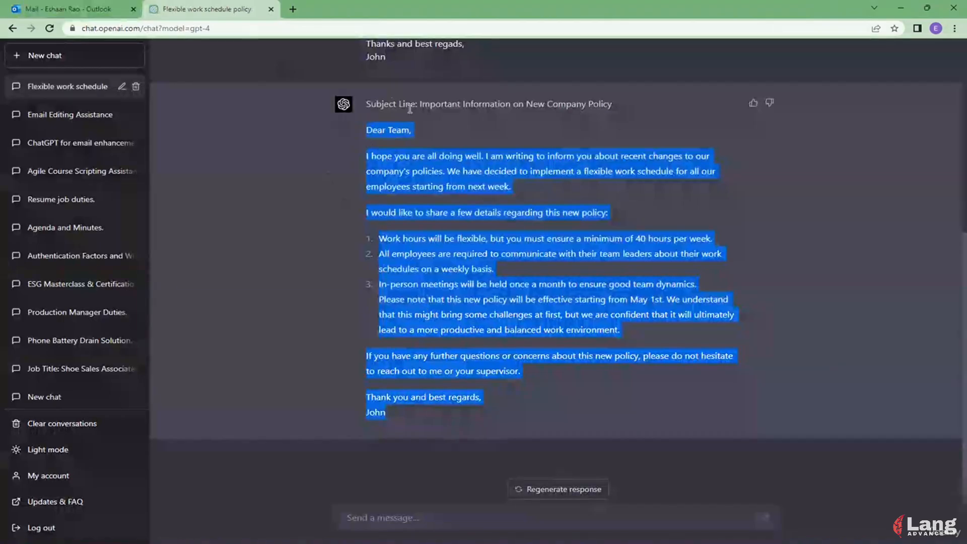
pyautogui.moveTo(419, 103); pyautogui.dragTo(652, 115)
pyautogui.hotkey('ctrl', 'c')
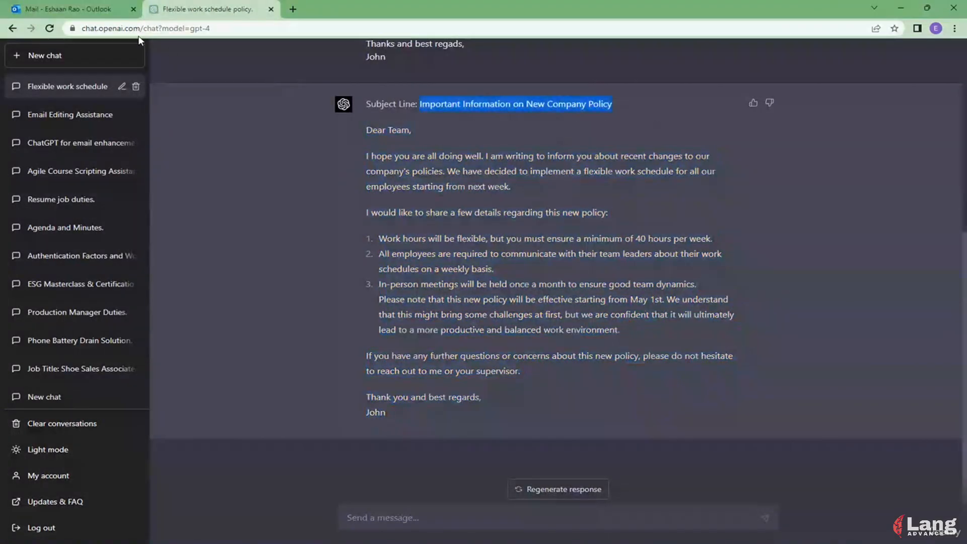
pyautogui.click(117, 7)
pyautogui.tripleClick(466, 198)
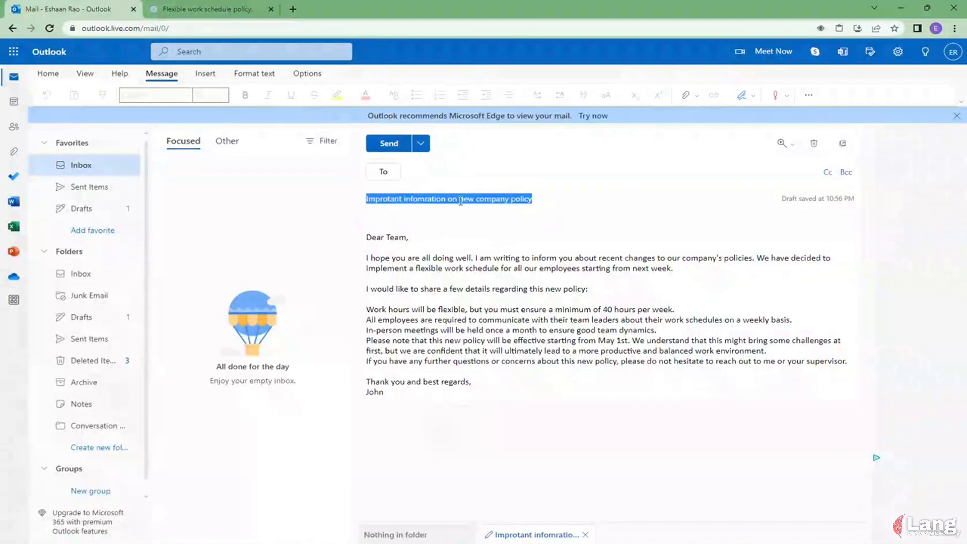
pyautogui.press('BackSpace')
pyautogui.hotkey('ctrl', 'v')
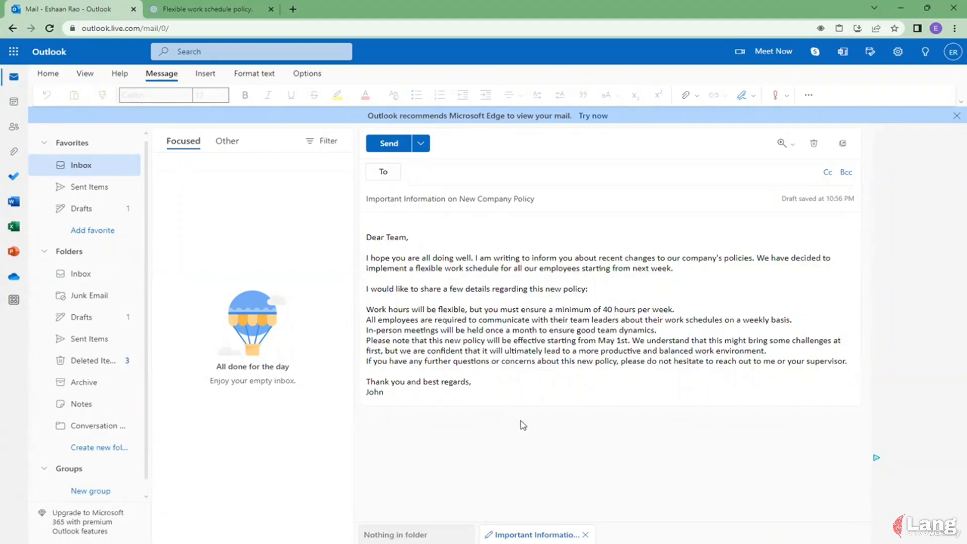
pyautogui.click(224, 7)
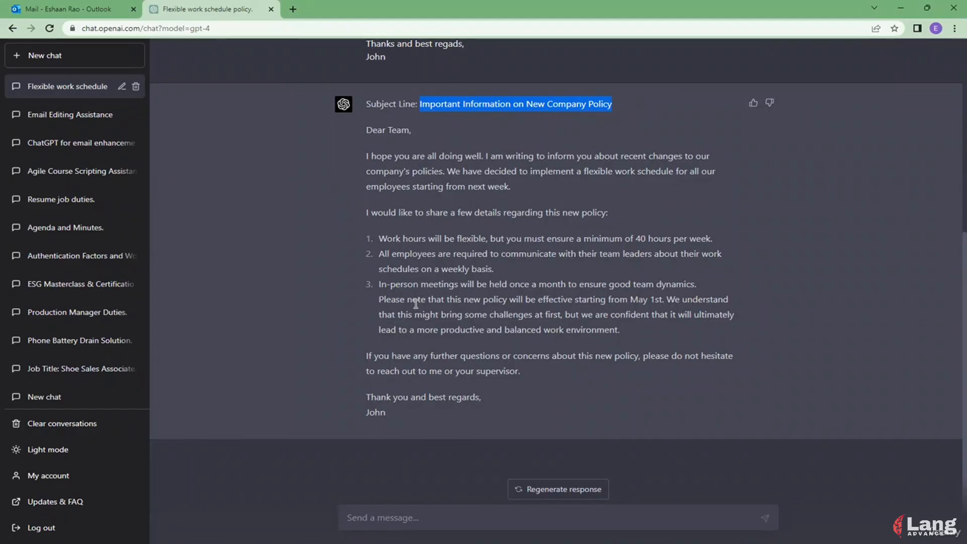
# Select the original email-correction prompt higher up in the Flexible work schedule chat.
pyautogui.scroll(5, 418, 226)
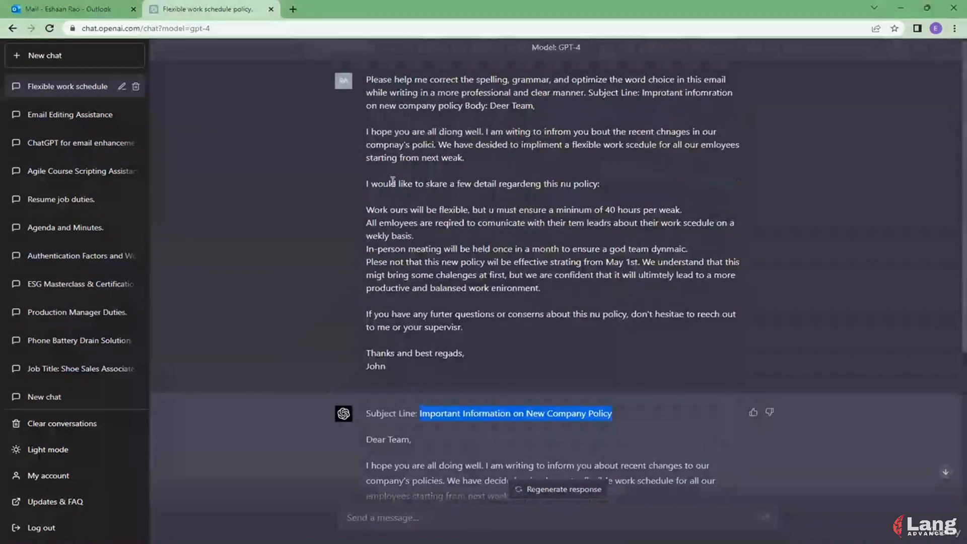
pyautogui.moveTo(366, 83); pyautogui.dragTo(585, 97)
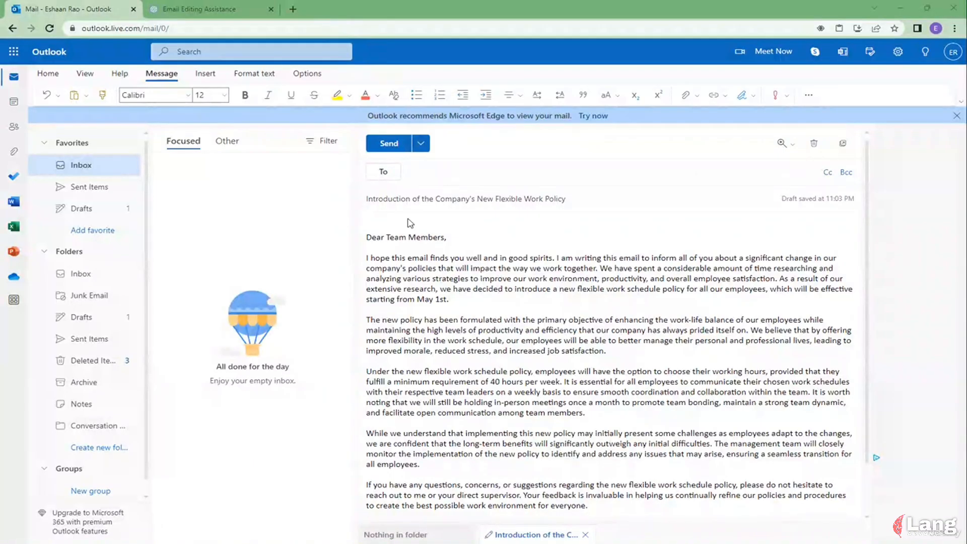
# Review the flexible work policy draft's subject line and body in Outlook.
pyautogui.moveTo(368, 198); pyautogui.dragTo(584, 198)
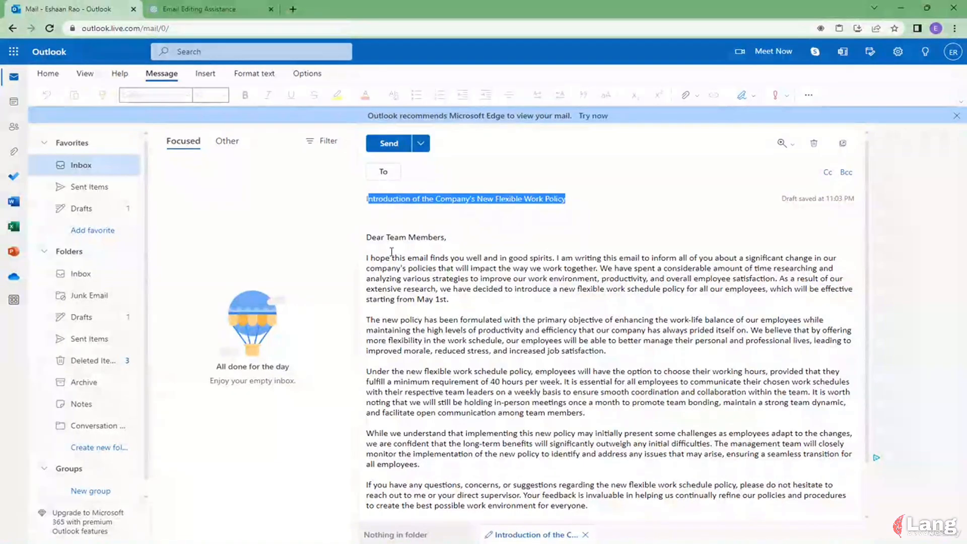
pyautogui.scroll(-1, 397, 257)
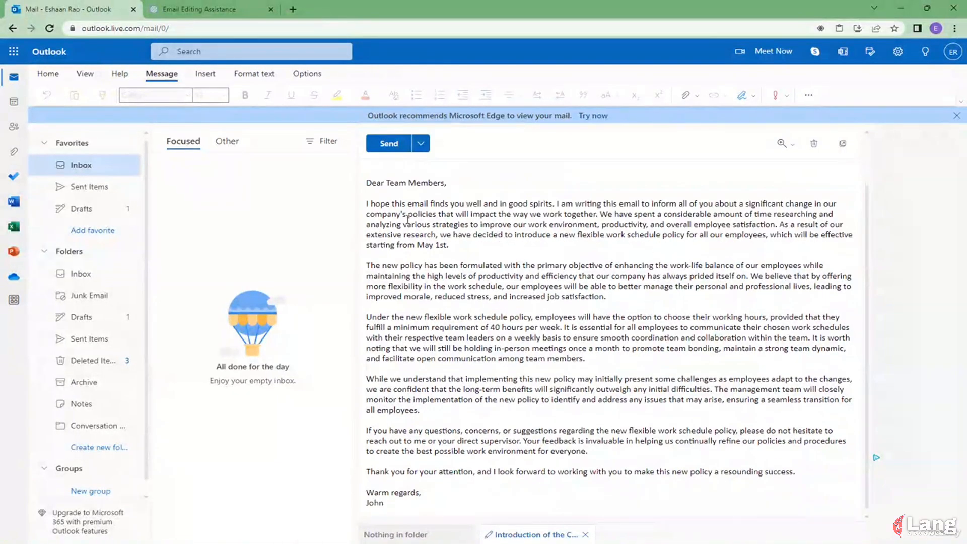
pyautogui.scroll(1, 393, 238)
pyautogui.moveTo(367, 237); pyautogui.dragTo(393, 504)
pyautogui.scroll(-1, 411, 288)
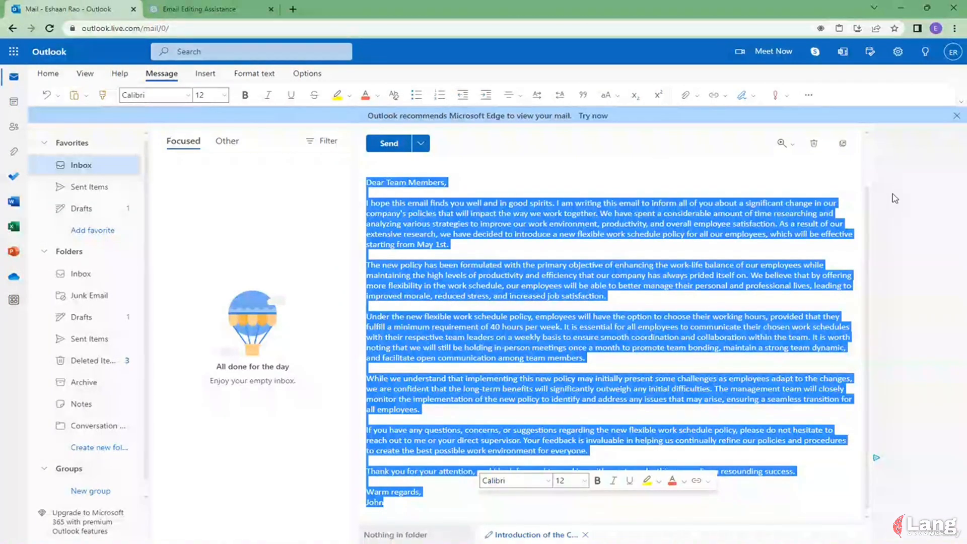
pyautogui.click(625, 185)
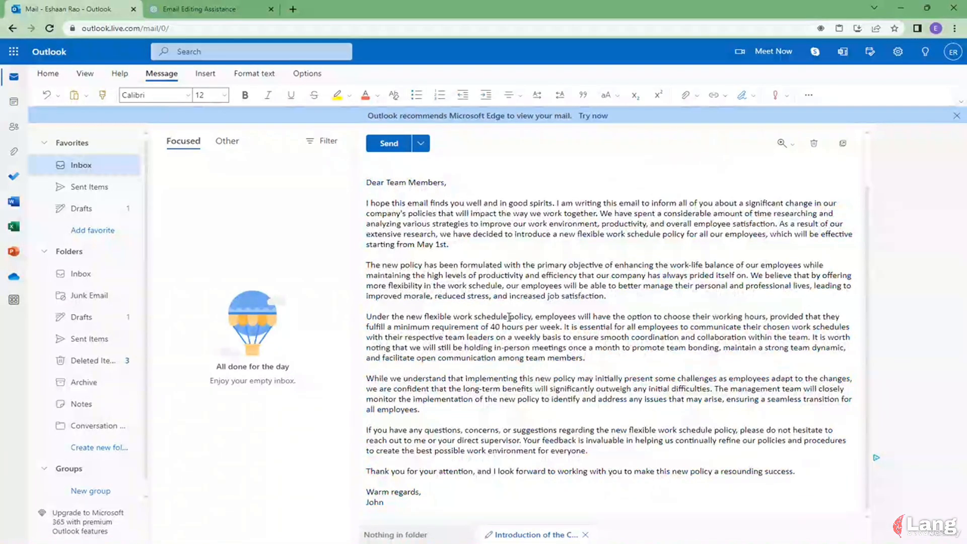
pyautogui.scroll(1, 508, 316)
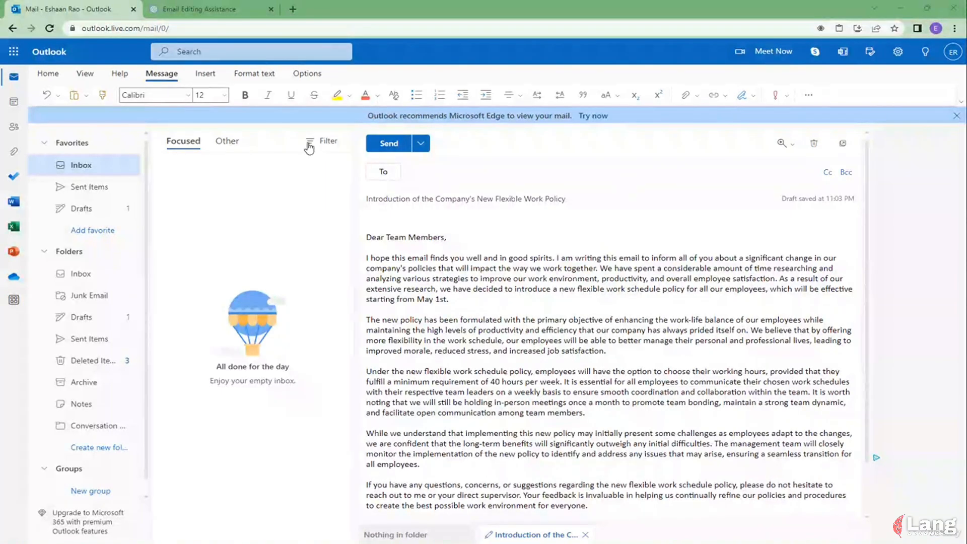
# In the Flexible work schedule chat, paste a request to shorten the email concisely and professionally.
pyautogui.click(227, 7)
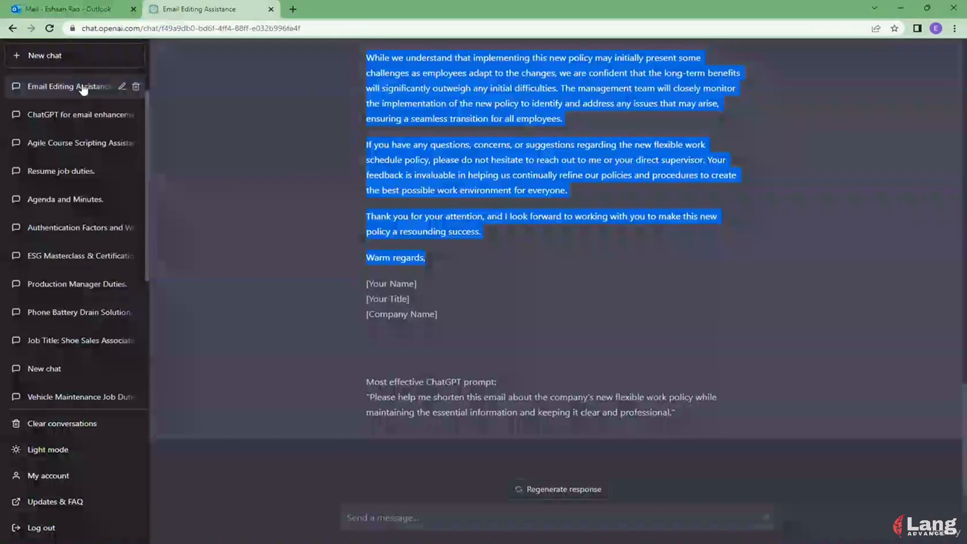
pyautogui.click(103, 88)
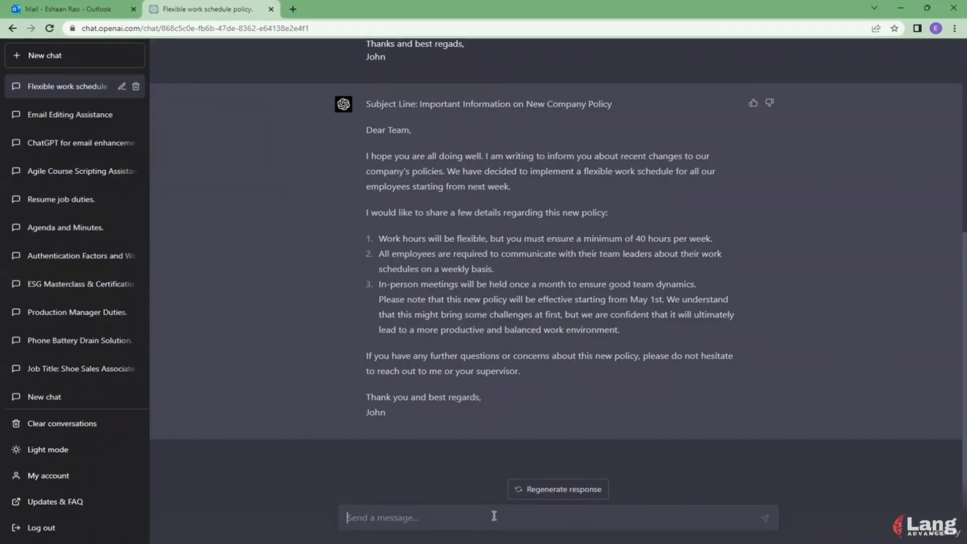
pyautogui.write('Please help me shorten this email and write it in a much more concise manner while maintaining the essential information and keeping it clear and professional.')
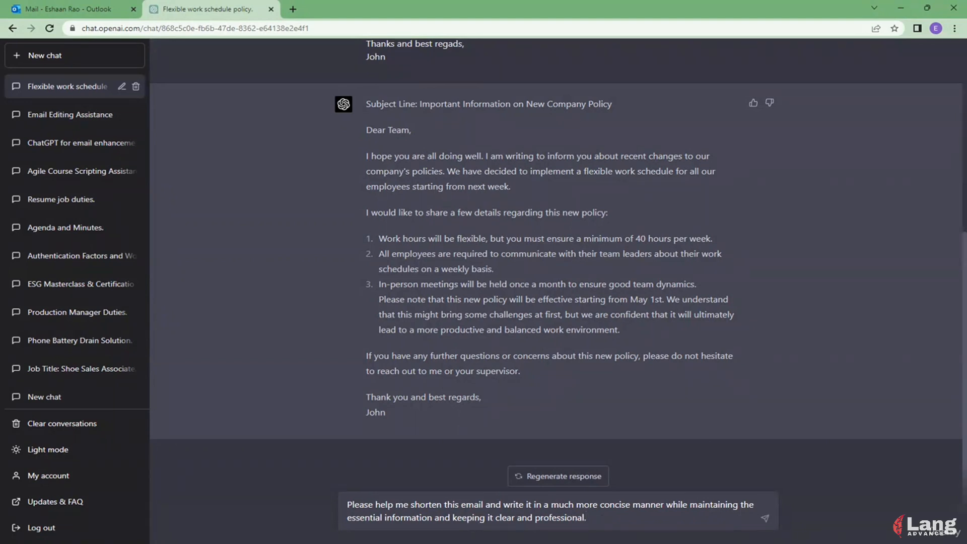
# Copy the Outlook draft body from 'Dear Team Members' through 'John'.
pyautogui.click(91, 9)
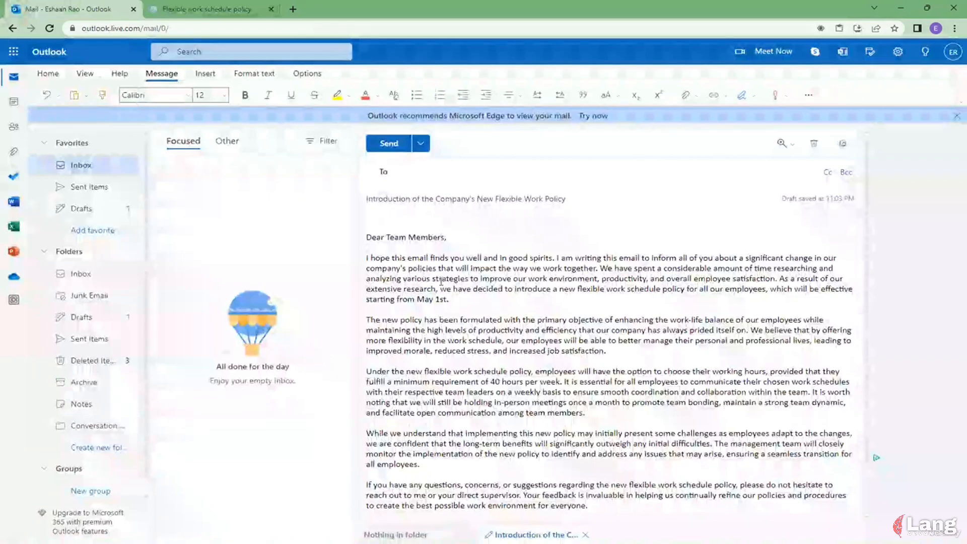
pyautogui.moveTo(366, 236); pyautogui.dragTo(542, 522)
pyautogui.hotkey('ctrl', 'c')
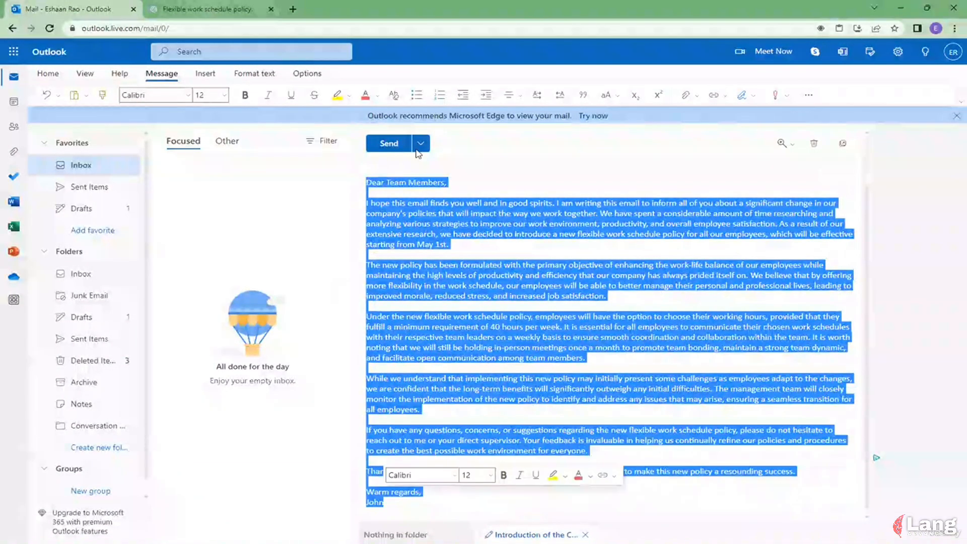
pyautogui.scroll(1, 460, 271)
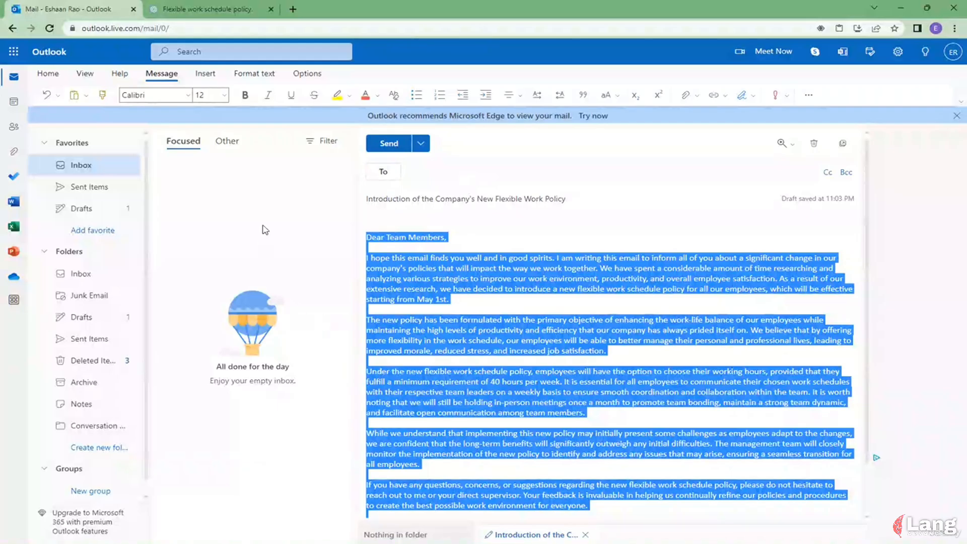
# Append 'Here is the email:' plus the pasted draft to the shortening request and send it.
pyautogui.click(232, 14)
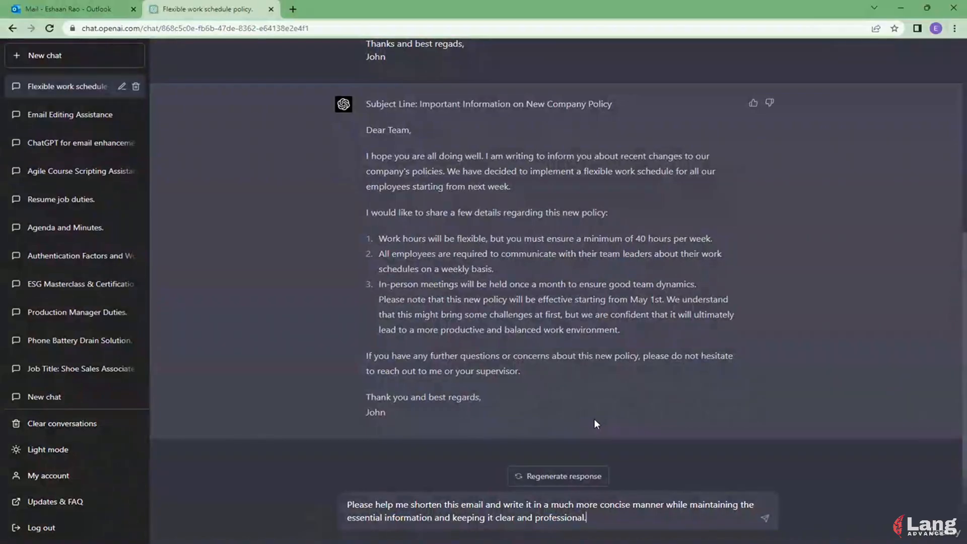
pyautogui.write('Here is the email:')
pyautogui.hotkey('ctrl', 'v')
pyautogui.press('Return')
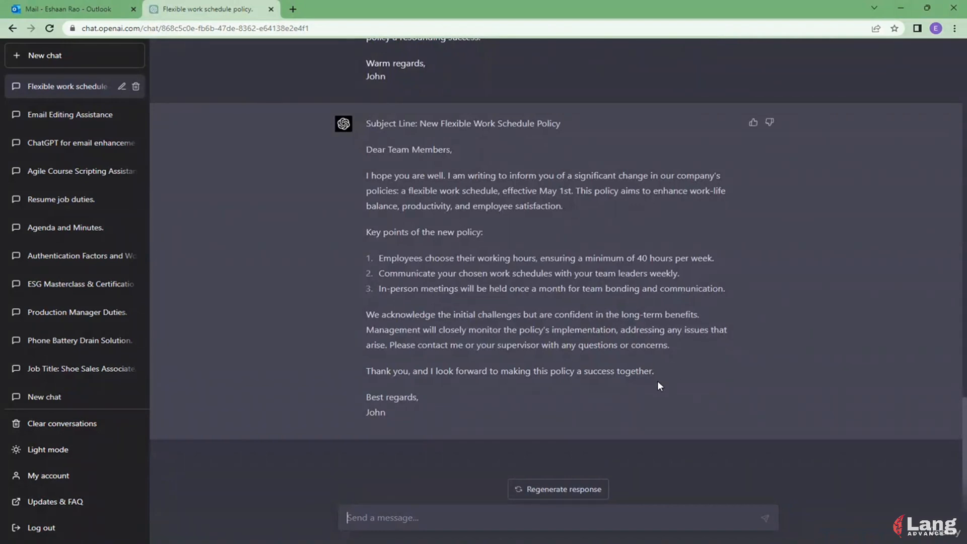
# Replace the Outlook draft's long body with ChatGPT's concise three-point version and check the policy lines.
pyautogui.moveTo(405, 416); pyautogui.dragTo(361, 152)
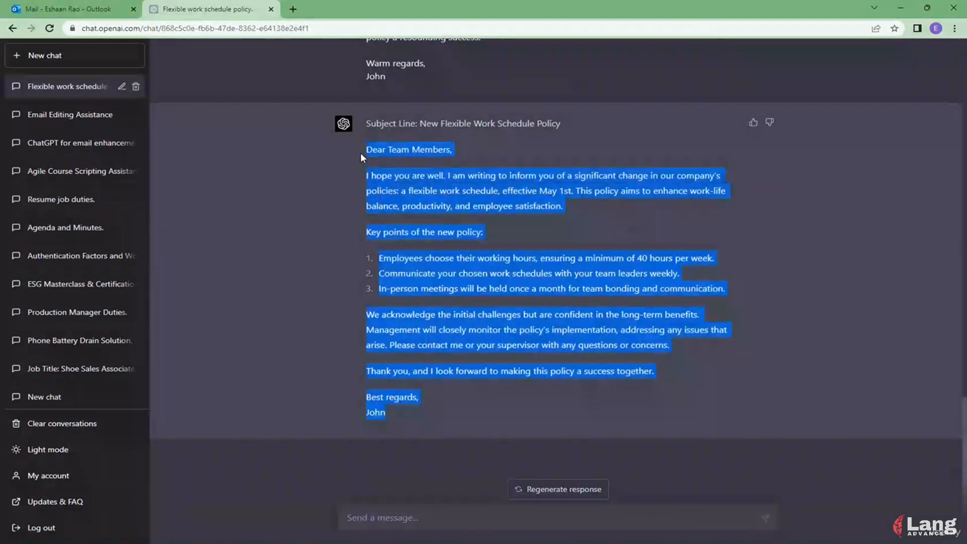
pyautogui.click(89, 12)
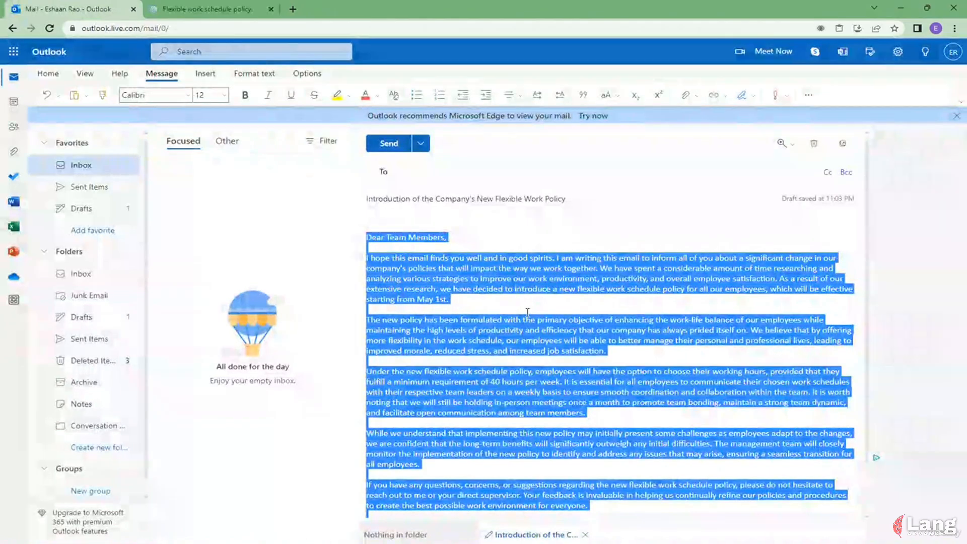
pyautogui.click(443, 268)
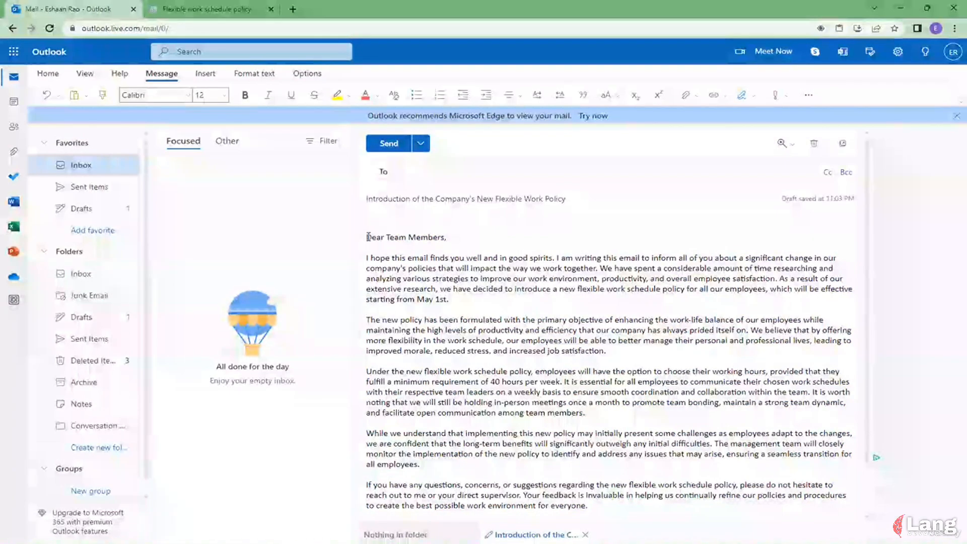
pyautogui.scroll(-1, 405, 340)
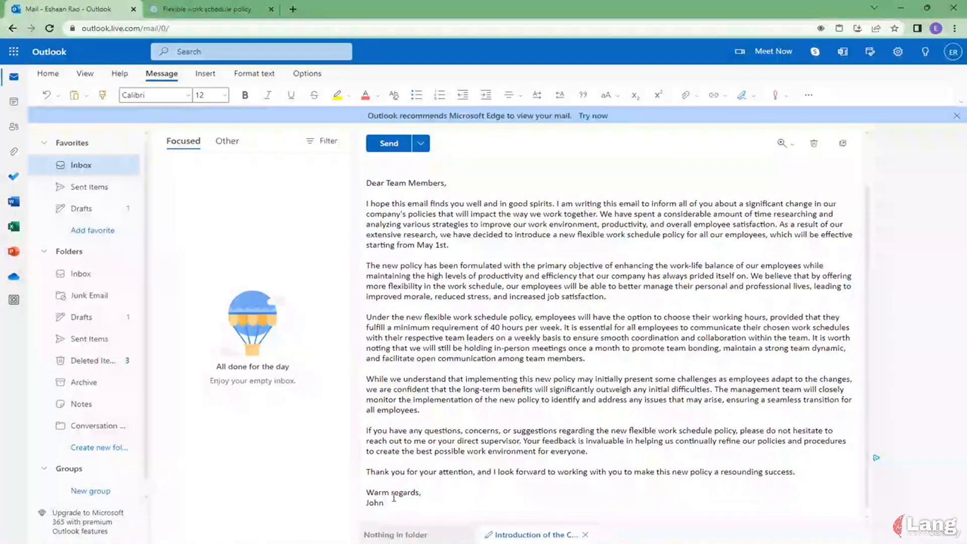
pyautogui.moveTo(391, 502); pyautogui.dragTo(365, 234)
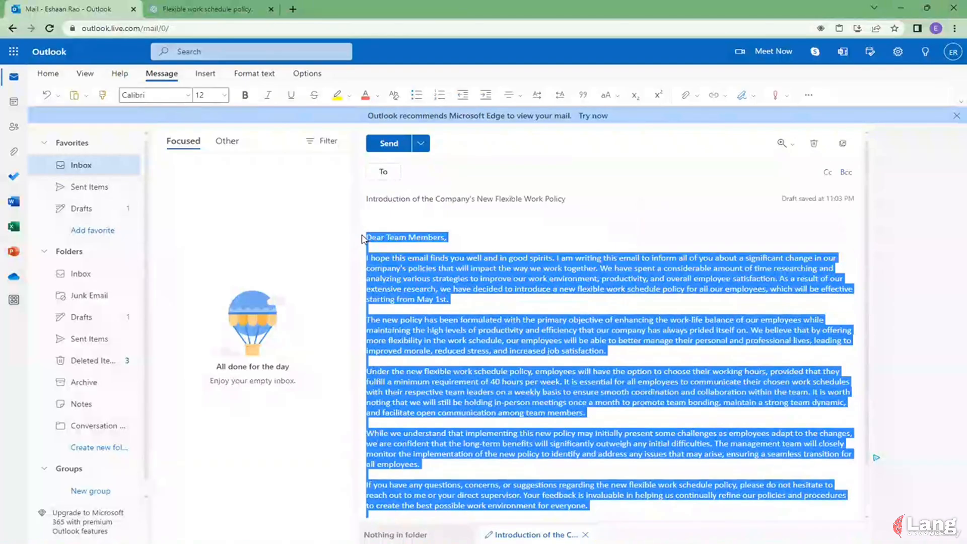
pyautogui.press('BackSpace')
pyautogui.rightClick(396, 240)
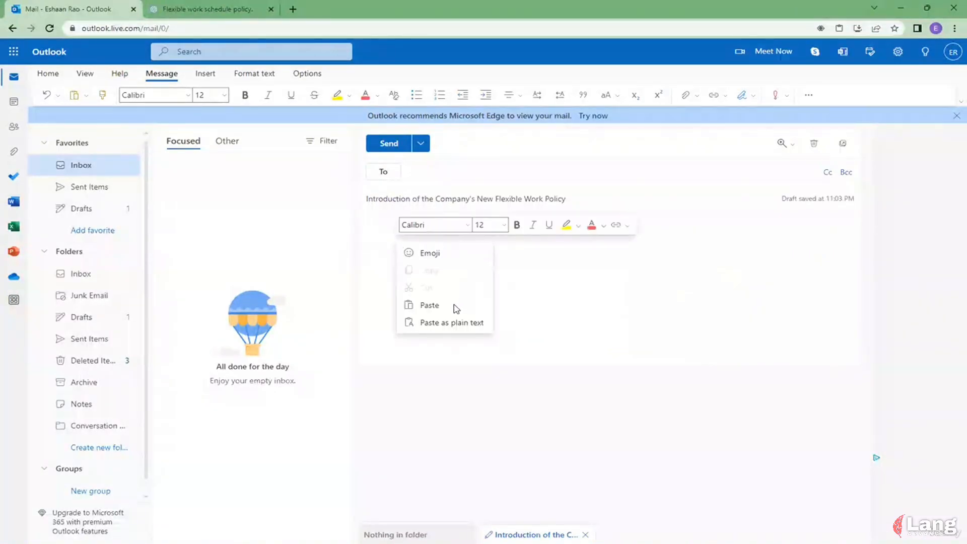
pyautogui.click(455, 325)
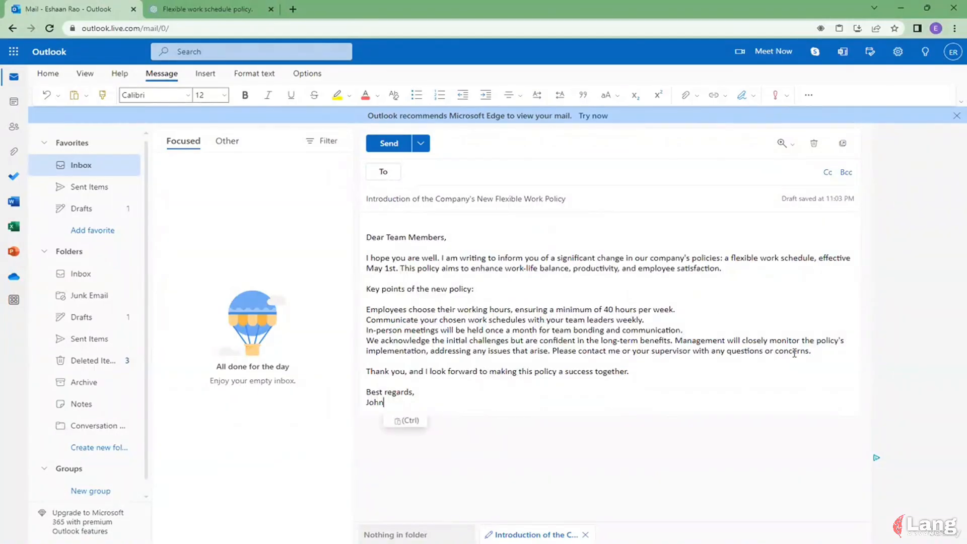
pyautogui.moveTo(811, 351); pyautogui.dragTo(366, 313)
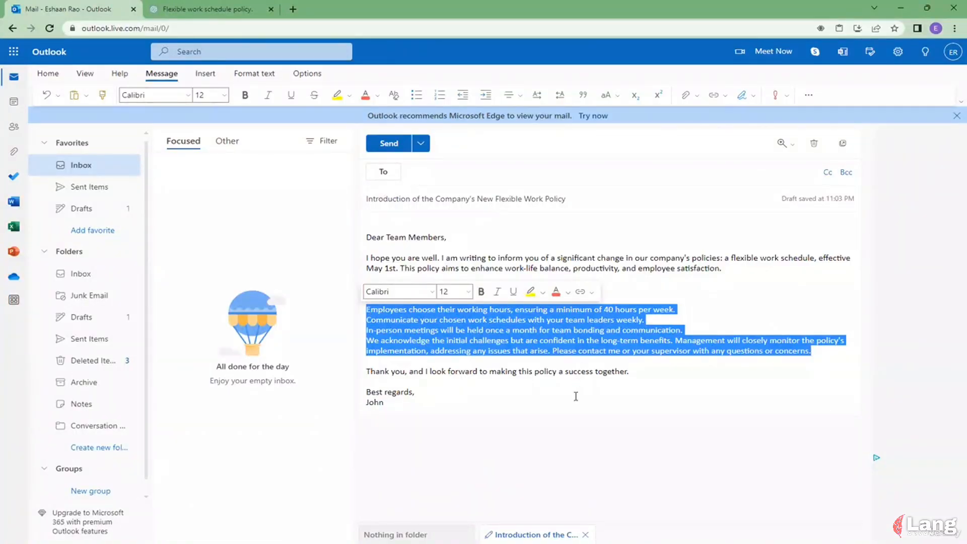
pyautogui.click(538, 387)
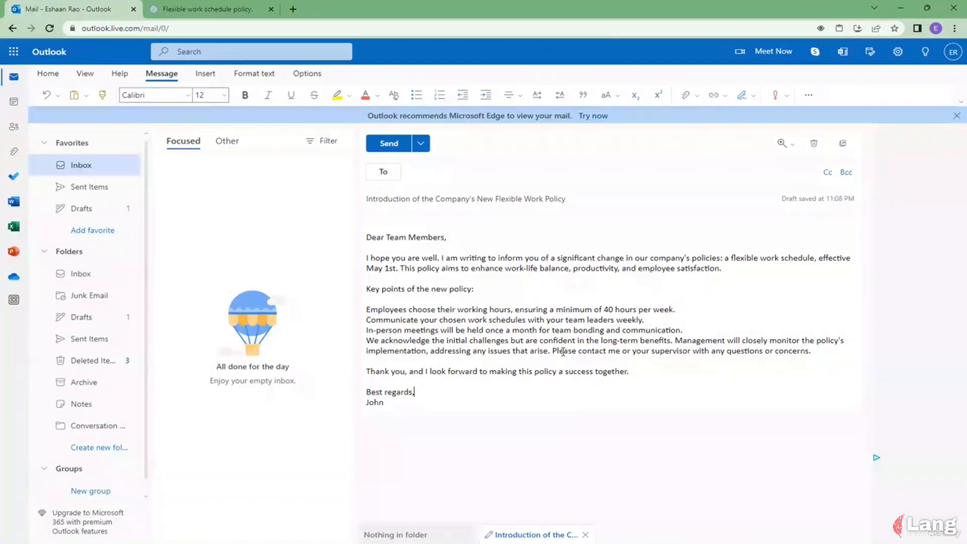
# Copy the earlier shortening prompt and paste it into the ChatGPT message box.
pyautogui.click(223, 10)
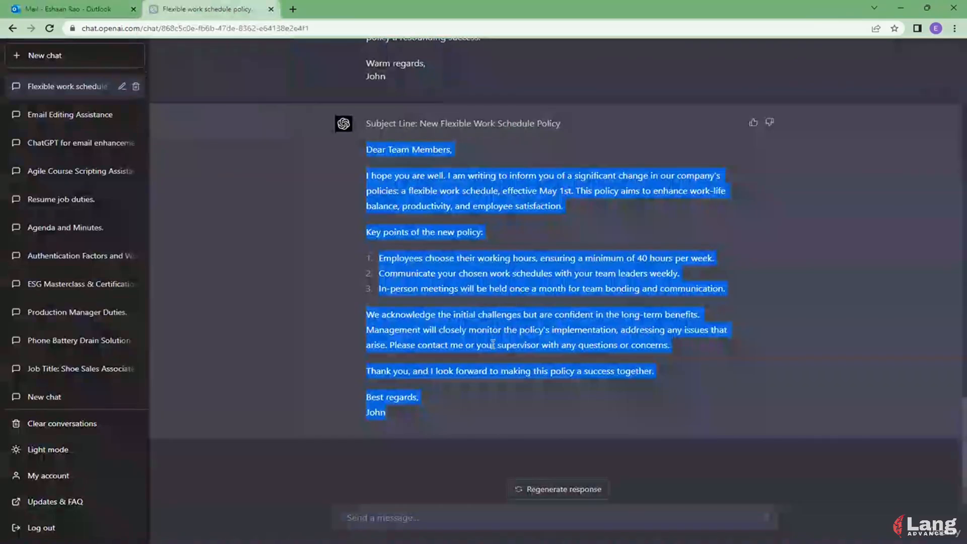
pyautogui.scroll(7, 455, 295)
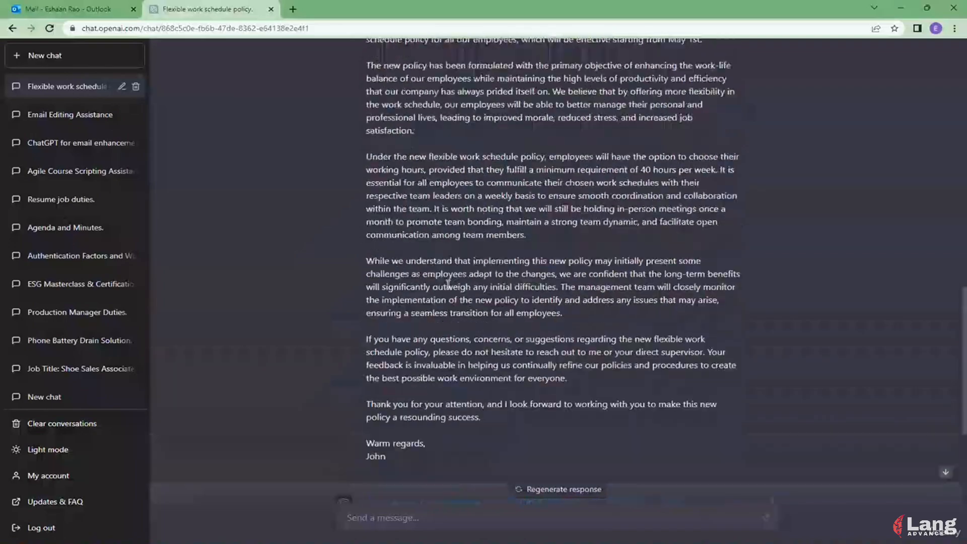
pyautogui.scroll(4, 388, 164)
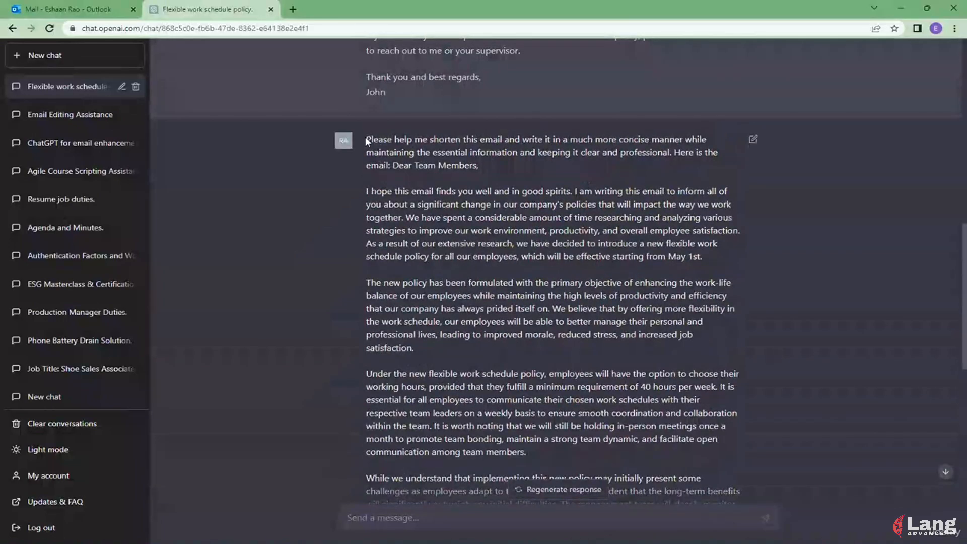
pyautogui.moveTo(365, 137); pyautogui.dragTo(424, 398)
pyautogui.scroll(-5, 426, 353)
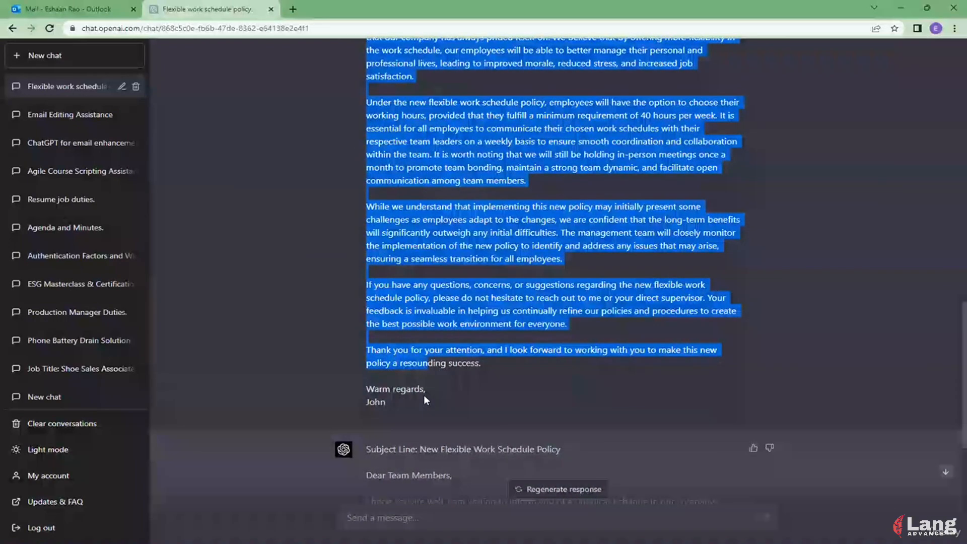
pyautogui.hotkey('ctrl', 'c')
pyautogui.click(427, 518)
pyautogui.hotkey('ctrl', 'v')
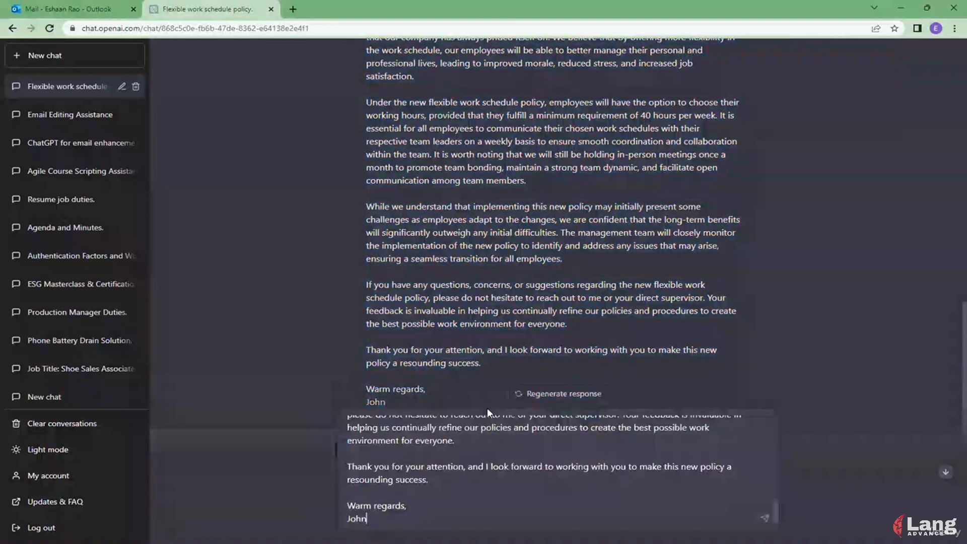
# Add 'I want the email to be around 120 words long.' after 'professional.' and send.
pyautogui.scroll(5, 483, 453)
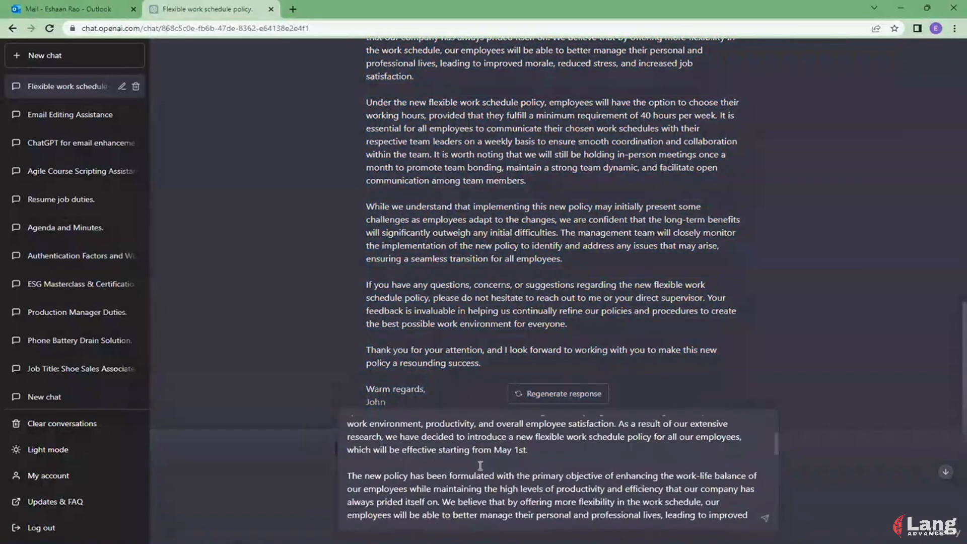
pyautogui.scroll(2, 479, 465)
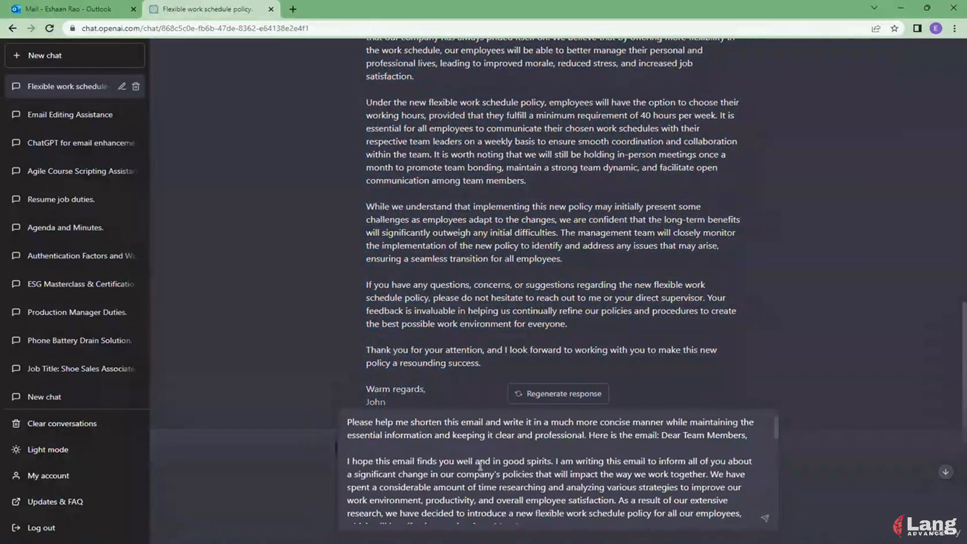
pyautogui.click(589, 433)
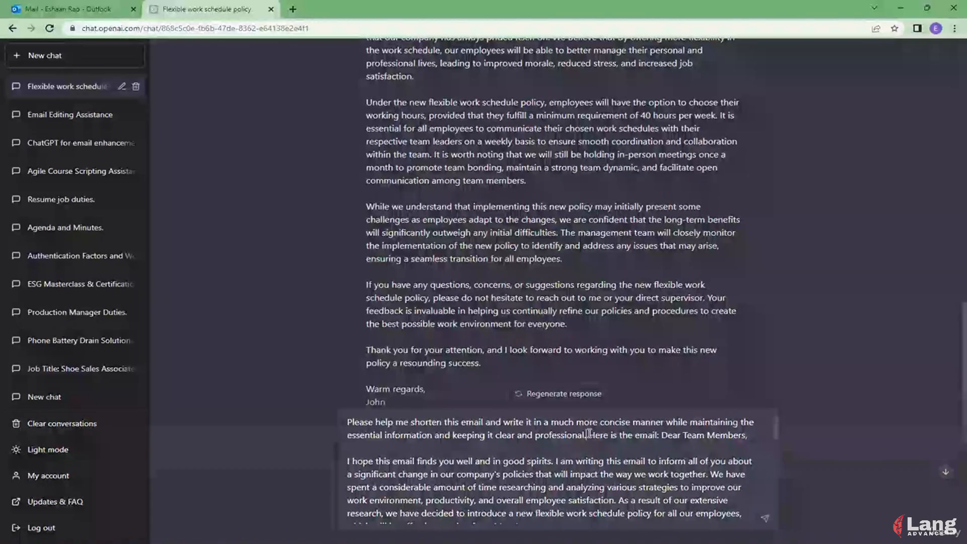
pyautogui.write('I want the email to')
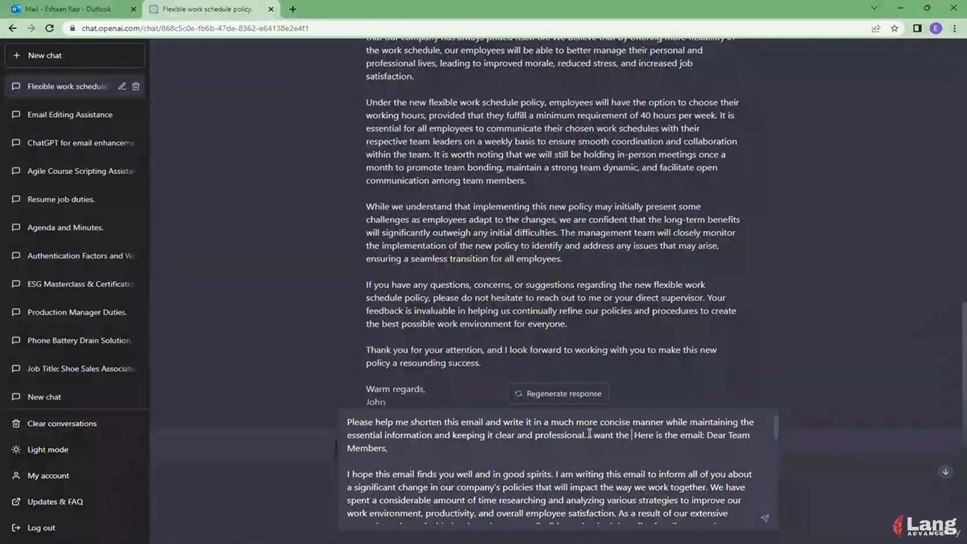
pyautogui.write(' be around 120')
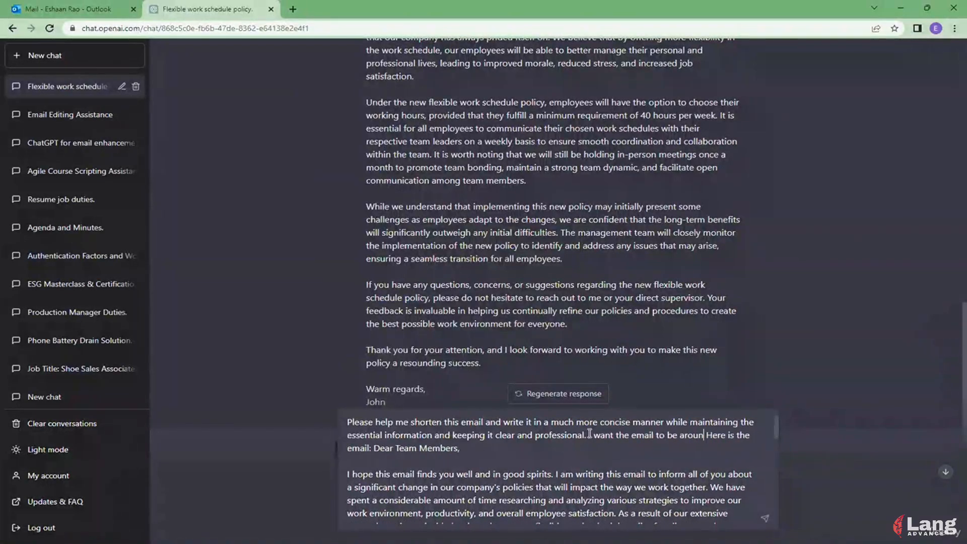
pyautogui.write(' words long')
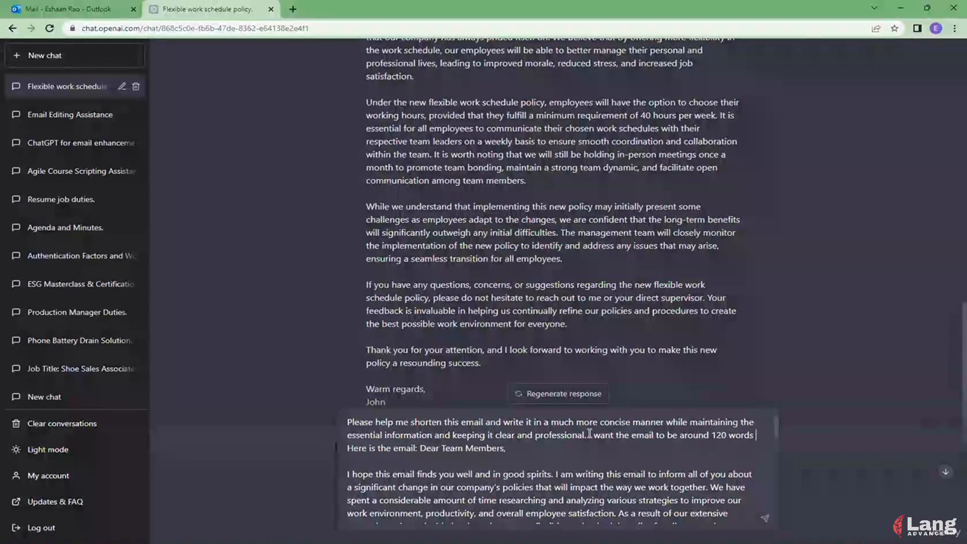
pyautogui.write('.')
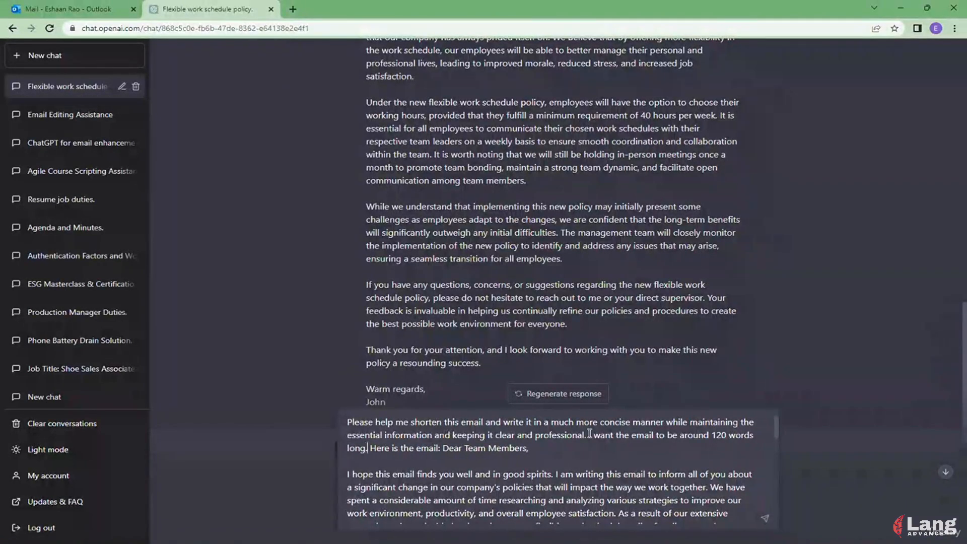
pyautogui.press('Return')
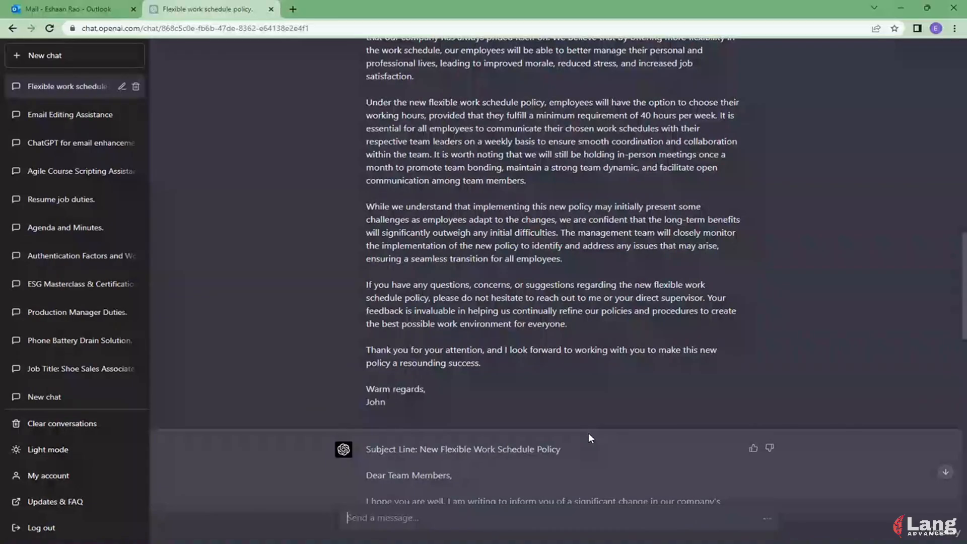
pyautogui.scroll(-10, 556, 350)
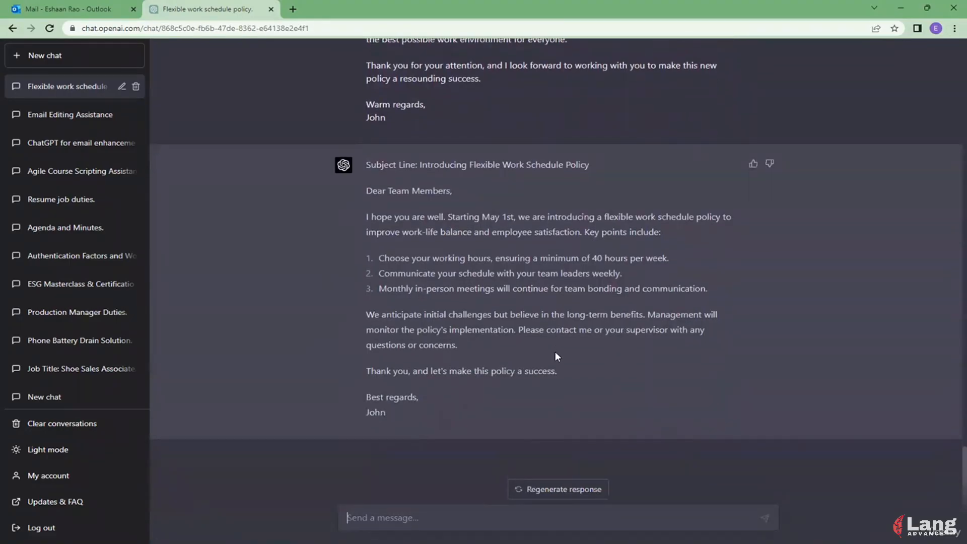
# Replace the Outlook draft body with ChatGPT's shortened reply, pasted as plain text.
pyautogui.moveTo(386, 413); pyautogui.dragTo(358, 182)
pyautogui.hotkey('ctrl', 'c')
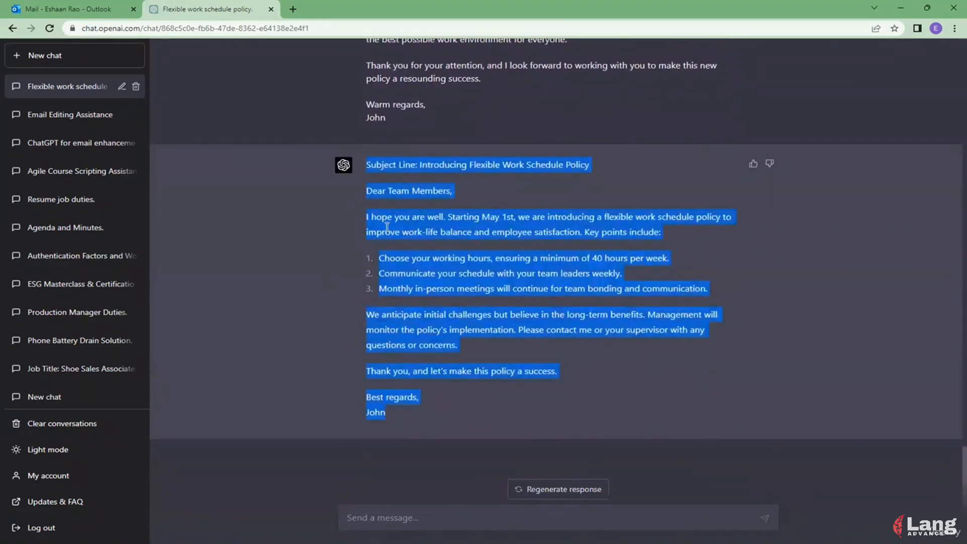
pyautogui.click(96, 9)
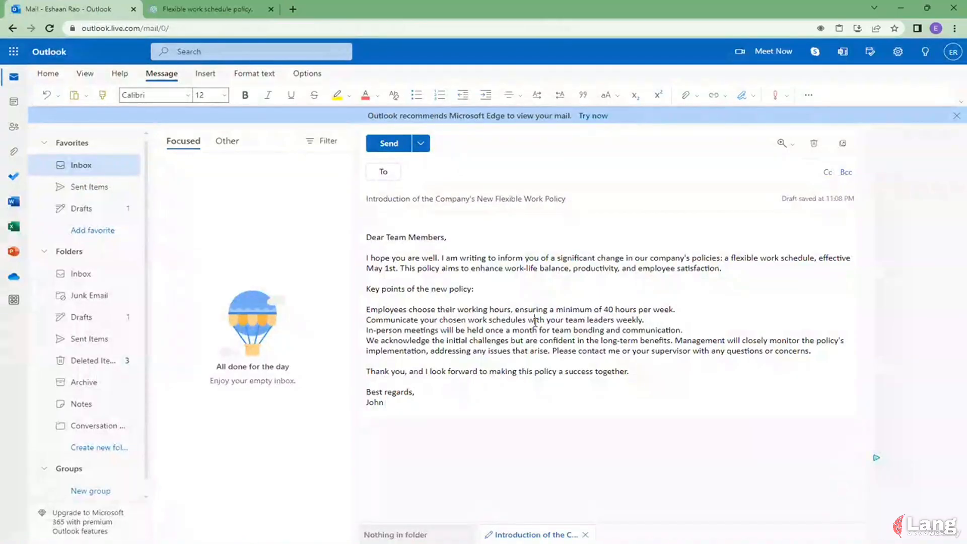
pyautogui.hotkey('ctrl', 'a')
pyautogui.press('BackSpace')
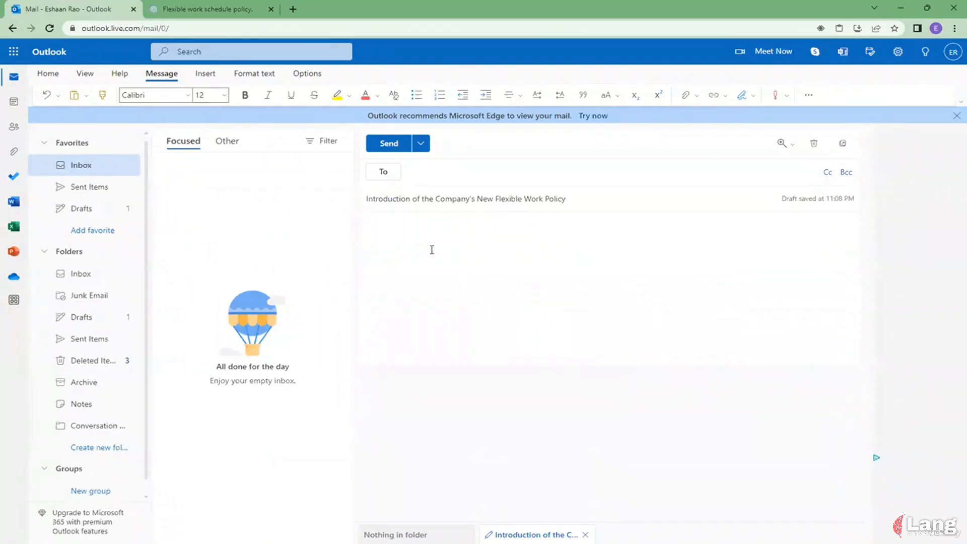
pyautogui.rightClick(386, 241)
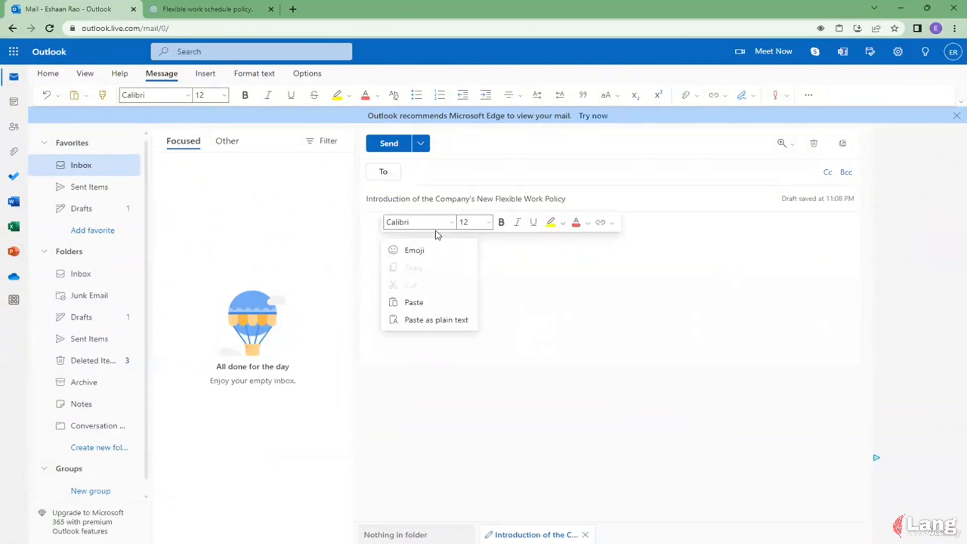
pyautogui.click(443, 320)
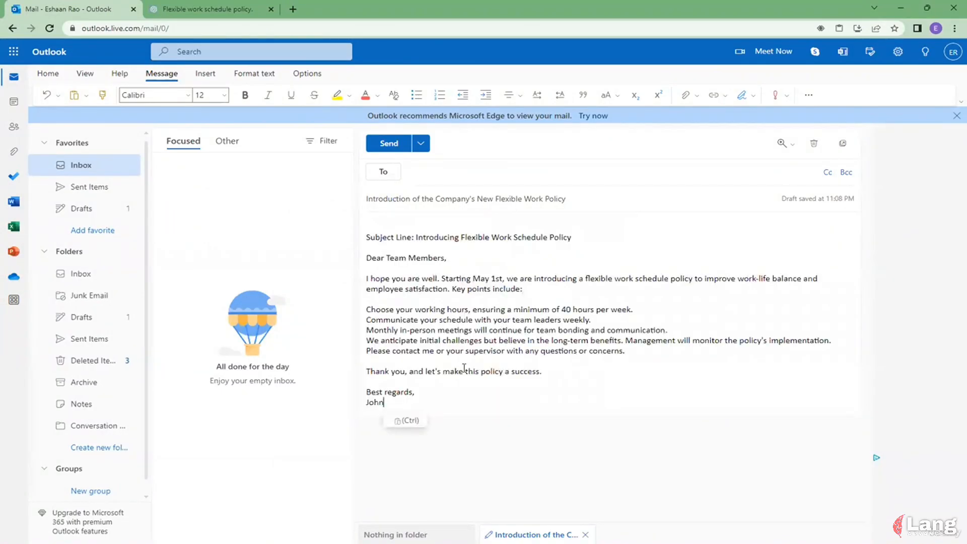
# Delete the Subject Line paragraph and the blank line above 'Dear Team Members,'.
pyautogui.tripleClick(368, 237)
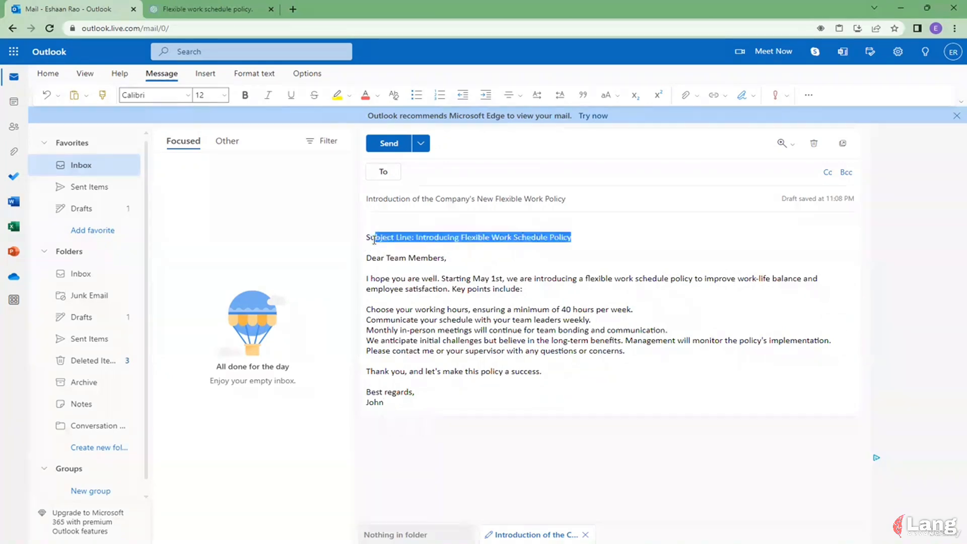
pyautogui.press('BackSpace')
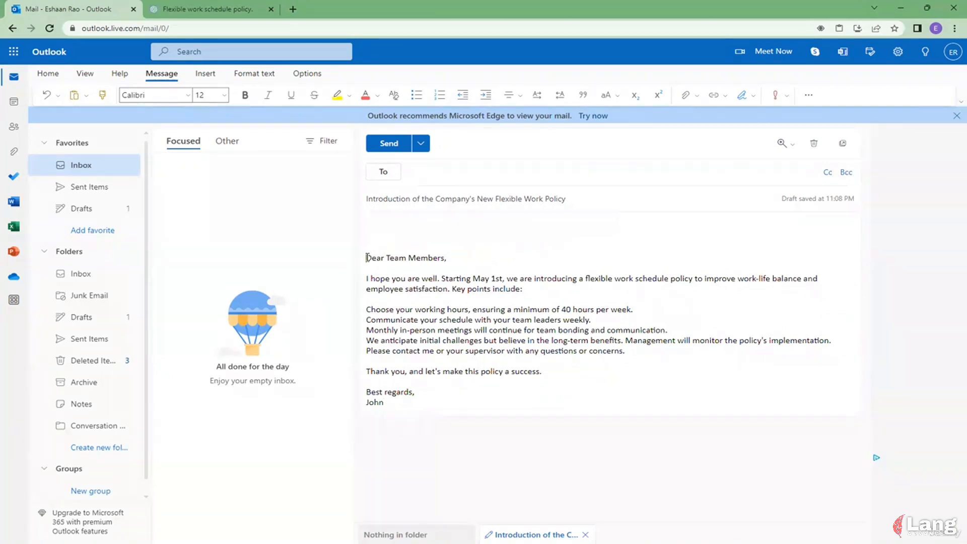
pyautogui.press('BackSpace')
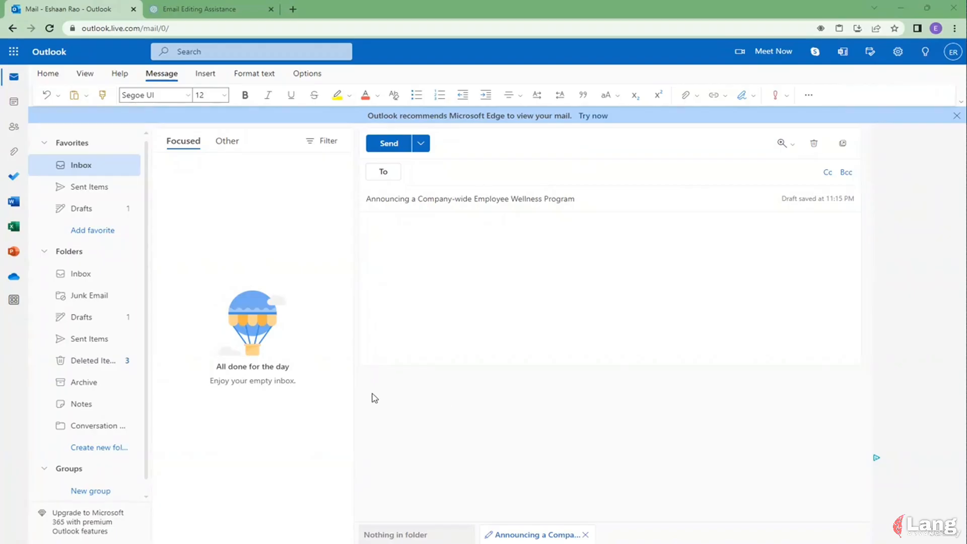
# Copy the wellness program subject and paste it as a prompt in the Flexible work schedule policy chat.
pyautogui.moveTo(365, 198); pyautogui.dragTo(576, 198)
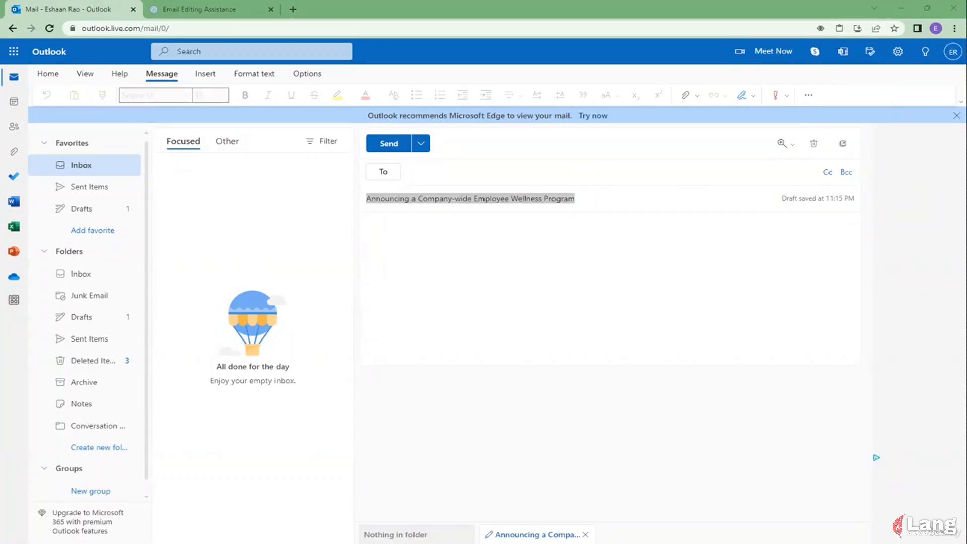
pyautogui.click(182, 9)
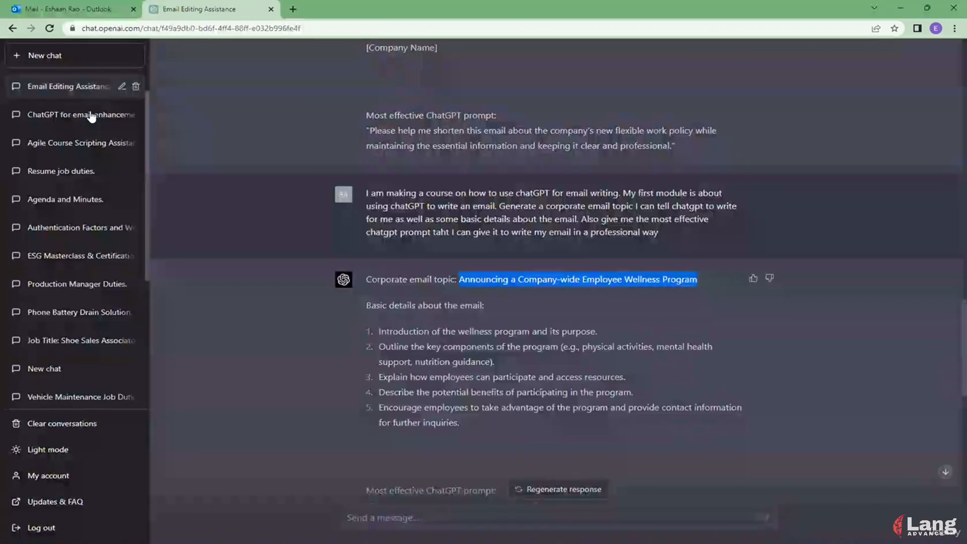
pyautogui.click(70, 90)
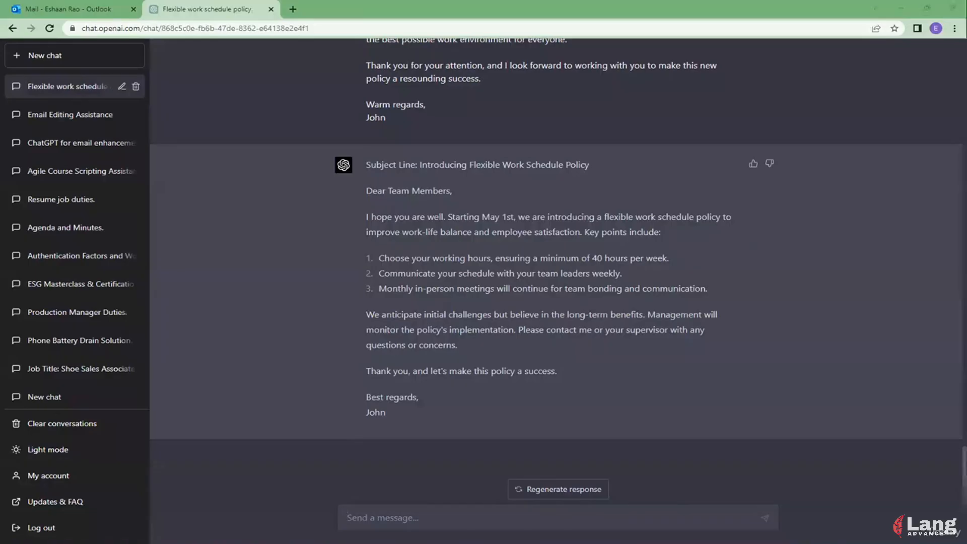
pyautogui.click(506, 512)
pyautogui.write('Please help me write a professional email announcing a new company-wide Employee Wellness Program, including its purpose, key components, participation process, potential benefits, and contact information for further inquiries.')
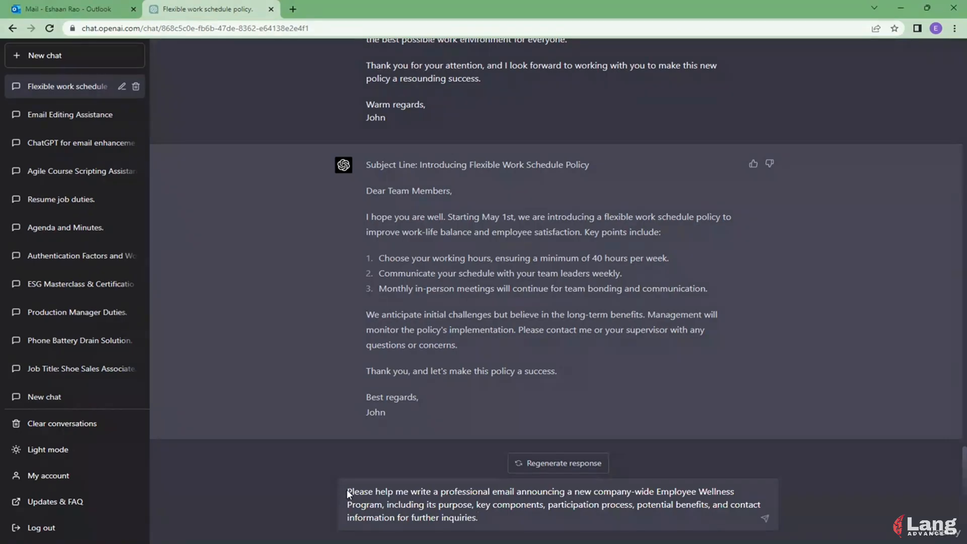
# Review the prompt's requested details (purpose, components, participation, benefits, contacts), leaving it unchanged.
pyautogui.moveTo(346, 490); pyautogui.dragTo(502, 521)
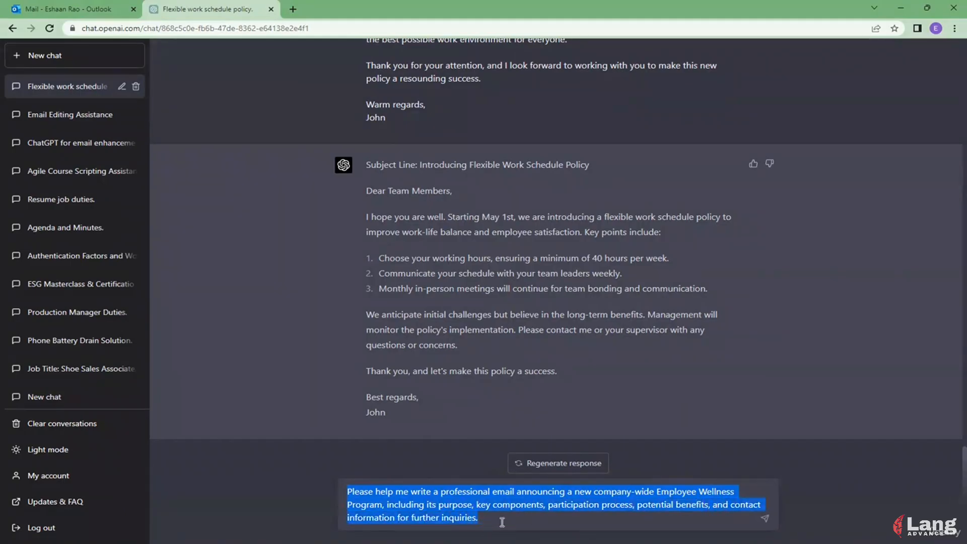
pyautogui.click(486, 519)
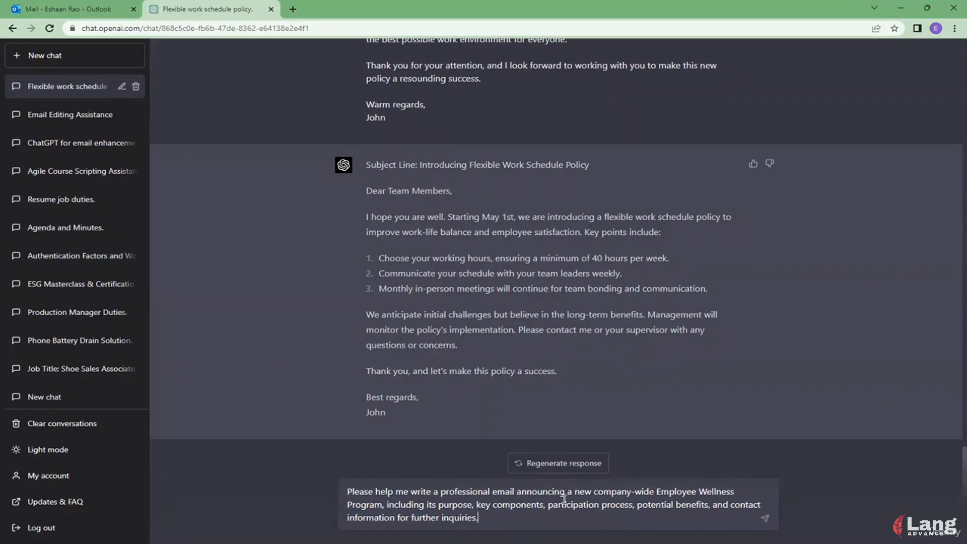
pyautogui.moveTo(516, 492); pyautogui.dragTo(476, 522)
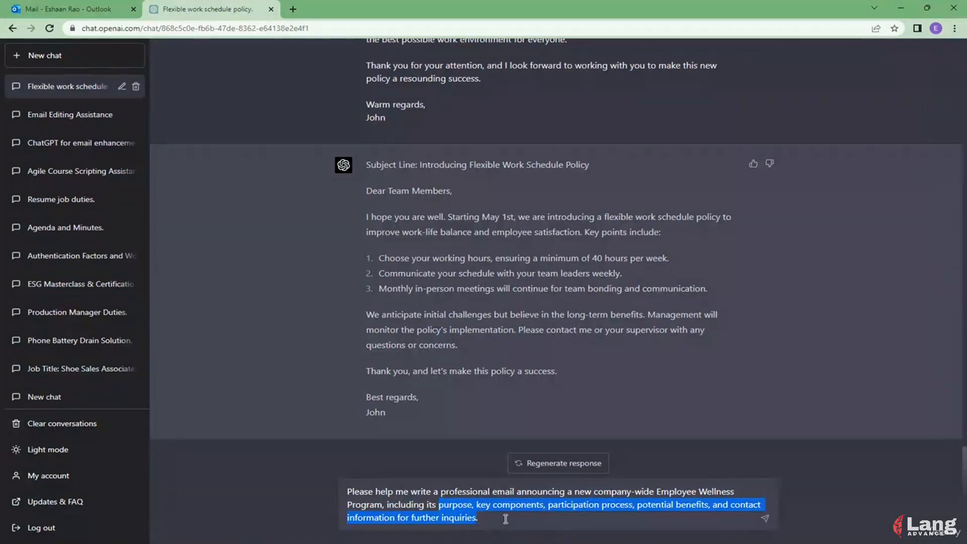
pyautogui.click(636, 518)
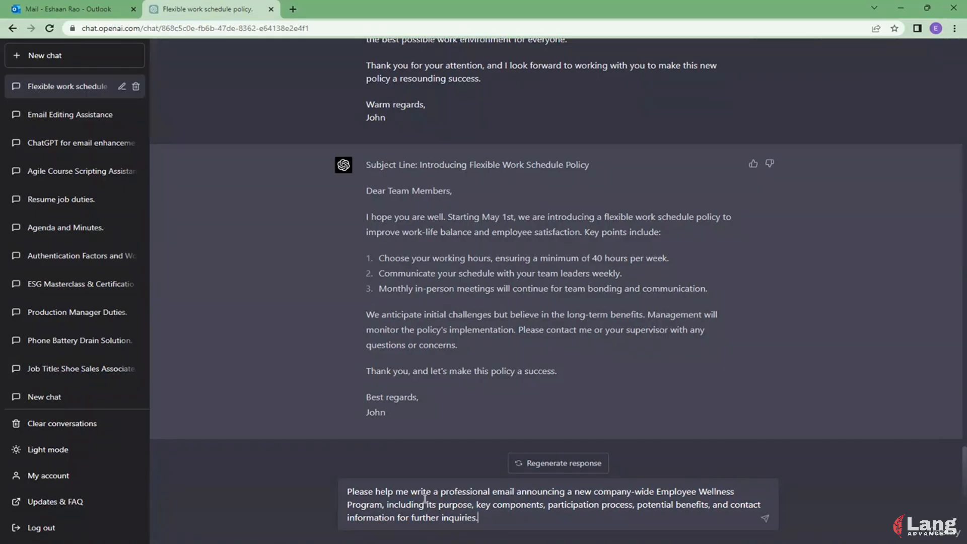
pyautogui.moveTo(379, 491); pyautogui.dragTo(521, 514)
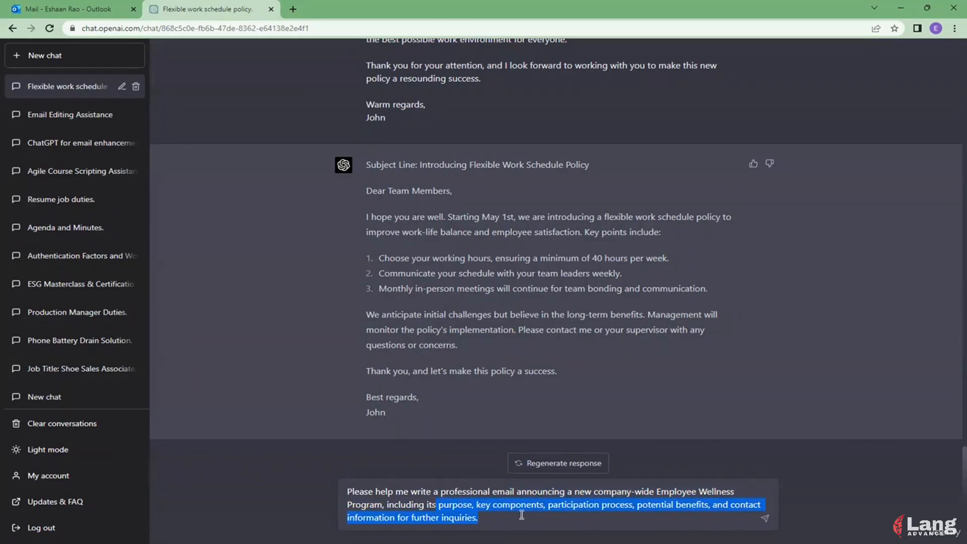
pyautogui.click(522, 514)
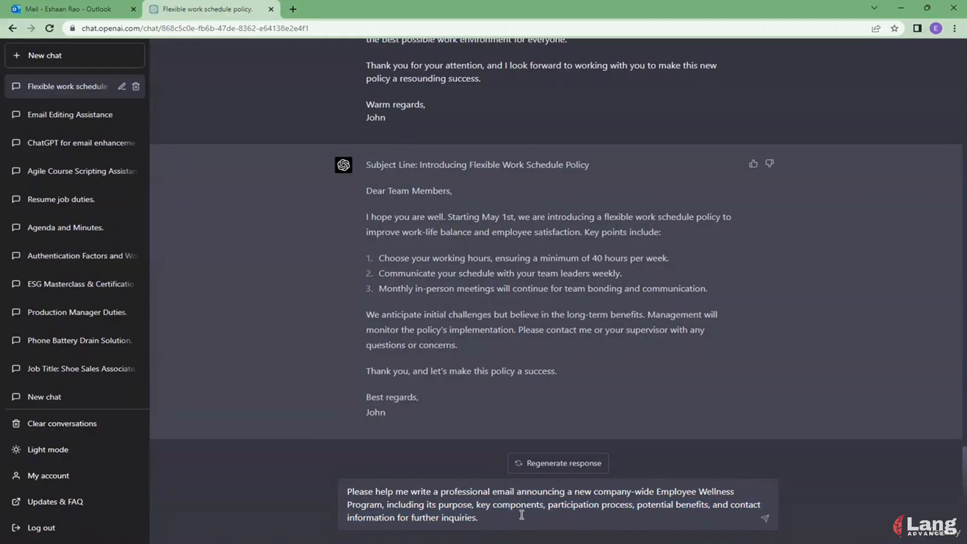
# Send the wellness email request and select the reply from 'Dear Team Members,' to 'Best regards,'.
pyautogui.press('Return')
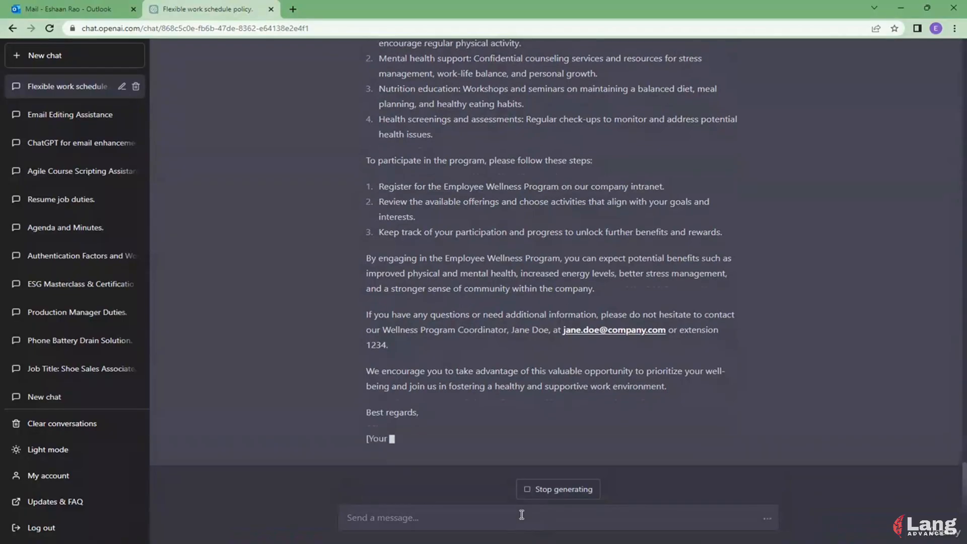
pyautogui.scroll(2, 608, 374)
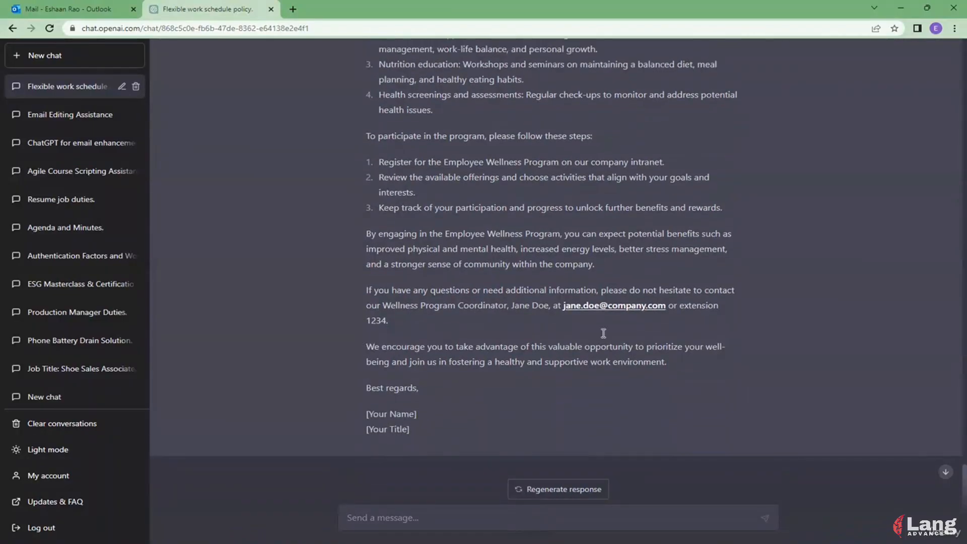
pyautogui.moveTo(362, 327); pyautogui.dragTo(620, 359)
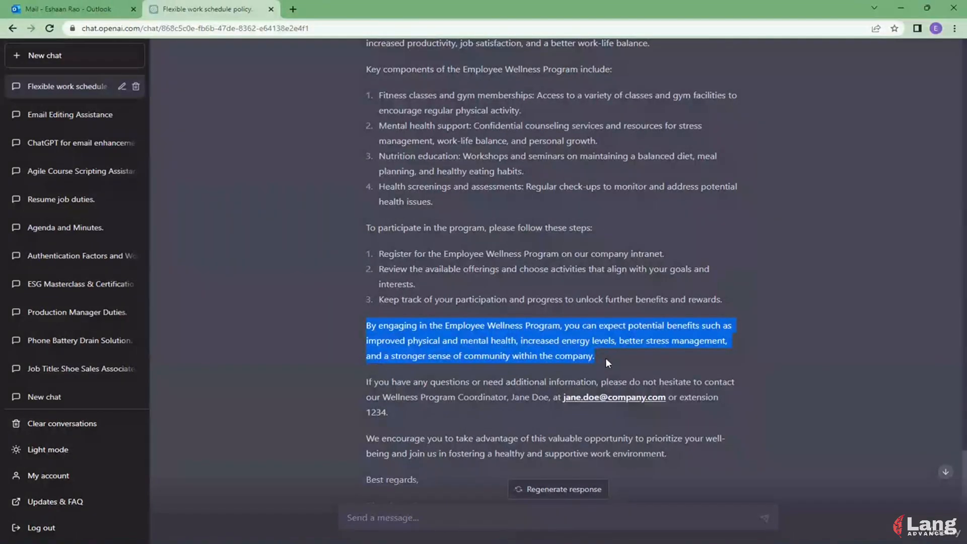
pyautogui.scroll(-2, 521, 302)
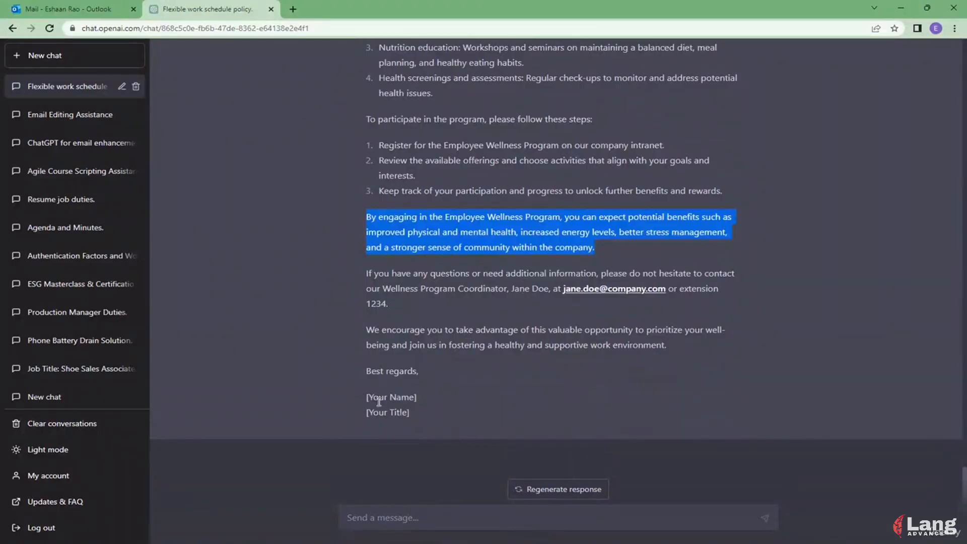
pyautogui.moveTo(365, 397); pyautogui.dragTo(421, 411)
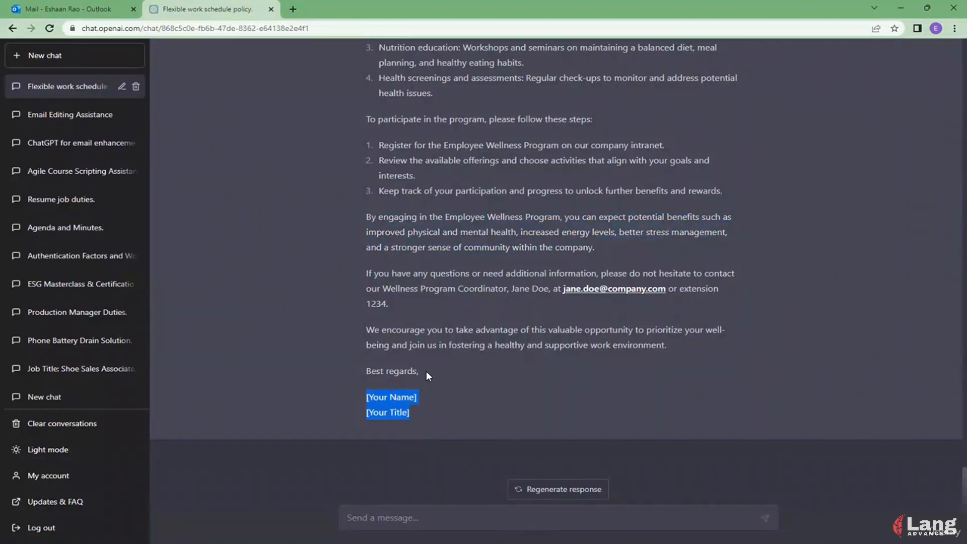
pyautogui.moveTo(426, 370); pyautogui.dragTo(368, 242)
pyautogui.hotkey('ctrl', 'c')
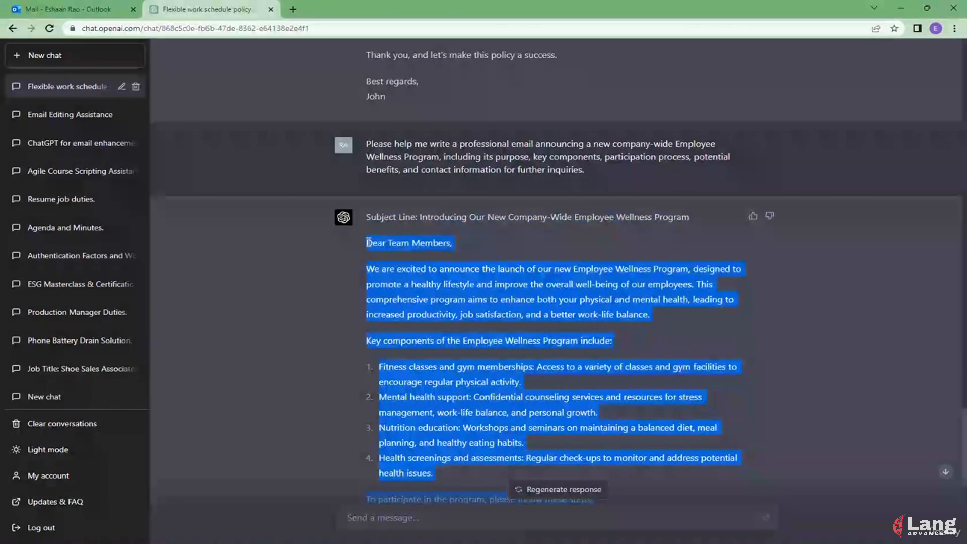
# Paste the wellness announcement into the Outlook draft as plain text and sign it John.
pyautogui.click(89, 10)
pyautogui.rightClick(405, 254)
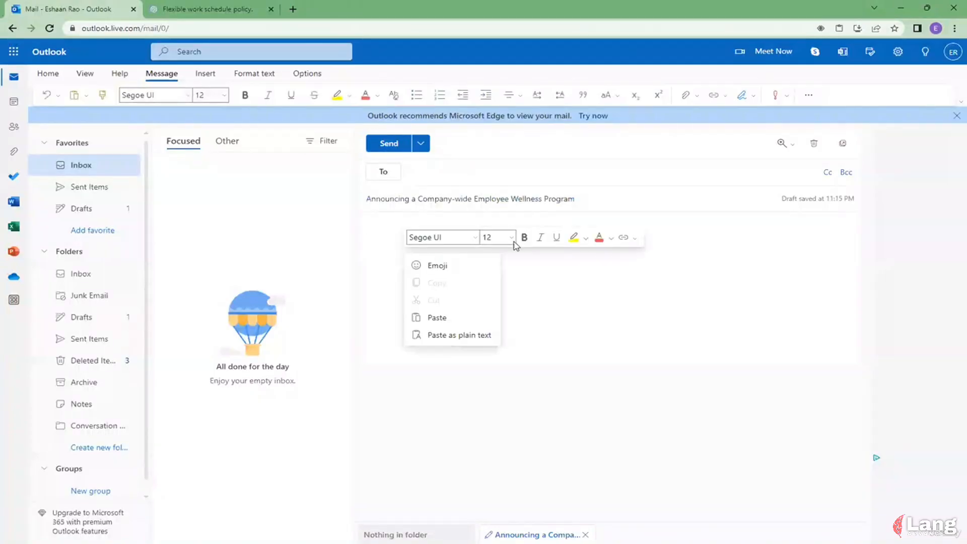
pyautogui.click(464, 334)
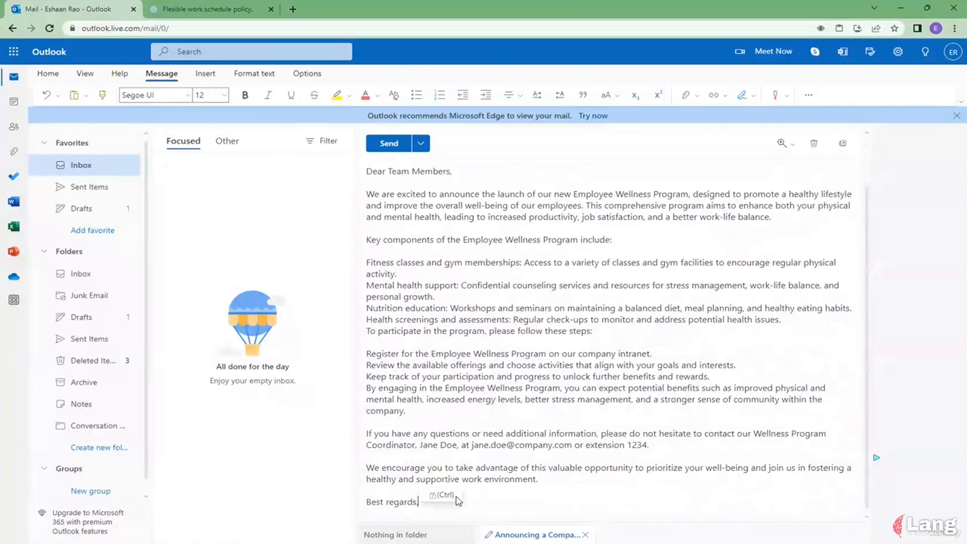
pyautogui.press('Return')
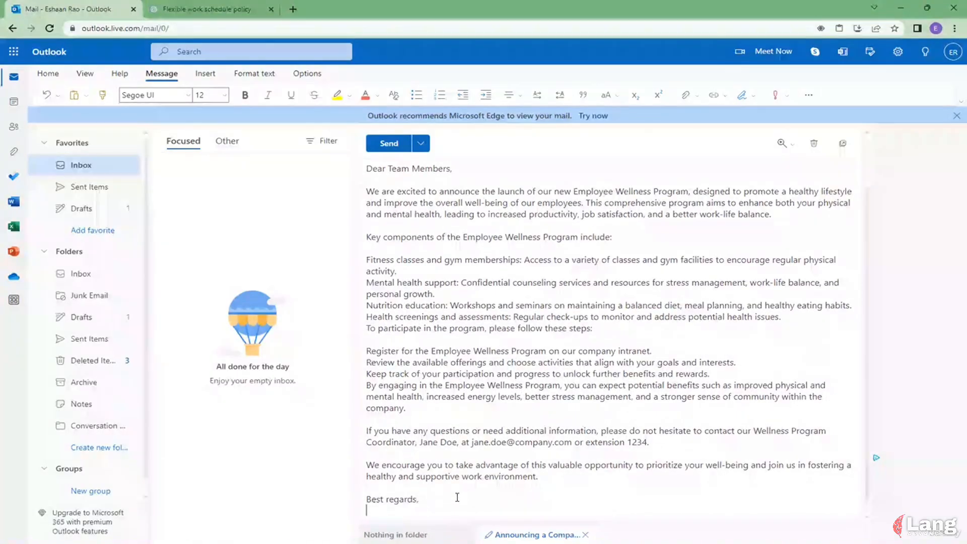
pyautogui.write('John')
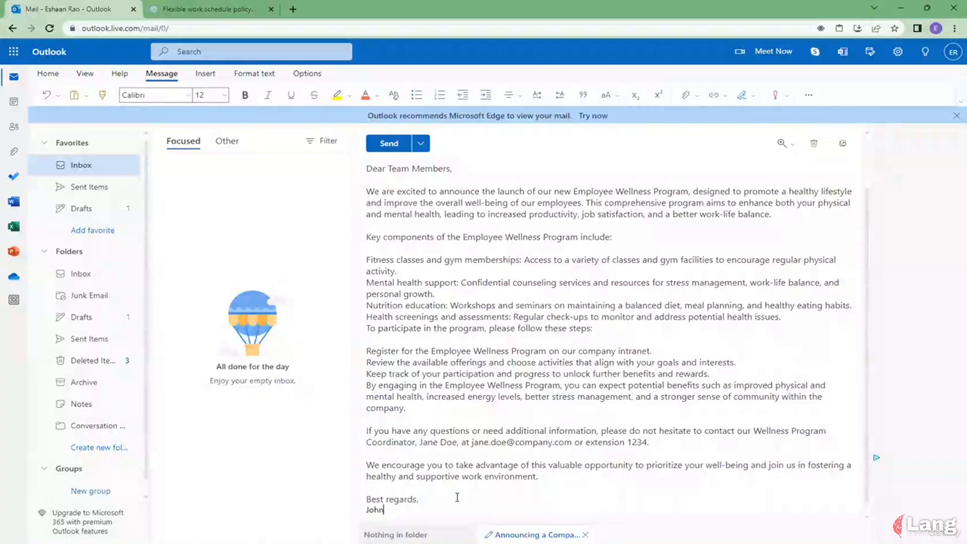
# Clear the entire draft body, leaving only the subject.
pyautogui.scroll(2, 458, 403)
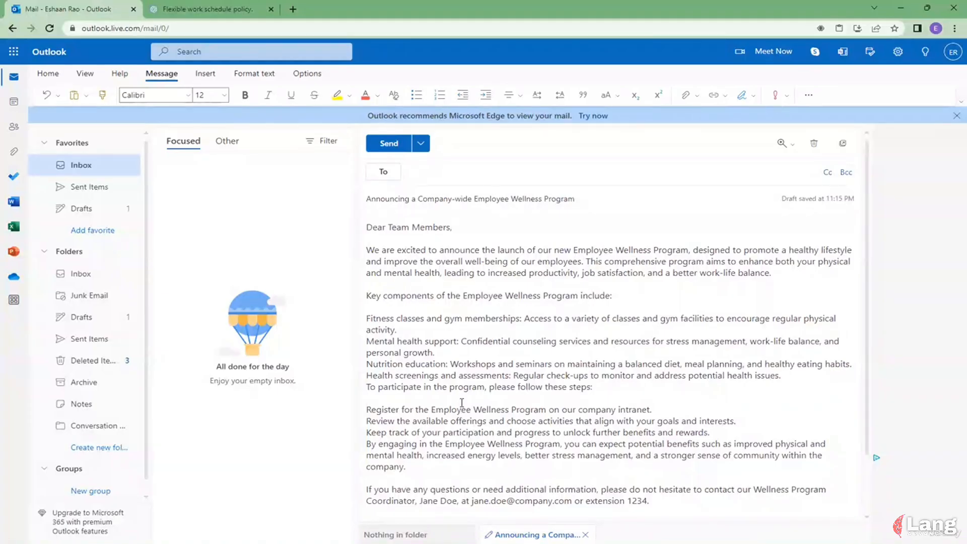
pyautogui.scroll(-2, 459, 395)
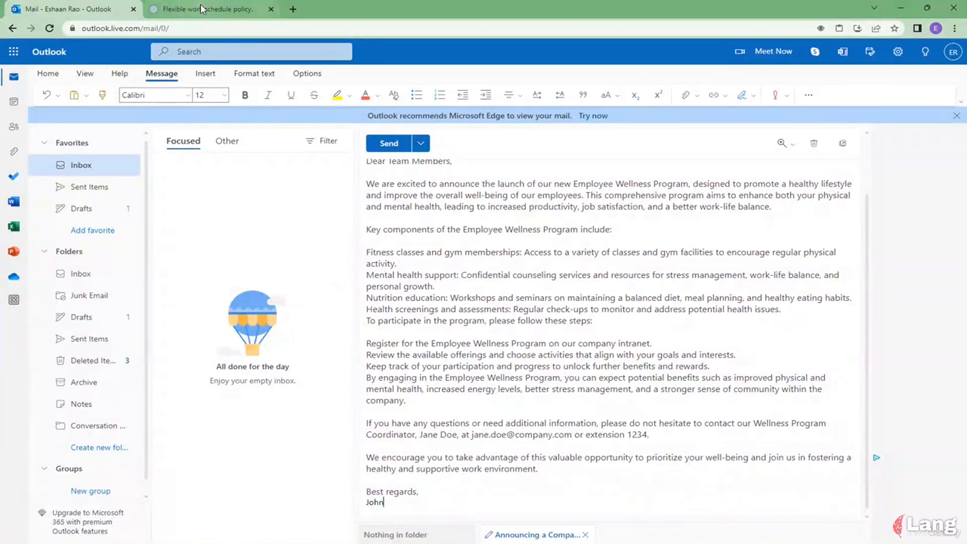
pyautogui.click(433, 262)
pyautogui.scroll(2, 438, 264)
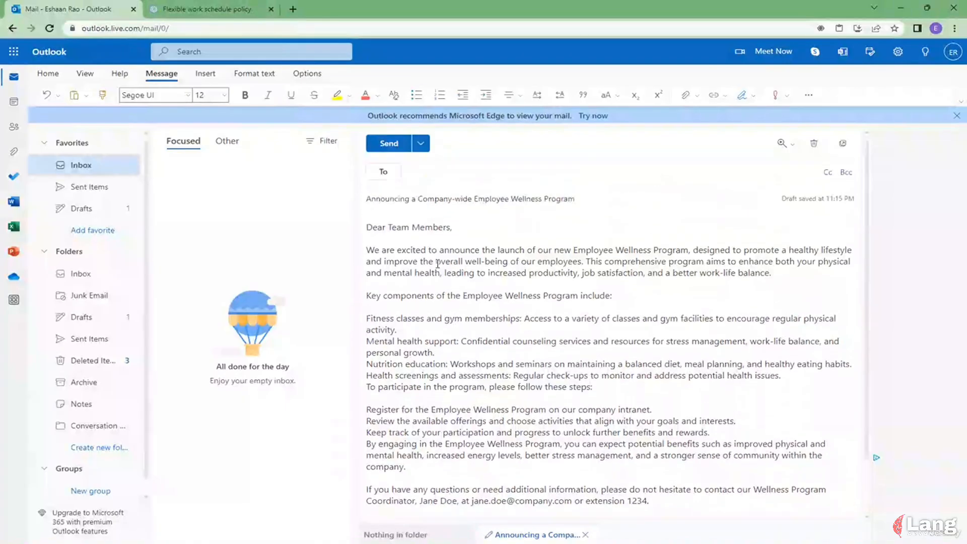
pyautogui.hotkey('ctrl', 'a')
pyautogui.press('Delete')
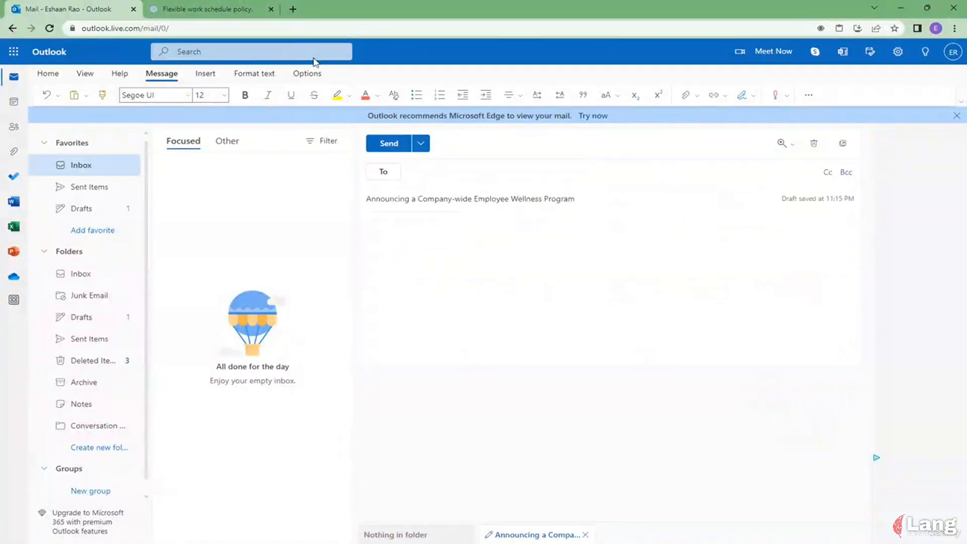
# Paste the earlier wellness prompt, replacing its requested-details list with '. Include the following details'.
pyautogui.click(224, 8)
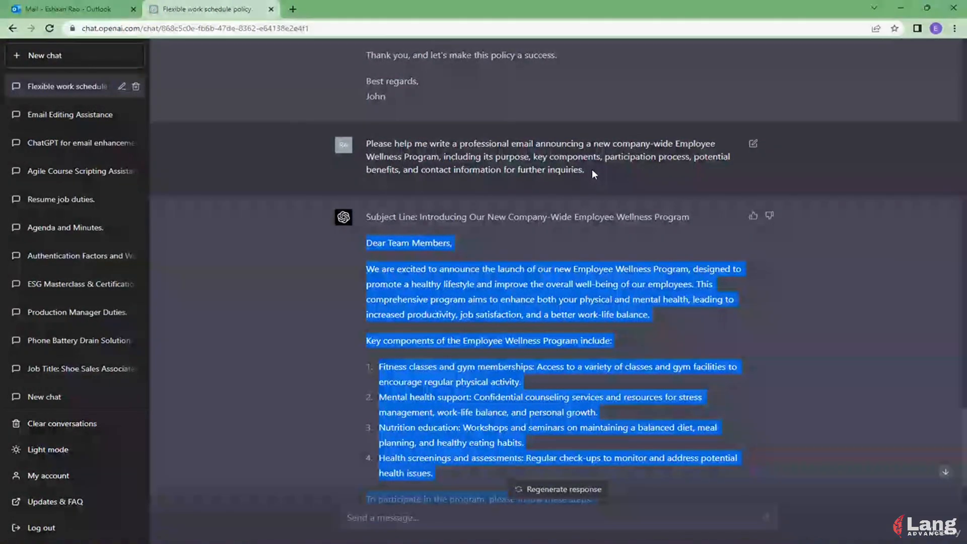
pyautogui.moveTo(590, 170); pyautogui.dragTo(366, 144)
pyautogui.hotkey('ctrl', 'c')
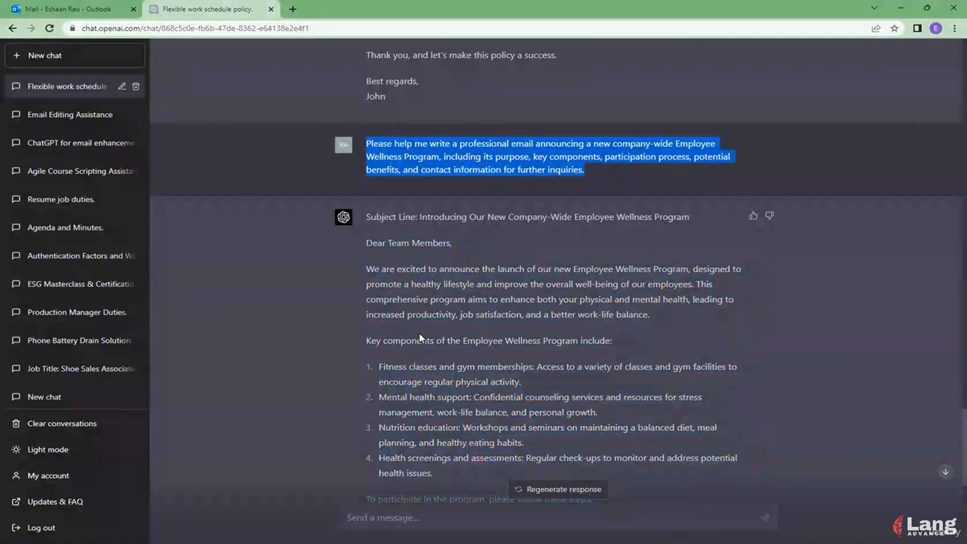
pyautogui.scroll(-2, 419, 333)
pyautogui.scroll(-4, 443, 407)
pyautogui.hotkey('ctrl', 'v')
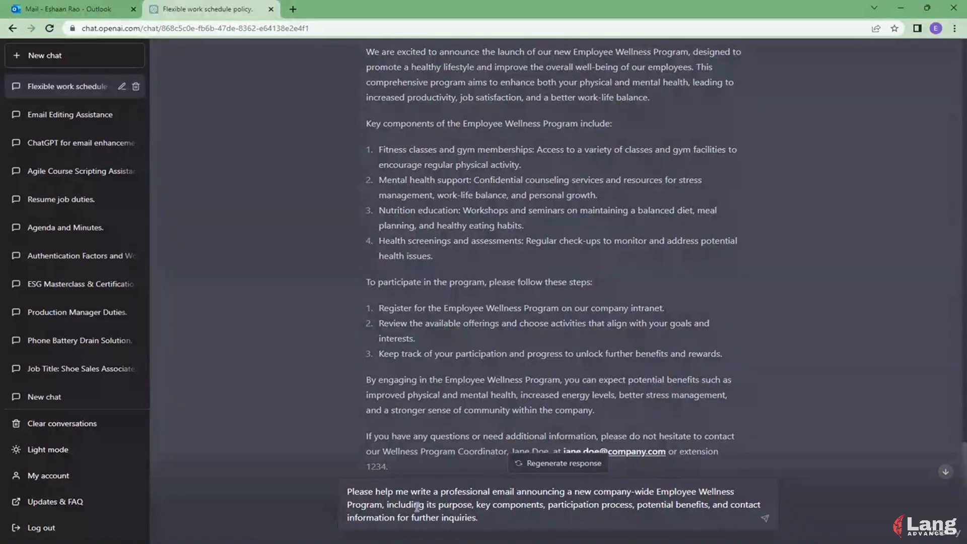
pyautogui.moveTo(390, 505); pyautogui.dragTo(537, 511)
pyautogui.press('BackSpace')
pyautogui.press('BackSpace')
pyautogui.press('BackSpace')
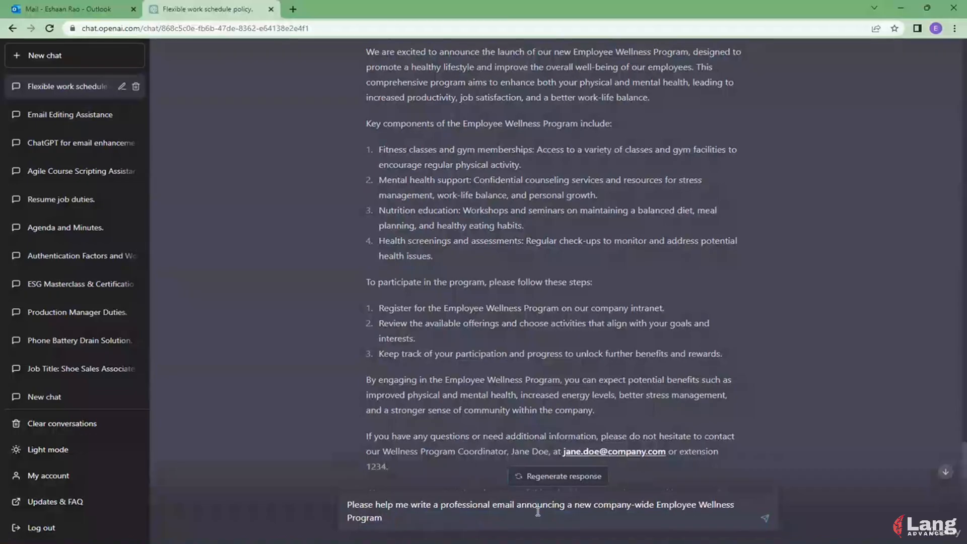
pyautogui.write('. Include the following details:')
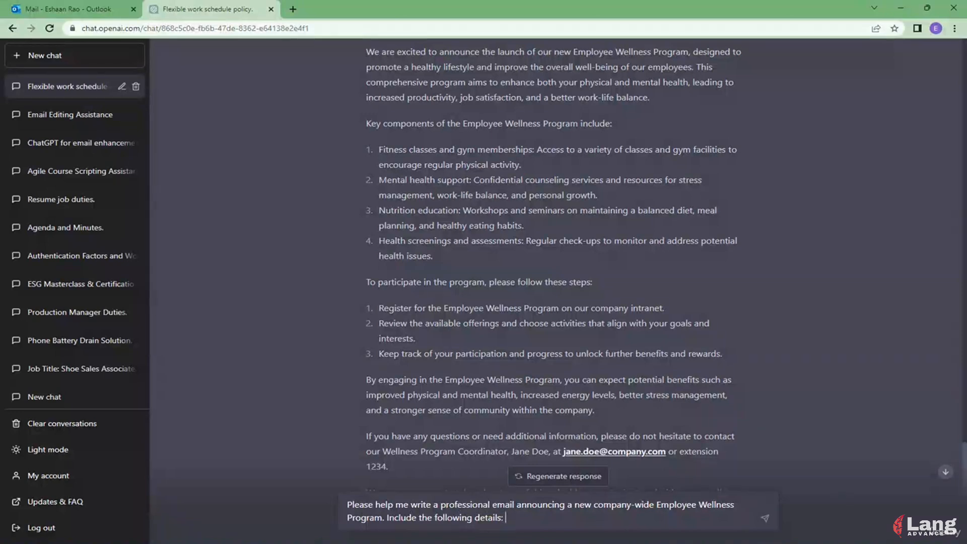
pyautogui.hotkey('alt', 'Tab')
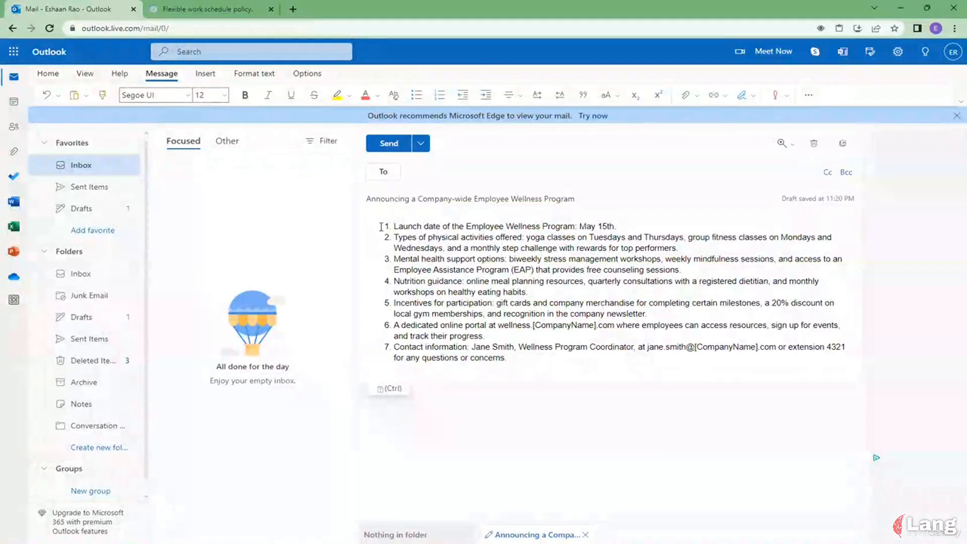
# Replace both [CompanyName] placeholders in the details list with Google and google, then copy the list.
pyautogui.moveTo(381, 227); pyautogui.dragTo(571, 386)
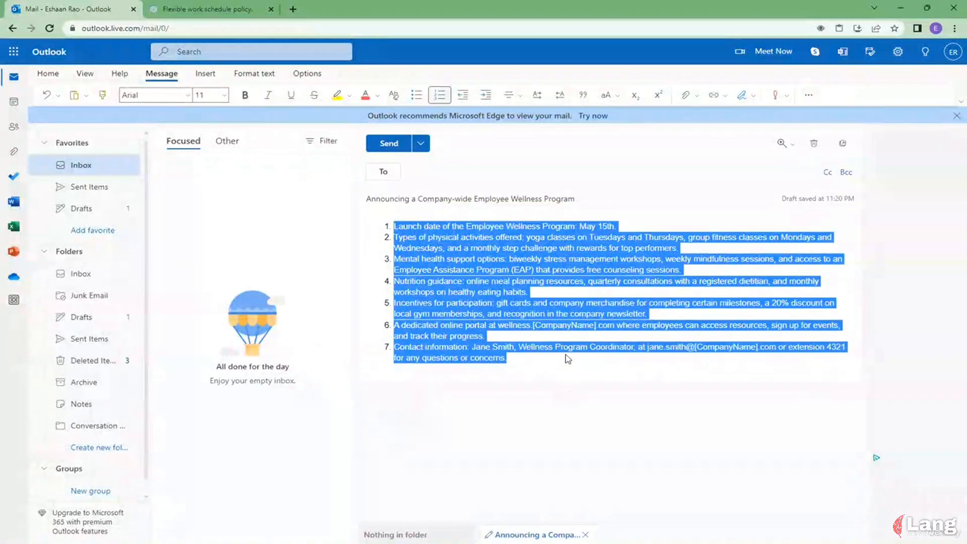
pyautogui.click(443, 238)
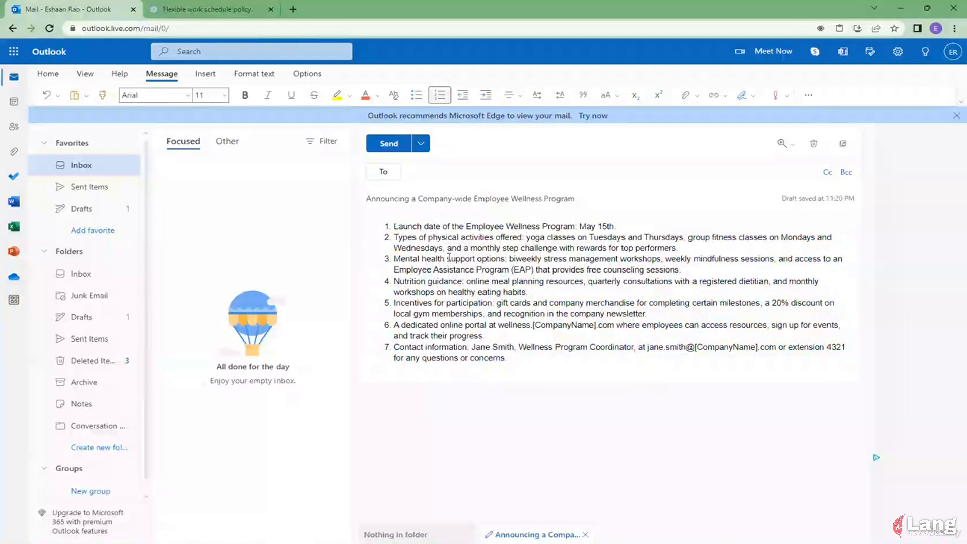
pyautogui.click(450, 258)
pyautogui.click(449, 284)
pyautogui.moveTo(537, 325); pyautogui.dragTo(595, 328)
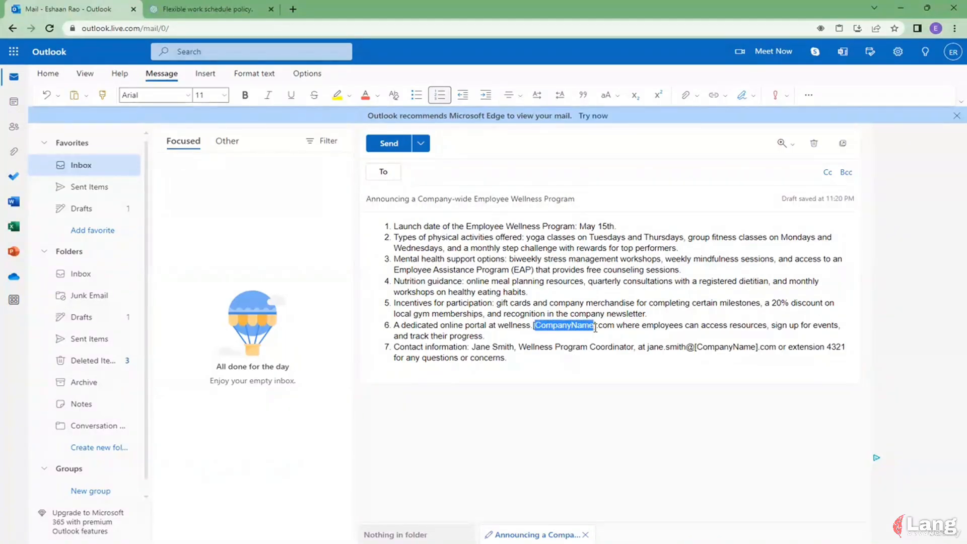
pyautogui.write('Google')
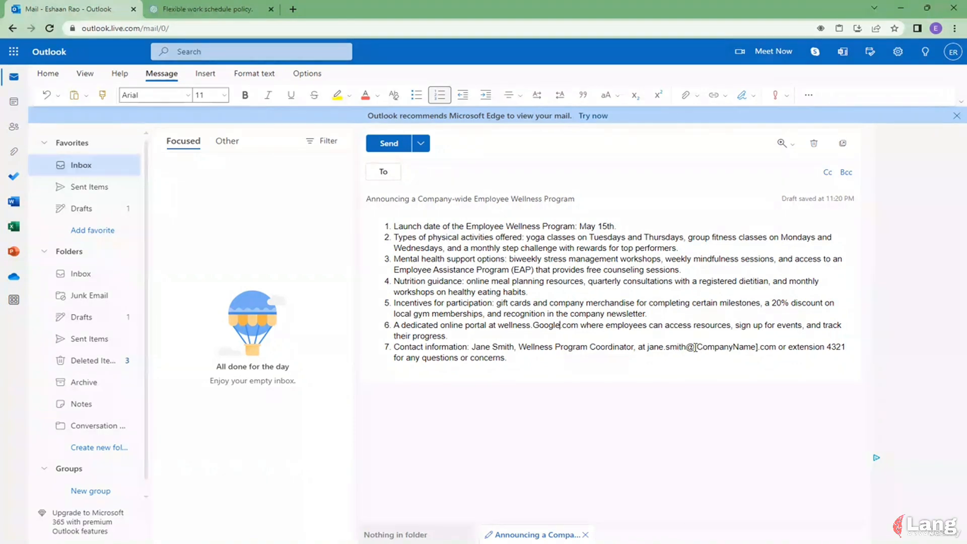
pyautogui.moveTo(696, 348); pyautogui.dragTo(760, 347)
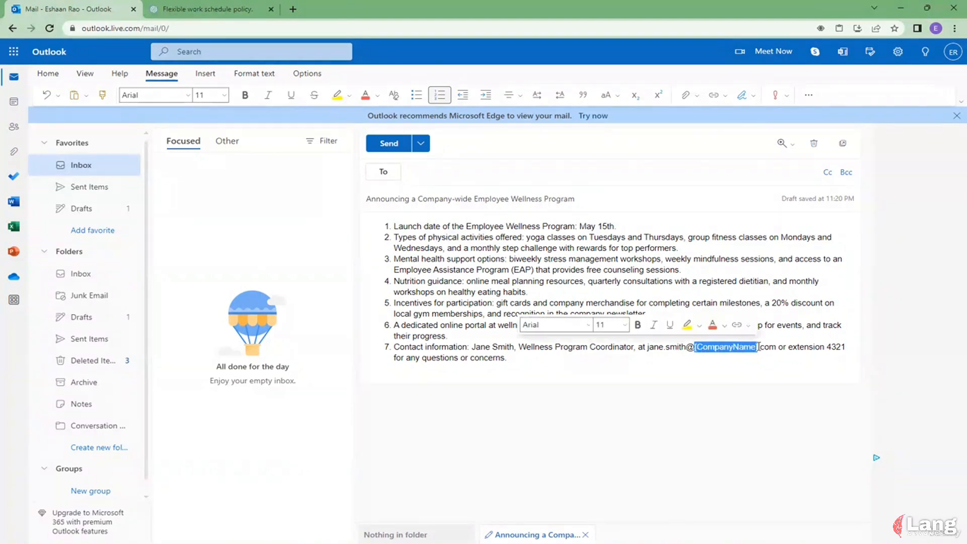
pyautogui.write('google')
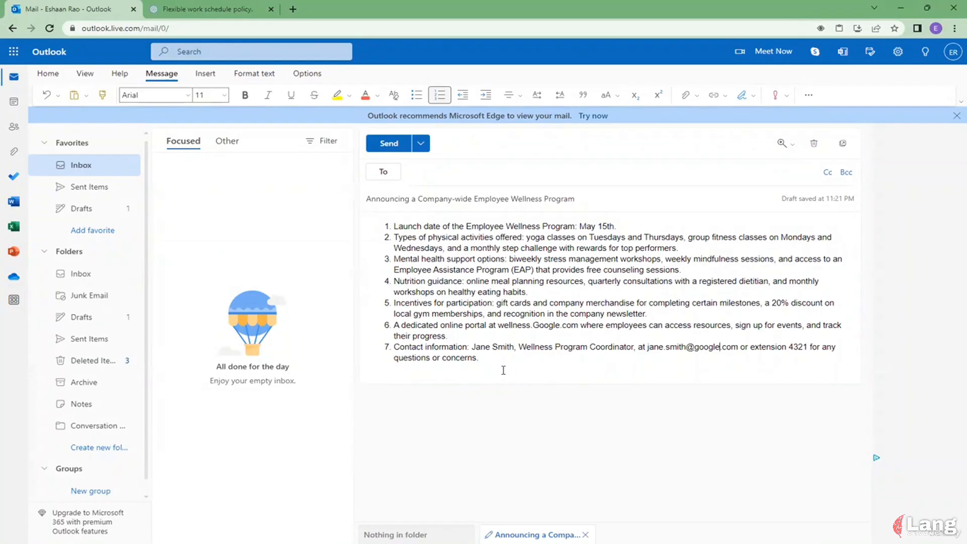
pyautogui.moveTo(498, 365); pyautogui.dragTo(388, 220)
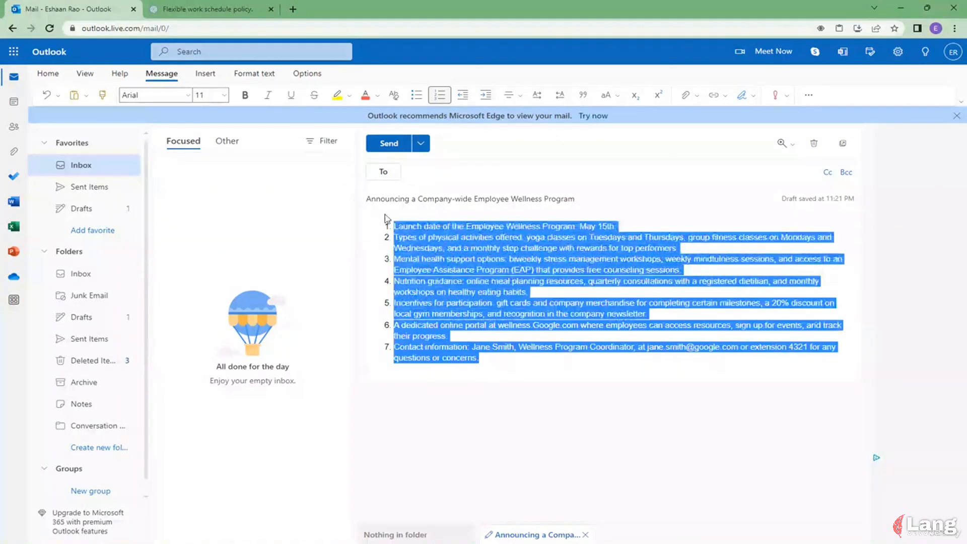
pyautogui.click(207, 9)
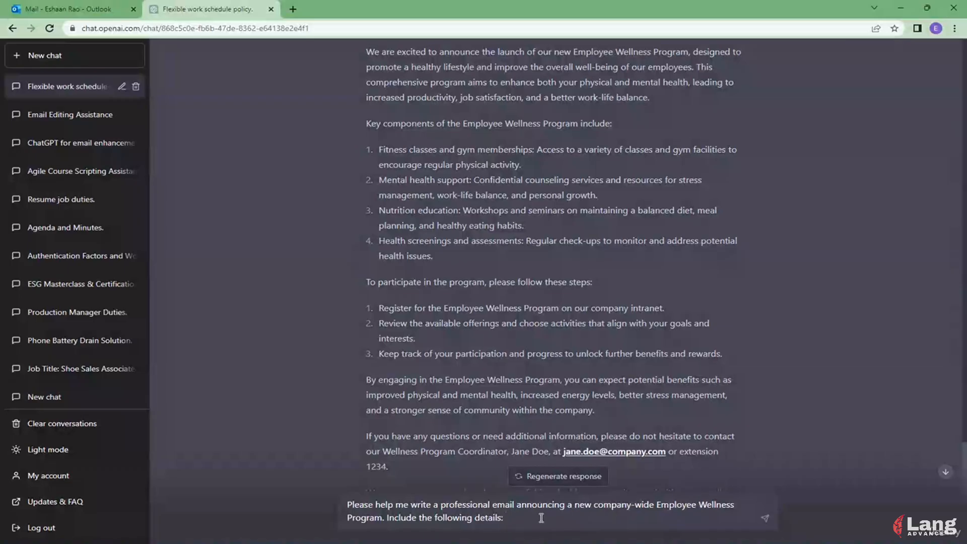
# Paste the seven program details into the prompt and submit it to ChatGPT.
pyautogui.hotkey('ctrl', 'v')
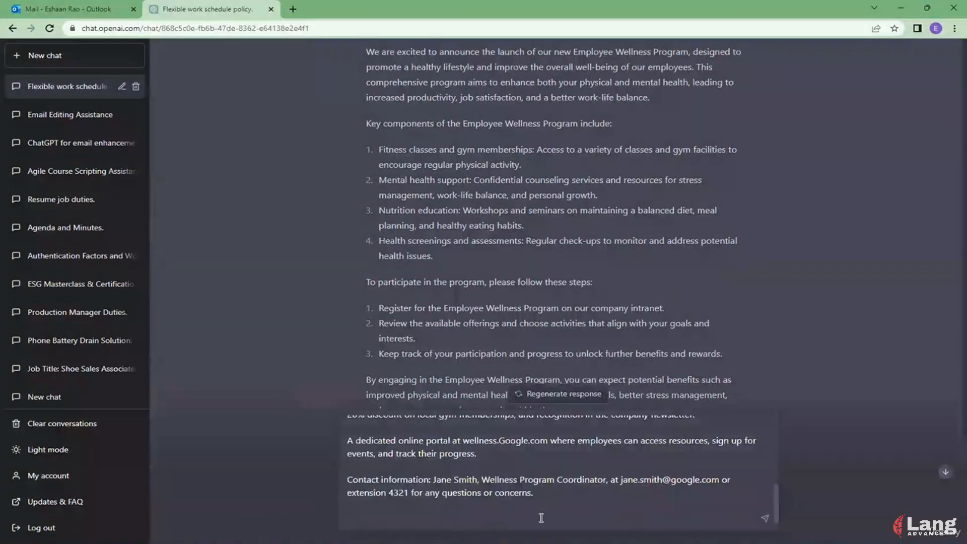
pyautogui.scroll(10, 521, 486)
pyautogui.scroll(-5, 521, 487)
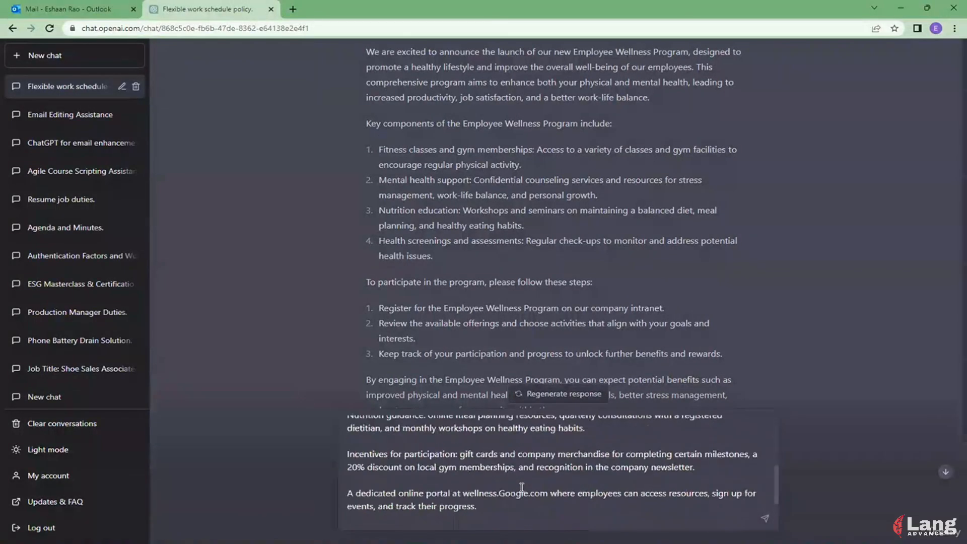
pyautogui.scroll(-2, 528, 491)
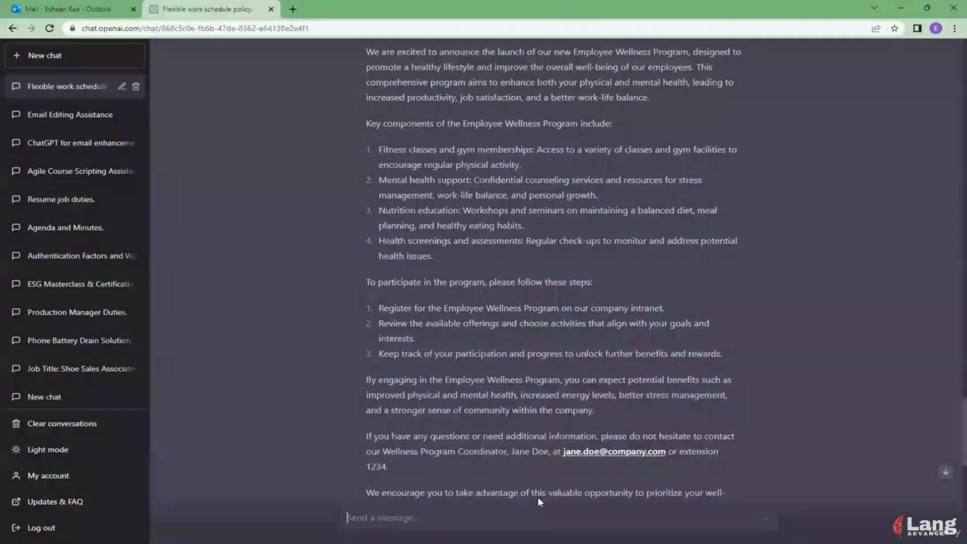
pyautogui.press('Return')
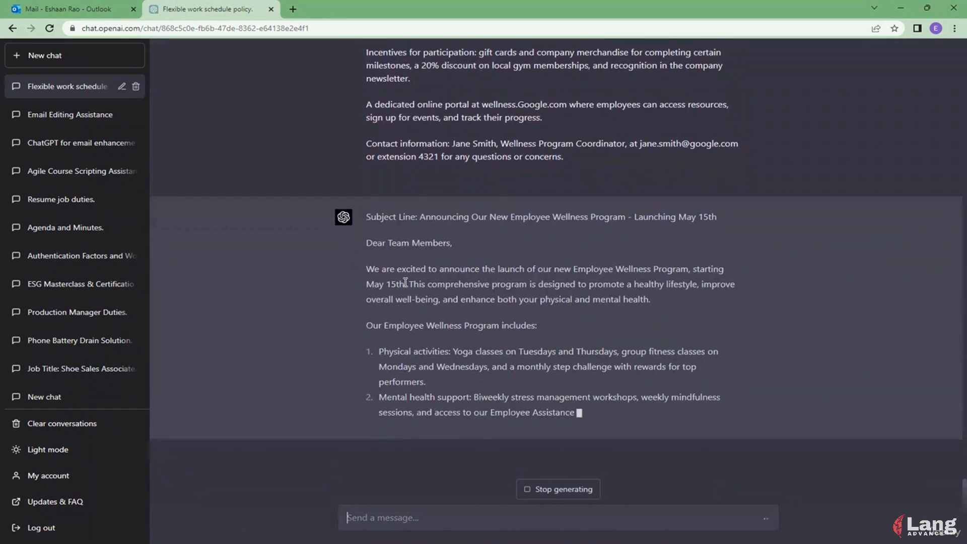
pyautogui.moveTo(406, 286); pyautogui.dragTo(366, 285)
# Check the reply's May 15th launch date and activities against the Outlook draft's details list.
pyautogui.click(95, 8)
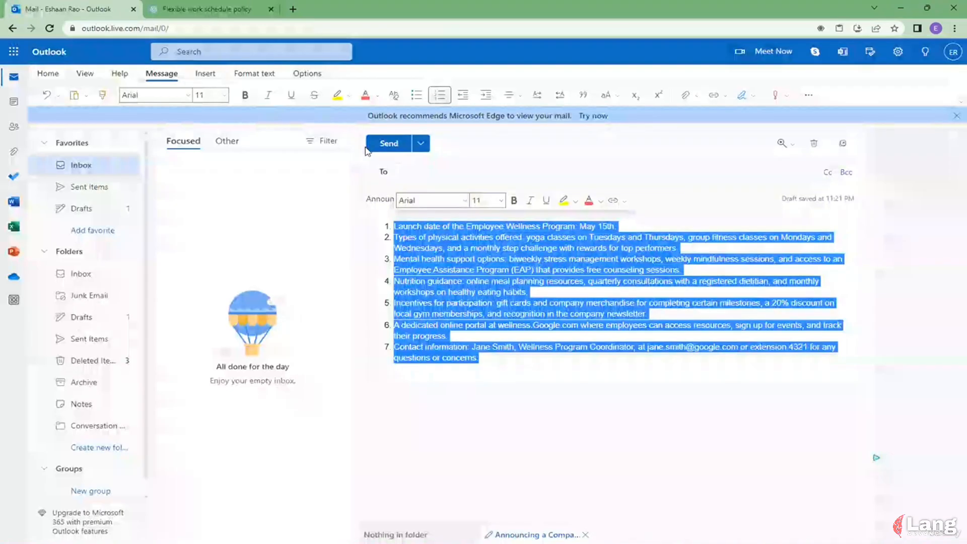
pyautogui.click(582, 231)
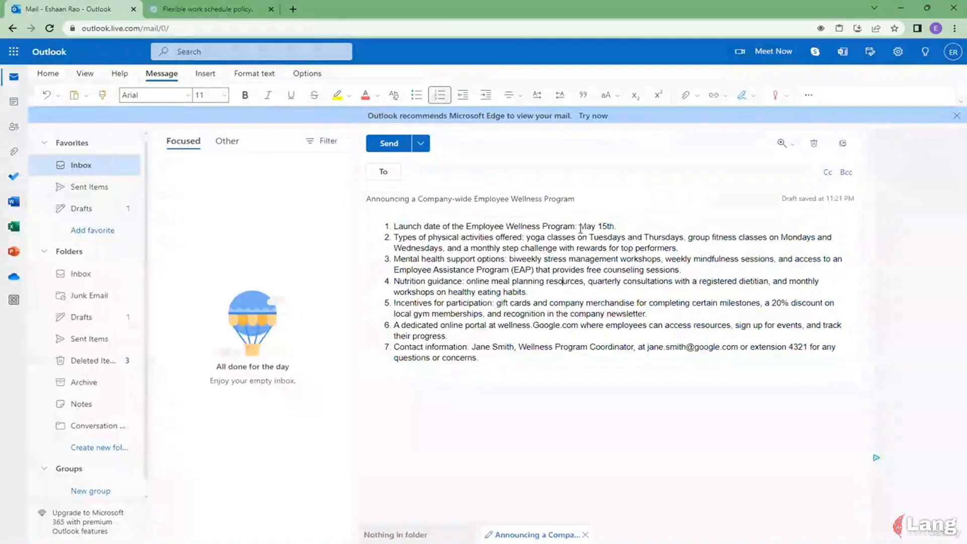
pyautogui.moveTo(578, 227); pyautogui.dragTo(620, 229)
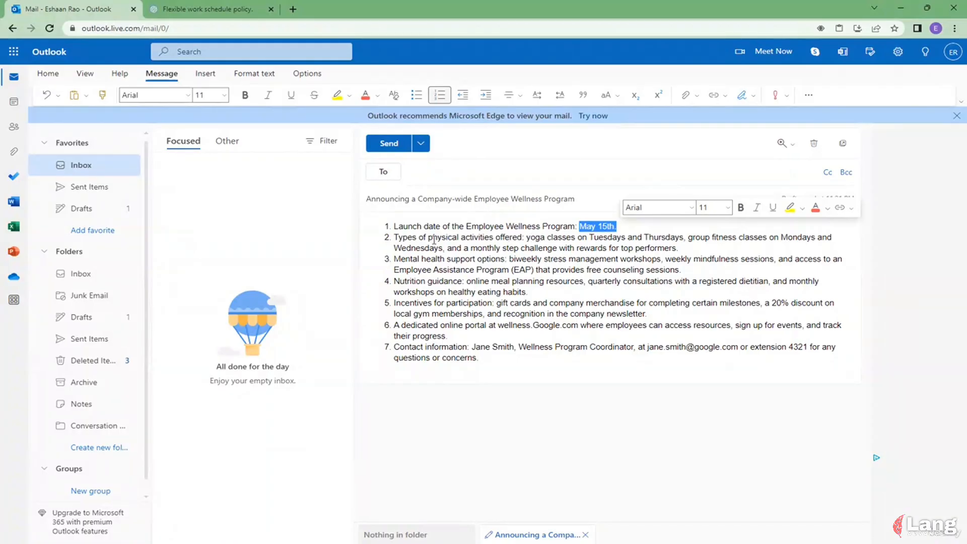
pyautogui.moveTo(434, 240); pyautogui.dragTo(517, 240)
pyautogui.click(224, 10)
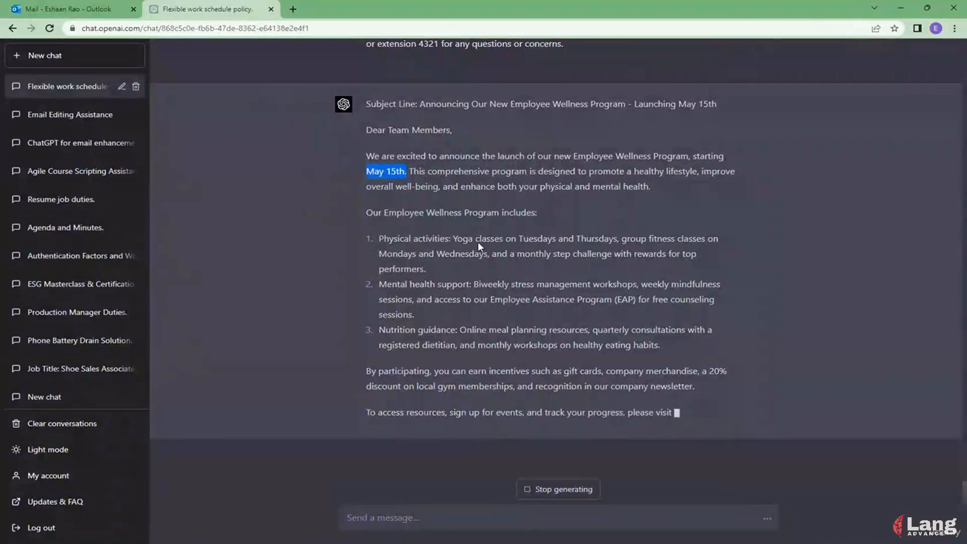
pyautogui.moveTo(452, 224); pyautogui.dragTo(616, 196)
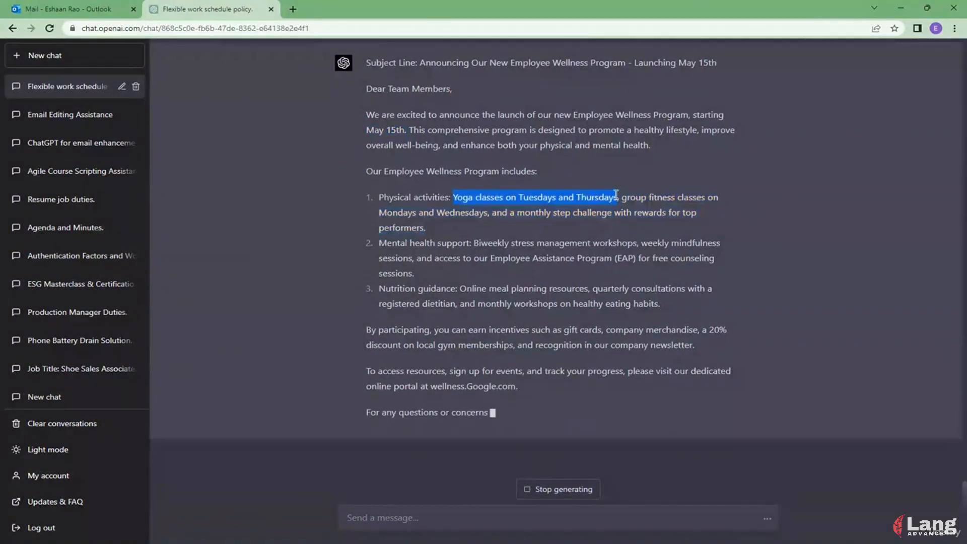
pyautogui.click(514, 329)
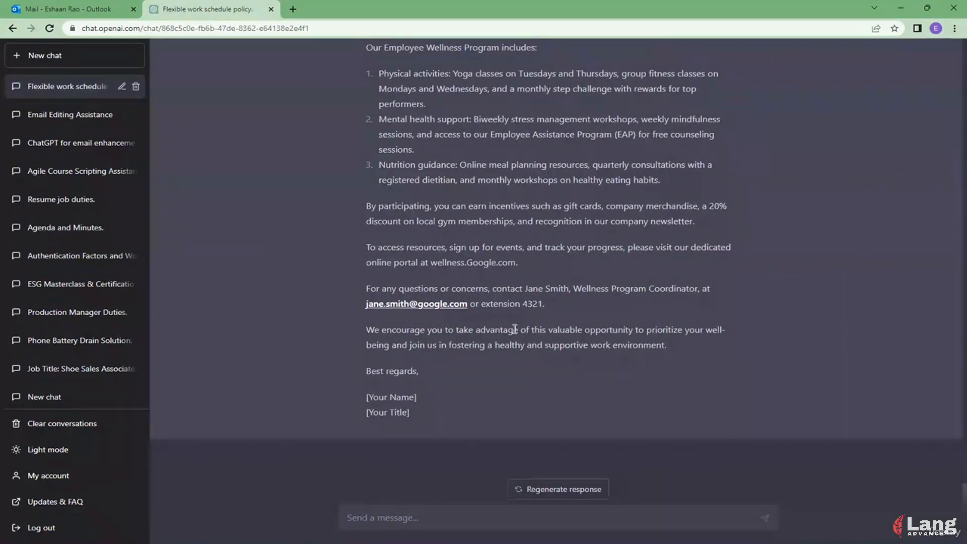
pyautogui.scroll(3, 514, 329)
pyautogui.scroll(-1, 651, 358)
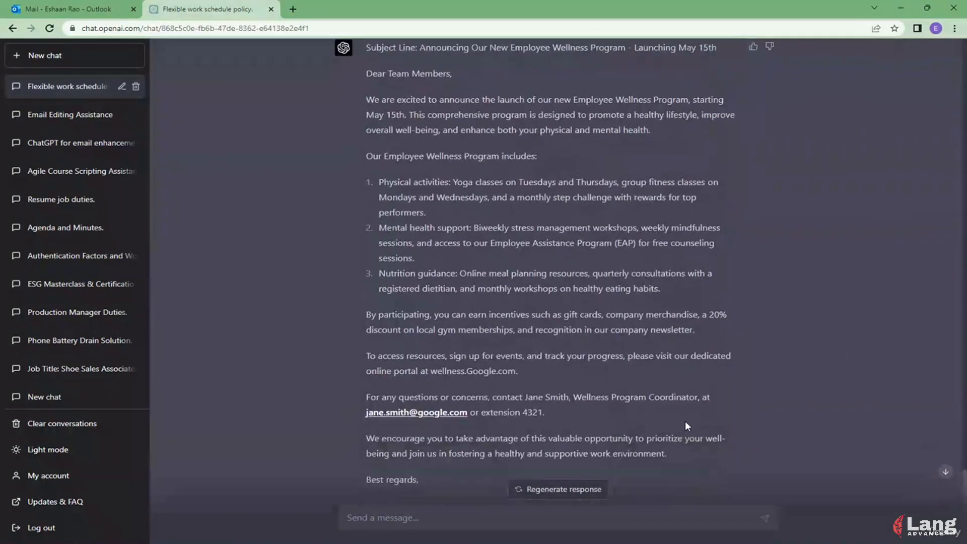
# Swap the Outlook draft's numbered list for ChatGPT's announcement text through 'Best regards,', pasted as plain text.
pyautogui.moveTo(416, 483); pyautogui.dragTo(367, 140)
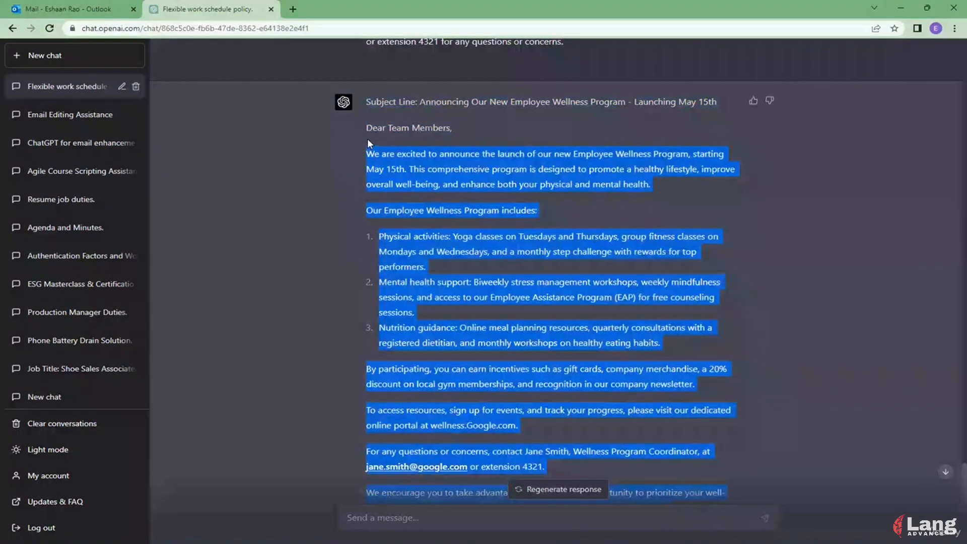
pyautogui.click(75, 9)
pyautogui.hotkey('ctrl', 'a')
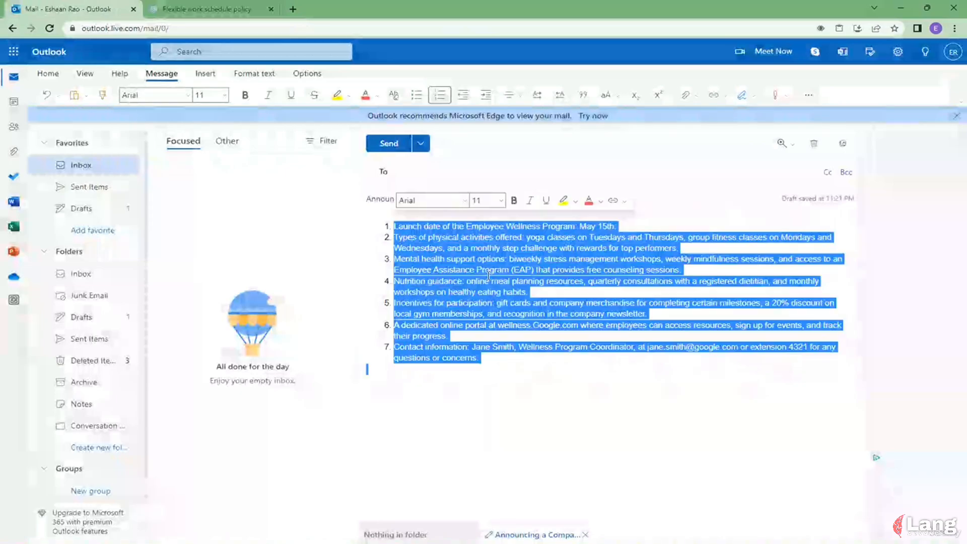
pyautogui.press('BackSpace')
pyautogui.press('BackSpace')
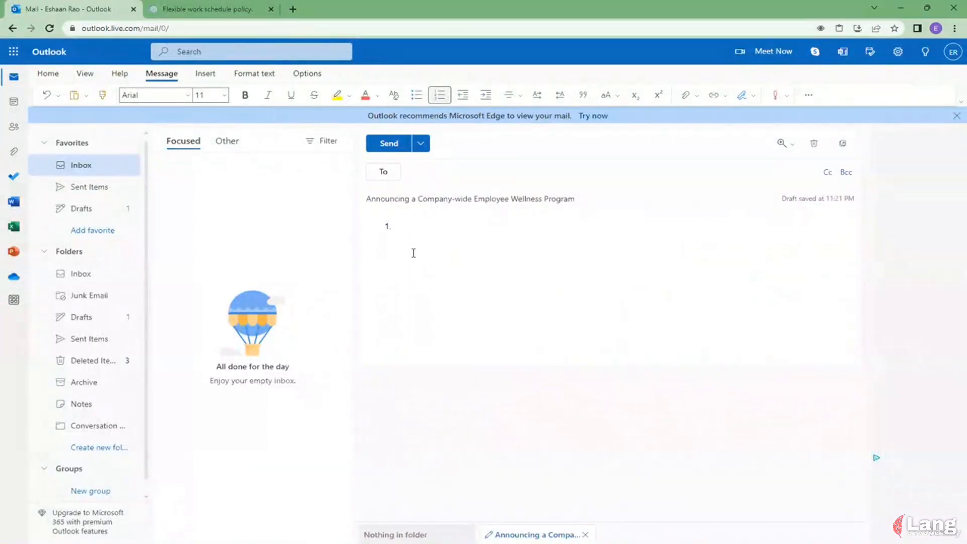
pyautogui.rightClick(413, 253)
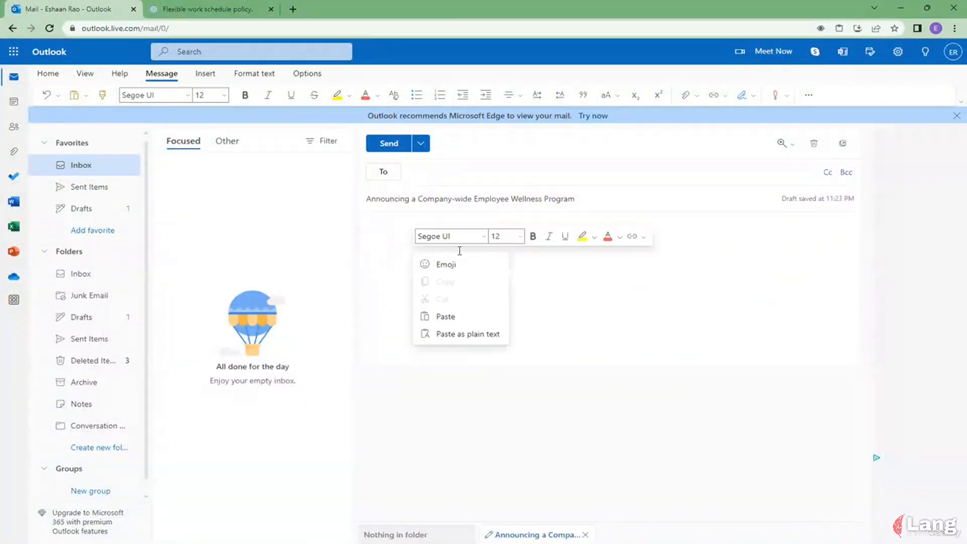
pyautogui.click(469, 334)
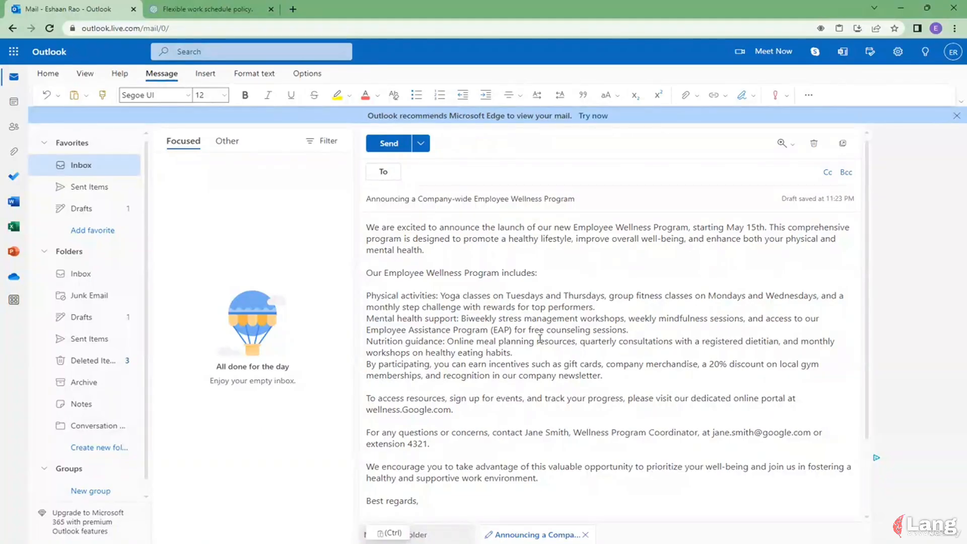
pyautogui.click(194, 5)
pyautogui.scroll(-3, 446, 494)
pyautogui.click(449, 507)
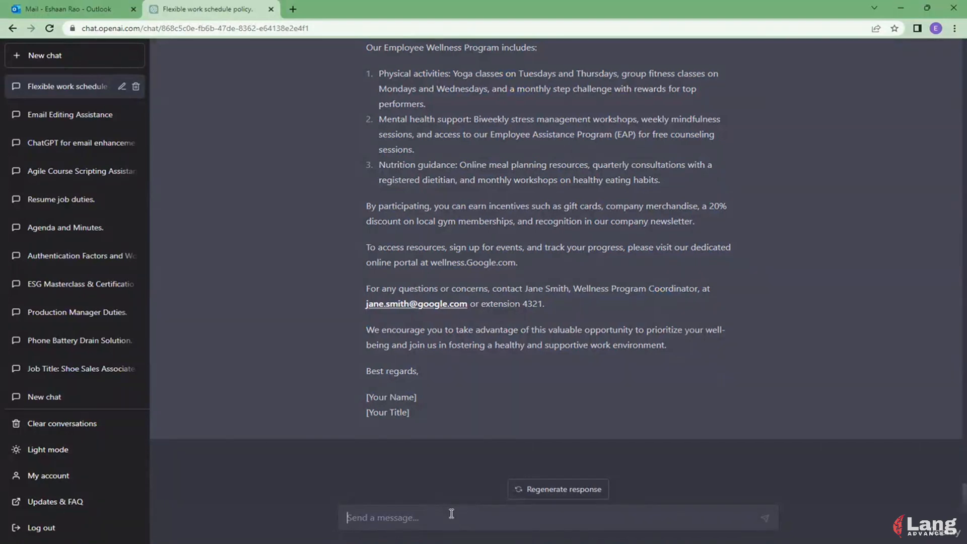
# Write a prompt asking ChatGPT to rewrite the email in about 100 words, keeping all important information.
pyautogui.scroll(5, 446, 365)
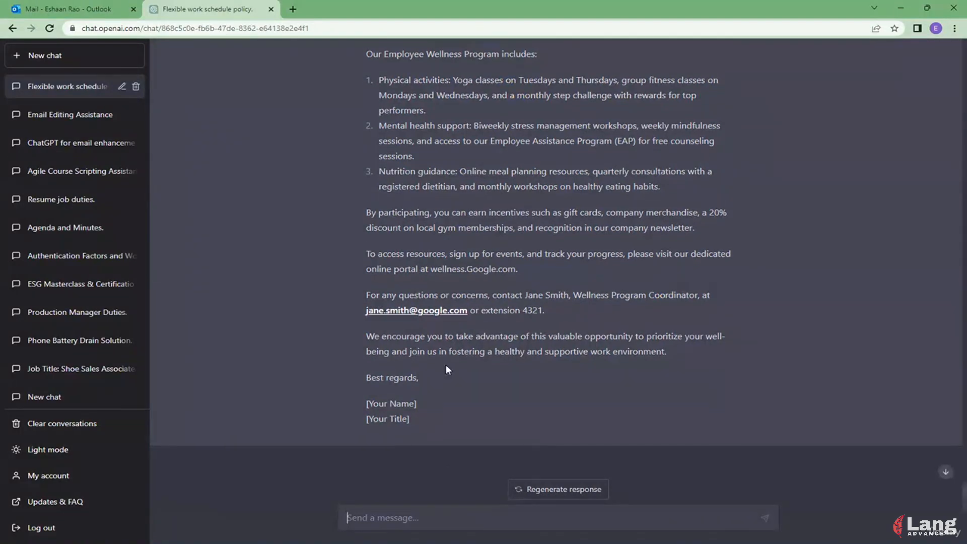
pyautogui.moveTo(367, 210); pyautogui.dragTo(425, 508)
pyautogui.click(455, 504)
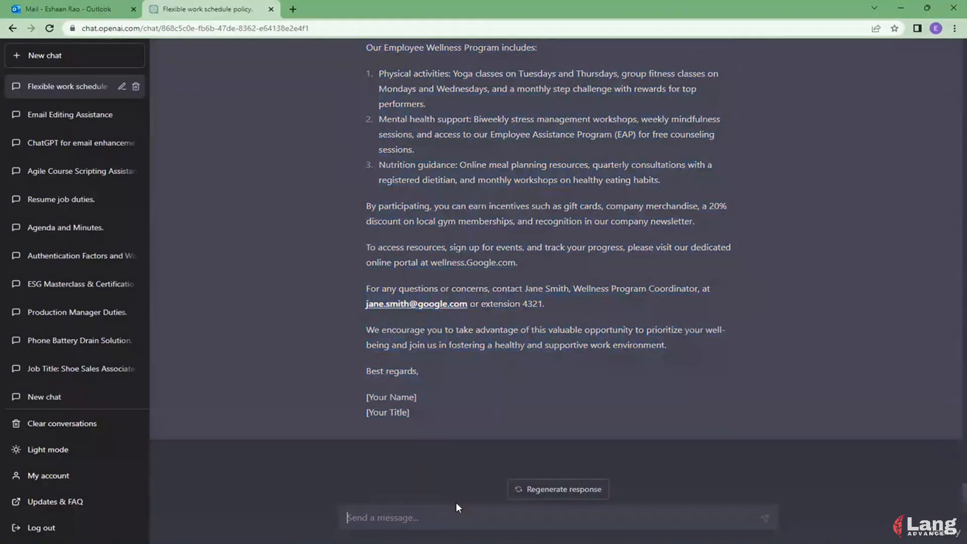
pyautogui.write('rewrite the above emails to')
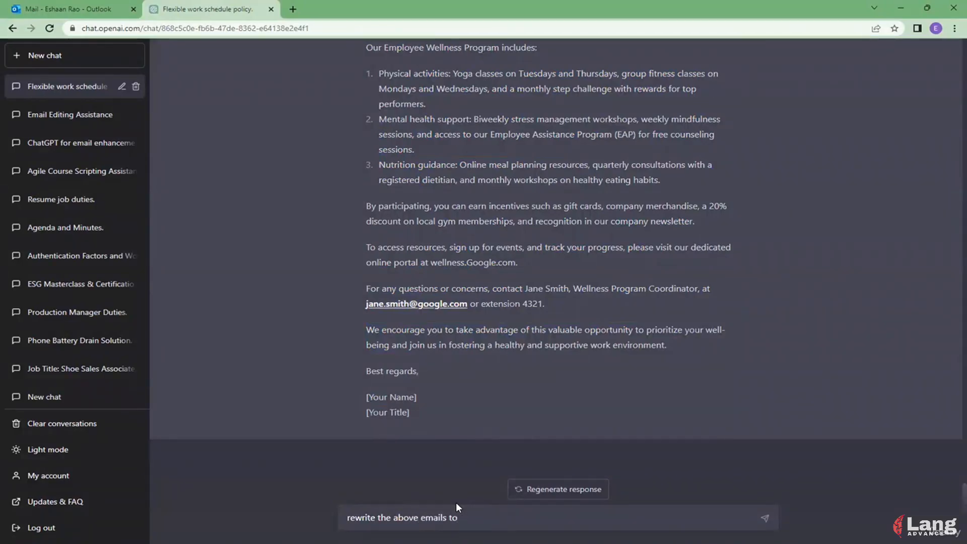
pyautogui.press('BackSpace')
pyautogui.press('BackSpace')
pyautogui.press('BackSpace')
pyautogui.write('be around 100 words')
pyautogui.press('BackSpace')
pyautogui.write(', and include all the info')
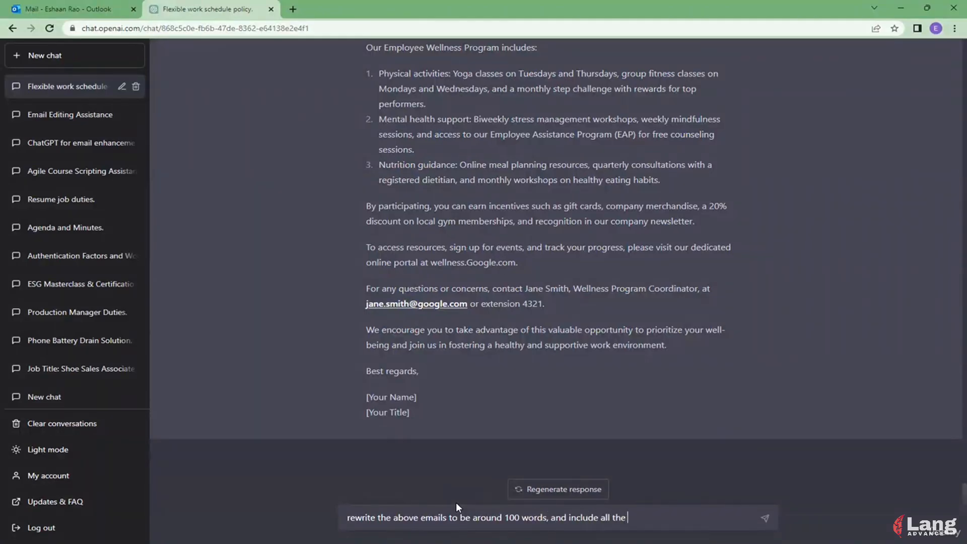
pyautogui.press('BackSpace')
pyautogui.press('BackSpace')
pyautogui.press('BackSpace')
pyautogui.press('BackSpace')
pyautogui.write('important information')
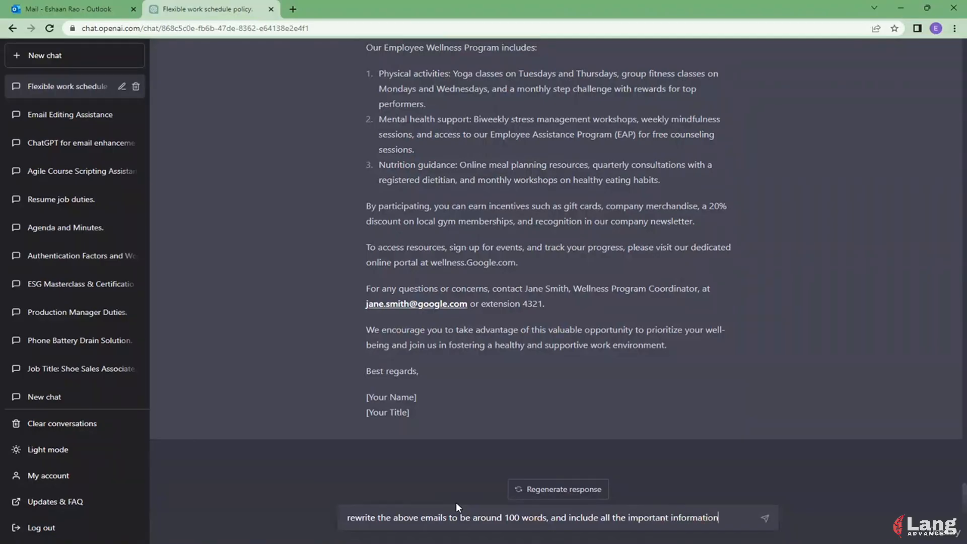
# Look back over the long wellness email reply, then send the 100-word rewrite request.
pyautogui.scroll(5, 503, 343)
pyautogui.scroll(3, 450, 226)
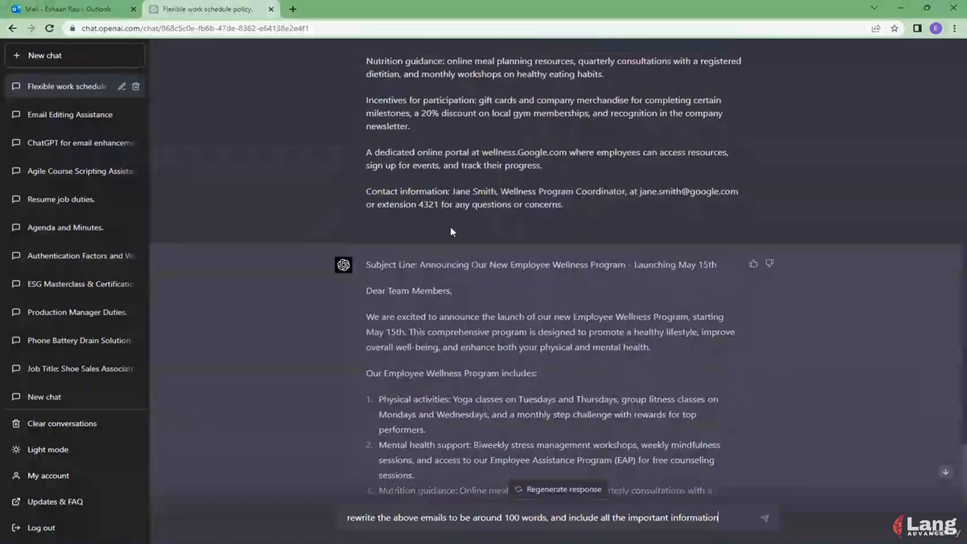
pyautogui.scroll(-9, 440, 231)
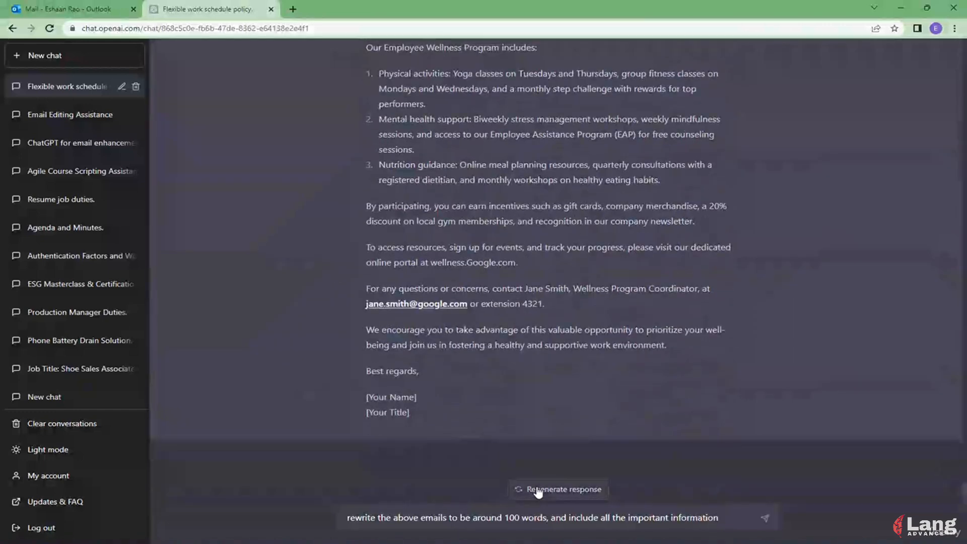
pyautogui.scroll(3, 398, 302)
pyautogui.moveTo(361, 112); pyautogui.dragTo(483, 428)
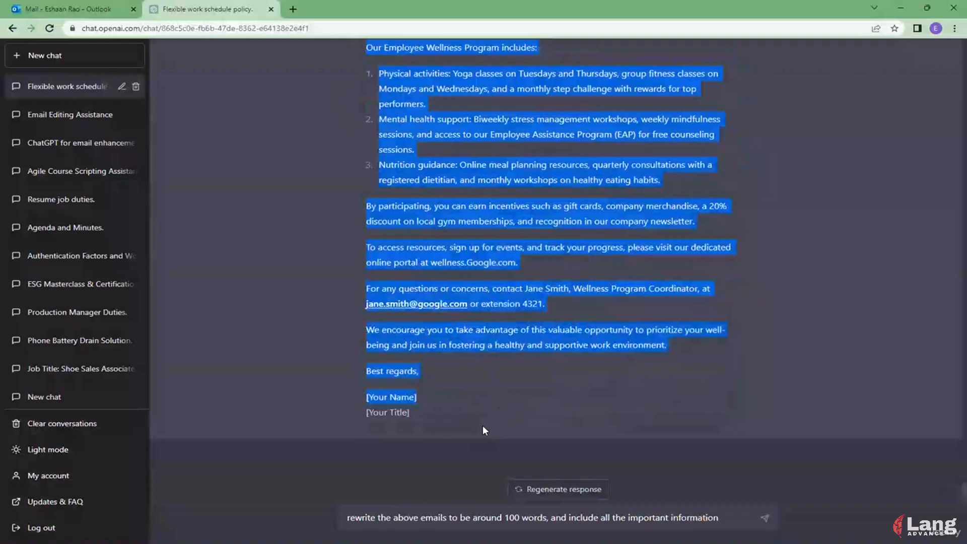
pyautogui.click(468, 517)
pyautogui.scroll(4, 446, 355)
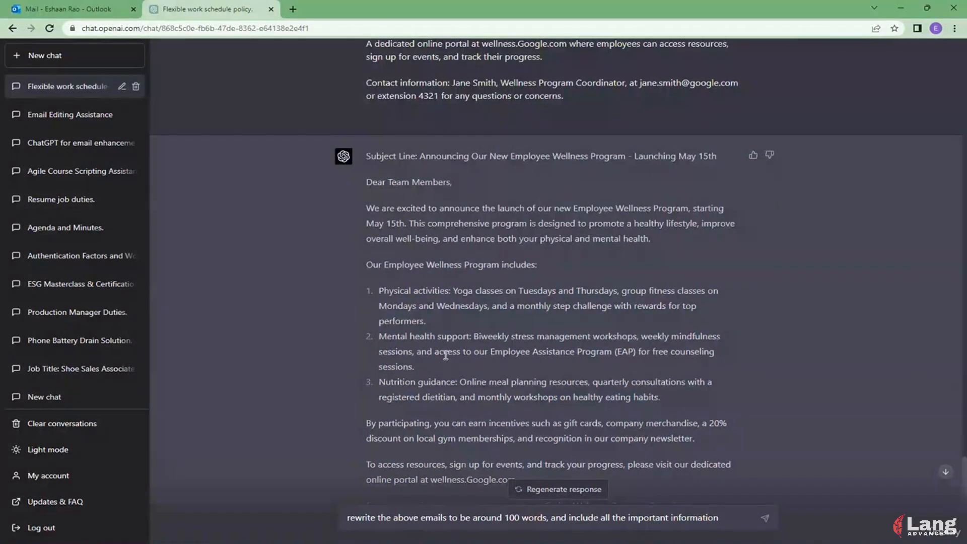
pyautogui.scroll(-4, 445, 354)
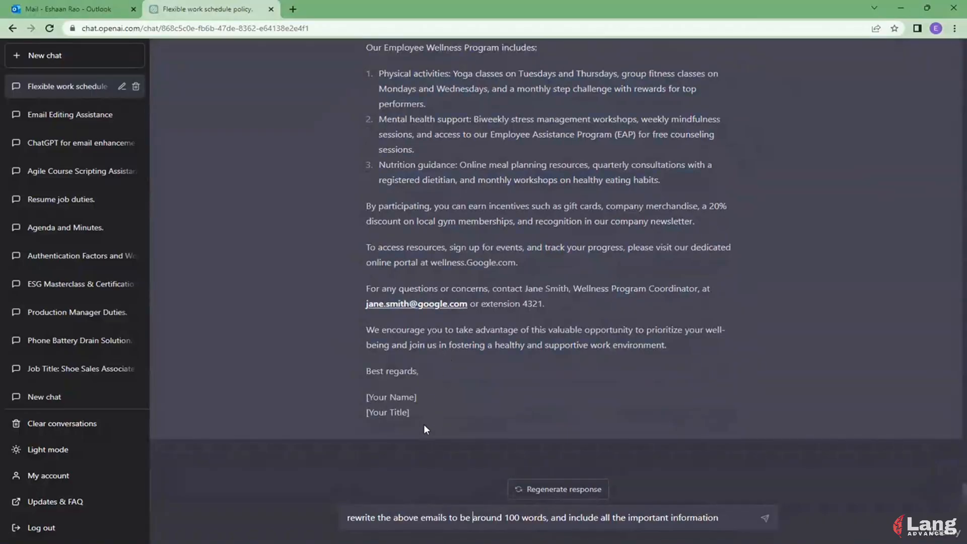
pyautogui.scroll(2, 426, 431)
pyautogui.scroll(-2, 426, 431)
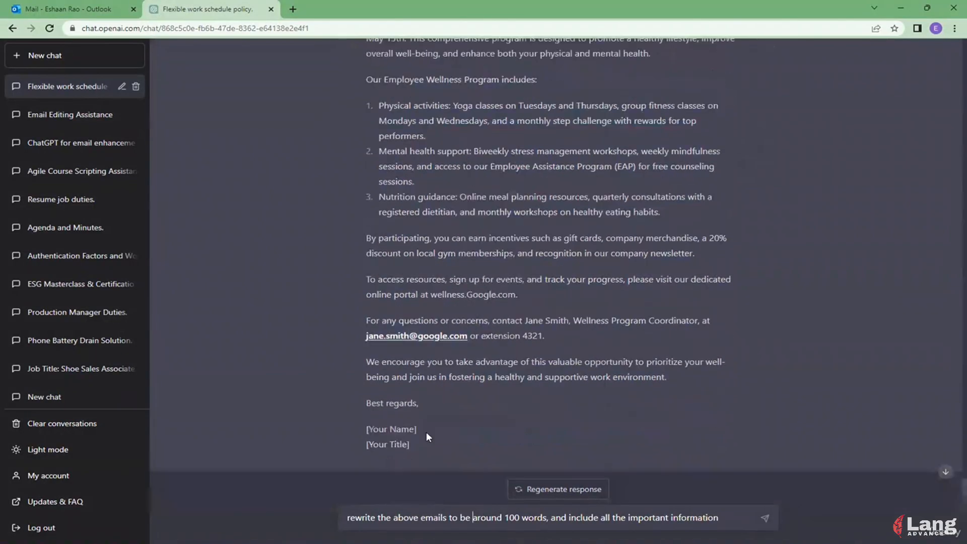
pyautogui.scroll(3, 426, 431)
pyautogui.moveTo(366, 107); pyautogui.dragTo(472, 409)
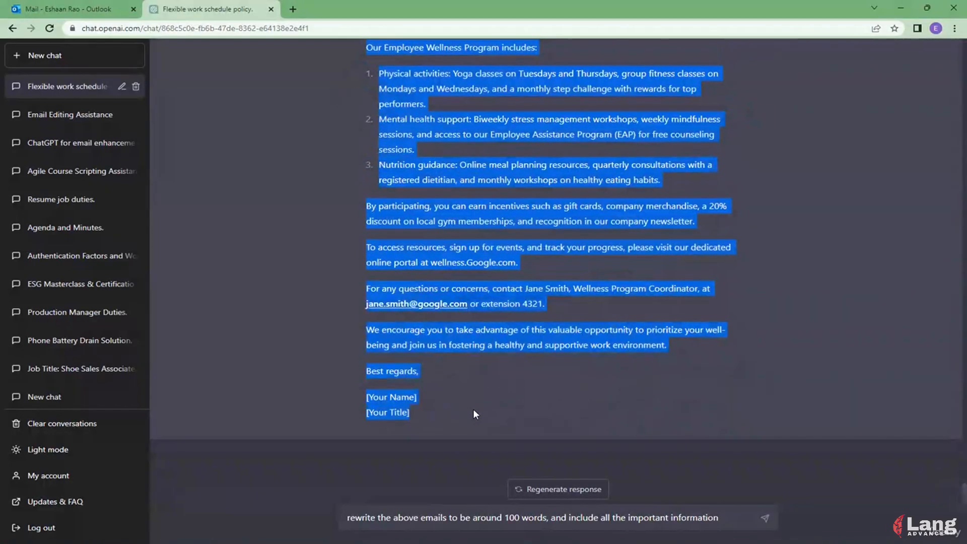
pyautogui.click(413, 517)
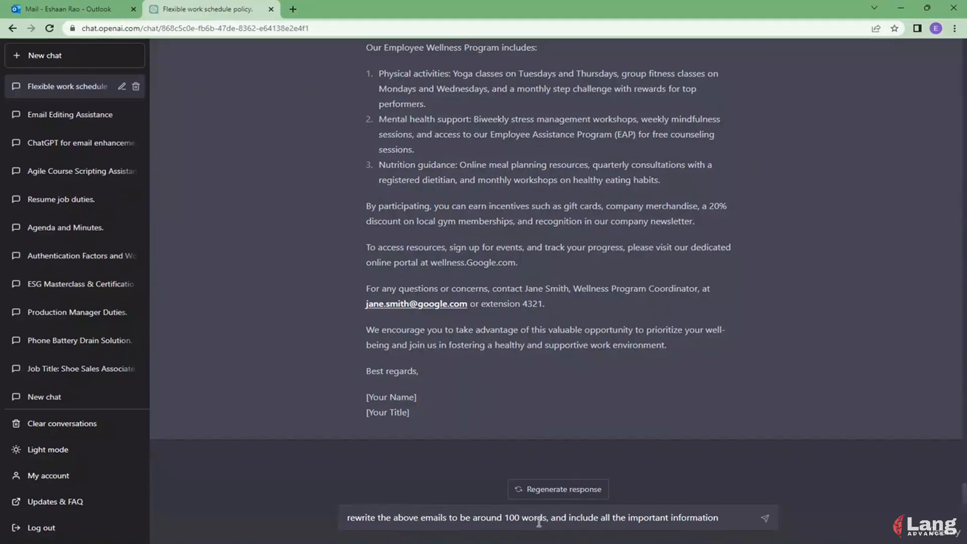
pyautogui.click(730, 517)
pyautogui.press('Return')
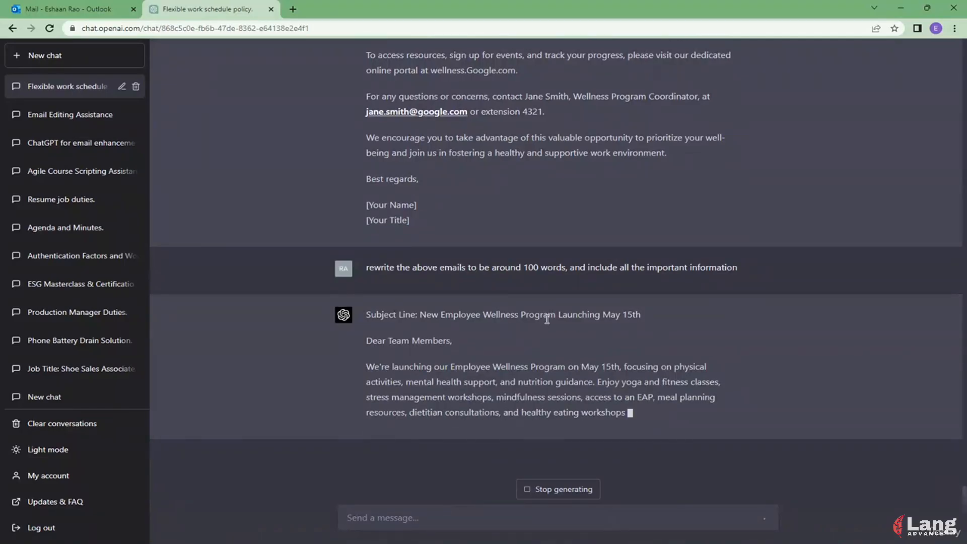
# Select the shortened reply's body from 'Dear Team Members,' down to 'Best regards,'.
pyautogui.moveTo(598, 363); pyautogui.dragTo(646, 375)
pyautogui.click(640, 356)
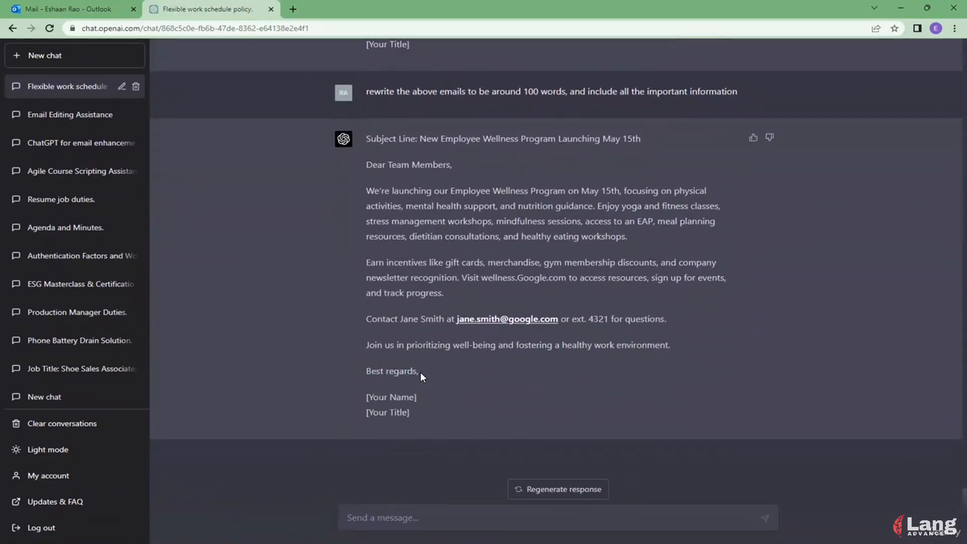
pyautogui.moveTo(420, 371); pyautogui.dragTo(358, 165)
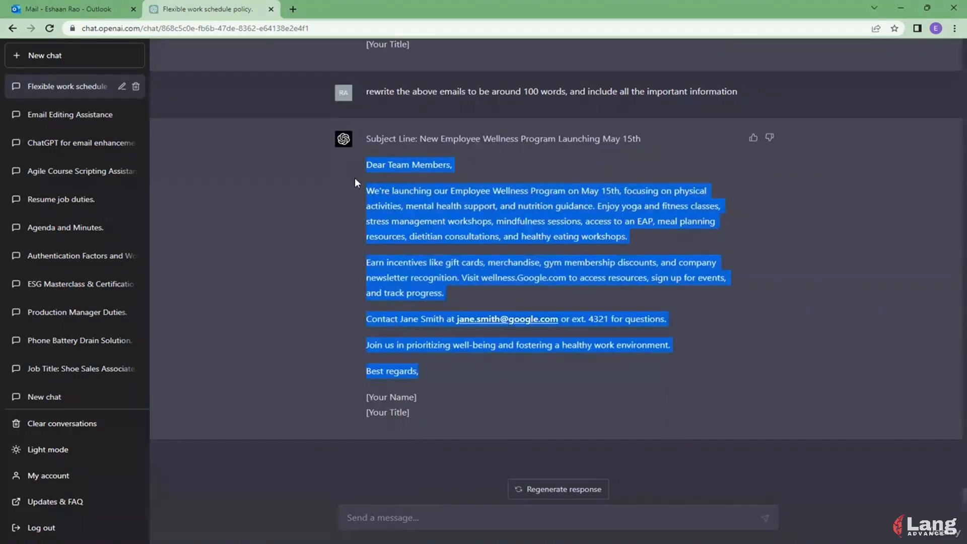
# Copy the shortened email and paste it over the Outlook draft body, then undo that paste.
pyautogui.hotkey('ctrl', 'c')
pyautogui.click(60, 9)
pyautogui.hotkey('ctrl', 'a')
pyautogui.hotkey('ctrl', 'v')
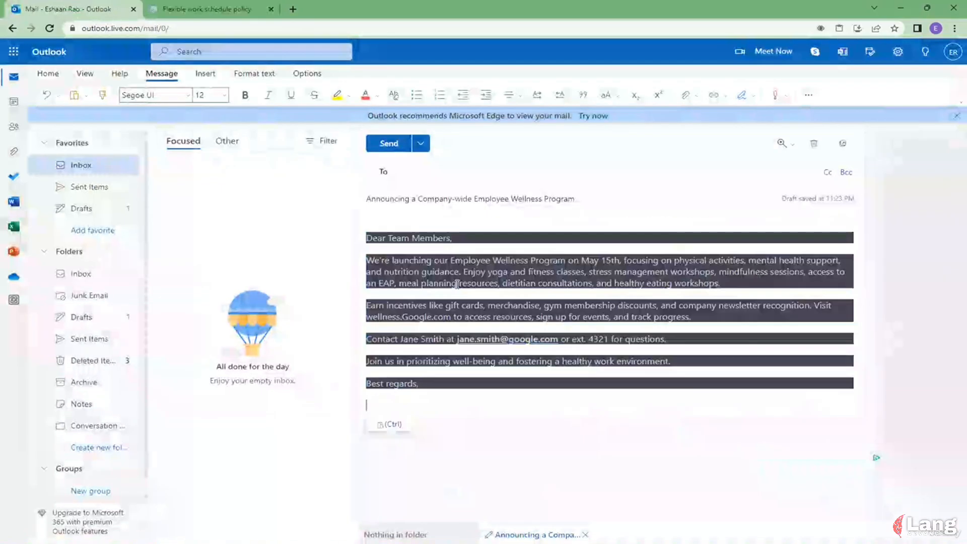
pyautogui.hotkey('ctrl', 'z')
pyautogui.scroll(-3, 408, 265)
# Delete the old draft body and paste the 100-word email in its place.
pyautogui.rightClick(408, 265)
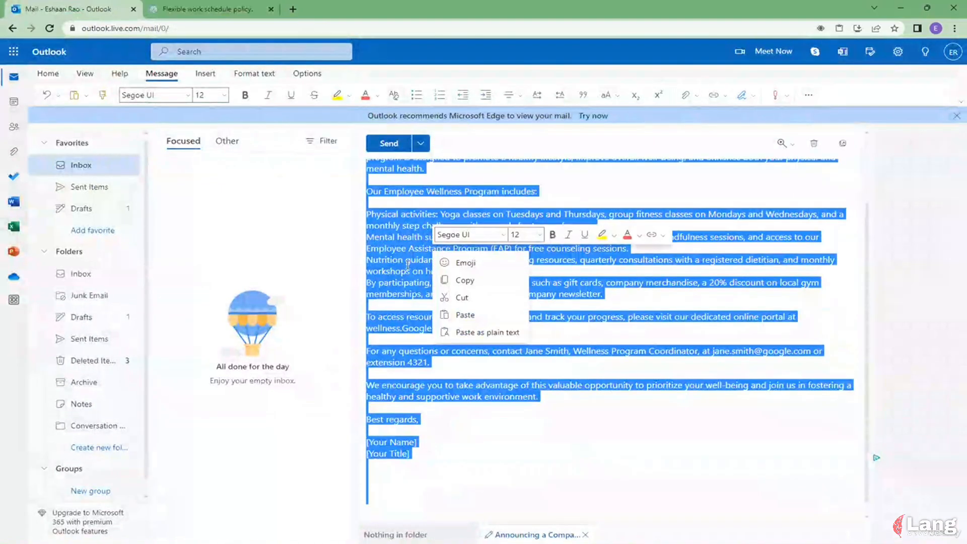
pyautogui.click(408, 265)
pyautogui.moveTo(423, 462); pyautogui.dragTo(367, 226)
pyautogui.press('Delete')
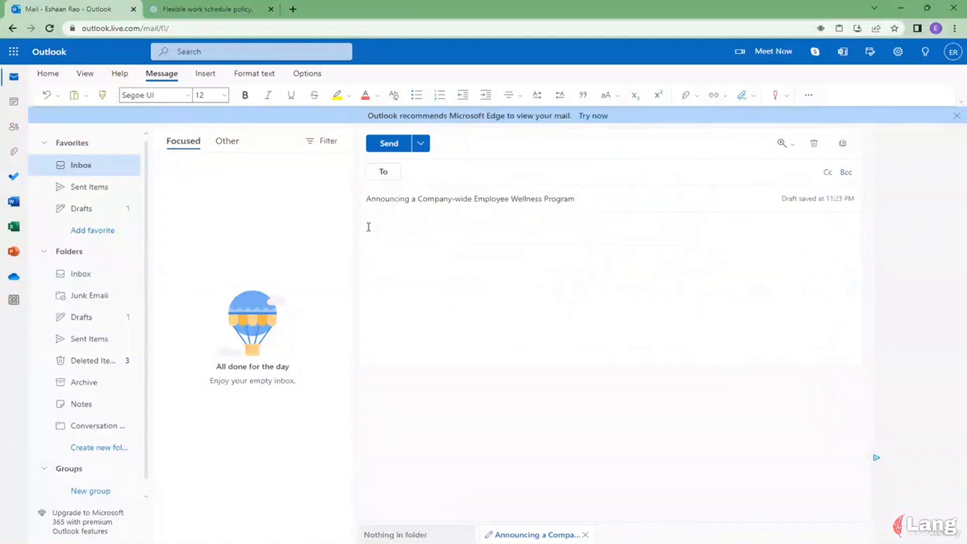
pyautogui.rightClick(368, 226)
pyautogui.click(427, 307)
pyautogui.press('Return')
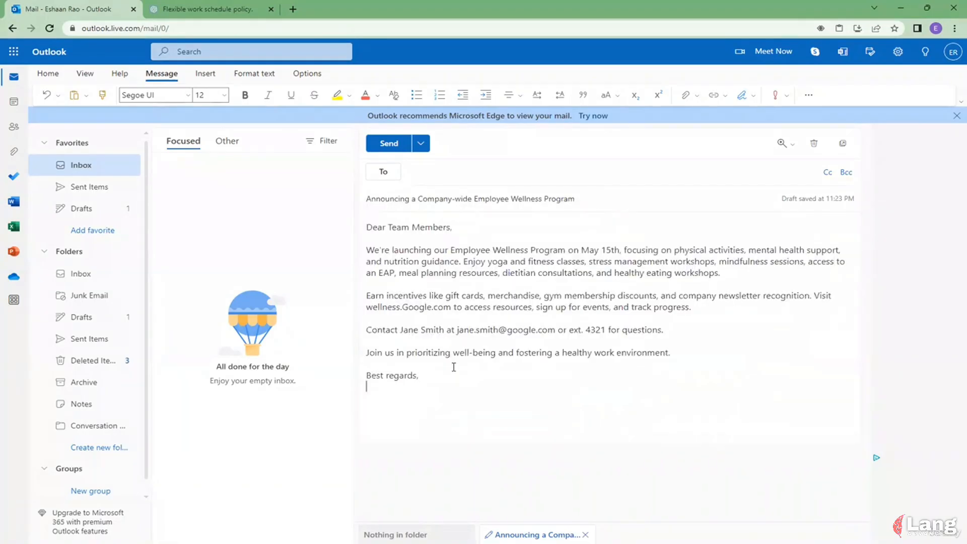
pyautogui.write('jane')
pyautogui.press('BackSpace')
pyautogui.press('BackSpace')
pyautogui.press('BackSpace')
pyautogui.press('BackSpace')
pyautogui.press('BackSpace')
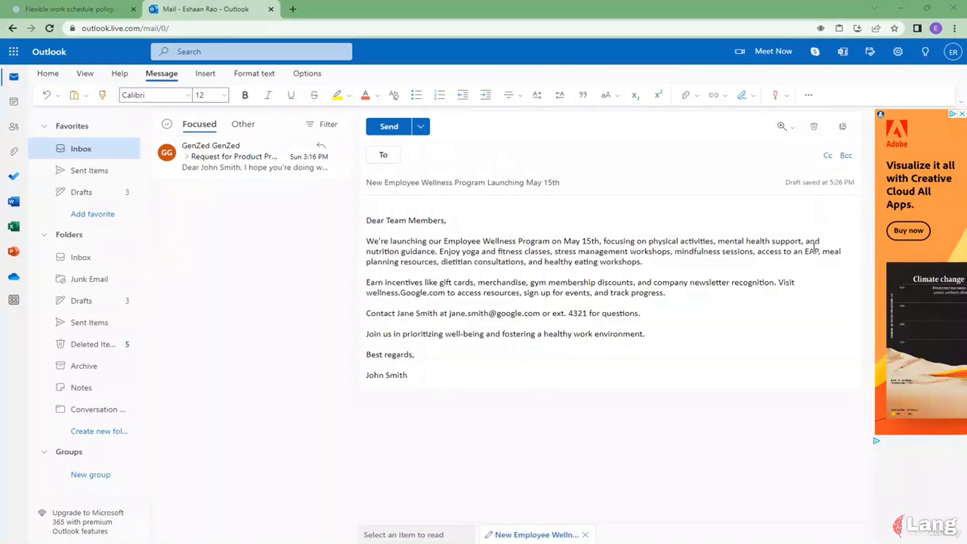
# Select the draft's subject text, then move to the start of the body.
pyautogui.moveTo(584, 183); pyautogui.dragTo(362, 181)
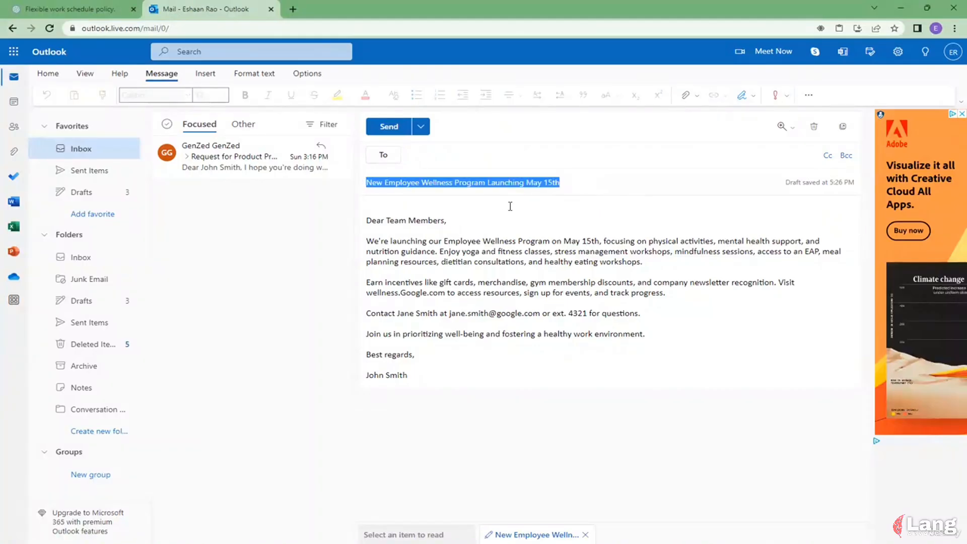
pyautogui.click(367, 220)
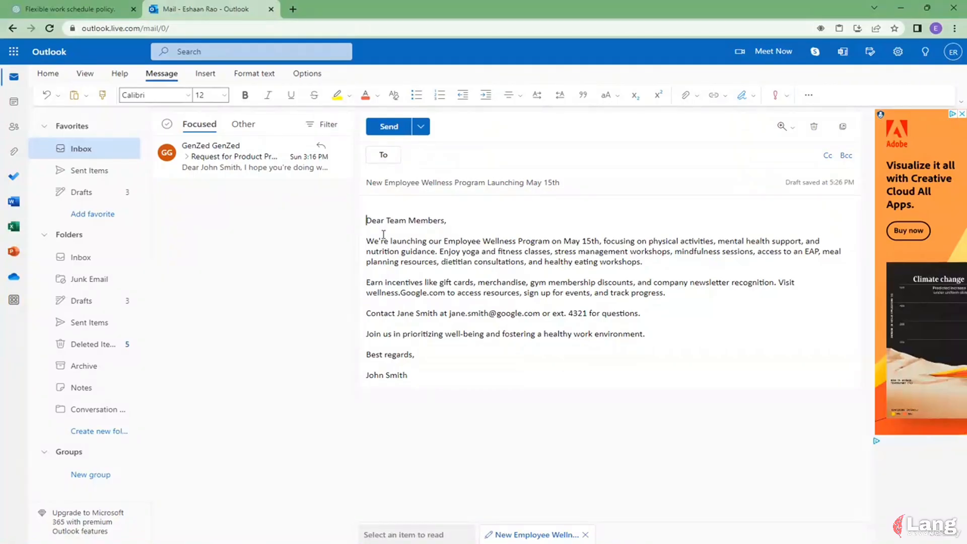
pyautogui.click(88, 8)
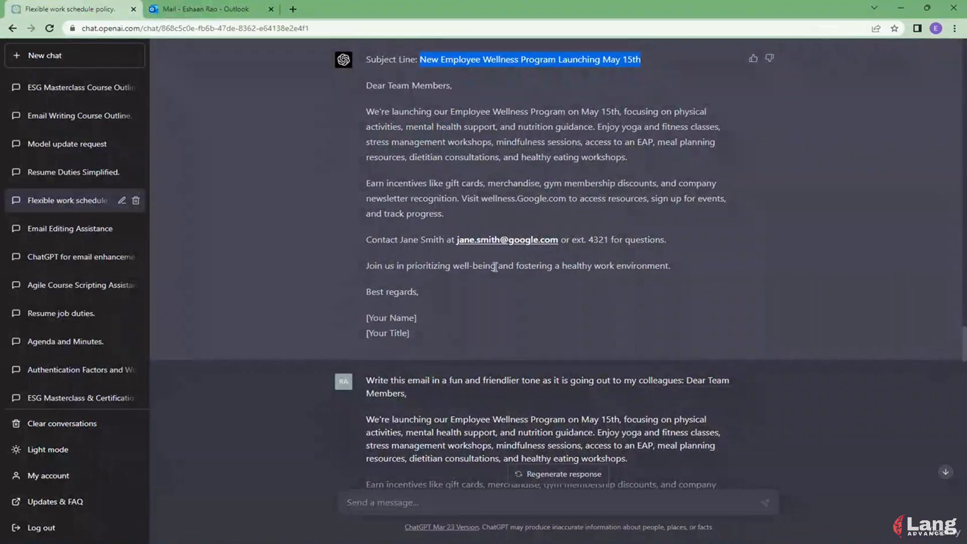
pyautogui.scroll(-1, 494, 269)
pyautogui.scroll(-4, 496, 271)
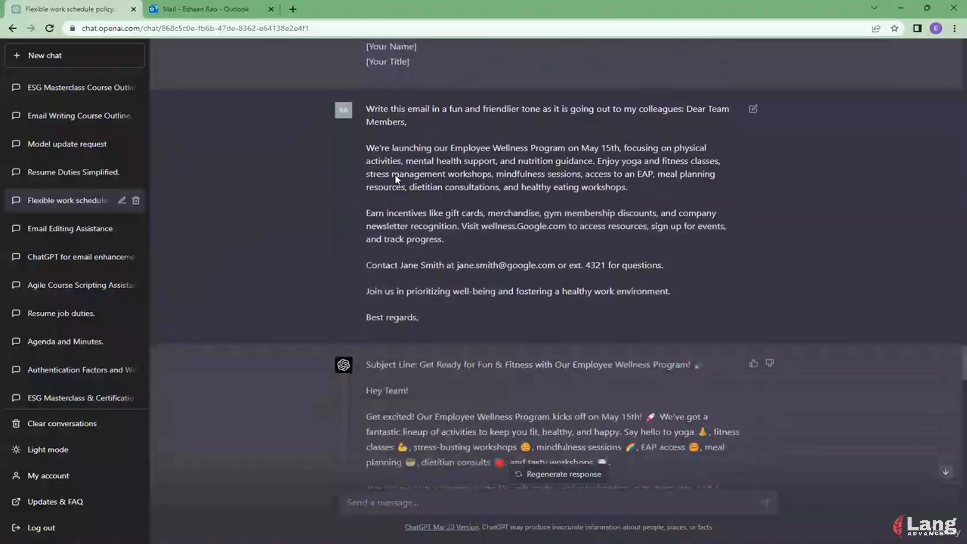
pyautogui.moveTo(367, 108); pyautogui.dragTo(415, 123)
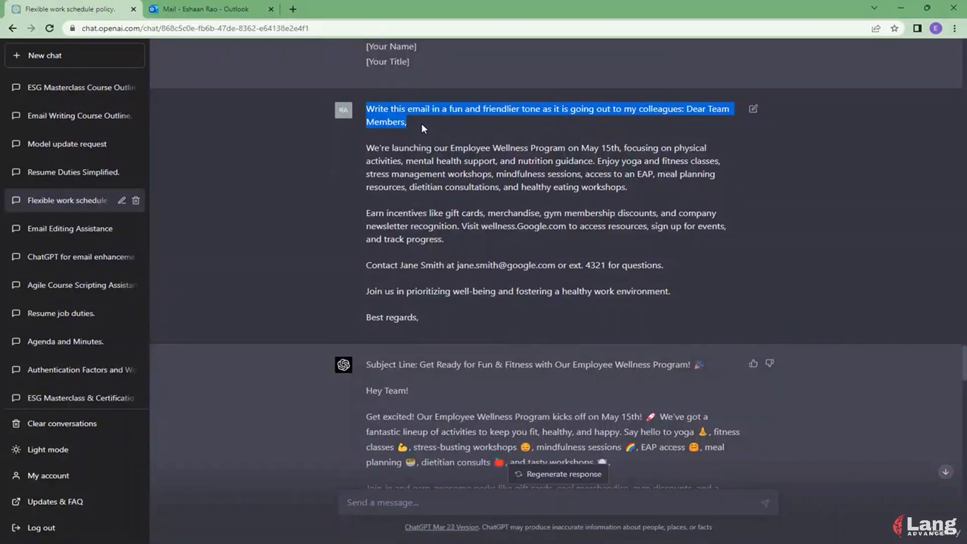
pyautogui.click(417, 122)
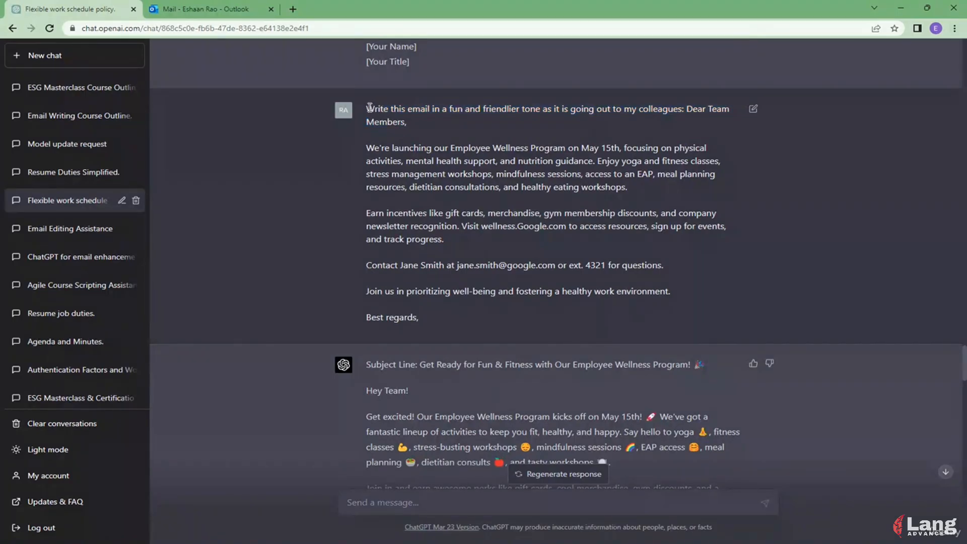
pyautogui.moveTo(369, 107); pyautogui.dragTo(682, 107)
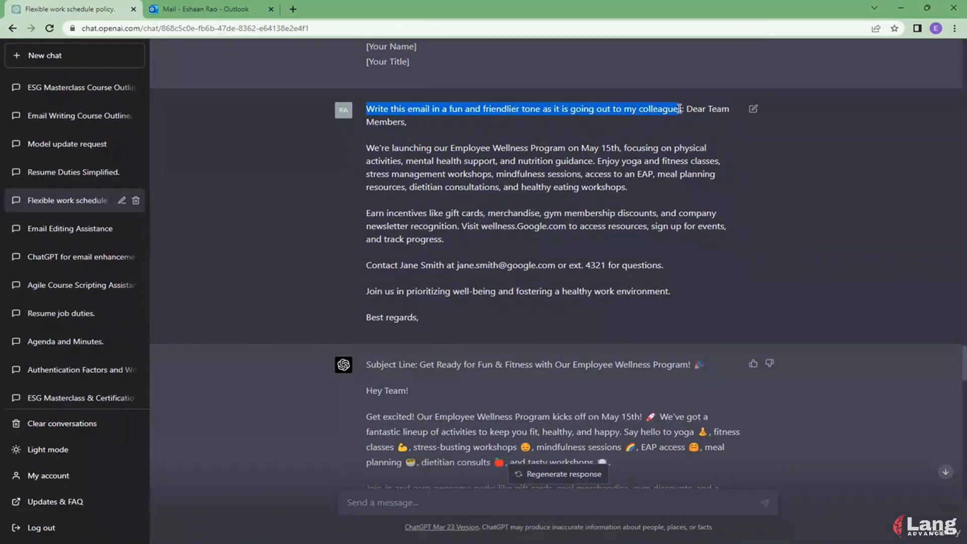
pyautogui.click(229, 9)
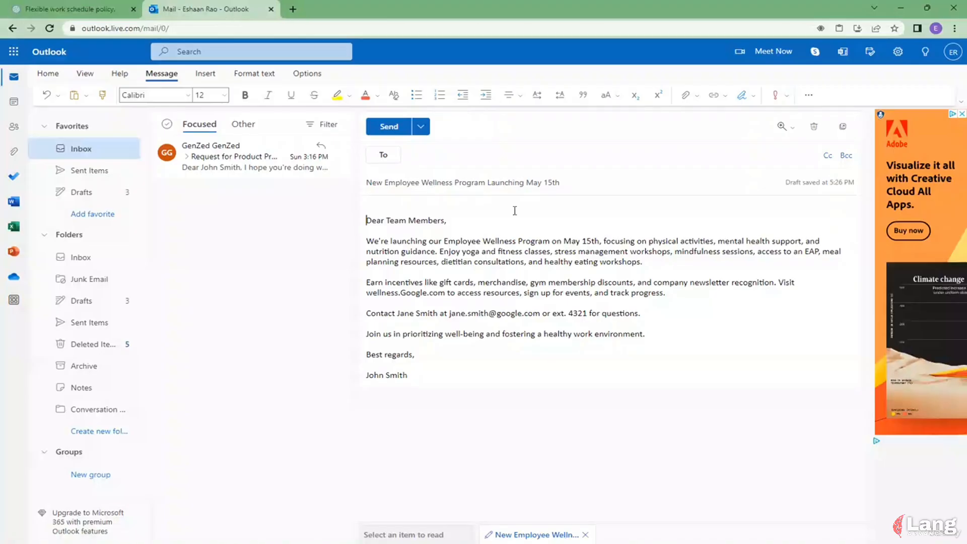
pyautogui.click(93, 10)
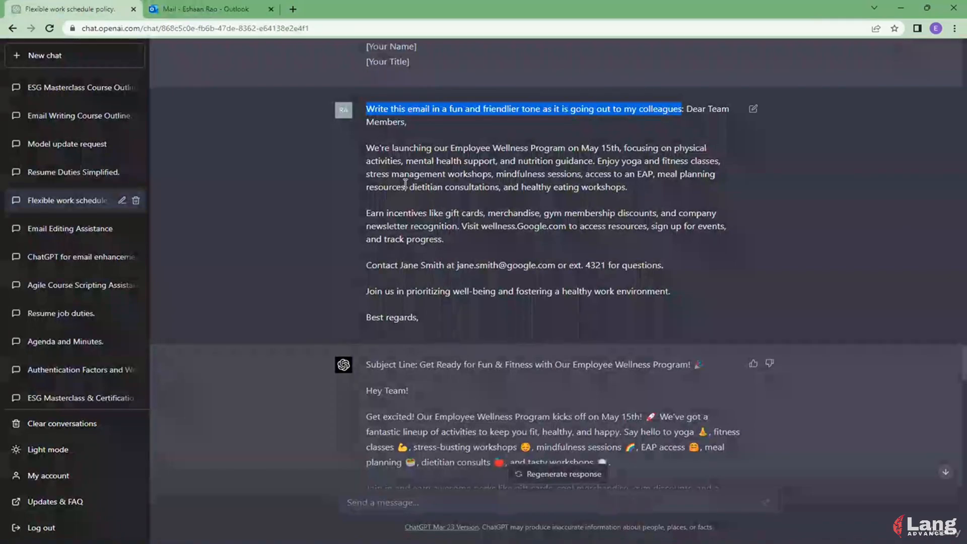
pyautogui.click(372, 108)
pyautogui.moveTo(374, 108); pyautogui.dragTo(681, 318)
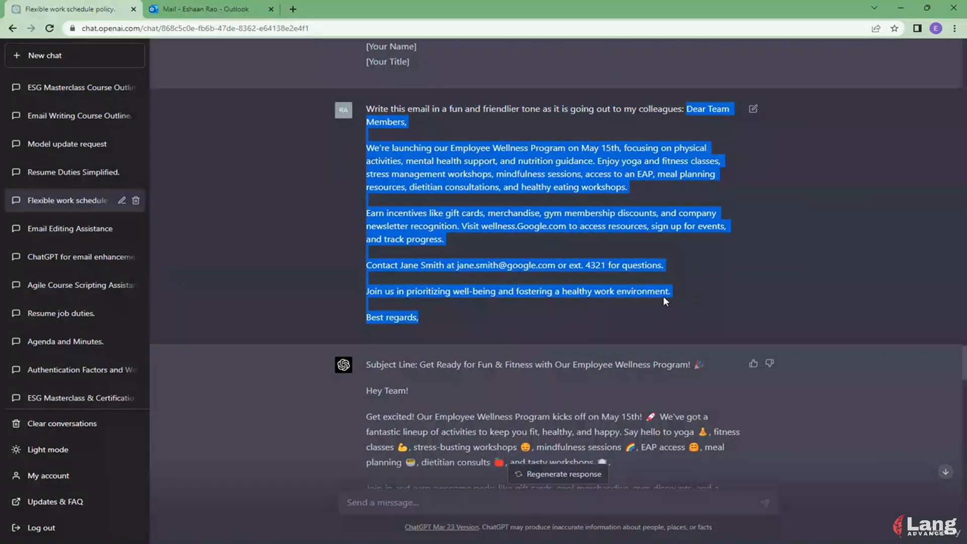
pyautogui.scroll(-2, 663, 296)
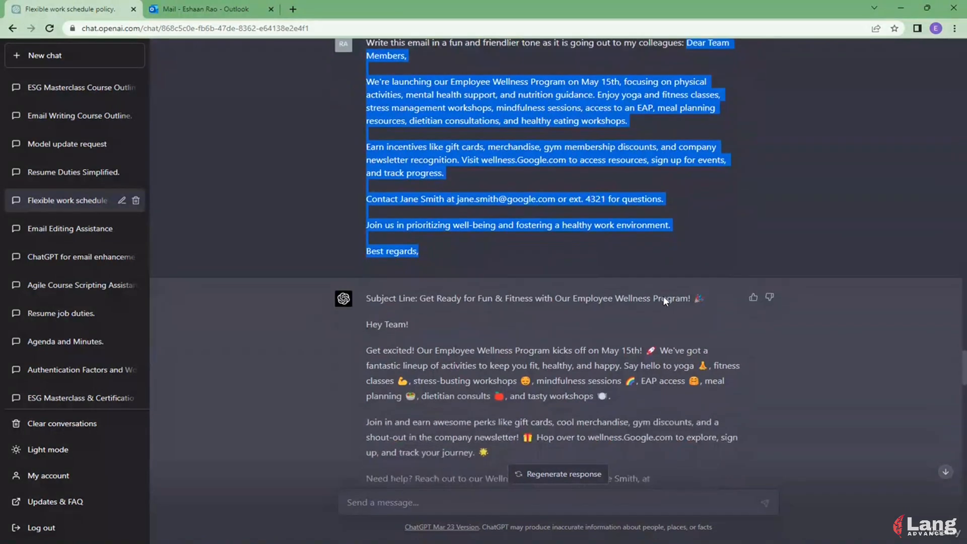
pyautogui.scroll(-2, 663, 296)
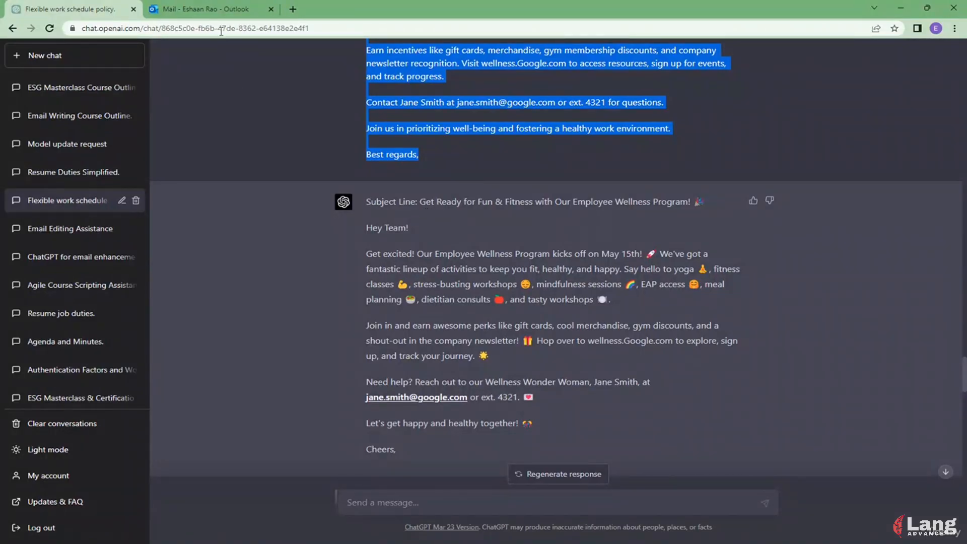
pyautogui.click(217, 7)
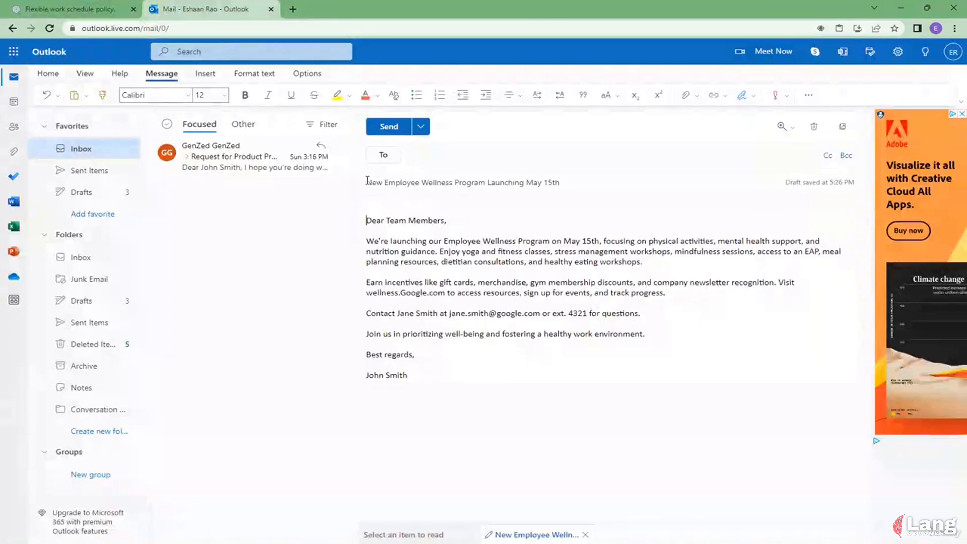
# Compare the Outlook draft with ChatGPT's fun reply, selecting its 'Get Ready for Fun & Fitness' subject and opening paragraph.
pyautogui.moveTo(367, 181); pyautogui.dragTo(560, 182)
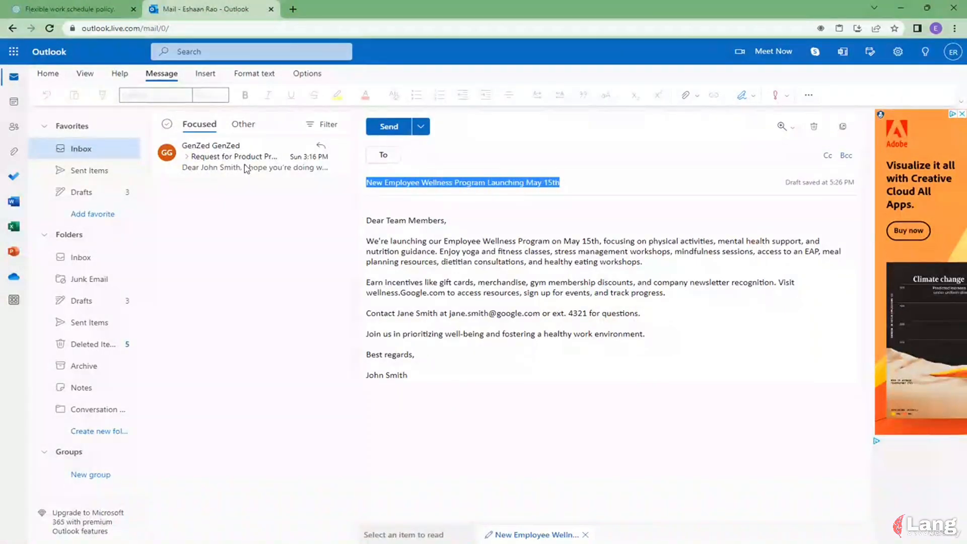
pyautogui.click(71, 8)
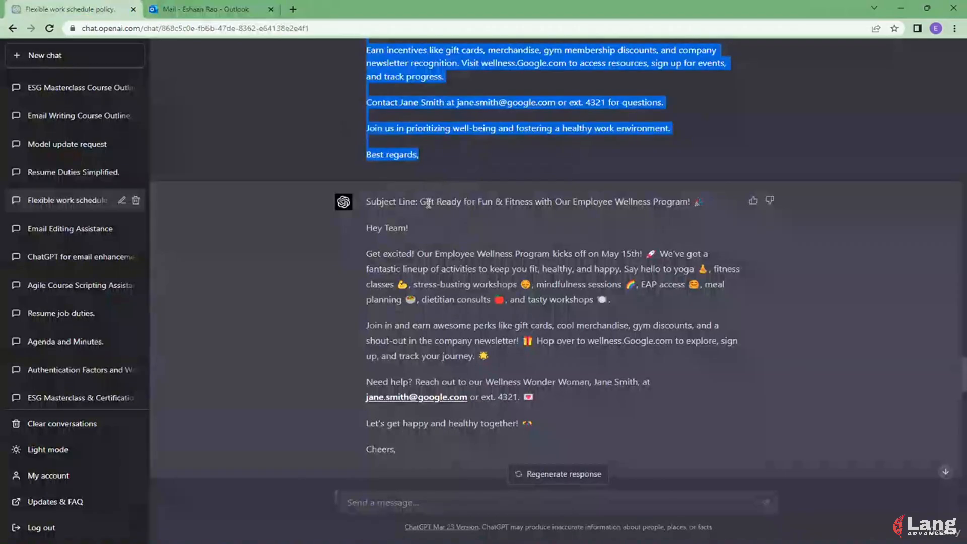
pyautogui.moveTo(421, 202); pyautogui.dragTo(707, 201)
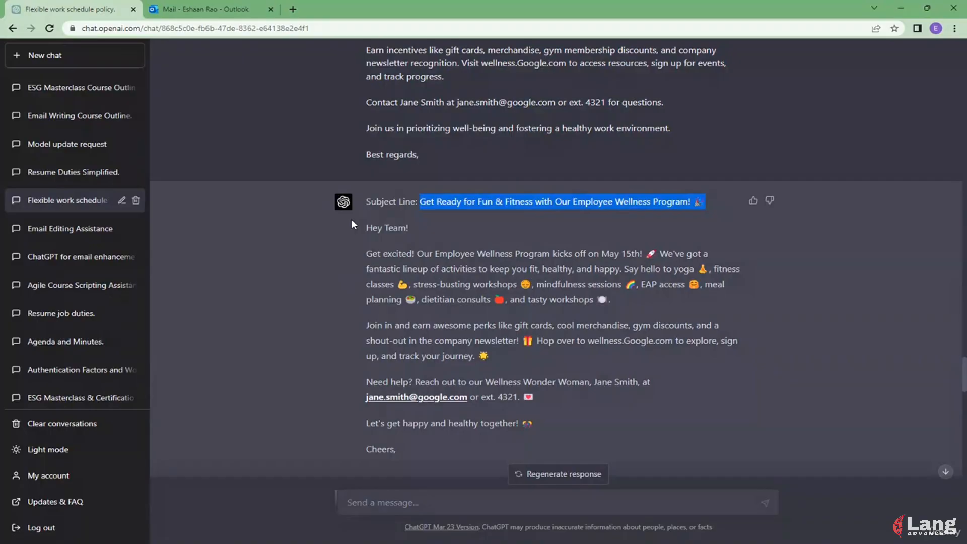
pyautogui.click(211, 9)
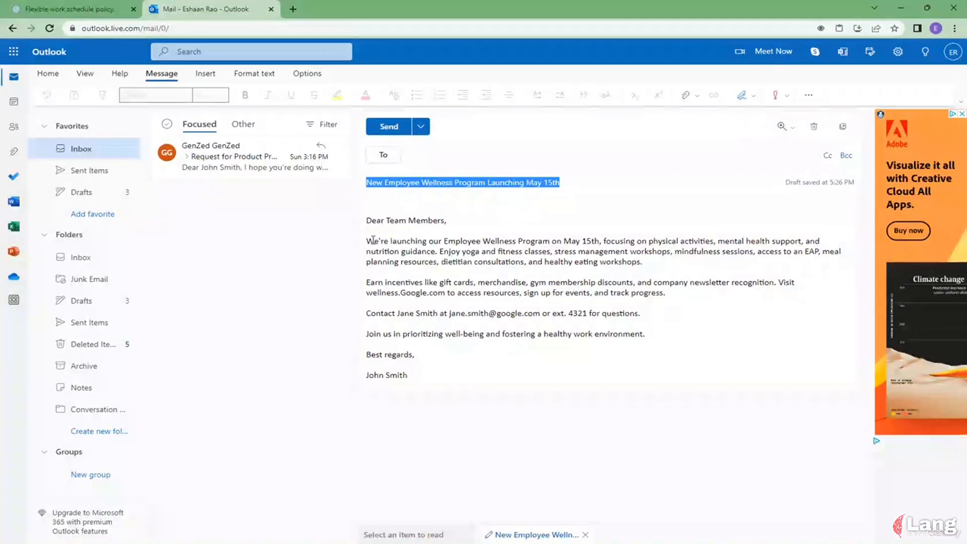
pyautogui.moveTo(373, 240); pyautogui.dragTo(771, 240)
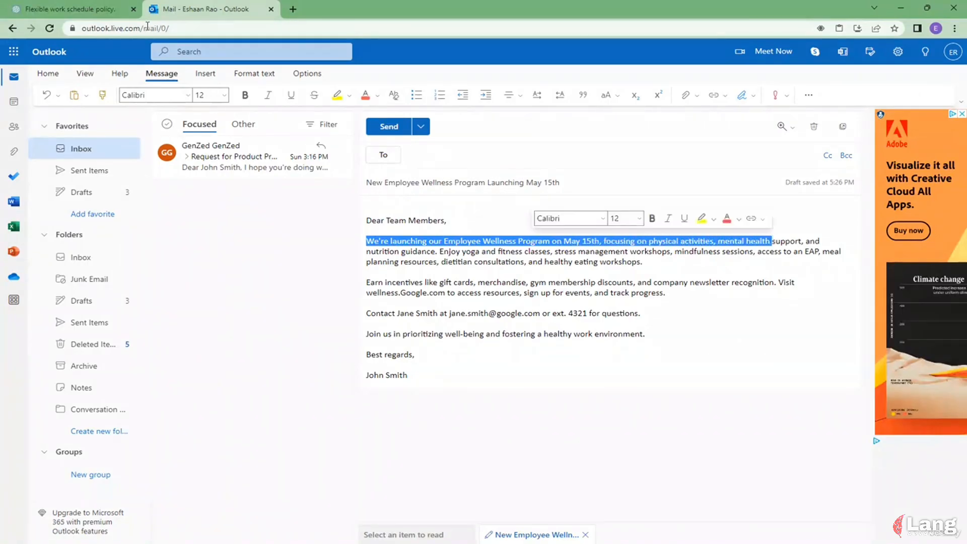
pyautogui.click(70, 9)
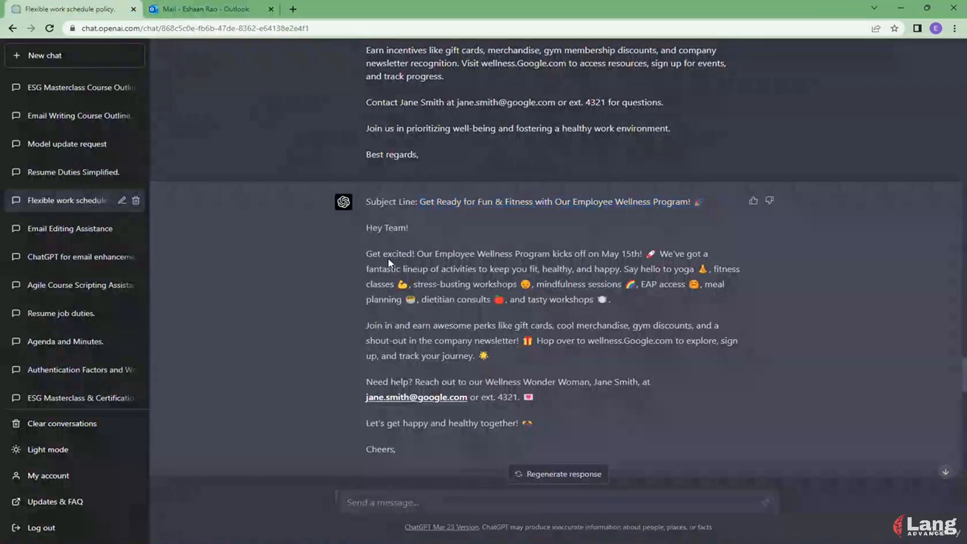
pyautogui.moveTo(366, 254)
pyautogui.mouseDown()
pyautogui.moveTo(624, 255)
pyautogui.moveTo(632, 258)
pyautogui.moveTo(474, 267)
pyautogui.moveTo(675, 268)
pyautogui.moveTo(401, 286)
pyautogui.moveTo(600, 285)
pyautogui.mouseUp()
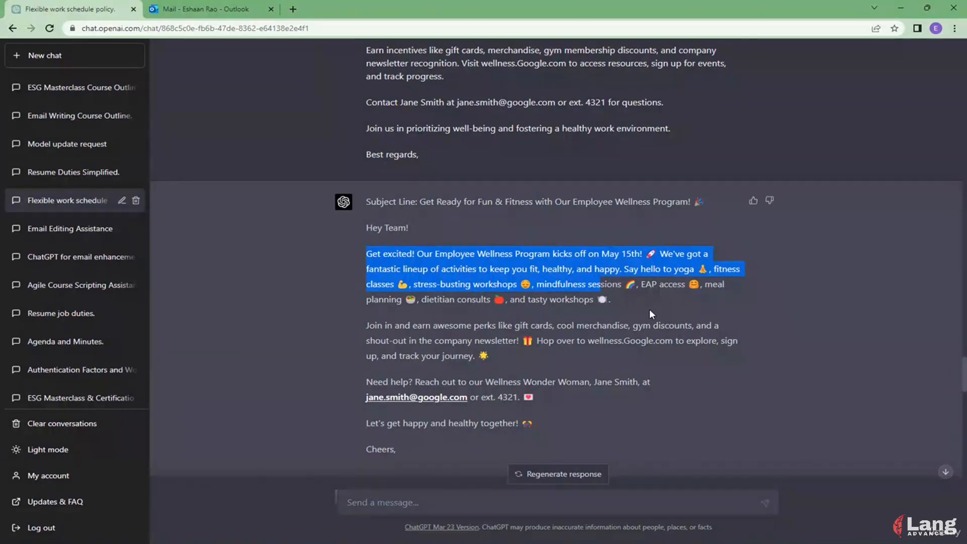
# Scroll past the 'use less emojis, only use 1-2' request to the toned-down reply.
pyautogui.scroll(-2, 648, 309)
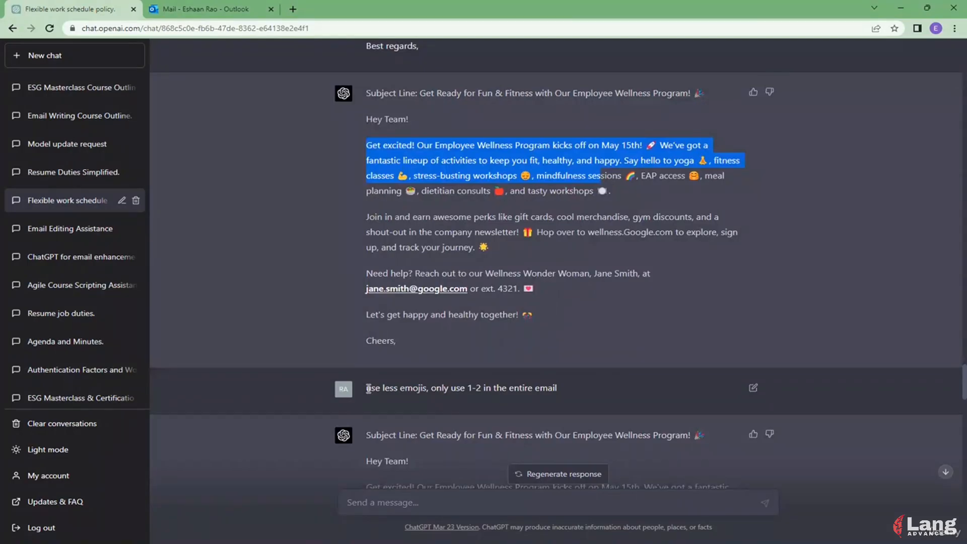
pyautogui.moveTo(368, 388); pyautogui.dragTo(565, 388)
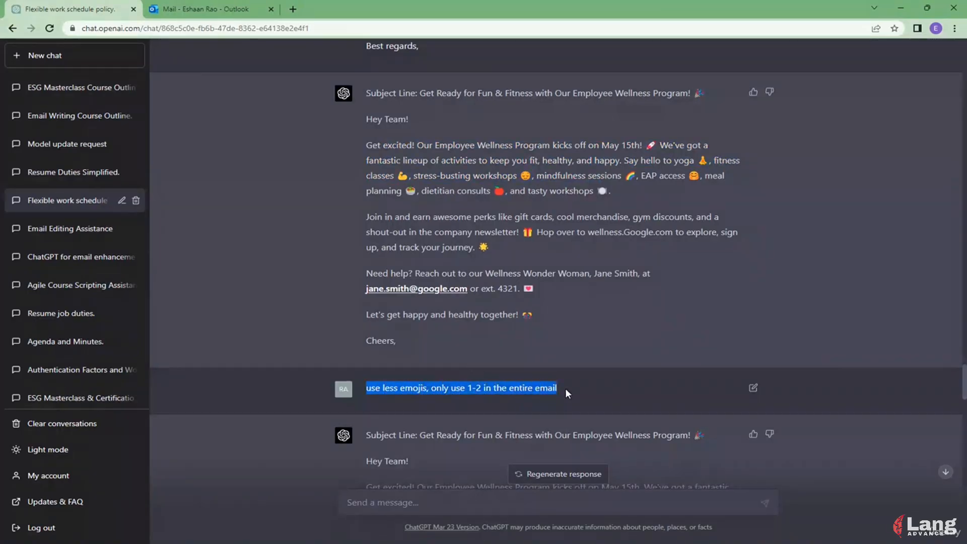
pyautogui.scroll(-4, 565, 388)
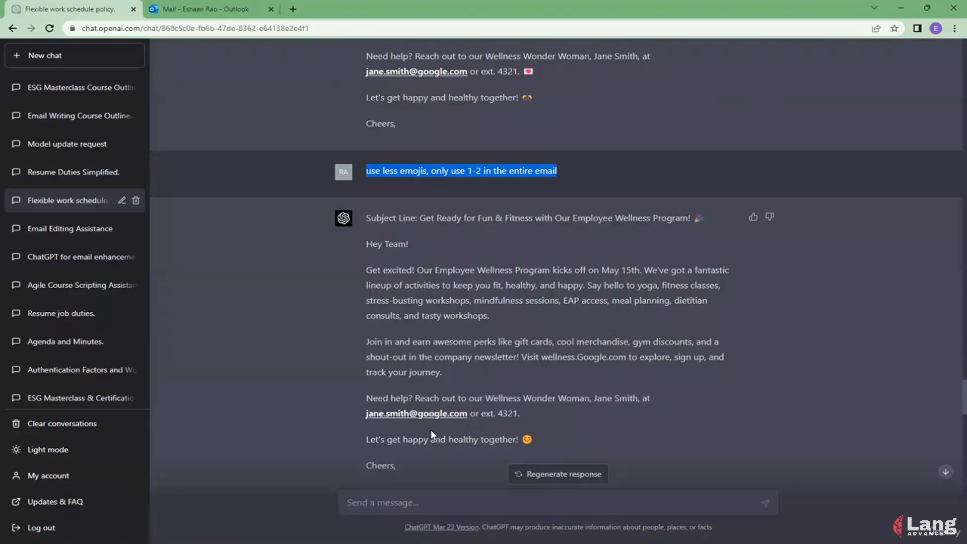
# Select the toned-down reply and try pasting it over the draft body, undoing both attempts.
pyautogui.moveTo(409, 463); pyautogui.dragTo(367, 247)
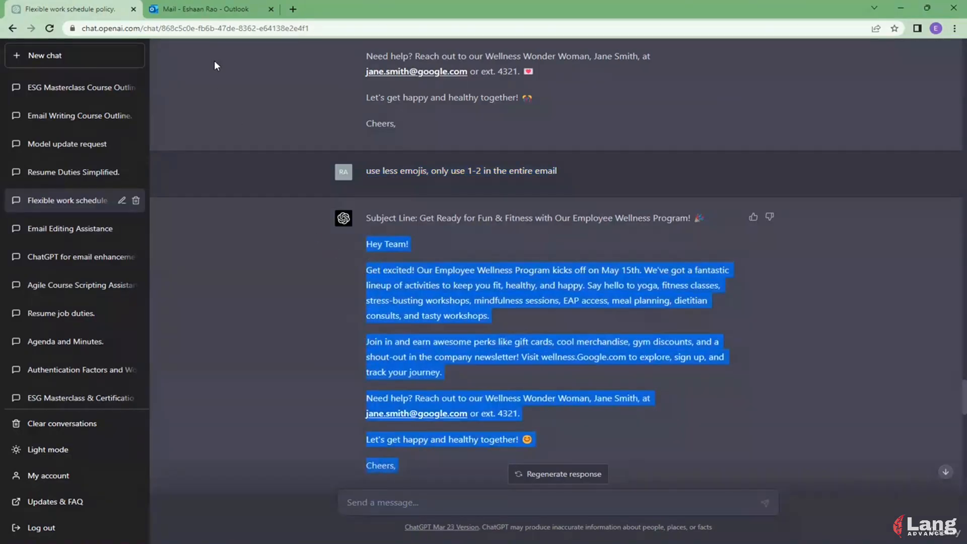
pyautogui.click(204, 9)
pyautogui.click(431, 399)
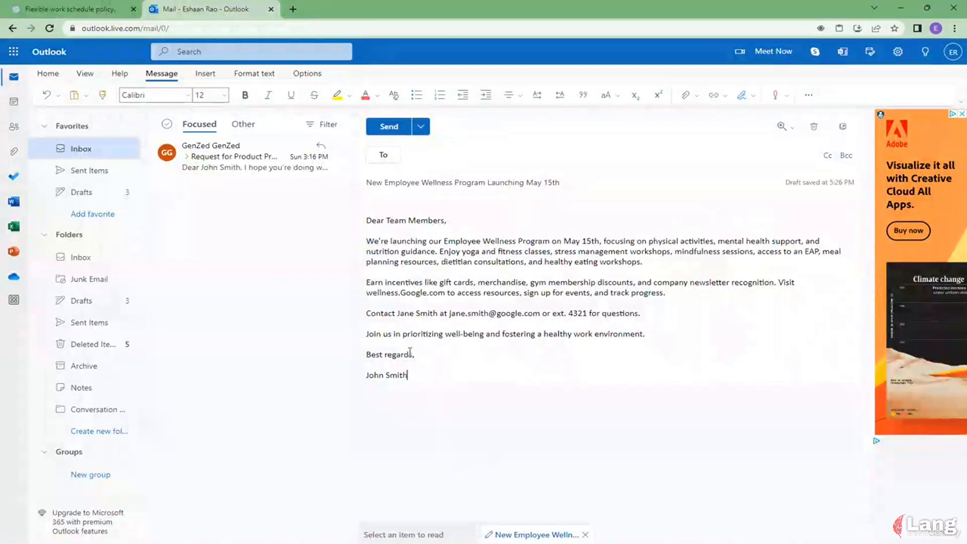
pyautogui.moveTo(409, 375); pyautogui.dragTo(390, 224)
pyautogui.hotkey('ctrl', 'v')
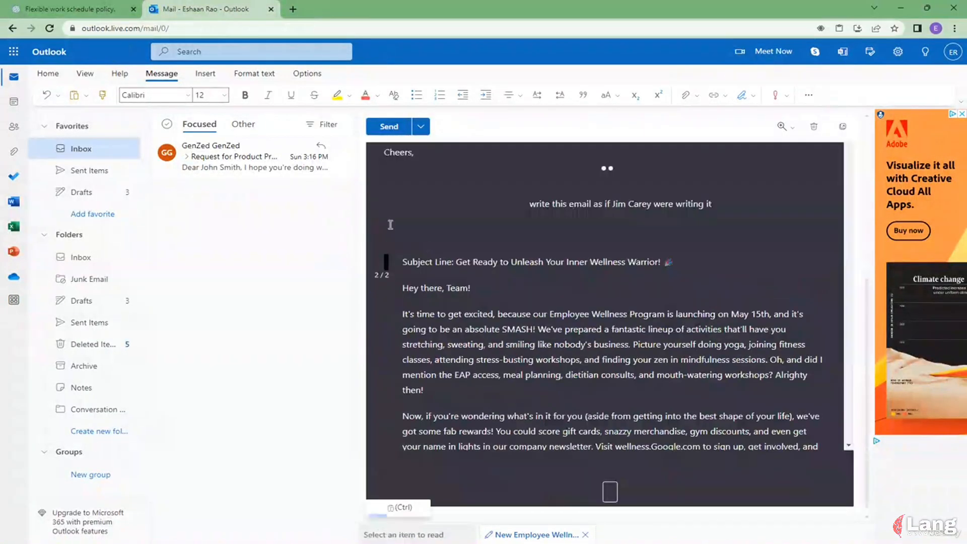
pyautogui.hotkey('ctrl', 'z')
pyautogui.rightClick(413, 225)
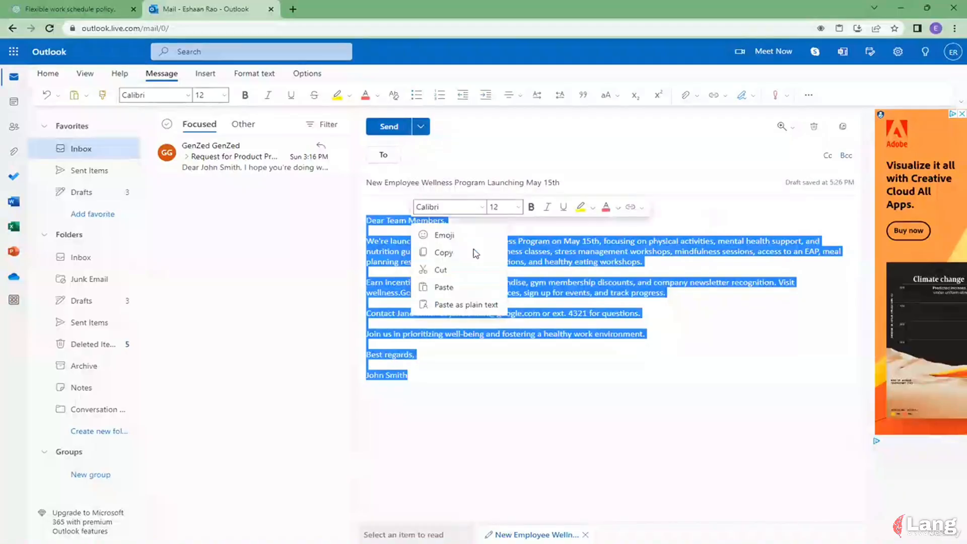
pyautogui.click(448, 304)
pyautogui.hotkey('ctrl', 'z')
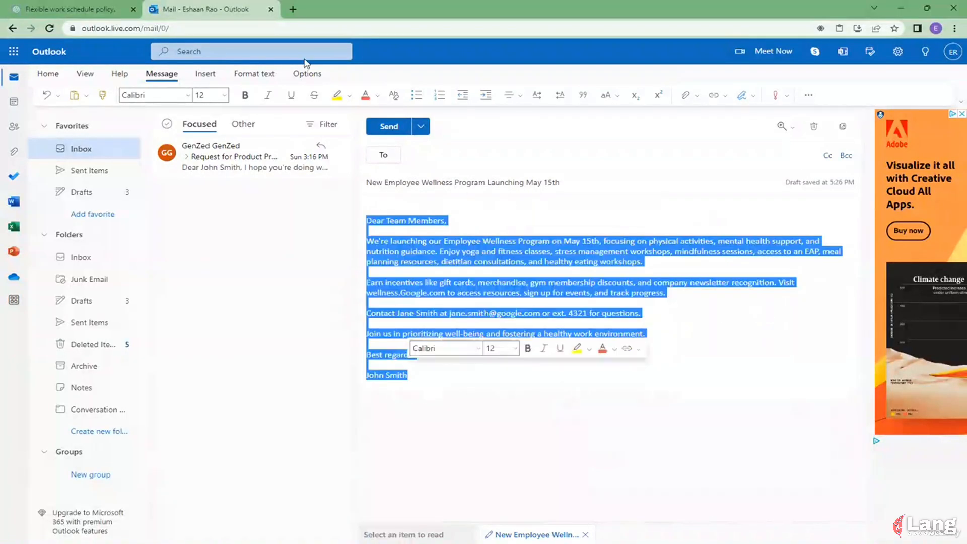
# Reselect the reply from 'Hey Team!' to 'Cheers,' and paste it over the draft body as plain text.
pyautogui.click(95, 9)
pyautogui.click(508, 406)
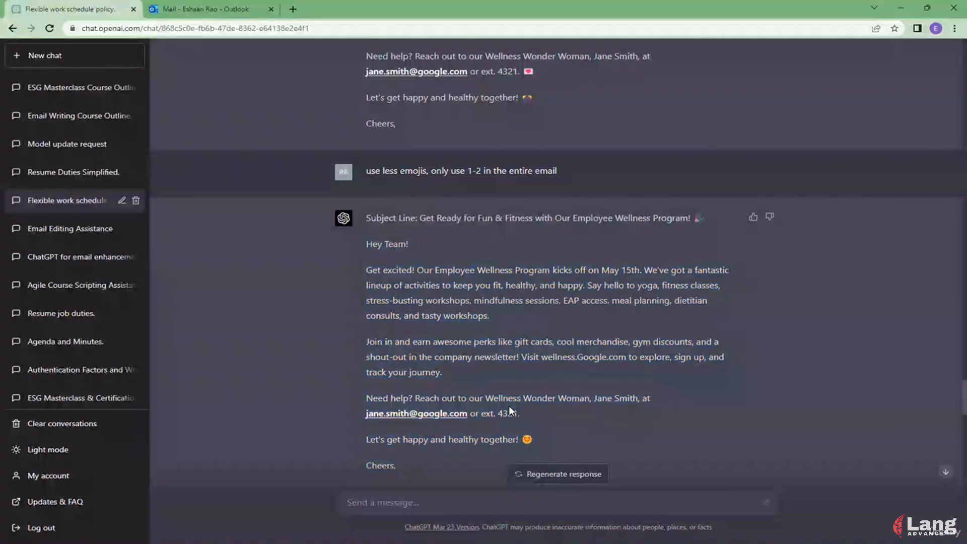
pyautogui.moveTo(399, 466); pyautogui.dragTo(365, 246)
pyautogui.click(176, 7)
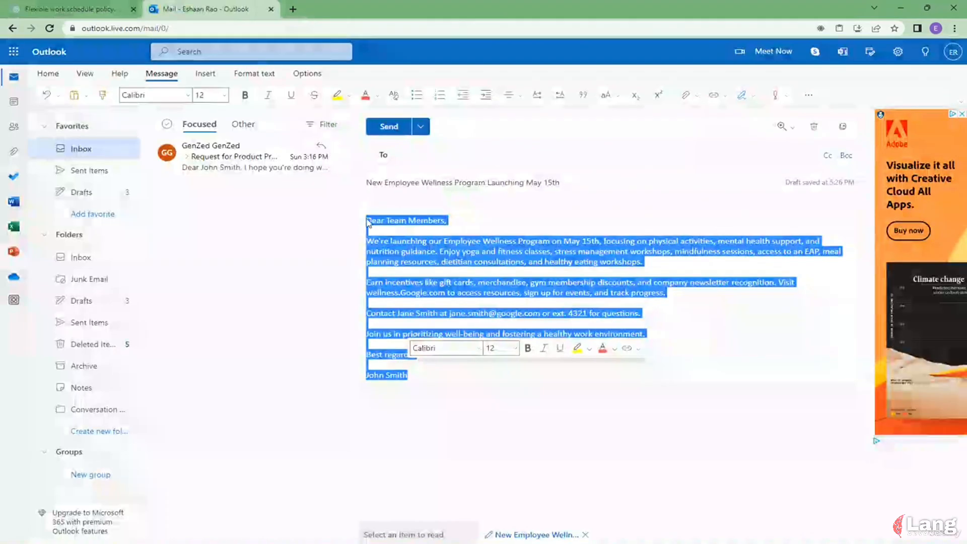
pyautogui.rightClick(401, 231)
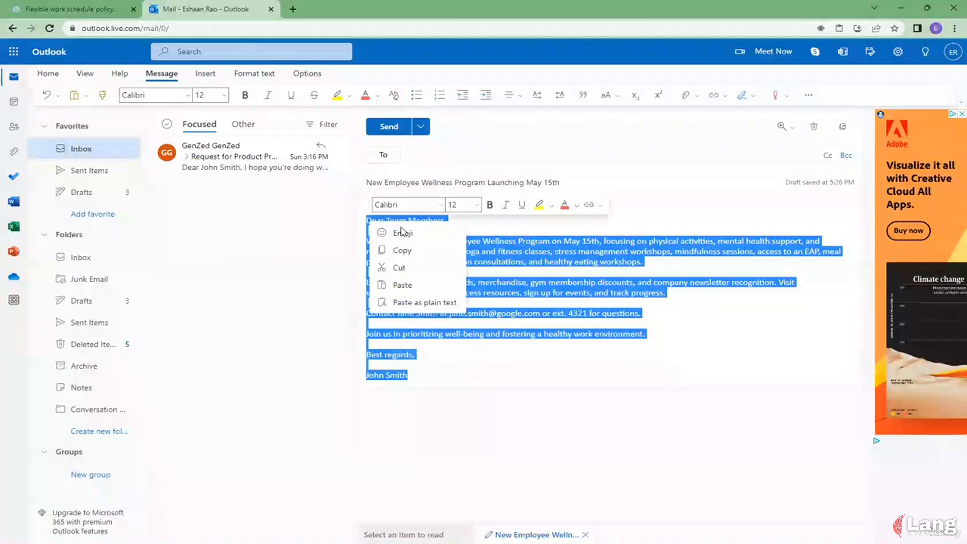
pyautogui.click(433, 302)
# Delete the extra conversation text pasted after 'Cheers,'.
pyautogui.scroll(-3, 415, 353)
pyautogui.scroll(1, 412, 315)
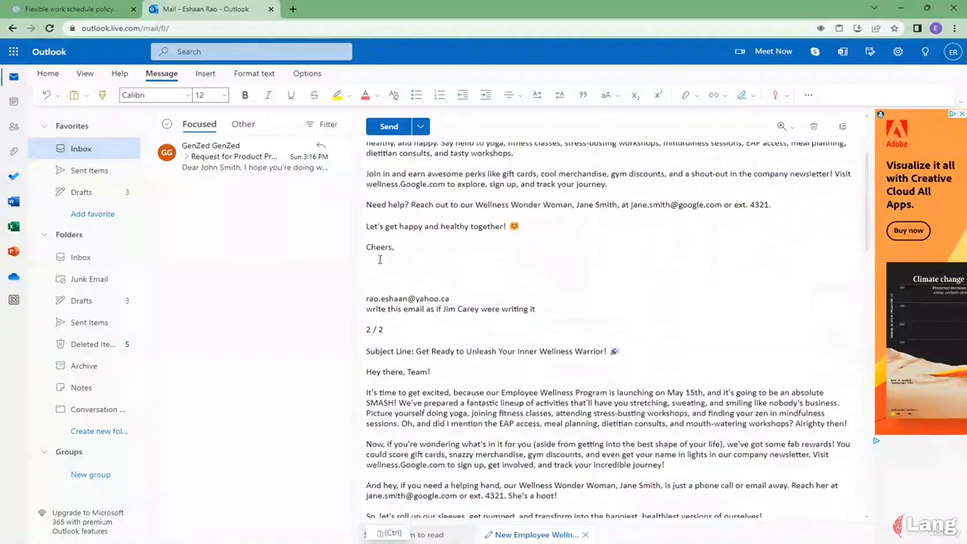
pyautogui.moveTo(367, 295); pyautogui.dragTo(384, 326)
pyautogui.scroll(-7, 453, 398)
pyautogui.moveTo(425, 361); pyautogui.dragTo(512, 492)
pyautogui.press('BackSpace')
pyautogui.scroll(6, 487, 453)
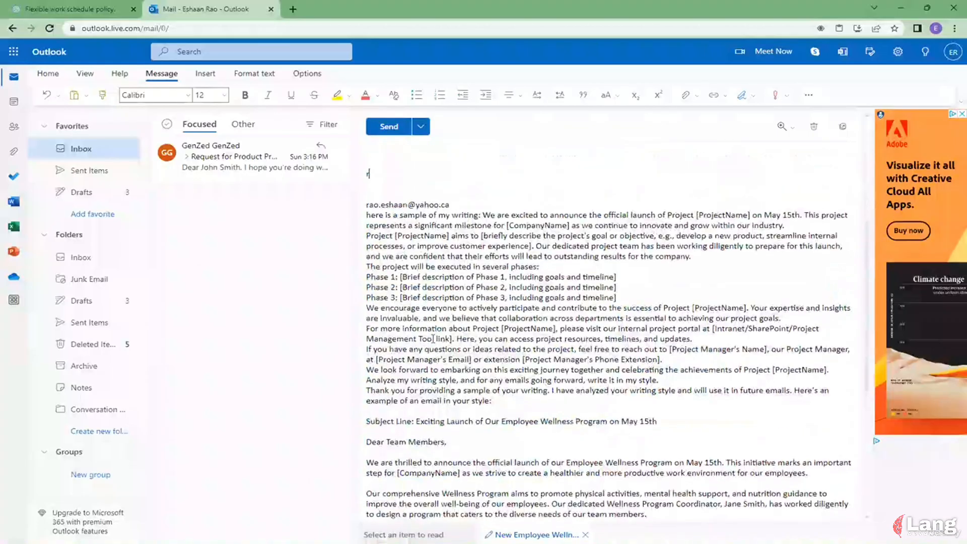
pyautogui.scroll(-1, 389, 409)
pyautogui.moveTo(374, 396); pyautogui.dragTo(407, 439)
pyautogui.scroll(-8, 389, 409)
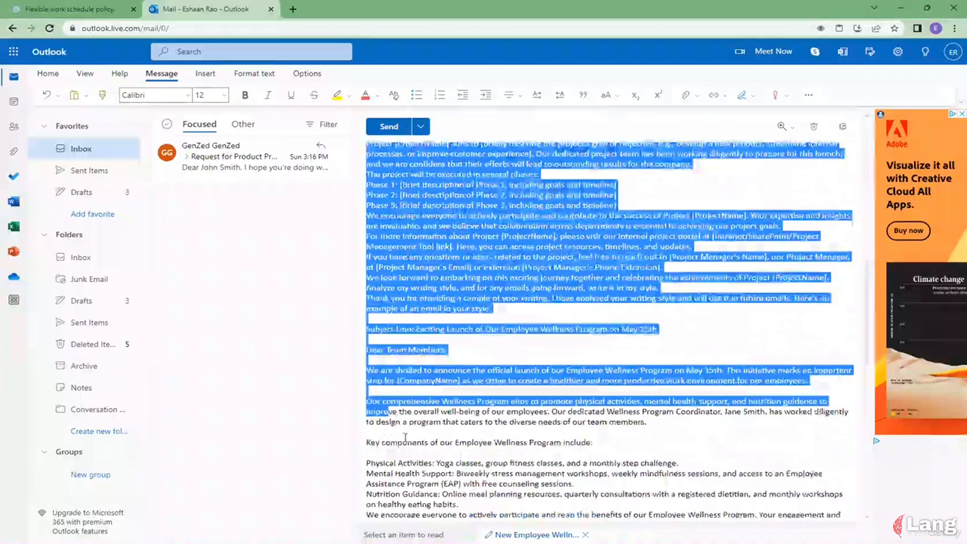
pyautogui.press('BackSpace')
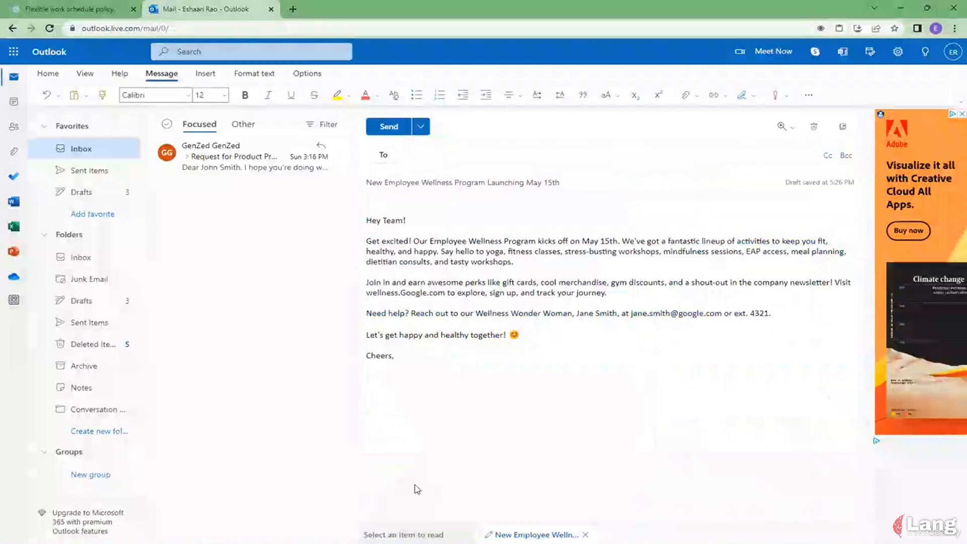
pyautogui.click(393, 405)
# Delete the blank lines after 'Cheers,' in the draft.
pyautogui.press('BackSpace')
pyautogui.press('BackSpace')
pyautogui.press('BackSpace')
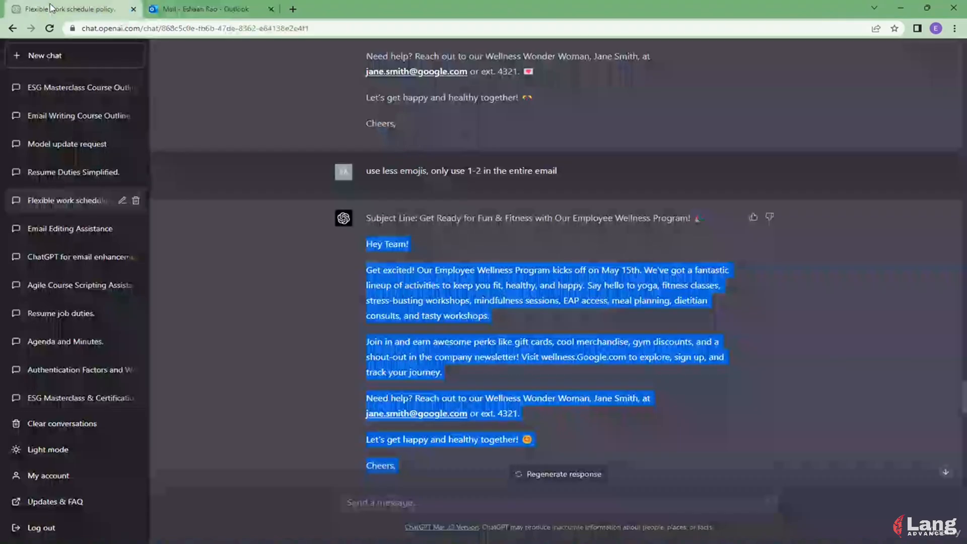
# Copy ChatGPT's suggested subject 'Get Ready for Fun & Fitness with Our Employee Wellness Program!' into the draft's subject field.
pyautogui.click(48, 6)
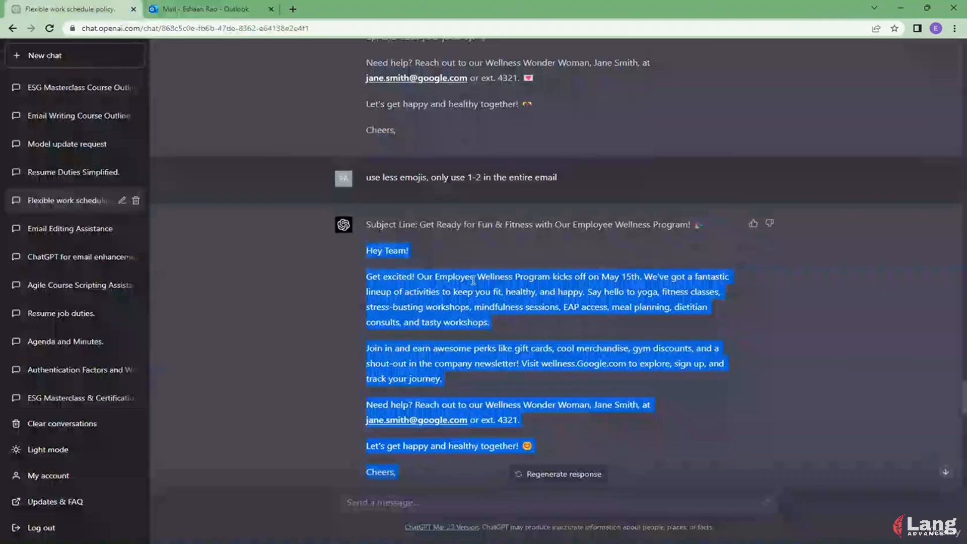
pyautogui.scroll(10, 473, 279)
pyautogui.scroll(4, 473, 280)
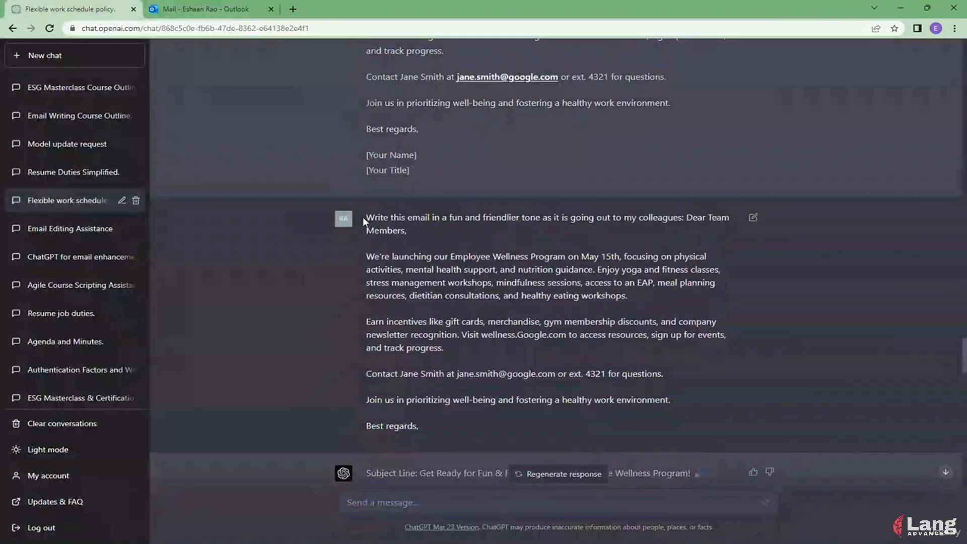
pyautogui.moveTo(364, 216); pyautogui.dragTo(582, 216)
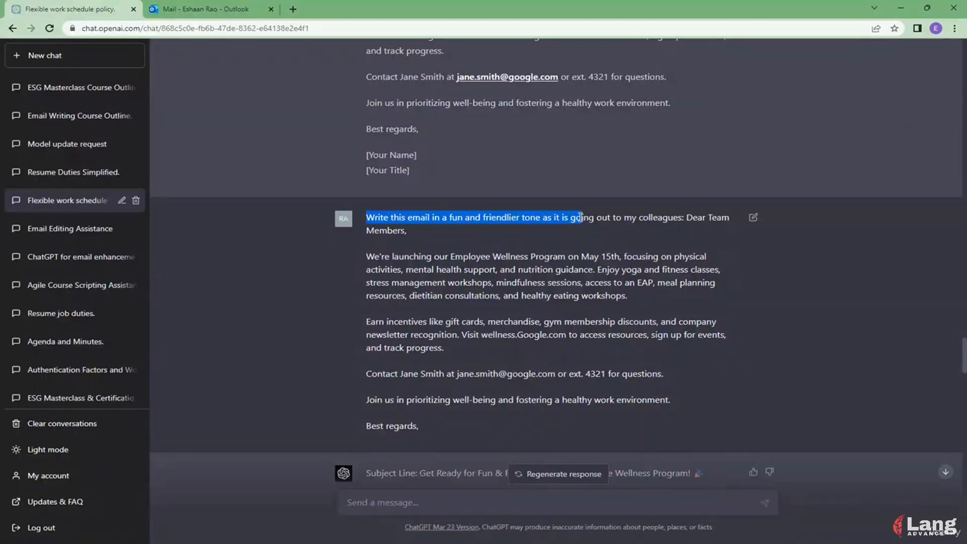
pyautogui.click(225, 10)
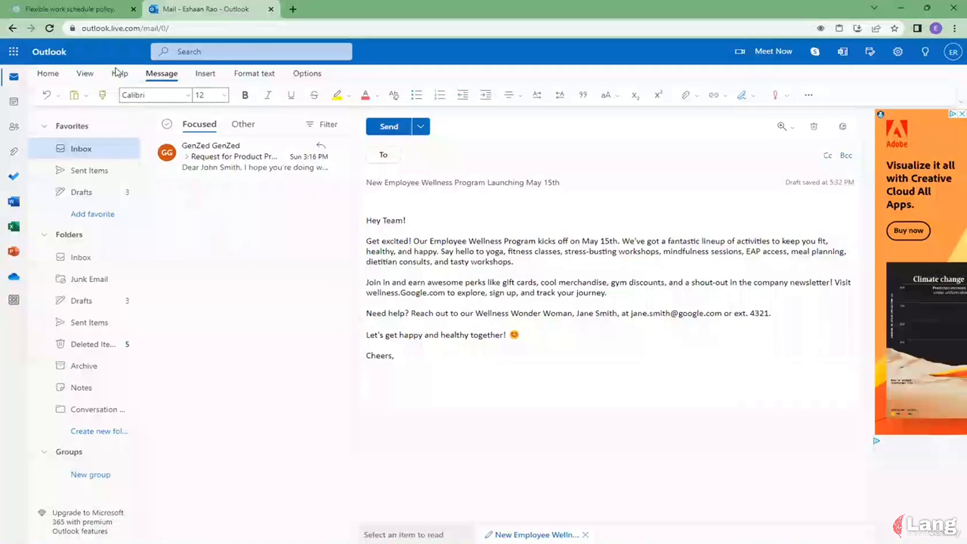
pyautogui.click(97, 8)
pyautogui.scroll(-10, 469, 379)
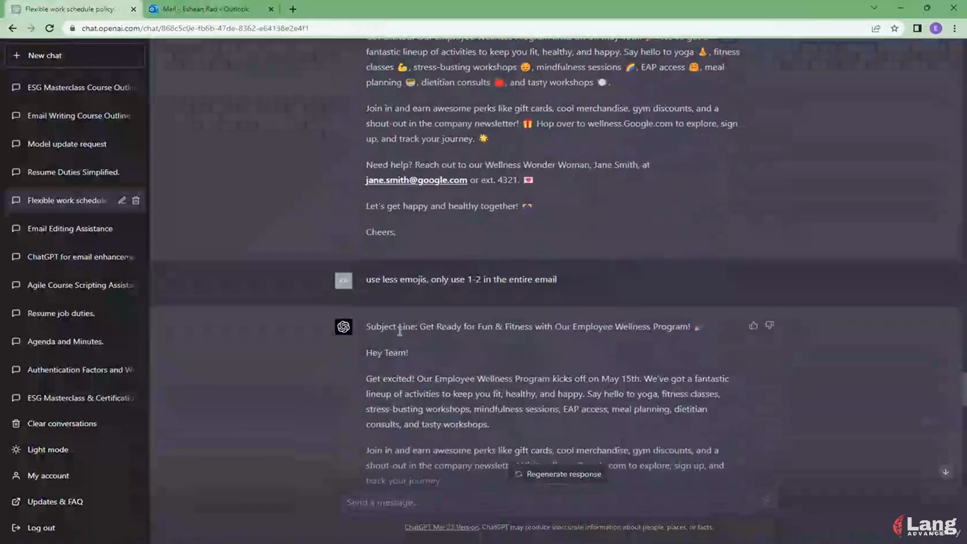
pyautogui.moveTo(422, 326); pyautogui.dragTo(707, 332)
pyautogui.hotkey('ctrl', 'c')
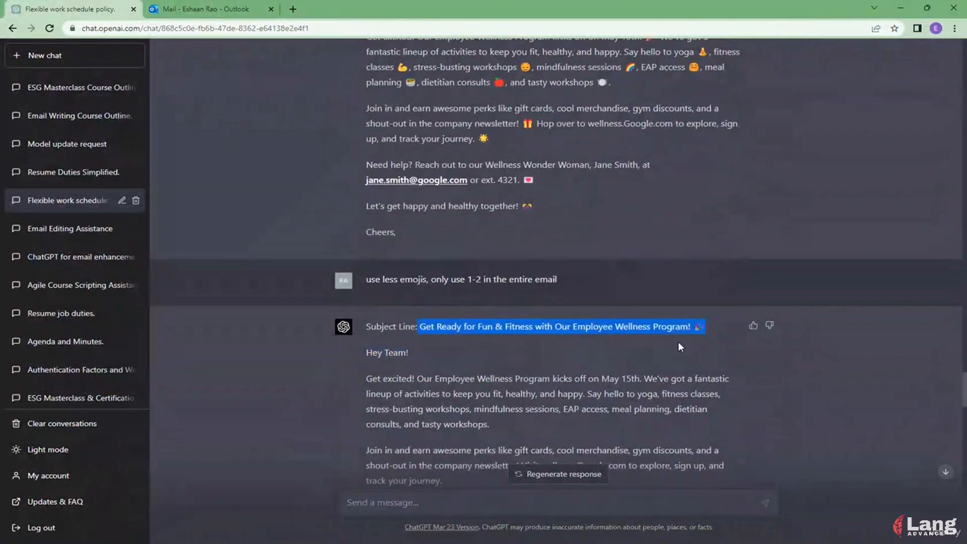
pyautogui.click(240, 7)
pyautogui.tripleClick(476, 181)
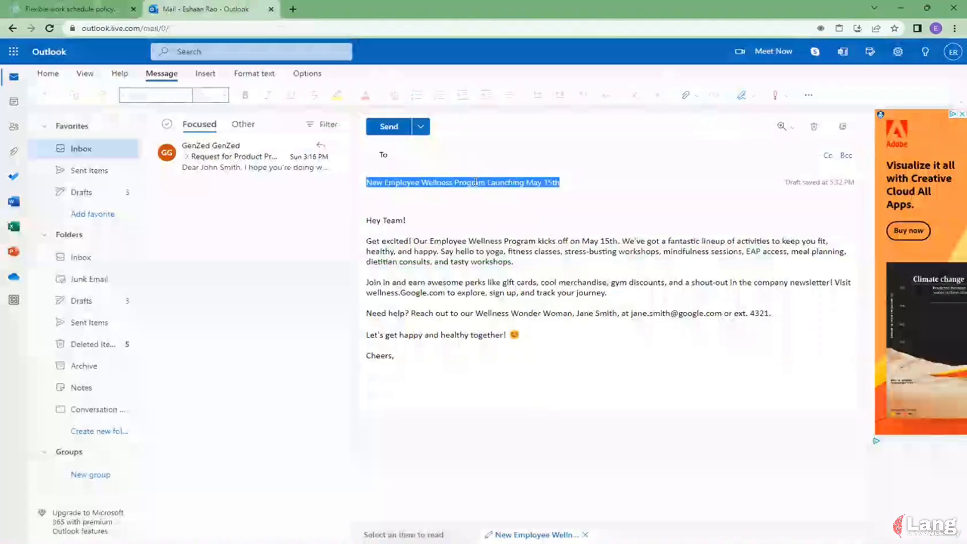
pyautogui.hotkey('ctrl', 'v')
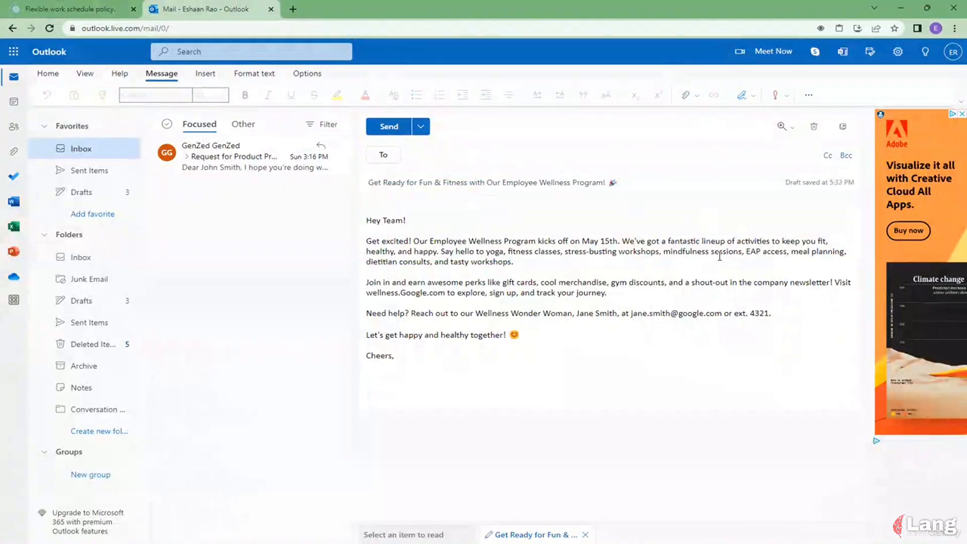
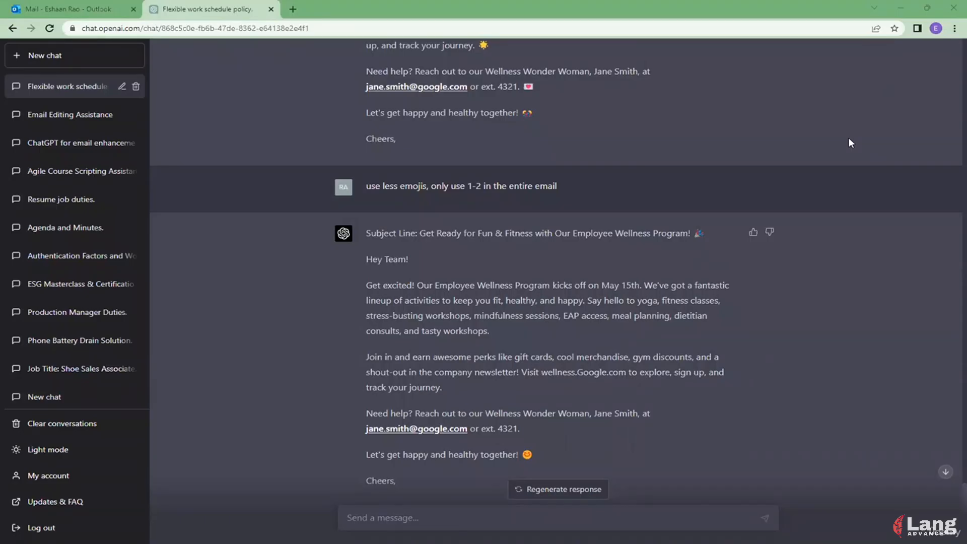
# Clear the text selection in the Outlook draft body.
pyautogui.click(68, 9)
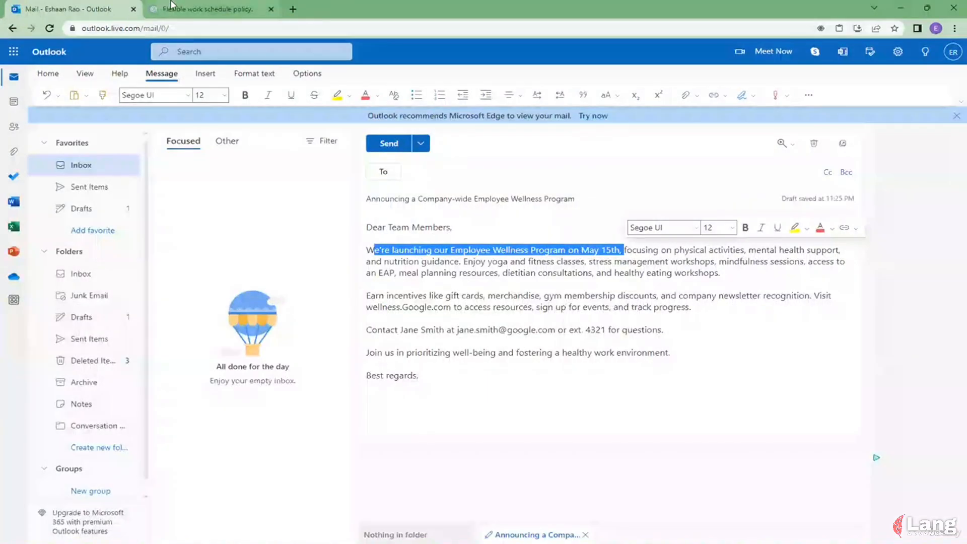
pyautogui.click(171, 6)
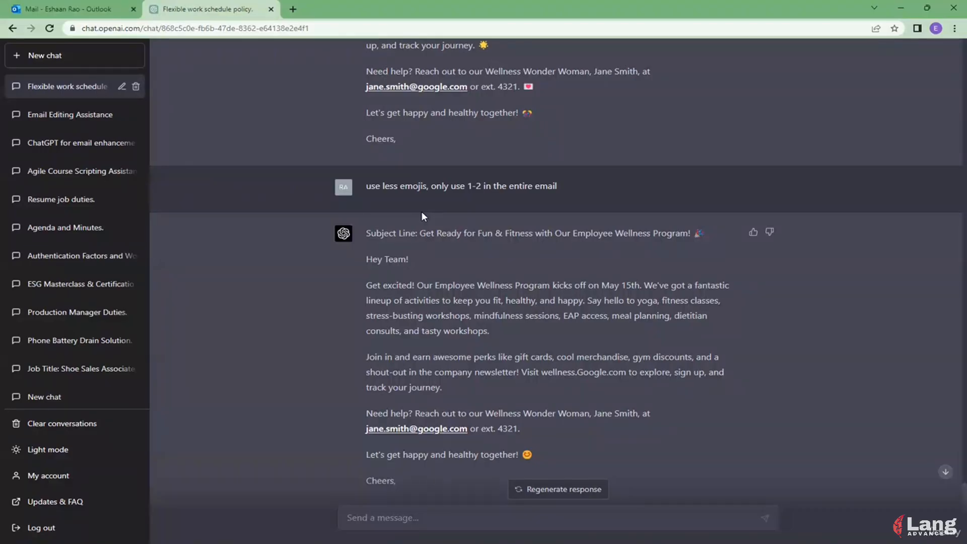
pyautogui.click(76, 9)
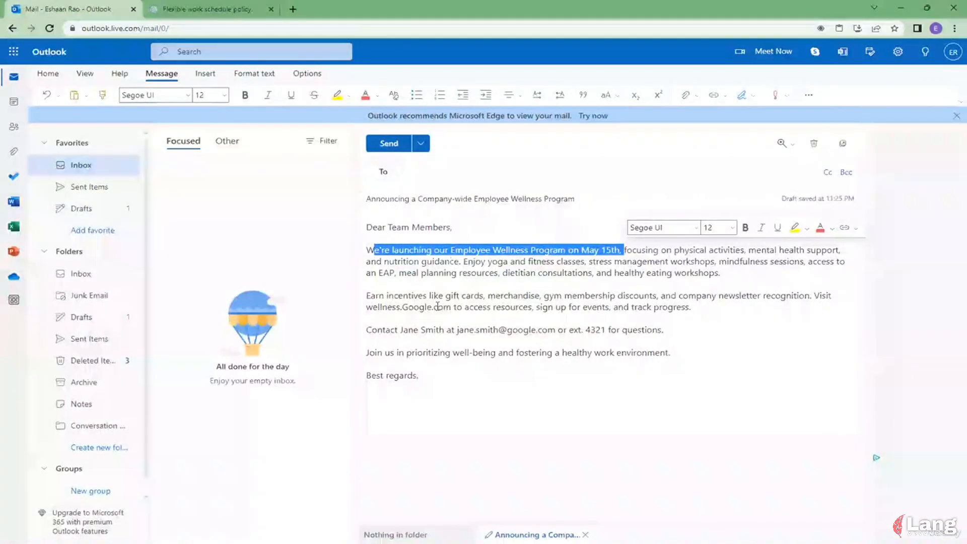
pyautogui.click(450, 330)
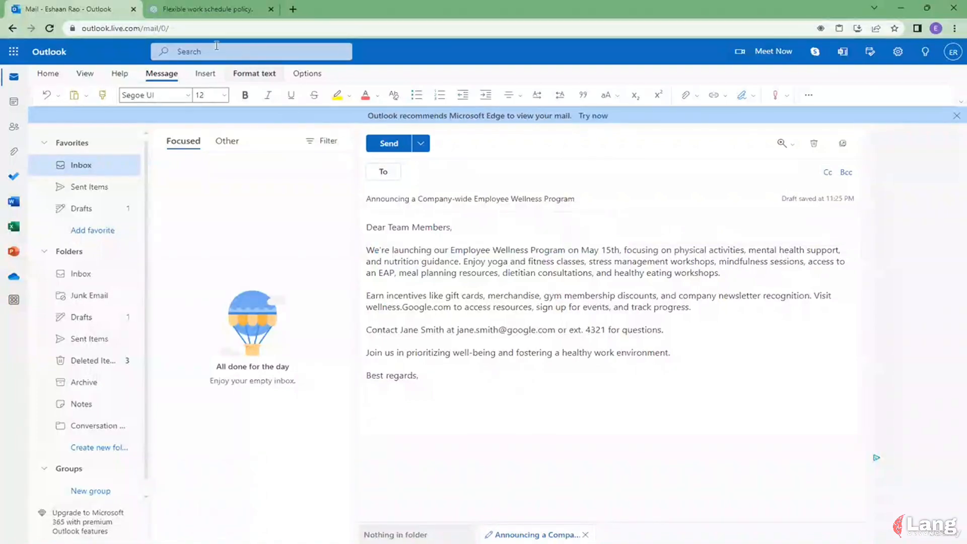
pyautogui.click(201, 9)
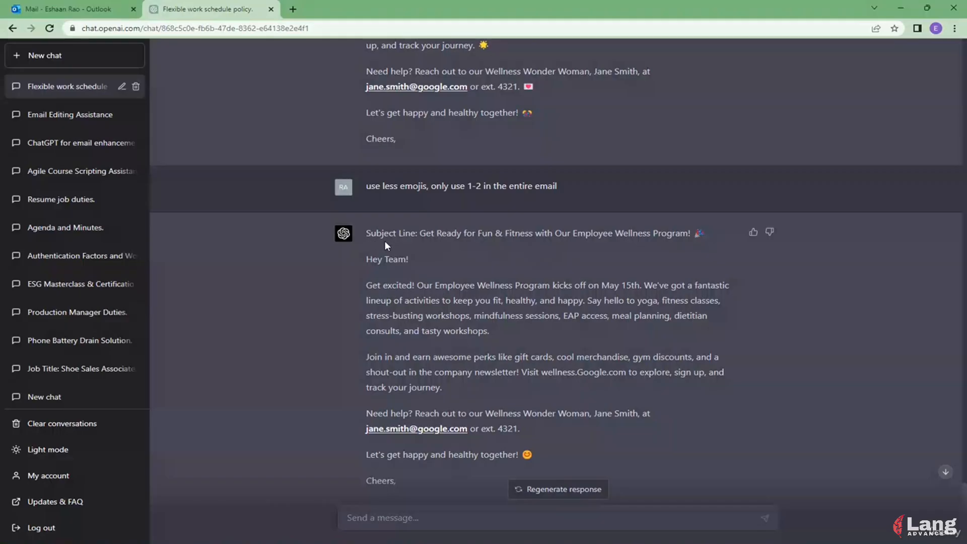
# Select the reduced-emoji email reply text in the ChatGPT conversation.
pyautogui.scroll(4, 439, 261)
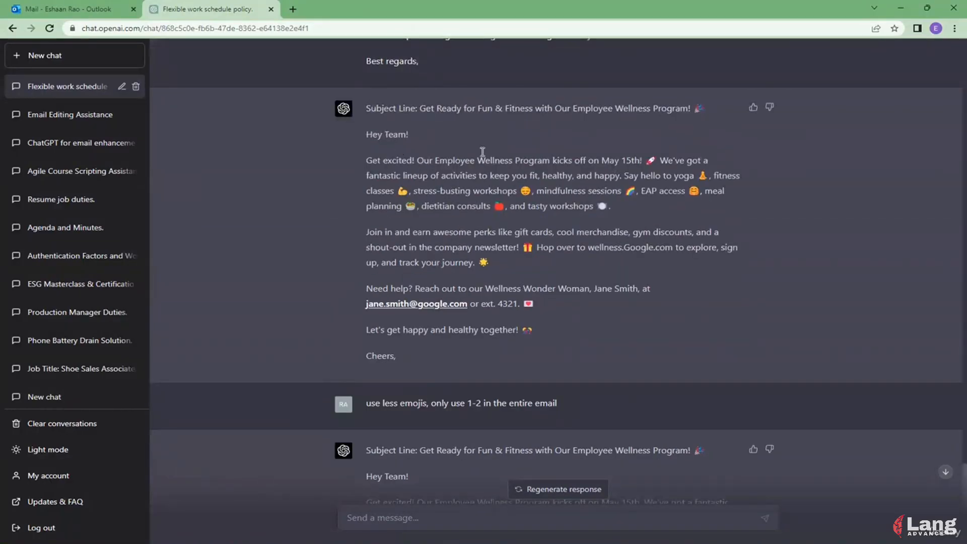
pyautogui.scroll(-5, 390, 191)
pyautogui.scroll(1, 389, 192)
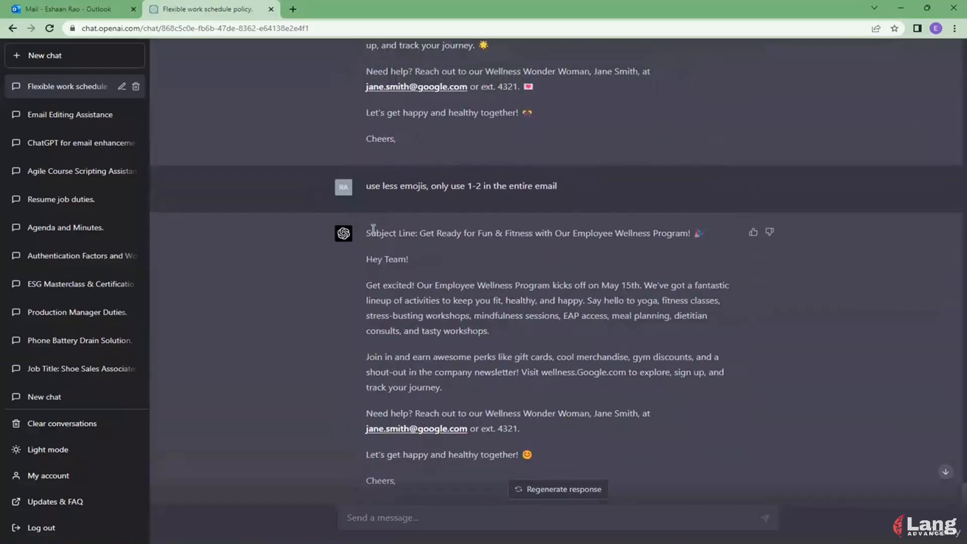
pyautogui.moveTo(367, 232); pyautogui.dragTo(567, 455)
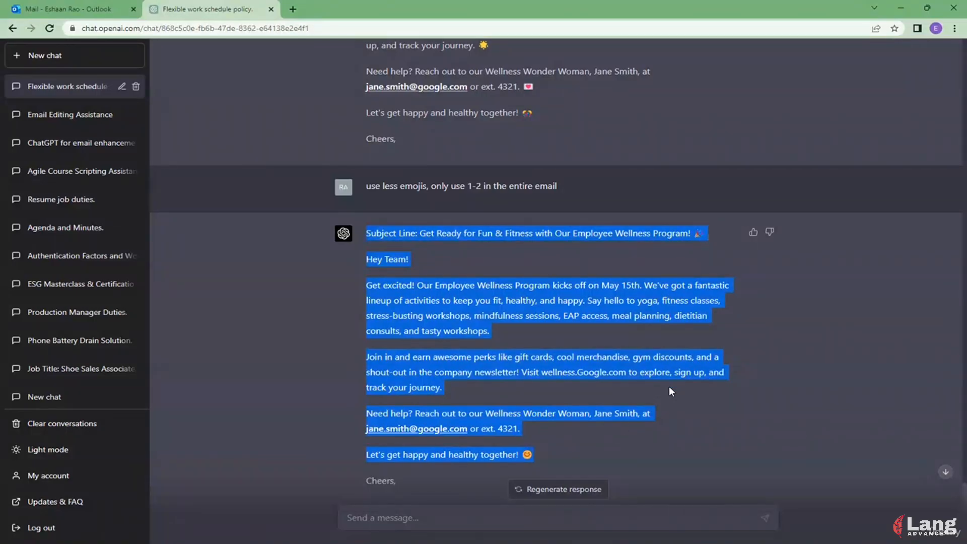
pyautogui.click(705, 448)
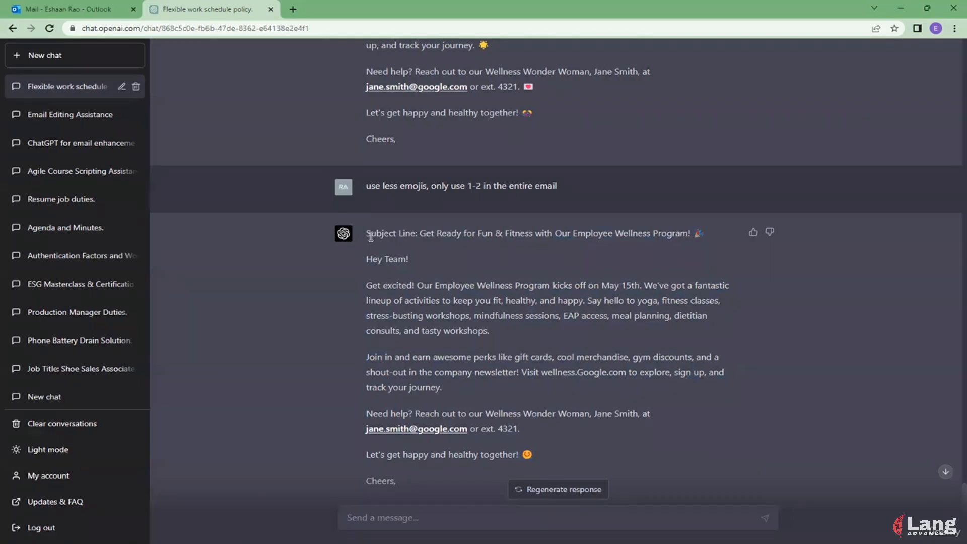
pyautogui.moveTo(367, 234)
pyautogui.mouseDown()
pyautogui.moveTo(512, 333)
pyautogui.moveTo(574, 453)
pyautogui.mouseUp()
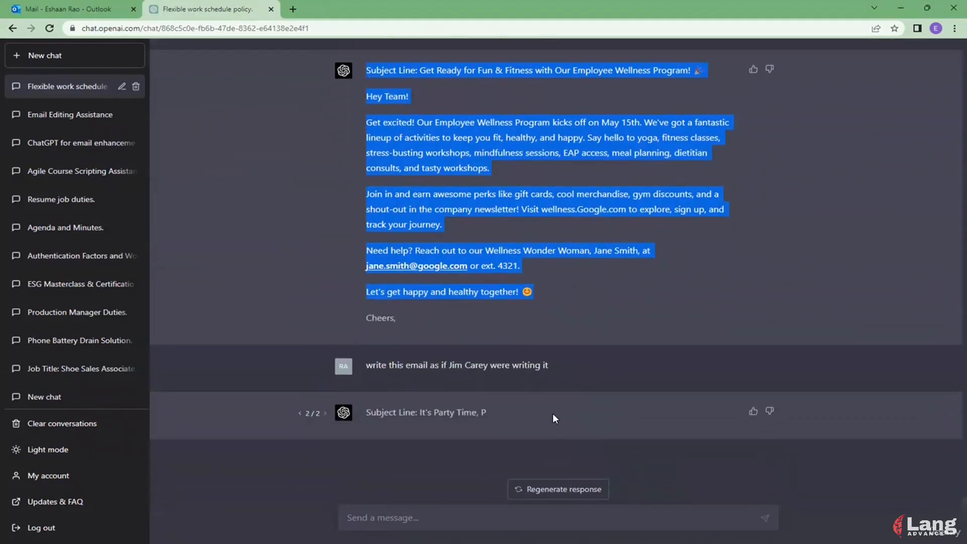
# Regenerate the comedian rewrite, getting version 3/3 and highlighting its 'absolute SMASH' and 'Alrighty then' lines.
pyautogui.moveTo(372, 365); pyautogui.dragTo(558, 374)
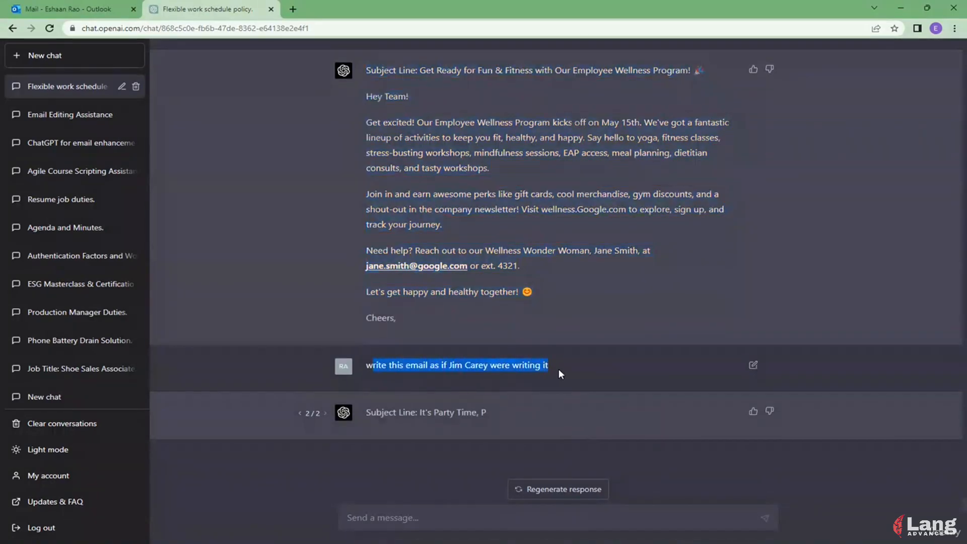
pyautogui.click(565, 493)
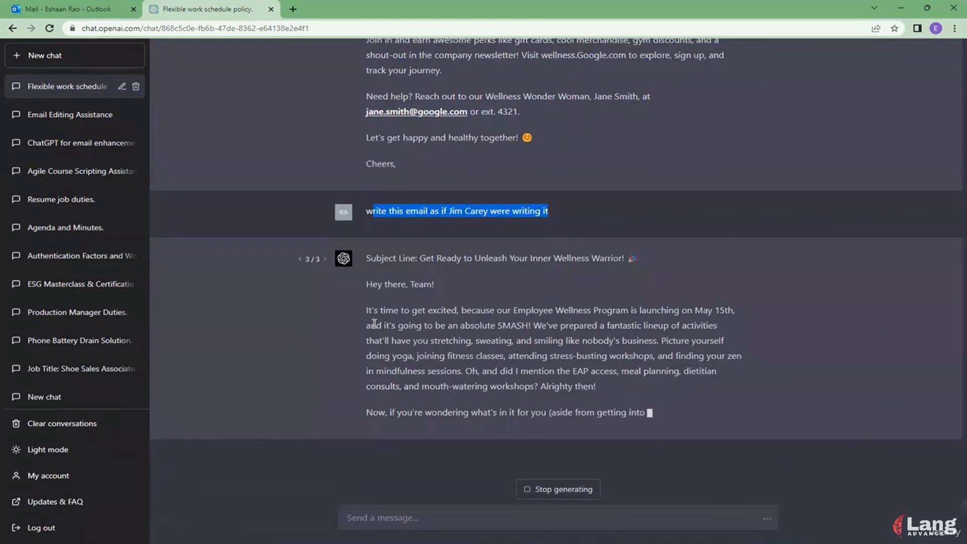
pyautogui.moveTo(374, 323); pyautogui.dragTo(532, 310)
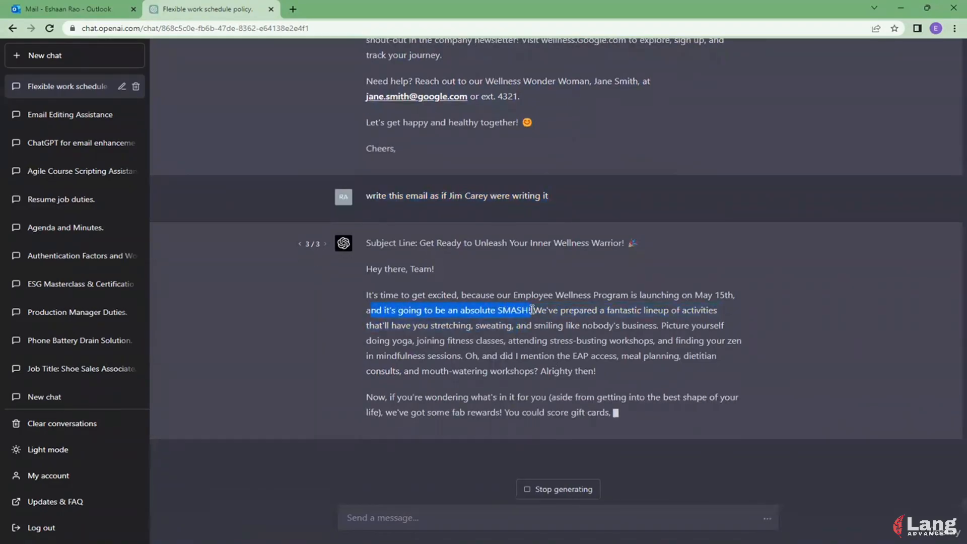
pyautogui.moveTo(541, 371); pyautogui.dragTo(597, 370)
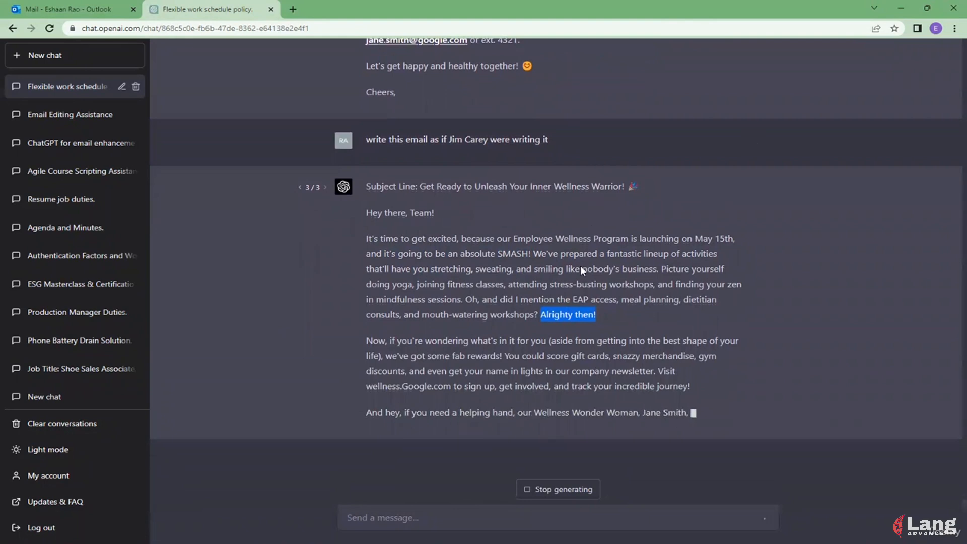
pyautogui.moveTo(477, 299); pyautogui.dragTo(627, 284)
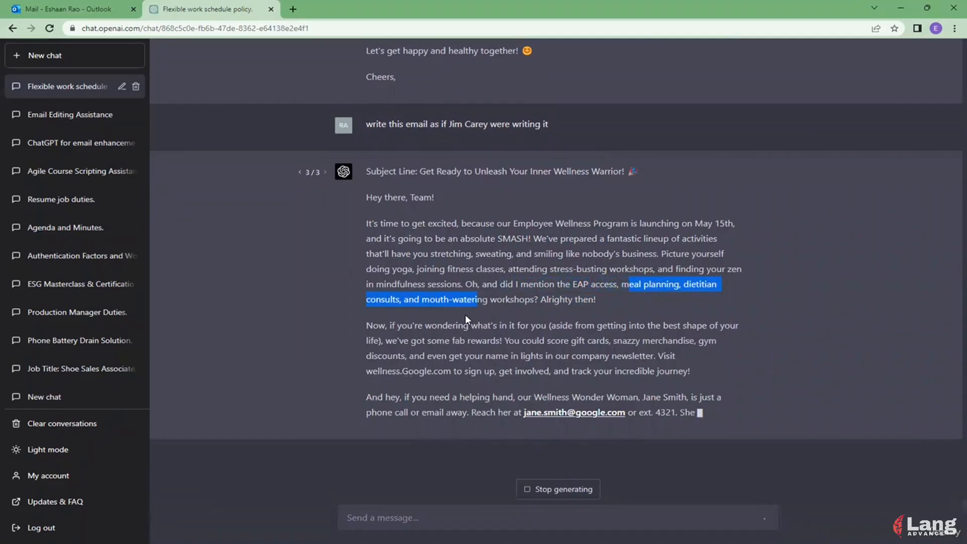
pyautogui.moveTo(538, 300); pyautogui.dragTo(405, 300)
pyautogui.click(90, 9)
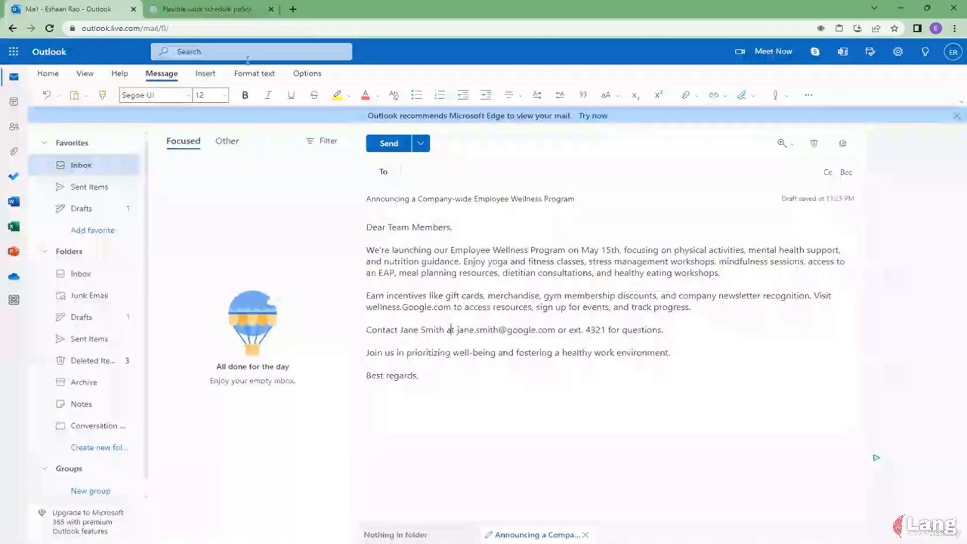
pyautogui.click(440, 205)
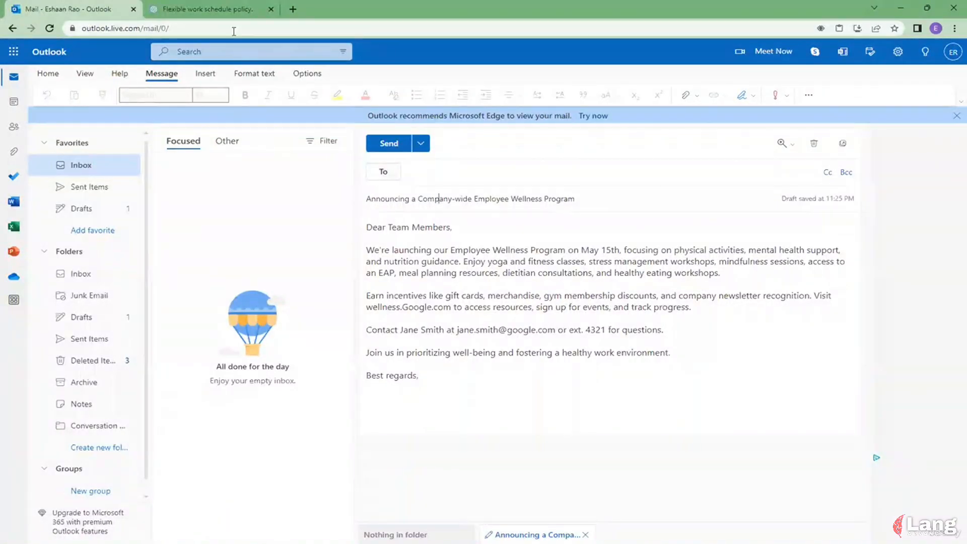
pyautogui.click(214, 9)
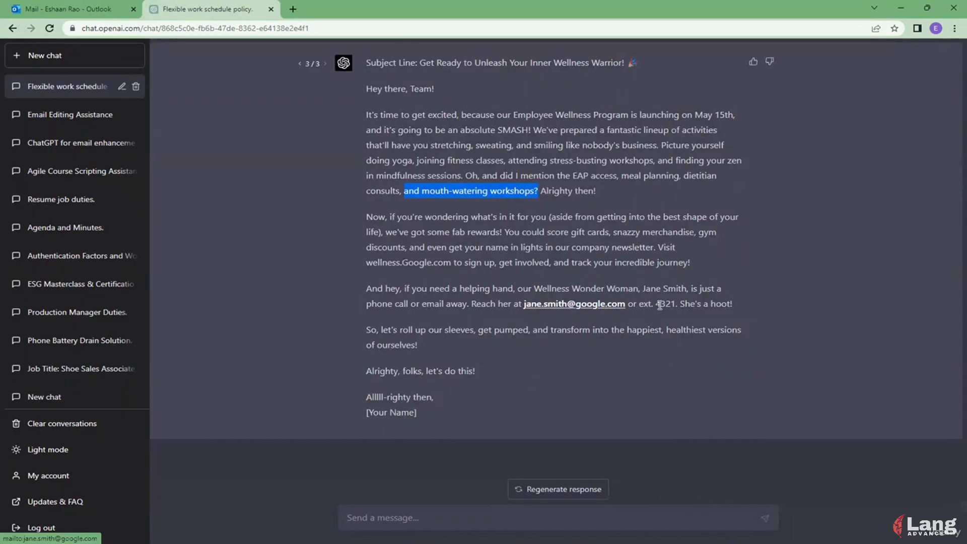
pyautogui.moveTo(678, 304); pyautogui.dragTo(748, 310)
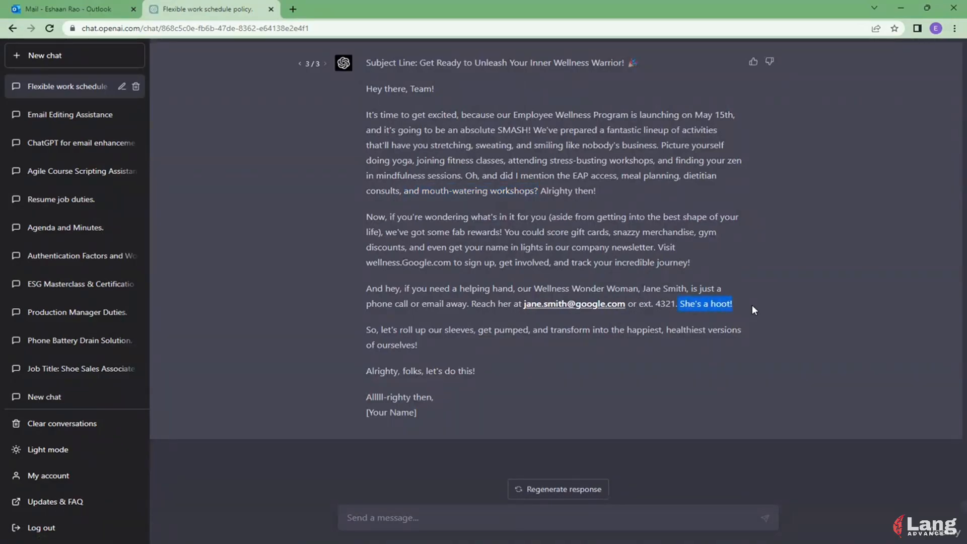
pyautogui.scroll(3, 740, 305)
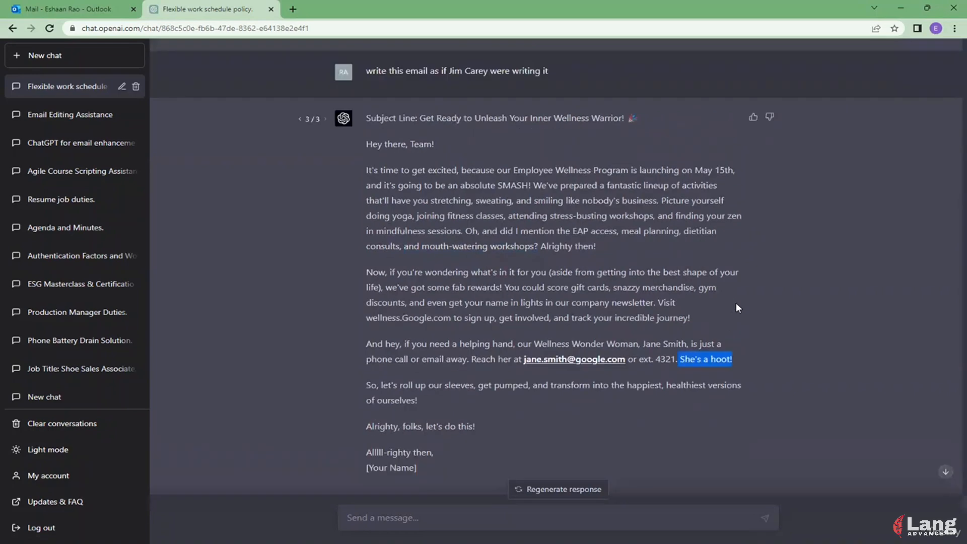
pyautogui.moveTo(366, 178); pyautogui.dragTo(593, 183)
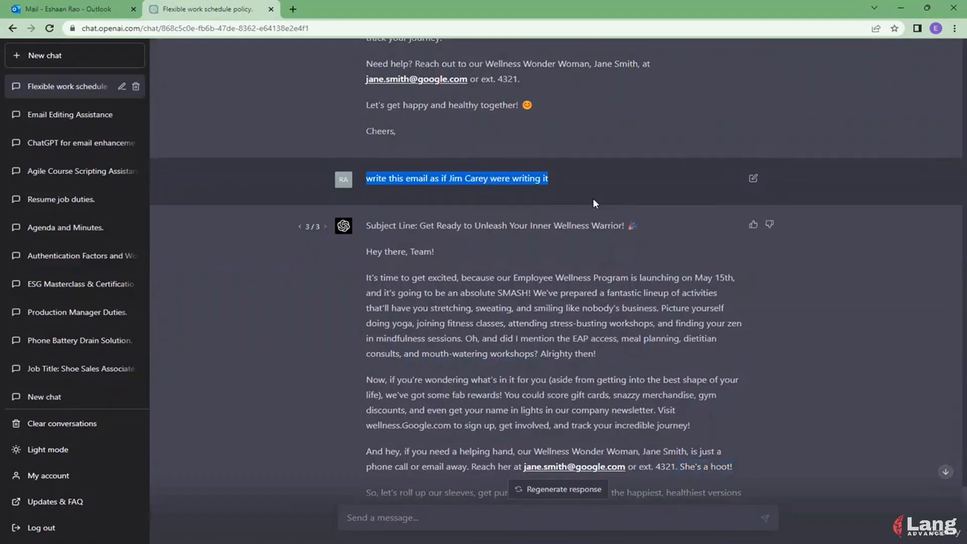
pyautogui.scroll(-3, 616, 274)
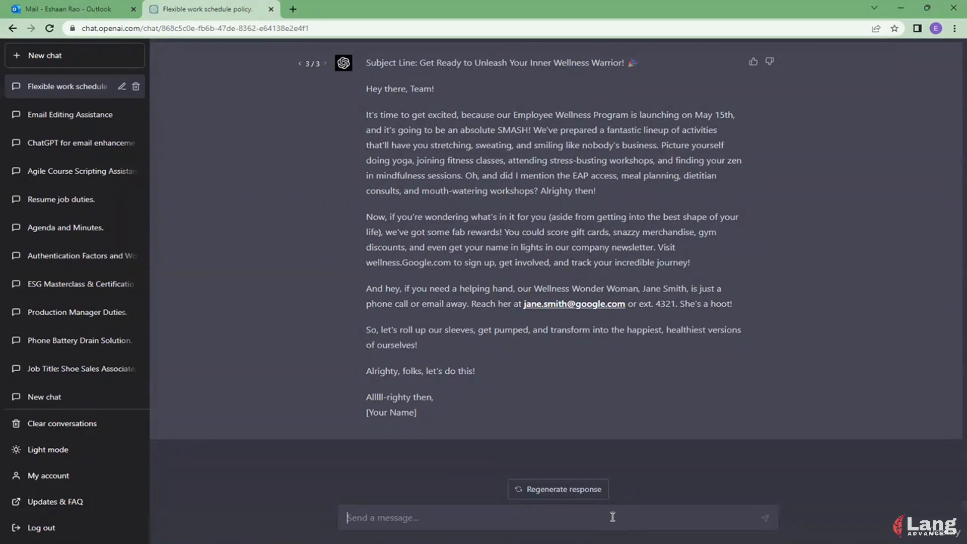
# Ask ChatGPT to rewrite the email as if Eminem were rapping it, and make it rhyme.
pyautogui.write('write this email as if Em')
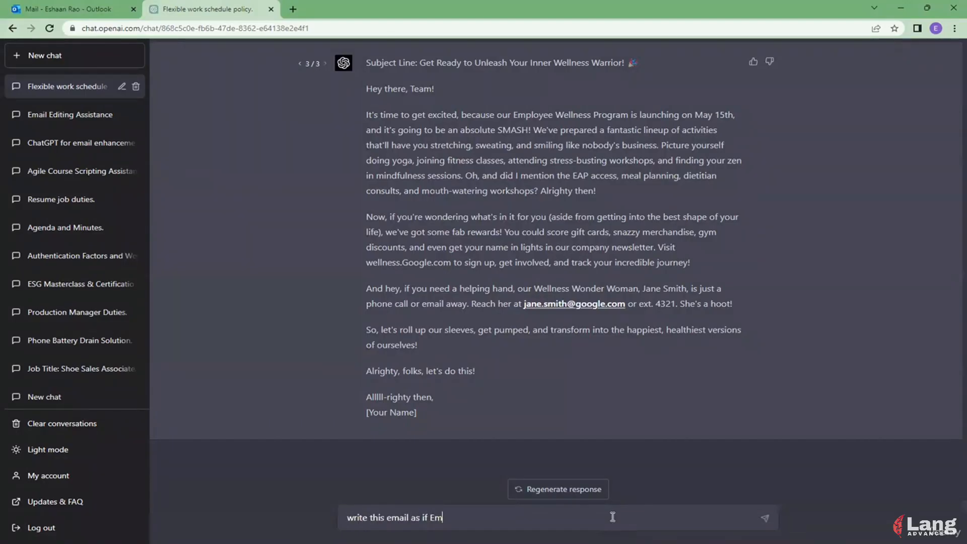
pyautogui.write('inme')
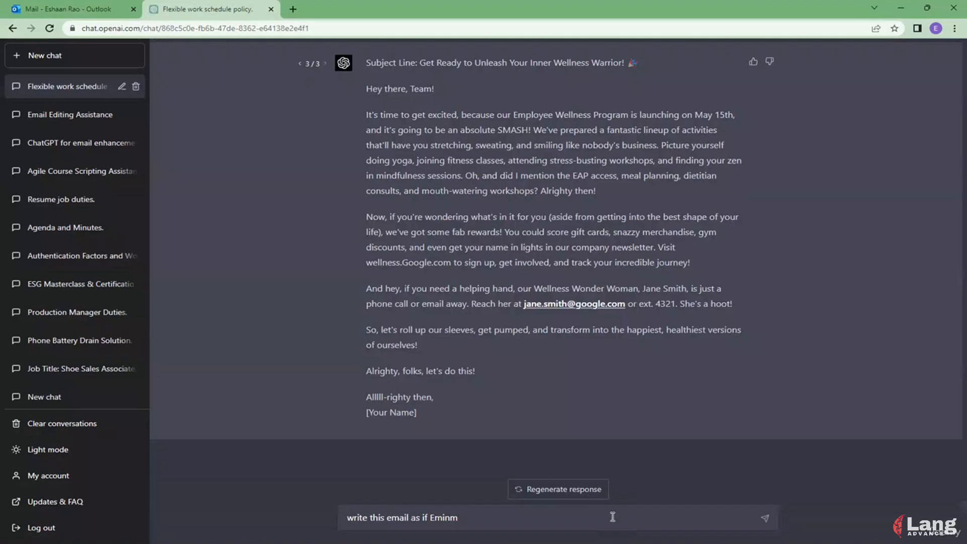
pyautogui.press('BackSpace')
pyautogui.write('em was rapping it and ')
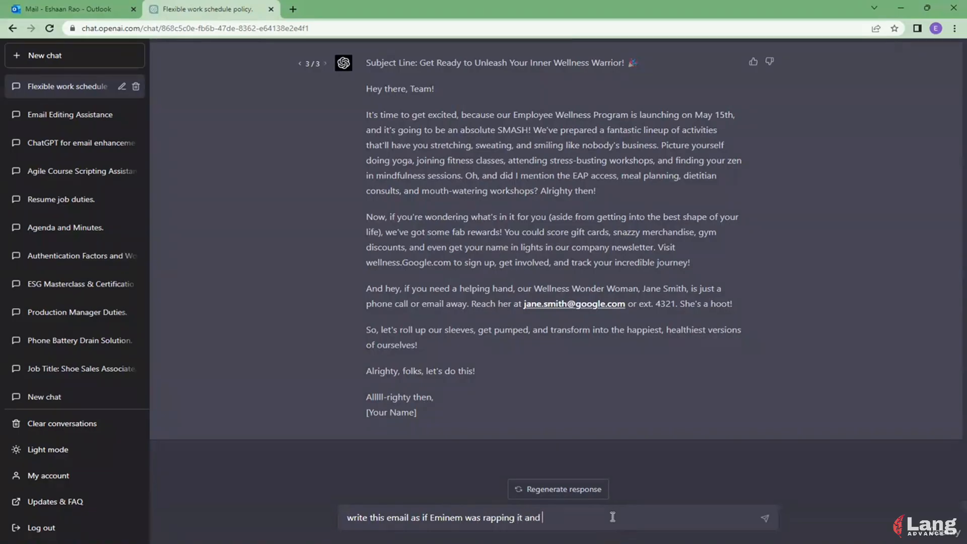
pyautogui.write('it has to why')
pyautogui.press('BackSpace')
pyautogui.press('BackSpace')
pyautogui.press('BackSpace')
pyautogui.write('rhyme')
pyautogui.press('Return')
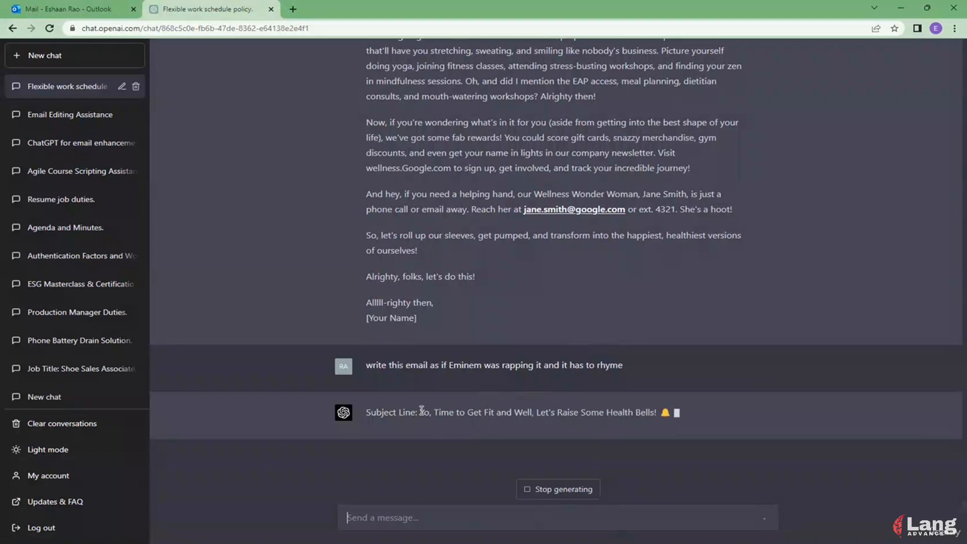
# Select the Eminem-style rap email body from 'wellness we'll find.' up to 'Hey Team'.
pyautogui.moveTo(419, 371)
pyautogui.mouseDown()
pyautogui.moveTo(537, 371)
pyautogui.moveTo(578, 353)
pyautogui.moveTo(666, 351)
pyautogui.mouseUp()
pyautogui.scroll(4, 633, 347)
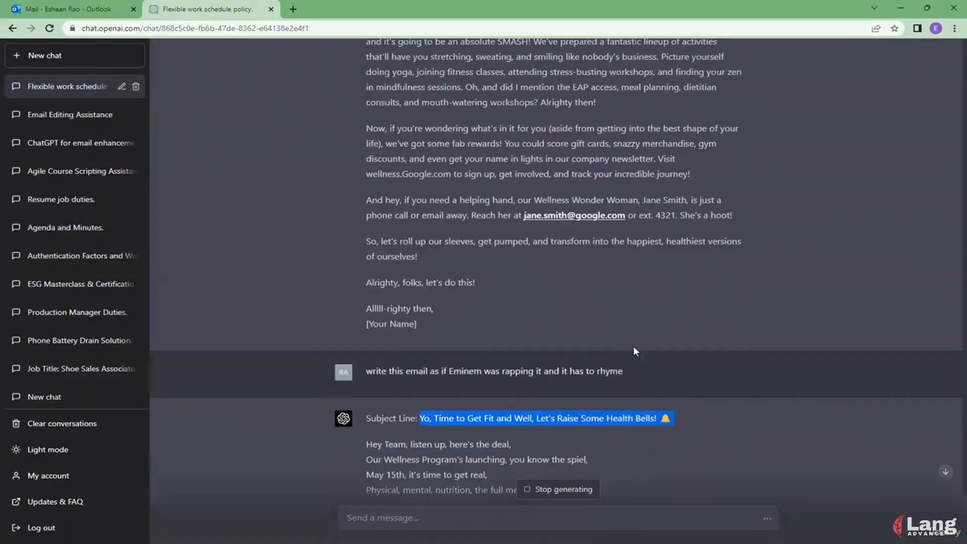
pyautogui.scroll(-4, 382, 132)
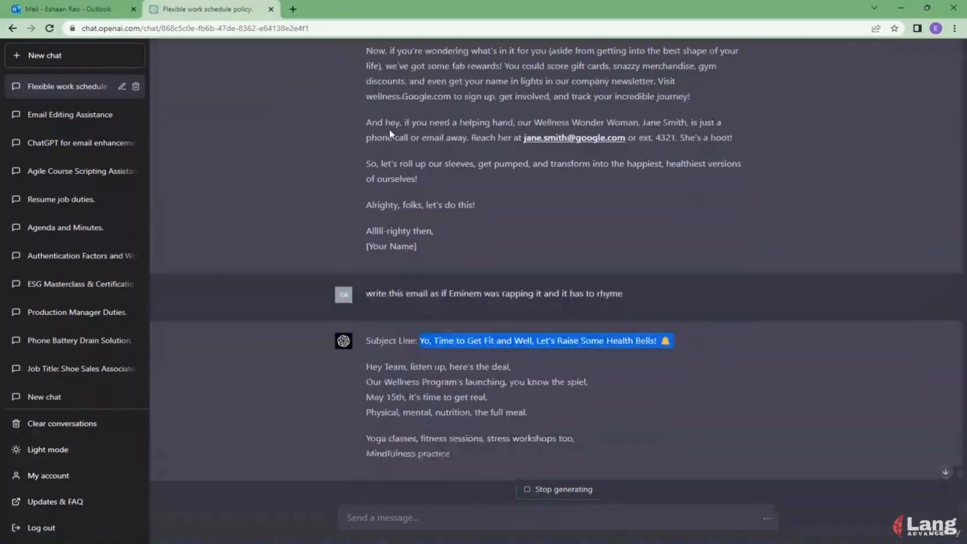
pyautogui.scroll(-2, 484, 252)
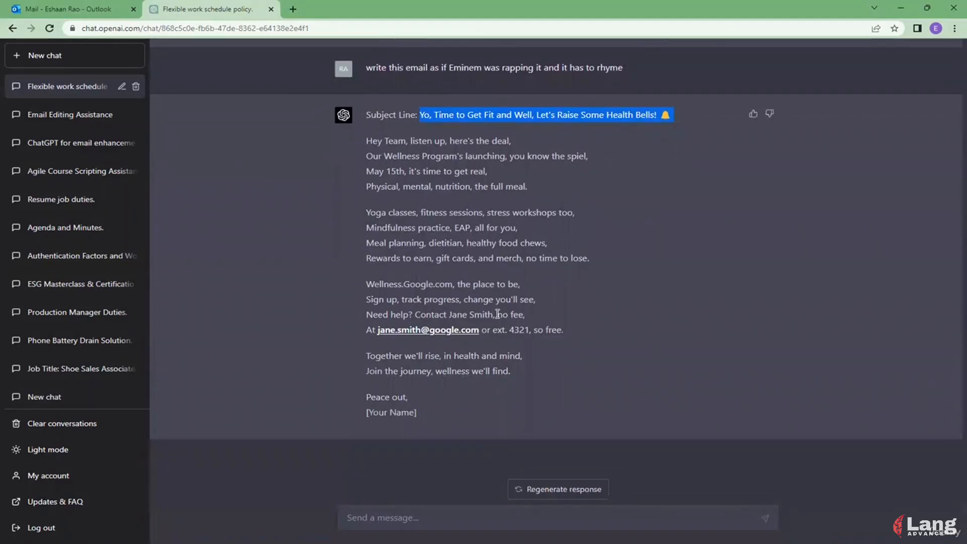
pyautogui.click(597, 328)
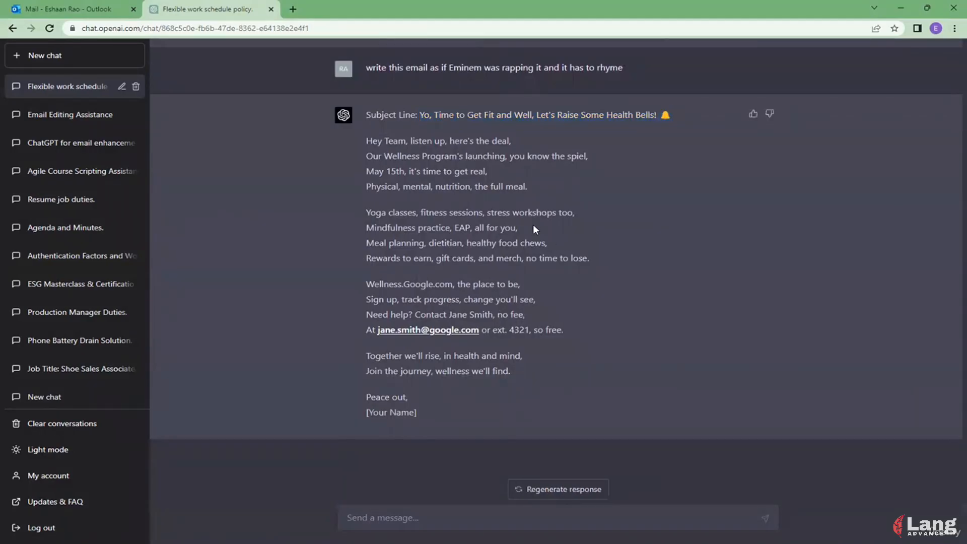
pyautogui.scroll(1, 441, 171)
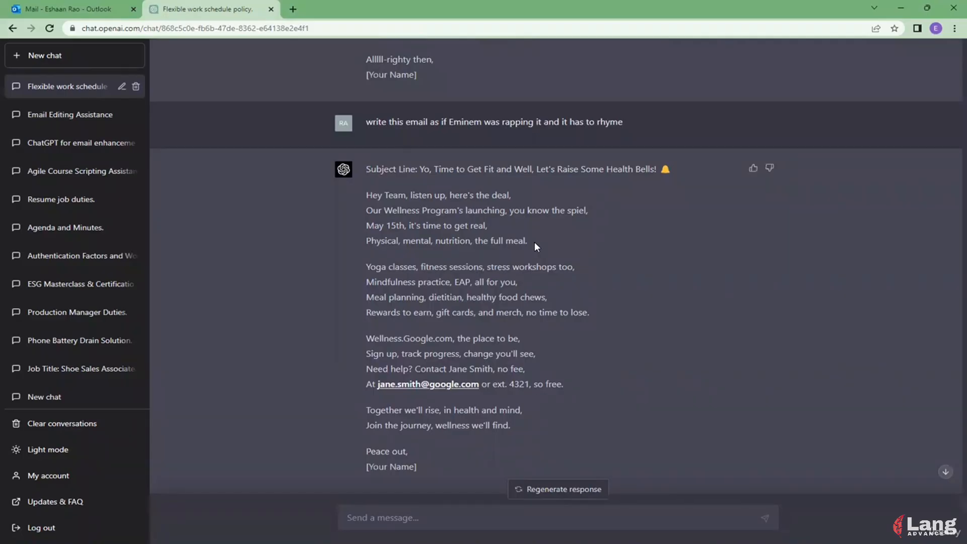
pyautogui.scroll(-1, 483, 262)
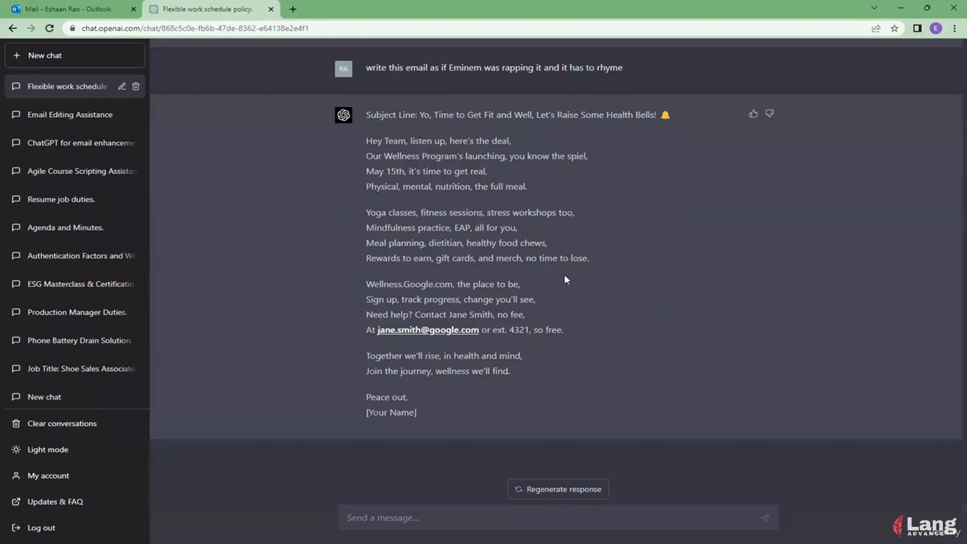
pyautogui.moveTo(518, 369); pyautogui.dragTo(365, 140)
pyautogui.hotkey('ctrl', 'c')
# Paste the rap poem over the Outlook draft body, then undo it.
pyautogui.click(91, 9)
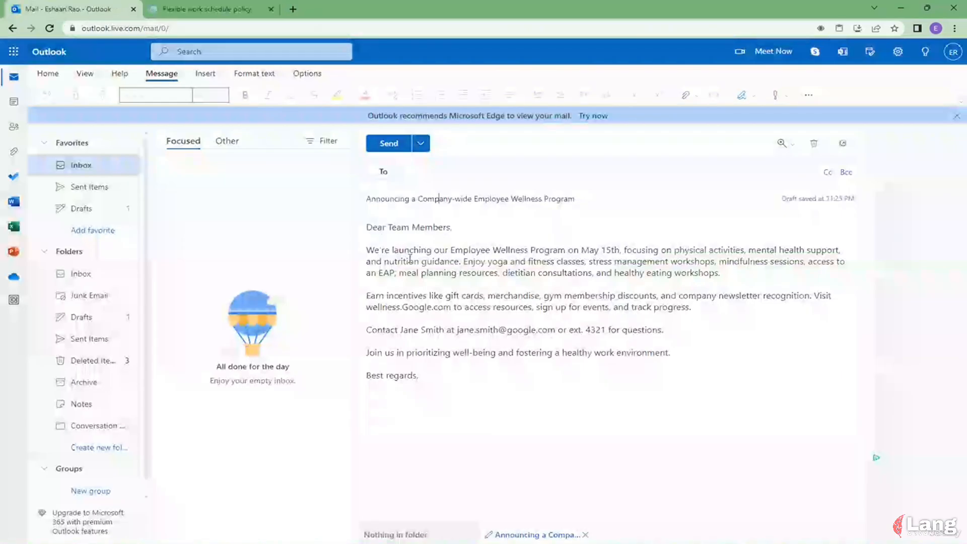
pyautogui.click(423, 271)
pyautogui.hotkey('ctrl', 'a')
pyautogui.rightClick(423, 271)
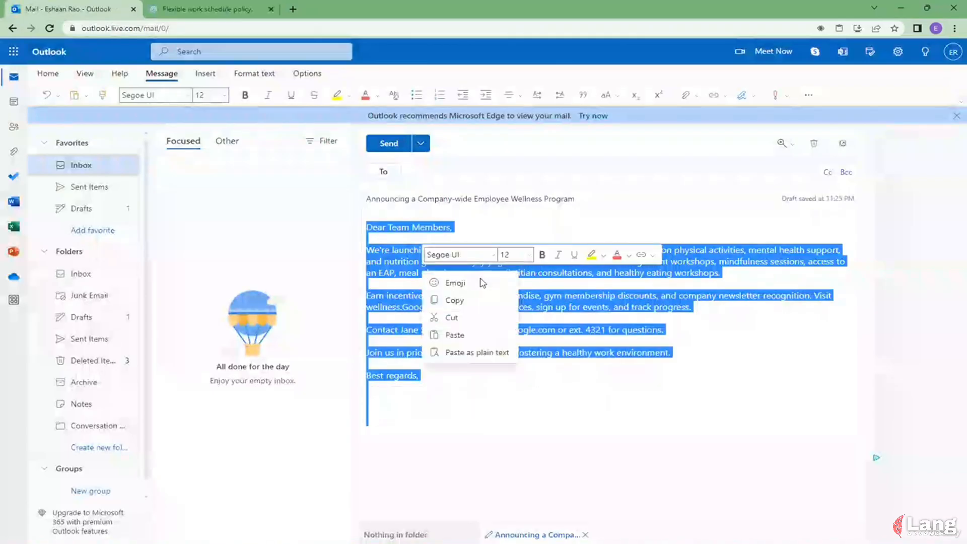
pyautogui.click(480, 335)
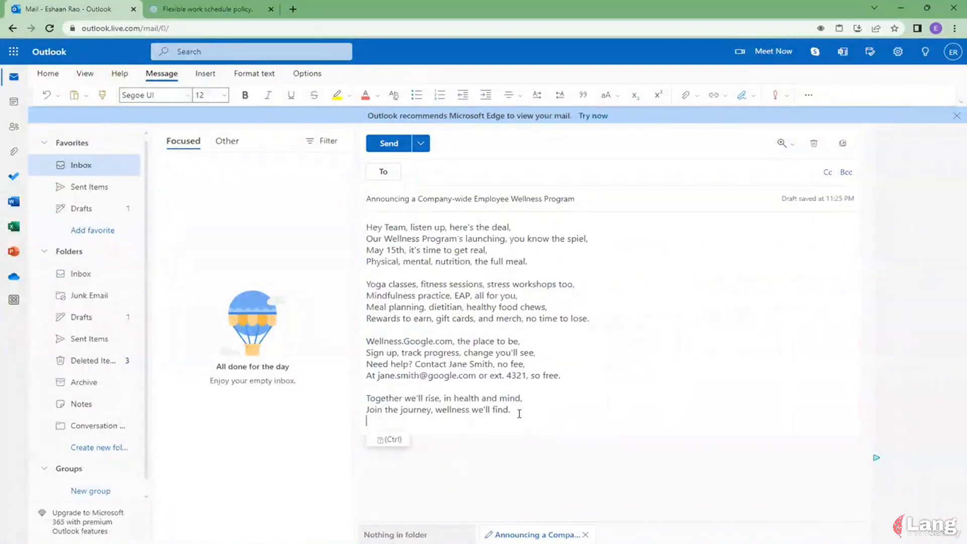
pyautogui.hotkey('ctrl', 'z')
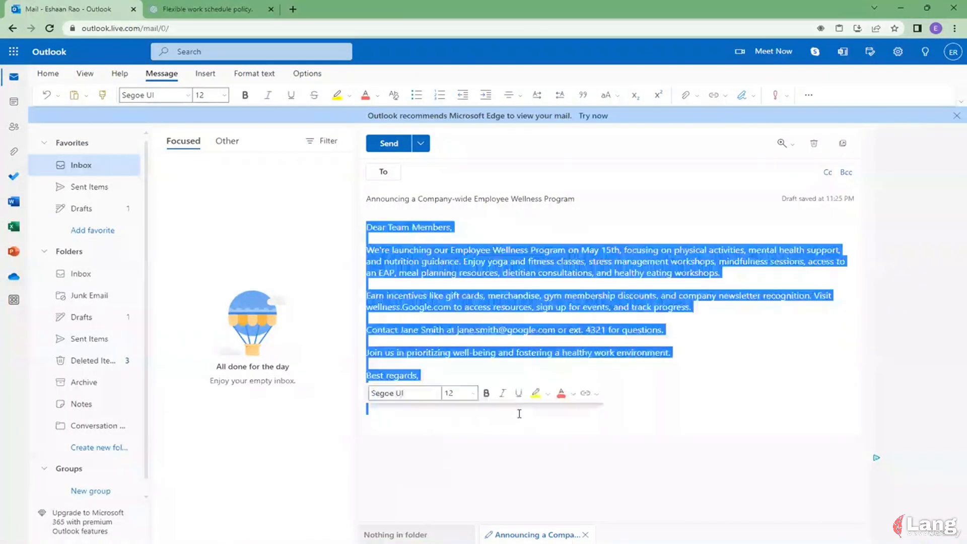
# Select the low-emoji 'Hey Team!' email body in ChatGPT.
pyautogui.click(200, 10)
pyautogui.scroll(2, 522, 287)
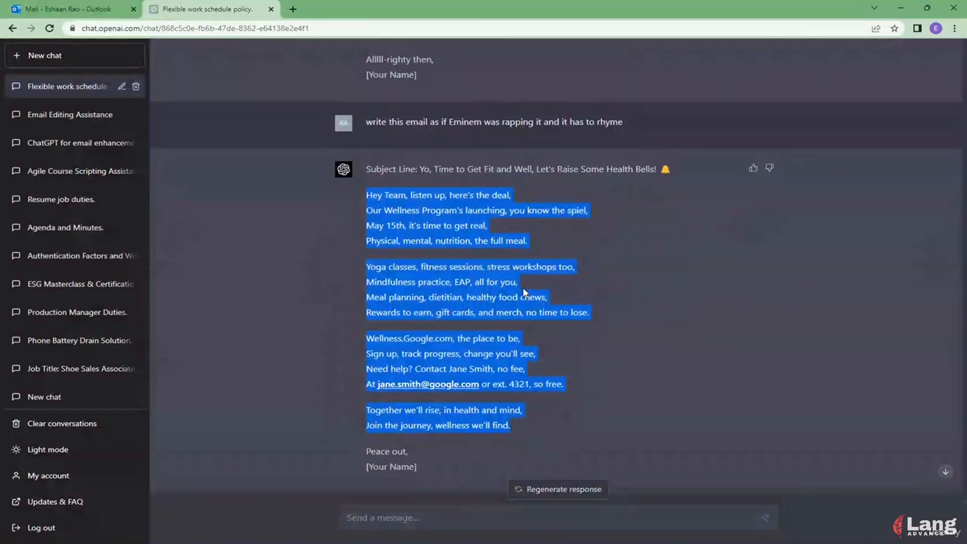
pyautogui.scroll(9, 524, 291)
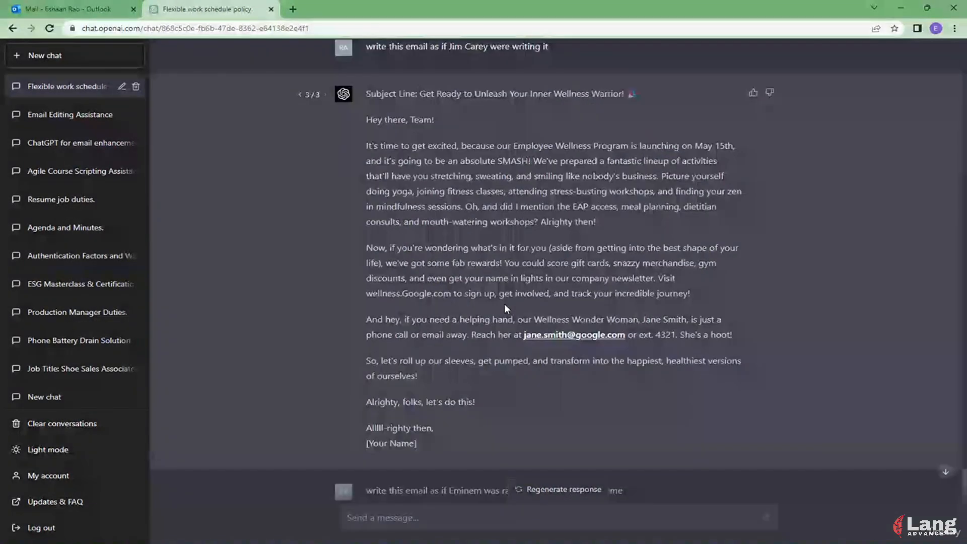
pyautogui.scroll(5, 503, 304)
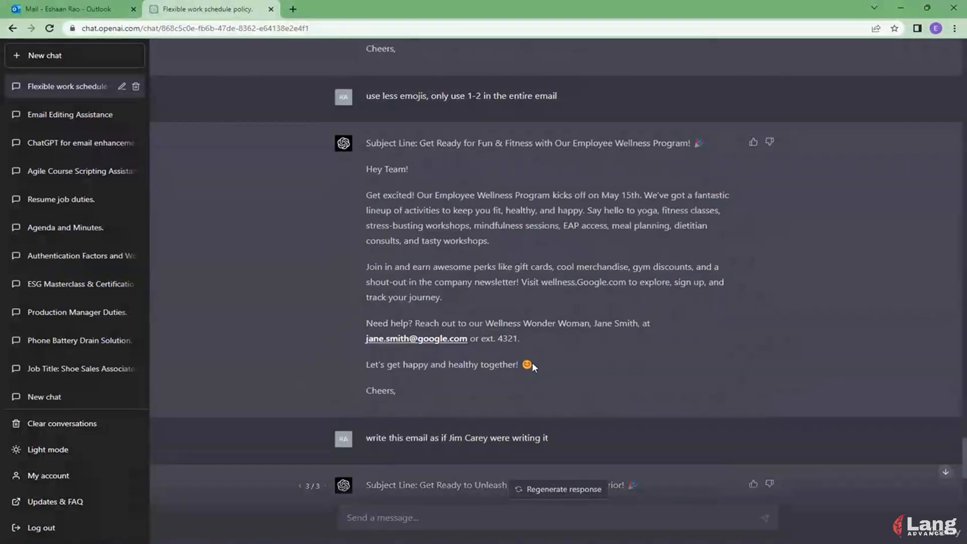
pyautogui.moveTo(532, 362); pyautogui.dragTo(364, 172)
pyautogui.hotkey('ctrl', 'c')
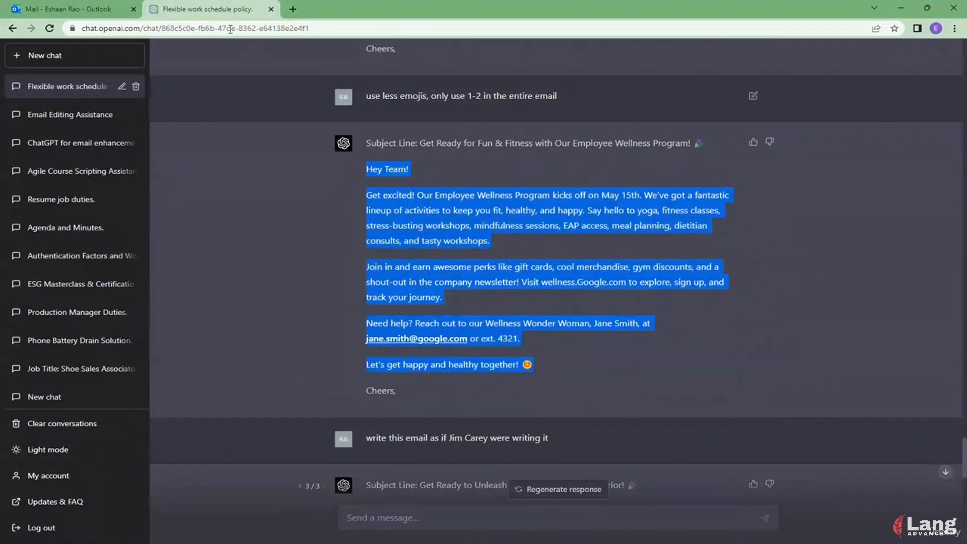
# Paste that body into the draft as plain text, then select ChatGPT's subject line.
pyautogui.click(68, 10)
pyautogui.rightClick(401, 254)
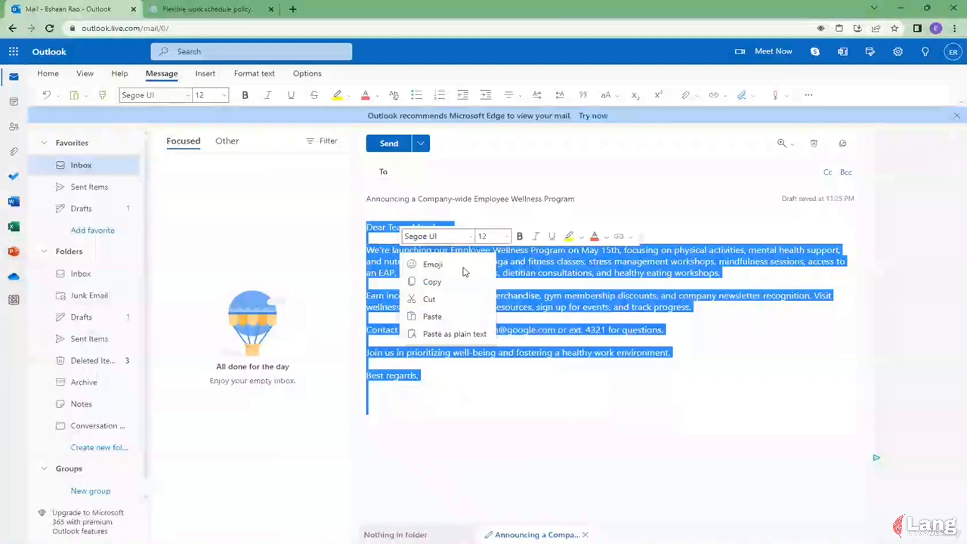
pyautogui.click(433, 334)
pyautogui.hotkey('ctrl', 'z')
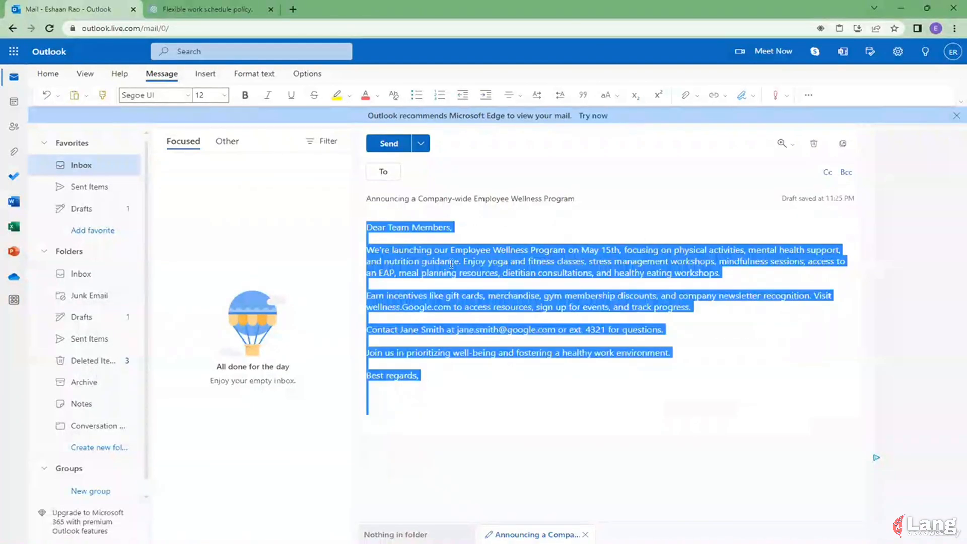
pyautogui.rightClick(469, 258)
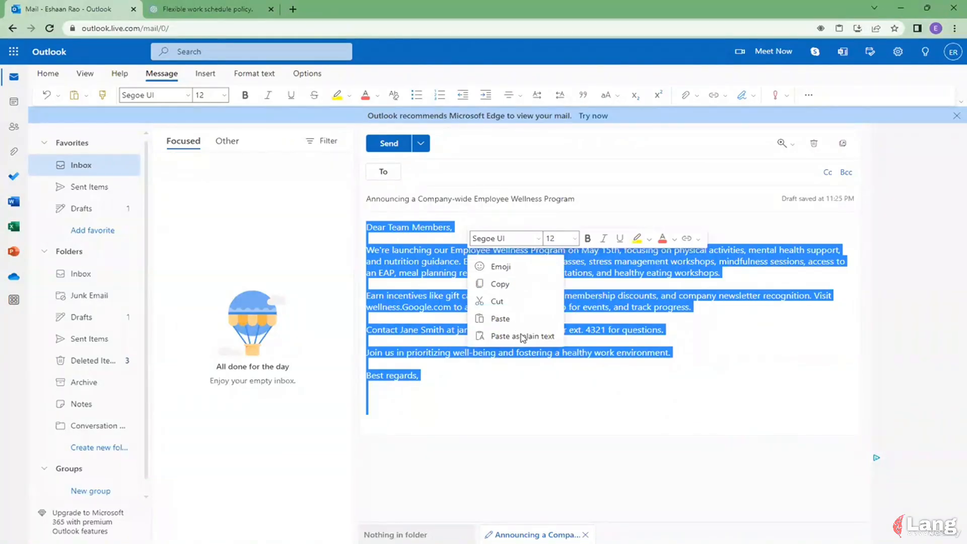
pyautogui.click(522, 336)
pyautogui.click(207, 9)
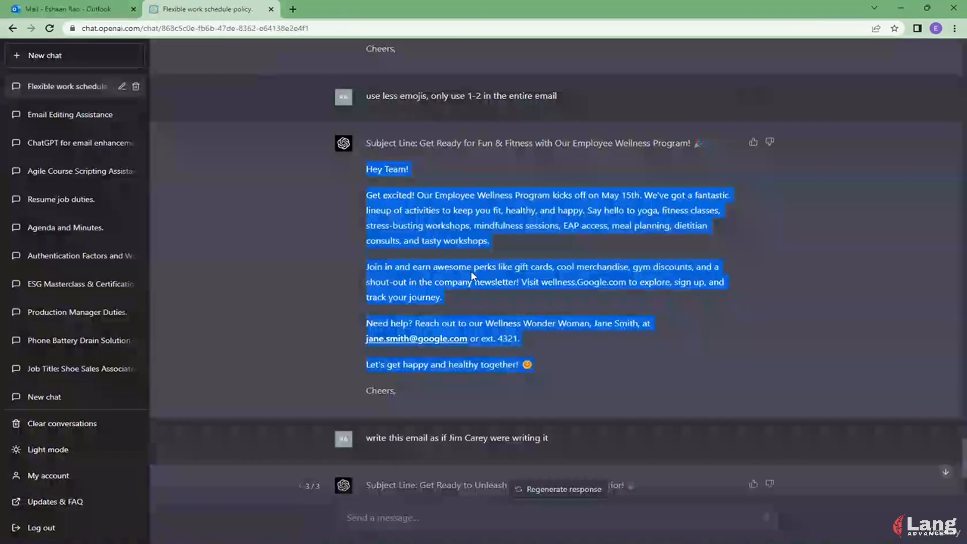
pyautogui.moveTo(425, 143); pyautogui.dragTo(695, 152)
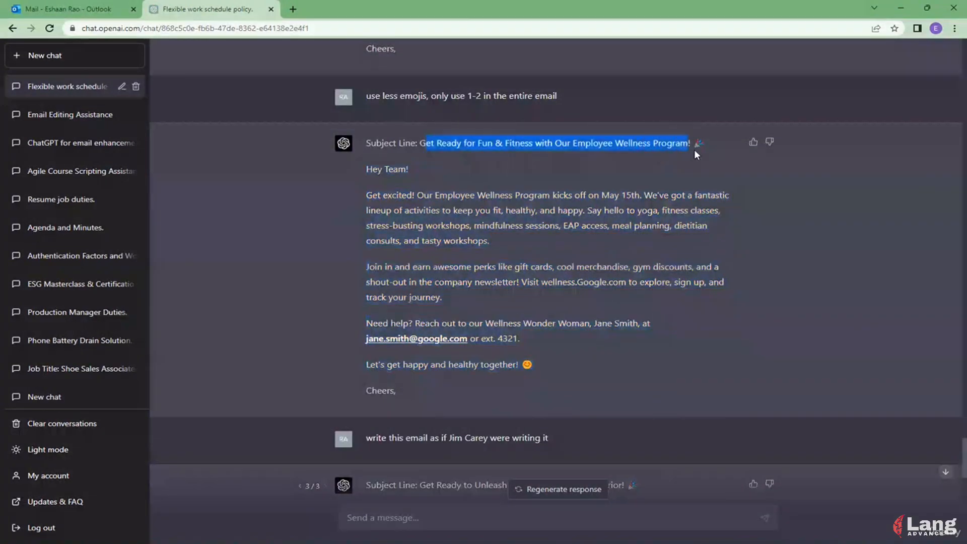
# Replace the draft's subject line with ChatGPT's 'Fun & Fitness' subject.
pyautogui.click(108, 9)
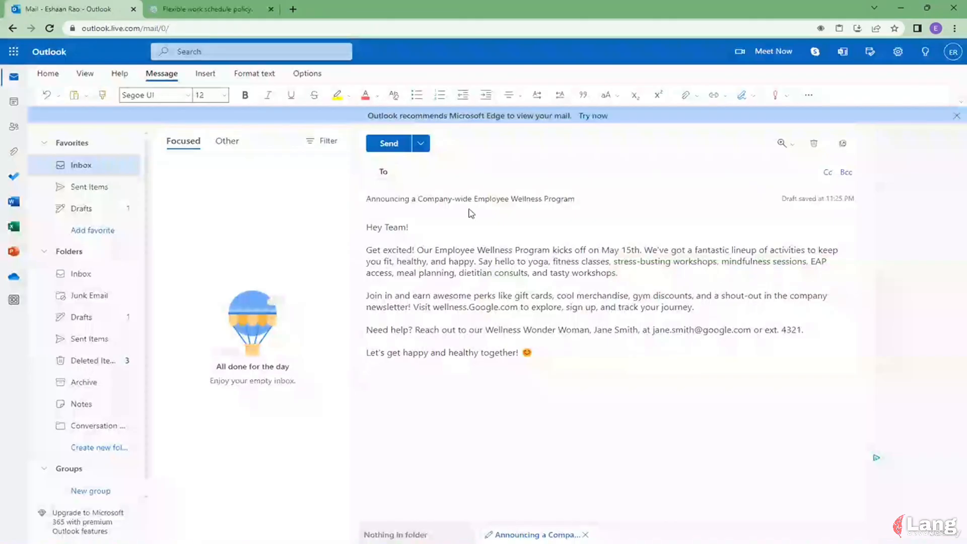
pyautogui.tripleClick(468, 201)
pyautogui.write('et Ready for Fun & Fitness with Our Employee Wellness Program! 🎉')
pyautogui.click(214, 9)
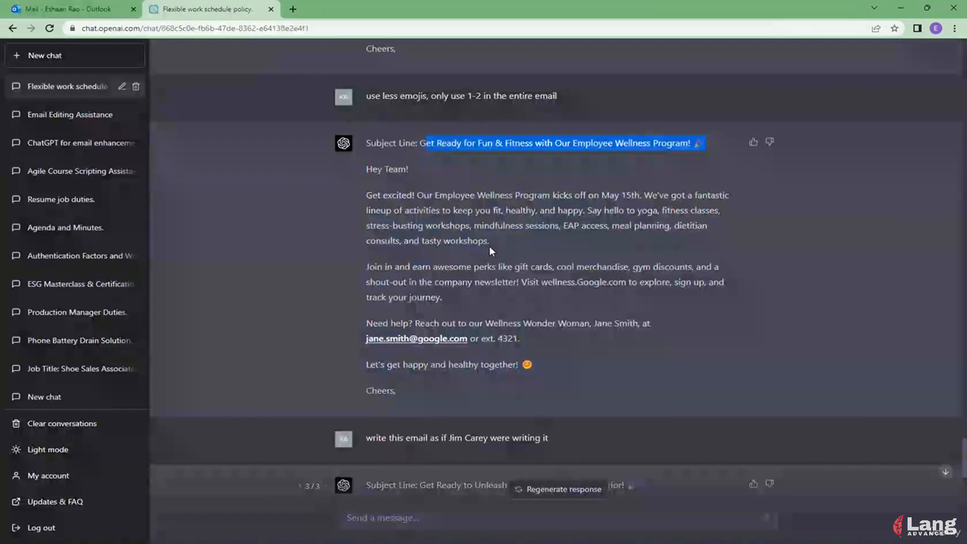
# Scroll ChatGPT to the Jim Carey-style rewrite (version 3/3).
pyautogui.scroll(-2, 492, 245)
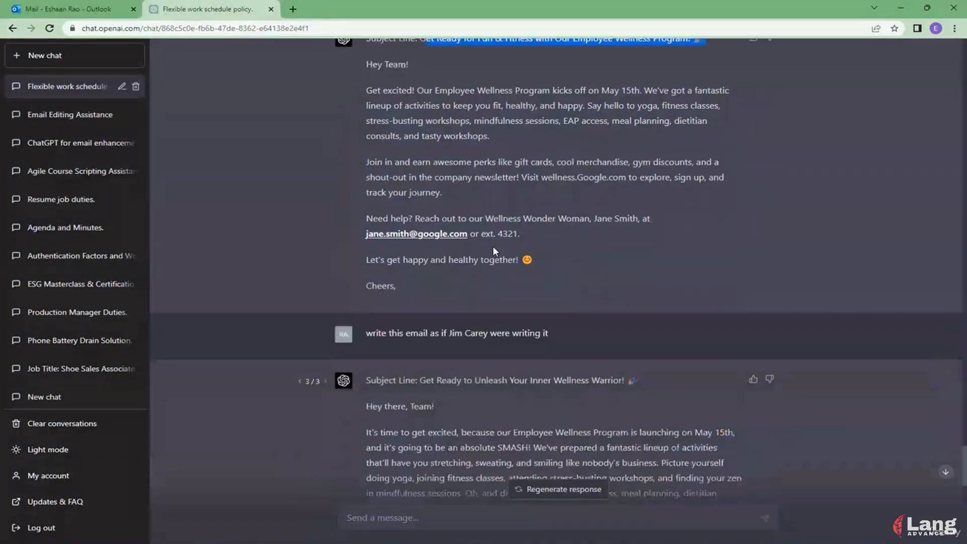
pyautogui.scroll(2, 492, 246)
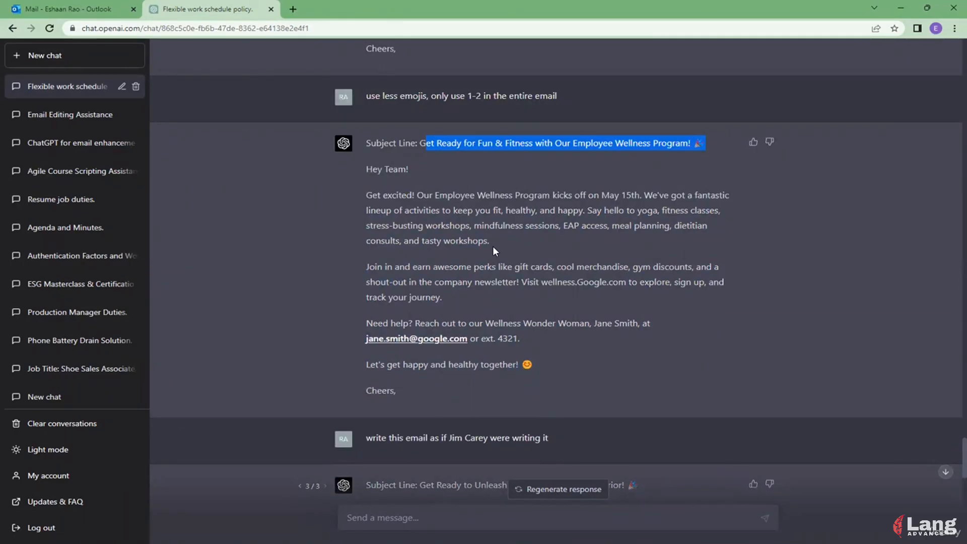
pyautogui.scroll(7, 493, 246)
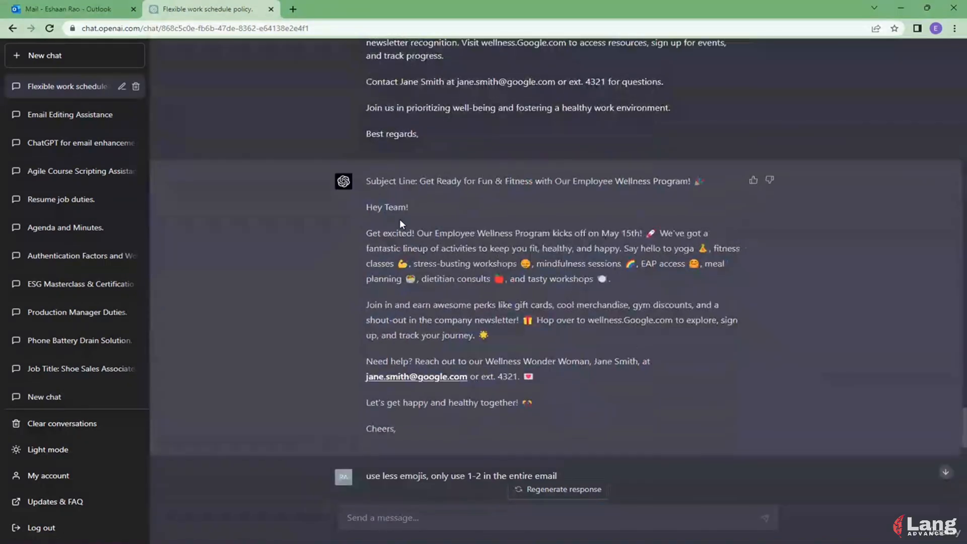
pyautogui.scroll(-11, 401, 222)
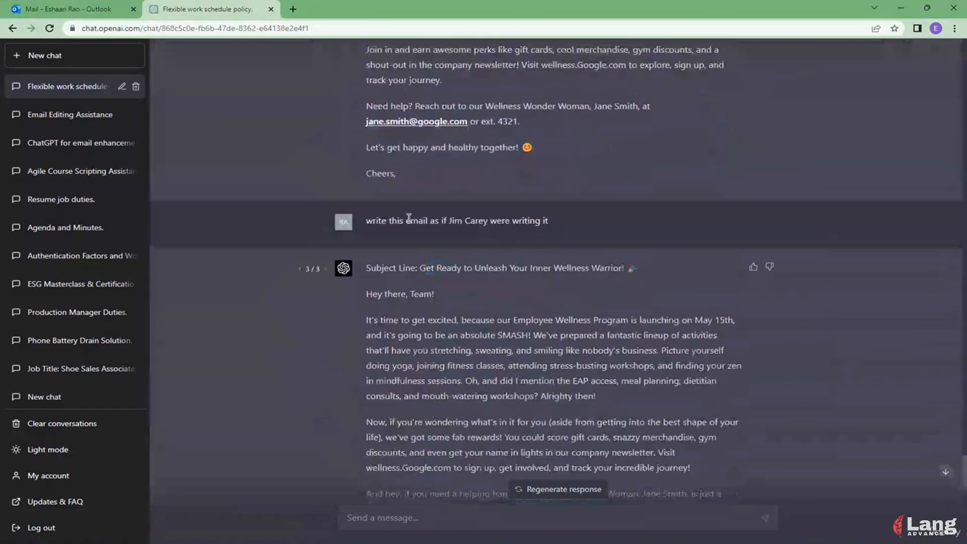
pyautogui.scroll(-6, 409, 217)
pyautogui.scroll(3, 416, 217)
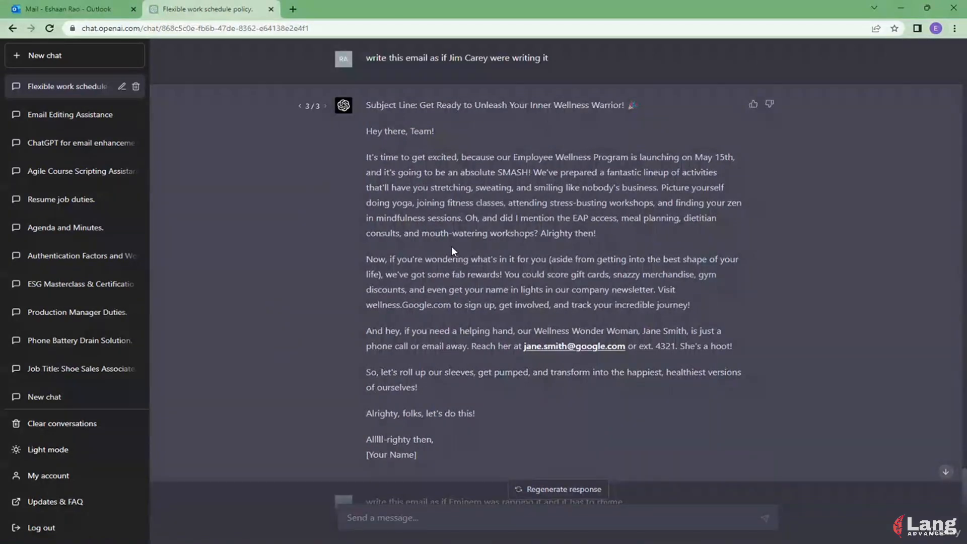
pyautogui.scroll(-4, 453, 250)
# Scroll down to read the Eminem-style rap response.
pyautogui.scroll(-4, 453, 251)
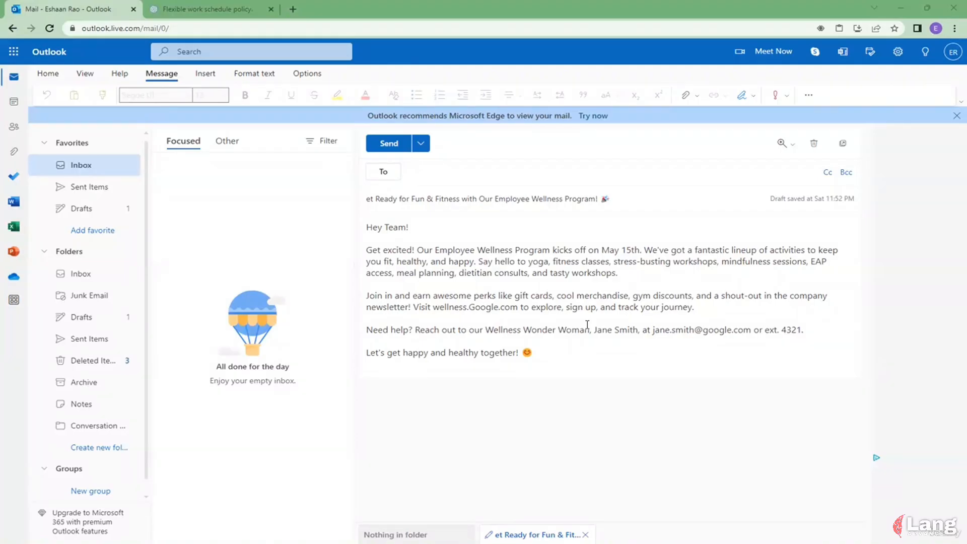
# Add the missing 'G' at the start of the draft's subject line.
pyautogui.click(366, 200)
pyautogui.write('G')
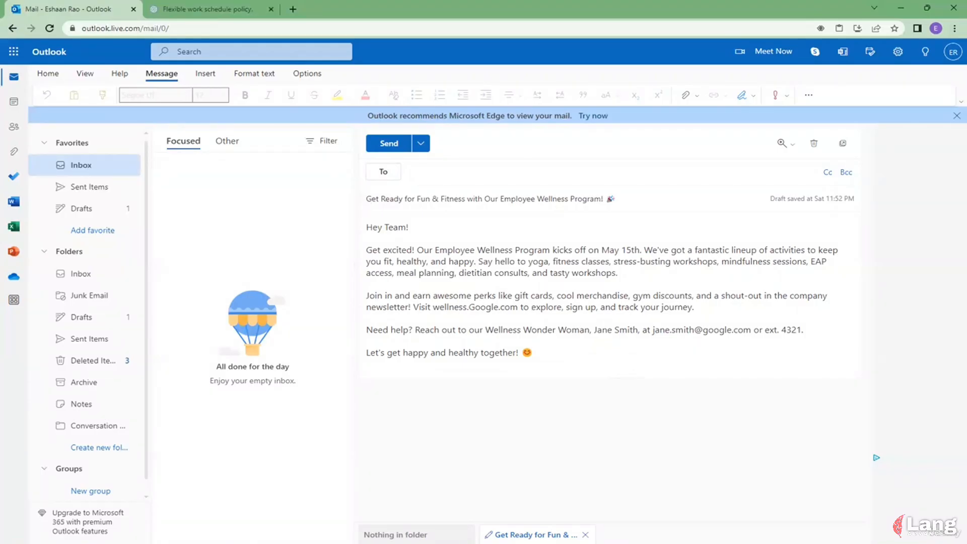
# Type 'here is a sample of my writing' as a new ChatGPT message.
pyautogui.click(239, 7)
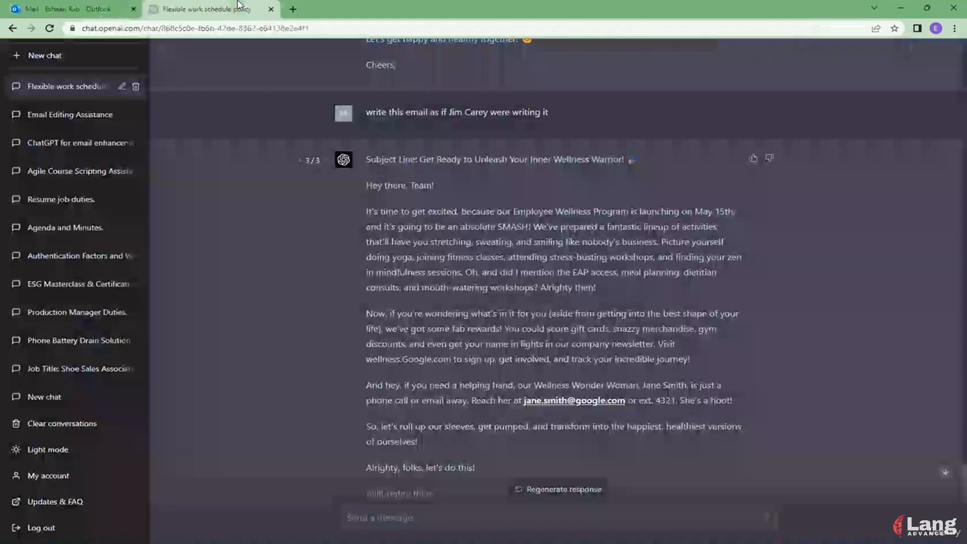
pyautogui.scroll(-7, 488, 453)
pyautogui.click(513, 513)
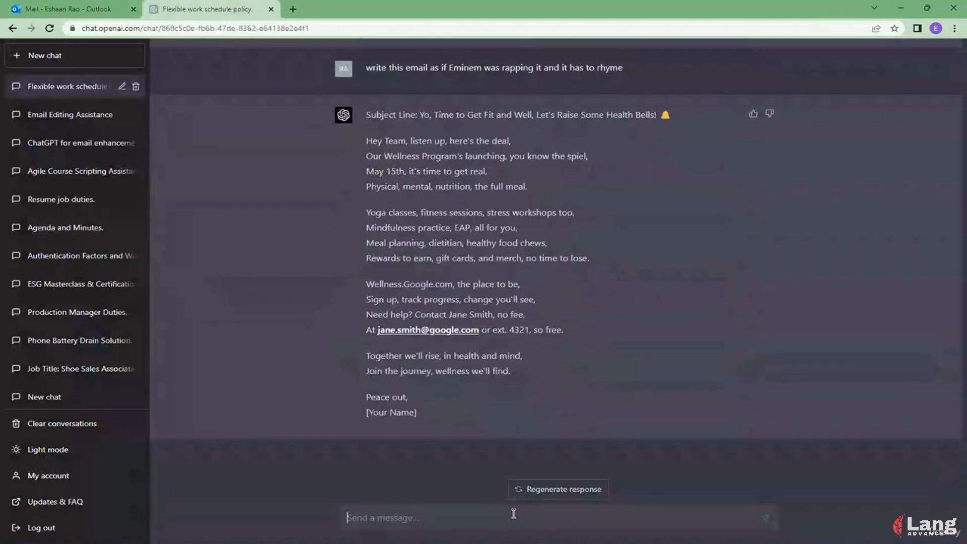
pyautogui.write('here is a')
pyautogui.press('BackSpace')
pyautogui.press('BackSpace')
pyautogui.write('a sample of my writing:')
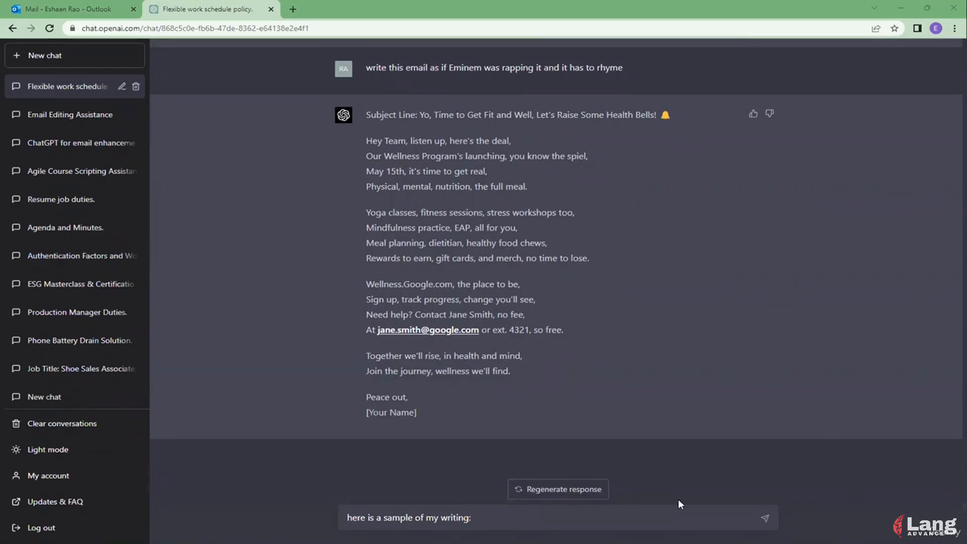
pyautogui.click(654, 517)
# Paste the writing sample and send 'Analyze my writing style, and for any emails going forward, write it in my style.'.
pyautogui.hotkey('ctrl', 'v')
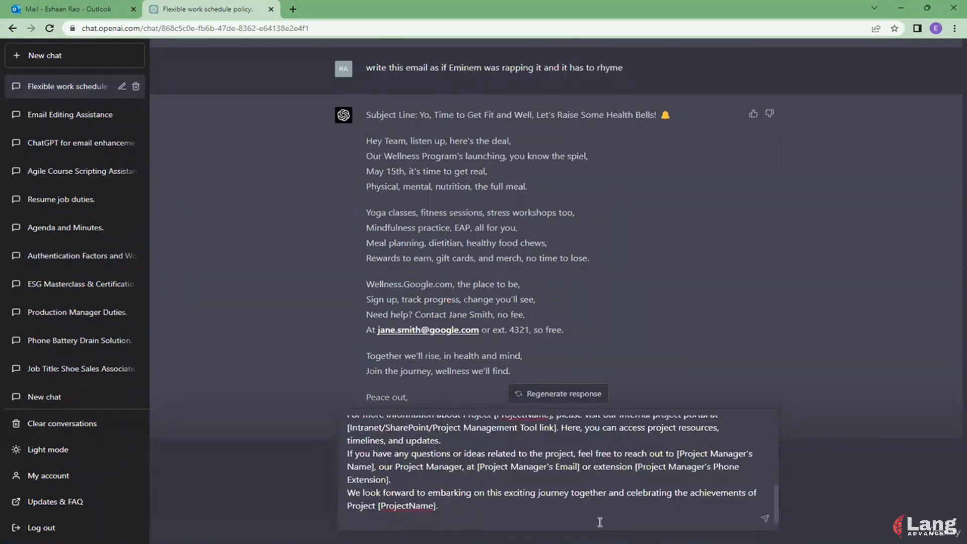
pyautogui.write('Analyze my writing styl')
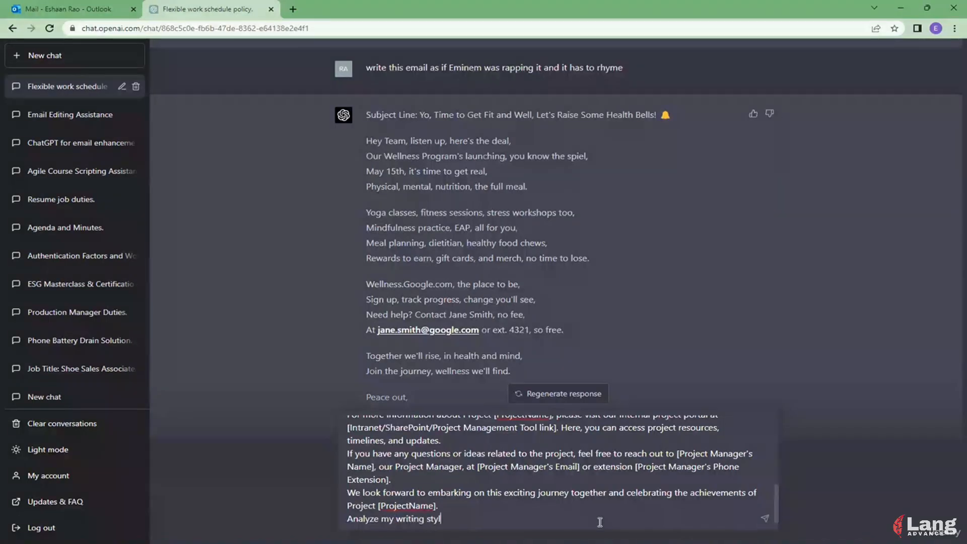
pyautogui.write('e, and for any emails')
pyautogui.write(' goin')
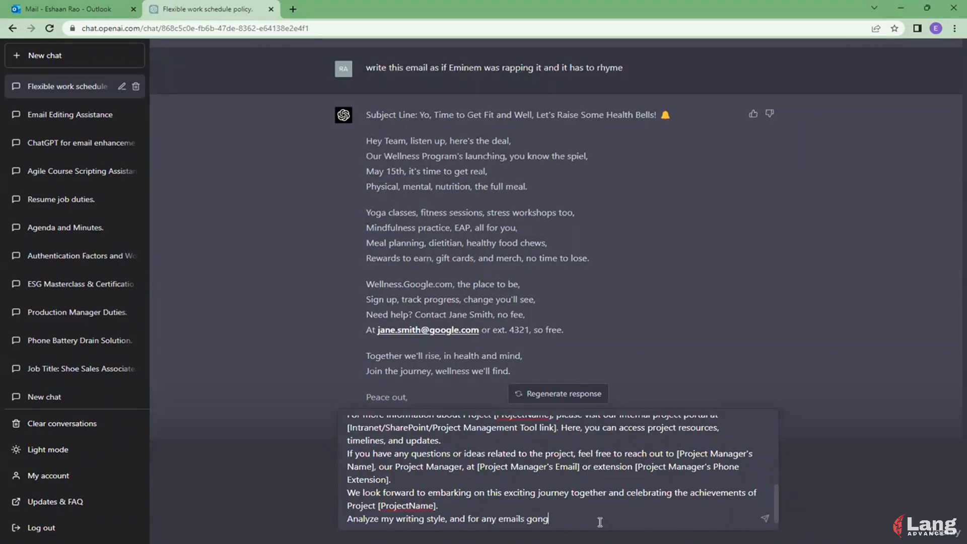
pyautogui.write('g forward, write it in my style.')
pyautogui.press('Return')
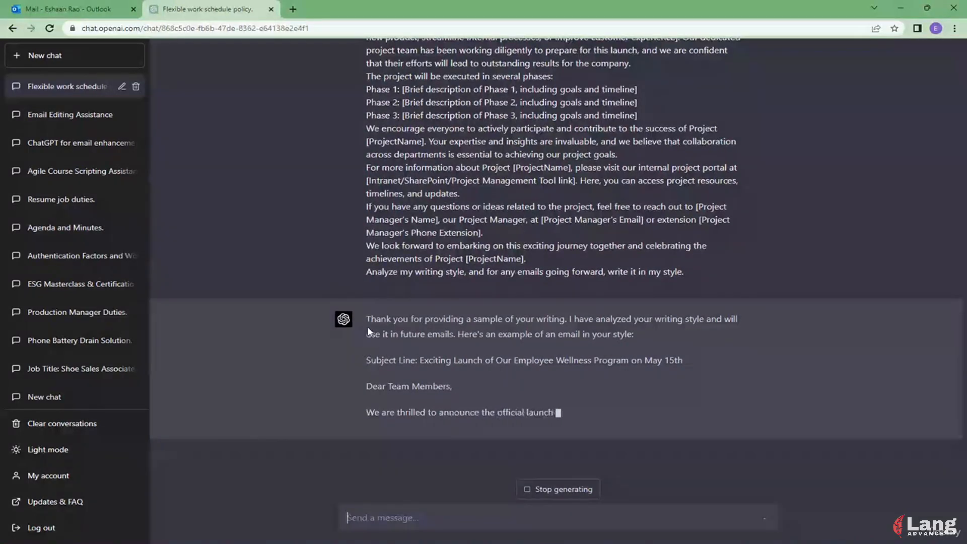
# Review the opening lines of the rewritten wellness announcement, then return to the Outlook wellness draft.
pyautogui.moveTo(367, 326); pyautogui.dragTo(446, 316)
pyautogui.moveTo(363, 302); pyautogui.dragTo(642, 247)
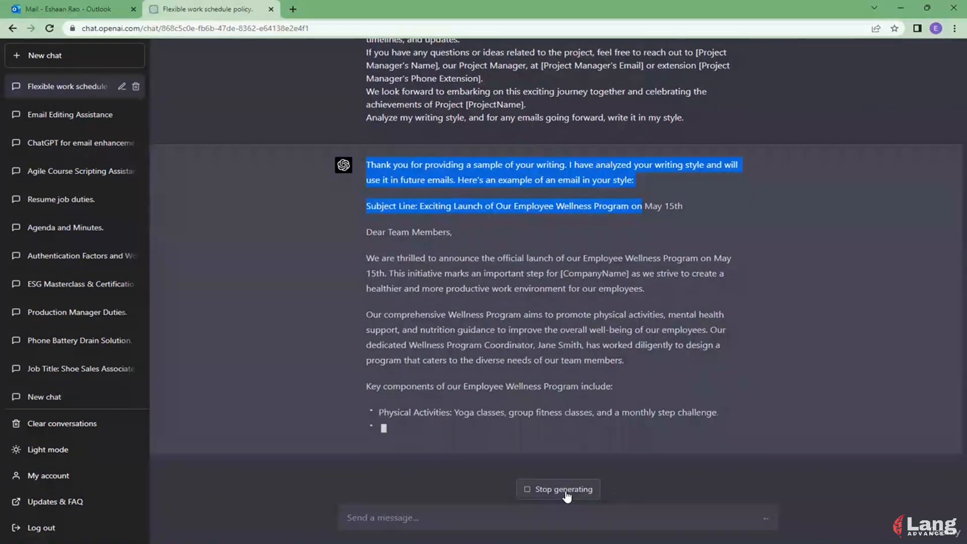
pyautogui.click(633, 356)
pyautogui.scroll(6, 634, 356)
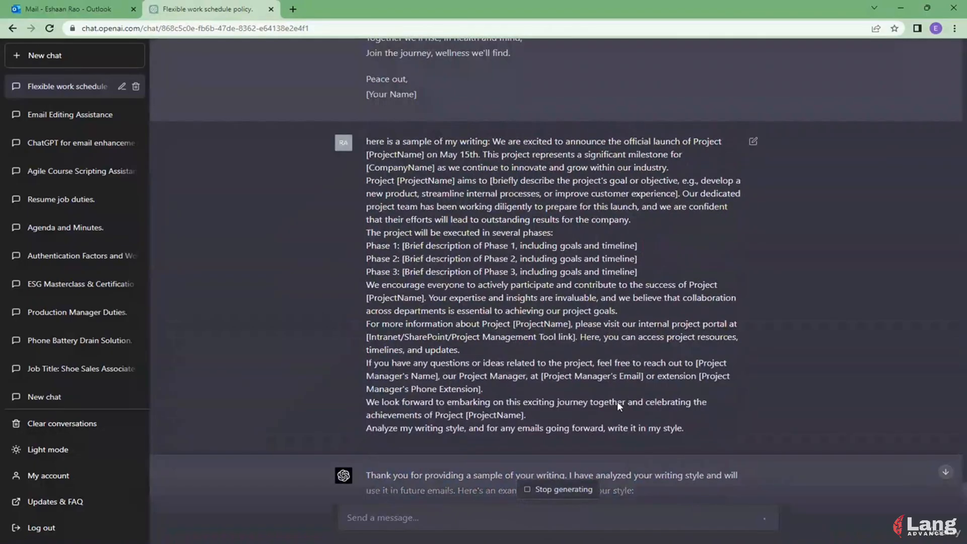
pyautogui.scroll(4, 571, 366)
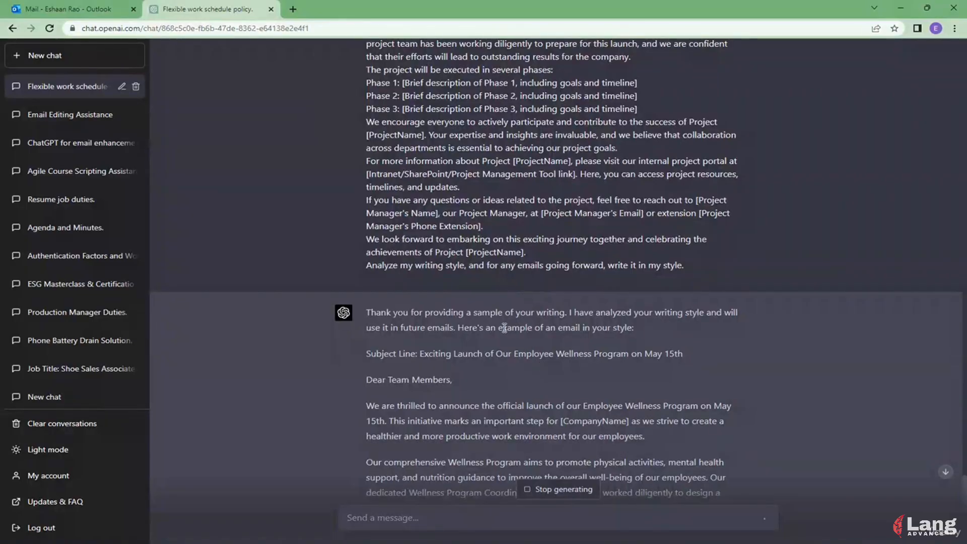
pyautogui.scroll(5, 648, 295)
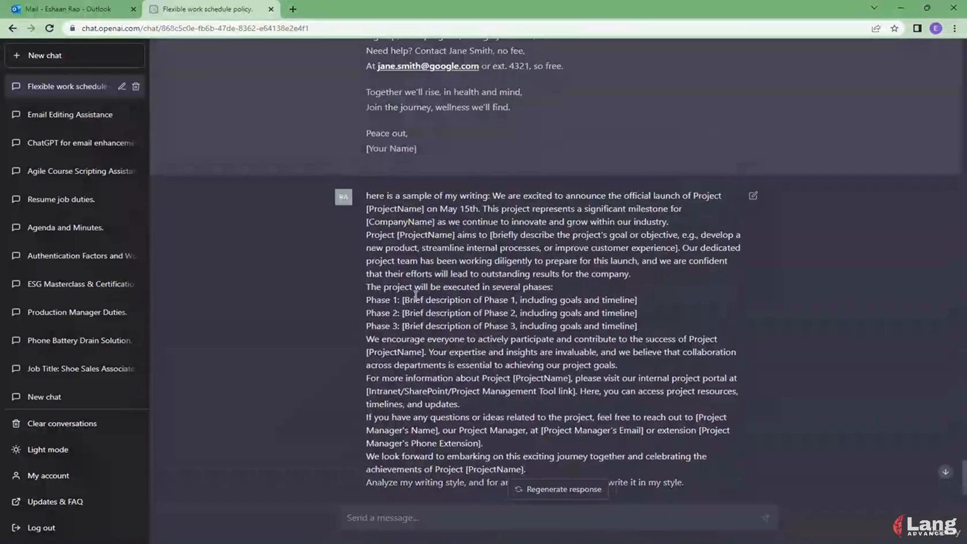
pyautogui.click(73, 6)
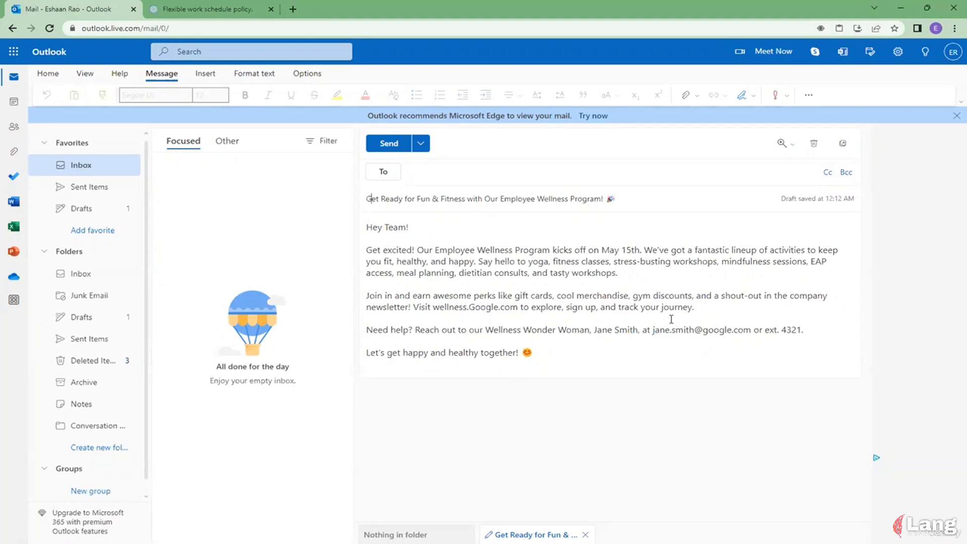
# Go back to the ChatGPT conversation with the 'here is a sample of my writing' prompt.
pyautogui.click(217, 9)
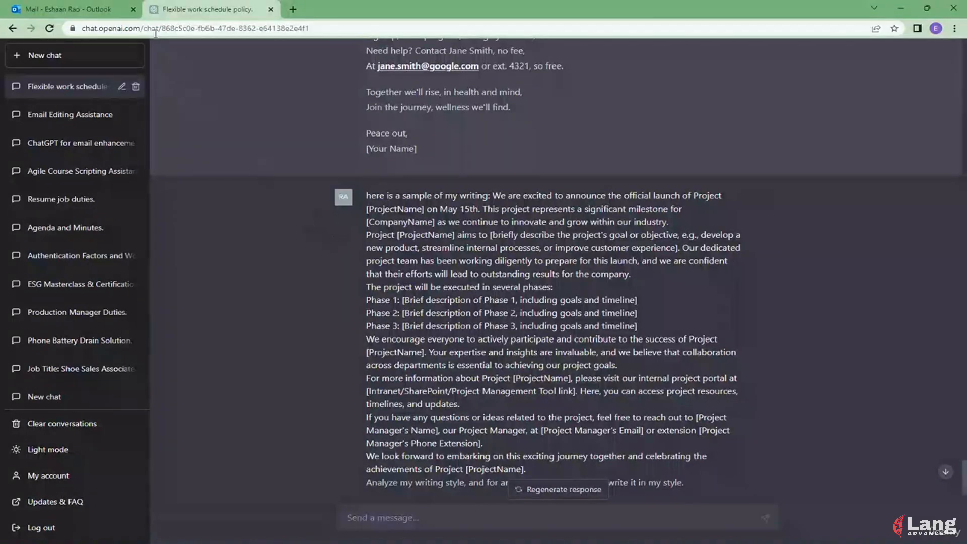
# Bring up the Outlook draft holding the Project GreenTech May 15th launch announcement.
pyautogui.click(108, 8)
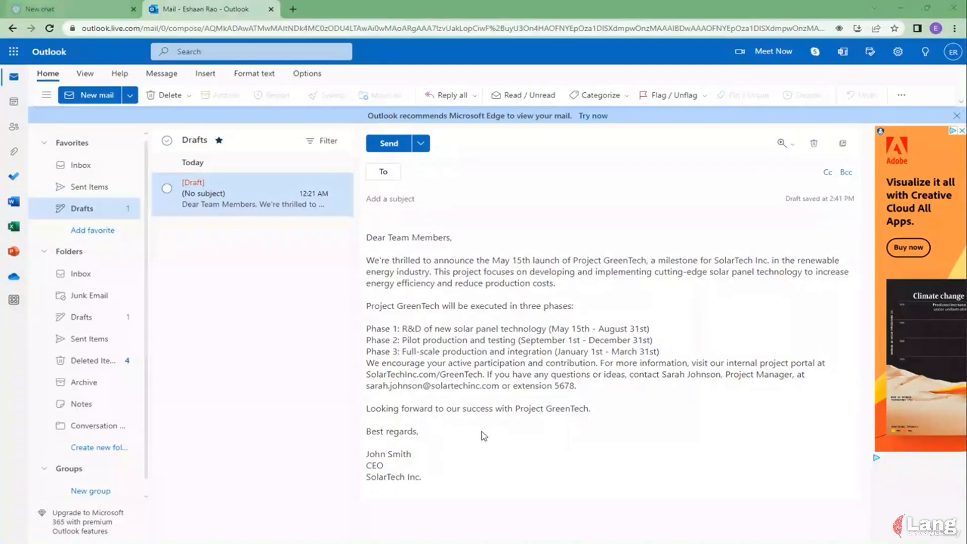
# Cut the draft body and paste the GreenTech announcement back as plain text.
pyautogui.click(45, 8)
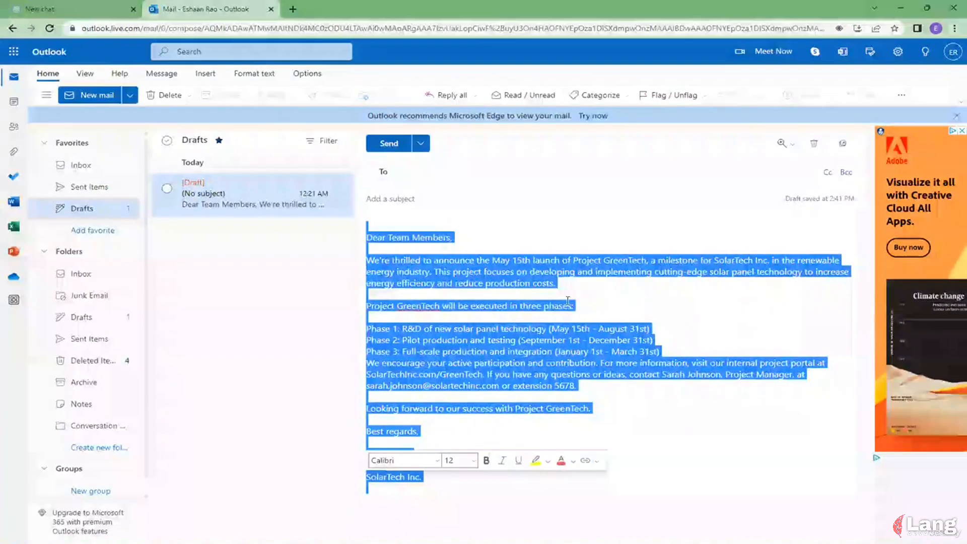
pyautogui.press('Delete')
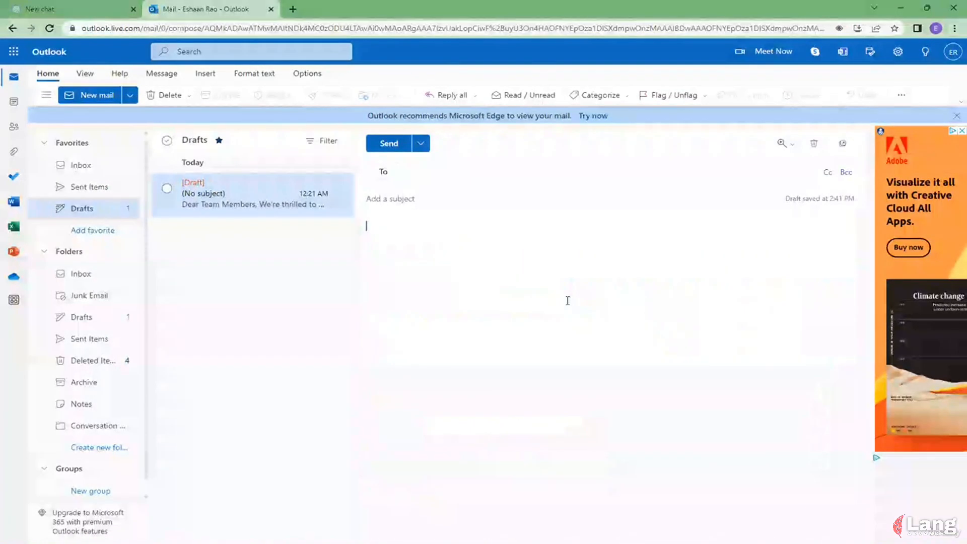
pyautogui.rightClick(381, 226)
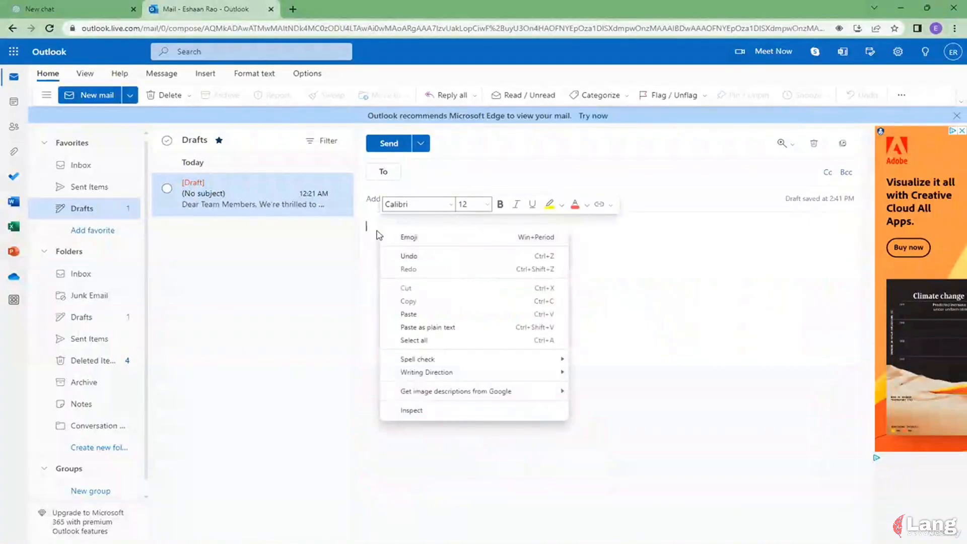
pyautogui.click(425, 327)
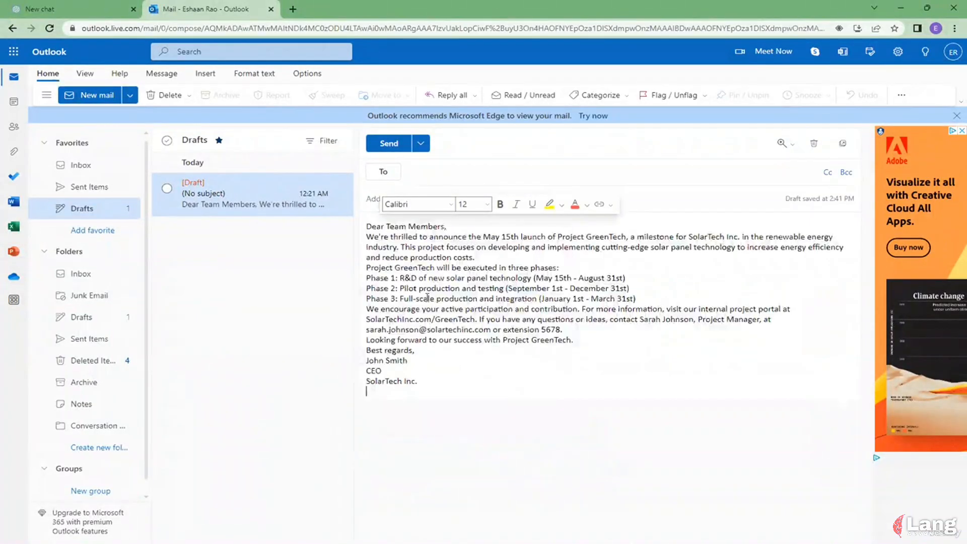
# Add blank lines after the greeting, the Phase 3 line, the extension 5678 line and the closing sentence.
pyautogui.click(456, 225)
pyautogui.press('Return')
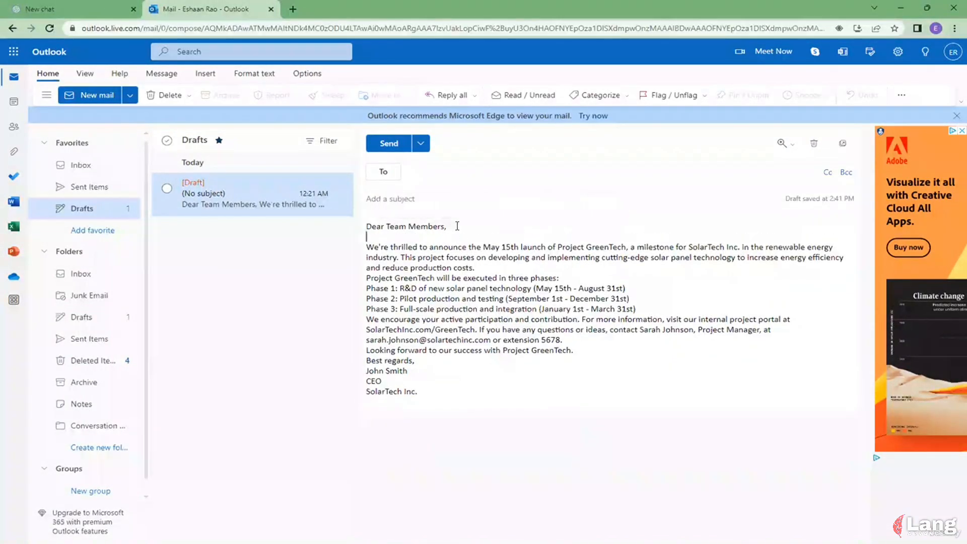
pyautogui.click(649, 309)
pyautogui.press('Return')
pyautogui.click(579, 350)
pyautogui.press('Return')
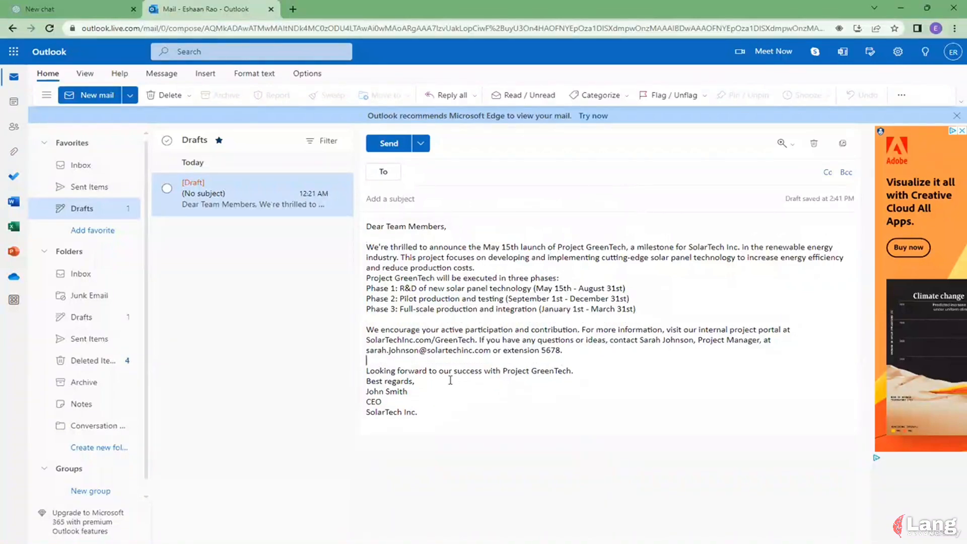
pyautogui.click(576, 373)
pyautogui.press('Return')
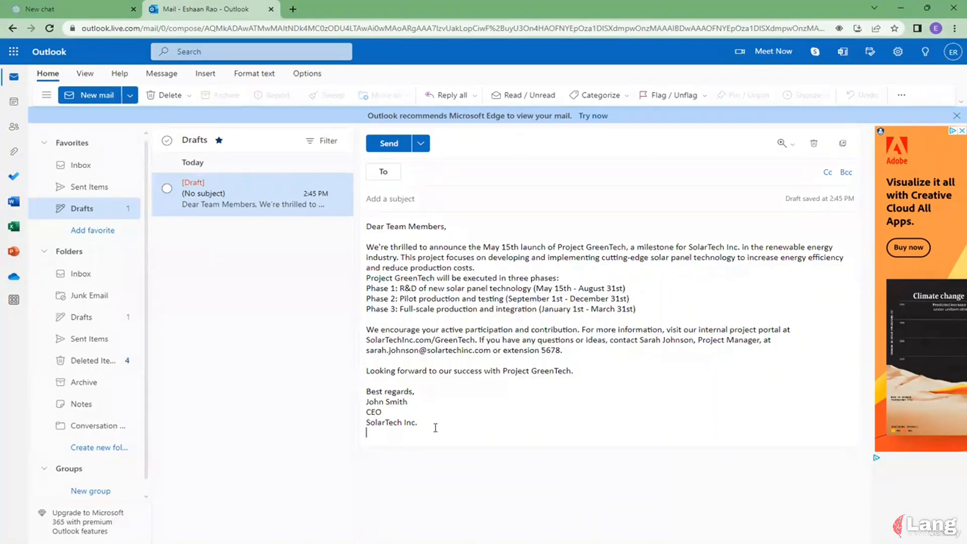
# Copy the GreenTech email body into a new ChatGPT message.
pyautogui.moveTo(435, 428); pyautogui.dragTo(366, 224)
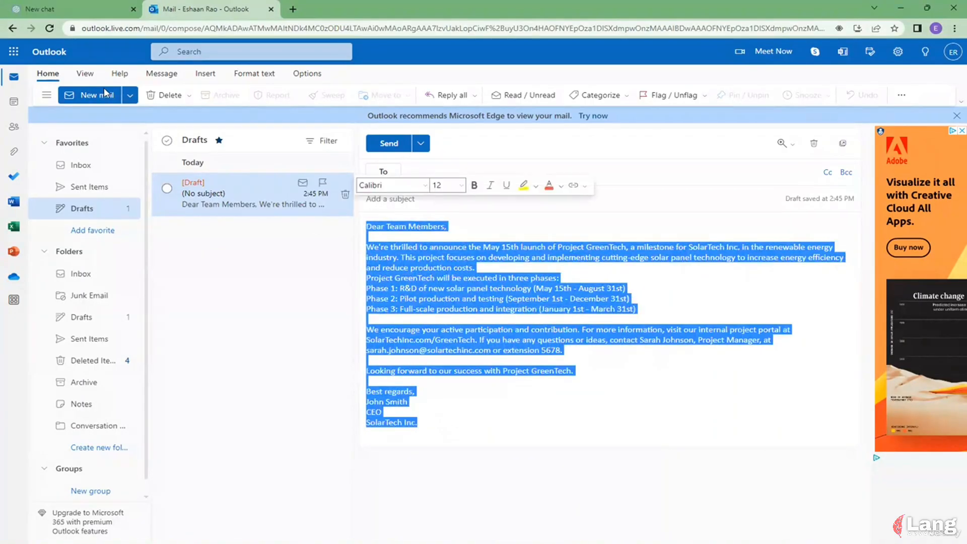
pyautogui.click(76, 8)
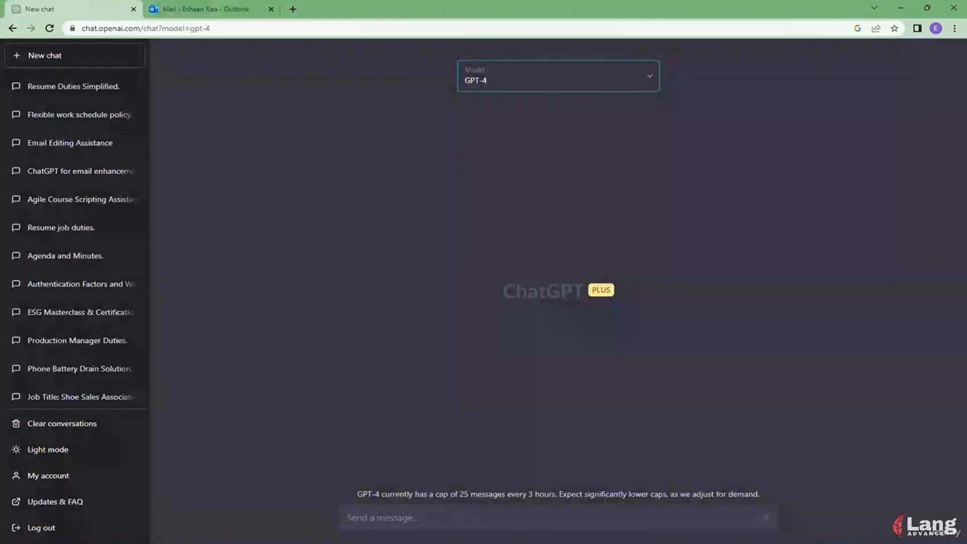
pyautogui.click(470, 513)
pyautogui.hotkey('ctrl', 'v')
pyautogui.scroll(5, 423, 477)
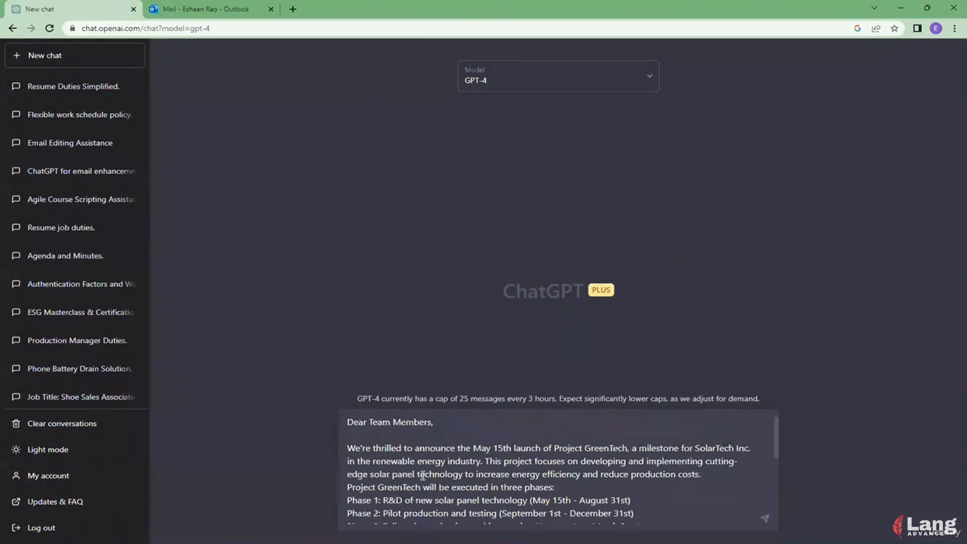
# Add the subject-line request above the pasted email, joined to the greeting, and send it.
pyautogui.click(349, 422)
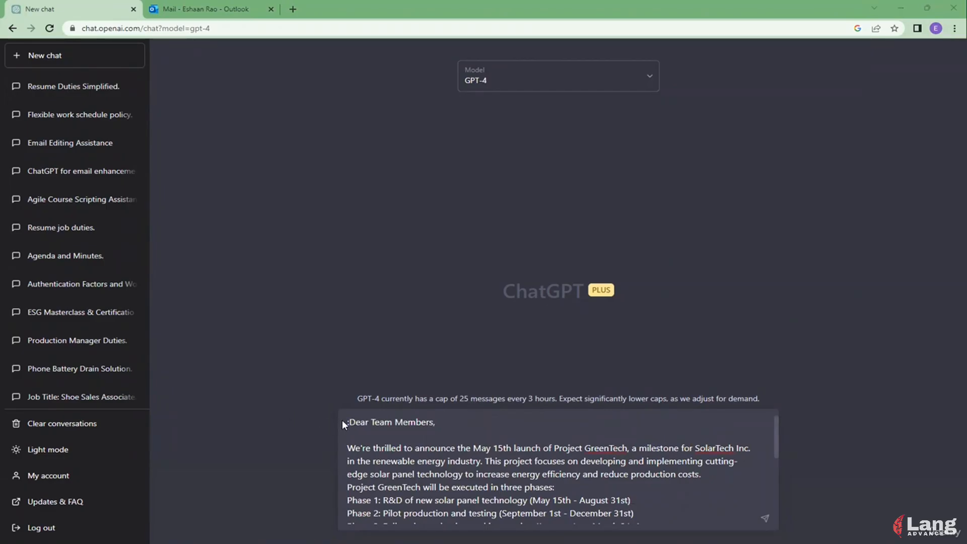
pyautogui.click(350, 421)
pyautogui.hotkey('ctrl', 'v')
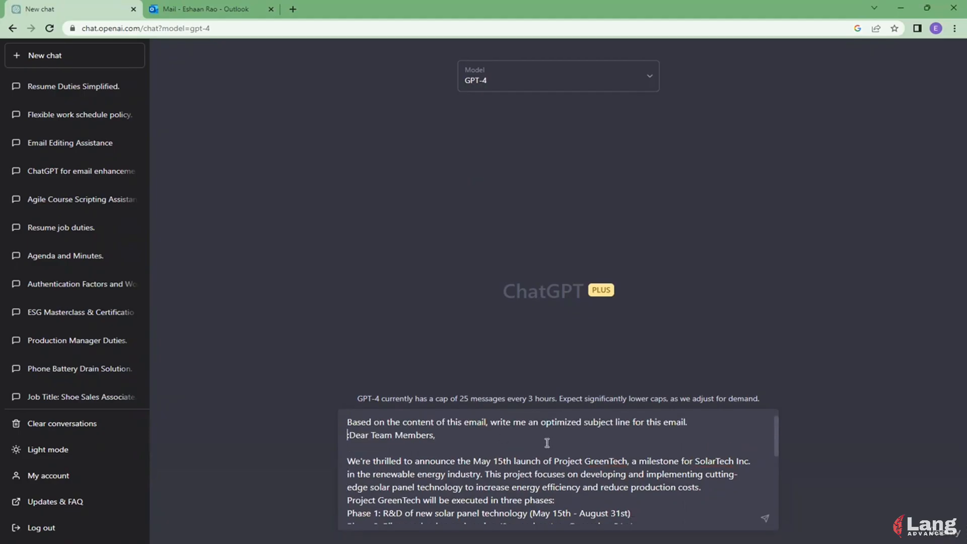
pyautogui.press('BackSpace')
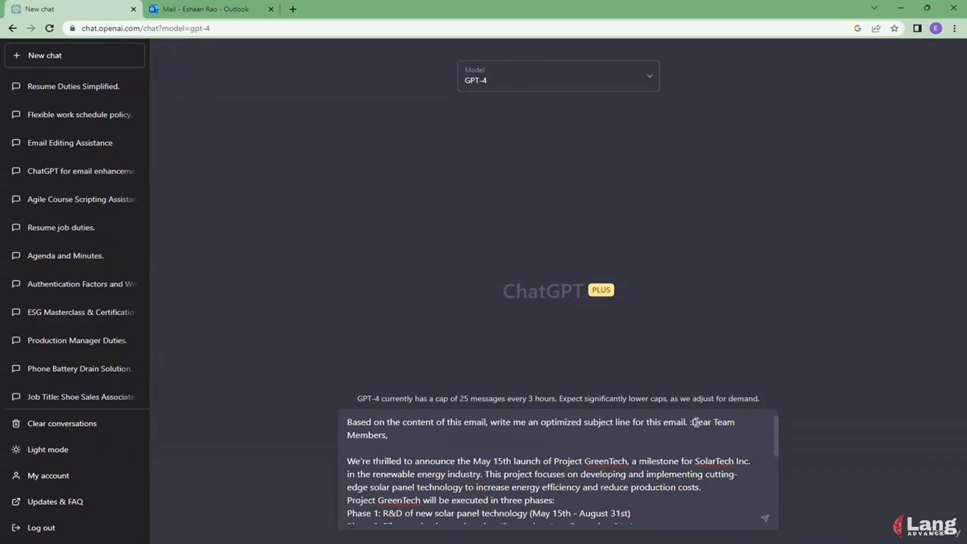
pyautogui.scroll(-5, 695, 428)
pyautogui.scroll(5, 692, 436)
pyautogui.press('Return')
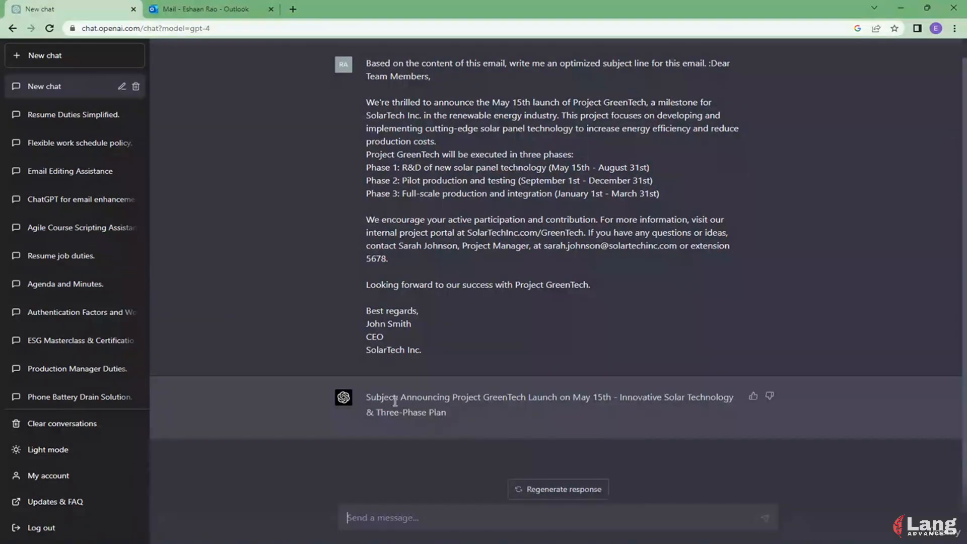
# Paste ChatGPT's 'Announcing Project GreenTech Launch on May 15th…' subject into the Outlook draft's subject field.
pyautogui.moveTo(403, 397); pyautogui.dragTo(718, 410)
pyautogui.hotkey('ctrl', 'c')
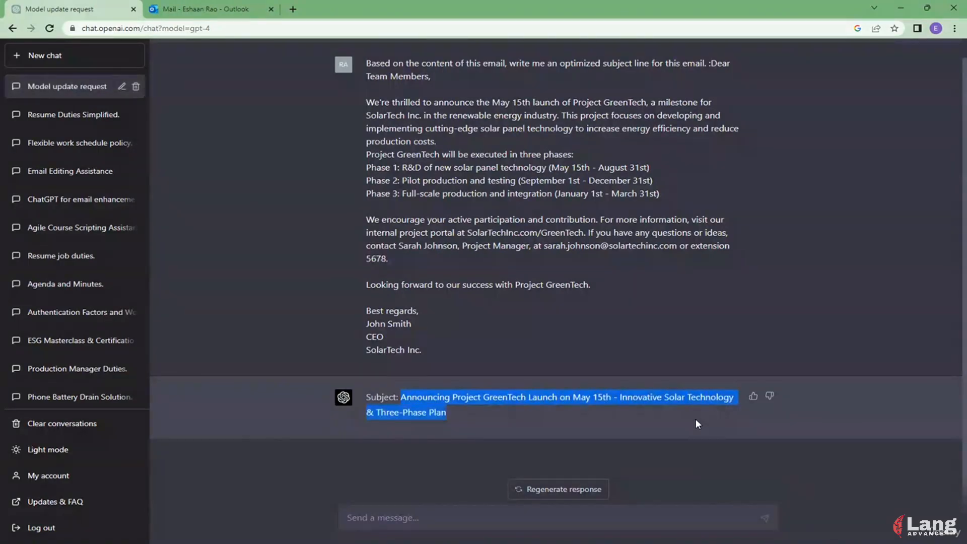
pyautogui.hotkey('ctrl', 'Tab')
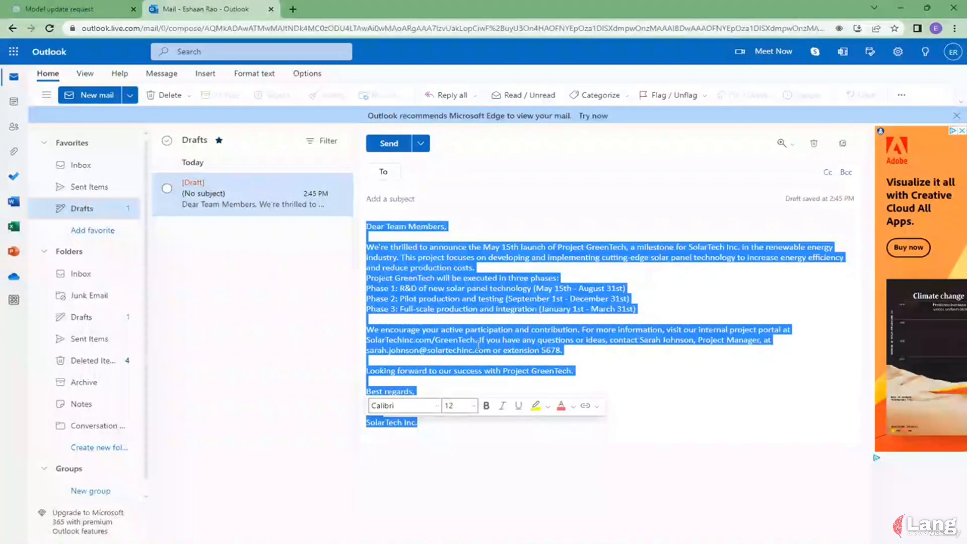
pyautogui.hotkey('ctrl', 'shift', 'Tab')
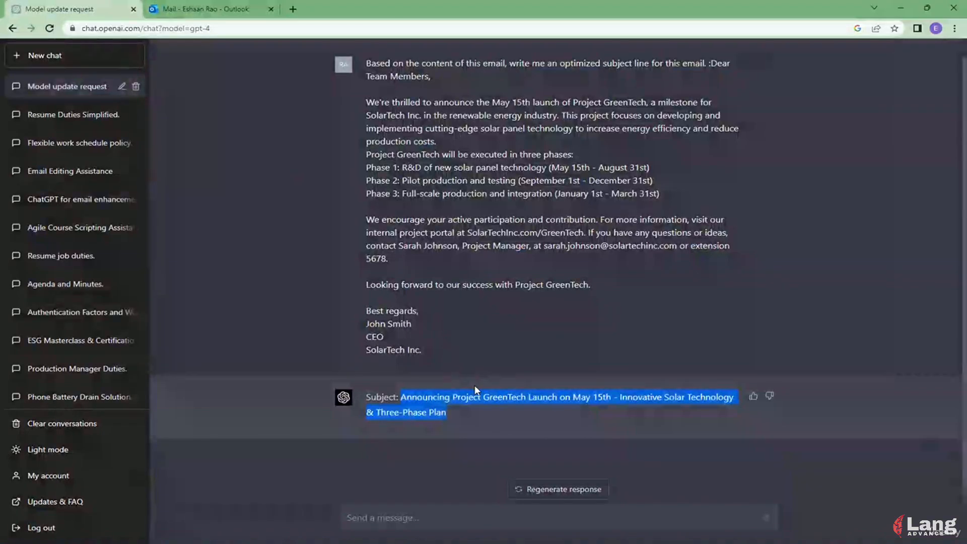
pyautogui.click(194, 11)
pyautogui.click(452, 204)
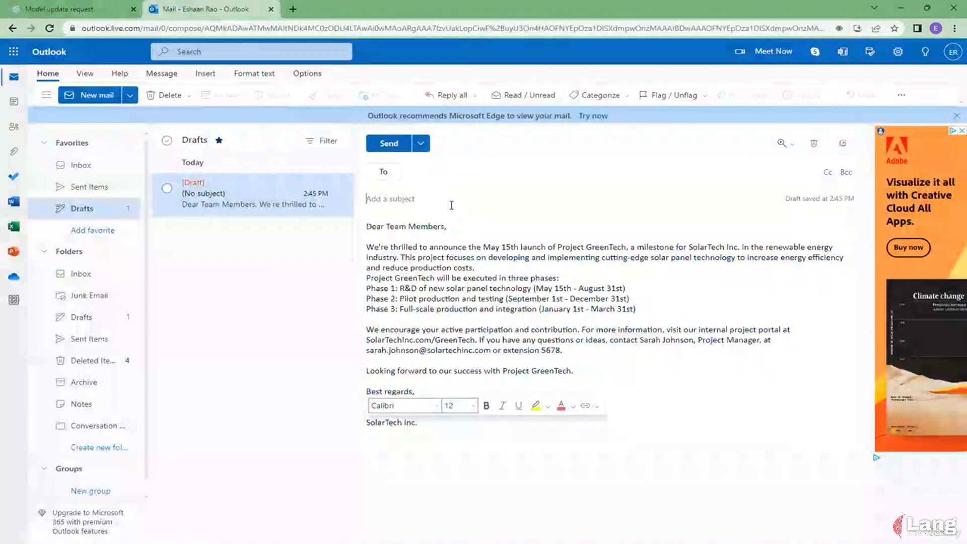
pyautogui.hotkey('ctrl', 'v')
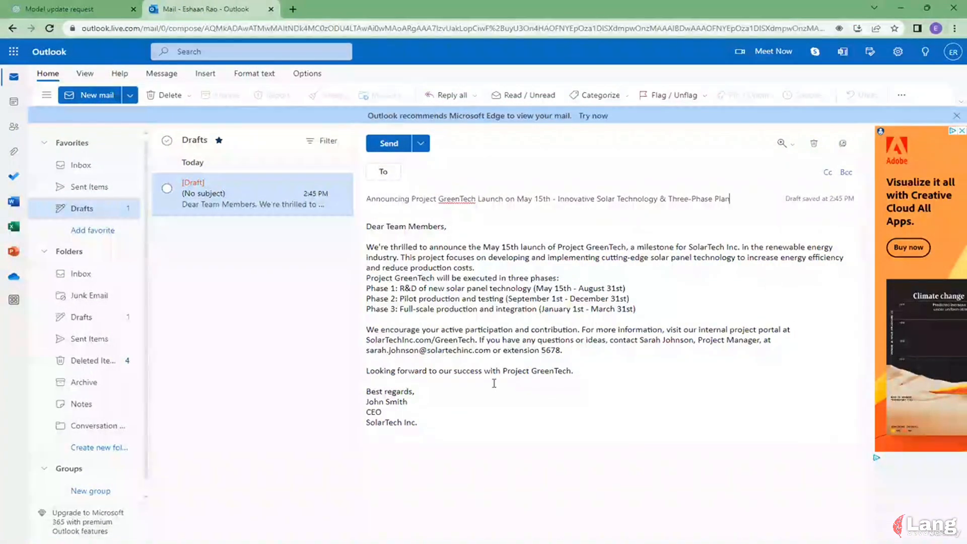
pyautogui.click(96, 7)
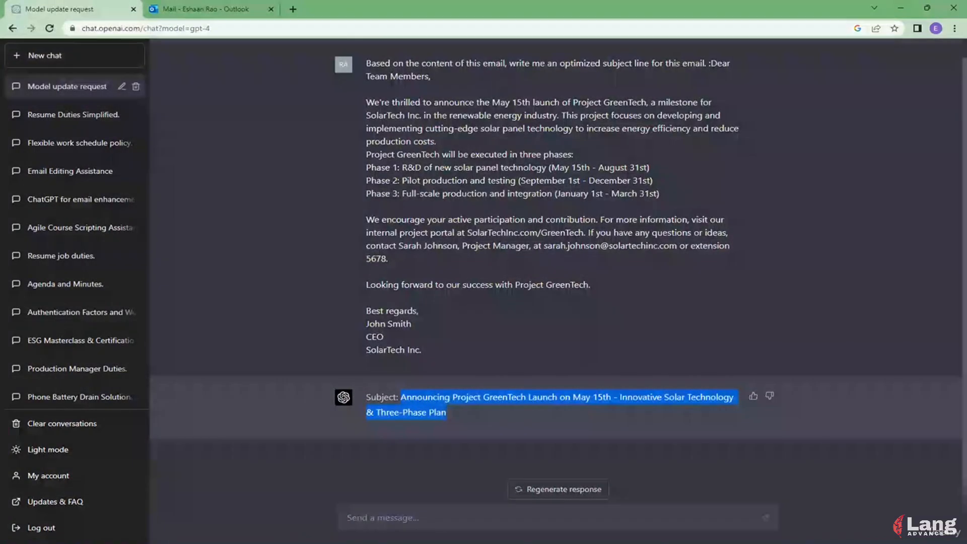
# Ask ChatGPT to keep the subject line to 65 characters max, then select the shorter suggestion.
pyautogui.click(475, 520)
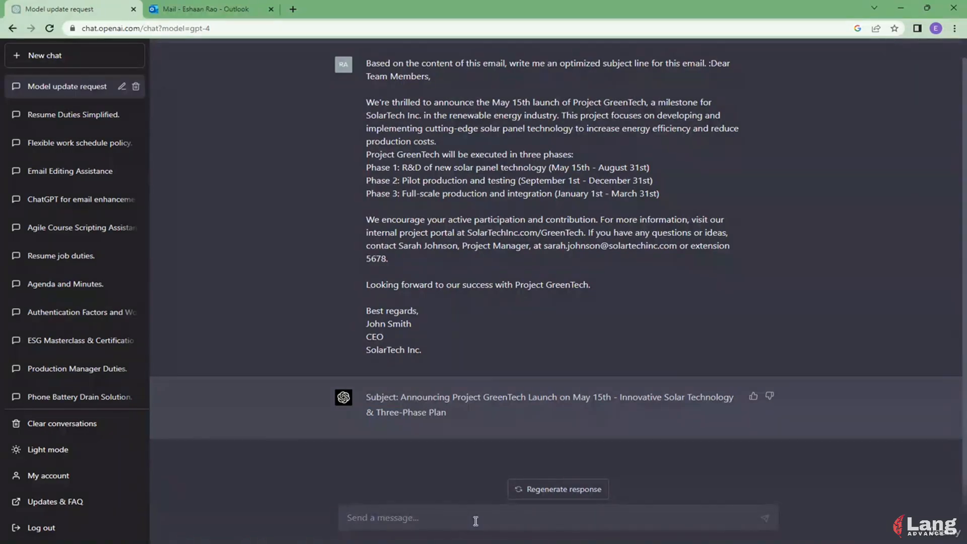
pyautogui.write('The sublect line must be')
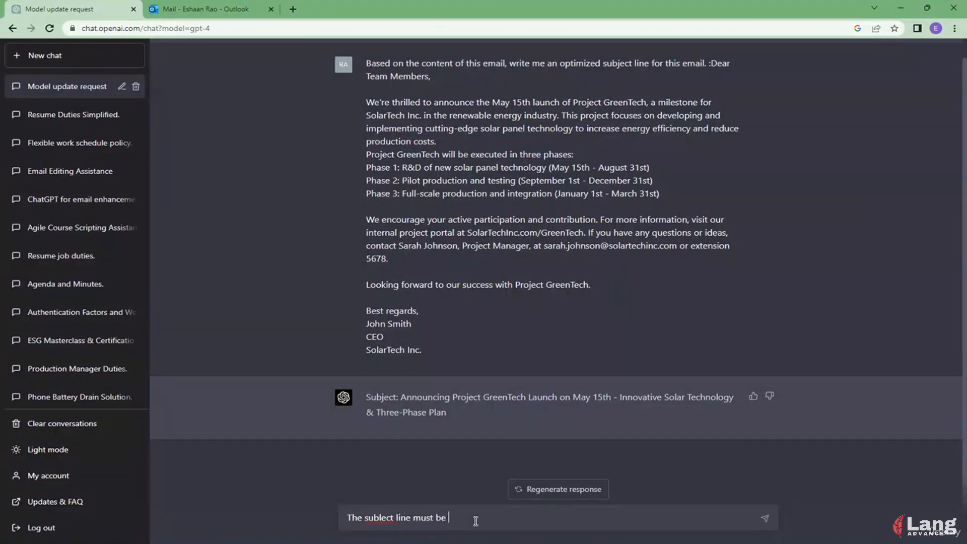
pyautogui.write(' 65 cha')
pyautogui.write('ar')
pyautogui.write('cters max')
pyautogui.rightClick(388, 515)
pyautogui.click(426, 331)
pyautogui.press('Return')
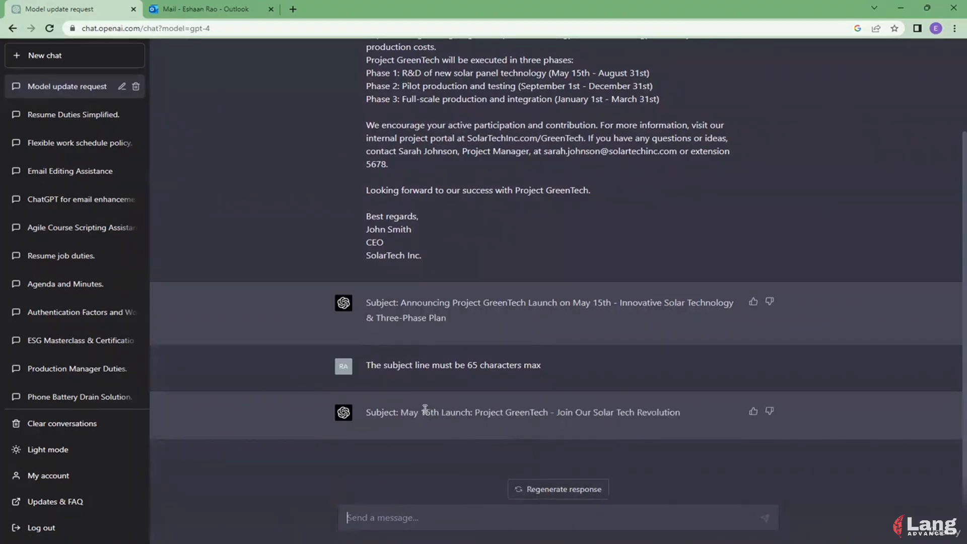
pyautogui.moveTo(401, 412); pyautogui.dragTo(678, 418)
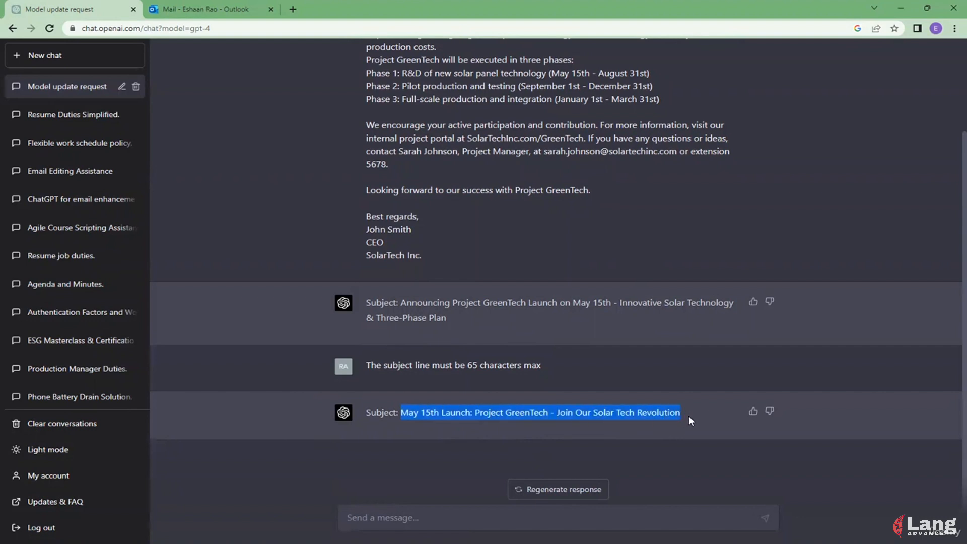
# Replace the draft's subject with 'May 15th Launch: Project GreenTech - Join Our Solar Tech Revolution'.
pyautogui.click(261, 6)
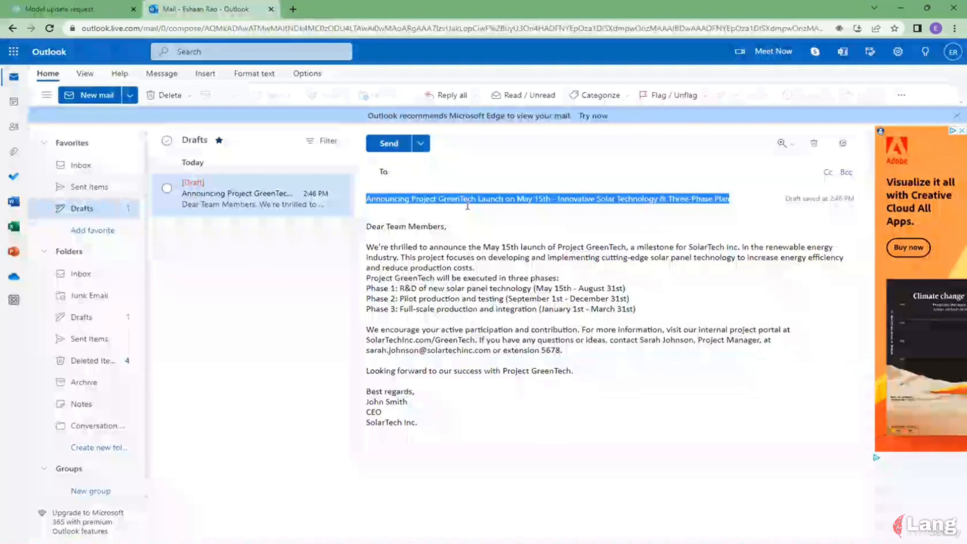
pyautogui.write('May 15th Launch: Project GreenTech - Join Our Solar Tech Revolution')
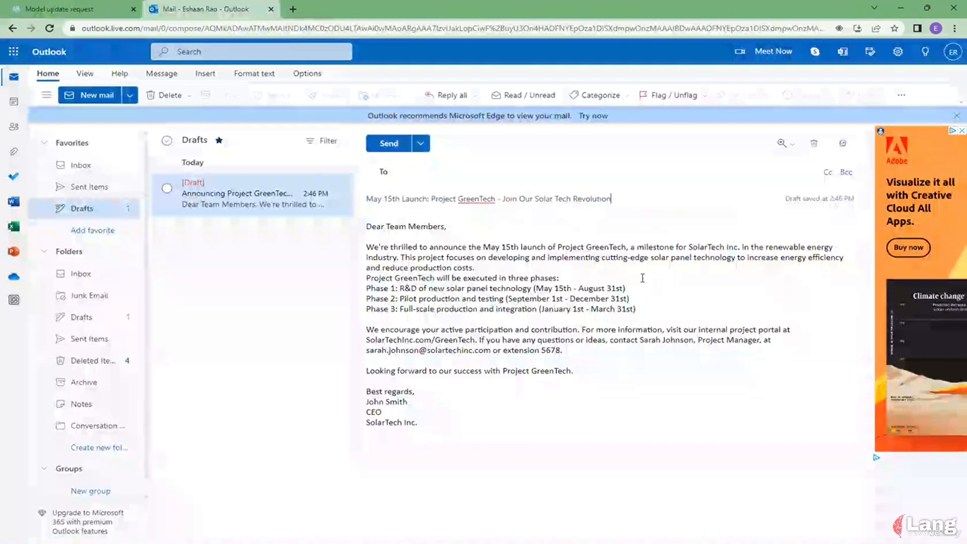
pyautogui.hotkey('ctrl', 'a')
pyautogui.click(647, 378)
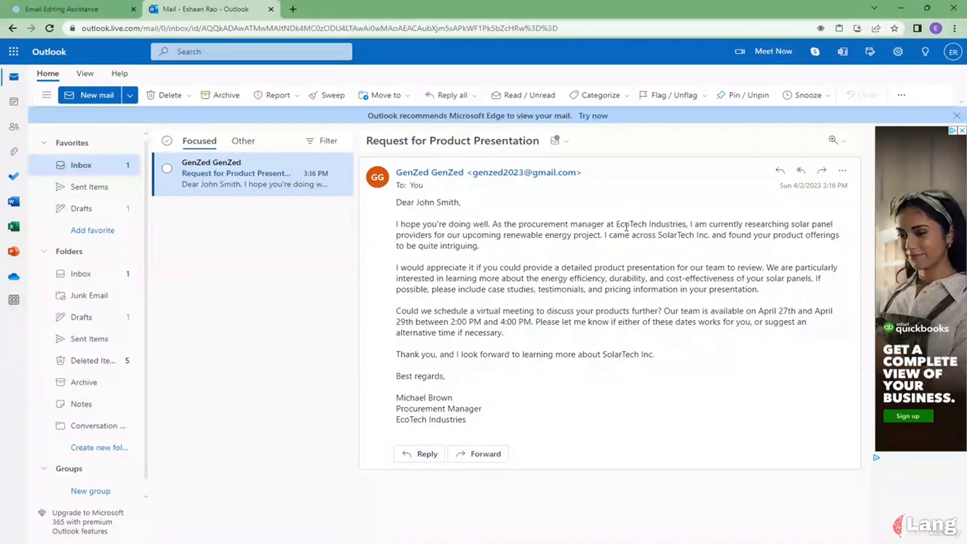
pyautogui.moveTo(616, 224); pyautogui.dragTo(747, 231)
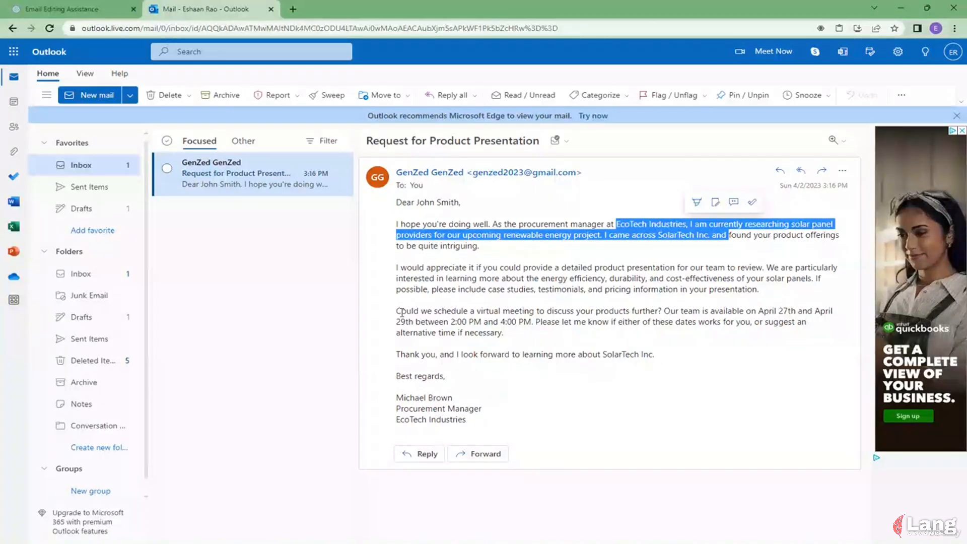
pyautogui.moveTo(396, 311); pyautogui.dragTo(505, 335)
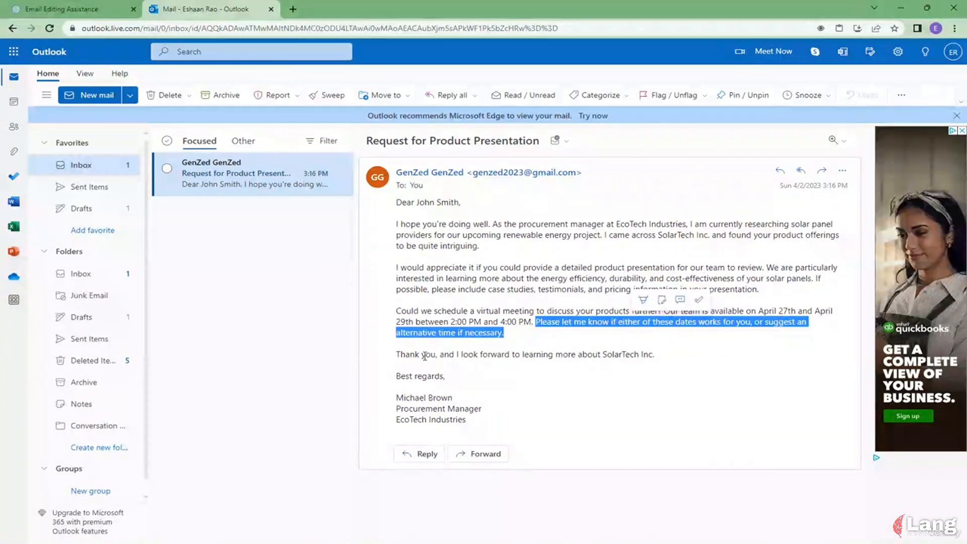
pyautogui.moveTo(409, 355); pyautogui.dragTo(661, 359)
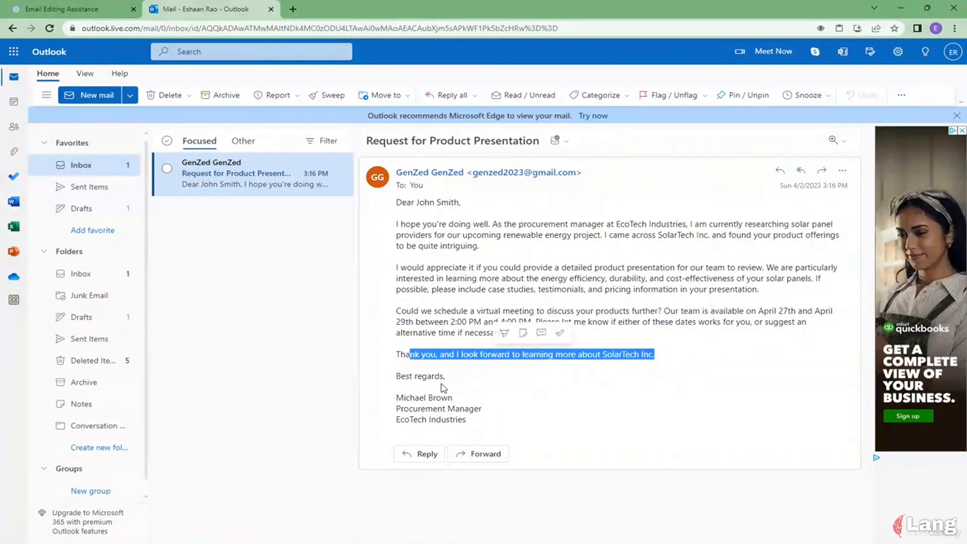
pyautogui.moveTo(396, 397); pyautogui.dragTo(454, 402)
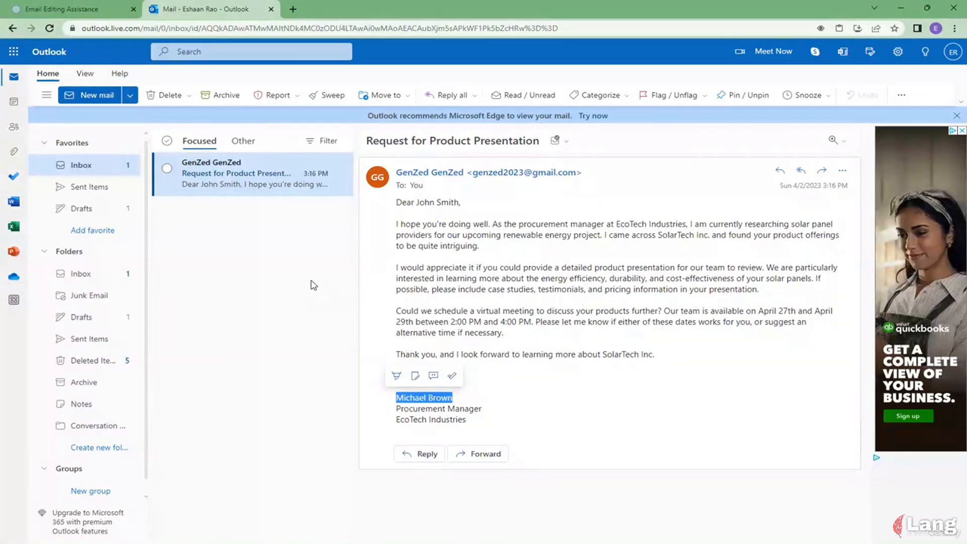
# Browse the ChatGPT chats and open the 'Model update request' conversation.
pyautogui.click(75, 9)
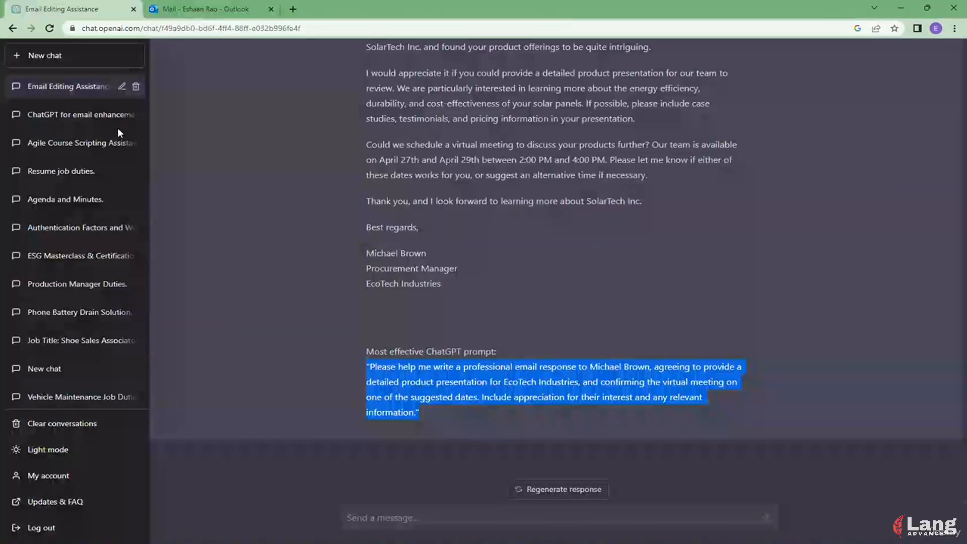
pyautogui.click(90, 125)
pyautogui.click(84, 96)
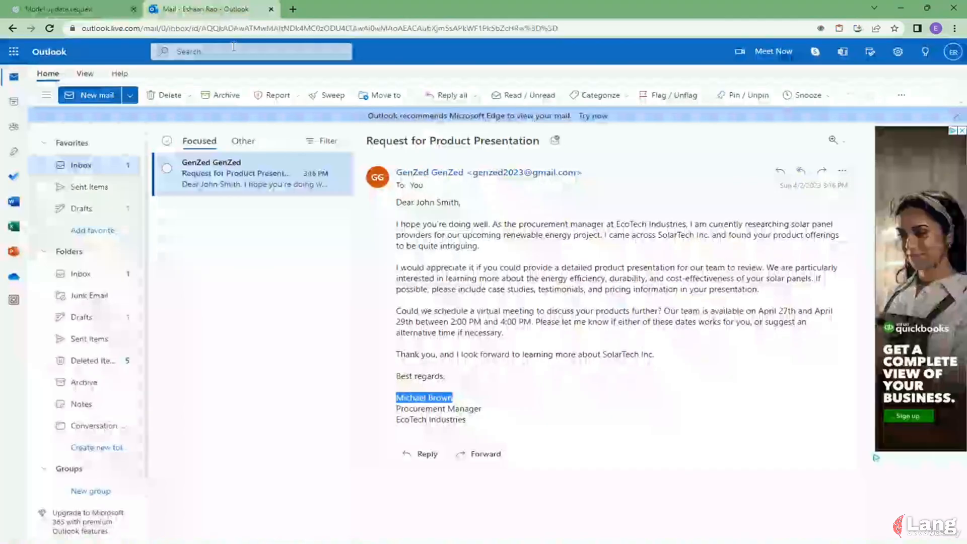
# Select the whole product presentation request email body in Outlook, then return to ChatGPT.
pyautogui.click(199, 9)
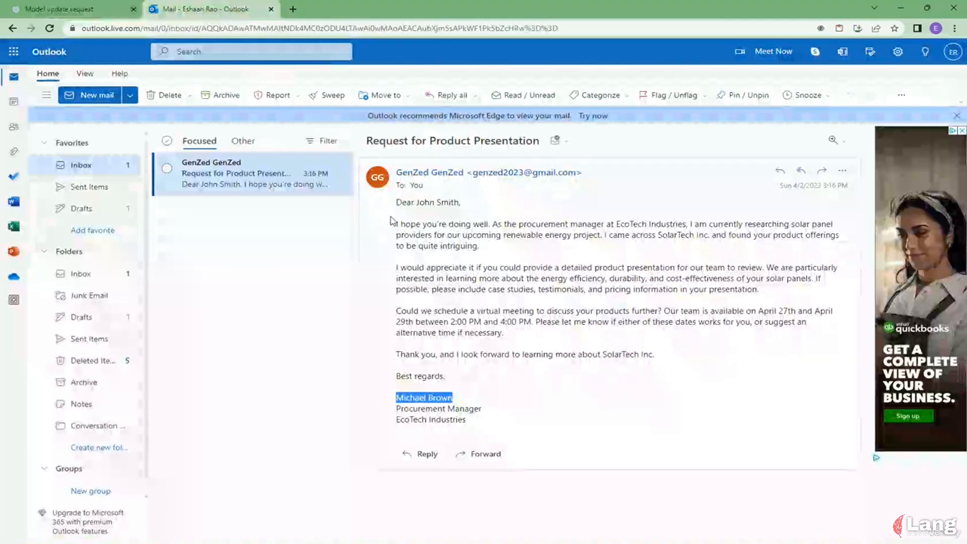
pyautogui.moveTo(398, 202); pyautogui.dragTo(519, 426)
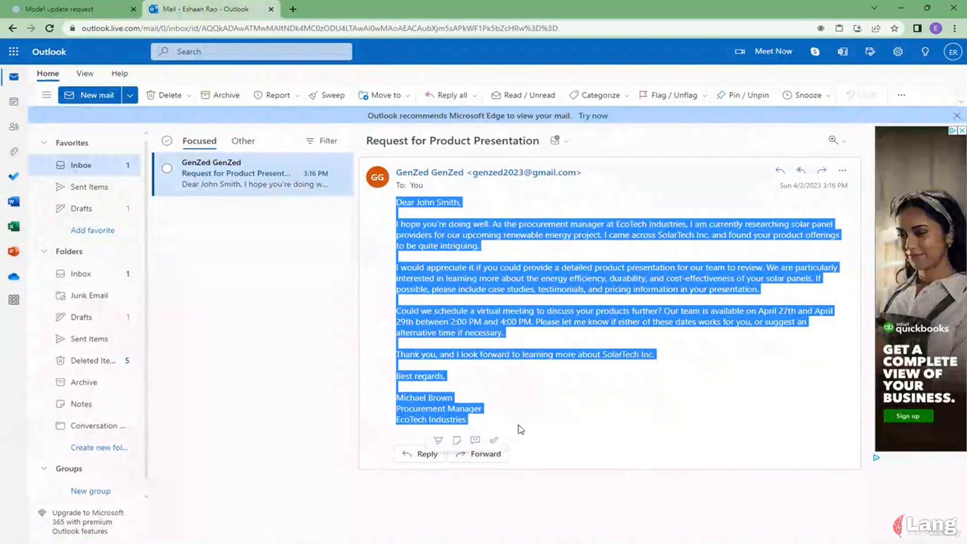
pyautogui.click(71, 9)
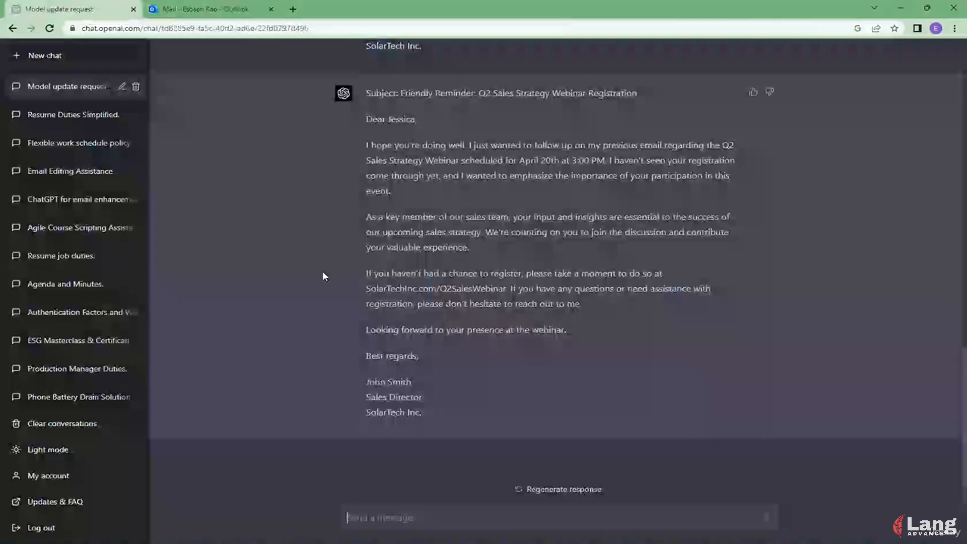
# Paste the EcoTech email into the message box, followed by a colon and the reply-request prompt before it.
pyautogui.hotkey('ctrl', 'v')
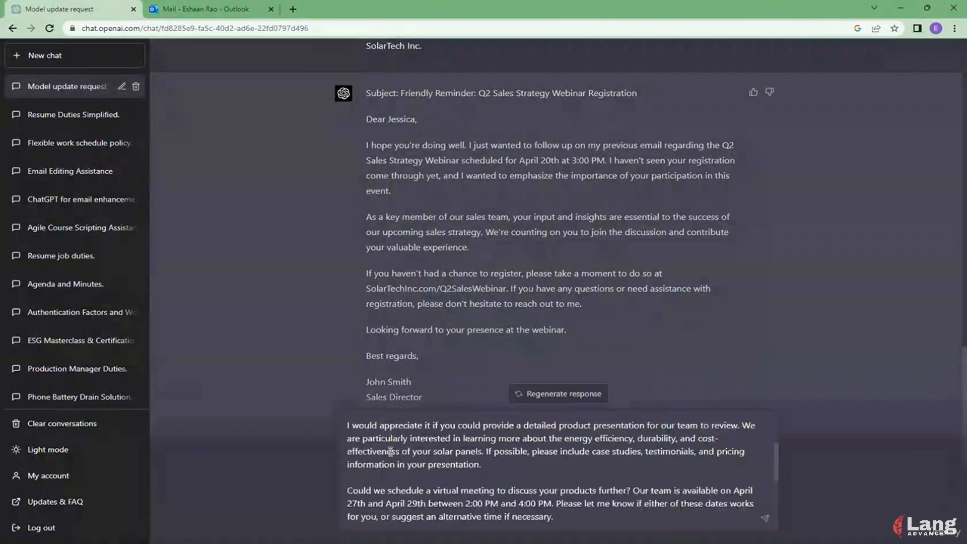
pyautogui.scroll(1, 347, 433)
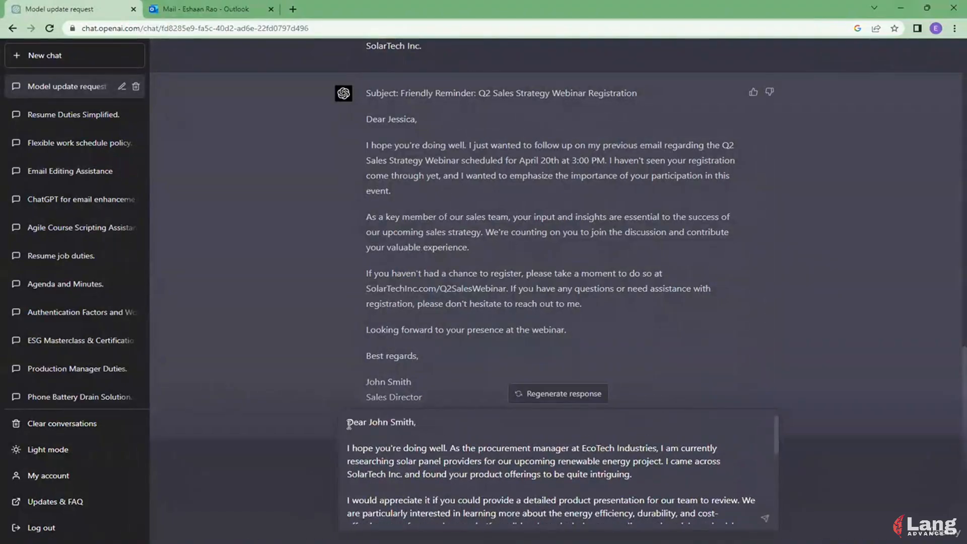
pyautogui.click(349, 425)
pyautogui.write(':')
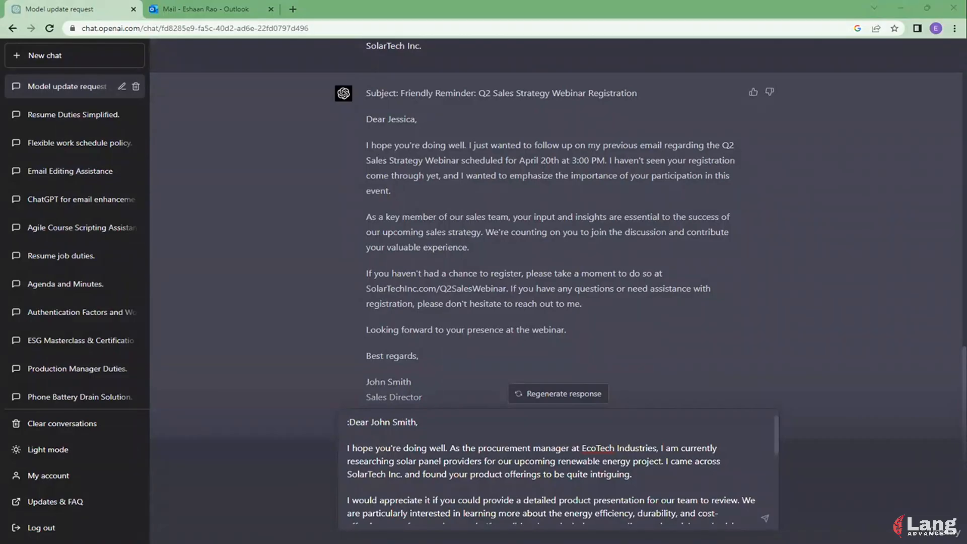
pyautogui.click(346, 422)
pyautogui.write('"Please help me write a professional email response to Michael Brown, agreeing to provide a detailed product presentation for EcoTech Industries, and confirming the virtual meeting on one of the suggested dates. Include appreciation for their interest and any relevant information."')
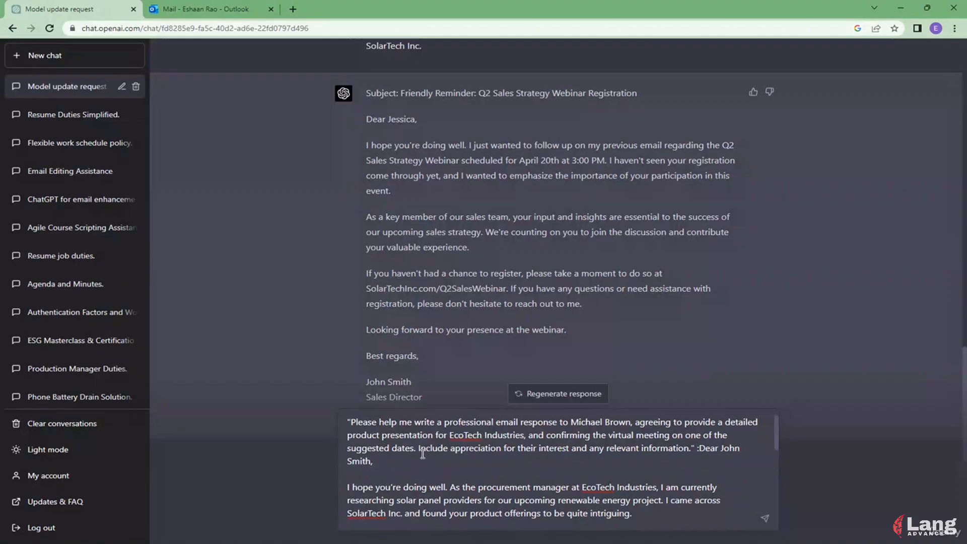
# Review the combined message: the appreciation sentence, the main request wording, and the pasted email.
pyautogui.moveTo(418, 448); pyautogui.dragTo(692, 448)
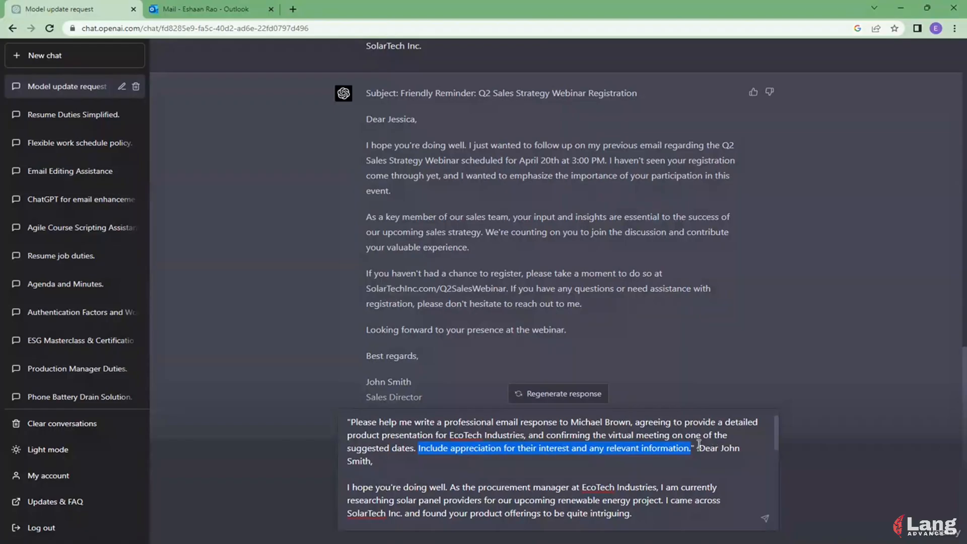
pyautogui.moveTo(698, 448); pyautogui.dragTo(675, 509)
pyautogui.scroll(3, 651, 447)
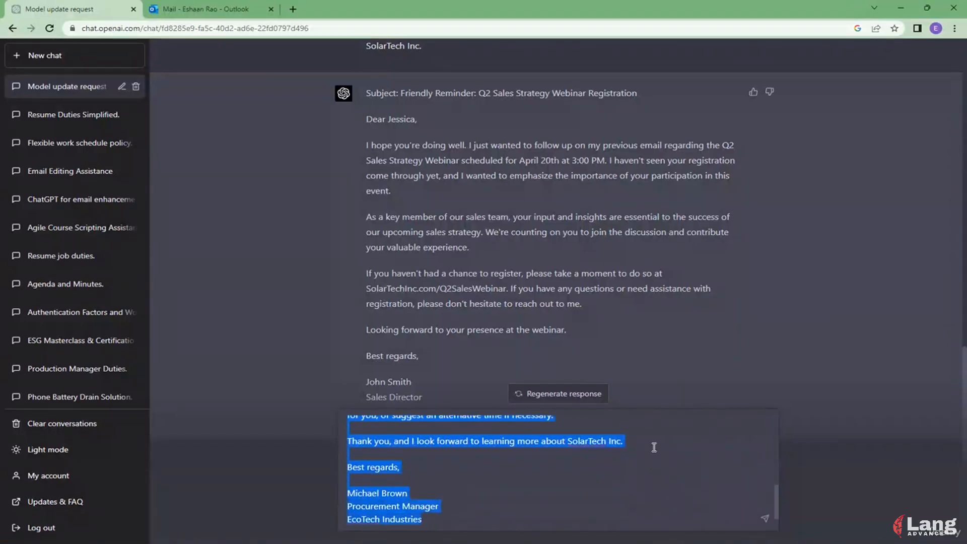
pyautogui.scroll(5, 651, 440)
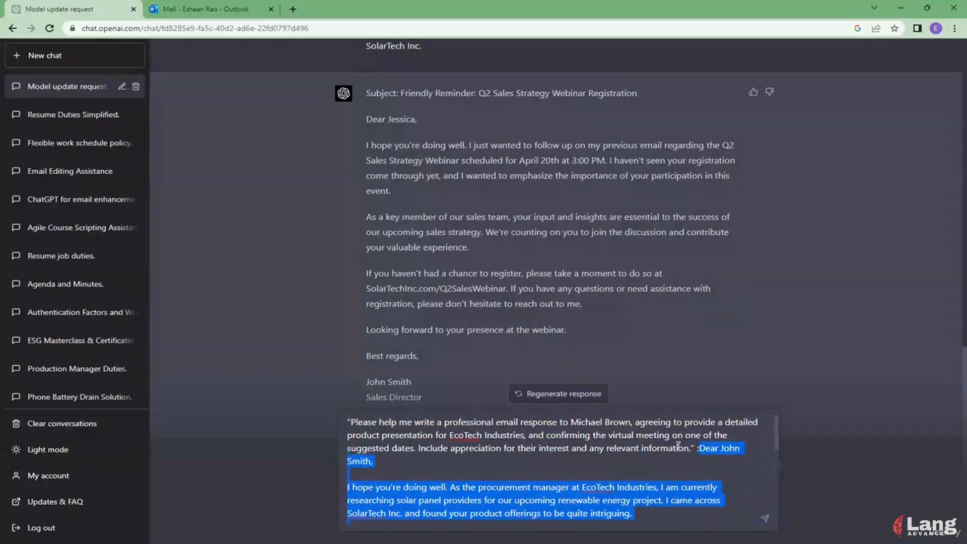
pyautogui.moveTo(692, 447); pyautogui.dragTo(561, 423)
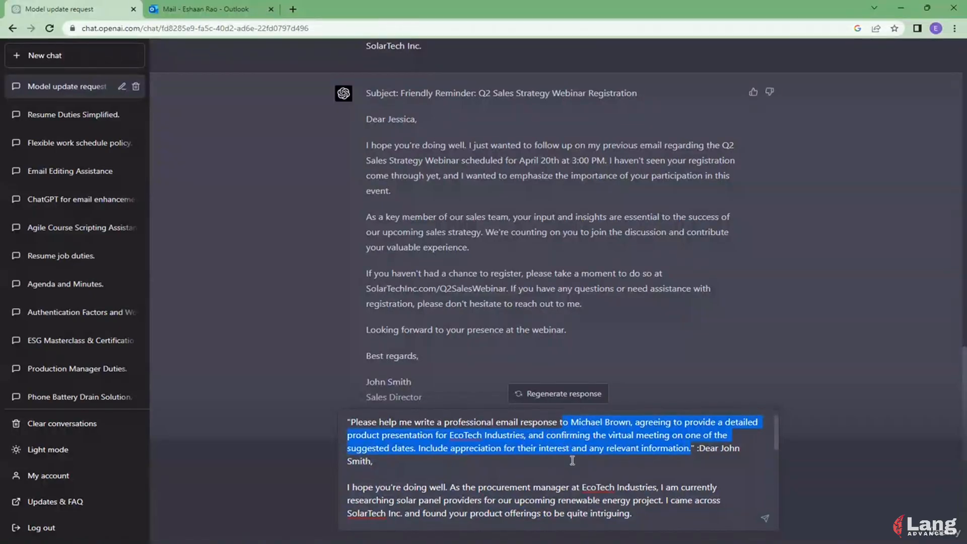
pyautogui.scroll(-10, 572, 461)
pyautogui.scroll(9, 571, 459)
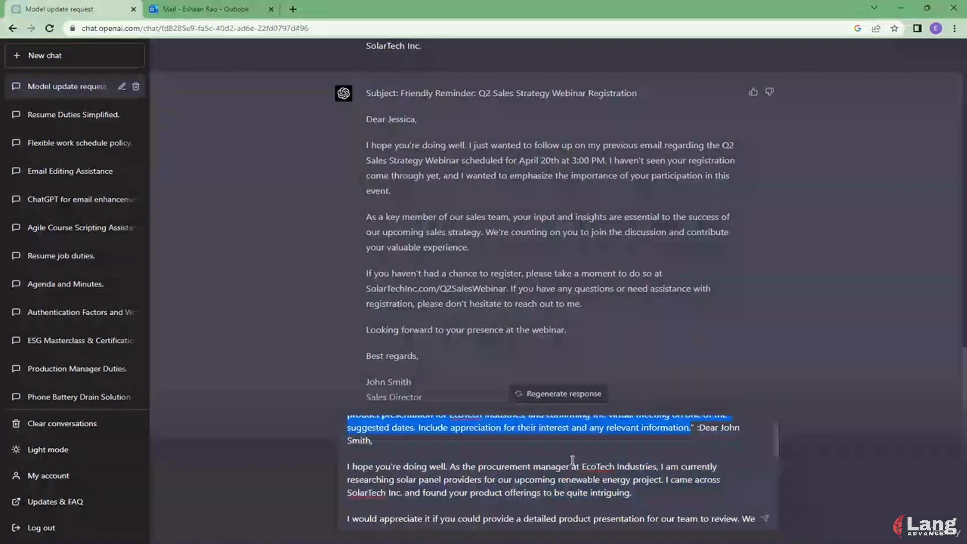
pyautogui.scroll(1, 572, 460)
pyautogui.scroll(-10, 572, 459)
# Send the prompt and check the generated reply's greeting and signature name.
pyautogui.press('Return')
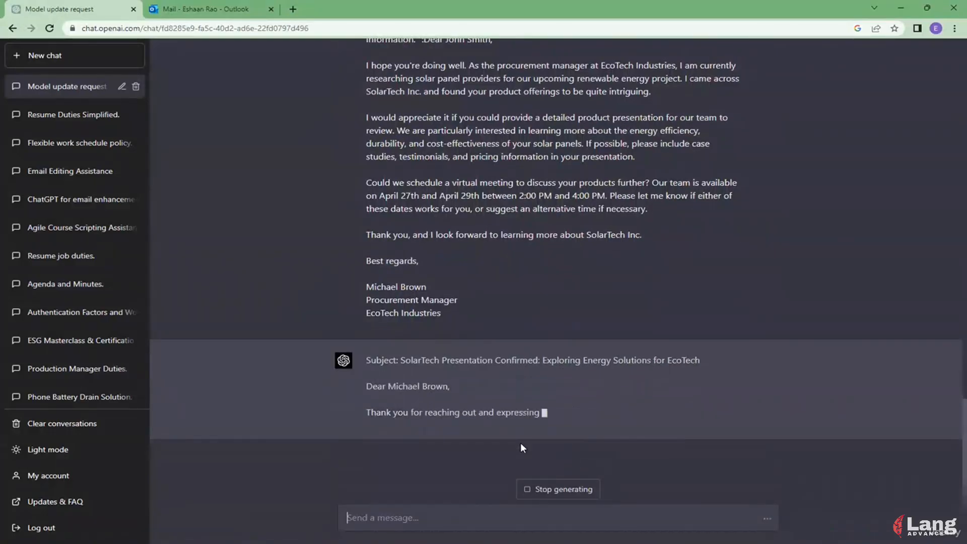
pyautogui.moveTo(369, 386); pyautogui.dragTo(449, 386)
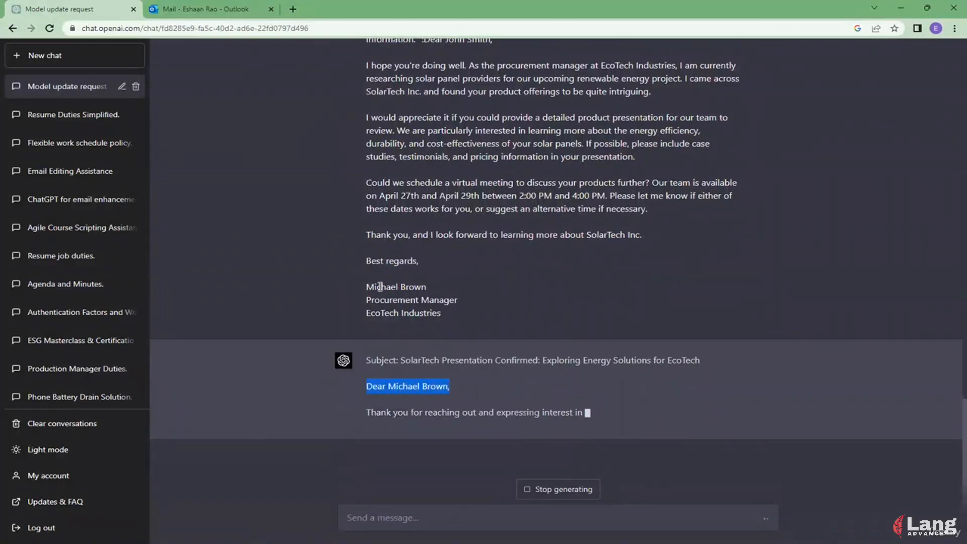
pyautogui.moveTo(367, 286); pyautogui.dragTo(439, 284)
# Compare against the original email's signature block in Outlook.
pyautogui.click(212, 8)
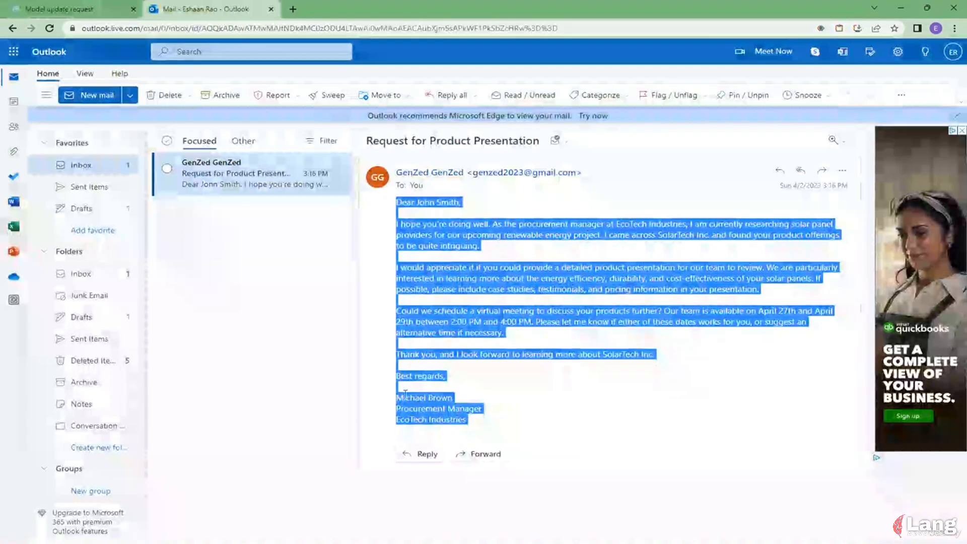
pyautogui.click(400, 399)
pyautogui.moveTo(397, 398)
pyautogui.mouseDown()
pyautogui.moveTo(452, 398)
pyautogui.moveTo(486, 423)
pyautogui.mouseUp()
pyautogui.click(76, 8)
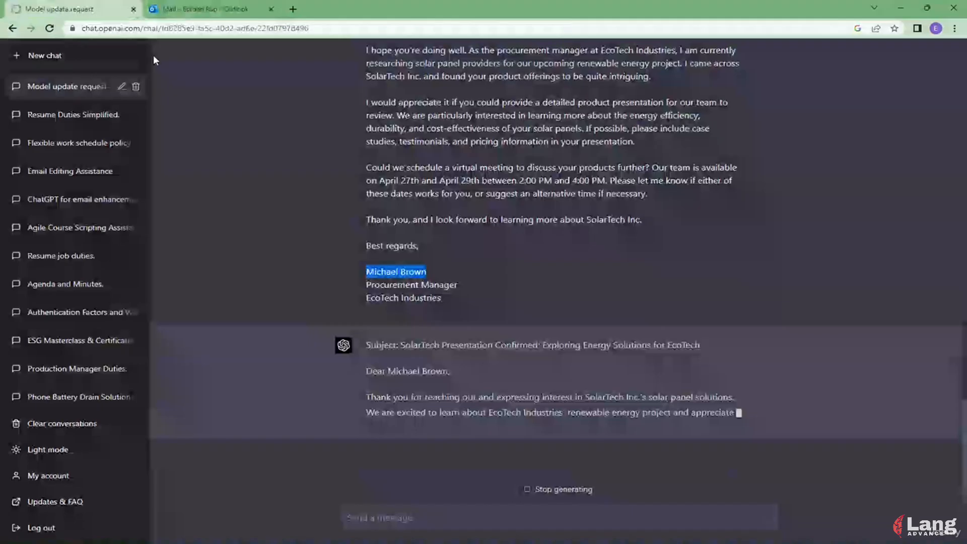
# Read the reply's greeting, product presentation offer and case studies and pricing sentence.
pyautogui.moveTo(375, 356); pyautogui.dragTo(463, 359)
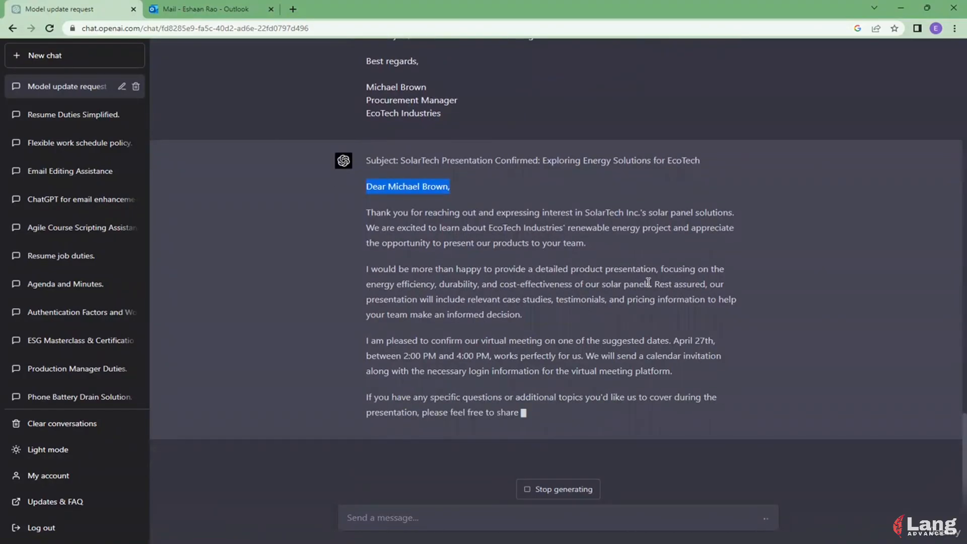
pyautogui.moveTo(650, 283); pyautogui.dragTo(362, 254)
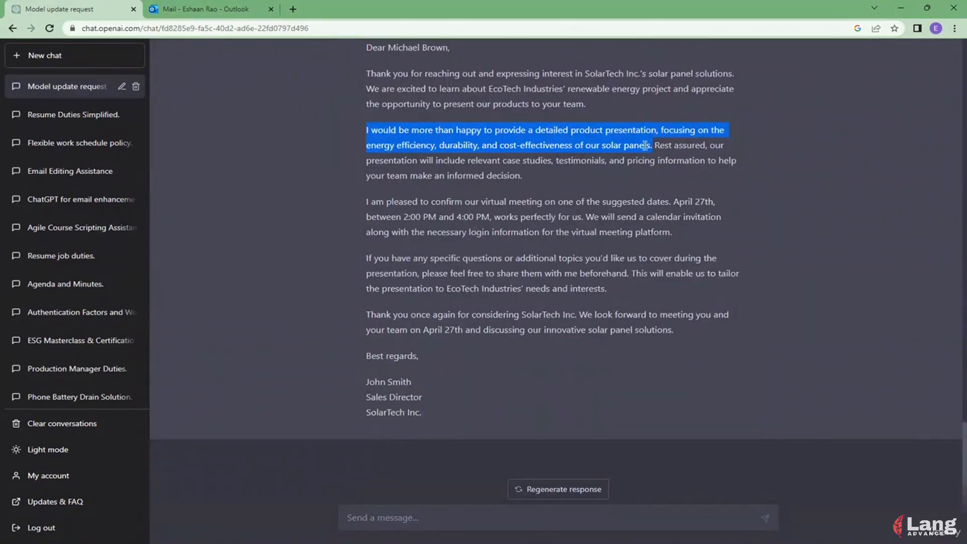
pyautogui.moveTo(653, 146); pyautogui.dragTo(657, 173)
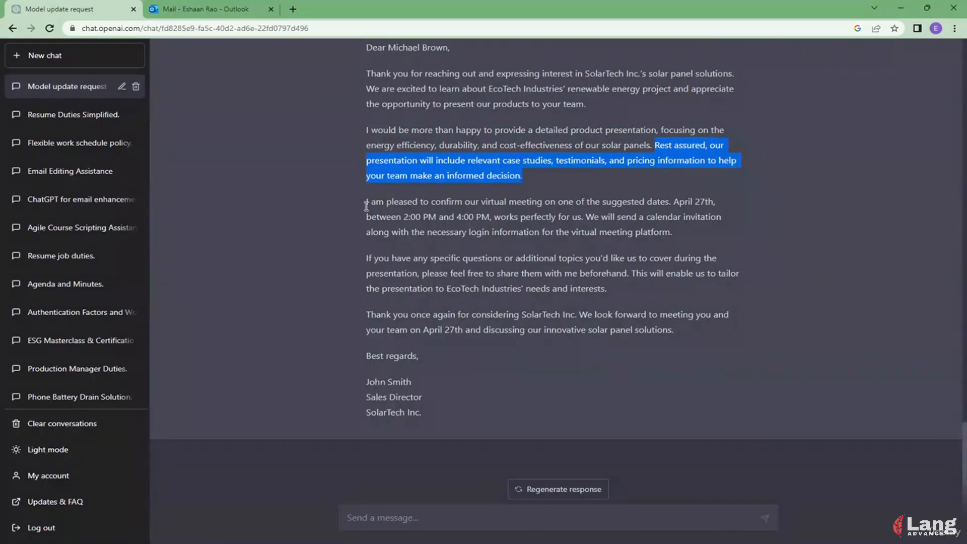
# Read the calendar invitation, questions, April 27th closing and signature paragraphs, then select the whole letter.
pyautogui.moveTo(358, 201); pyautogui.dragTo(448, 192)
pyautogui.click(453, 199)
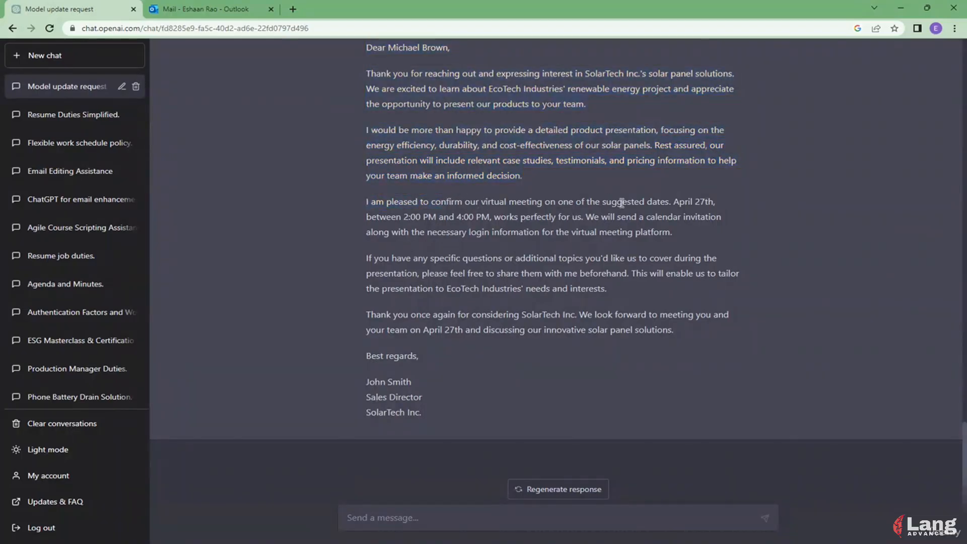
pyautogui.moveTo(674, 201); pyautogui.dragTo(680, 239)
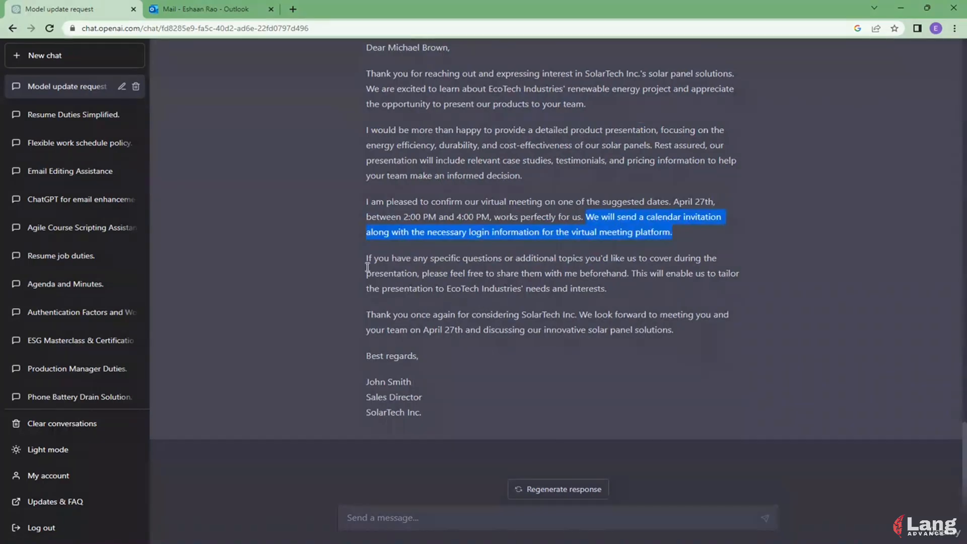
pyautogui.moveTo(373, 258); pyautogui.dragTo(672, 287)
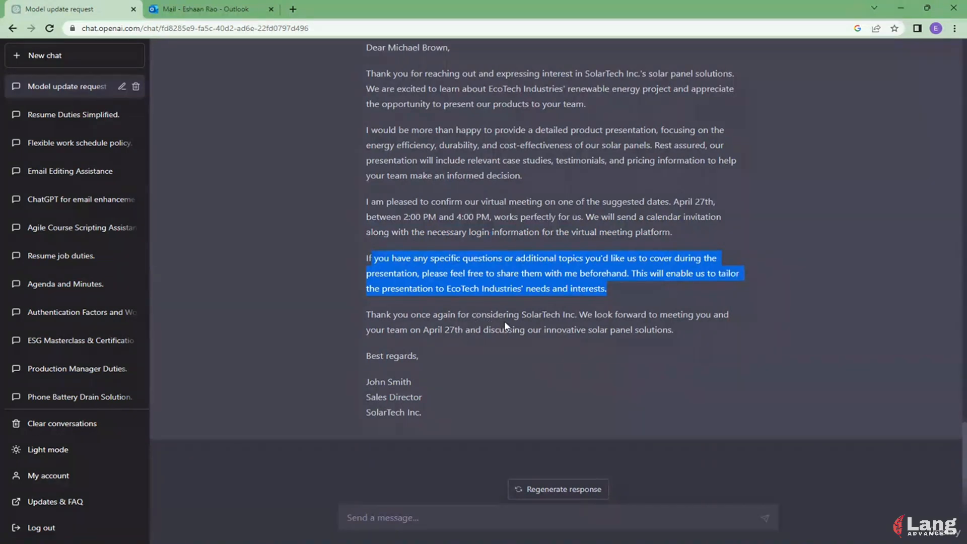
pyautogui.moveTo(588, 316); pyautogui.dragTo(710, 332)
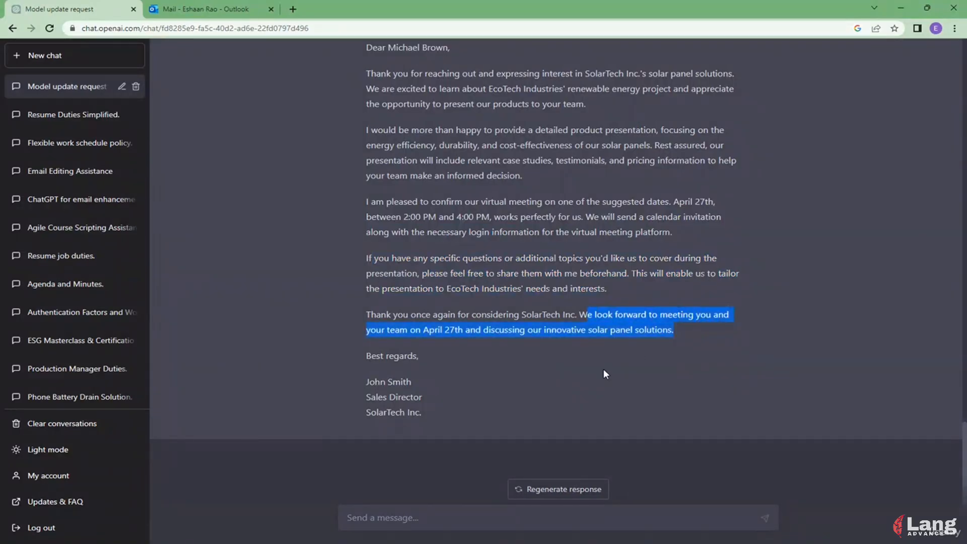
pyautogui.moveTo(422, 418); pyautogui.dragTo(366, 382)
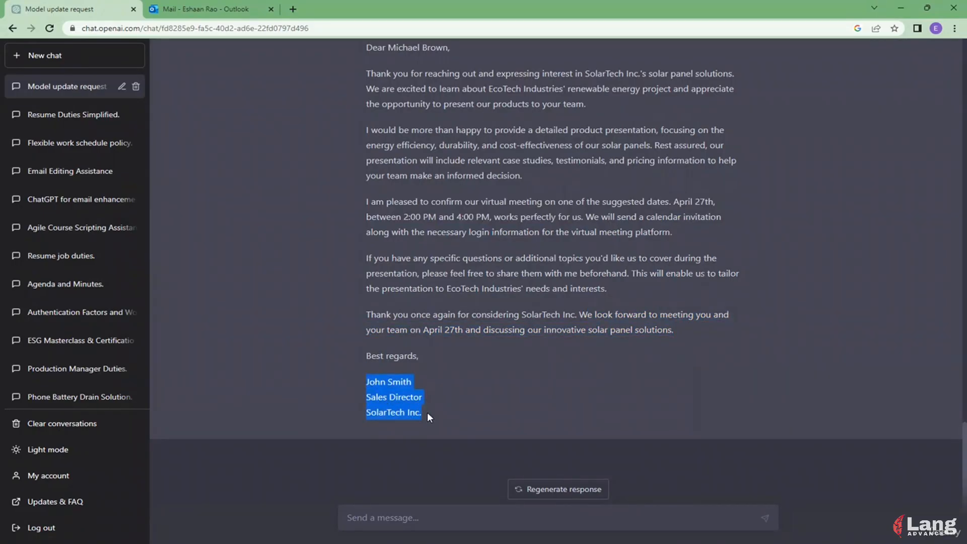
pyautogui.moveTo(427, 409)
pyautogui.mouseDown()
pyautogui.moveTo(400, 395)
pyautogui.moveTo(373, 309)
pyautogui.moveTo(366, 214)
pyautogui.mouseUp()
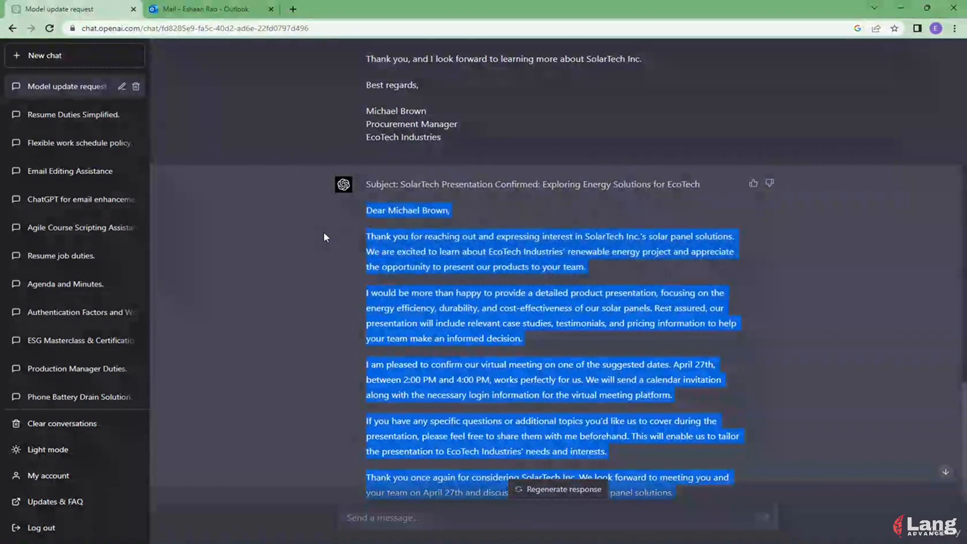
# Paste ChatGPT's April 27th meeting confirmation into an Outlook reply and send it.
pyautogui.click(201, 9)
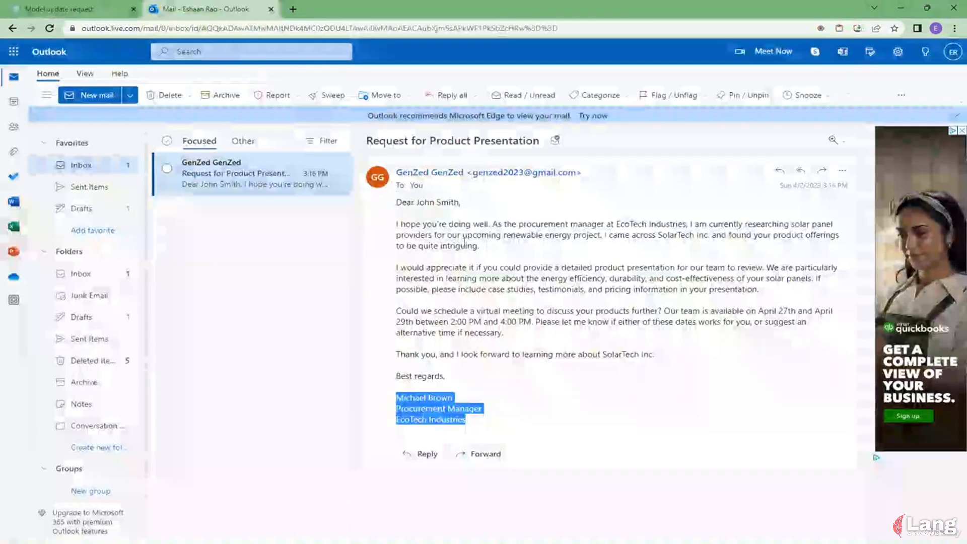
pyautogui.click(425, 454)
pyautogui.rightClick(406, 409)
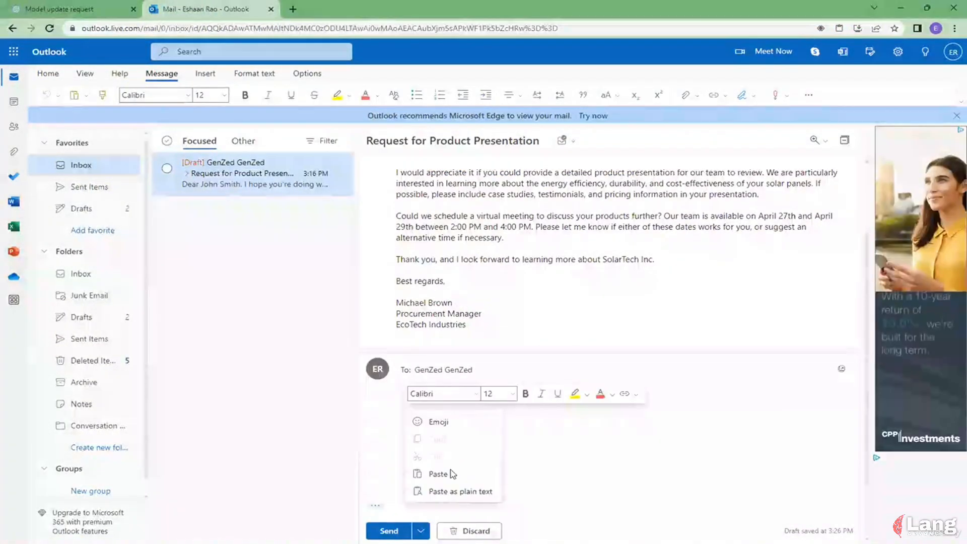
pyautogui.click(456, 489)
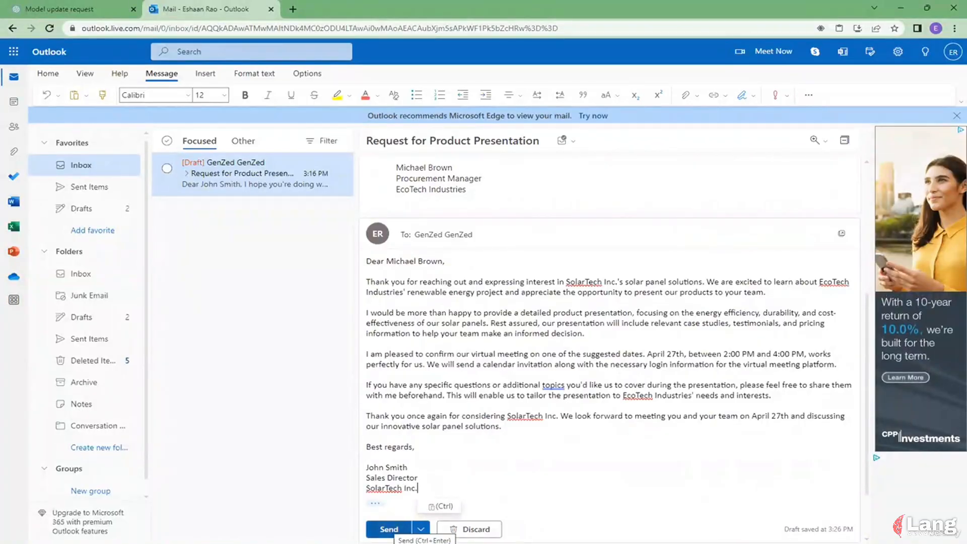
pyautogui.click(389, 529)
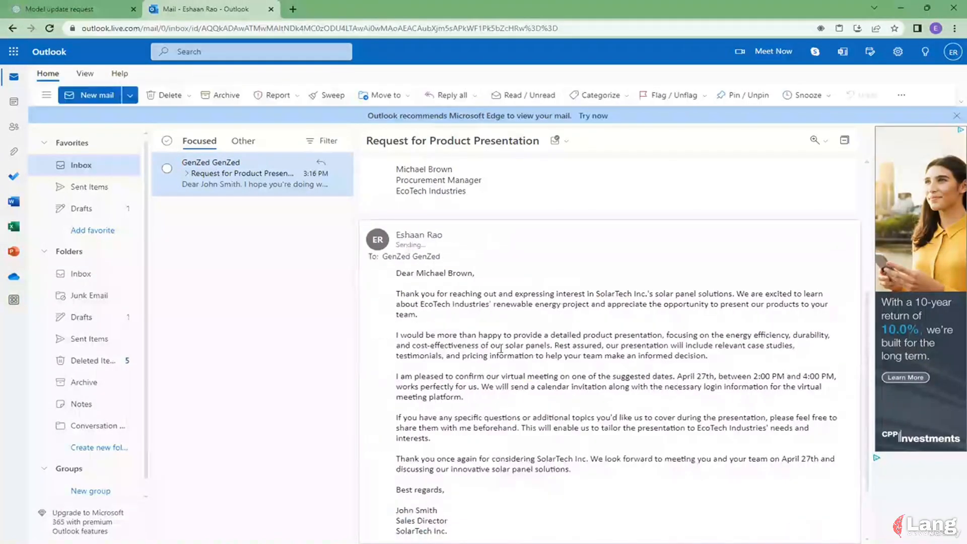
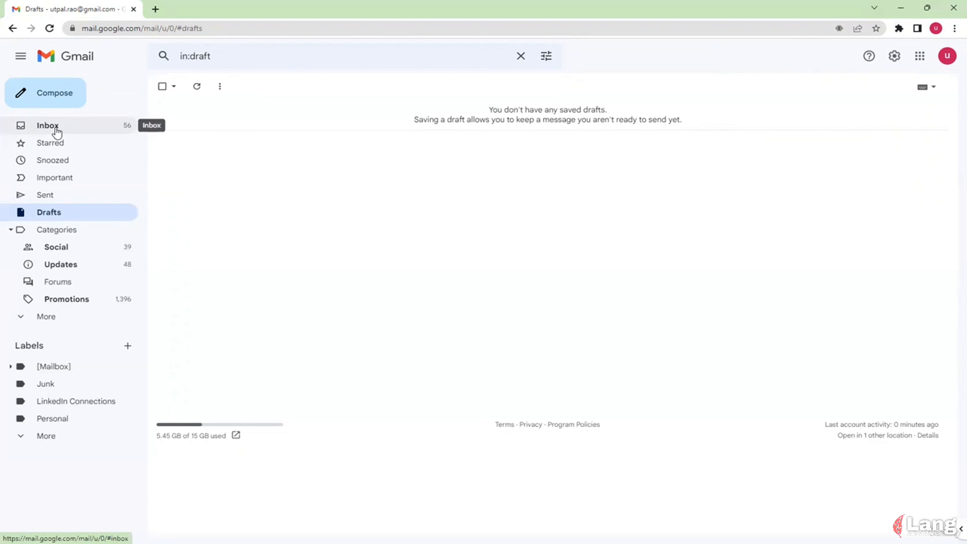
# Start a new Gmail message to draft with ChatGPT Writer.
pyautogui.click(66, 92)
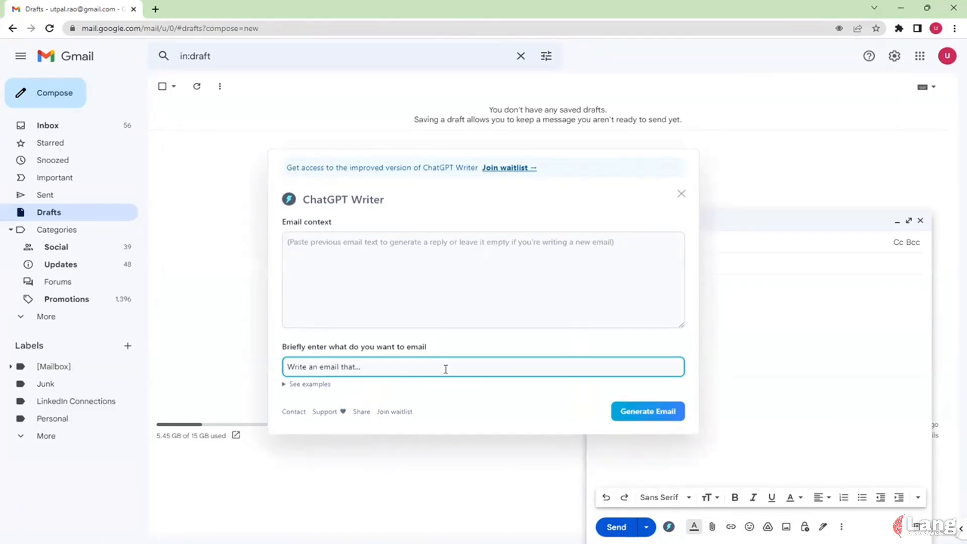
# Request a farewell email for a colleague leaving Google after 10 years, fixing the 'colleaguae' typo.
pyautogui.press('BackSpace')
pyautogui.press('BackSpace')
pyautogui.press('BackSpace')
pyautogui.write('that ')
pyautogui.write('says farewell to my colleagues')
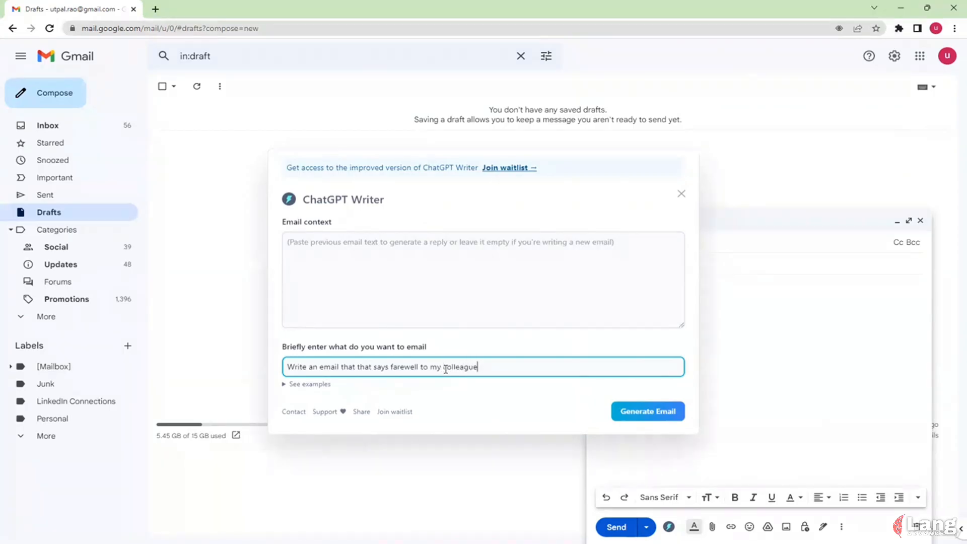
pyautogui.press('BackSpace')
pyautogui.press('BackSpace')
pyautogui.write('ae Cody, as this is his last day in ')
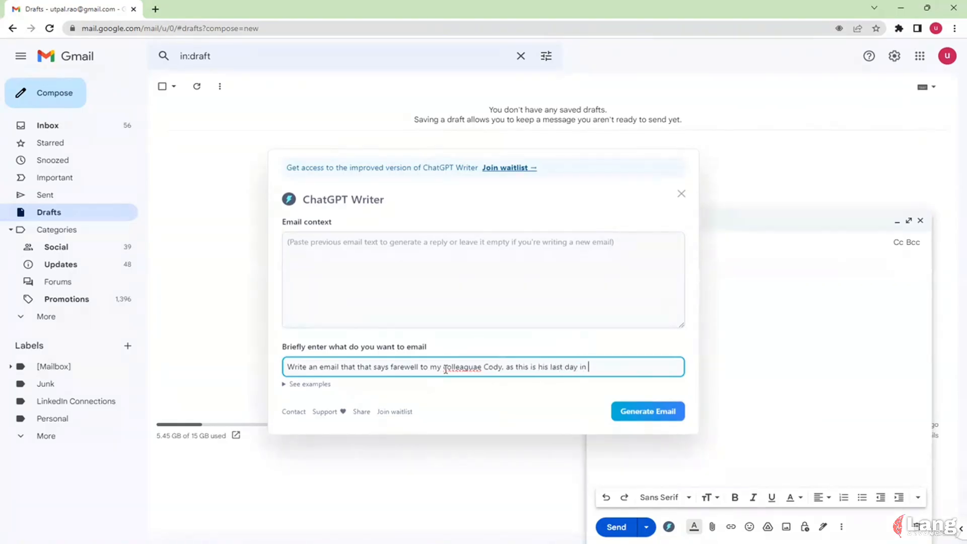
pyautogui.write('our company Google, after working hwe')
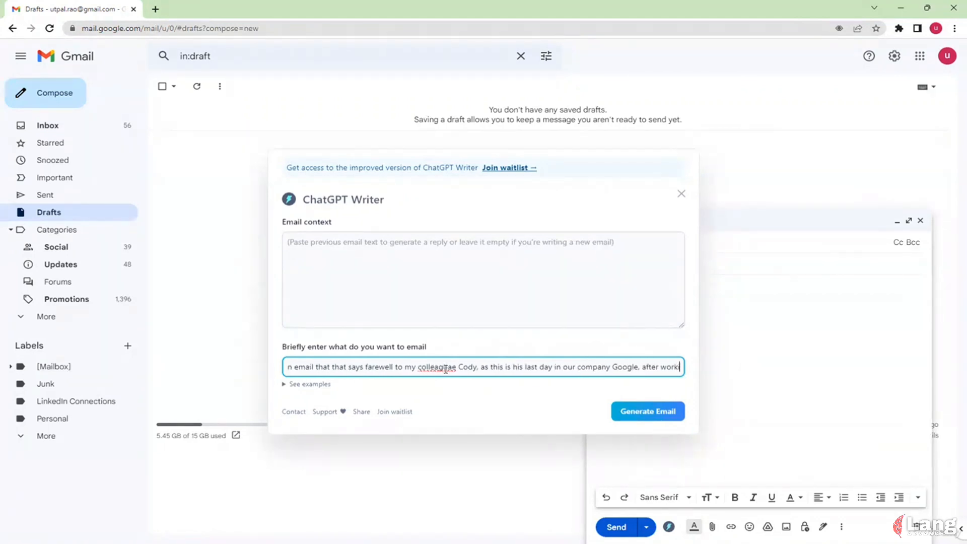
pyautogui.press('BackSpace')
pyautogui.press('BackSpace')
pyautogui.write('ere fo')
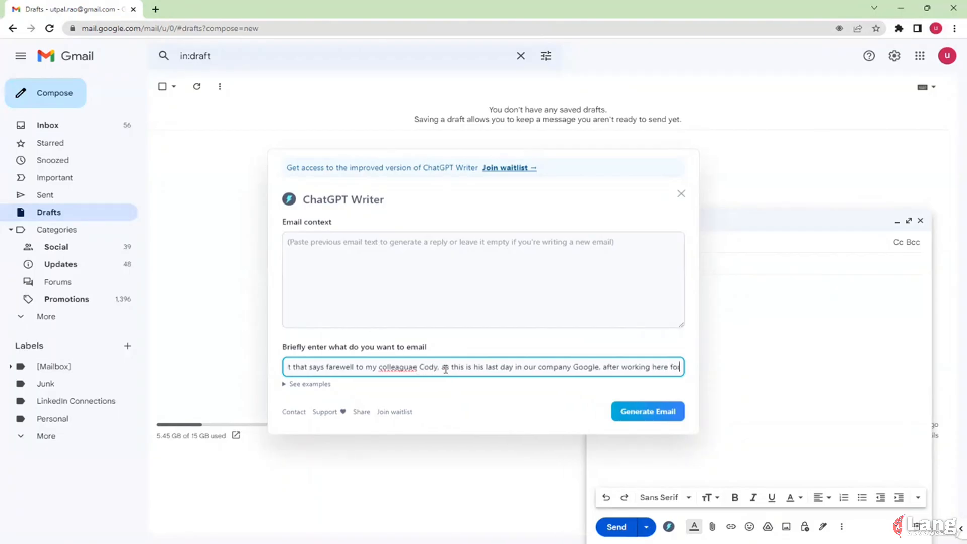
pyautogui.write('r 10 years')
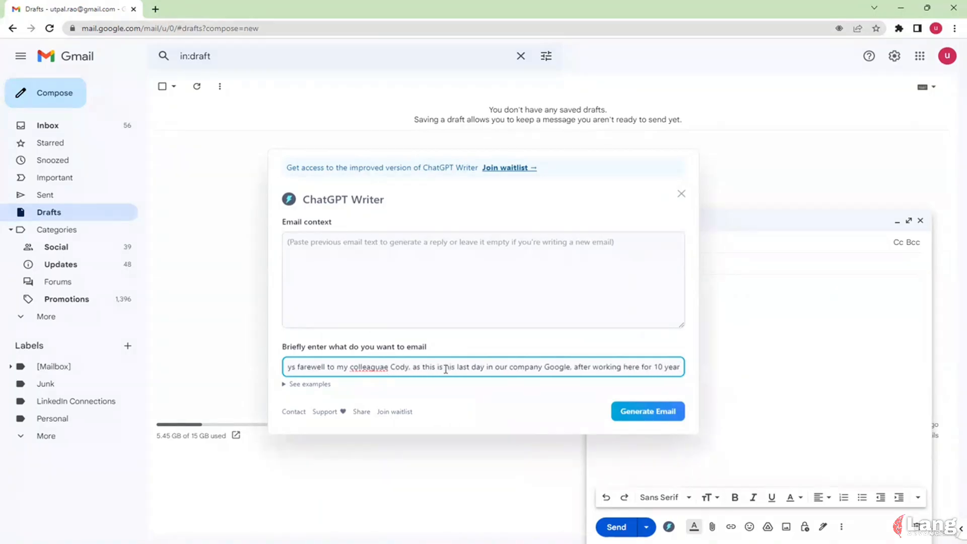
pyautogui.rightClick(373, 367)
pyautogui.click(397, 377)
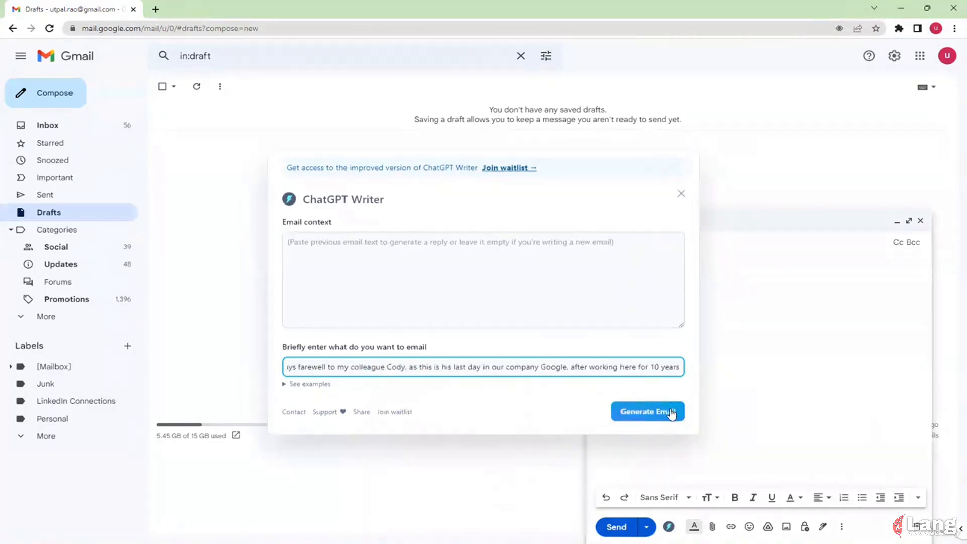
# Generate the farewell email, review it, copy the response and close ChatGPT Writer.
pyautogui.click(671, 413)
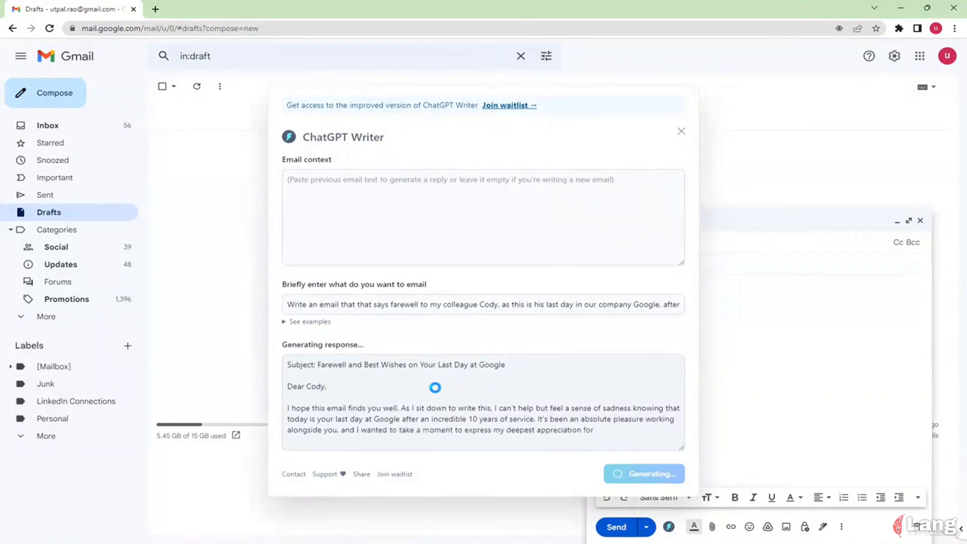
pyautogui.click(400, 305)
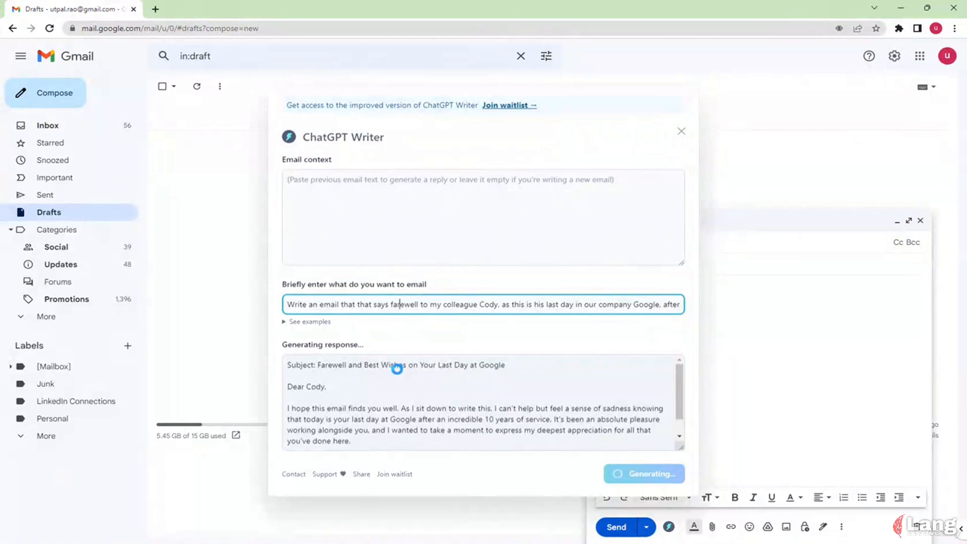
pyautogui.scroll(-1, 395, 367)
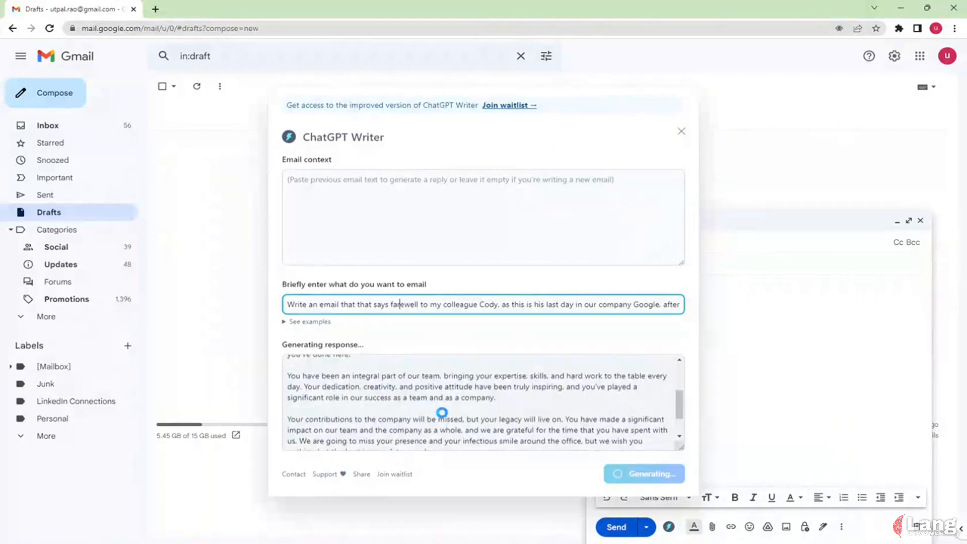
pyautogui.scroll(-2, 442, 412)
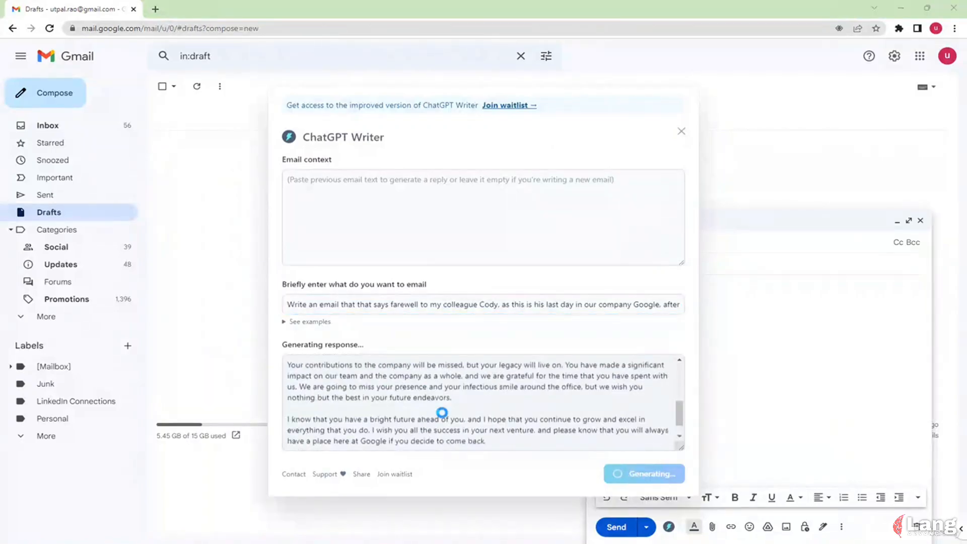
pyautogui.scroll(-1, 441, 412)
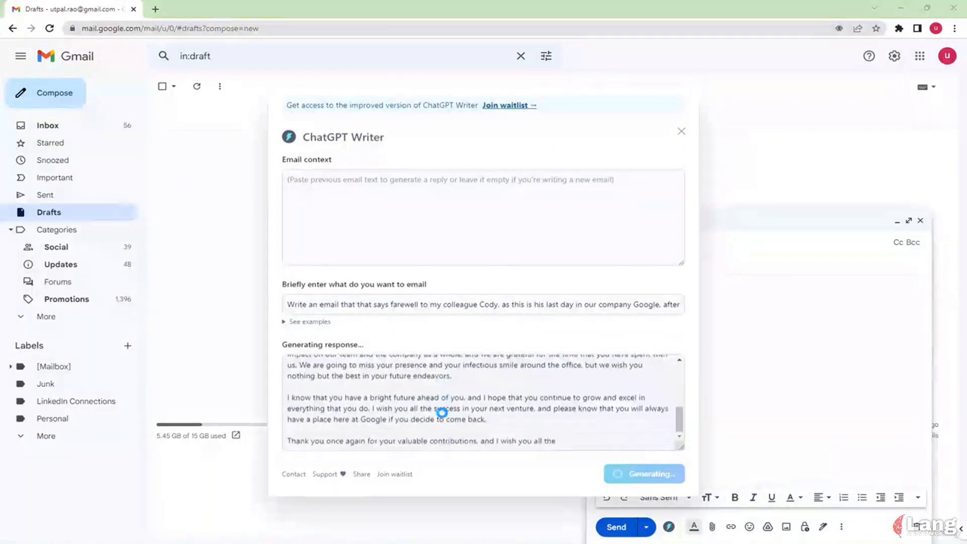
pyautogui.scroll(-1, 450, 401)
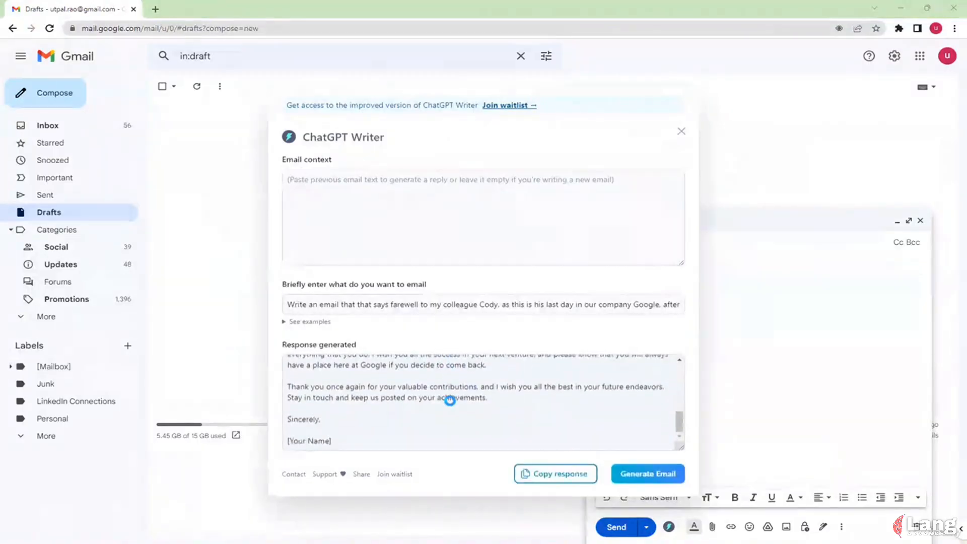
pyautogui.scroll(5, 453, 402)
pyautogui.scroll(-5, 456, 403)
pyautogui.scroll(5, 456, 403)
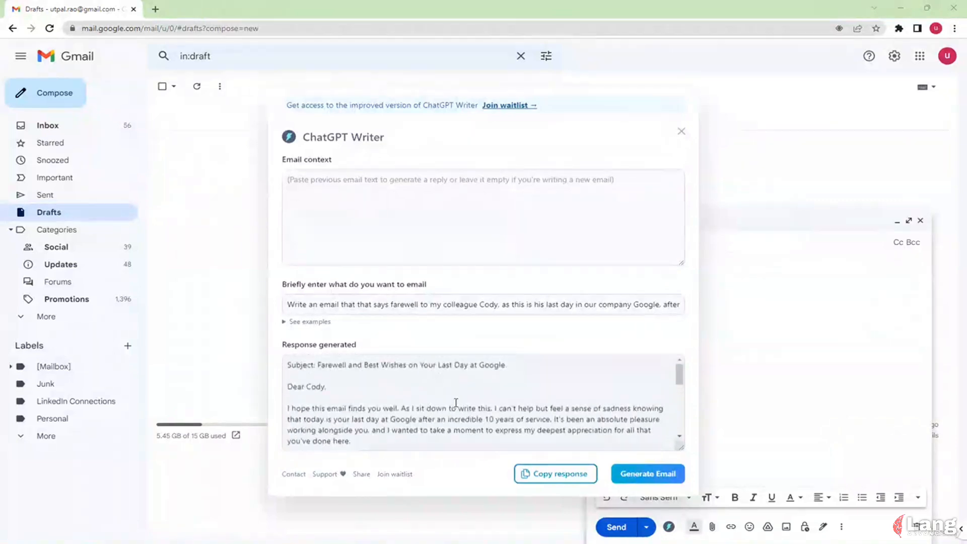
pyautogui.click(559, 475)
pyautogui.click(680, 132)
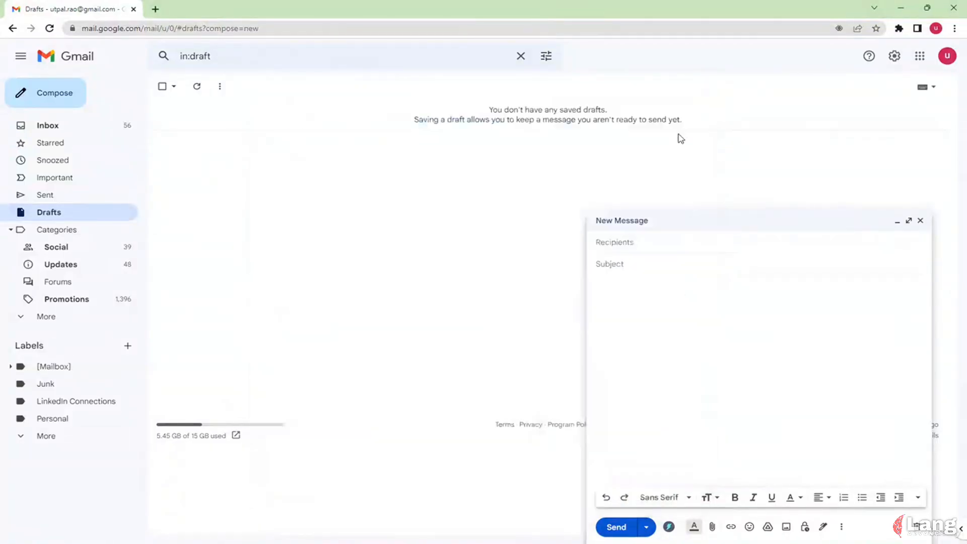
# Paste the generated farewell email into the message body and copy its subject line.
pyautogui.click(687, 316)
pyautogui.hotkey('ctrl', 'v')
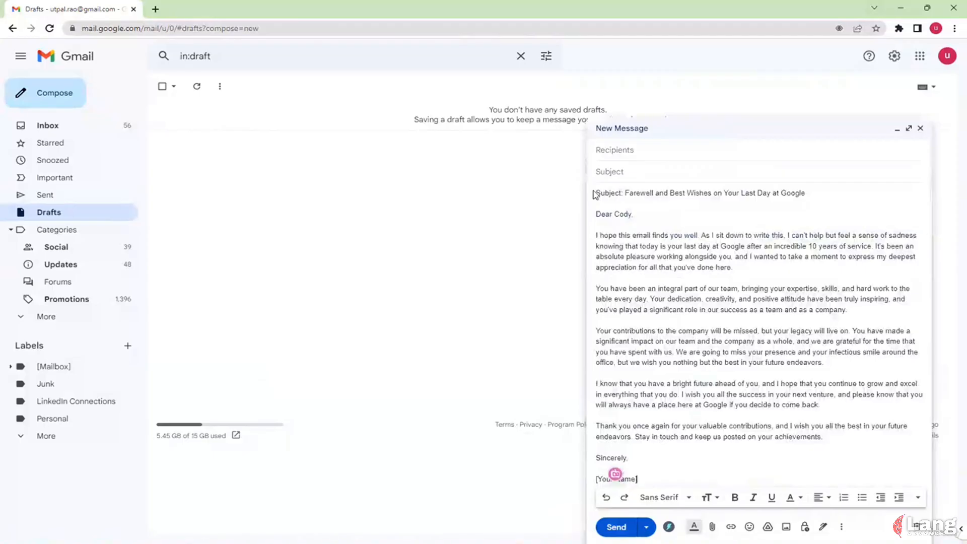
pyautogui.moveTo(600, 193); pyautogui.dragTo(845, 197)
pyautogui.click(804, 196)
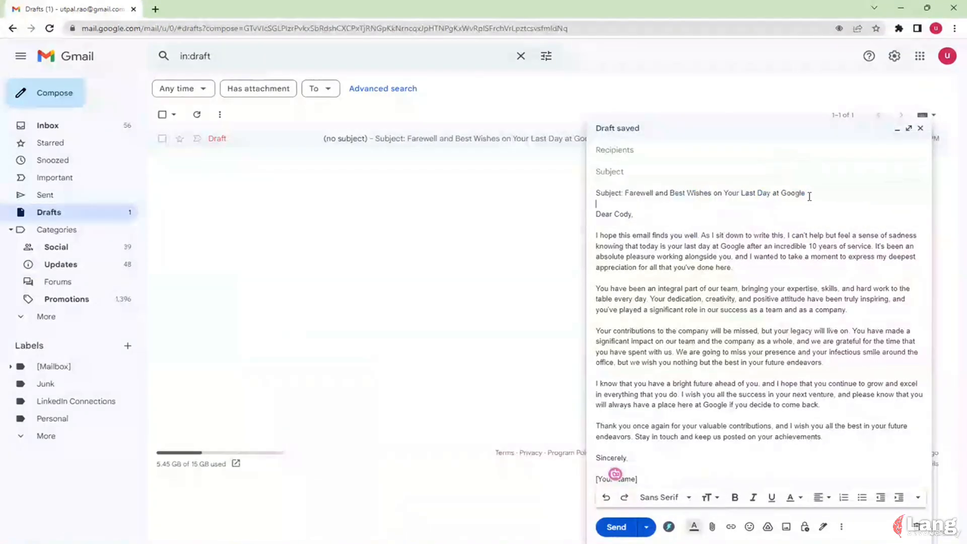
pyautogui.hotkey('shift', 'Home')
pyautogui.hotkey('ctrl', 'c')
# Make 'Farewell and Best Wishes on Your Last Day at Google' the subject and remove it from the body.
pyautogui.click(629, 171)
pyautogui.hotkey('ctrl', 'v')
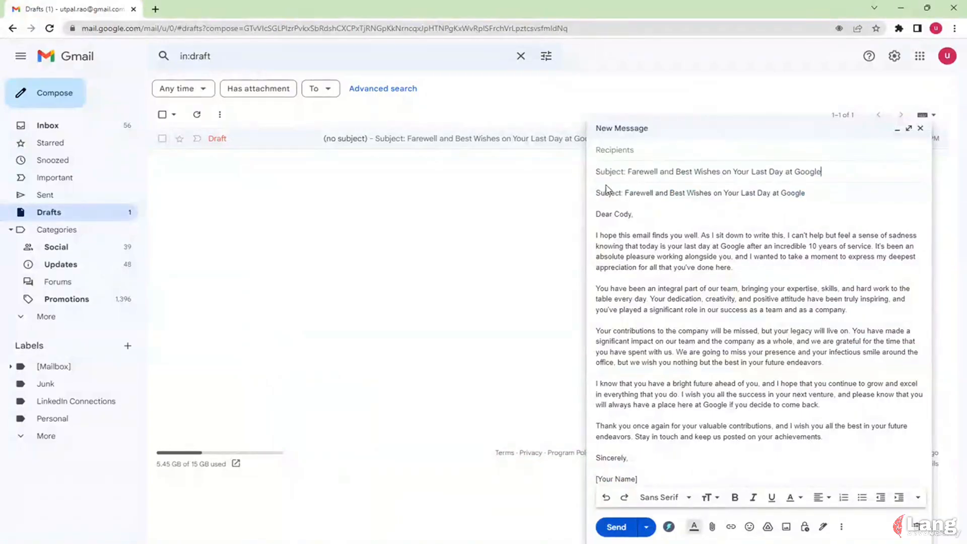
pyautogui.click(632, 172)
pyautogui.press('BackSpace')
pyautogui.press('BackSpace')
pyautogui.press('BackSpace')
pyautogui.press('BackSpace')
pyautogui.press('BackSpace')
pyautogui.press('BackSpace')
pyautogui.press('BackSpace')
pyautogui.press('BackSpace')
pyautogui.press('BackSpace')
pyautogui.press('BackSpace')
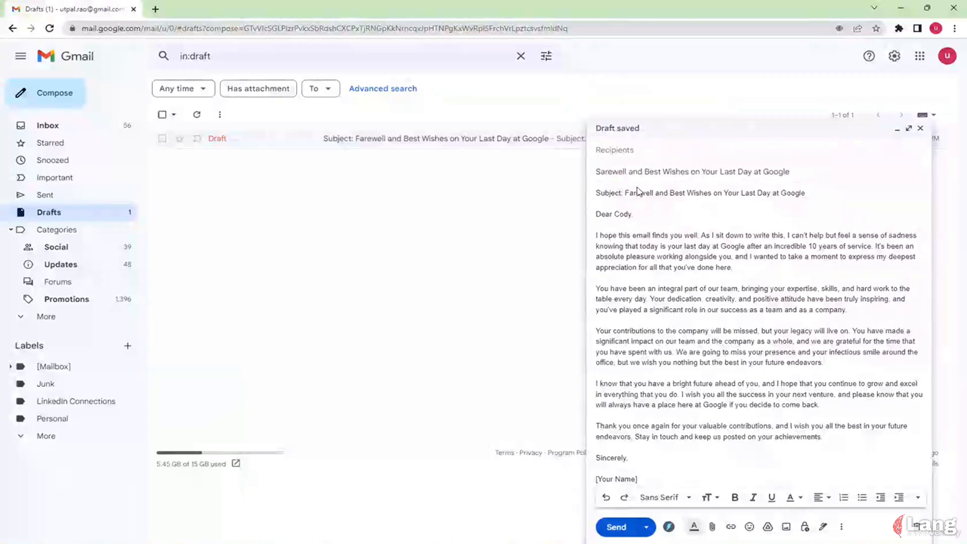
pyautogui.write('F')
pyautogui.press('Tab')
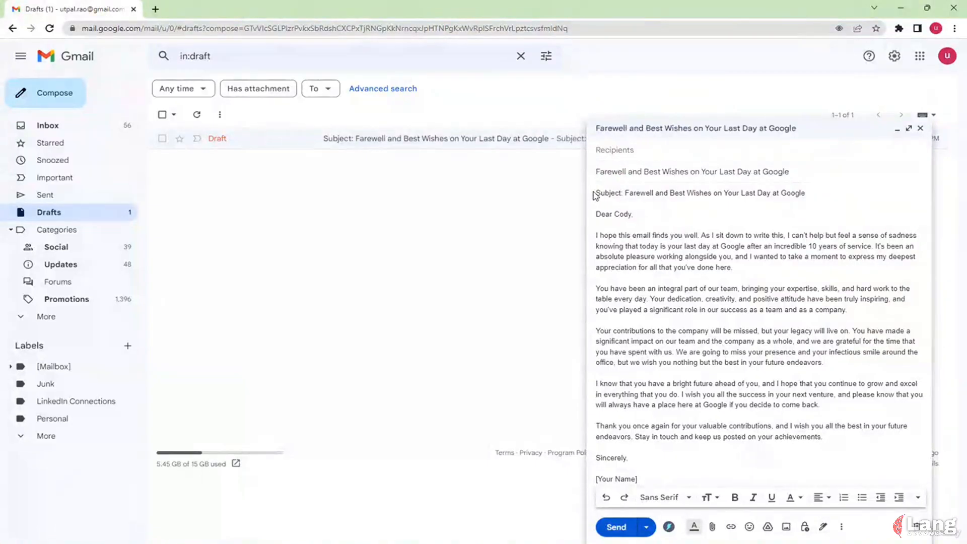
pyautogui.hotkey('shift', 'End')
pyautogui.press('BackSpace')
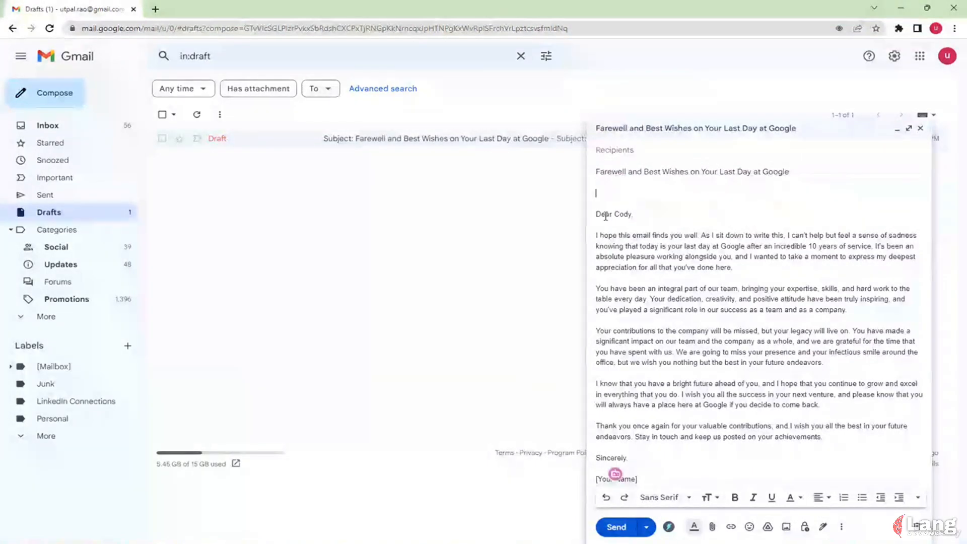
pyautogui.press('Delete')
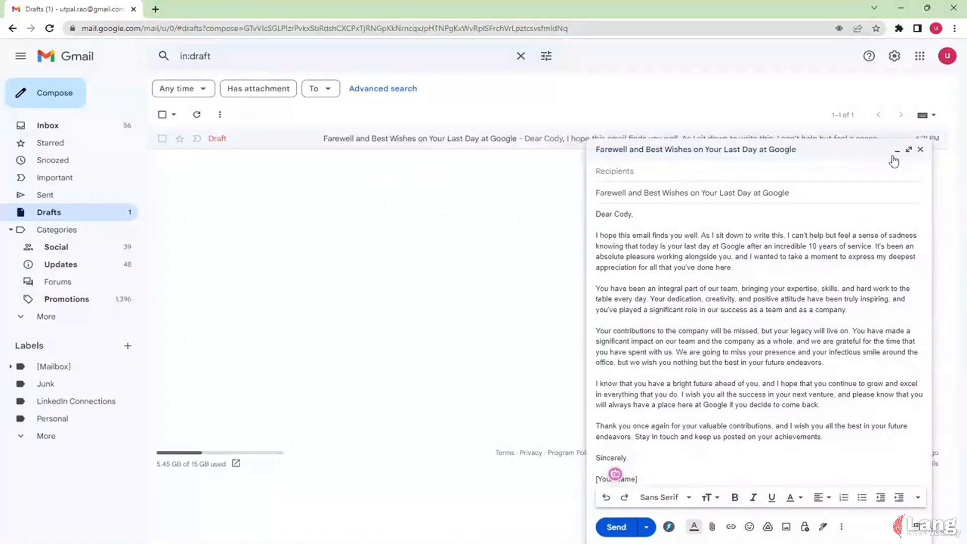
# Close the draft, open the Vaco Lannick job-openings email and launch ChatGPT Writer over it.
pyautogui.click(920, 150)
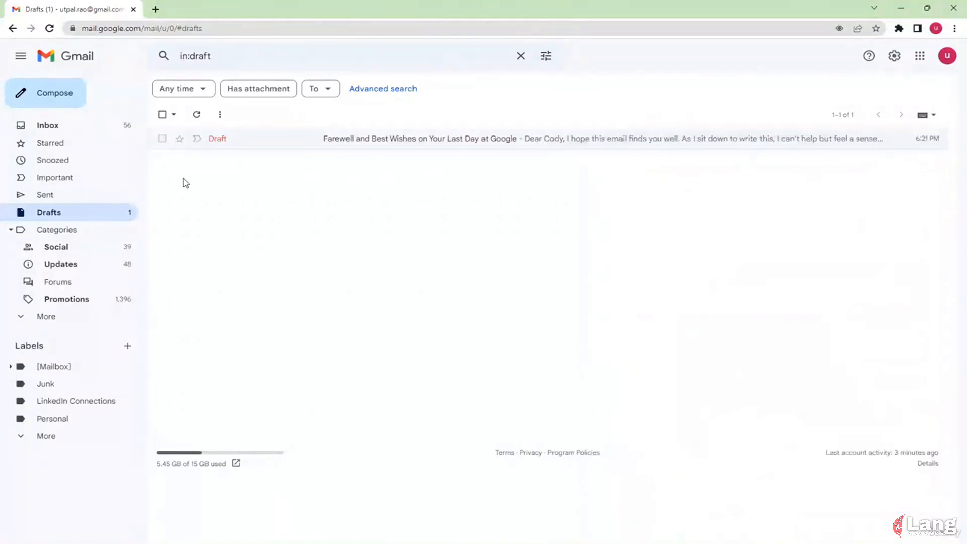
pyautogui.click(42, 126)
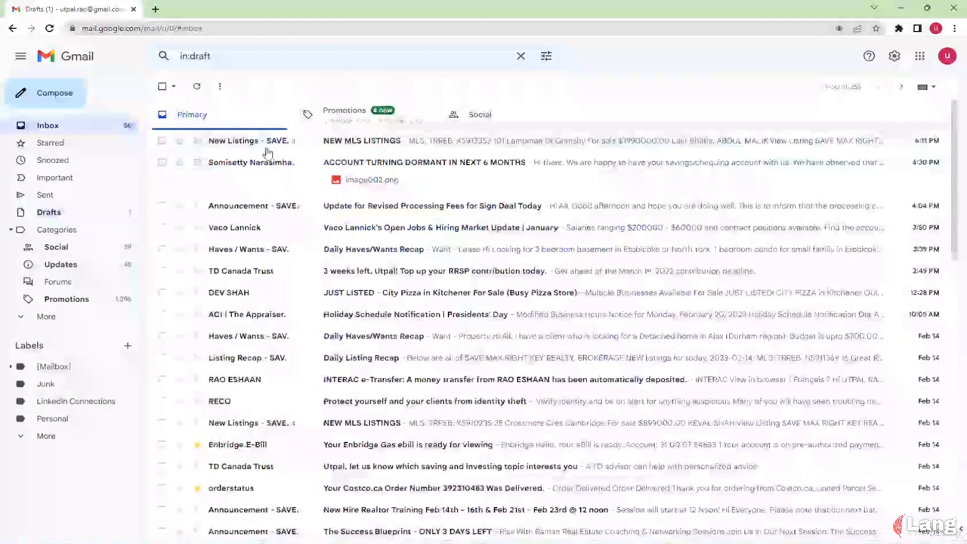
pyautogui.click(285, 227)
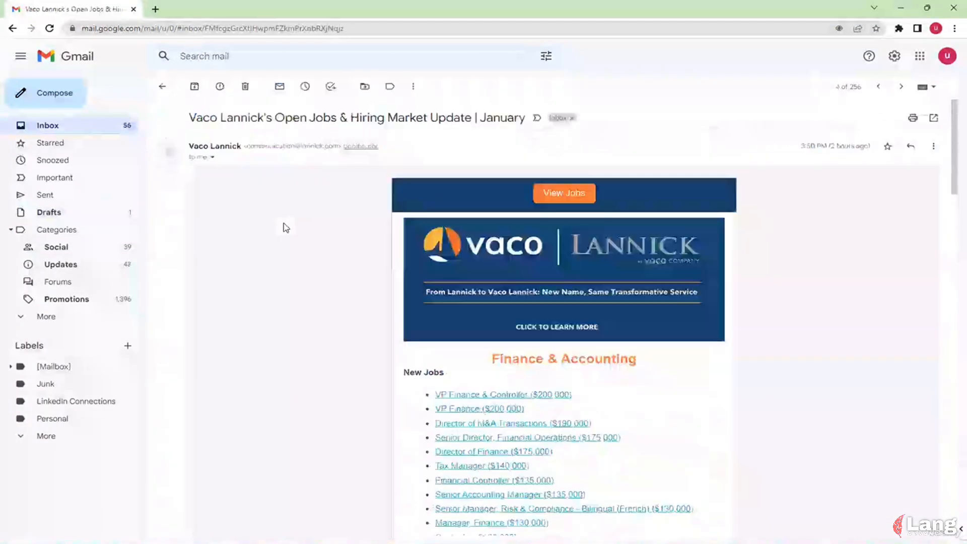
pyautogui.click(898, 29)
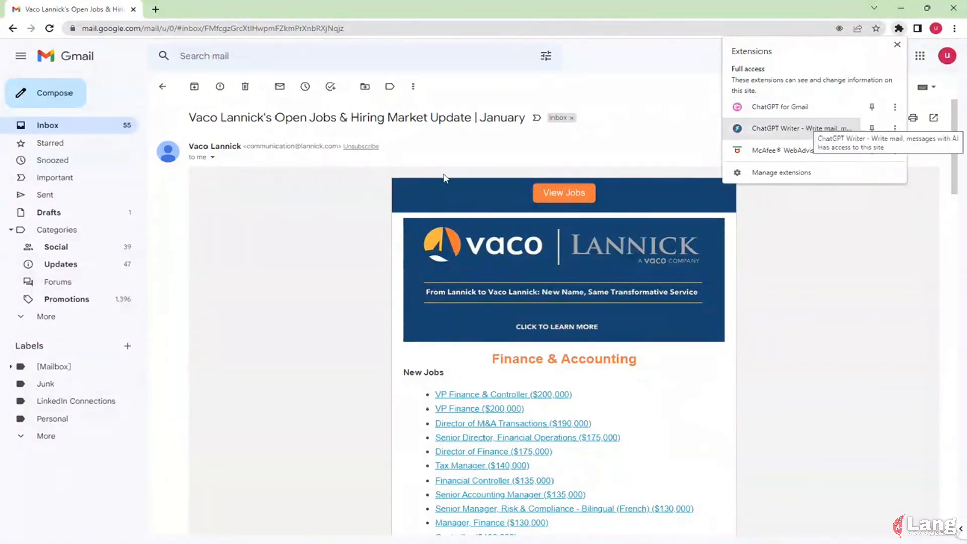
pyautogui.click(807, 132)
pyautogui.moveTo(547, 172); pyautogui.dragTo(367, 182)
pyautogui.click(589, 172)
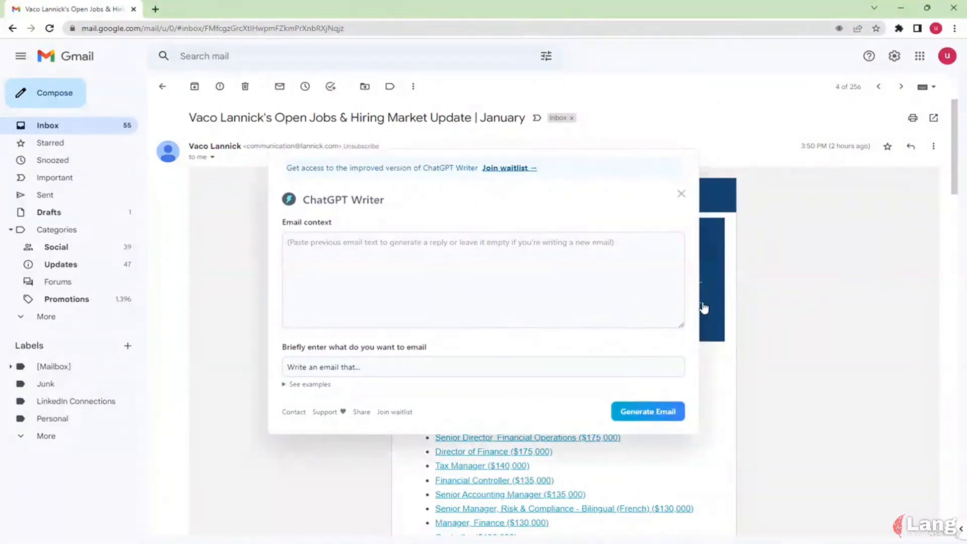
pyautogui.click(681, 194)
pyautogui.scroll(-10, 517, 282)
pyautogui.scroll(-12, 519, 283)
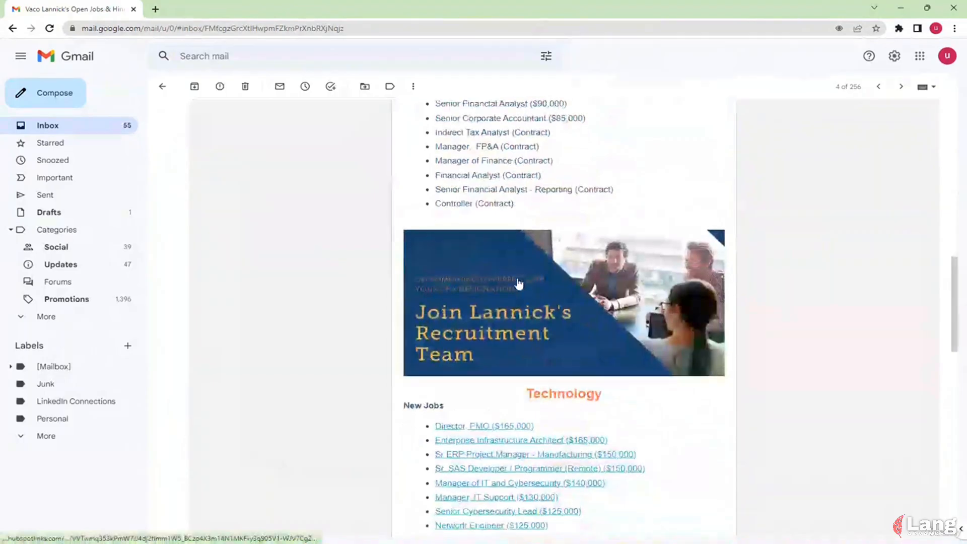
pyautogui.scroll(4, 518, 283)
pyautogui.scroll(15, 518, 283)
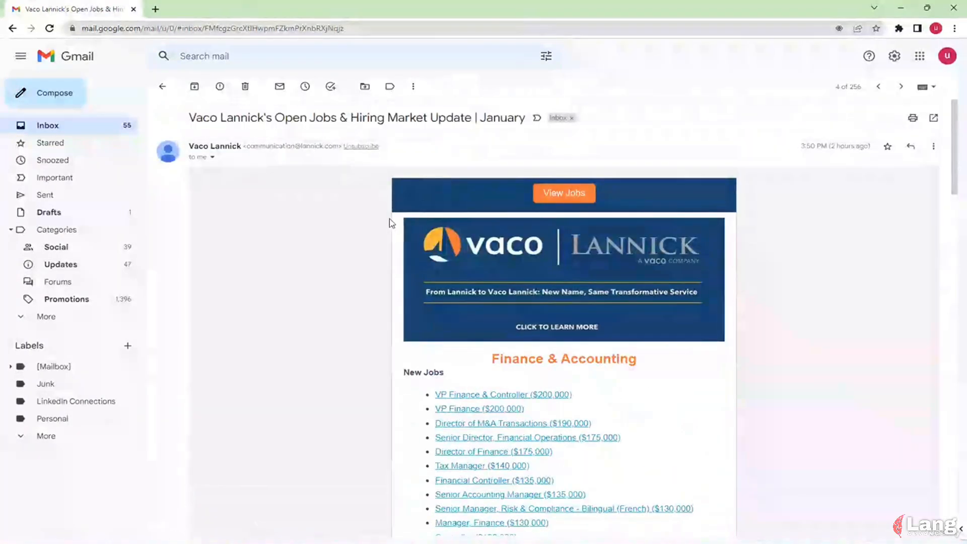
pyautogui.moveTo(399, 219); pyautogui.dragTo(629, 248)
pyautogui.hotkey('ctrl', 'c')
pyautogui.scroll(-6, 523, 345)
pyautogui.scroll(-10, 523, 352)
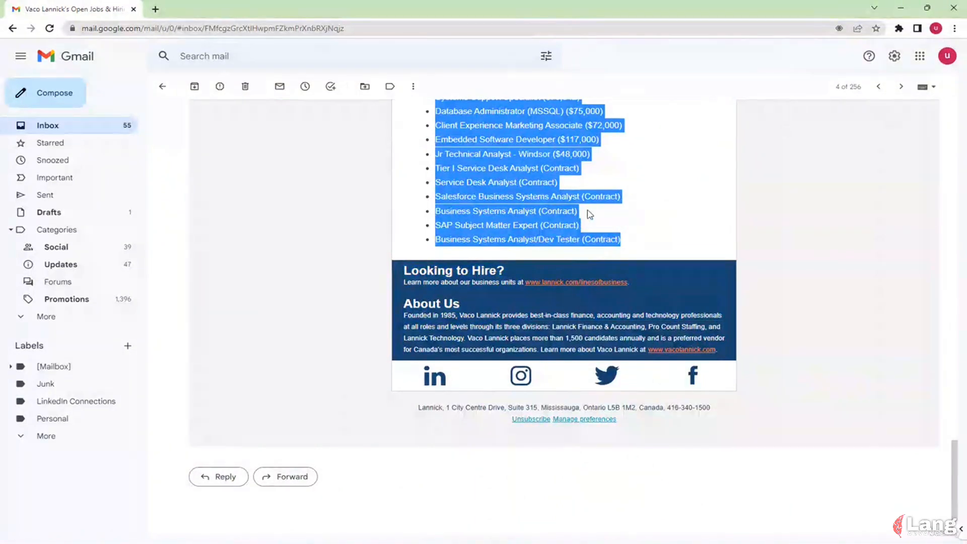
pyautogui.click(444, 248)
pyautogui.hotkey('ctrl', 'v')
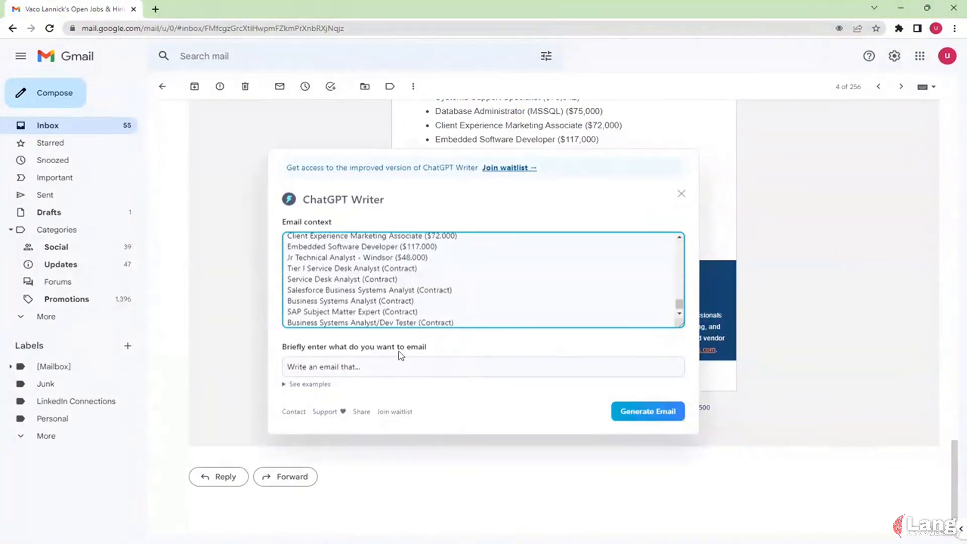
pyautogui.click(443, 368)
# Copy the salary-negotiation example prompt into the ChatGPT Writer request field.
pyautogui.click(315, 384)
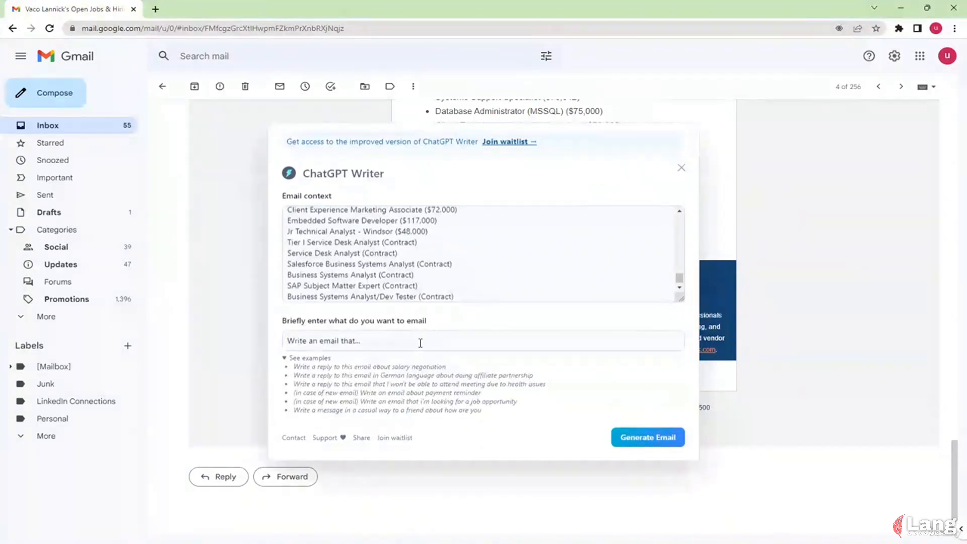
pyautogui.click(421, 343)
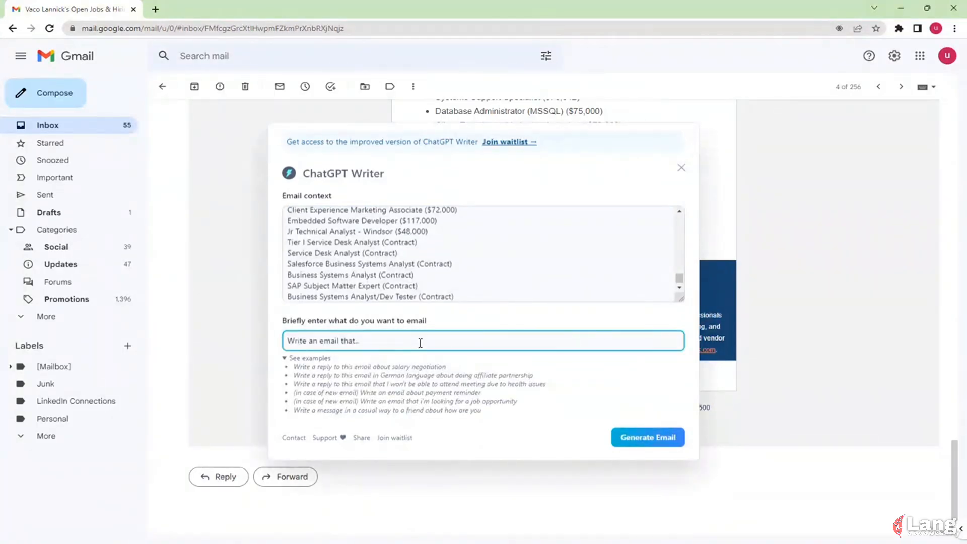
pyautogui.press('BackSpace')
pyautogui.press('BackSpace')
pyautogui.press('BackSpace')
pyautogui.press('BackSpace')
pyautogui.press('BackSpace')
pyautogui.press('BackSpace')
pyautogui.press('BackSpace')
pyautogui.press('BackSpace')
pyautogui.press('BackSpace')
pyautogui.press('BackSpace')
pyautogui.press('BackSpace')
pyautogui.press('BackSpace')
pyautogui.press('BackSpace')
pyautogui.press('BackSpace')
pyautogui.press('BackSpace')
pyautogui.press('BackSpace')
pyautogui.press('BackSpace')
pyautogui.press('BackSpace')
pyautogui.press('BackSpace')
pyautogui.press('BackSpace')
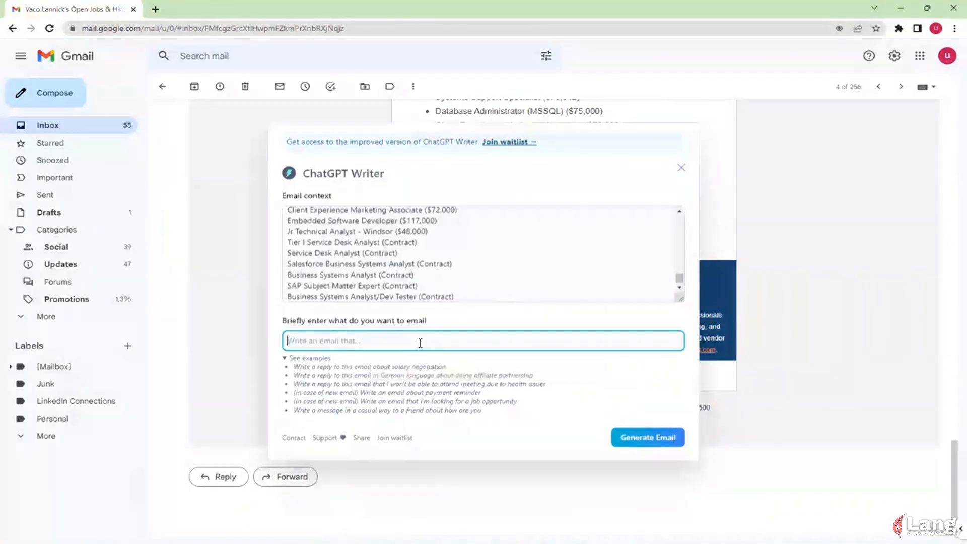
pyautogui.write('Writ')
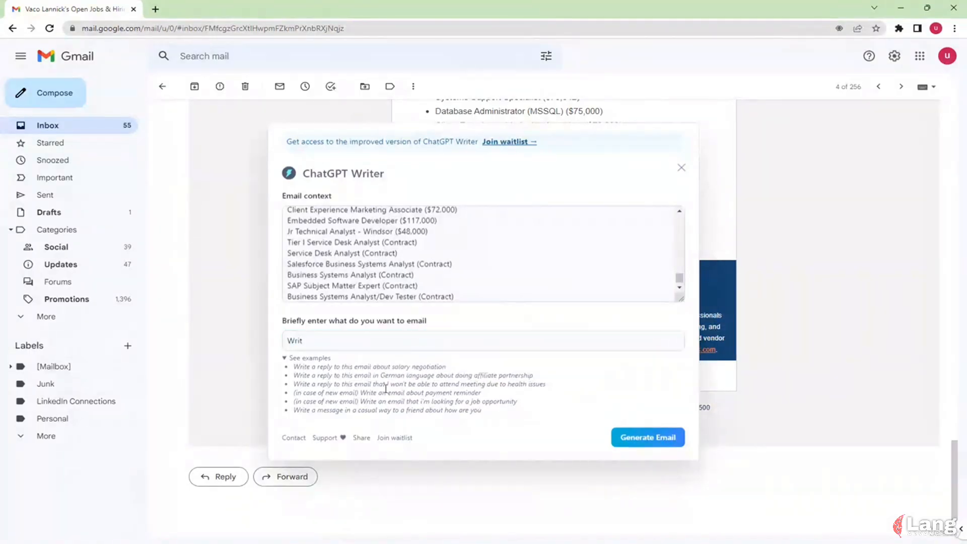
pyautogui.moveTo(295, 366); pyautogui.dragTo(447, 366)
pyautogui.hotkey('ctrl', 'c')
pyautogui.click(371, 337)
pyautogui.hotkey('ctrl', 'a')
pyautogui.hotkey('ctrl', 'v')
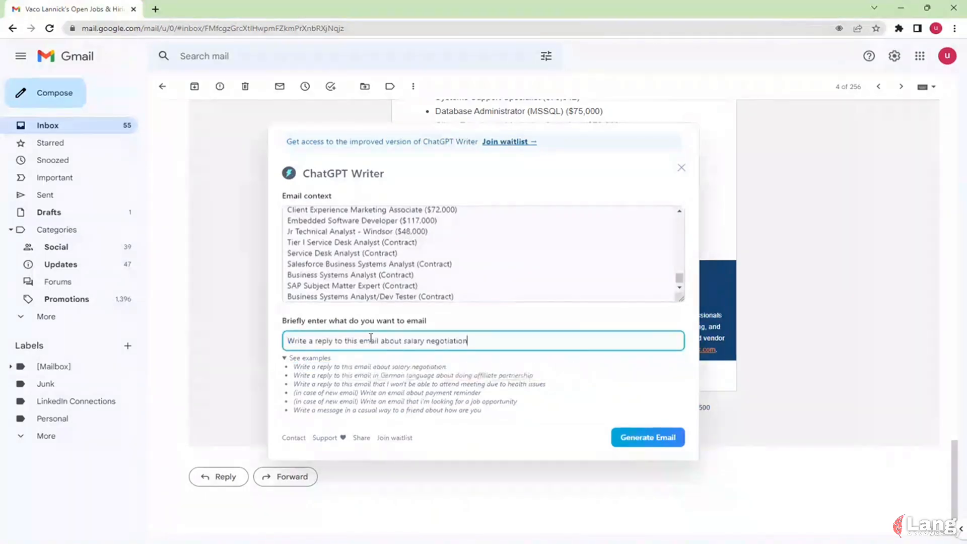
# Reword the request to decline all the openings respectfully and professionally, then generate the reply.
pyautogui.moveTo(380, 341); pyautogui.dragTo(573, 340)
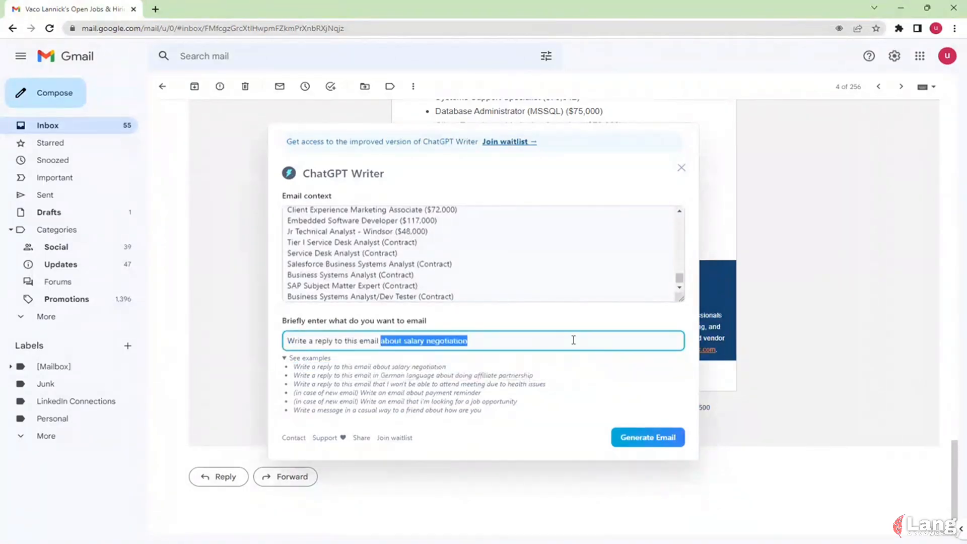
pyautogui.write('informing them')
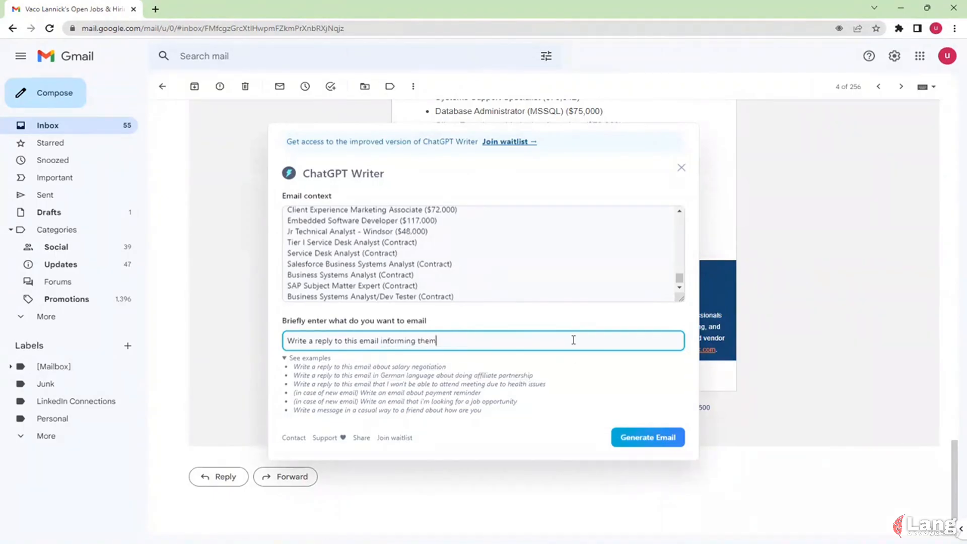
pyautogui.write(' that I am not interseted in any o')
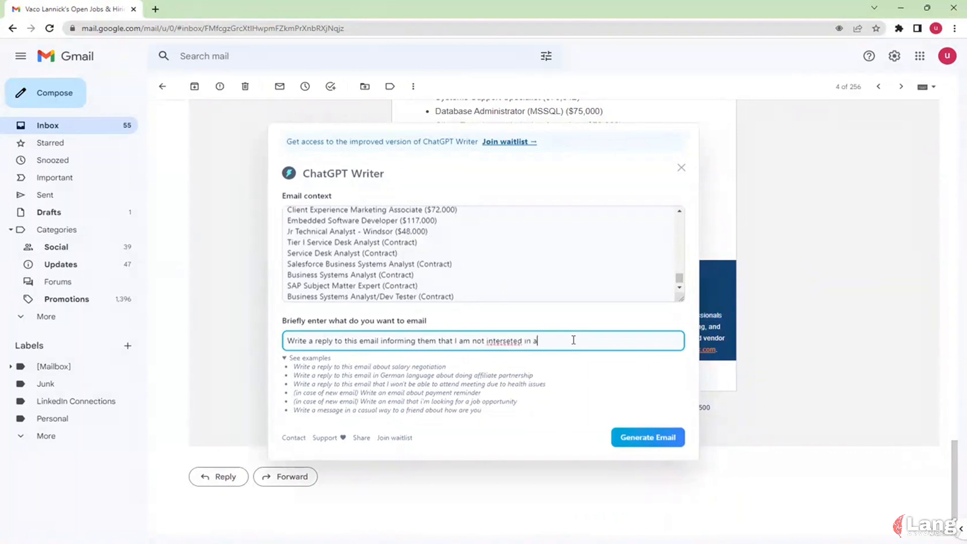
pyautogui.write('f the openings, in a pr')
pyautogui.press('BackSpace')
pyautogui.press('BackSpace')
pyautogui.write('respectful and professional way')
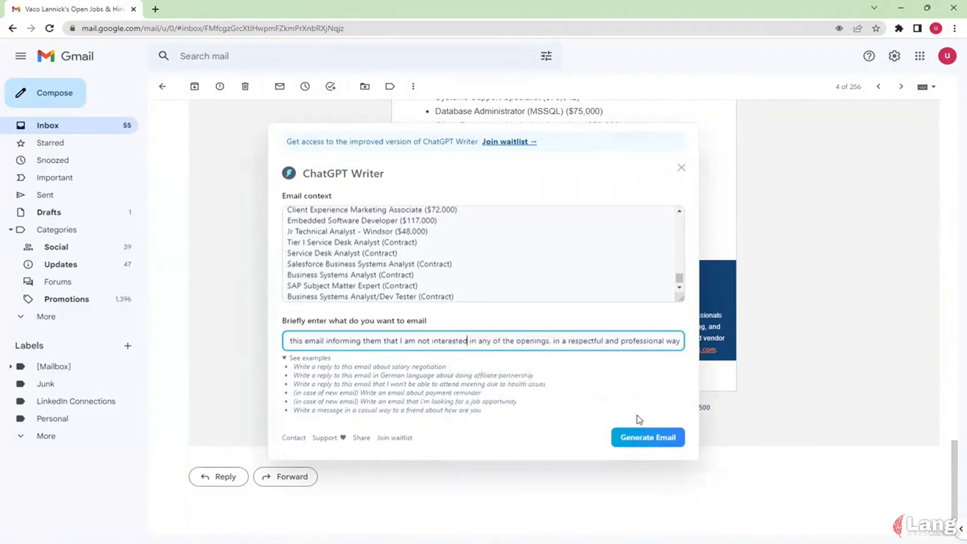
pyautogui.click(653, 436)
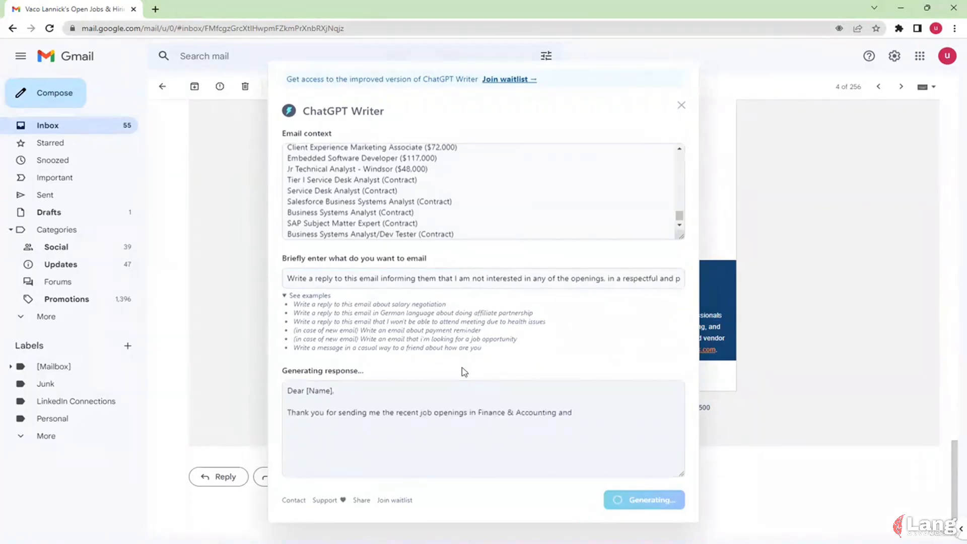
# Review the finished reply declining the Finance & Accounting and Technology openings and copy it.
pyautogui.scroll(2, 475, 200)
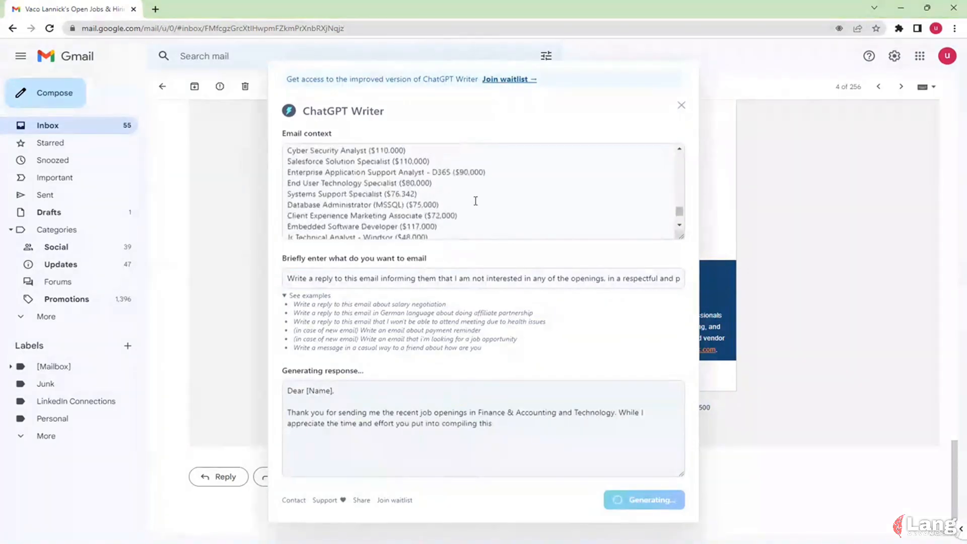
pyautogui.scroll(10, 475, 201)
pyautogui.scroll(-8, 475, 201)
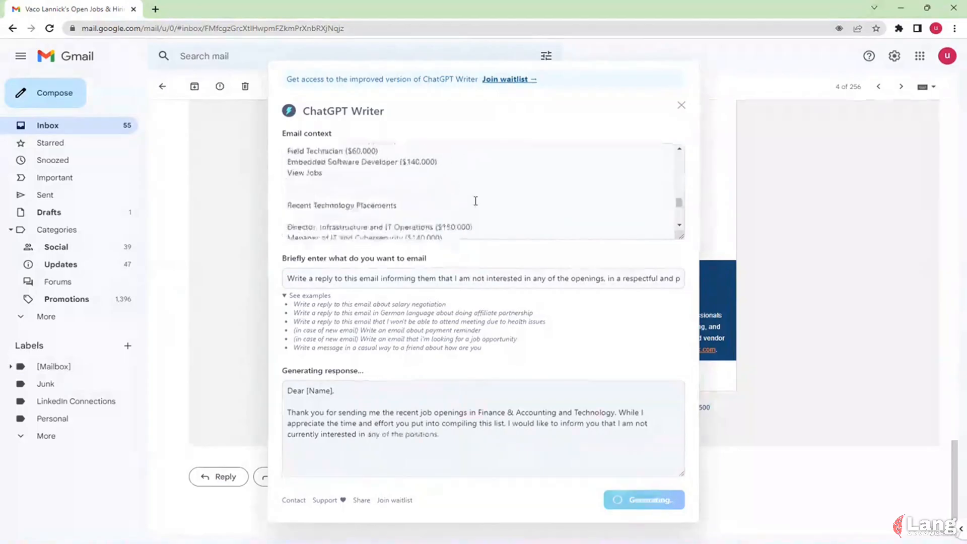
pyautogui.scroll(-3, 476, 200)
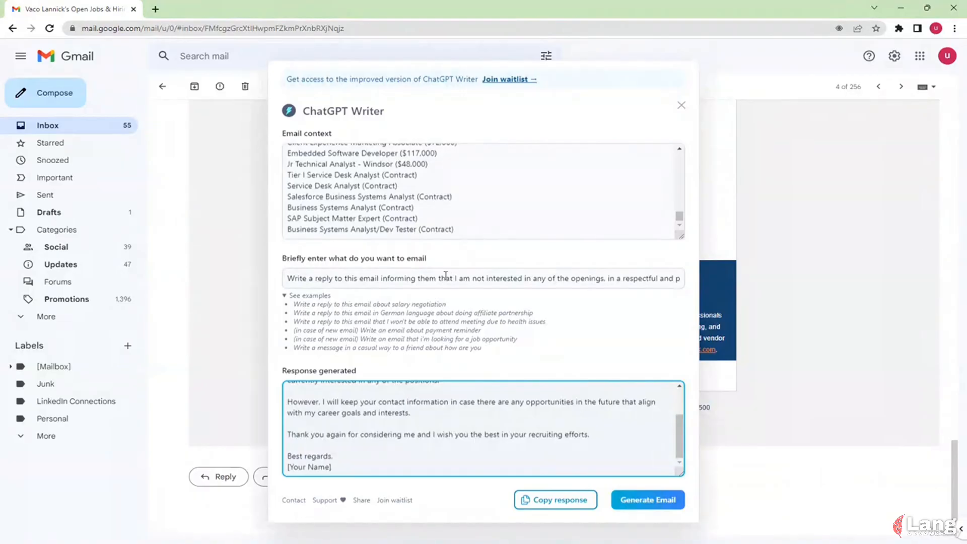
pyautogui.click(448, 277)
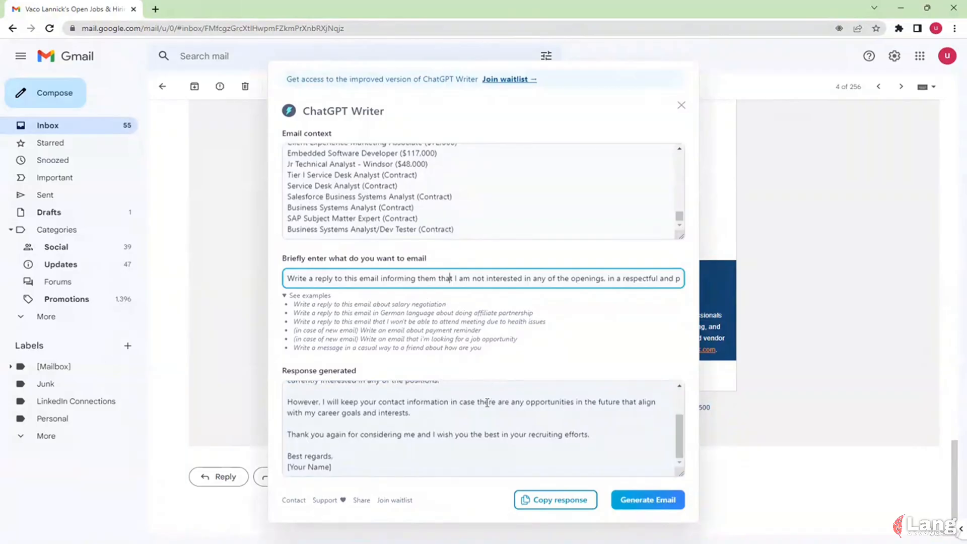
pyautogui.scroll(3, 487, 456)
pyautogui.click(553, 503)
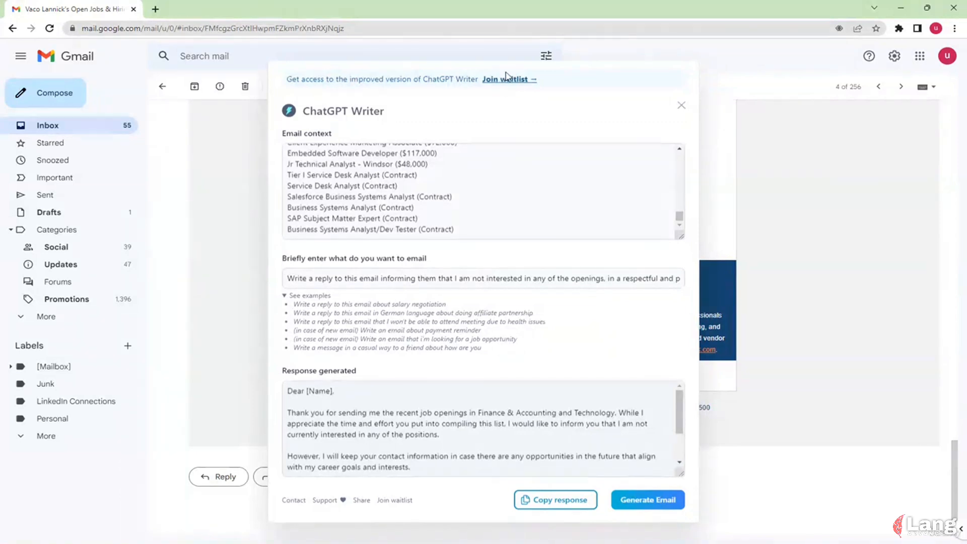
pyautogui.click(626, 135)
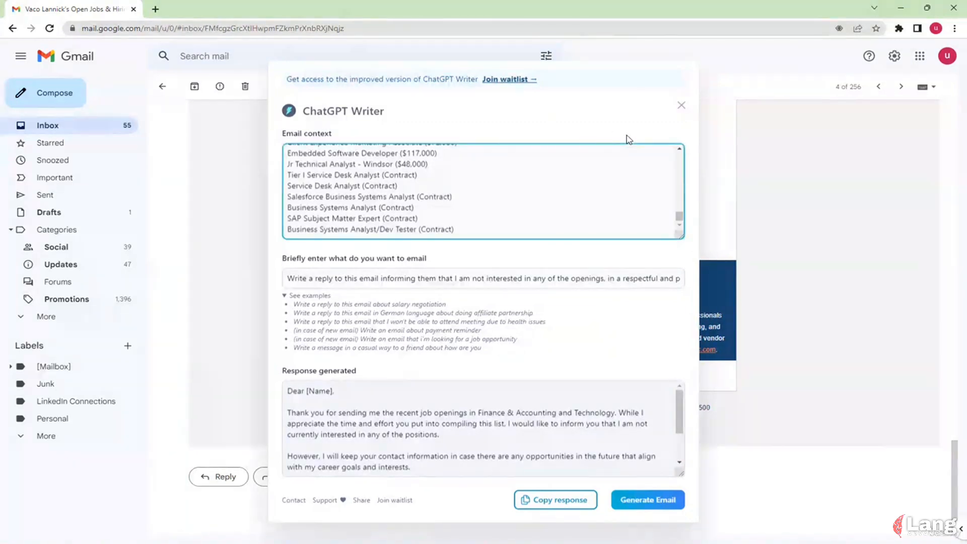
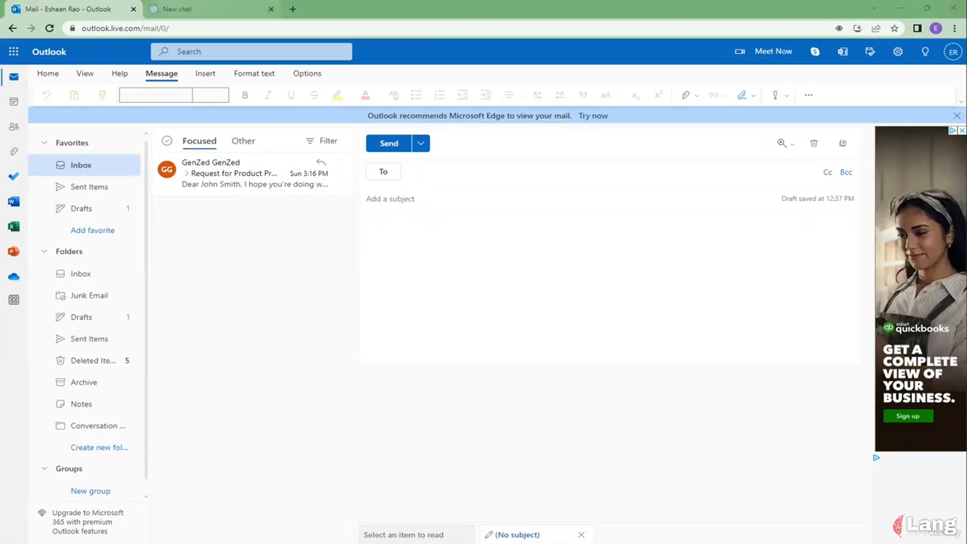
# In the new chat, send GPT-4 the pasted congratulatory-email prompt with 'Keep the tone professional.' appended.
pyautogui.click(179, 9)
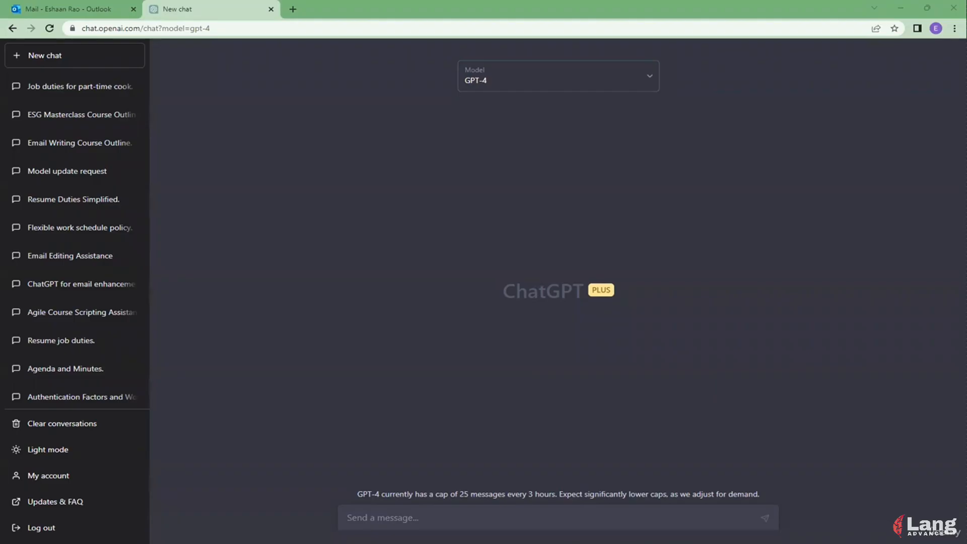
pyautogui.click(483, 517)
pyautogui.write('"Please help me write a professional congratulatory email to Sarah Johnson on her promotion to Senior Marketing Manager at SolarTech Inc., acknowledging her successful marketing campaign and wishing her continued success in her new role."')
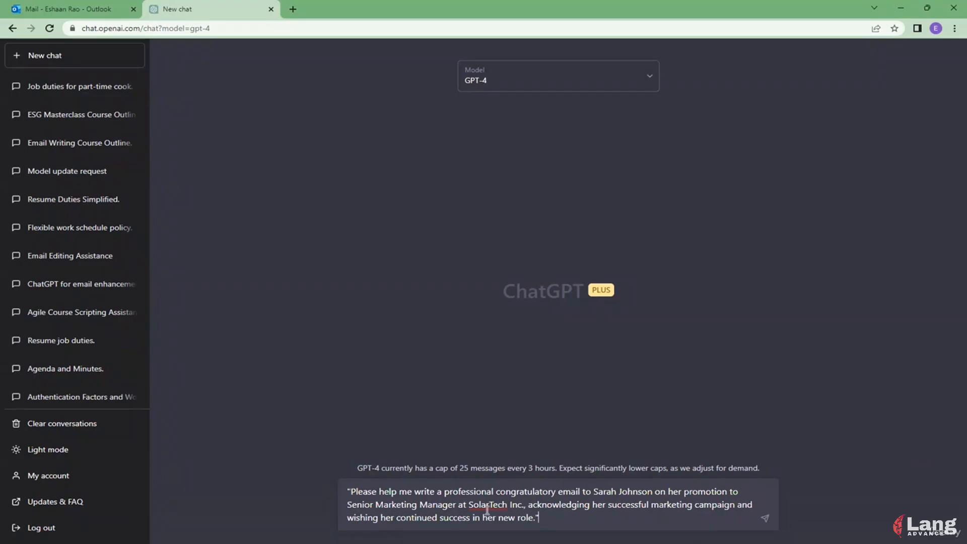
pyautogui.moveTo(350, 492); pyautogui.dragTo(548, 522)
pyautogui.click(548, 521)
pyautogui.write('Keep the one')
pyautogui.press('BackSpace')
pyautogui.press('BackSpace')
pyautogui.press('BackSpace')
pyautogui.press('BackSpace')
pyautogui.write('tone professiona')
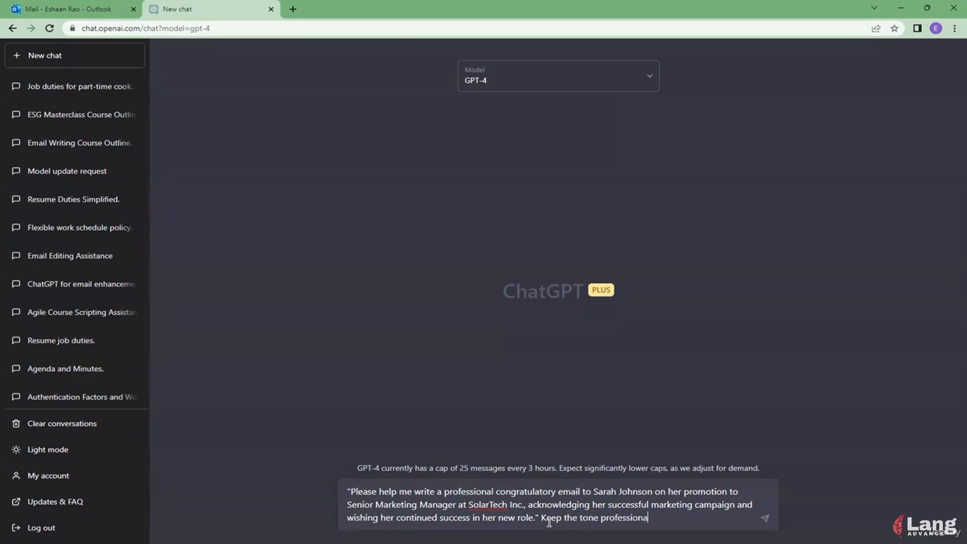
pyautogui.write('l.')
pyautogui.press('Return')
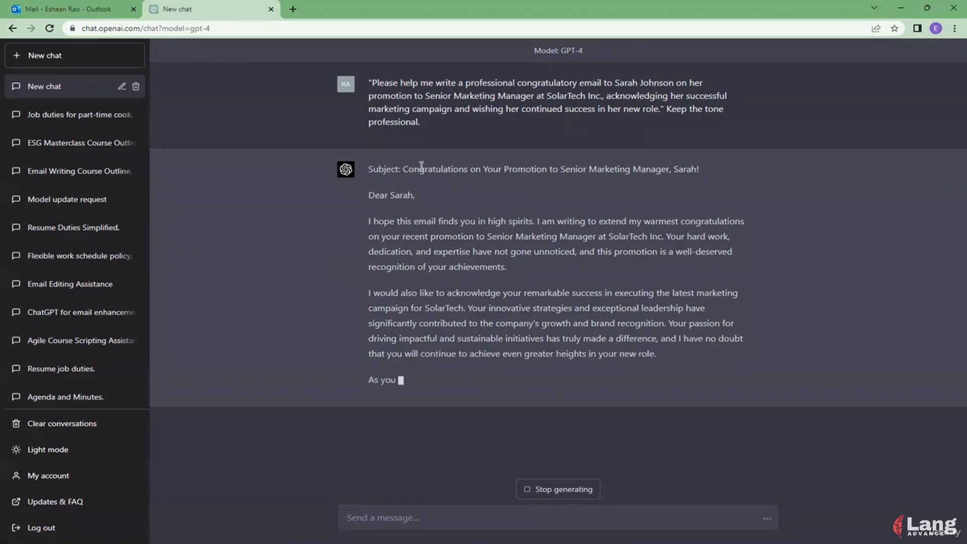
# Select the subject line of GPT-4's promotion-congratulations email.
pyautogui.moveTo(409, 170); pyautogui.dragTo(701, 168)
pyautogui.hotkey('ctrl', 'c')
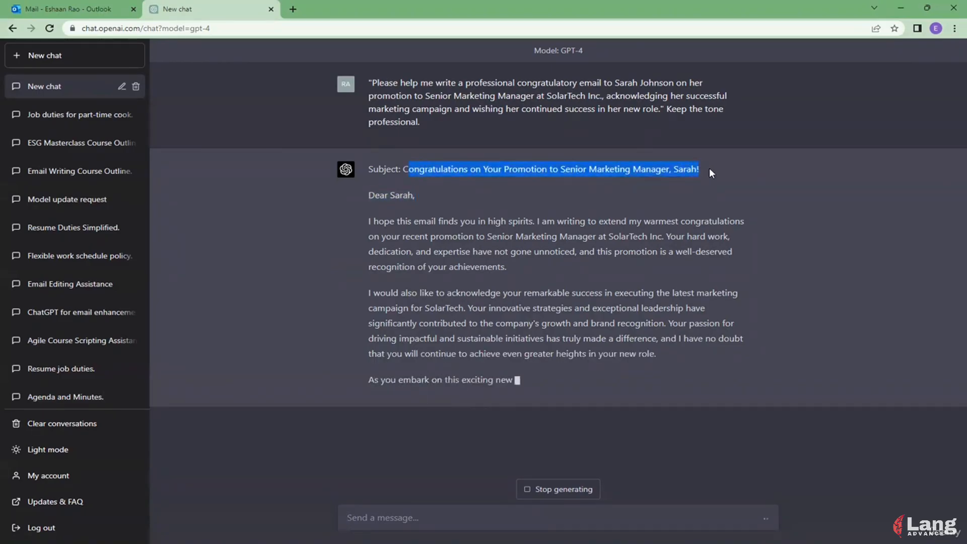
# Paste the congratulations-on-your-promotion subject into the Outlook draft, restoring its missing leading 'C'.
pyautogui.click(84, 5)
pyautogui.hotkey('ctrl', 'v')
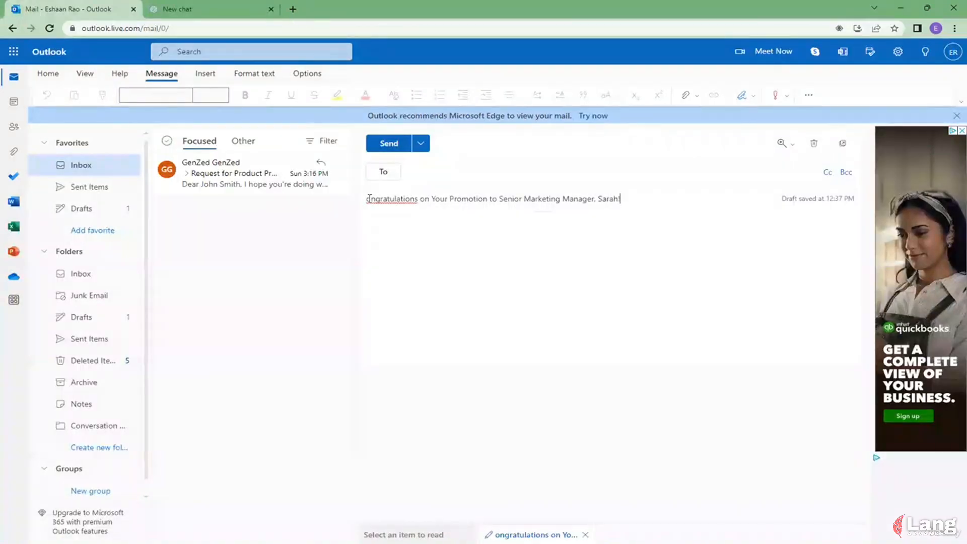
pyautogui.click(367, 199)
pyautogui.write('C')
pyautogui.click(241, 9)
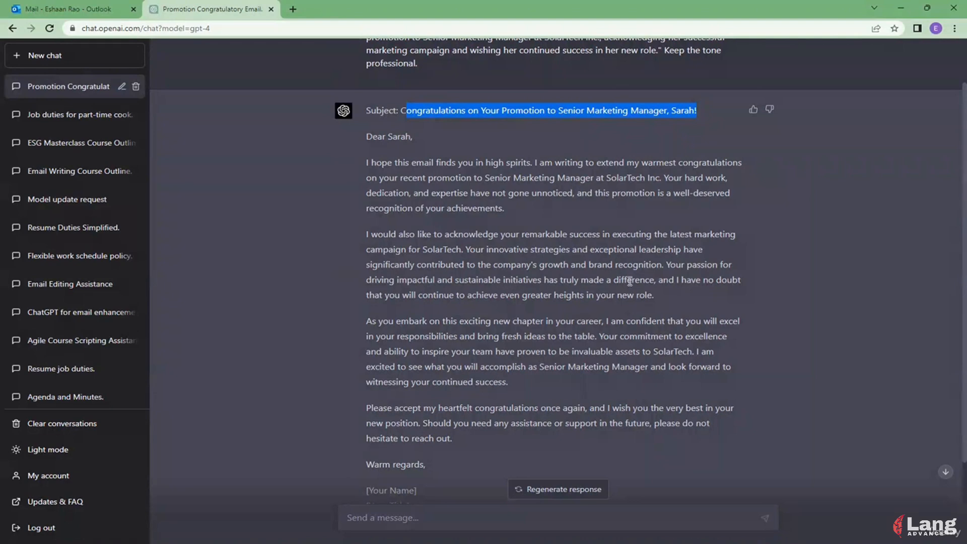
# Take the reply body from 'Dear' through 'Warm regards,' over to the Outlook draft.
pyautogui.scroll(-1, 627, 277)
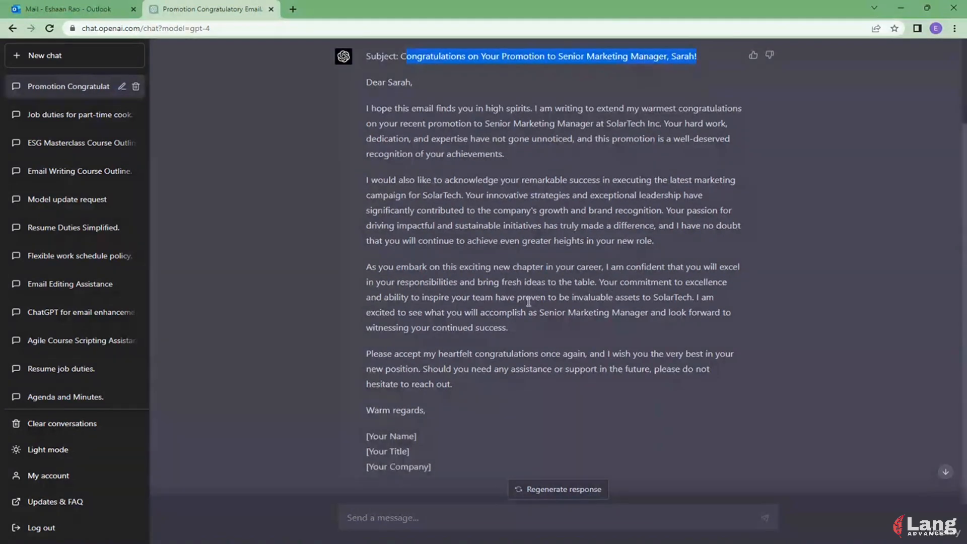
pyautogui.scroll(-2, 463, 285)
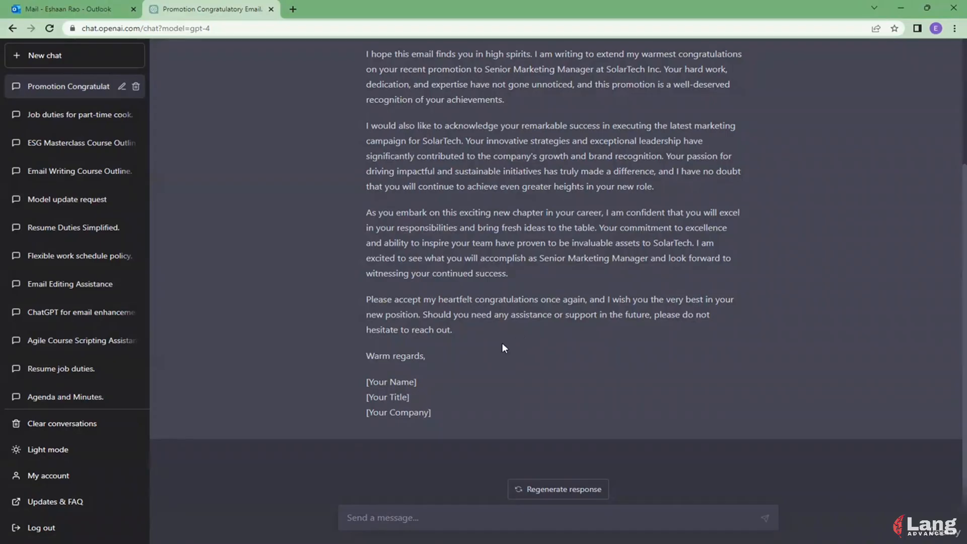
pyautogui.moveTo(434, 356); pyautogui.dragTo(365, 137)
pyautogui.hotkey('ctrl', 'c')
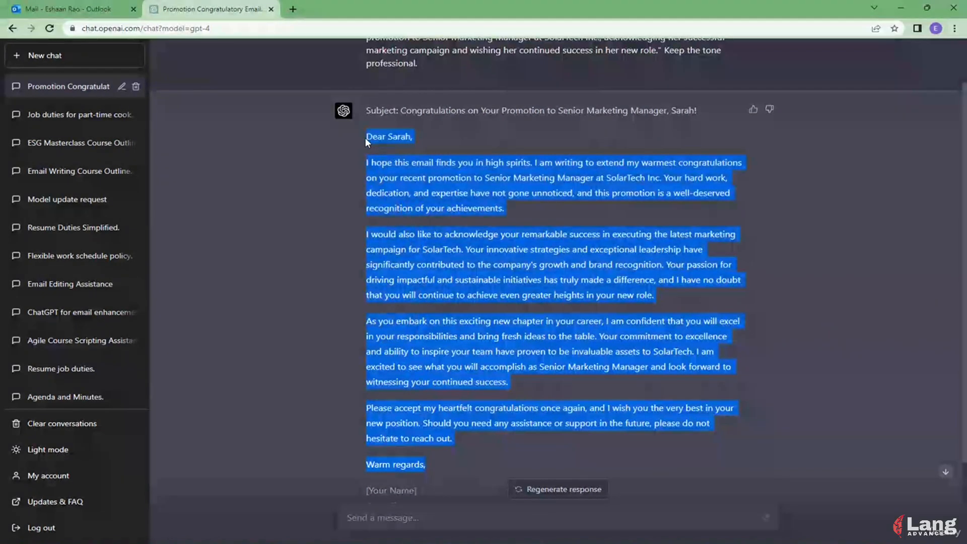
pyautogui.click(65, 8)
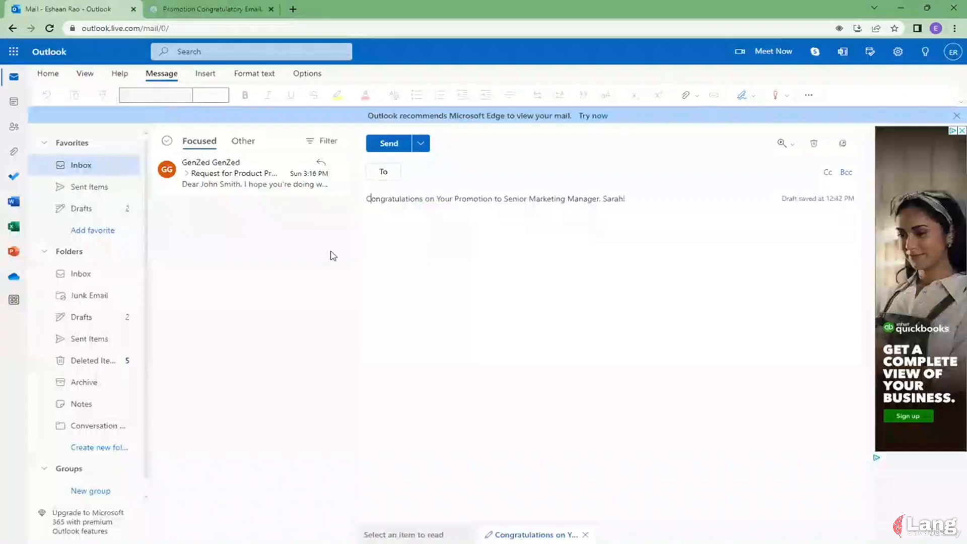
# Paste the congratulations email body into the Outlook message as plain text.
pyautogui.click(395, 248)
pyautogui.hotkey('ctrl', 'v')
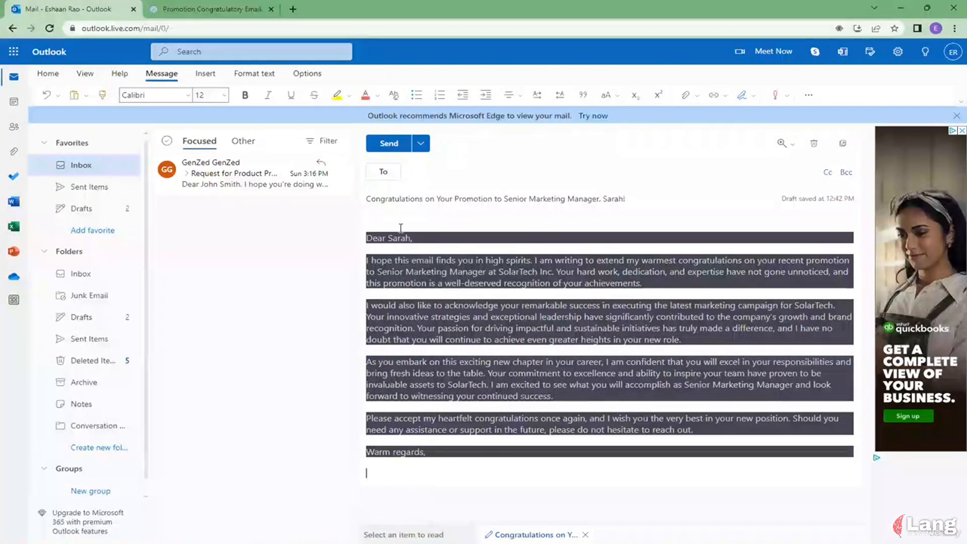
pyautogui.hotkey('ctrl', 'z')
pyautogui.rightClick(394, 227)
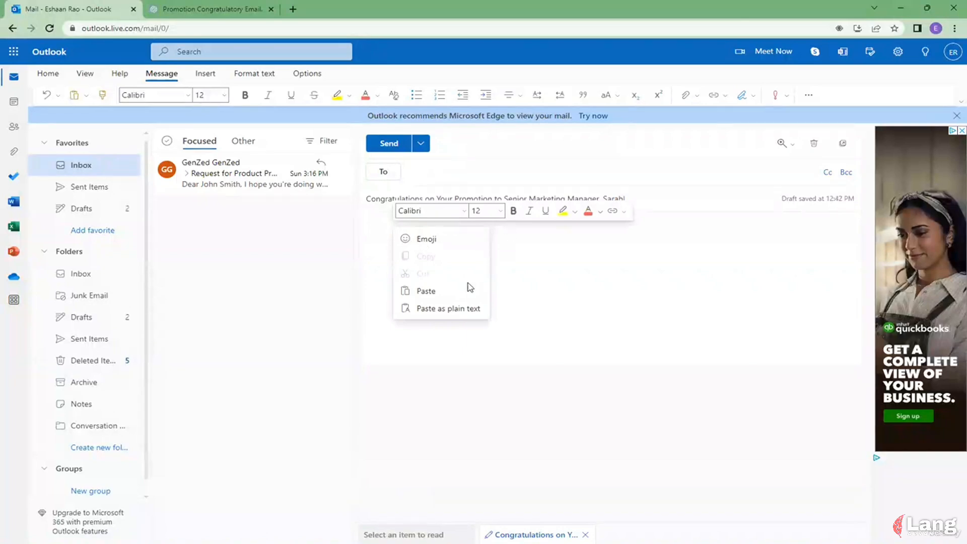
pyautogui.click(457, 310)
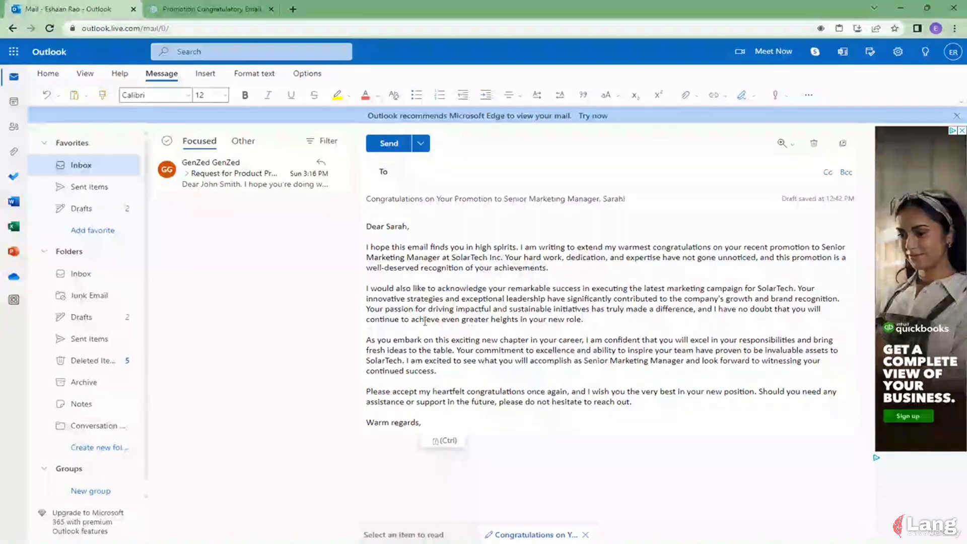
# Review the pasted paragraphs and go to the line below the 'Warm regards,' sign-off.
pyautogui.moveTo(367, 309); pyautogui.dragTo(598, 327)
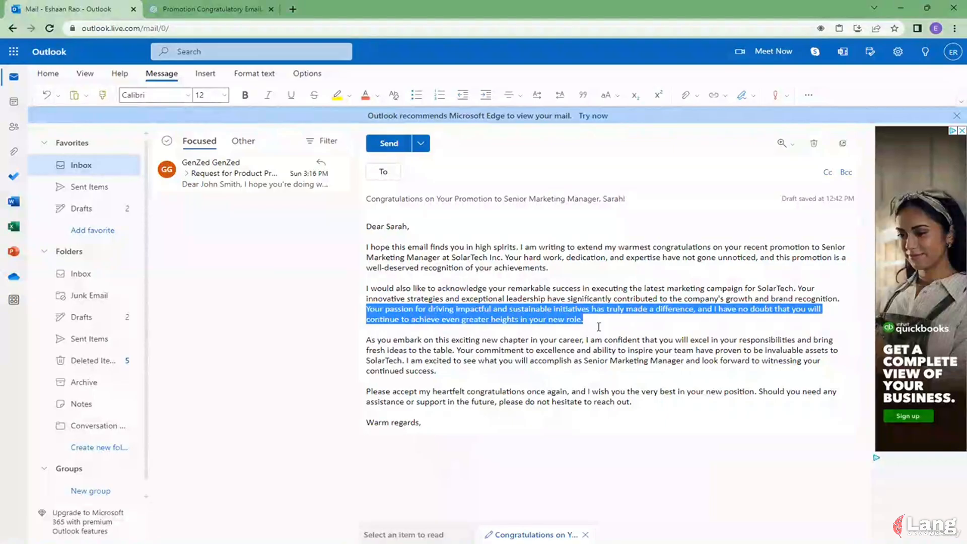
pyautogui.moveTo(460, 350); pyautogui.dragTo(695, 349)
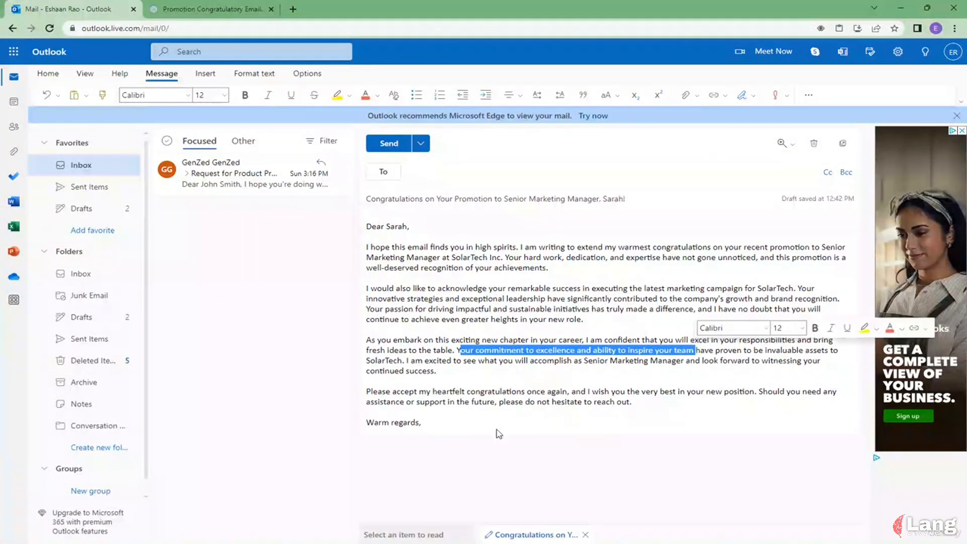
pyautogui.moveTo(366, 391); pyautogui.dragTo(546, 390)
pyautogui.click(473, 426)
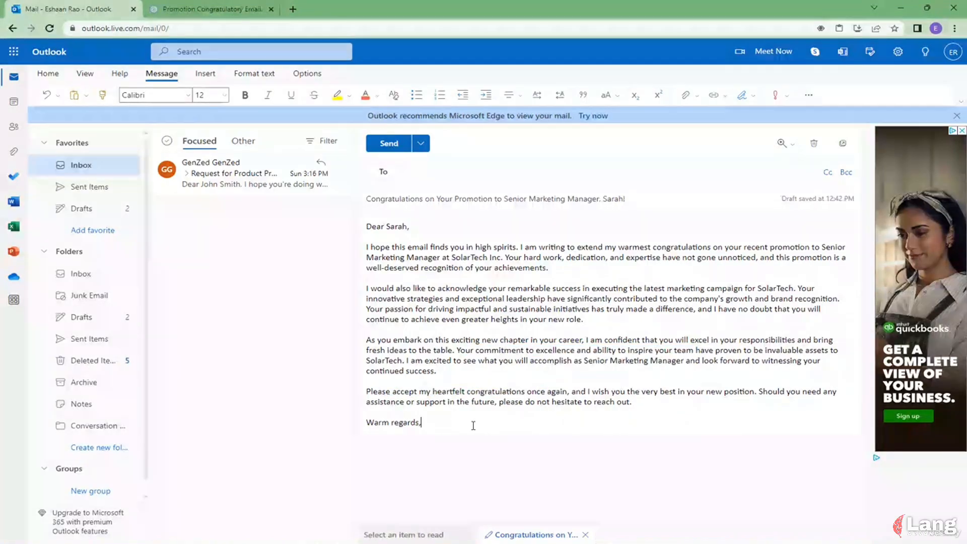
# Sign the email with the sender's name under 'Warm regards,'.
pyautogui.write('John Smith')
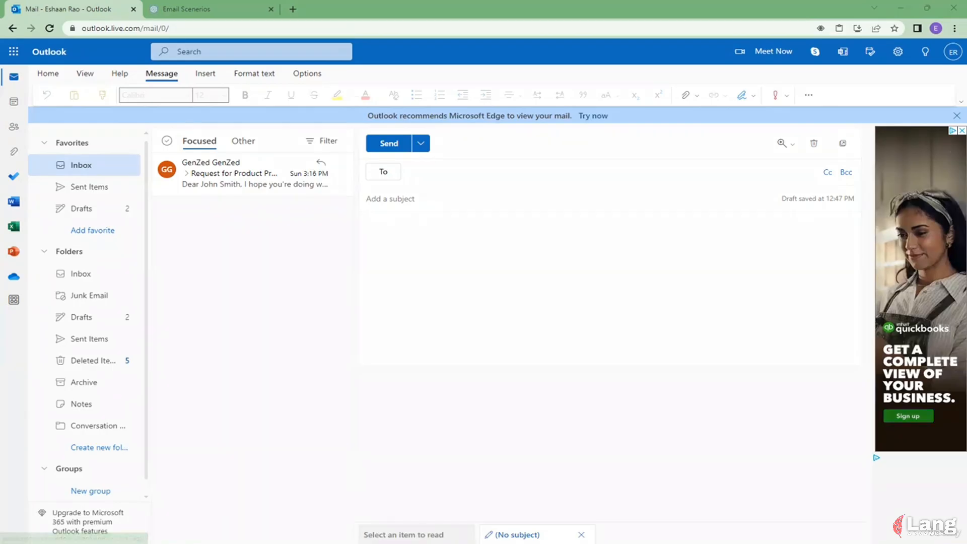
# Paste the Renewable Energy Summit networking-email prompt into the Email Scenerios chat, removing the stray closing quote.
pyautogui.click(218, 10)
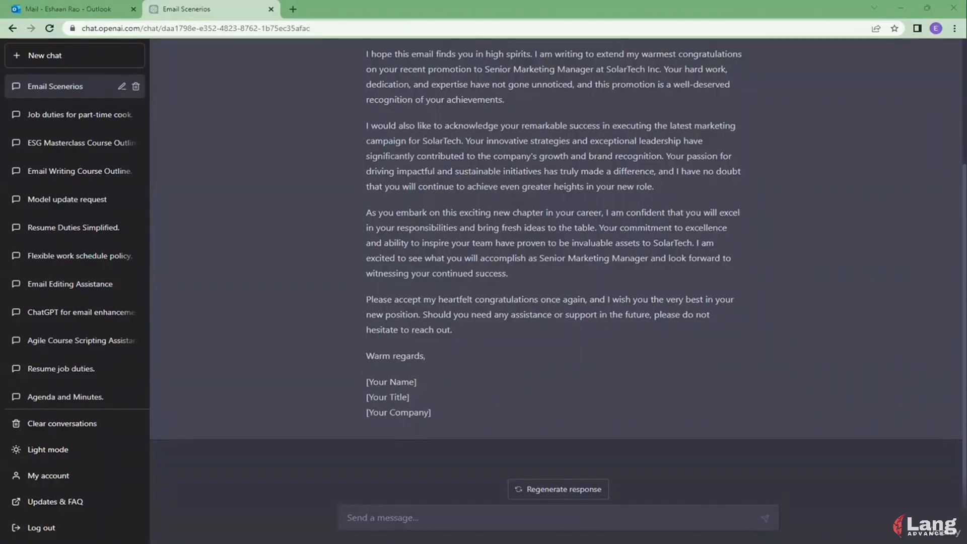
pyautogui.click(452, 520)
pyautogui.write('Please help me write a professional networking email to Laura Williams, expressing my appreciation for her presentation at the Renewable Energy Summit, and inviting her to connect to exchange ideas and explore potential collaboration opportunities between SolarTech Inc. and her consultancy."')
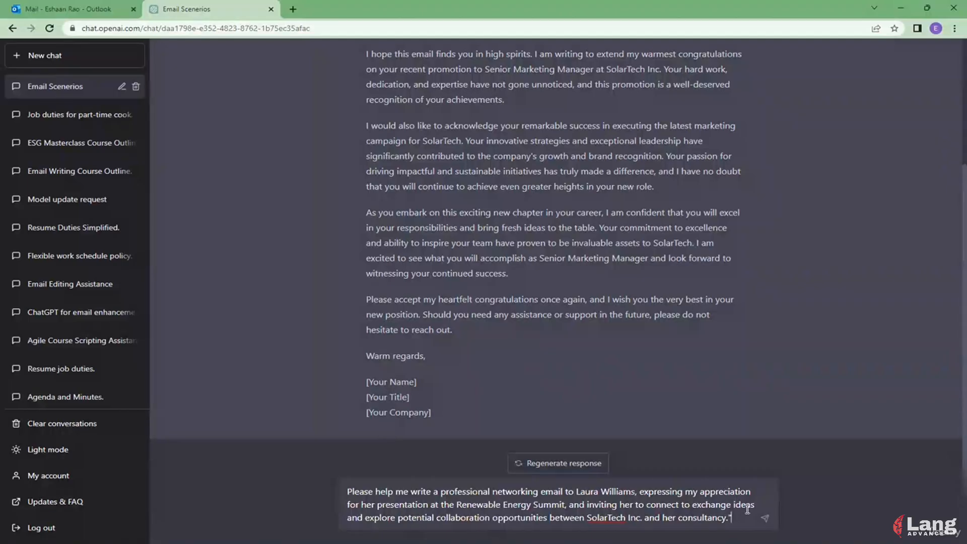
pyautogui.press('BackSpace')
pyautogui.moveTo(348, 492); pyautogui.dragTo(730, 516)
pyautogui.click(732, 517)
# Send the networking-email request and review the generated subject line and placeholders like [Your Title].
pyautogui.press('Return')
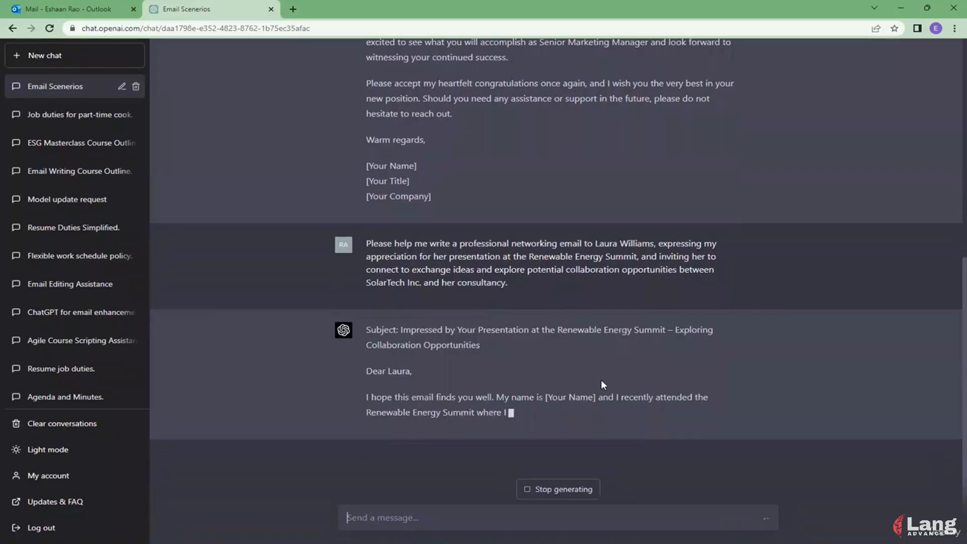
pyautogui.moveTo(545, 398); pyautogui.dragTo(591, 395)
pyautogui.click(591, 394)
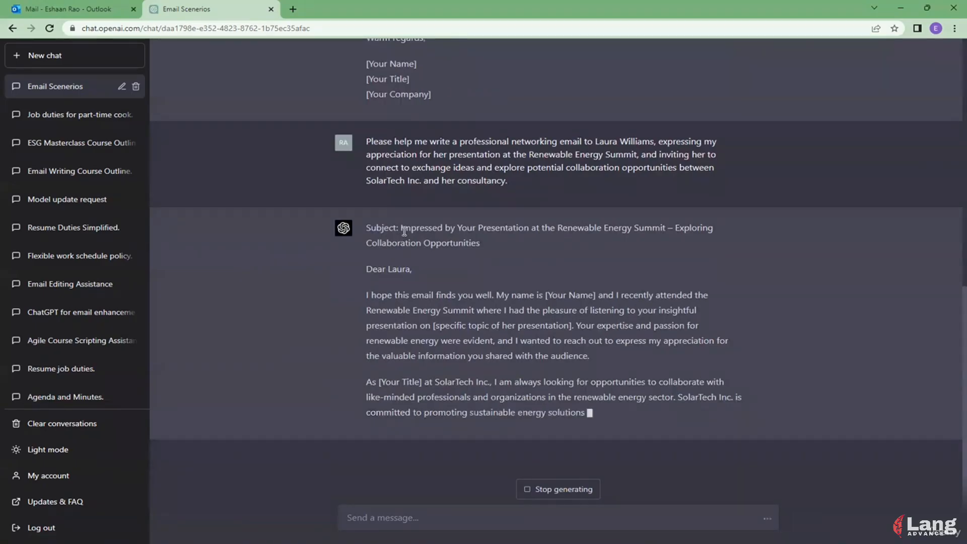
pyautogui.moveTo(403, 230); pyautogui.dragTo(481, 226)
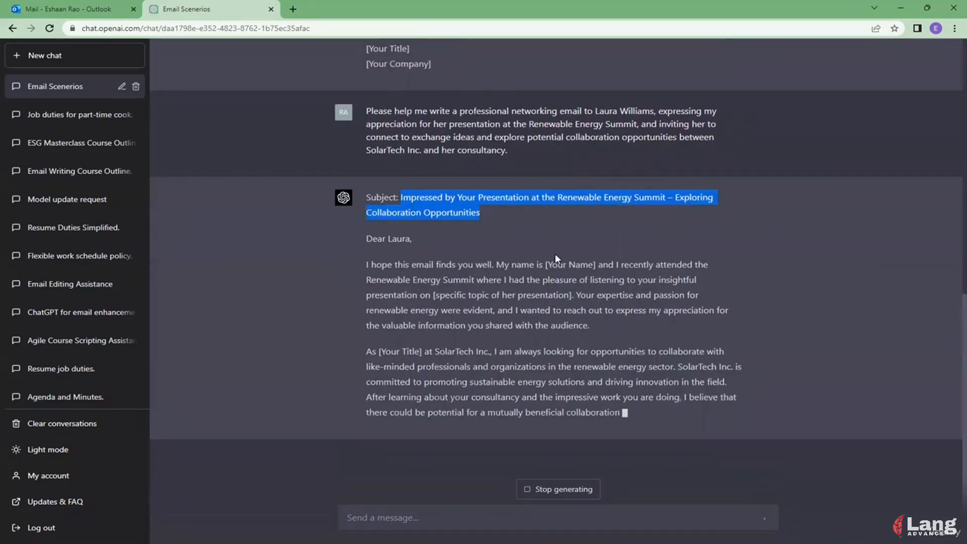
pyautogui.moveTo(545, 260); pyautogui.dragTo(595, 241)
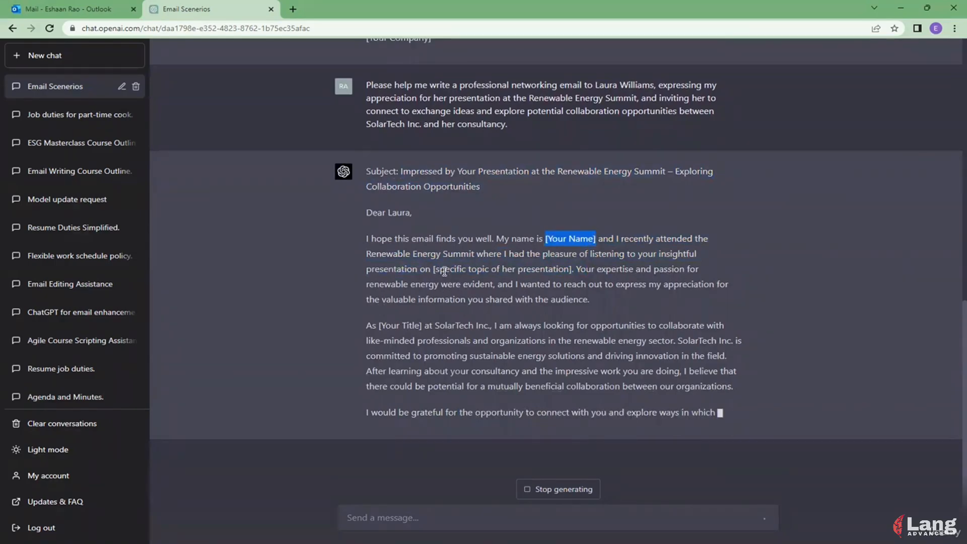
pyautogui.moveTo(432, 269); pyautogui.dragTo(581, 270)
pyautogui.moveTo(380, 305); pyautogui.dragTo(411, 307)
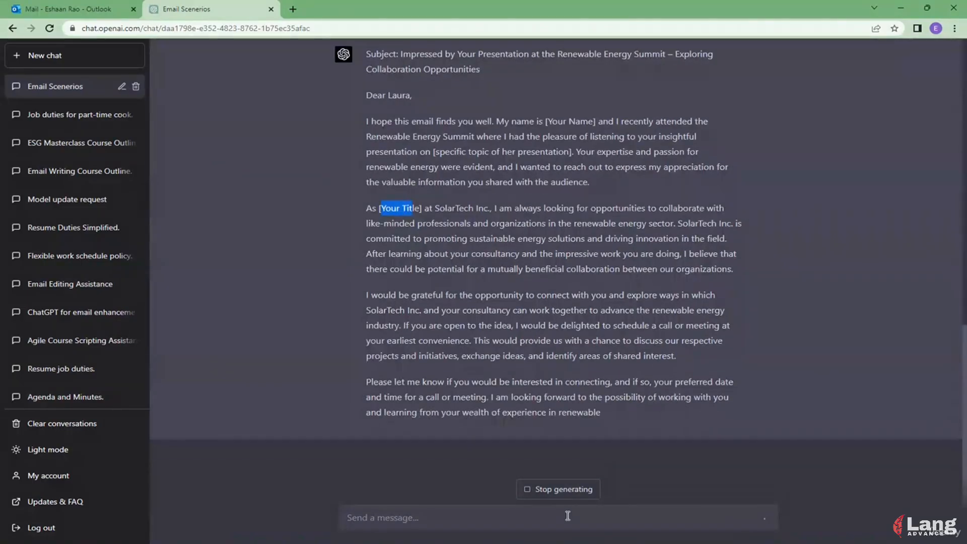
pyautogui.click(568, 516)
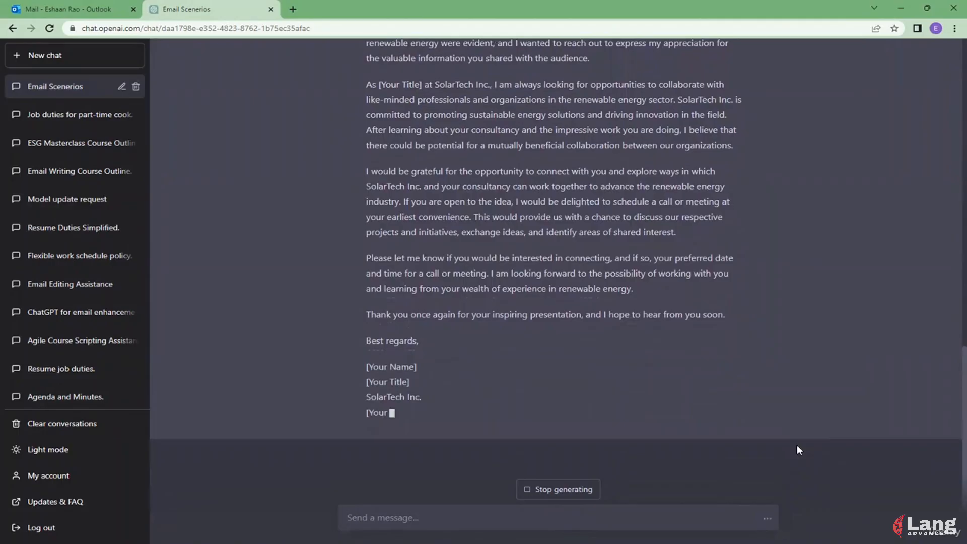
# Start a rewrite request asking for a subject line of at most 65 characters.
pyautogui.write('rewrite this email')
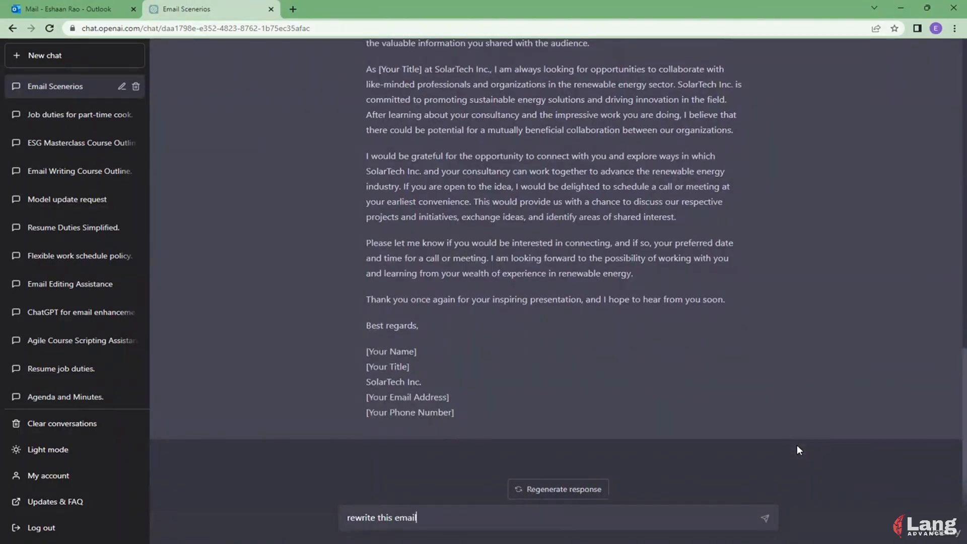
pyautogui.write(' with the follwoing')
pyautogui.press('BackSpace')
pyautogui.press('BackSpace')
pyautogui.write('owing: 1')
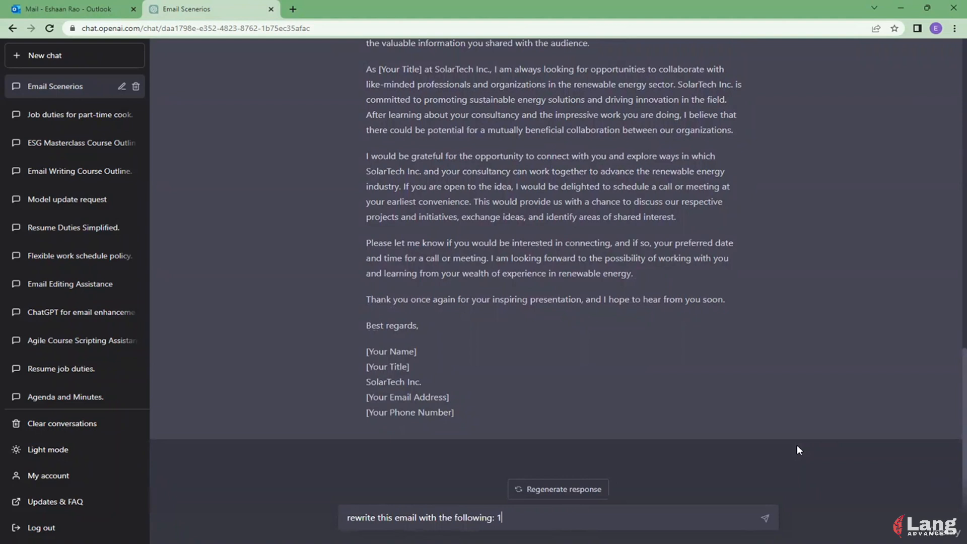
pyautogui.write('. Shr')
pyautogui.press('BackSpace')
pyautogui.press('BackSpace')
pyautogui.write('hoter')
pyautogui.press('BackSpace')
pyautogui.write('rter subjce')
pyautogui.write('line t')
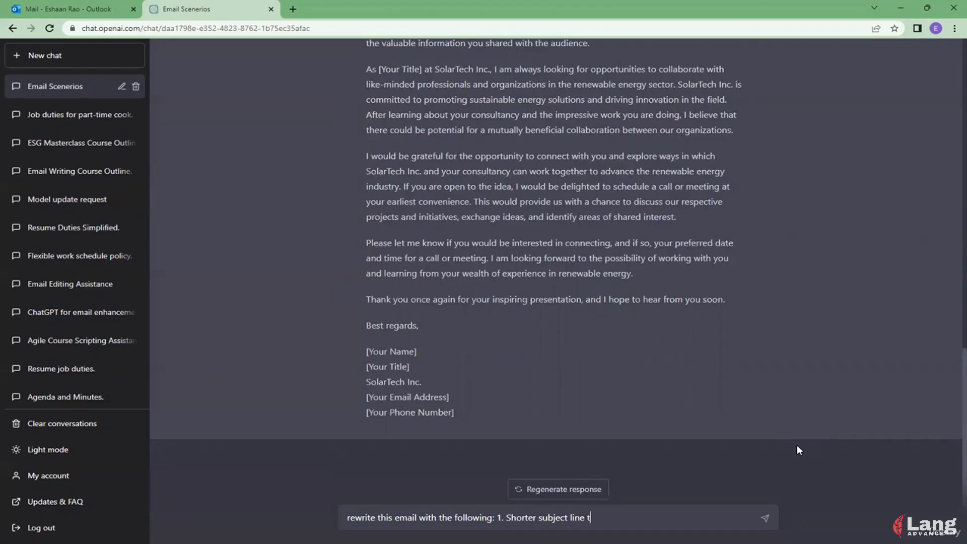
pyautogui.write('hat is maximum 56')
pyautogui.press('BackSpace')
pyautogui.press('BackSpace')
pyautogui.press('BackSpace')
pyautogui.write('65 charac')
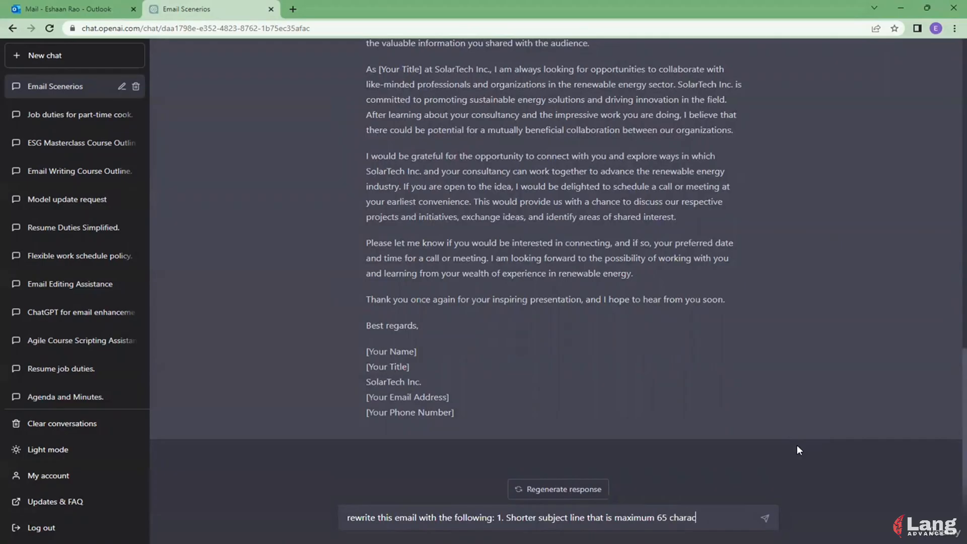
pyautogui.write('ters long, for the placeg')
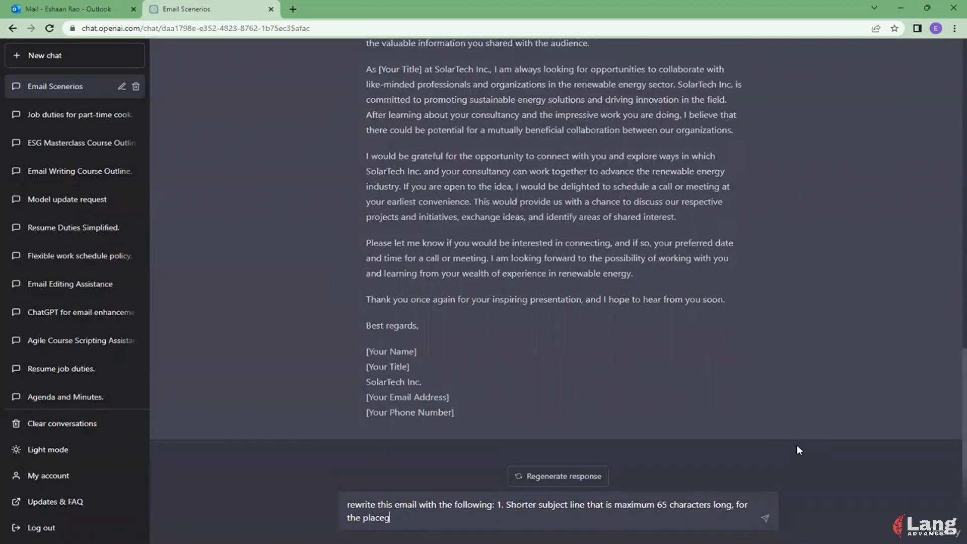
pyautogui.write('hold')
pyautogui.press('BackSpace')
pyautogui.press('BackSpace')
pyautogui.press('BackSpace')
pyautogui.press('BackSpace')
pyautogui.press('BackSpace')
pyautogui.write('holderes')
# Add the placeholder values: the sender's name, the title CEO and the ESG presentation topic. Then send the request.
pyautogui.scroll(3, 795, 443)
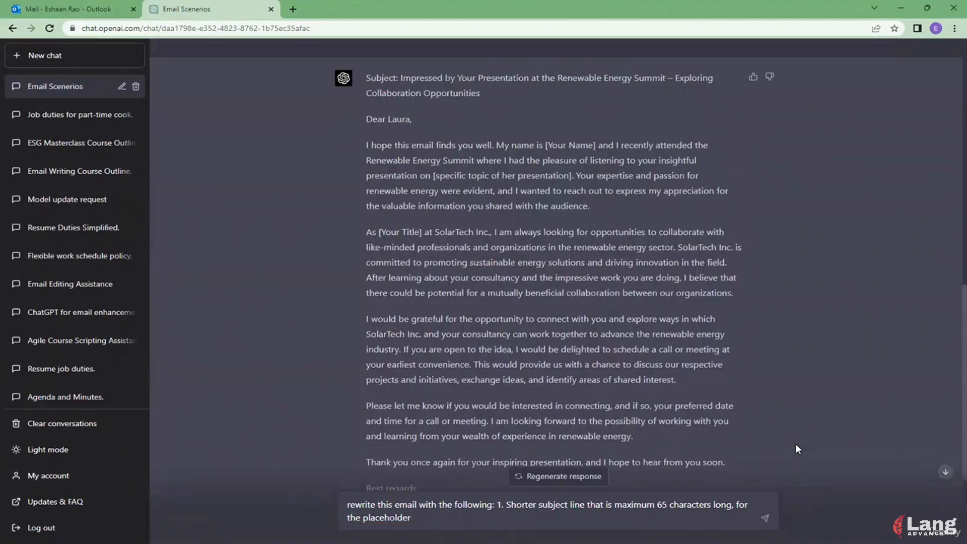
pyautogui.write('- my name is John Smith, M')
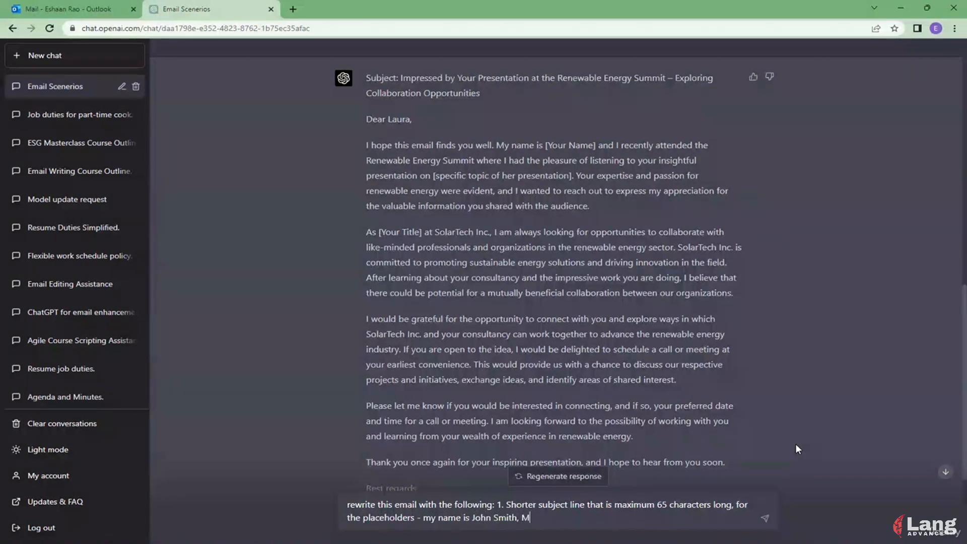
pyautogui.write('y title ie')
pyautogui.press('BackSpace')
pyautogui.write('s CEO and the ')
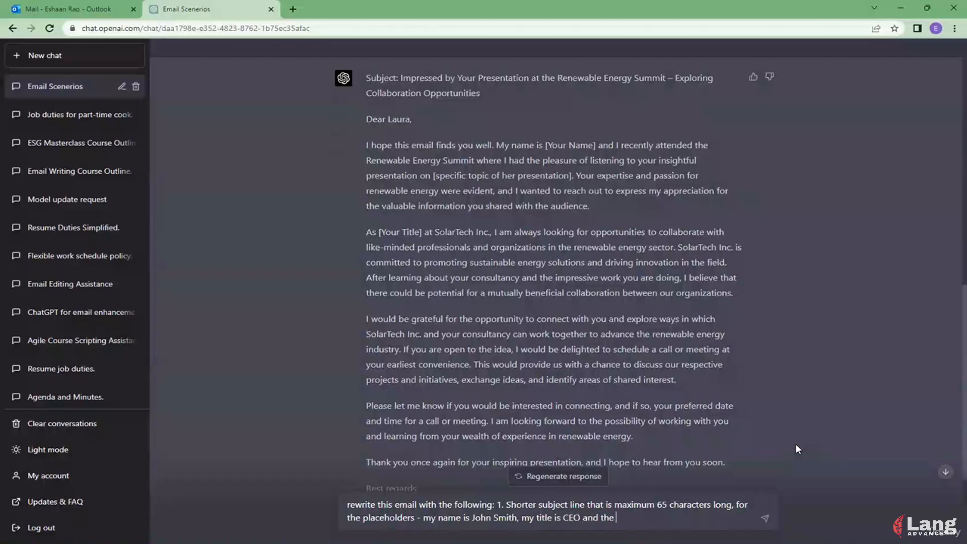
pyautogui.write('topic of her presentat')
pyautogui.write('ion was ES')
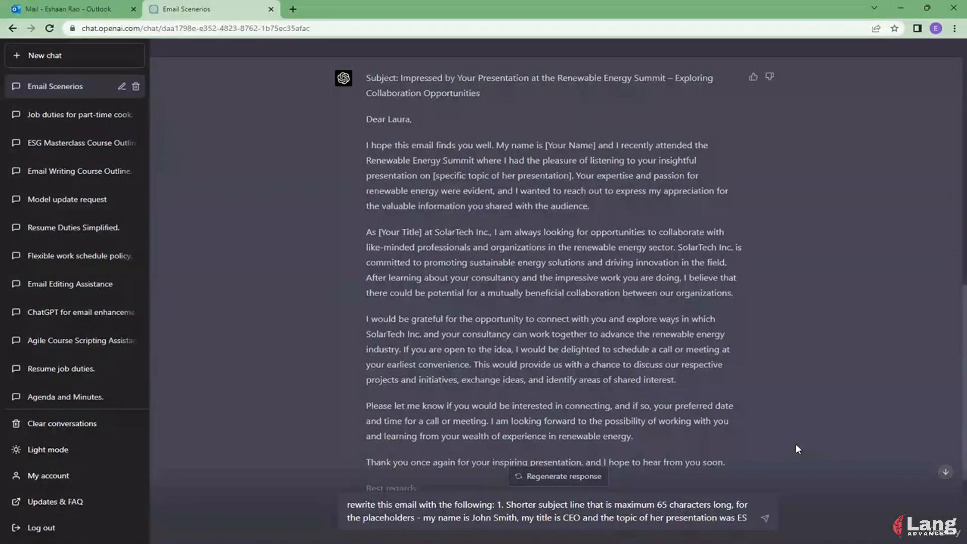
pyautogui.write('G')
pyautogui.scroll(-1, 707, 327)
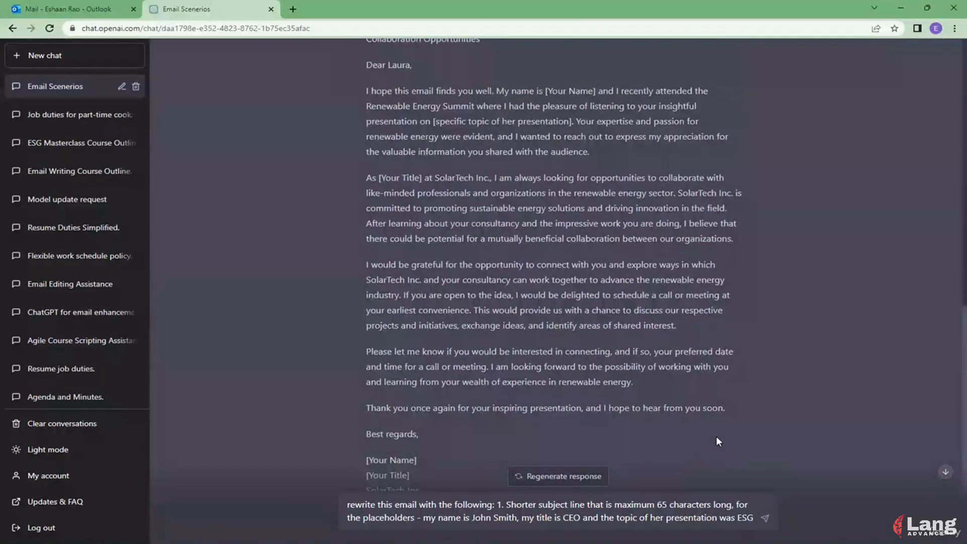
pyautogui.press('Return')
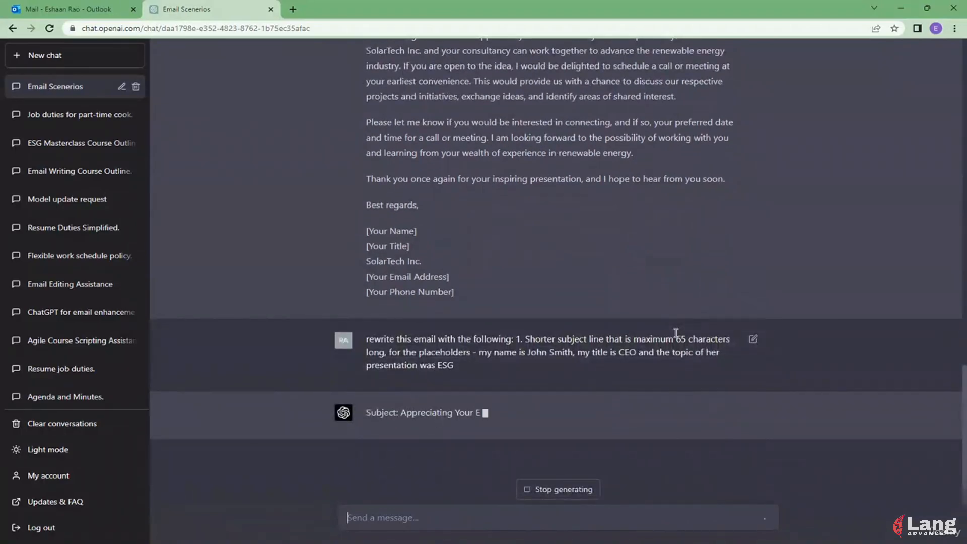
# Look over ChatGPT's rewritten ESG email, checking its shorter subject and filled-in CEO signature.
pyautogui.scroll(1, 676, 334)
pyautogui.scroll(7, 564, 344)
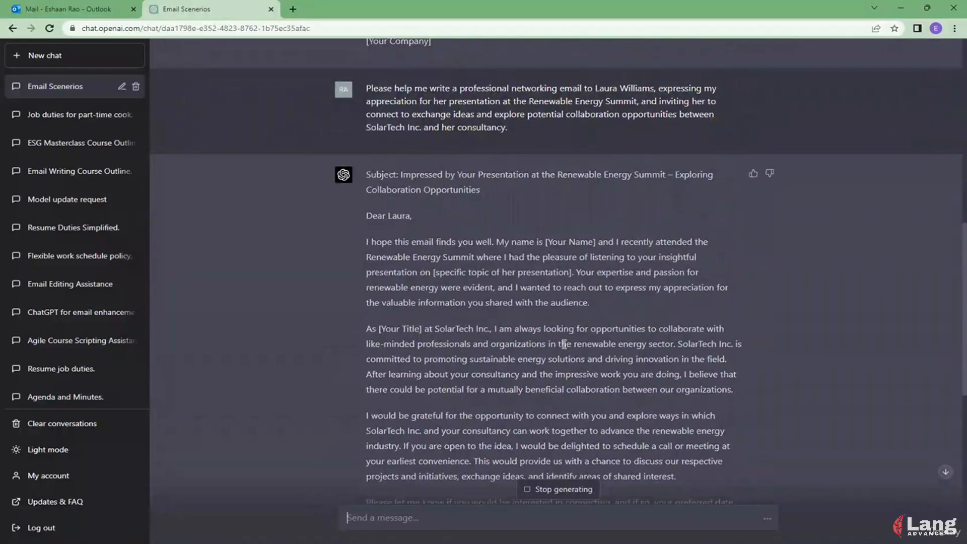
pyautogui.scroll(-6, 530, 325)
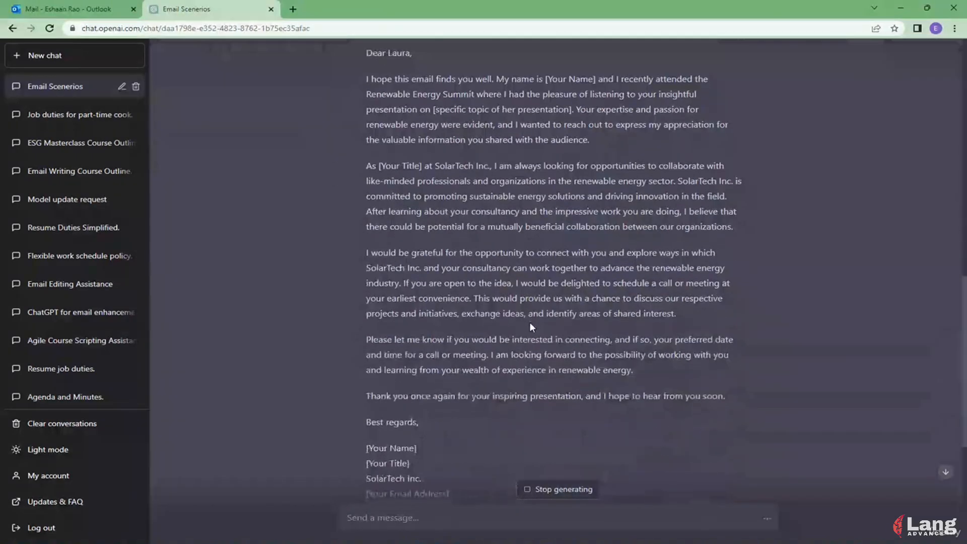
pyautogui.scroll(-3, 529, 327)
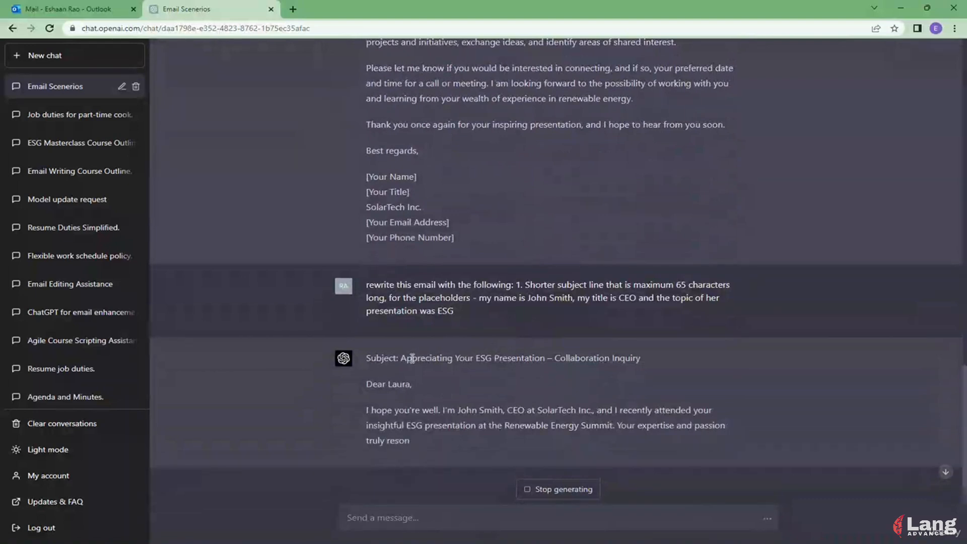
pyautogui.moveTo(401, 358); pyautogui.dragTo(639, 355)
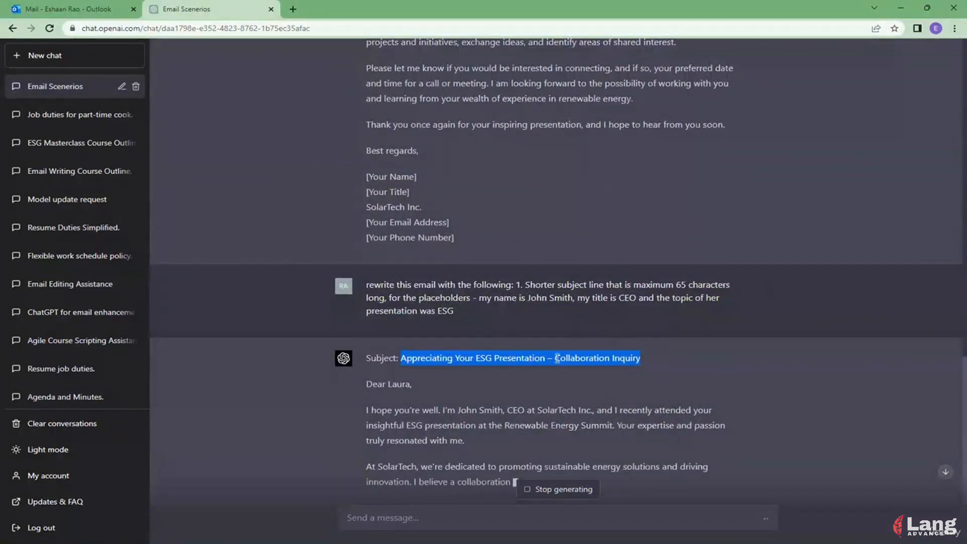
pyautogui.scroll(-1, 503, 365)
pyautogui.scroll(8, 453, 358)
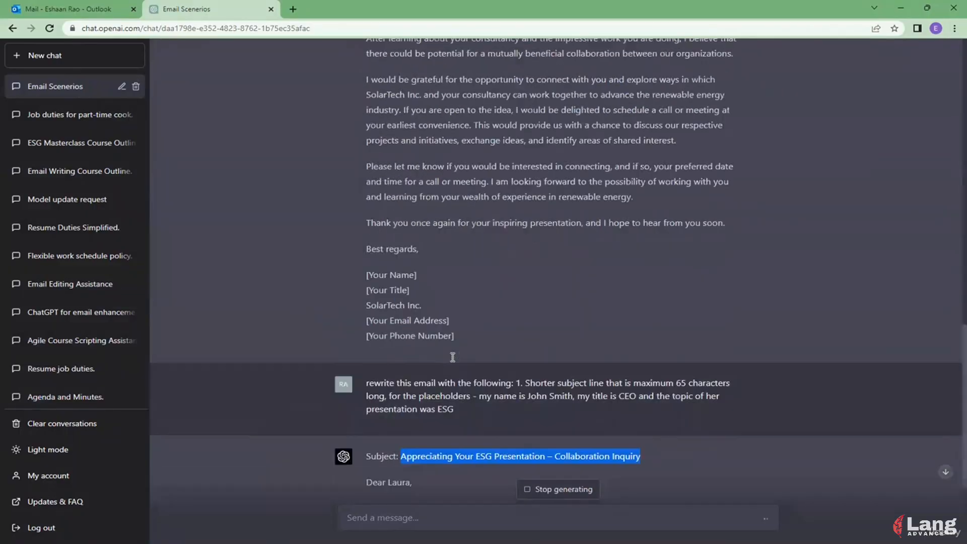
pyautogui.scroll(1, 461, 342)
pyautogui.moveTo(544, 241); pyautogui.dragTo(594, 242)
pyautogui.scroll(-10, 509, 322)
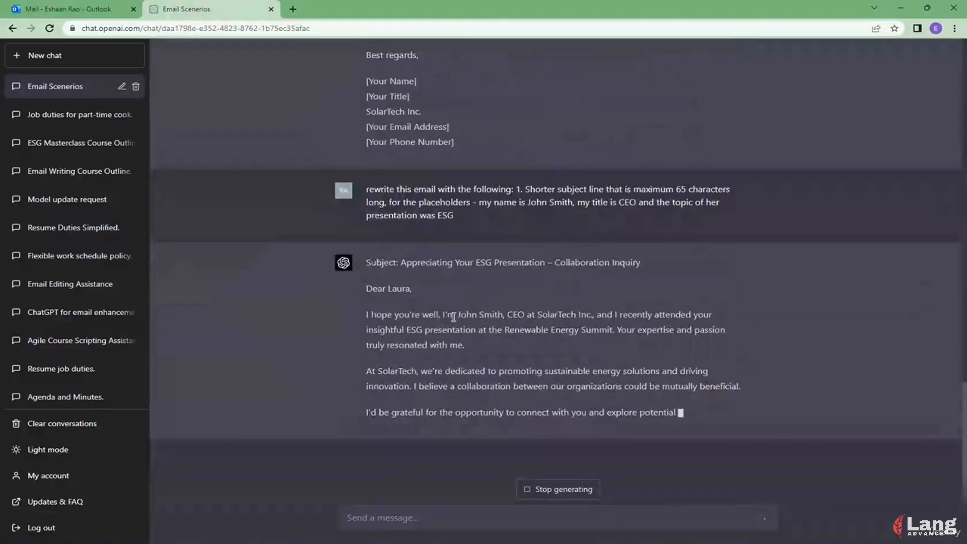
pyautogui.moveTo(457, 315); pyautogui.dragTo(503, 299)
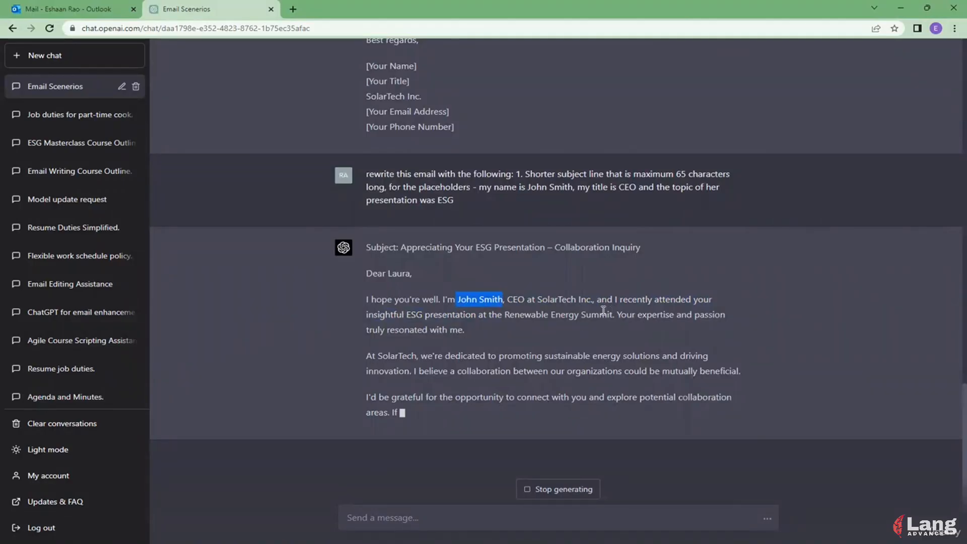
# Select the rewritten email from the greeting down to the 'SolarTech Inc.' line.
pyautogui.scroll(8, 607, 312)
pyautogui.scroll(-10, 602, 310)
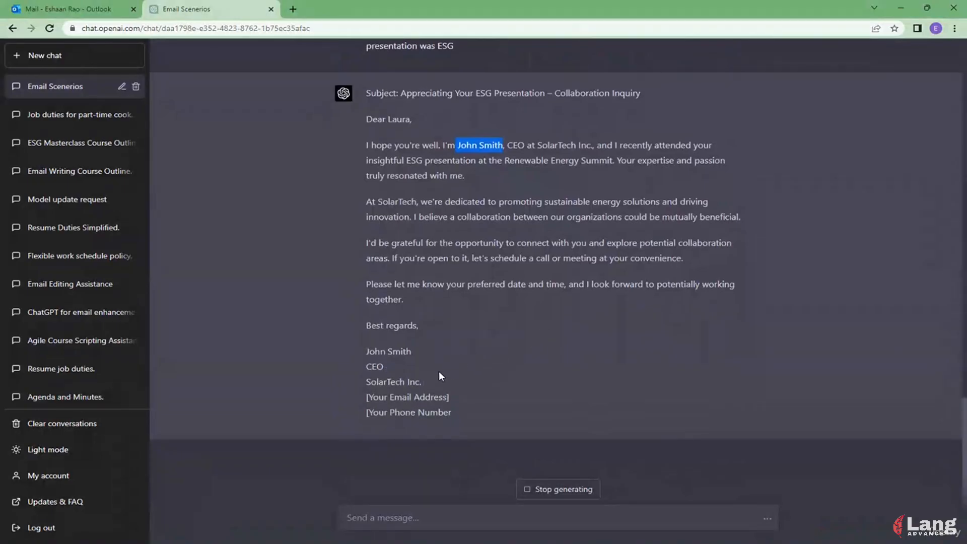
pyautogui.moveTo(426, 379); pyautogui.dragTo(365, 133)
# Paste the ChatGPT ESG networking email into the Outlook draft body as plain text.
pyautogui.hotkey('ctrl', 'c')
pyautogui.click(80, 9)
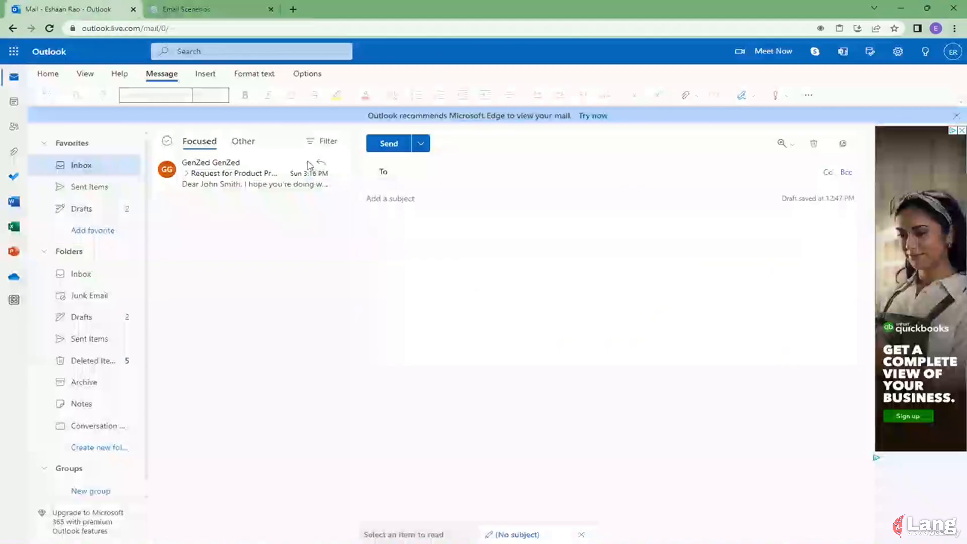
pyautogui.click(468, 283)
pyautogui.hotkey('ctrl', 'v')
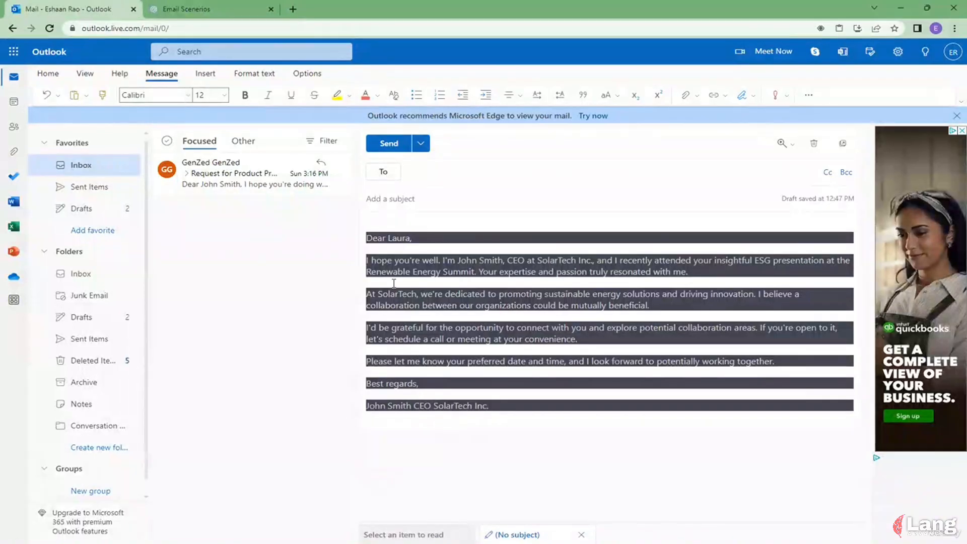
pyautogui.hotkey('ctrl', 'z')
pyautogui.rightClick(394, 253)
pyautogui.click(443, 331)
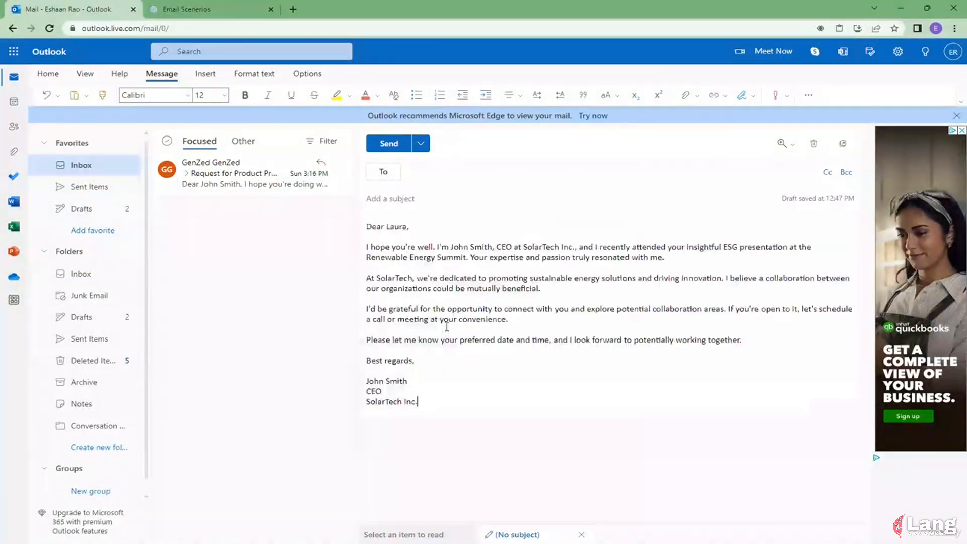
# Copy the subject 'Appreciating Your ESG Presentation – Collaboration Inquiry' from ChatGPT into the draft's subject field.
pyautogui.click(251, 10)
pyautogui.moveTo(400, 93); pyautogui.dragTo(653, 95)
pyautogui.hotkey('ctrl', 'c')
pyautogui.click(70, 9)
pyautogui.click(442, 199)
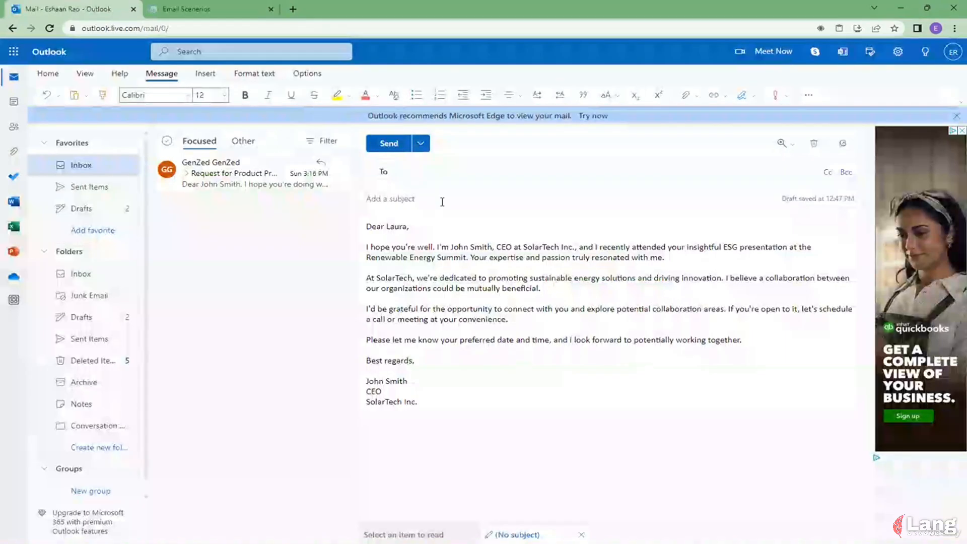
pyautogui.hotkey('ctrl', 'v')
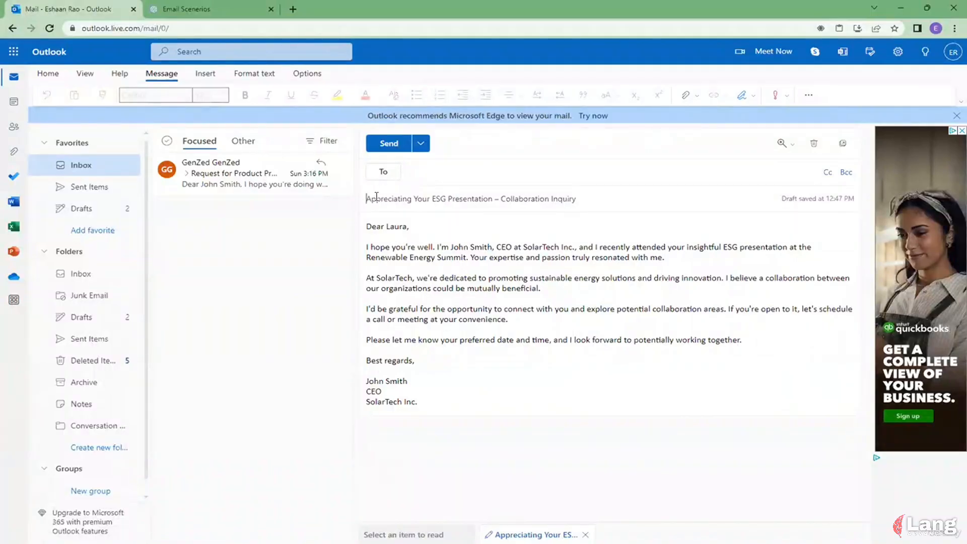
# Review the pasted ESG subject and each body paragraph, ending below Best regards.
pyautogui.moveTo(367, 199); pyautogui.dragTo(595, 196)
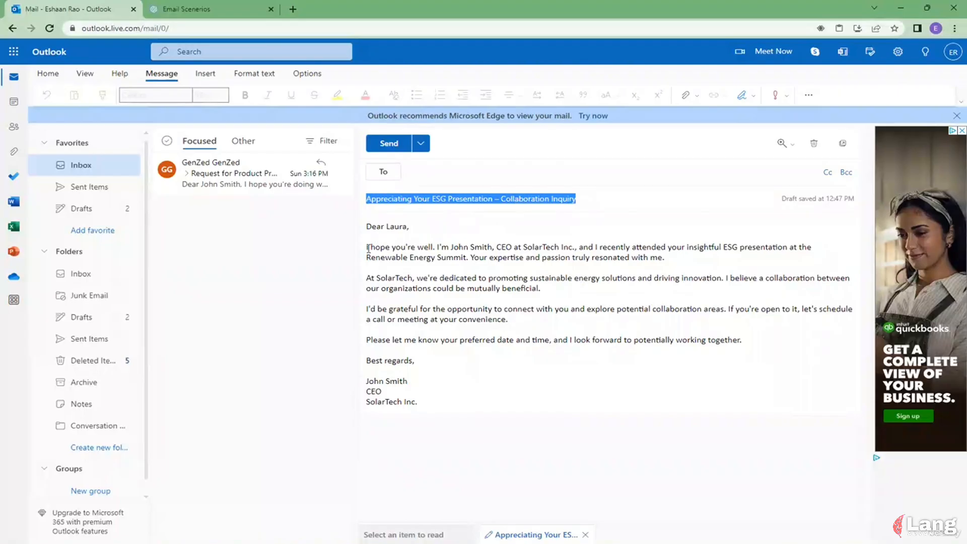
pyautogui.moveTo(367, 247); pyautogui.dragTo(676, 260)
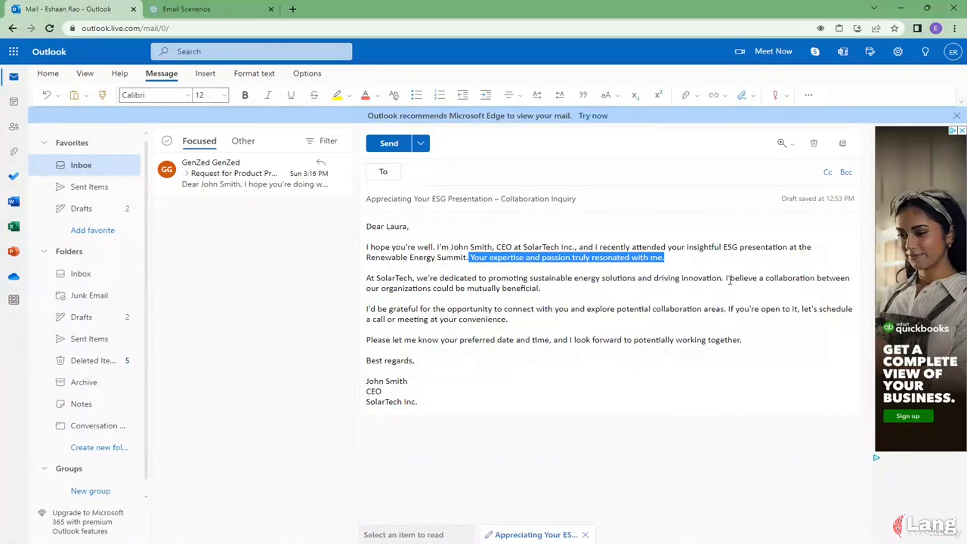
pyautogui.moveTo(729, 280); pyautogui.dragTo(558, 291)
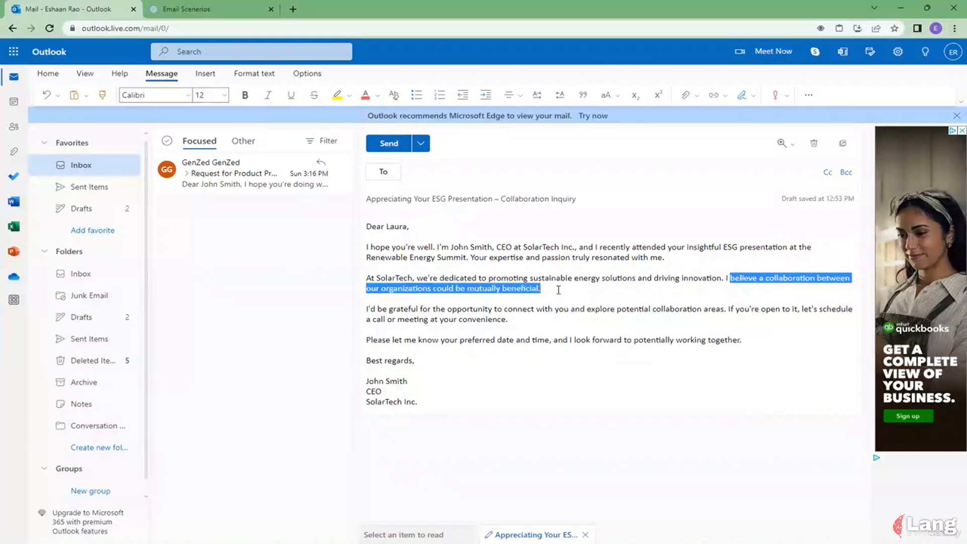
pyautogui.moveTo(371, 308); pyautogui.dragTo(509, 328)
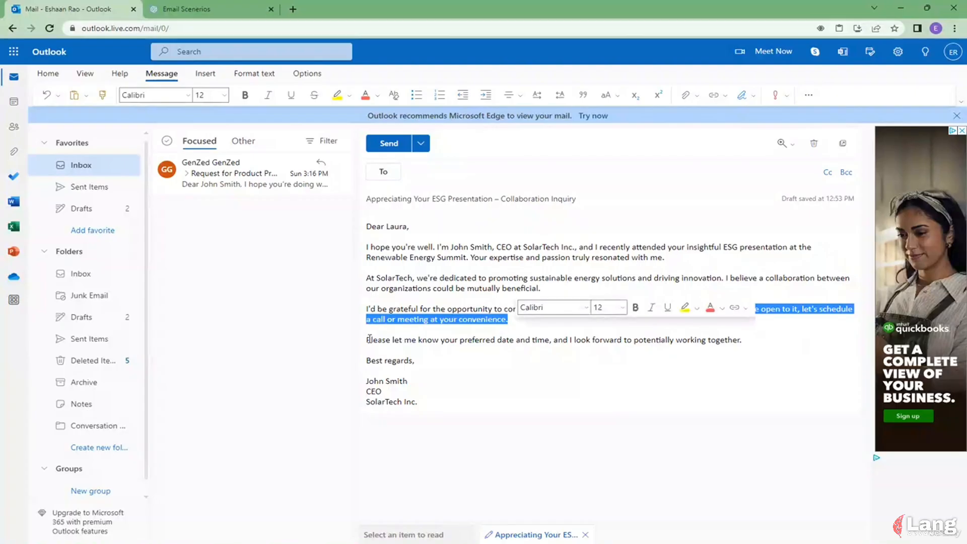
pyautogui.moveTo(372, 340); pyautogui.dragTo(703, 346)
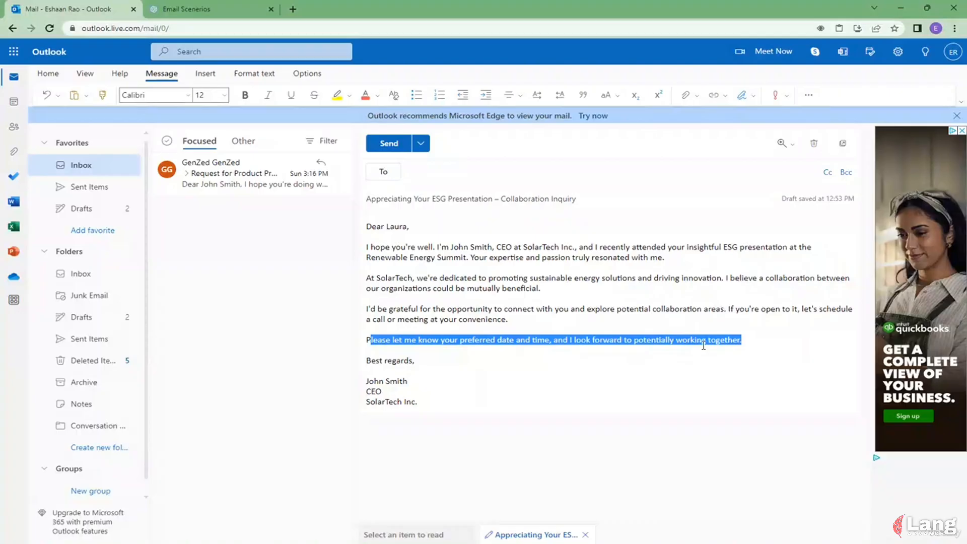
pyautogui.click(678, 371)
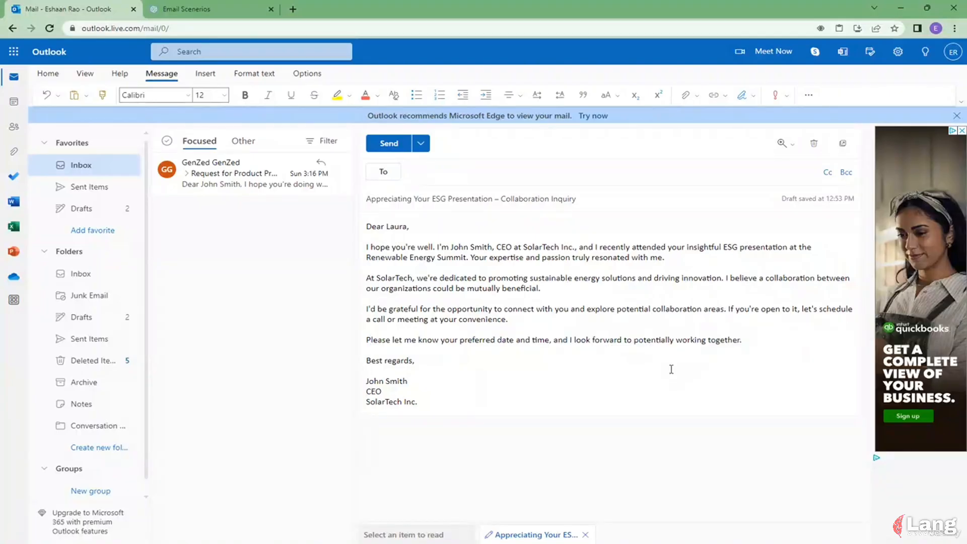
pyautogui.click(226, 9)
pyautogui.scroll(15, 638, 321)
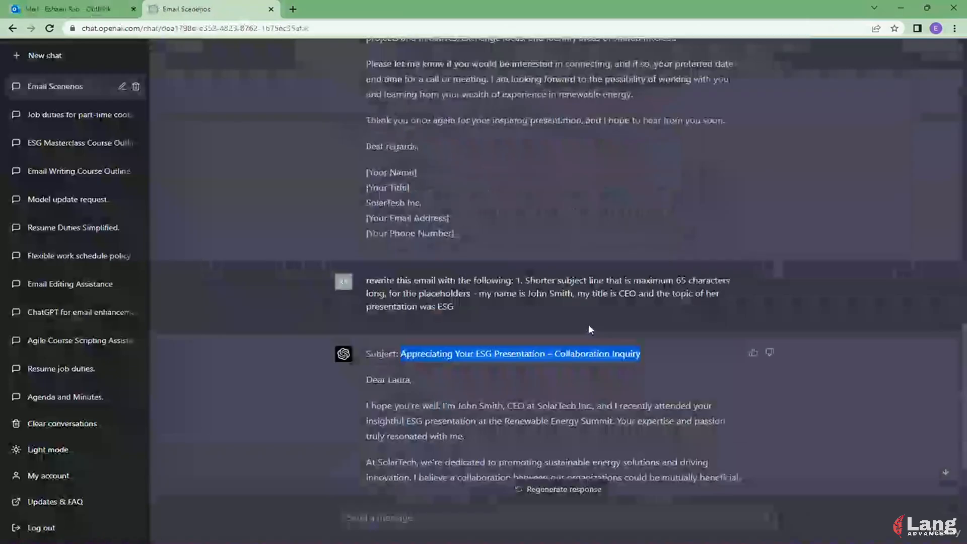
pyautogui.scroll(3, 503, 198)
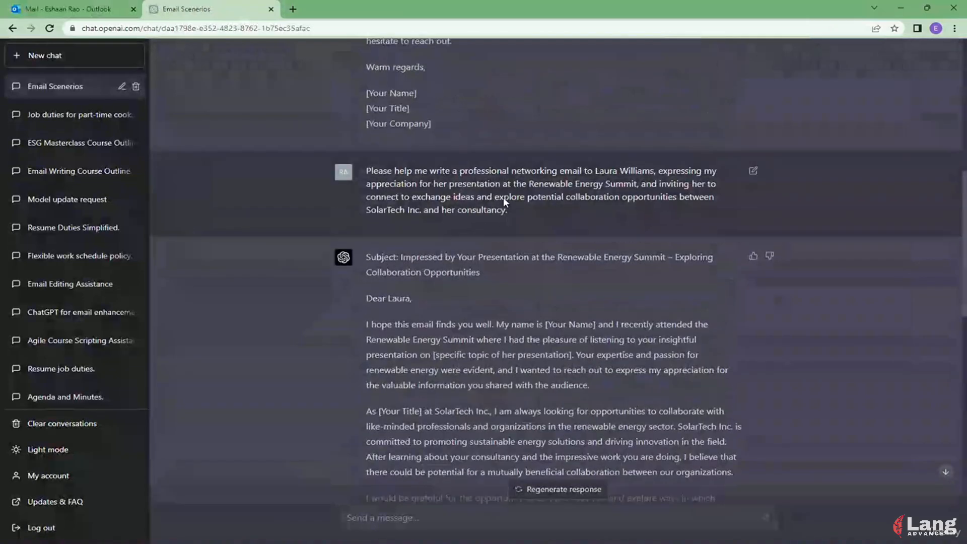
pyautogui.moveTo(510, 299); pyautogui.dragTo(367, 259)
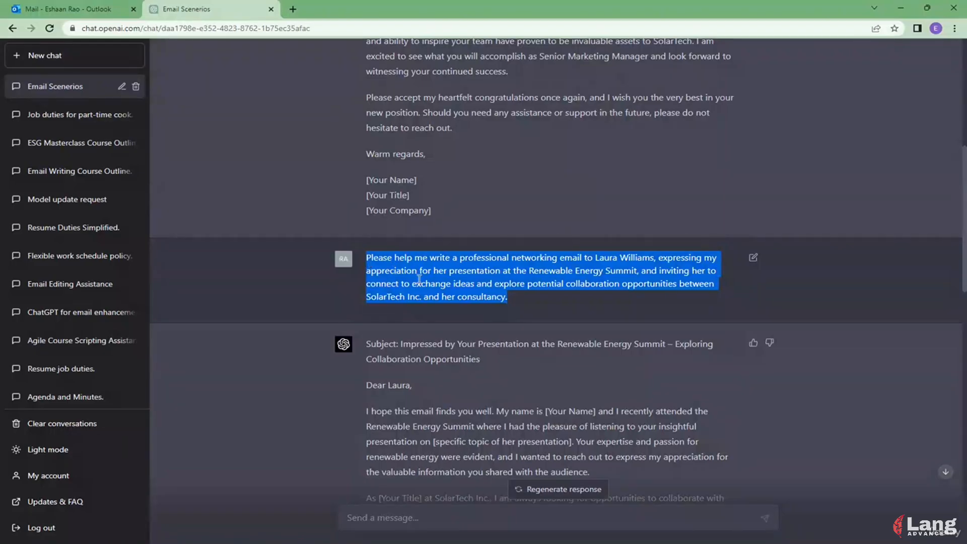
pyautogui.scroll(-11, 419, 279)
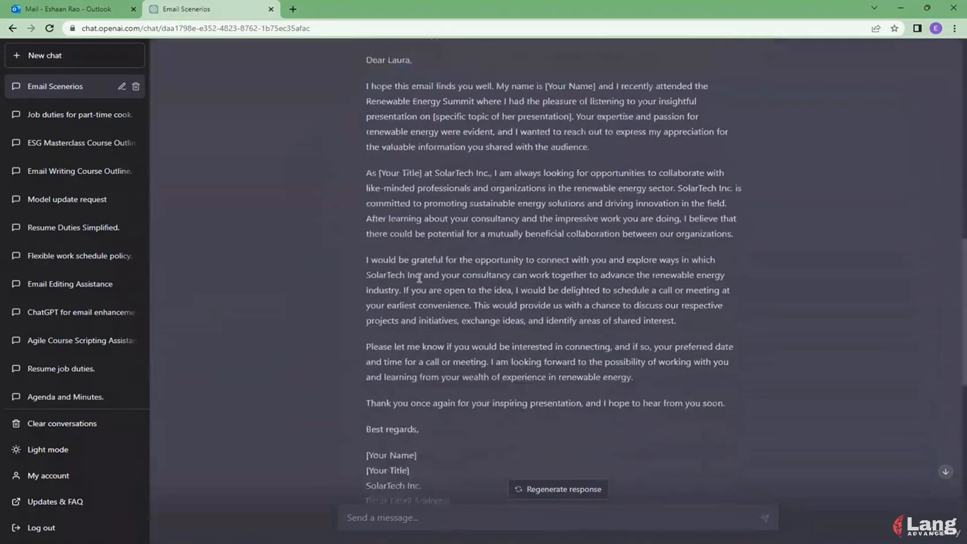
pyautogui.scroll(5, 418, 277)
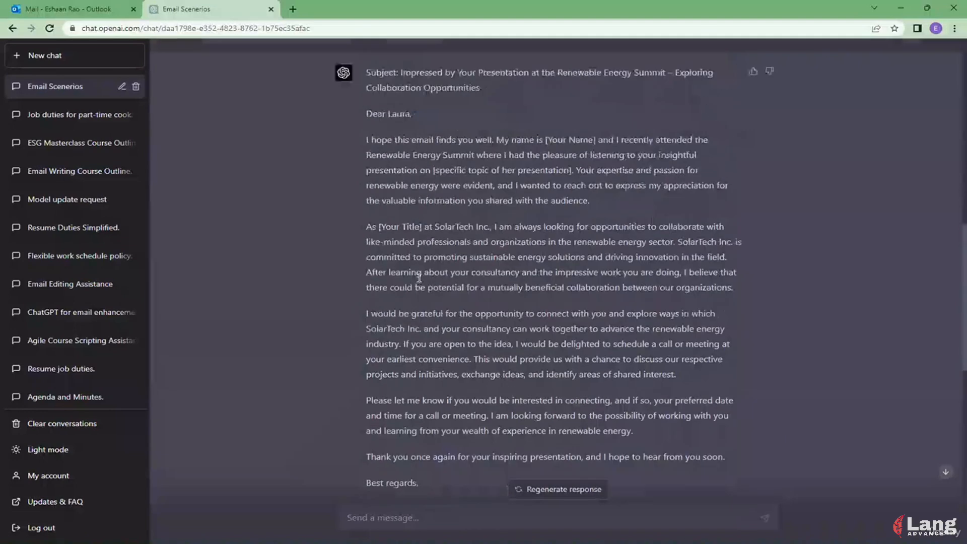
pyautogui.scroll(-3, 417, 277)
pyautogui.scroll(4, 418, 277)
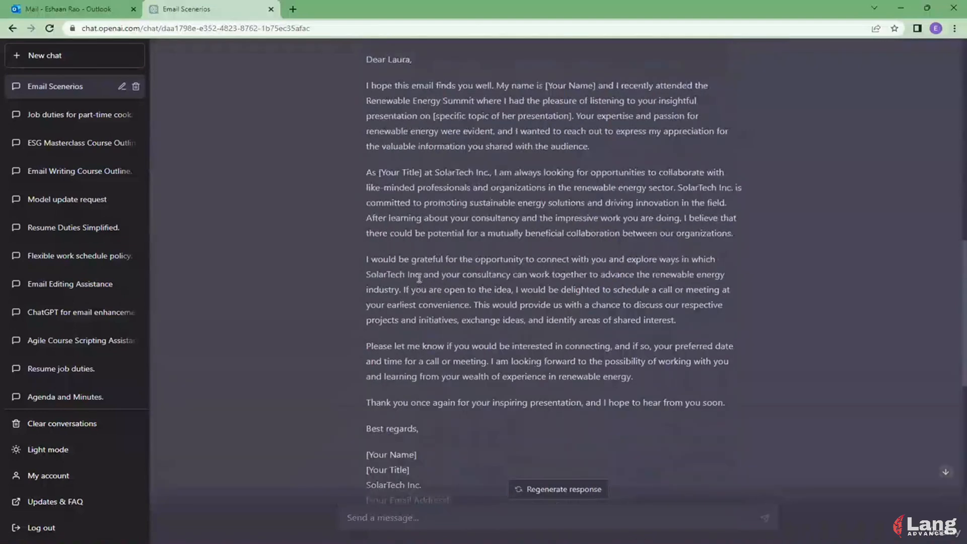
pyautogui.scroll(1, 419, 279)
pyautogui.click(419, 278)
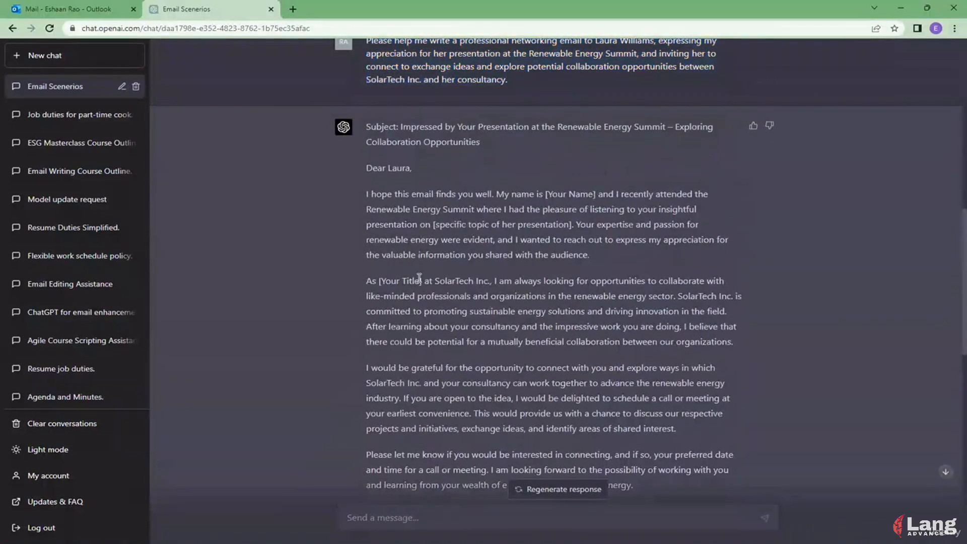
pyautogui.scroll(-6, 418, 277)
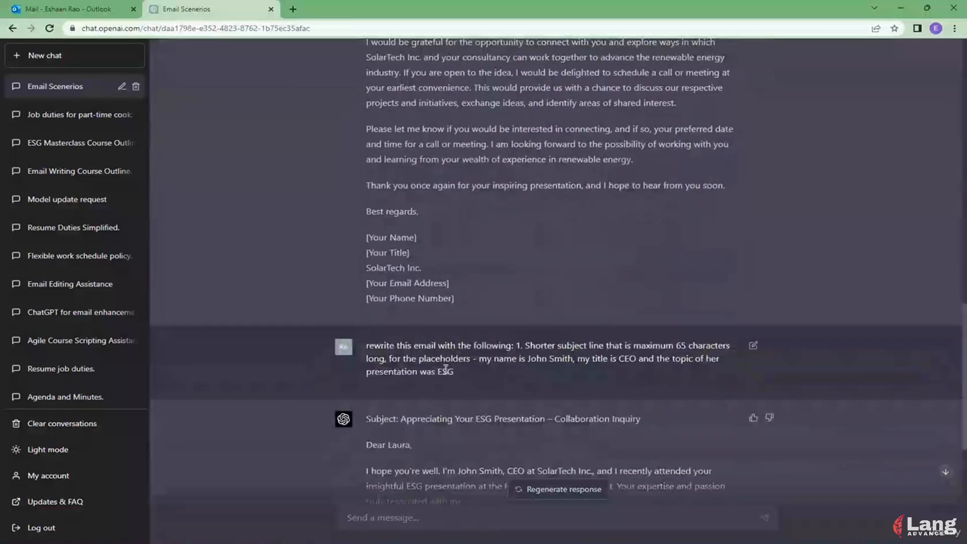
pyautogui.moveTo(453, 371); pyautogui.dragTo(367, 344)
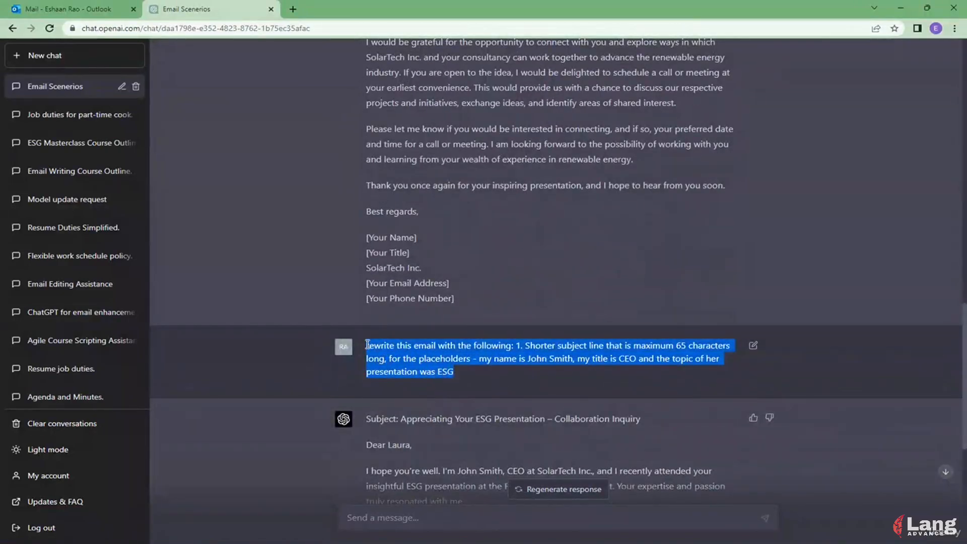
pyautogui.scroll(-6, 370, 340)
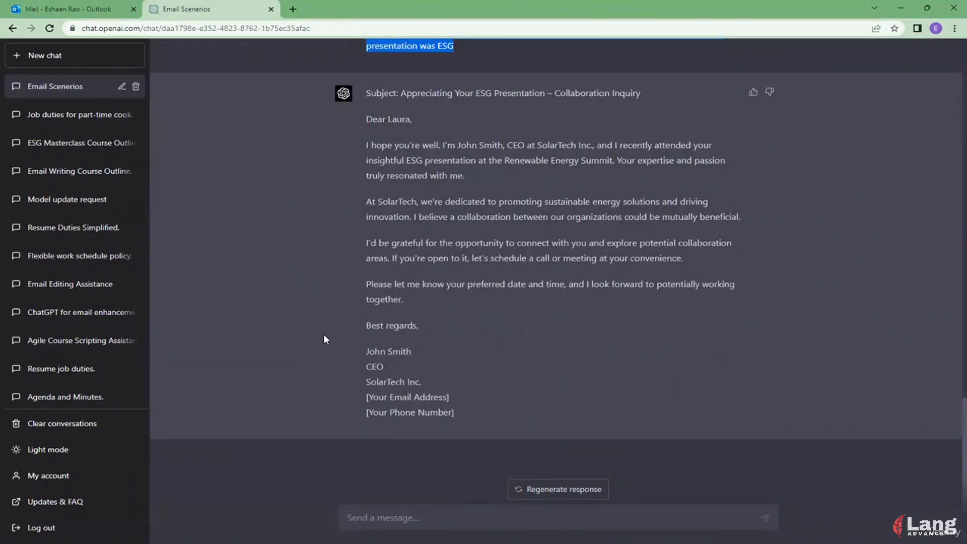
pyautogui.click(52, 12)
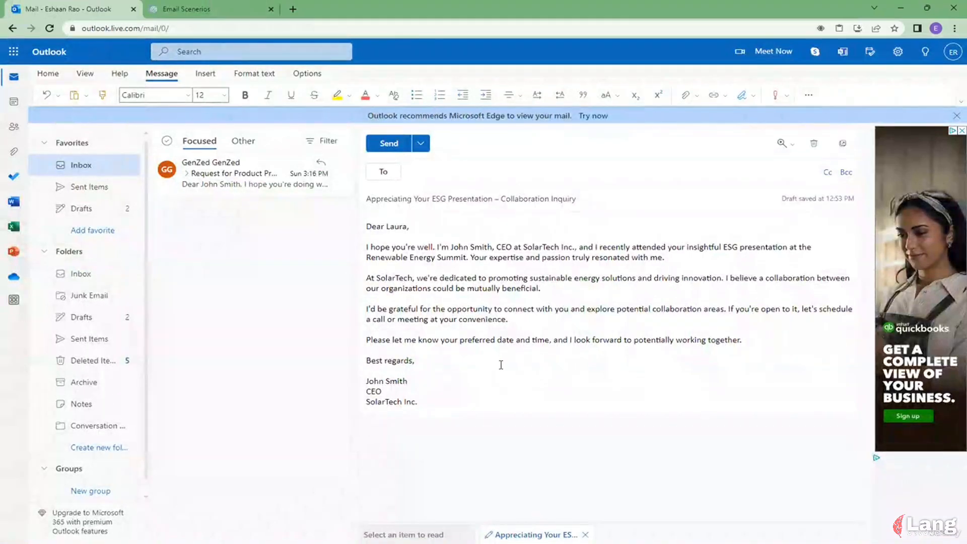
# Review the draft's meeting-proposal sentence and the word Collaboration in the subject.
pyautogui.click(501, 366)
pyautogui.moveTo(728, 312); pyautogui.dragTo(538, 314)
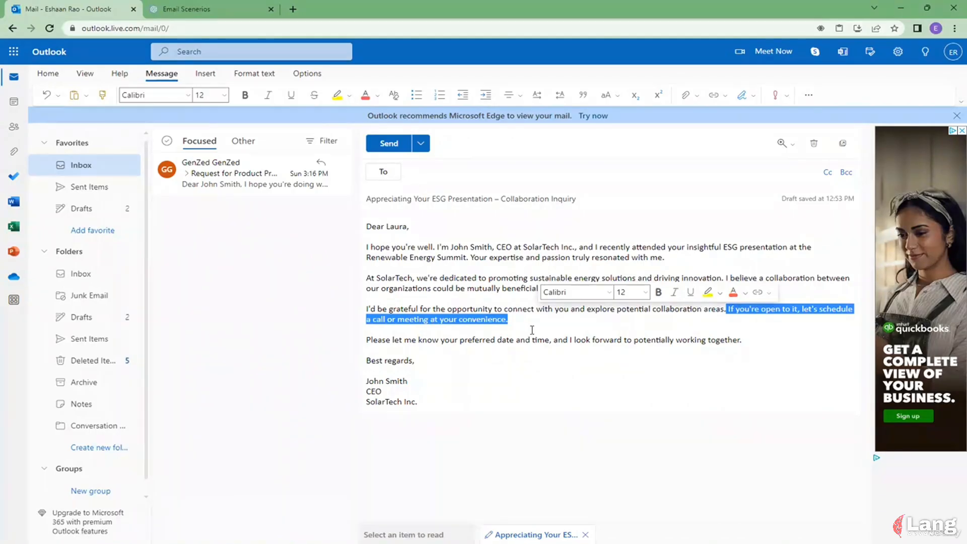
pyautogui.doubleClick(503, 197)
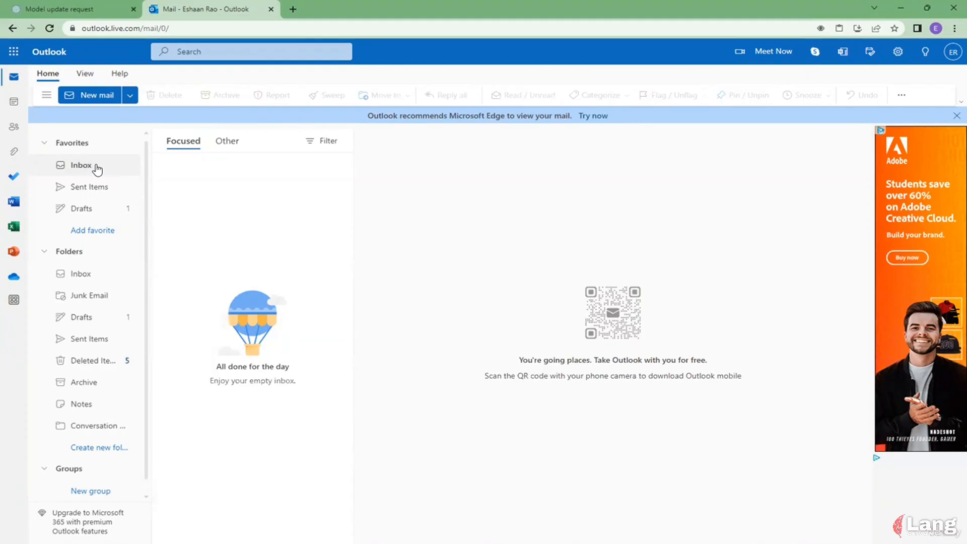
# Go from Inbox to Sent Items and open the Q2 Sales Strategy Webinar reminder.
pyautogui.click(98, 170)
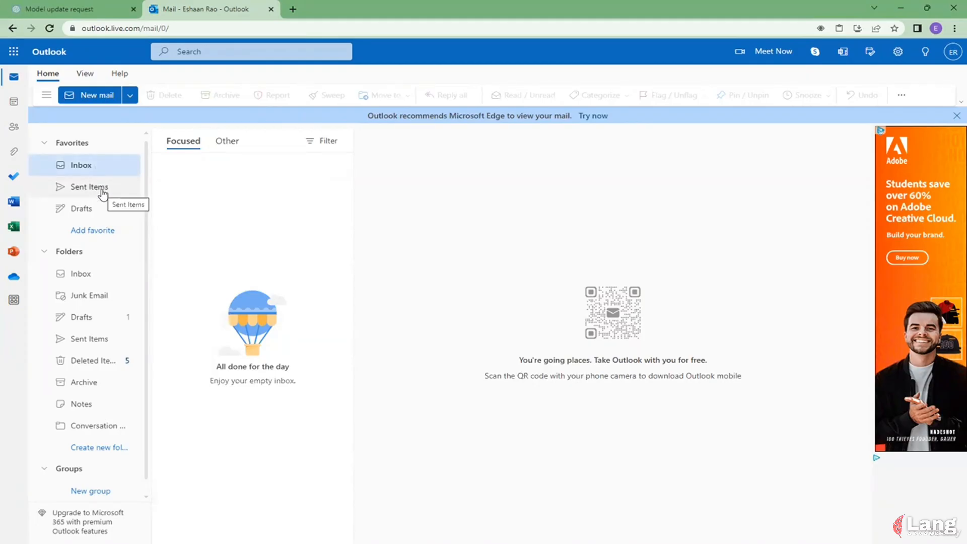
pyautogui.click(102, 192)
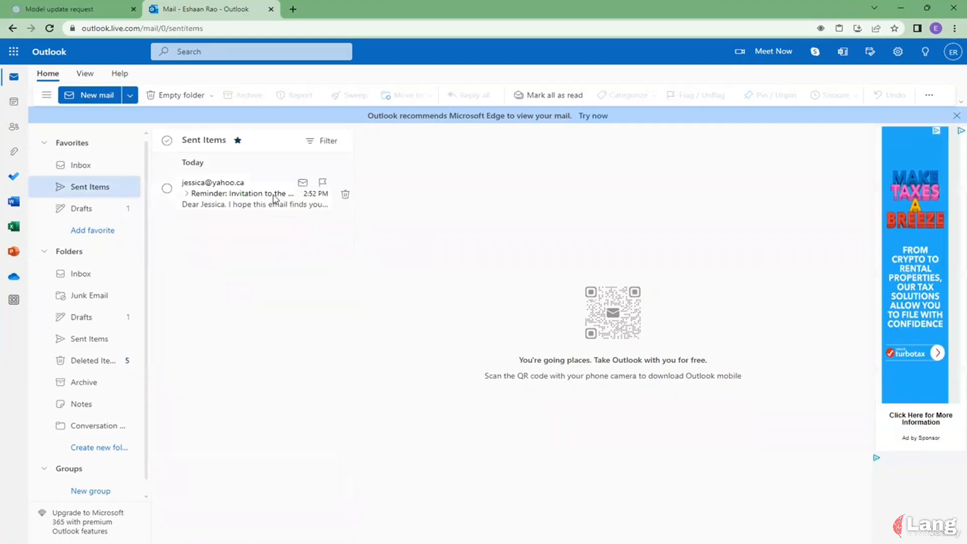
pyautogui.click(309, 211)
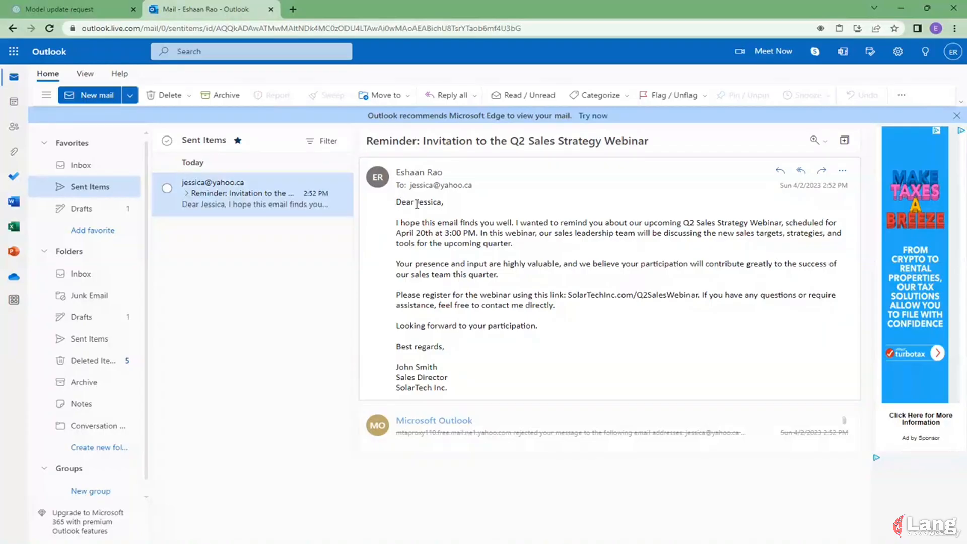
# Start a reply-all to the Q2 webinar reminder and copy the original message text.
pyautogui.moveTo(401, 222); pyautogui.dragTo(473, 233)
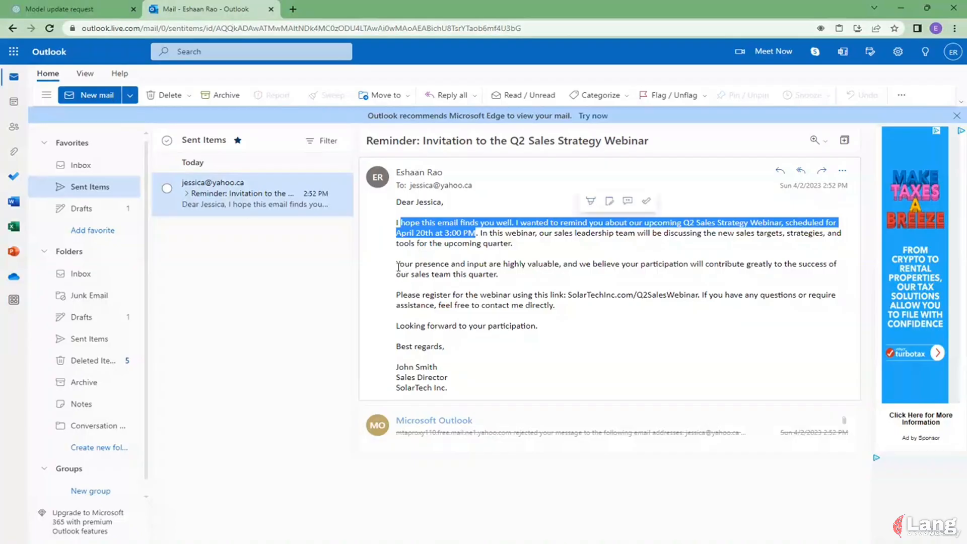
pyautogui.moveTo(395, 263); pyautogui.dragTo(839, 274)
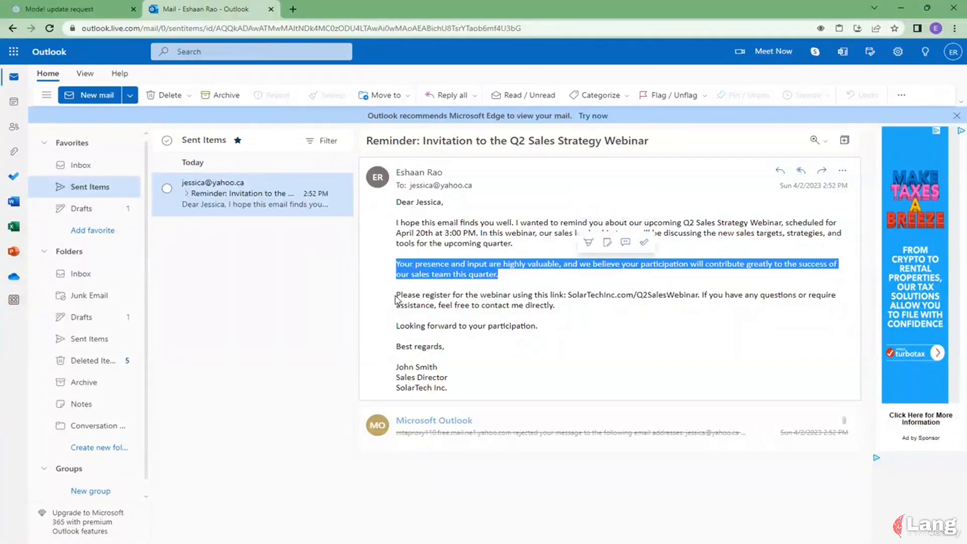
pyautogui.click(479, 297)
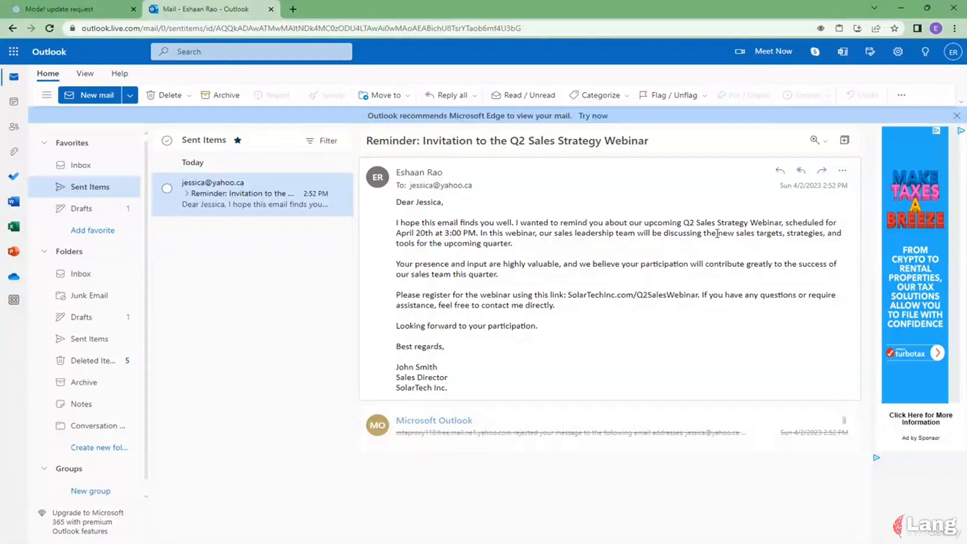
pyautogui.click(800, 172)
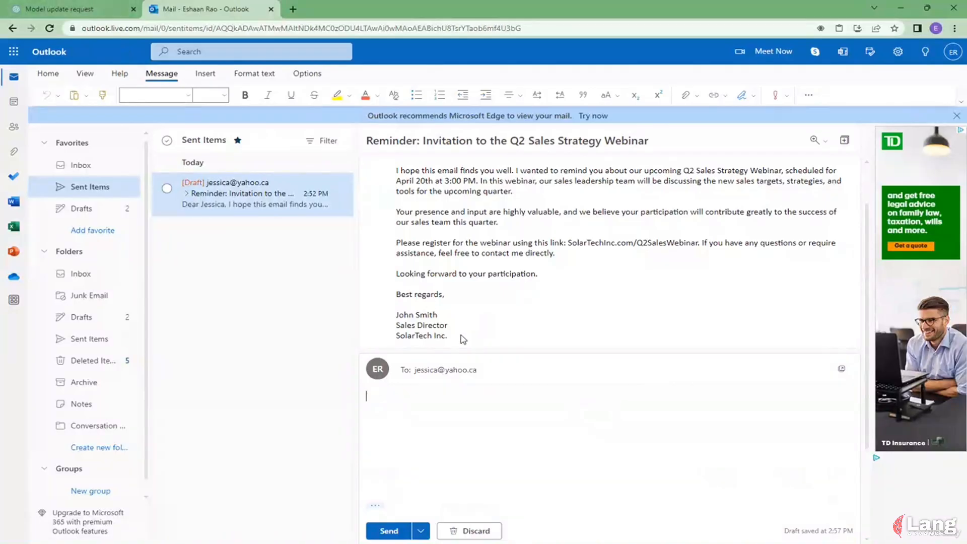
pyautogui.moveTo(462, 337)
pyautogui.mouseDown()
pyautogui.moveTo(435, 336)
pyautogui.moveTo(418, 302)
pyautogui.moveTo(397, 203)
pyautogui.mouseUp()
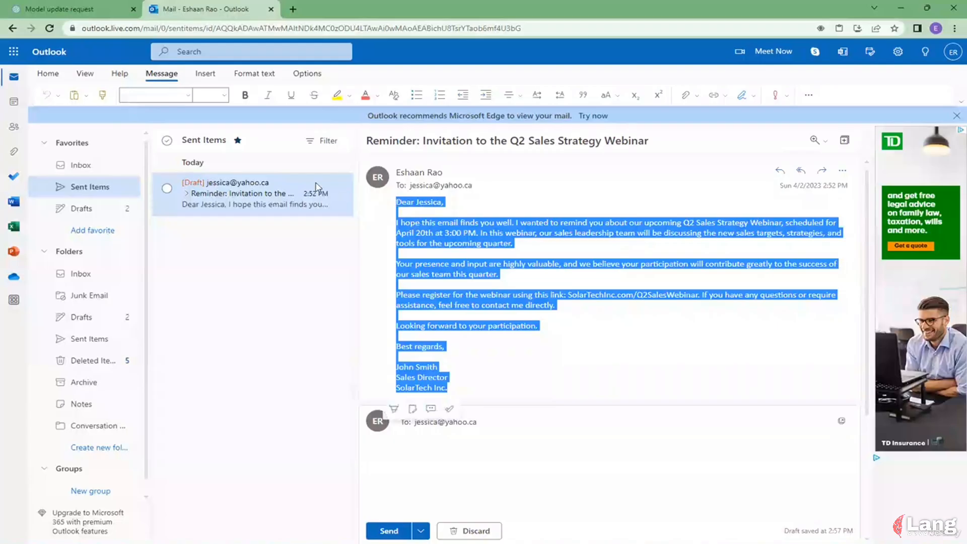
pyautogui.click(75, 9)
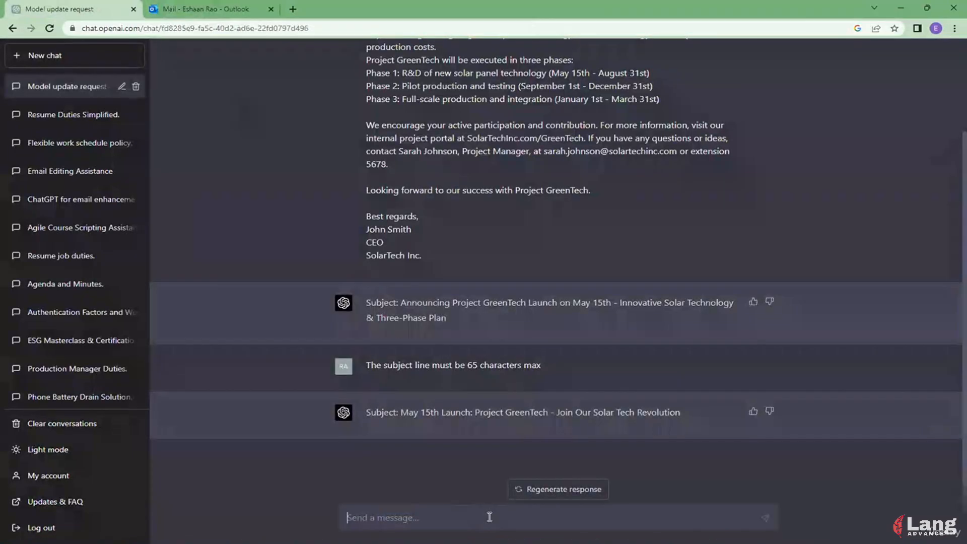
# Paste the reminder email and follow-up request into the prompt, fixing 'sned' and adding a colon.
pyautogui.hotkey('ctrl', 'v')
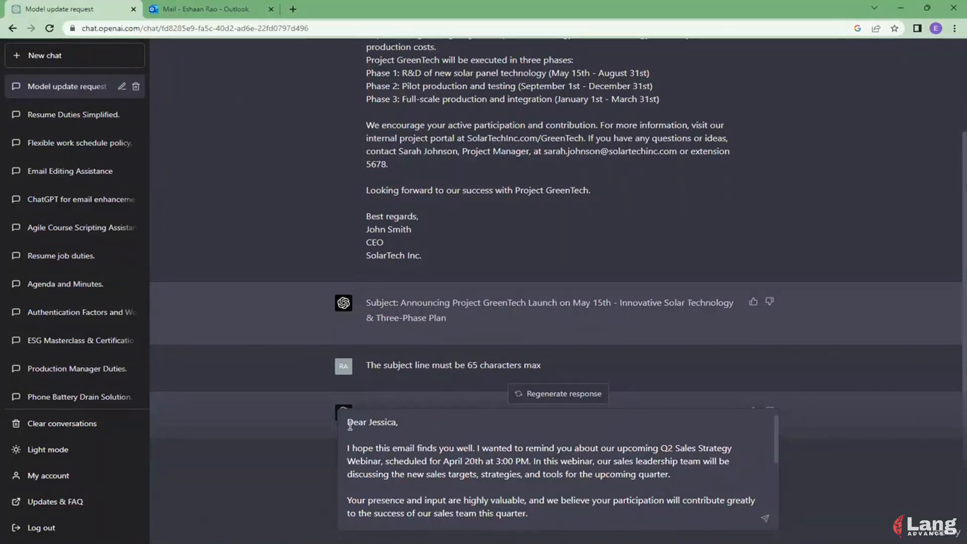
pyautogui.write('I sent this email to my colleague Jessica. She has not responded. Please generate a polite follow up email which I can sned to Jessica.')
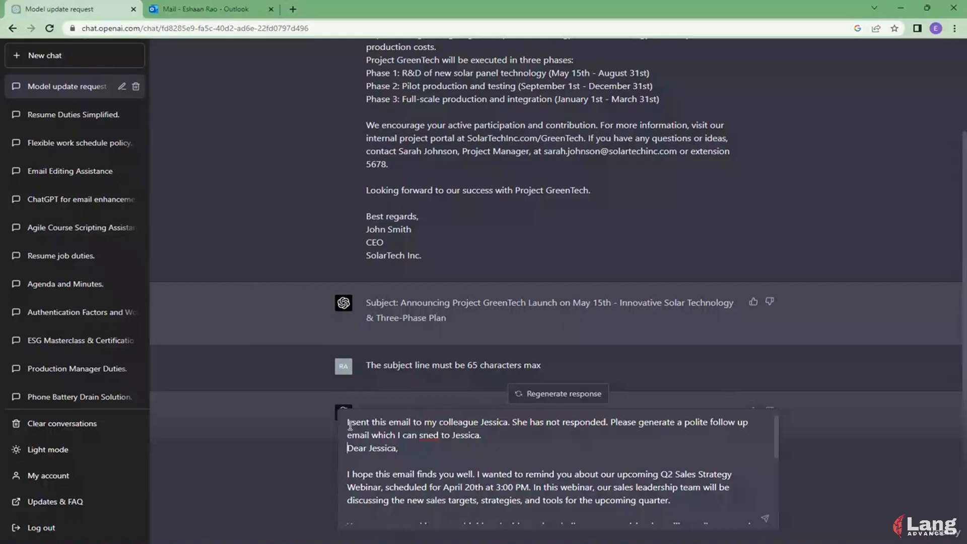
pyautogui.rightClick(433, 435)
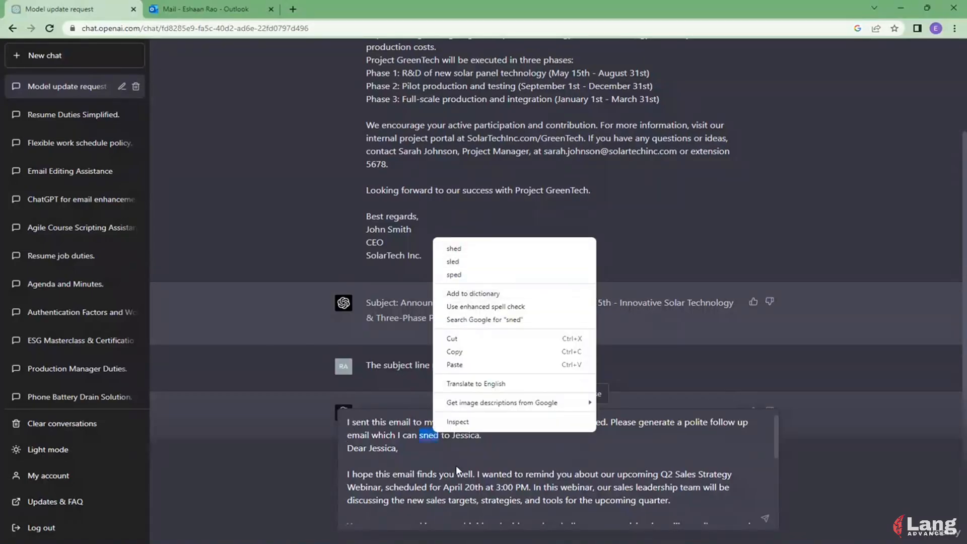
pyautogui.click(439, 437)
pyautogui.press('BackSpace')
pyautogui.press('BackSpace')
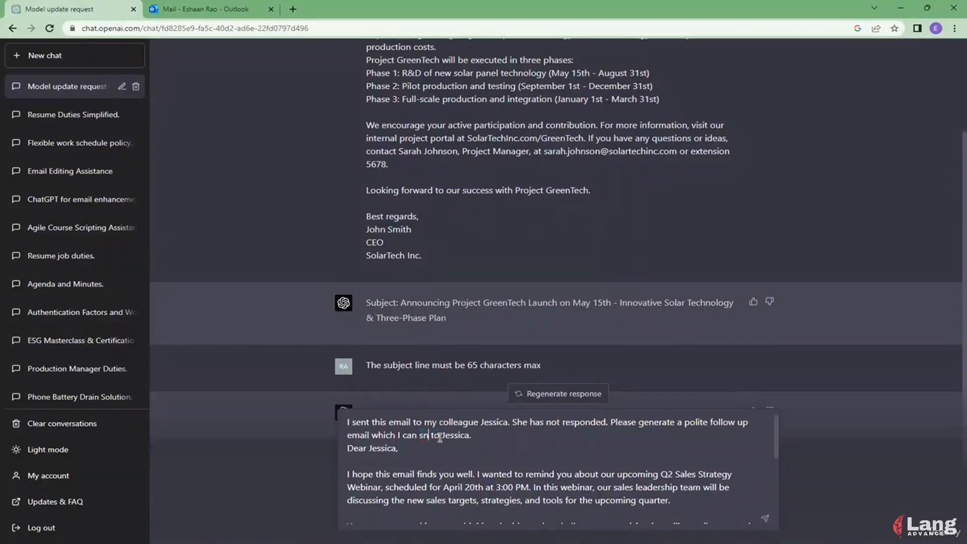
pyautogui.press('BackSpace')
pyautogui.write('end')
pyautogui.click(496, 432)
pyautogui.write(':')
pyautogui.press('Left')
pyautogui.press('BackSpace')
# Insert 'yet assertive' so the prompt asks for a polite yet assertive follow-up.
pyautogui.moveTo(441, 422); pyautogui.dragTo(509, 422)
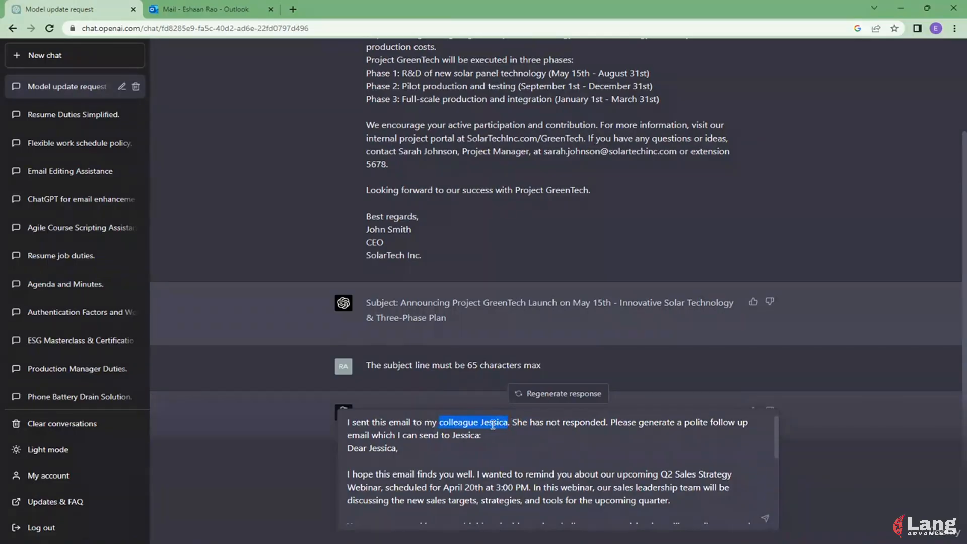
pyautogui.moveTo(516, 422); pyautogui.dragTo(697, 425)
pyautogui.click(711, 422)
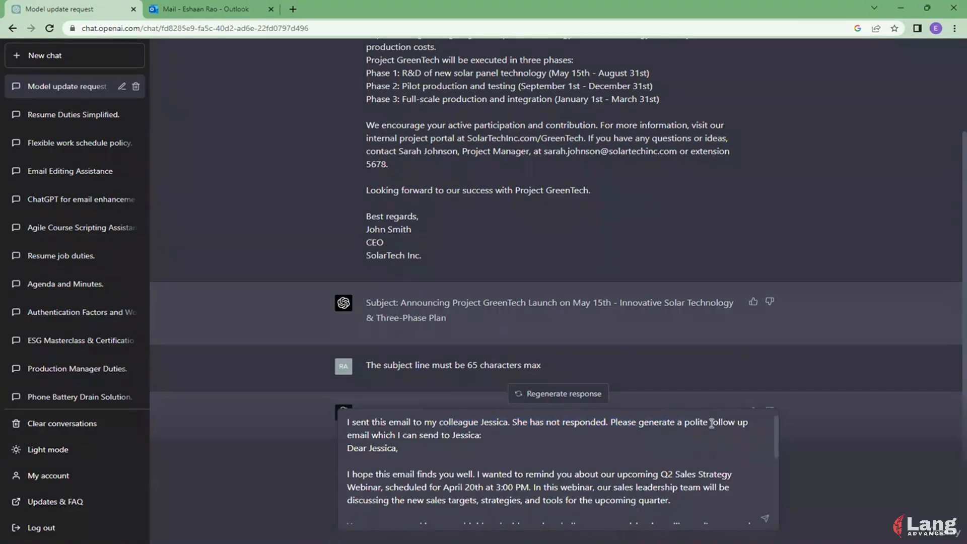
pyautogui.write('yet asser')
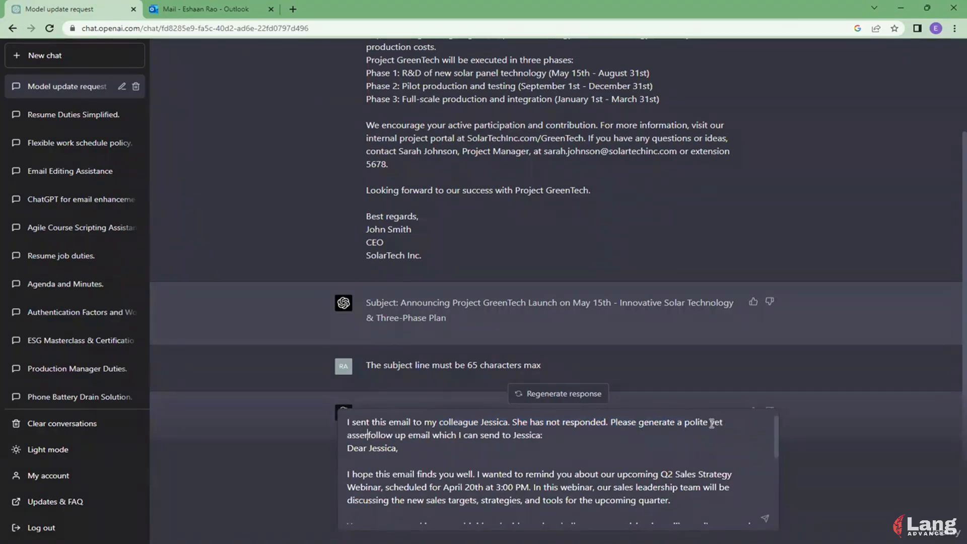
pyautogui.write('tive')
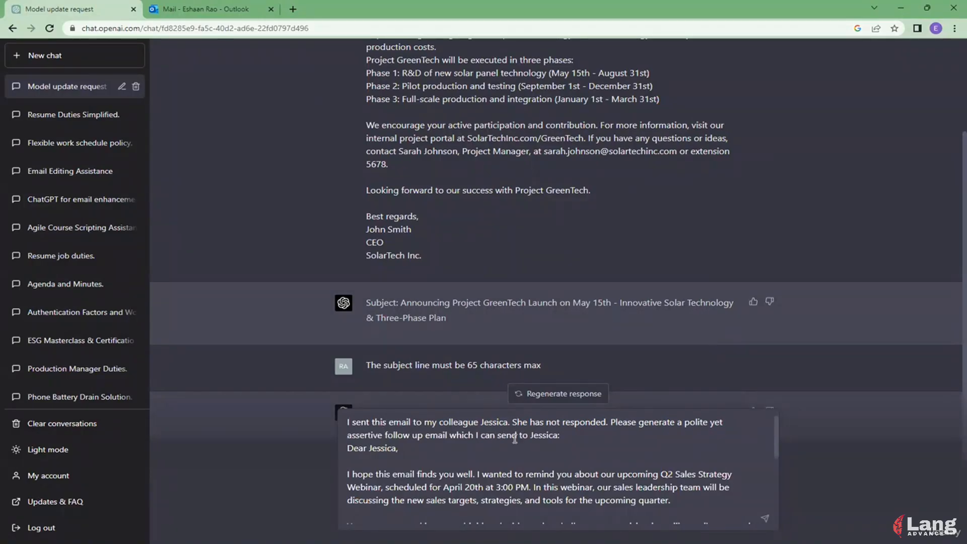
# Review the pasted reminder email and the 'polite yet assertive' wording in the prompt.
pyautogui.click(349, 448)
pyautogui.moveTo(350, 448); pyautogui.dragTo(548, 513)
pyautogui.scroll(5, 549, 501)
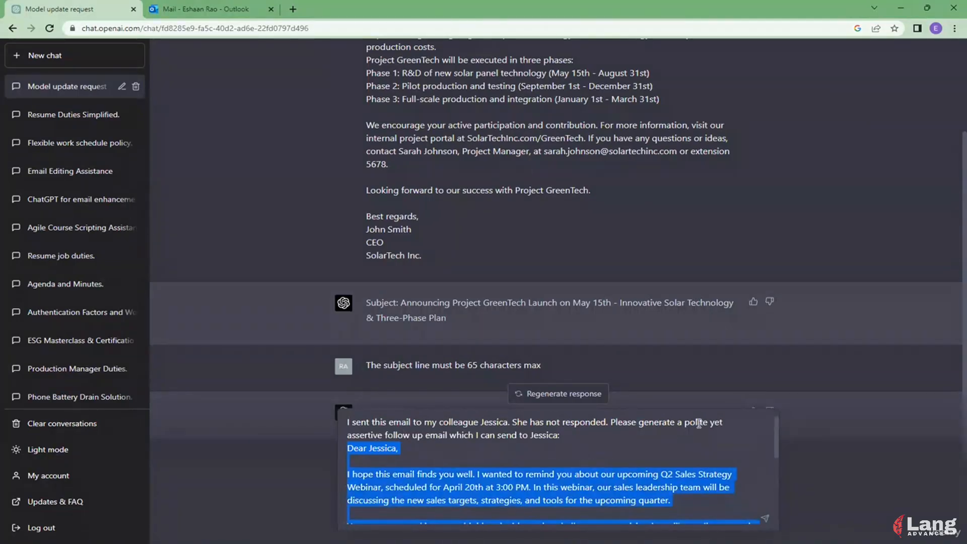
pyautogui.moveTo(685, 422); pyautogui.dragTo(383, 441)
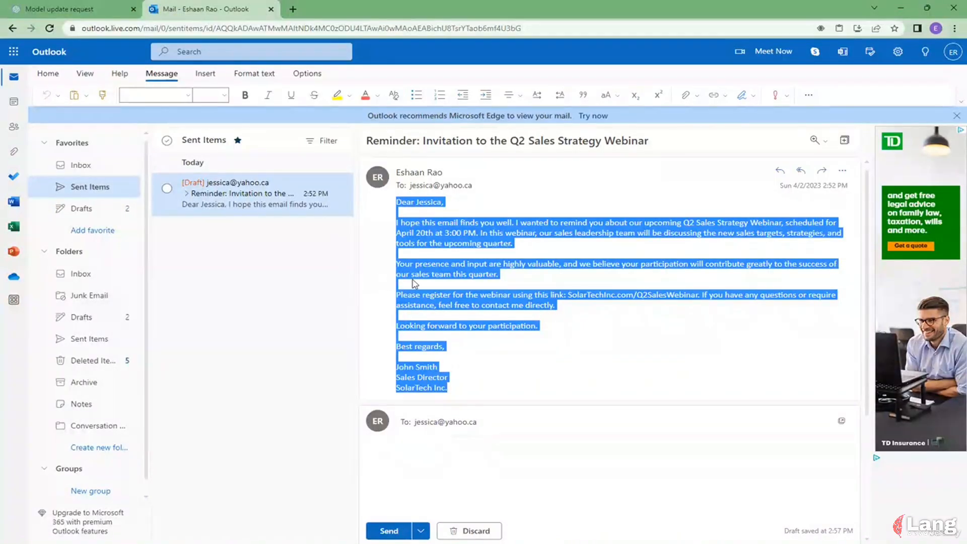
pyautogui.click(90, 8)
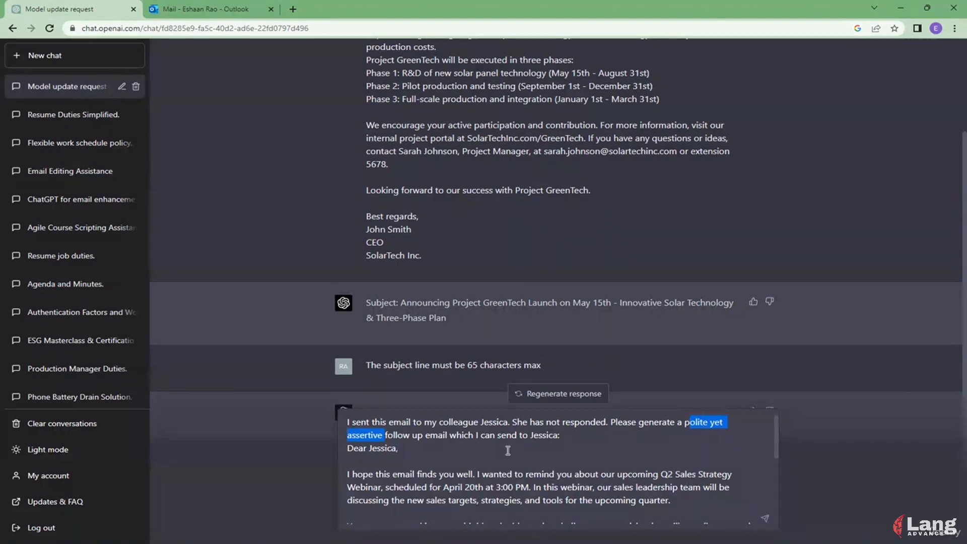
pyautogui.scroll(-10, 509, 452)
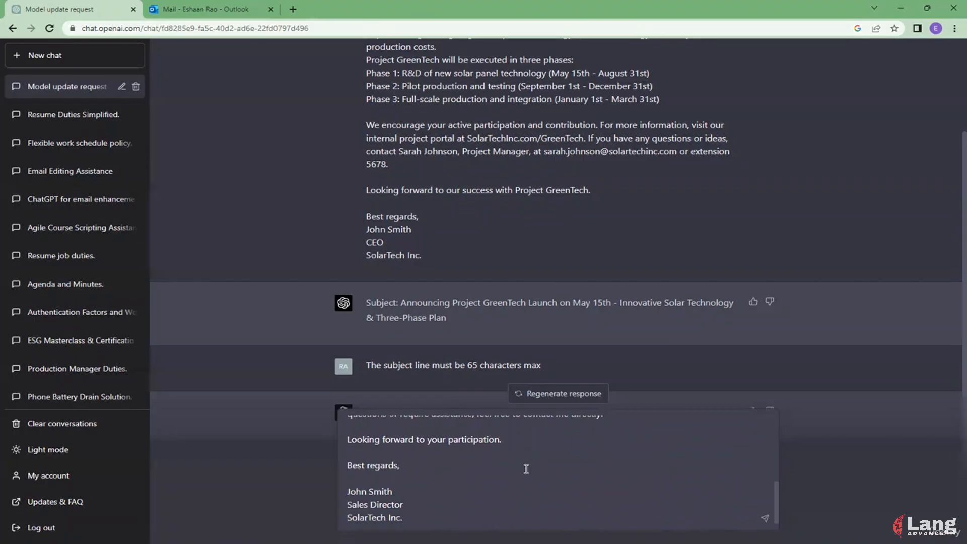
pyautogui.scroll(10, 526, 469)
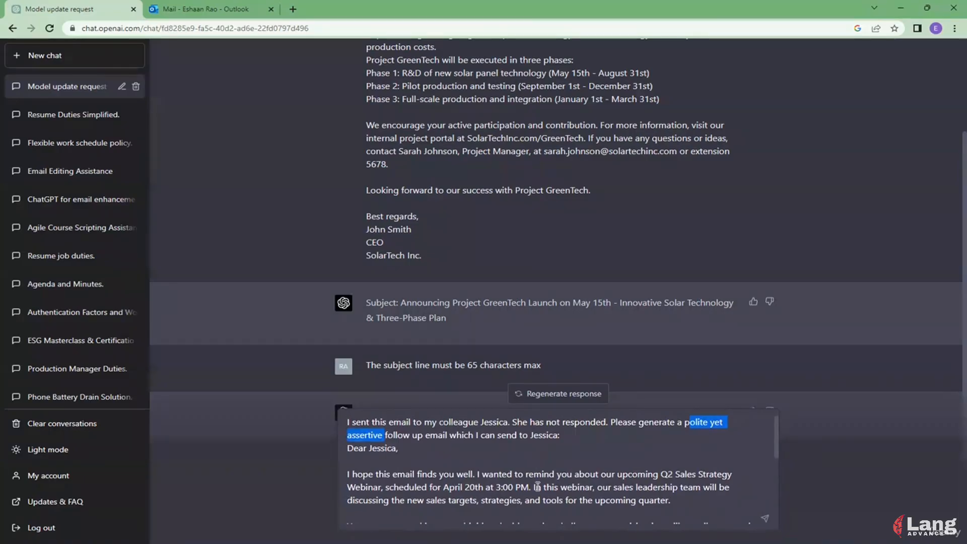
pyautogui.click(531, 481)
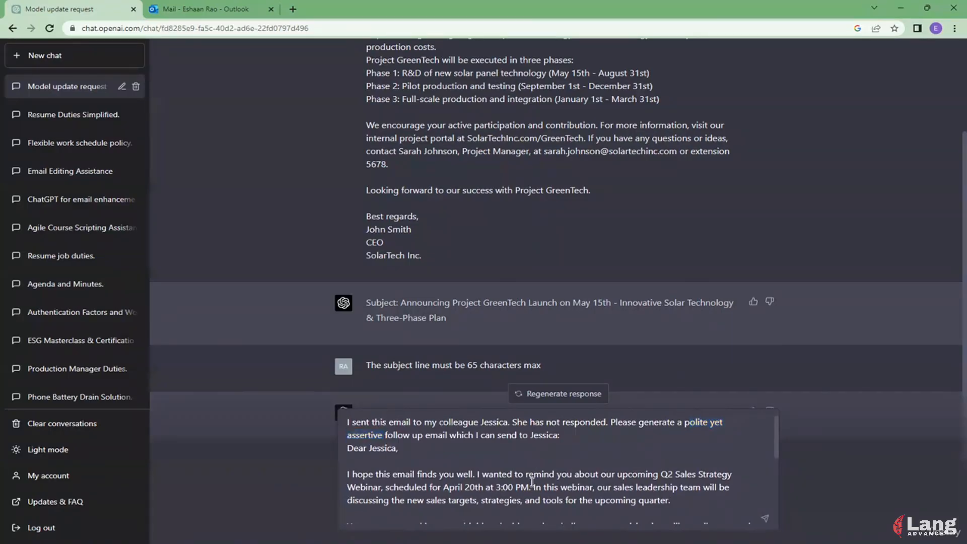
# Submit the prompt and read the generated 'Friendly Reminder: Q2 Sales Strategy Webinar Registration' email.
pyautogui.press('Return')
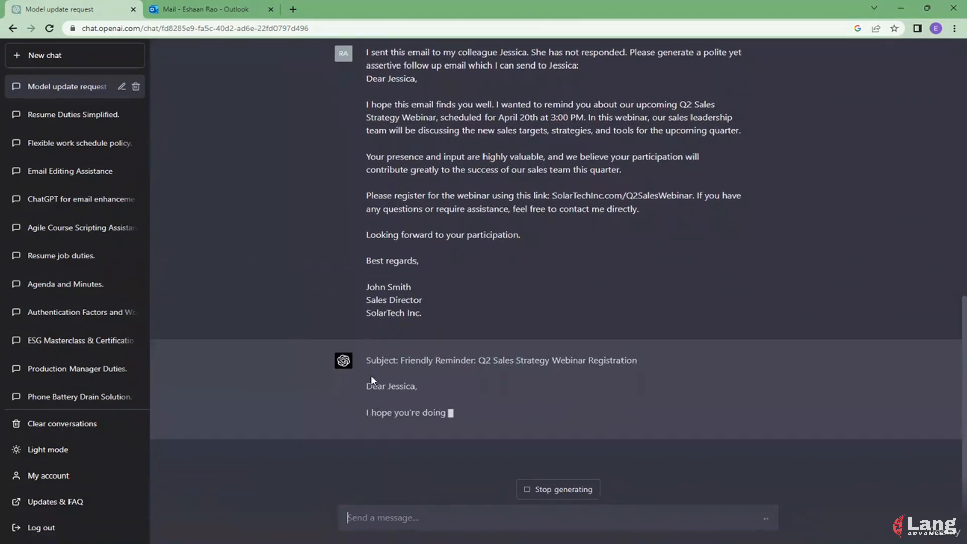
pyautogui.moveTo(405, 361); pyautogui.dragTo(648, 358)
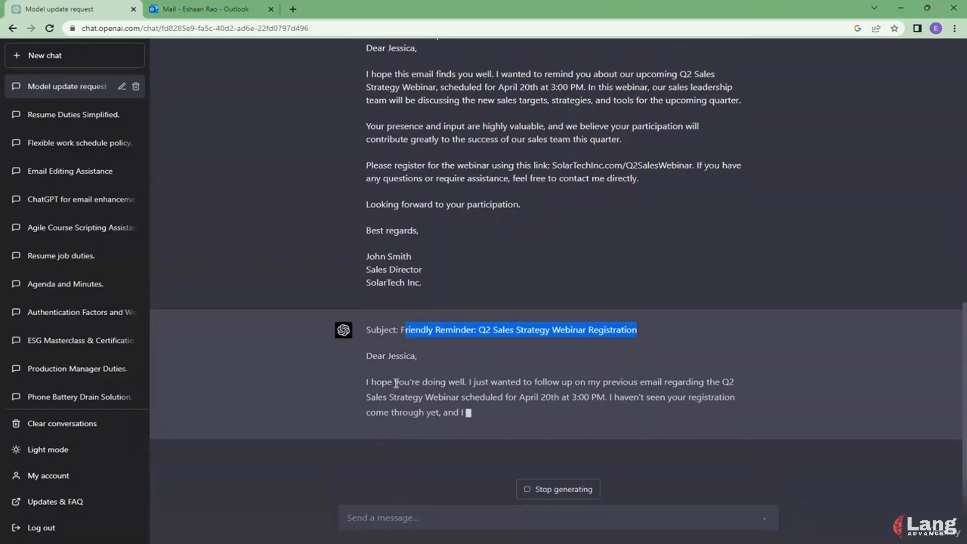
pyautogui.moveTo(370, 359); pyautogui.dragTo(422, 358)
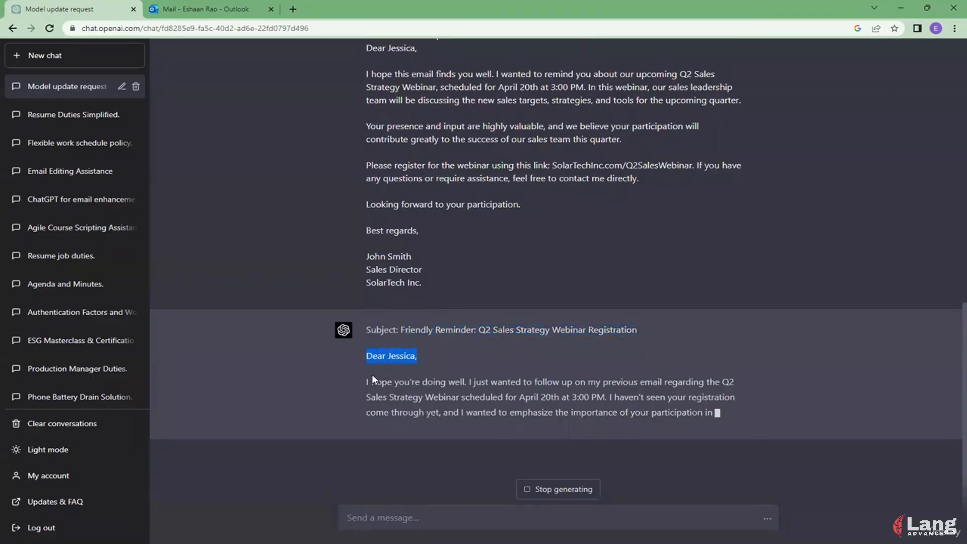
pyautogui.tripleClick(408, 383)
pyautogui.click(501, 339)
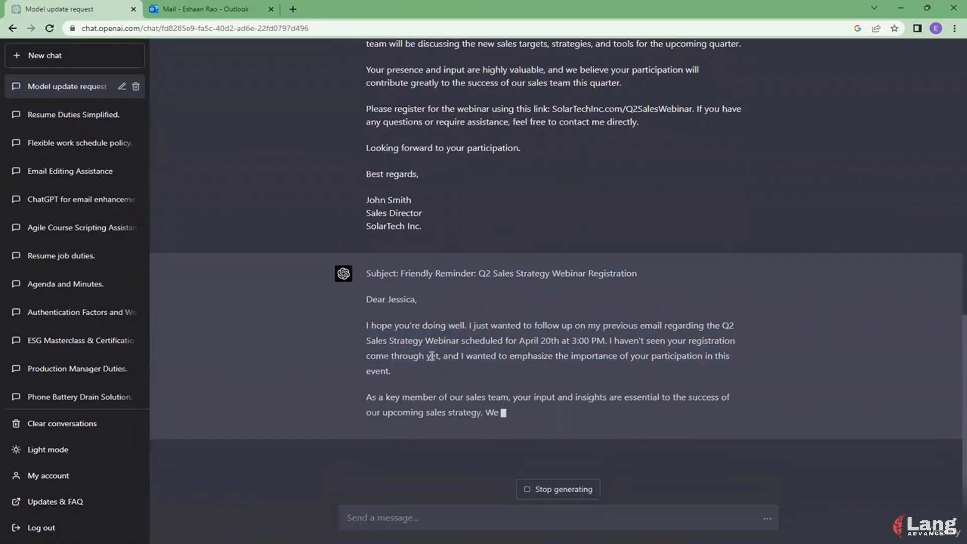
pyautogui.moveTo(468, 341); pyautogui.dragTo(598, 301)
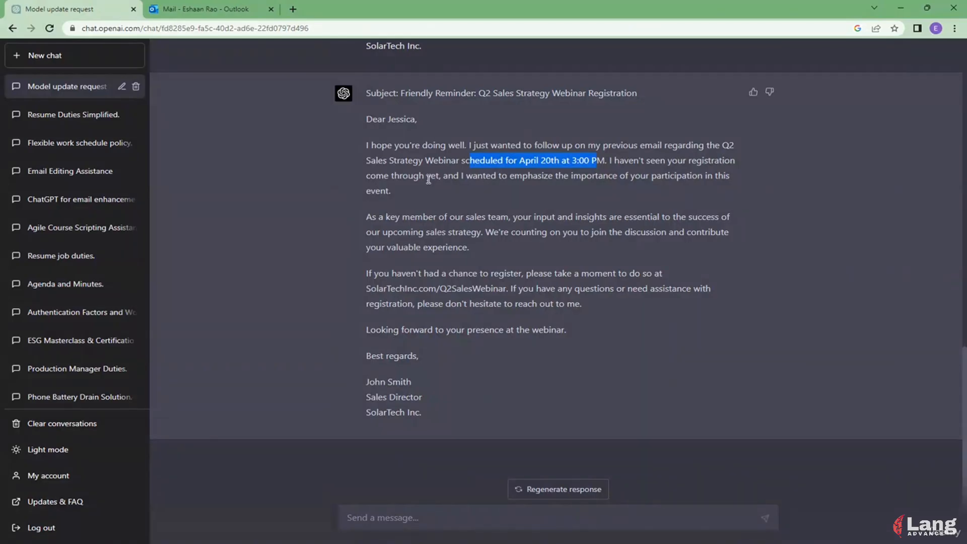
pyautogui.moveTo(450, 252); pyautogui.dragTo(439, 244)
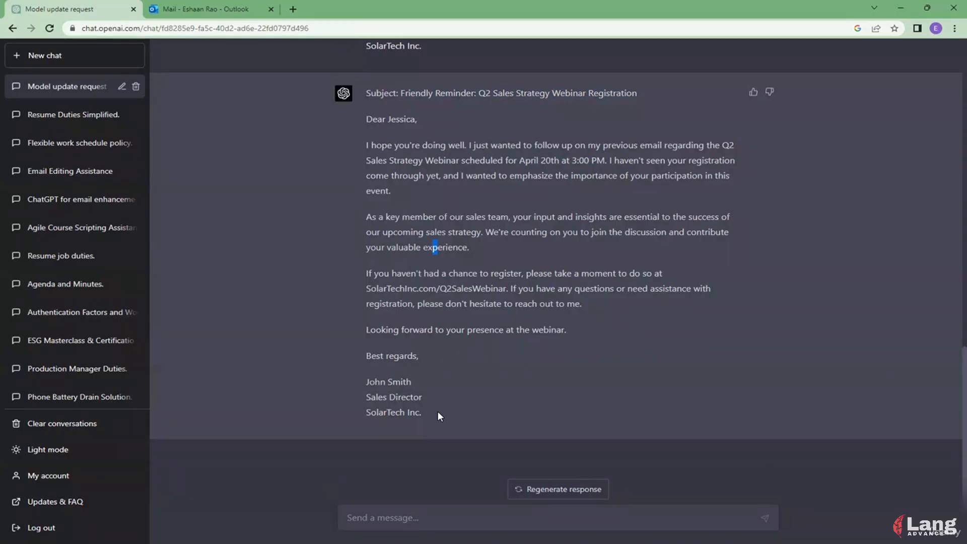
pyautogui.moveTo(437, 411); pyautogui.dragTo(362, 118)
pyautogui.hotkey('ctrl', 'c')
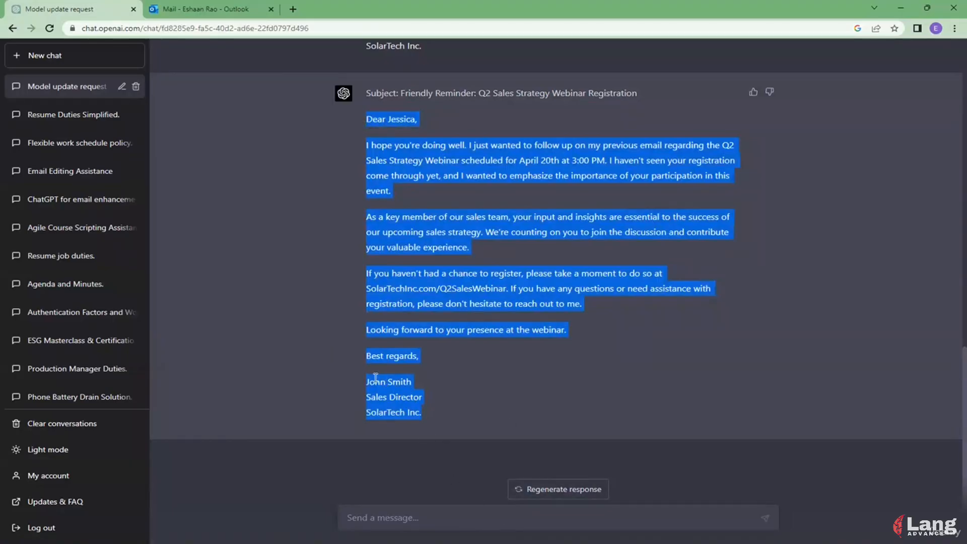
# Paste ChatGPT's reminder email into the reply body as plain text and send it.
pyautogui.moveTo(367, 379); pyautogui.dragTo(433, 413)
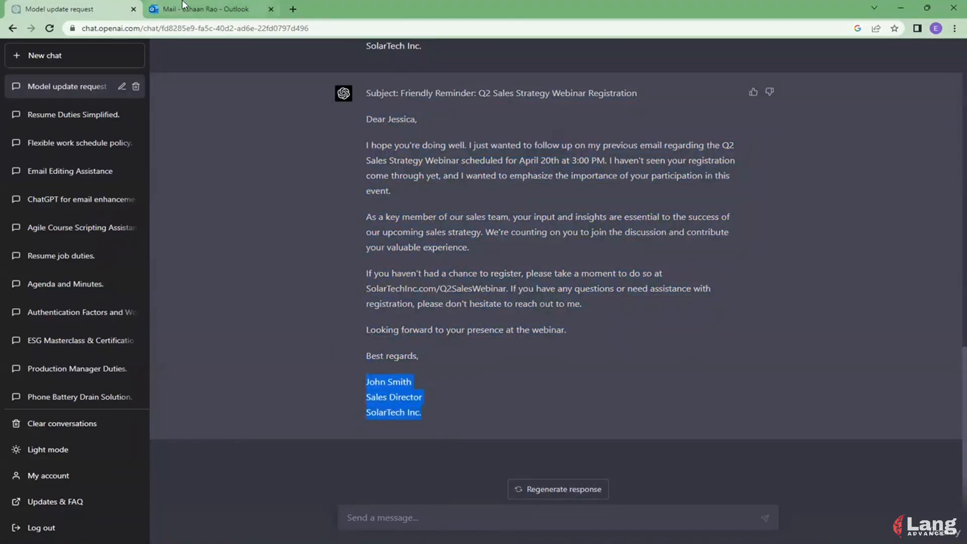
pyautogui.click(206, 8)
pyautogui.click(424, 450)
pyautogui.hotkey('ctrl', 'v')
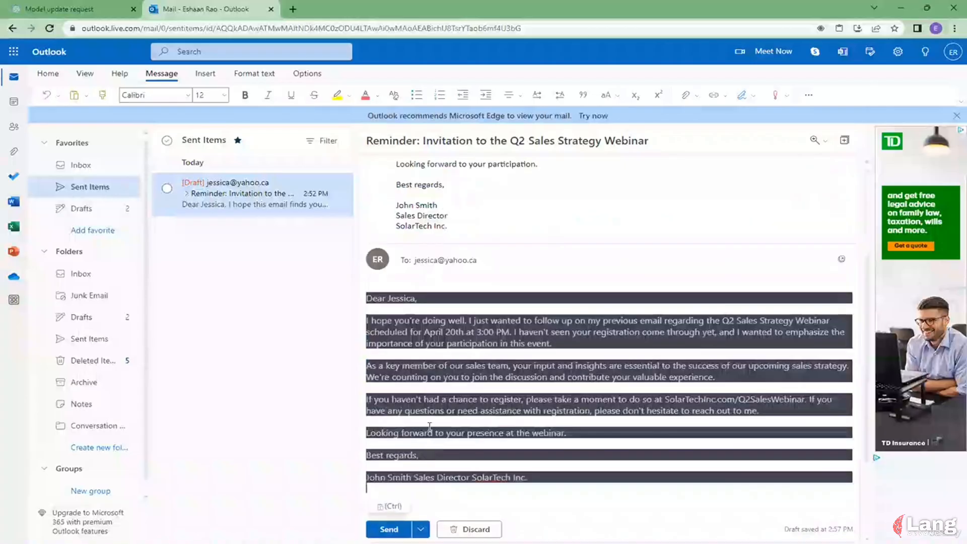
pyautogui.hotkey('ctrl', 'z')
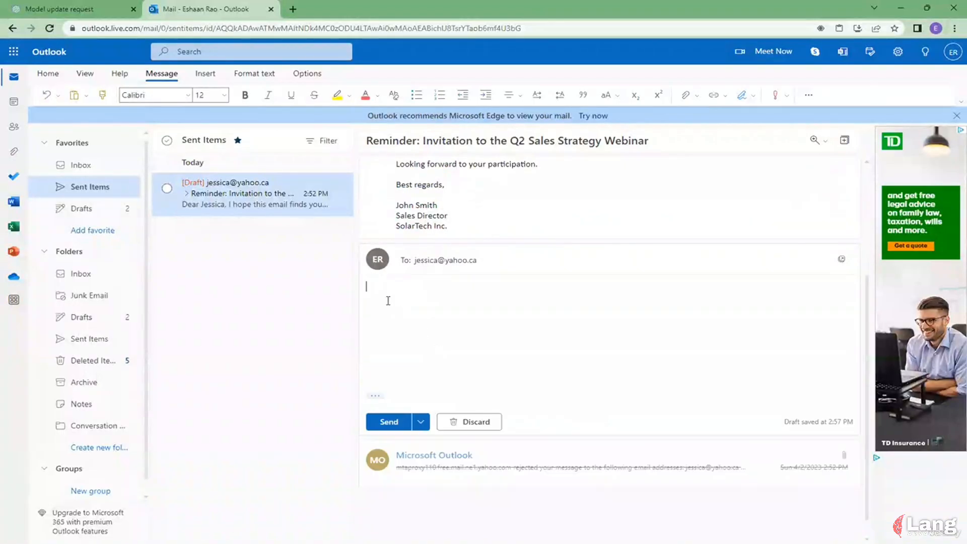
pyautogui.rightClick(382, 295)
pyautogui.click(446, 376)
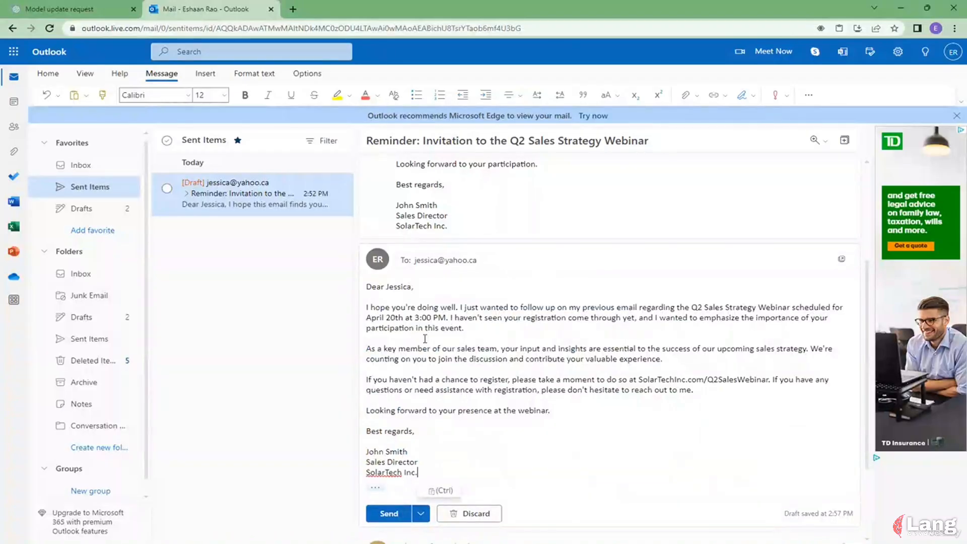
pyautogui.click(400, 514)
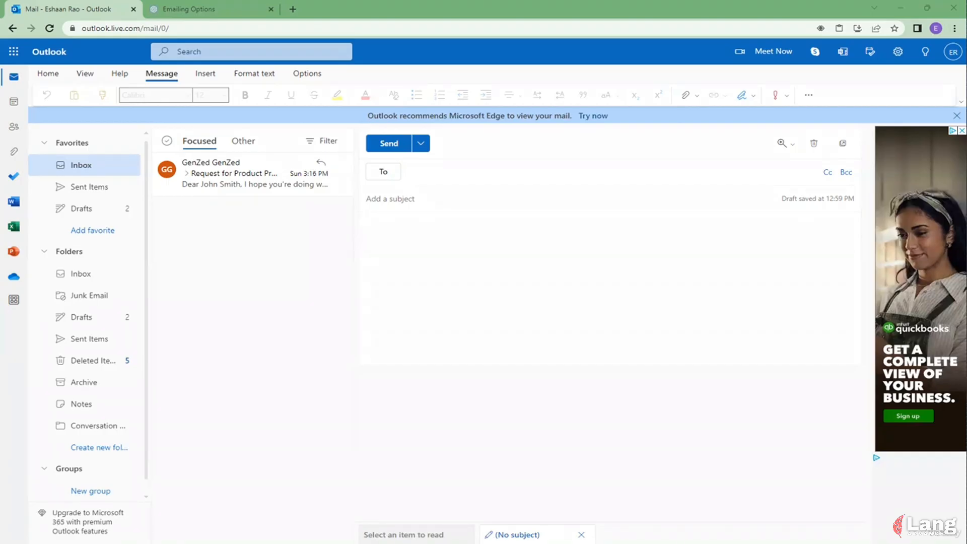
# Put the cursor in the new email's Add a subject field.
pyautogui.click(516, 201)
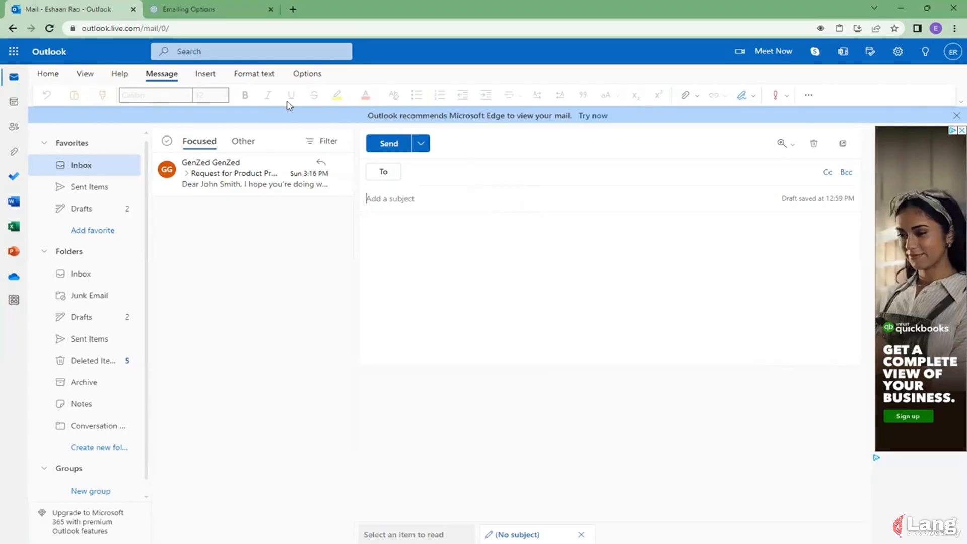
# In the Emailing Options chat, submit the request for a webinar guest-speaker thank-you email.
pyautogui.click(217, 8)
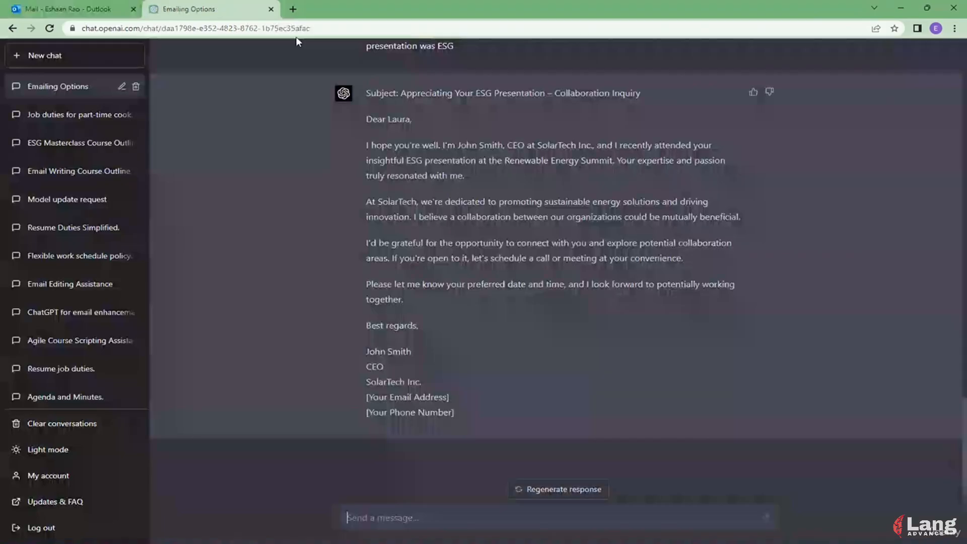
pyautogui.click(493, 519)
pyautogui.write('Please help me write a professional thank you email to Anna Thompson, expressing gratitude for her participation as a guest speaker in our solar energy webinar, and acknowledging the positive impact her presentation had on the audience')
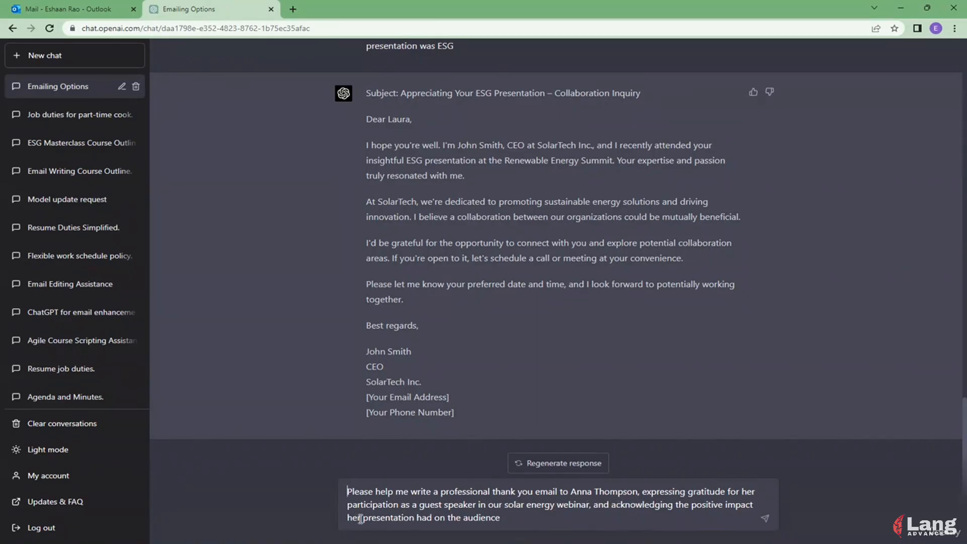
pyautogui.click(519, 518)
pyautogui.press('Return')
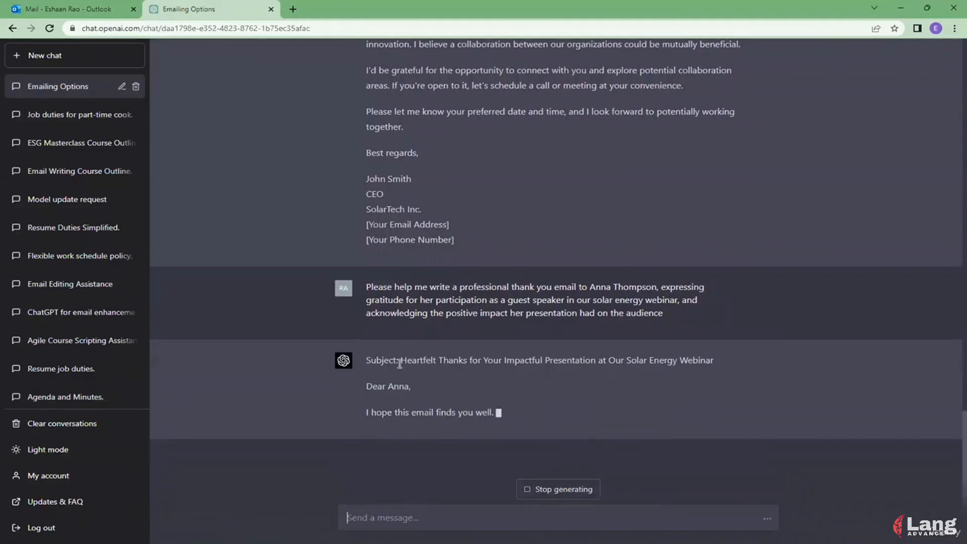
# Paste the subject 'Heartfelt Thanks for Your Impactful Presentation at Our Solar Energy Webinar' into the Outlook draft.
pyautogui.moveTo(373, 359); pyautogui.dragTo(778, 368)
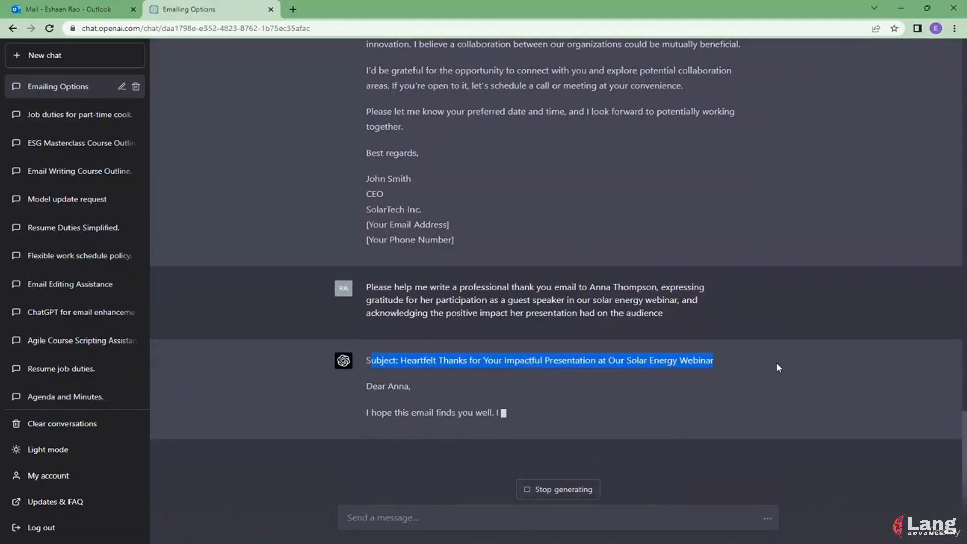
pyautogui.click(491, 361)
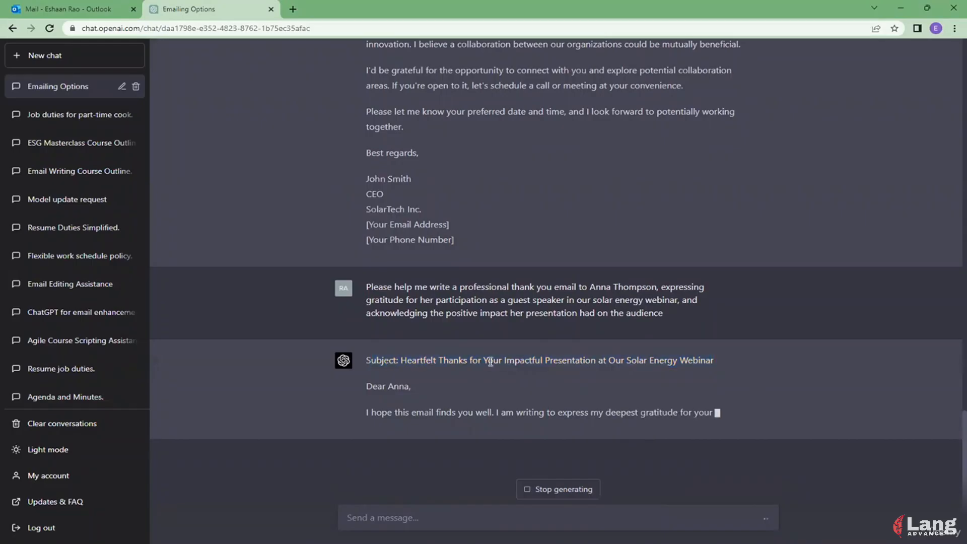
pyautogui.moveTo(405, 345); pyautogui.dragTo(718, 350)
pyautogui.hotkey('ctrl', 'c')
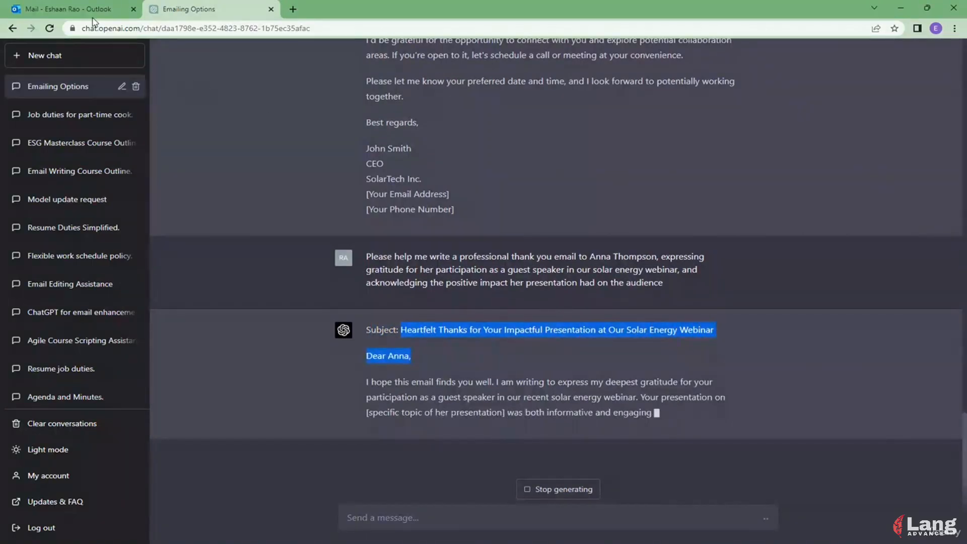
pyautogui.click(117, 9)
pyautogui.click(430, 198)
pyautogui.hotkey('ctrl', 'v')
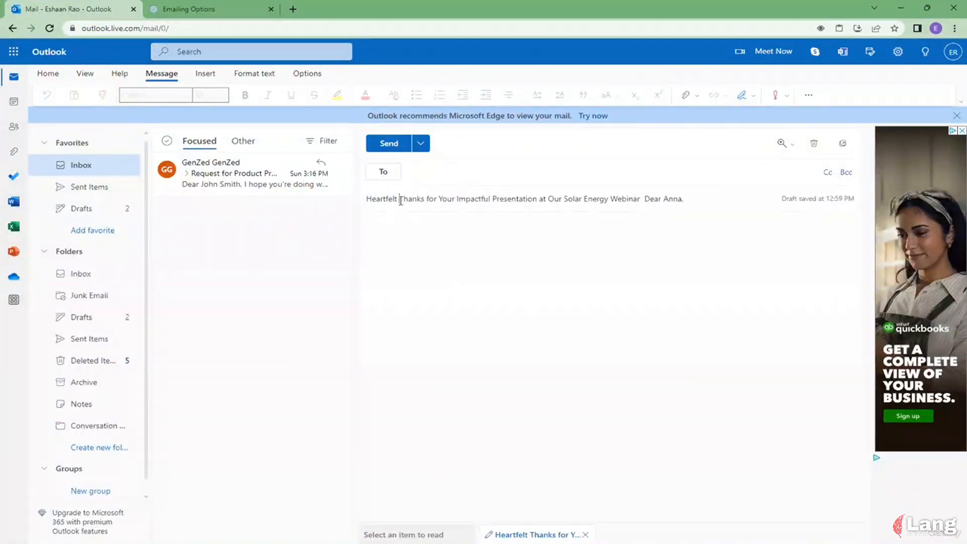
# Trim the subject to 'Thanks for Your Presentation at Our Solar Energy Webinar' by deleting the greeting and 'Impactful'.
pyautogui.moveTo(644, 198); pyautogui.dragTo(720, 205)
pyautogui.press('BackSpace')
pyautogui.press('BackSpace')
pyautogui.press('BackSpace')
pyautogui.press('BackSpace')
pyautogui.press('BackSpace')
pyautogui.press('BackSpace')
pyautogui.press('BackSpace')
pyautogui.press('BackSpace')
pyautogui.press('BackSpace')
pyautogui.press('BackSpace')
pyautogui.press('BackSpace')
pyautogui.press('BackSpace')
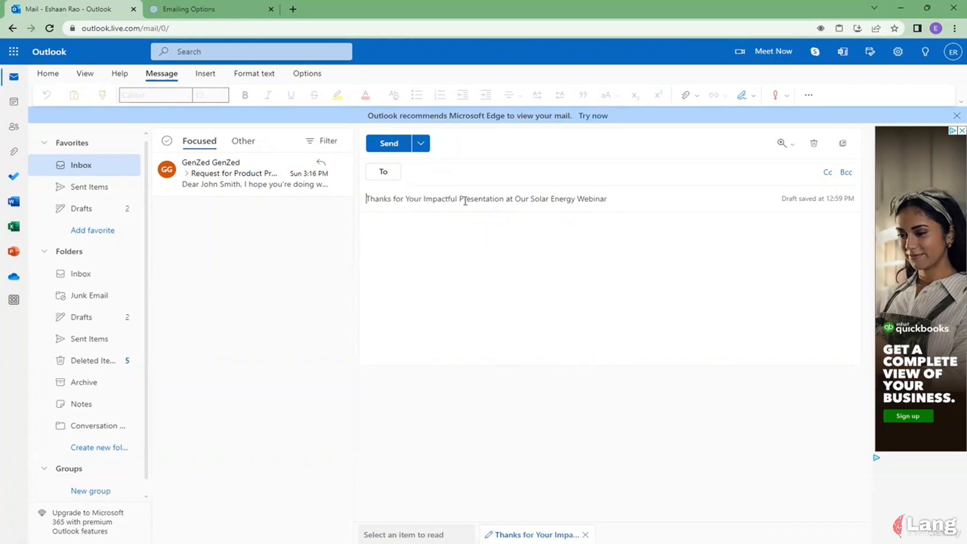
pyautogui.click(459, 199)
pyautogui.press('BackSpace')
pyautogui.press('BackSpace')
pyautogui.press('BackSpace')
pyautogui.press('BackSpace')
pyautogui.press('BackSpace')
pyautogui.press('BackSpace')
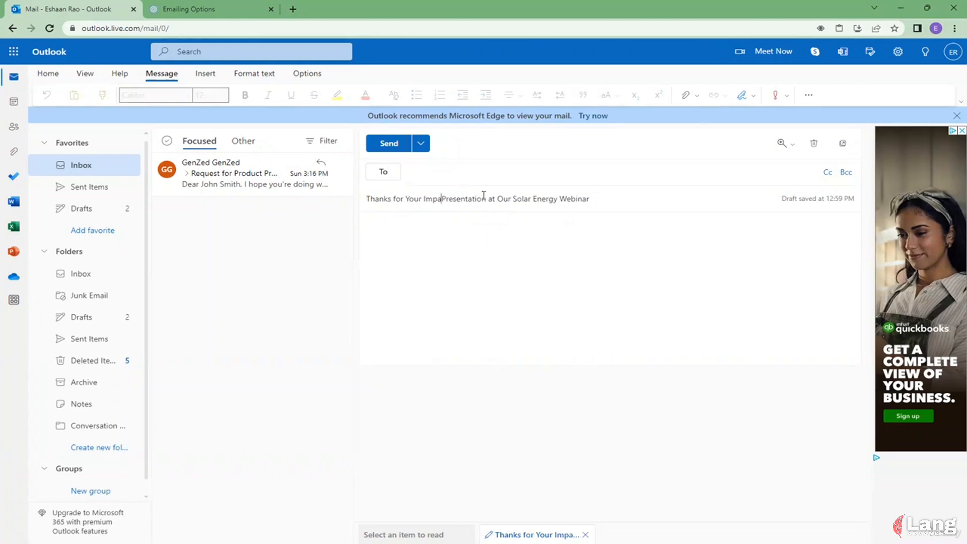
pyautogui.press('BackSpace')
pyautogui.press('BackSpace')
pyautogui.press('BackSpace')
pyautogui.press('BackSpace')
pyautogui.press('BackSpace')
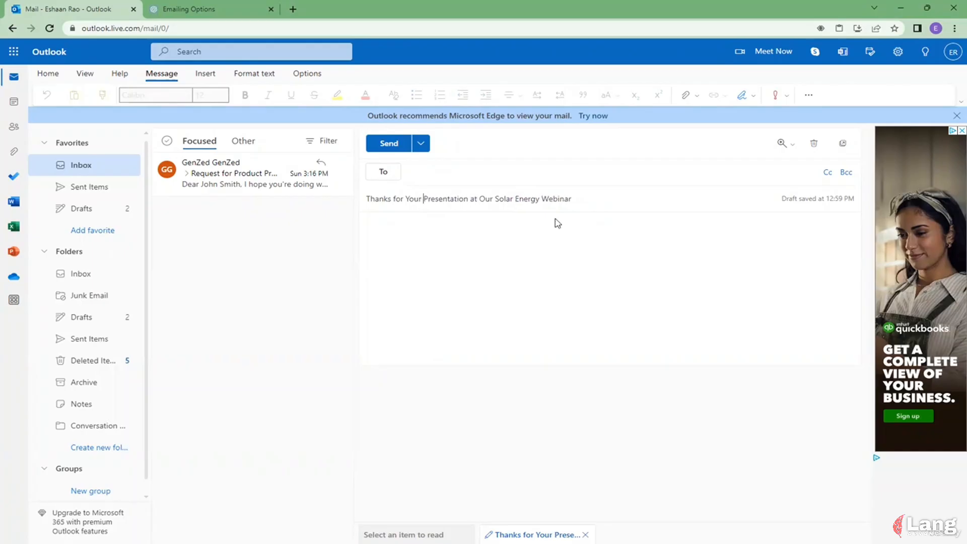
pyautogui.click(232, 6)
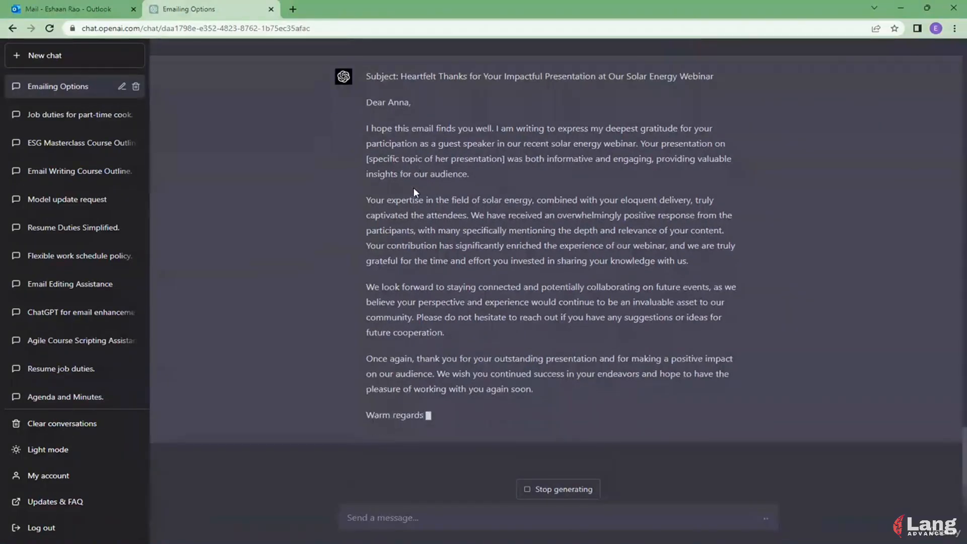
# Once the thank-you reply finishes, copy its body from the greeting through 'Warm regards,'.
pyautogui.scroll(3, 469, 162)
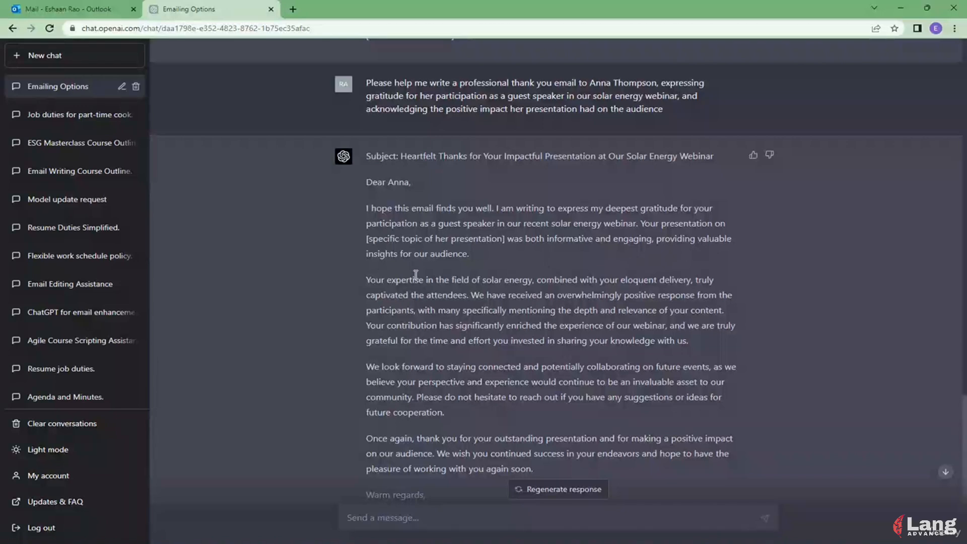
pyautogui.scroll(-1, 414, 275)
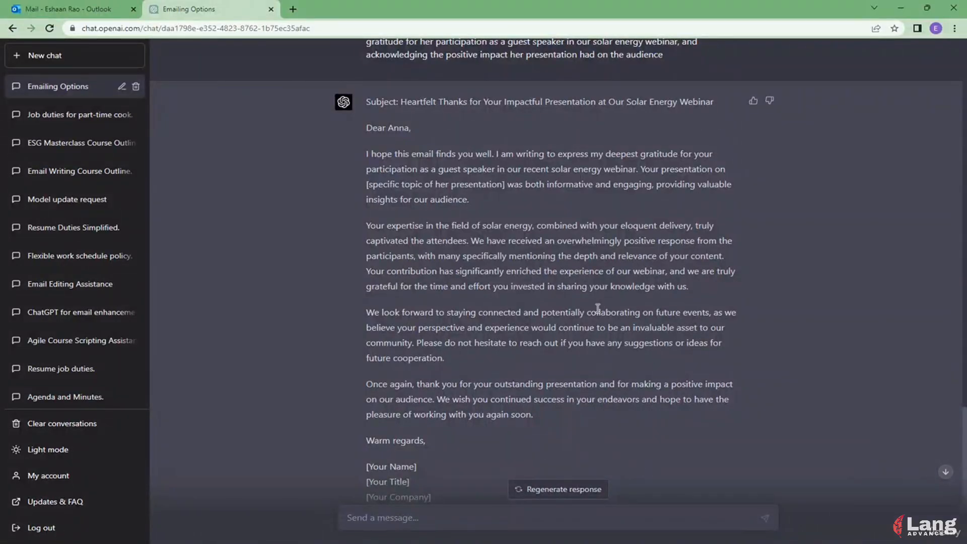
pyautogui.scroll(-1, 584, 310)
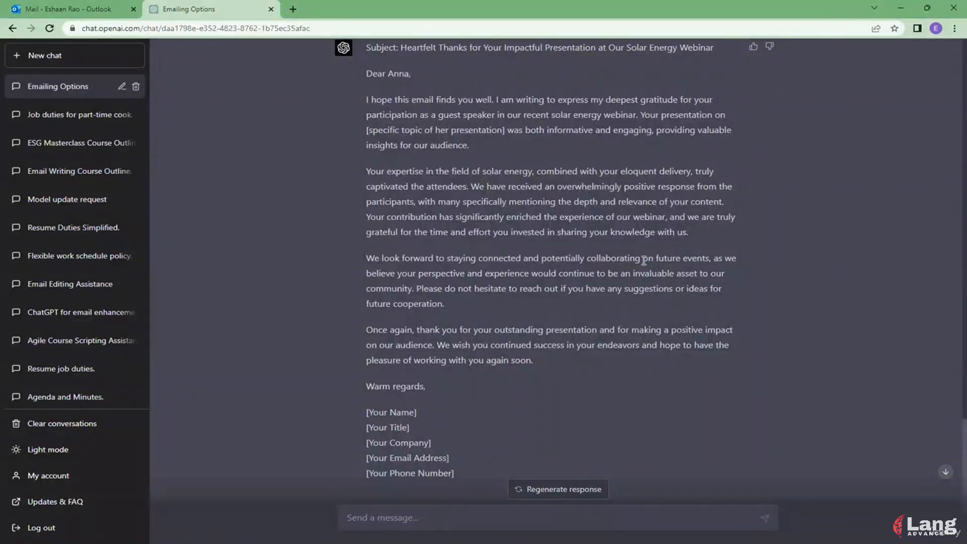
pyautogui.moveTo(705, 258); pyautogui.dragTo(376, 263)
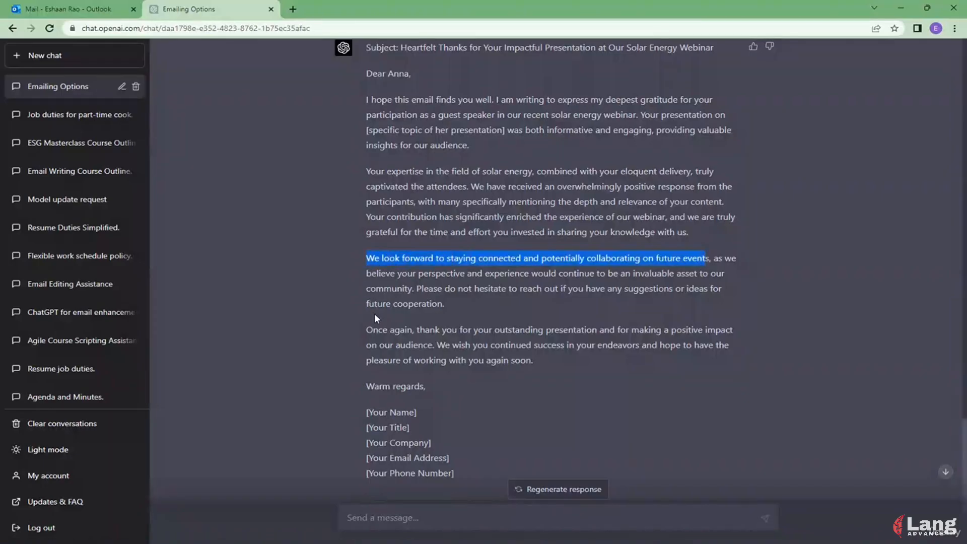
pyautogui.click(381, 340)
pyautogui.moveTo(381, 340); pyautogui.dragTo(468, 337)
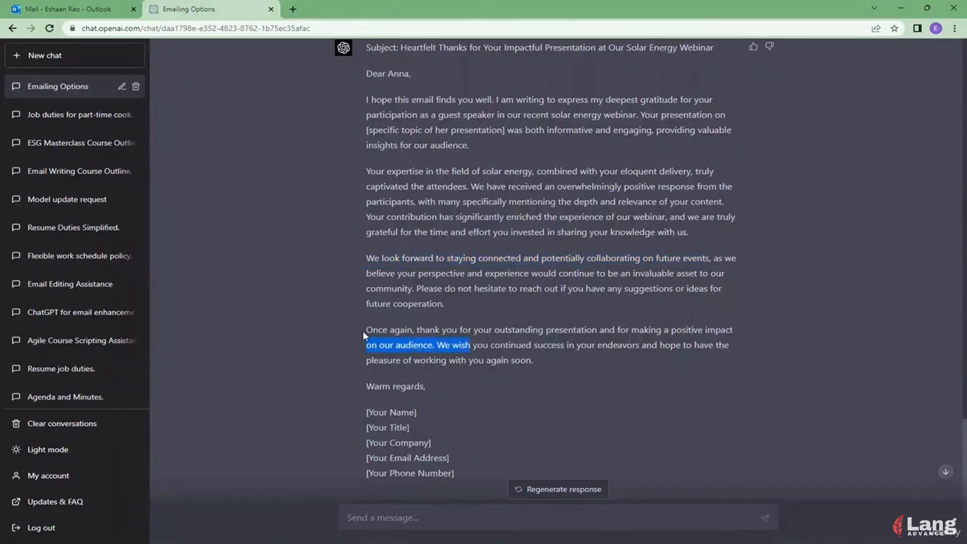
pyautogui.moveTo(363, 331); pyautogui.dragTo(581, 335)
pyautogui.moveTo(642, 337); pyautogui.dragTo(590, 366)
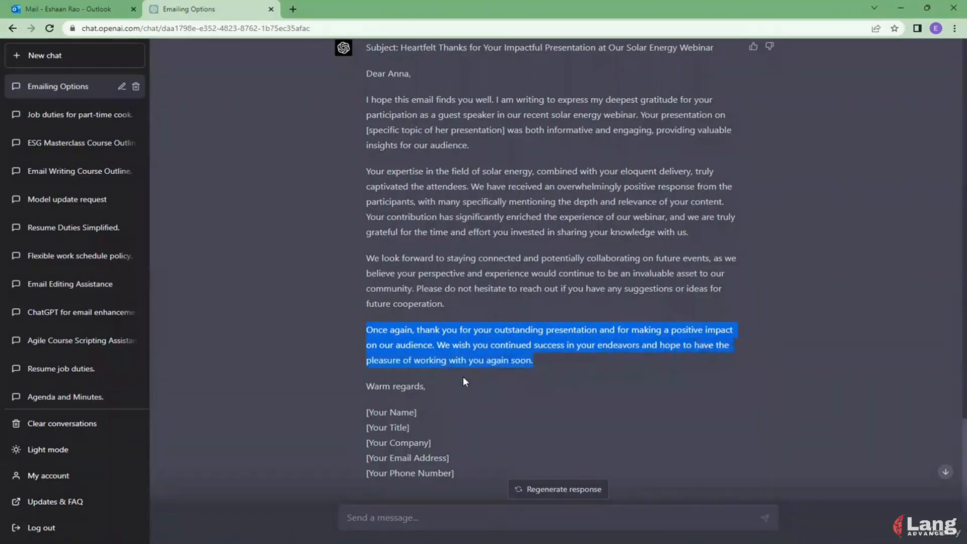
pyautogui.moveTo(424, 388); pyautogui.dragTo(366, 183)
pyautogui.hotkey('ctrl', 'c')
pyautogui.scroll(2, 371, 343)
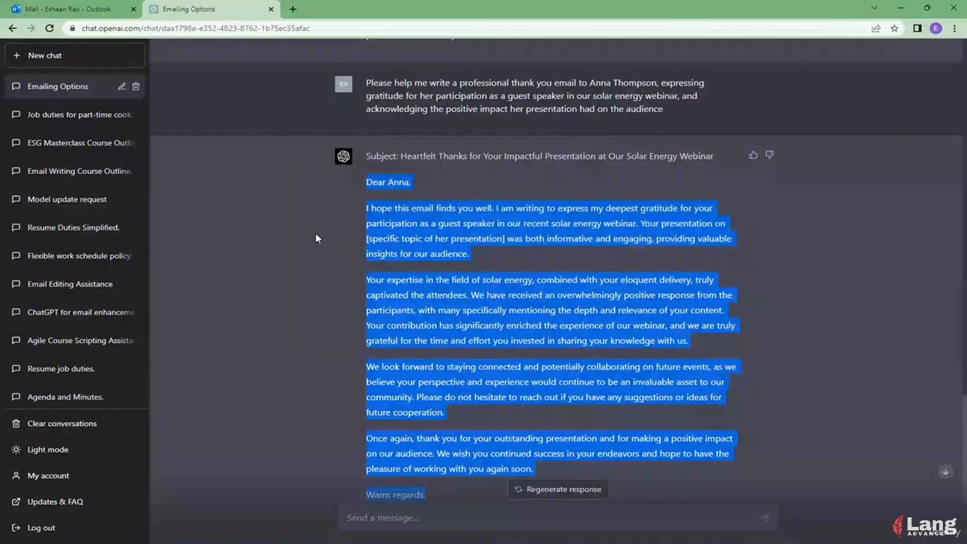
pyautogui.click(76, 8)
# Paste the thank-you email into the draft body as plain text and sign it with the sender's name.
pyautogui.click(397, 244)
pyautogui.rightClick(398, 243)
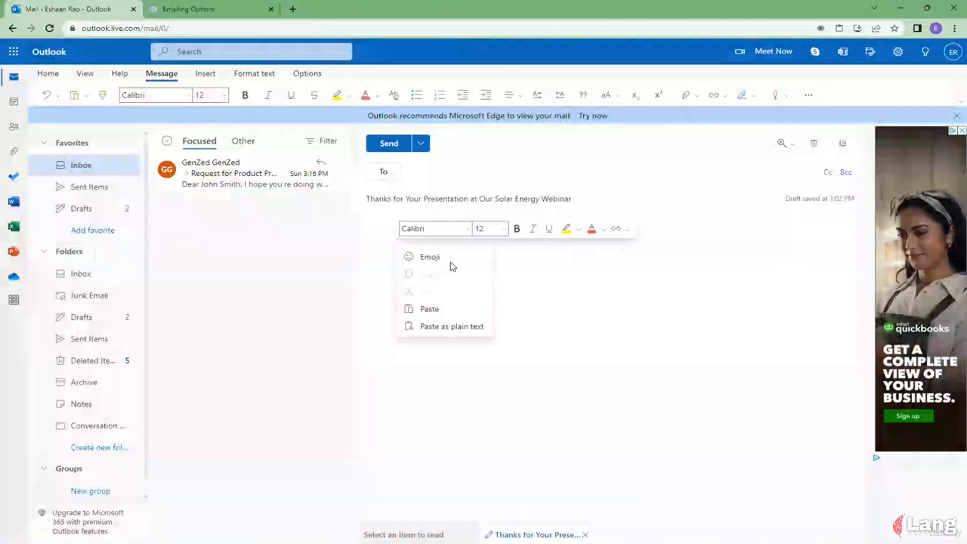
pyautogui.click(451, 326)
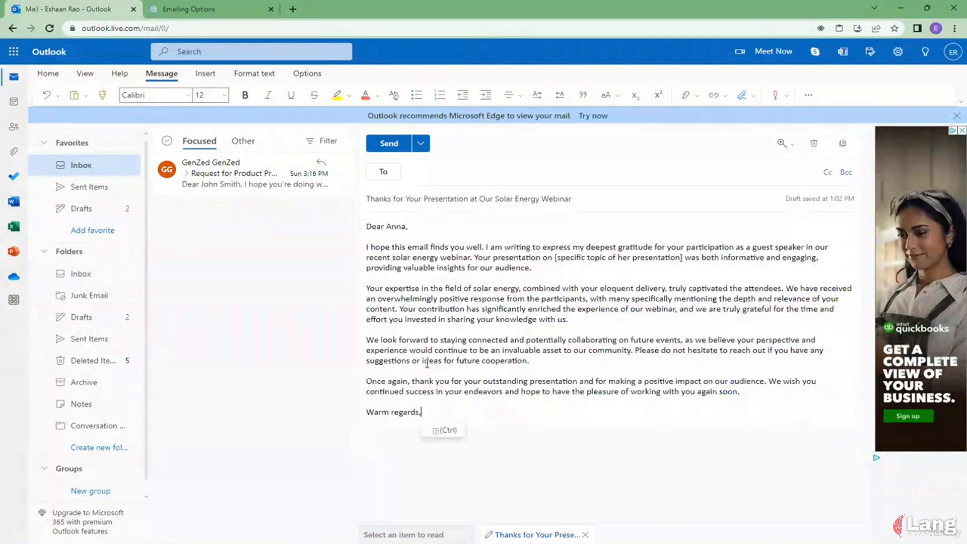
pyautogui.press('Return')
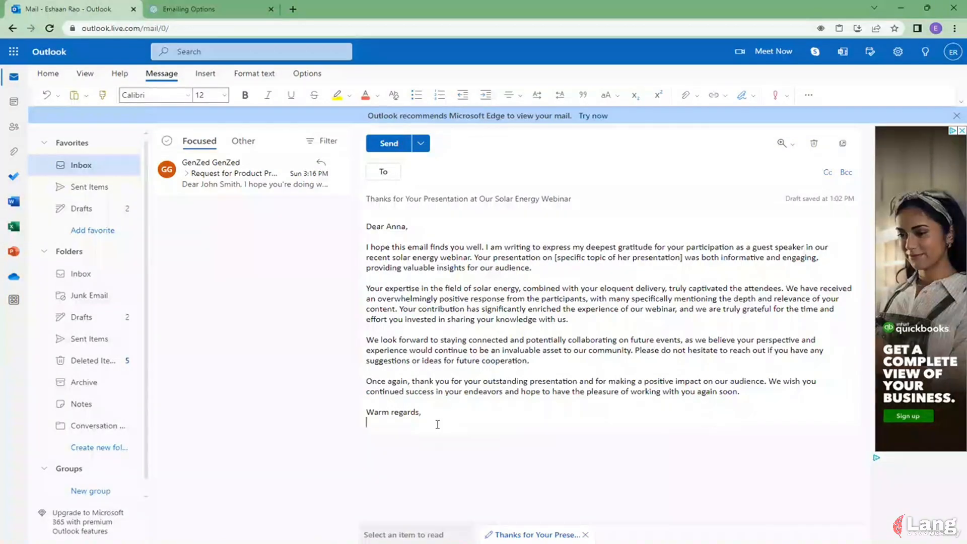
pyautogui.write('John Smith')
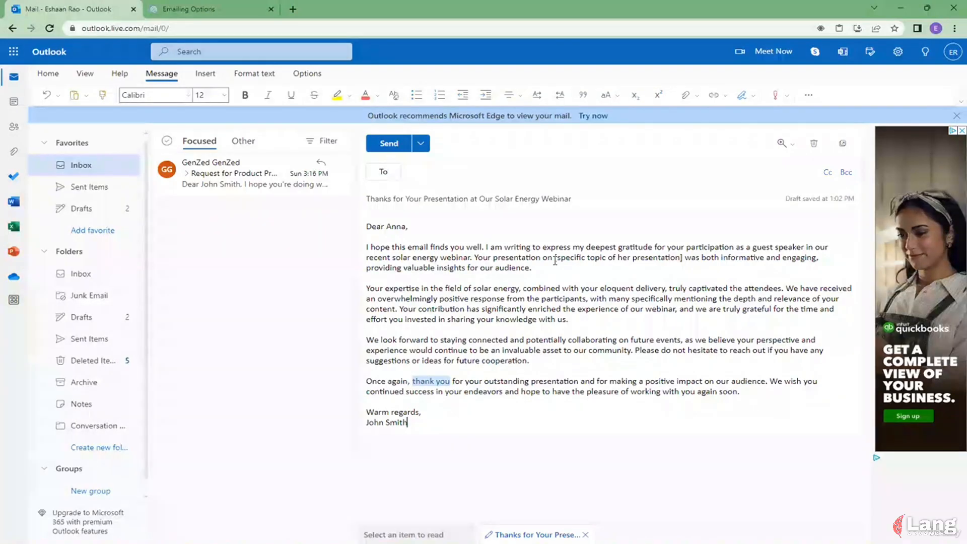
# Replace the presentation topic placeholder in the first paragraph with 'leadership'.
pyautogui.moveTo(555, 260)
pyautogui.mouseDown()
pyautogui.moveTo(670, 260)
pyautogui.moveTo(563, 261)
pyautogui.mouseUp()
pyautogui.press('BackSpace')
pyautogui.press('BackSpace')
pyautogui.press('BackSpace')
pyautogui.press('BackSpace')
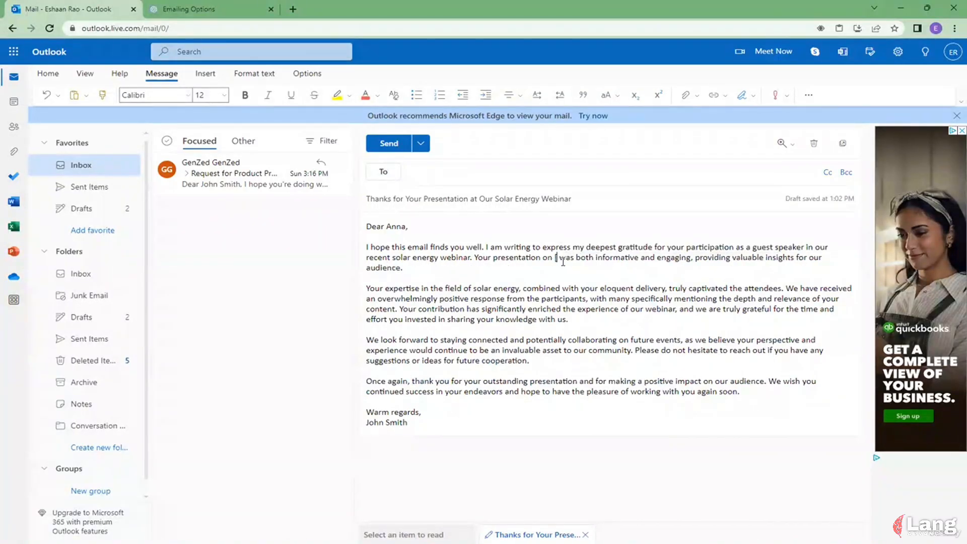
pyautogui.write('leadership')
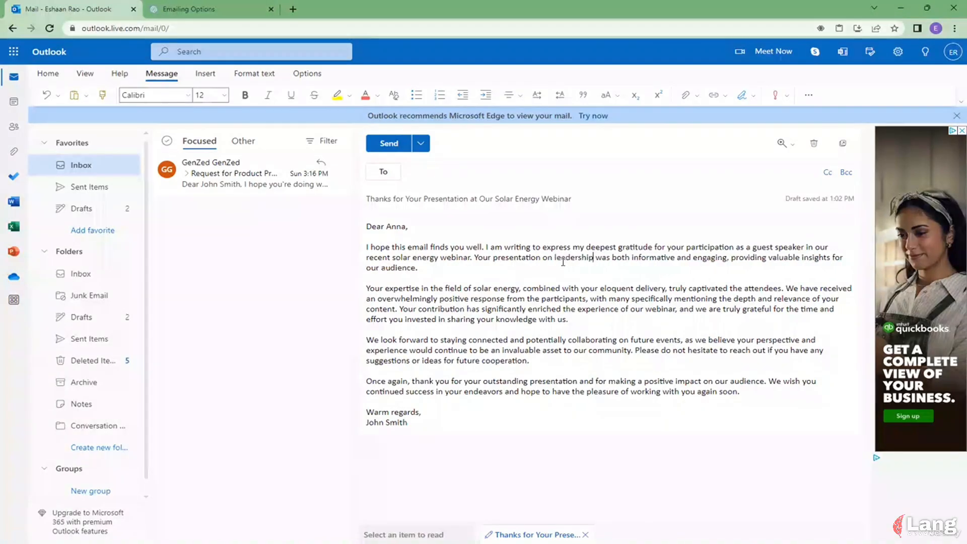
pyautogui.click(606, 297)
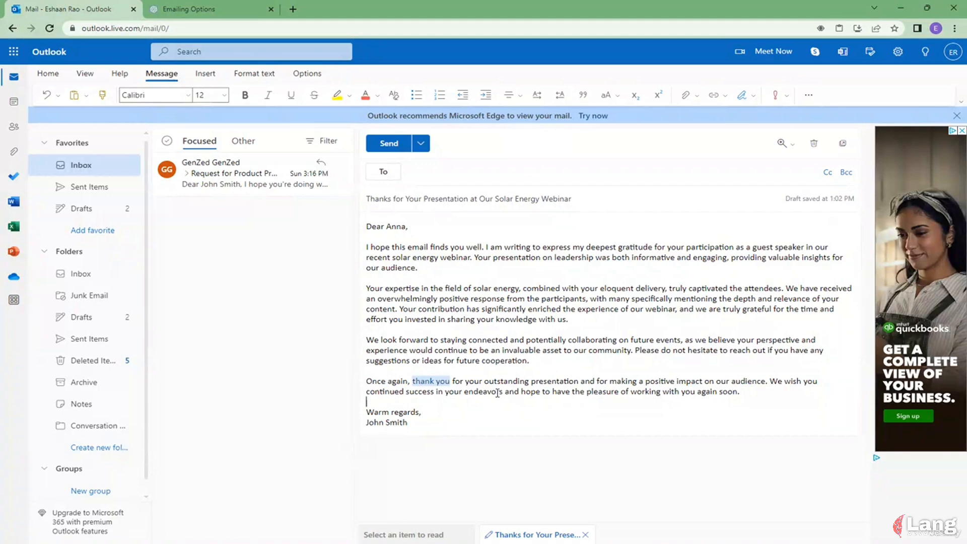
# Check the [specific topic of her presentation] placeholder in the ChatGPT reply against the draft.
pyautogui.click(189, 8)
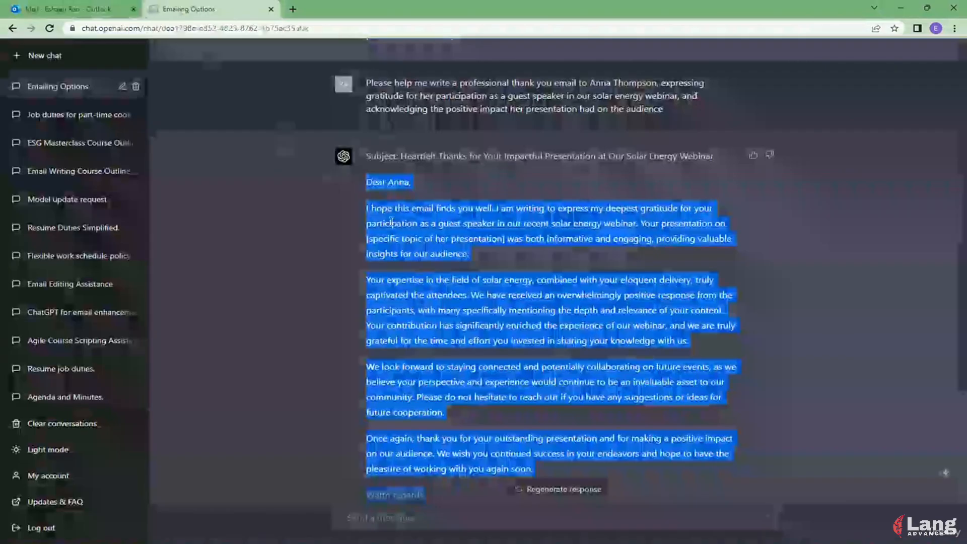
pyautogui.scroll(-3, 451, 267)
pyautogui.scroll(3, 451, 268)
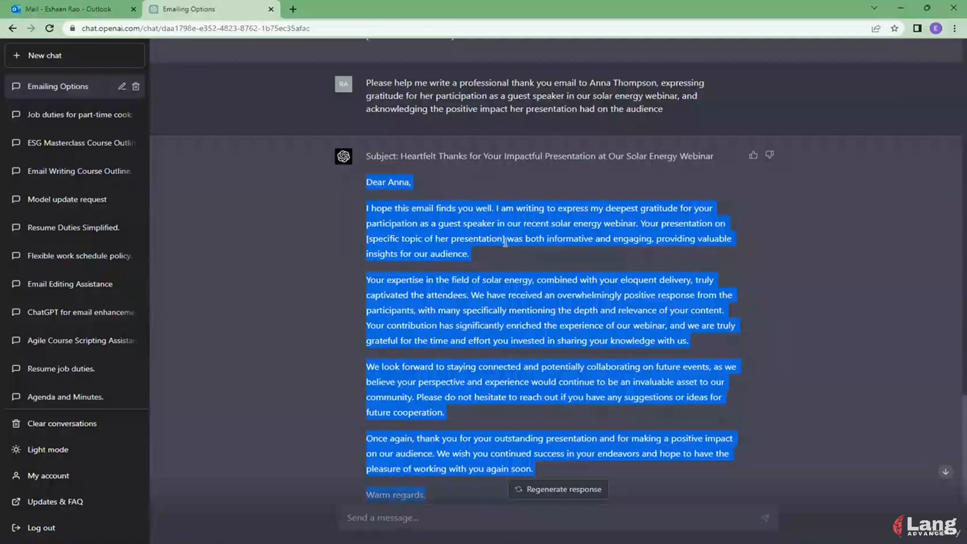
pyautogui.click(446, 243)
pyautogui.moveTo(505, 239); pyautogui.dragTo(370, 240)
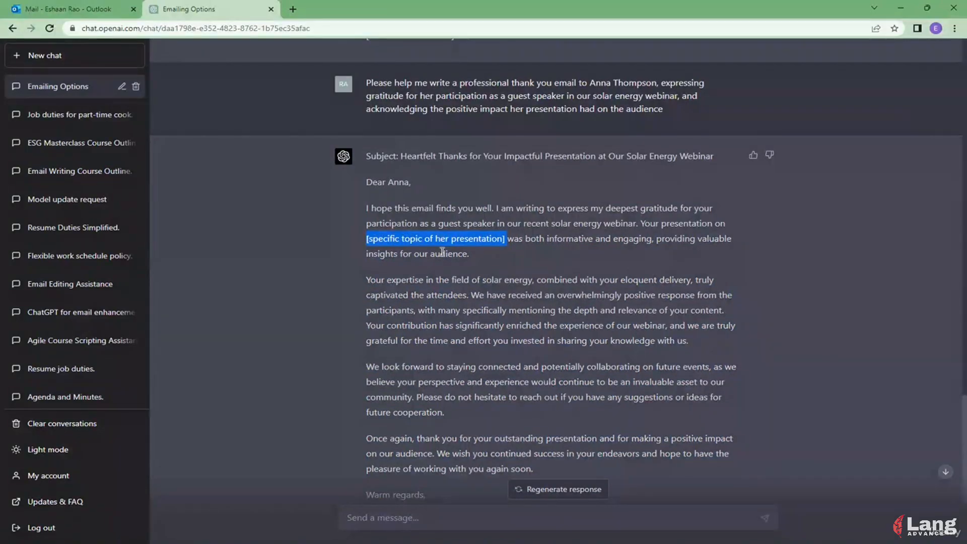
pyautogui.scroll(-1, 442, 251)
pyautogui.scroll(2, 442, 251)
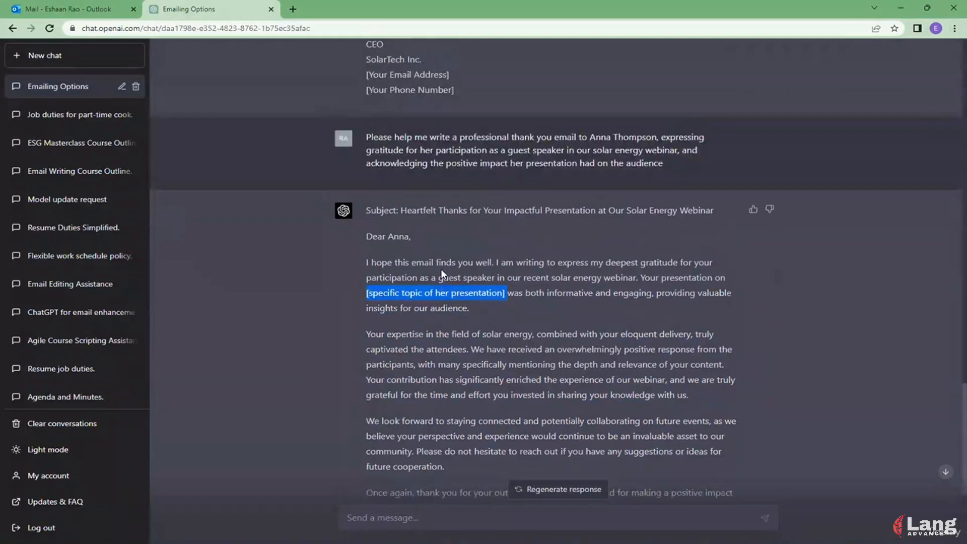
pyautogui.click(86, 8)
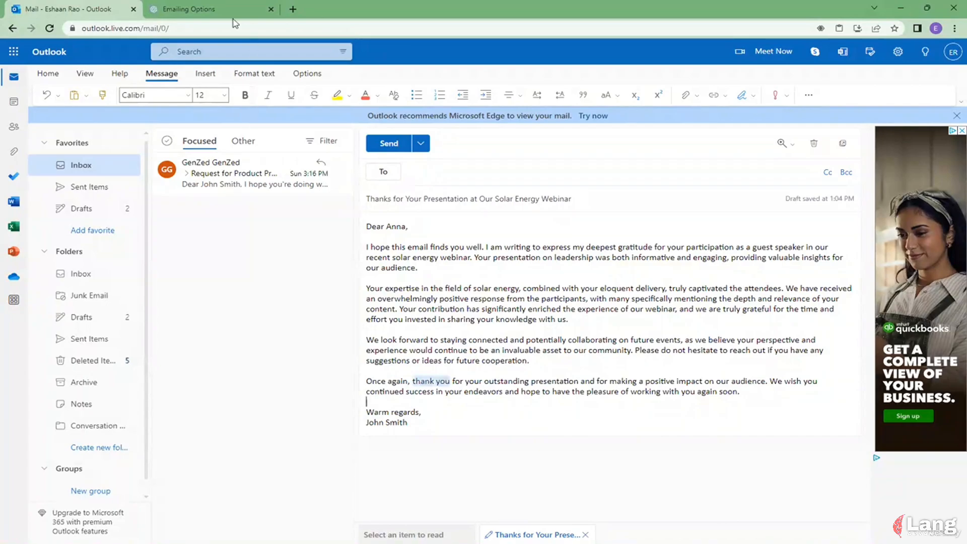
pyautogui.click(189, 9)
pyautogui.scroll(2, 482, 220)
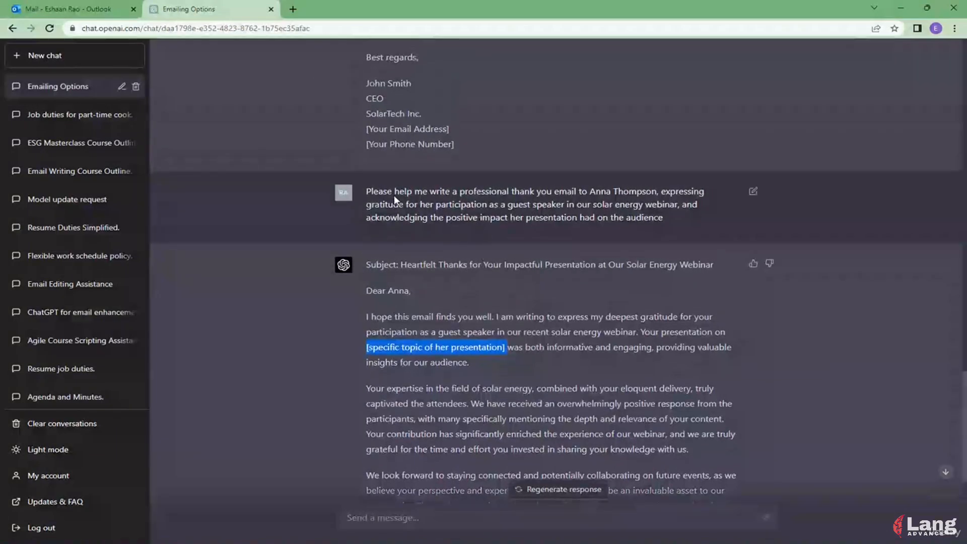
# Select the earlier thank-you email prompt in ChatGPT, then return to the new RESIGNATION EMAIL draft.
pyautogui.moveTo(364, 191); pyautogui.dragTo(697, 212)
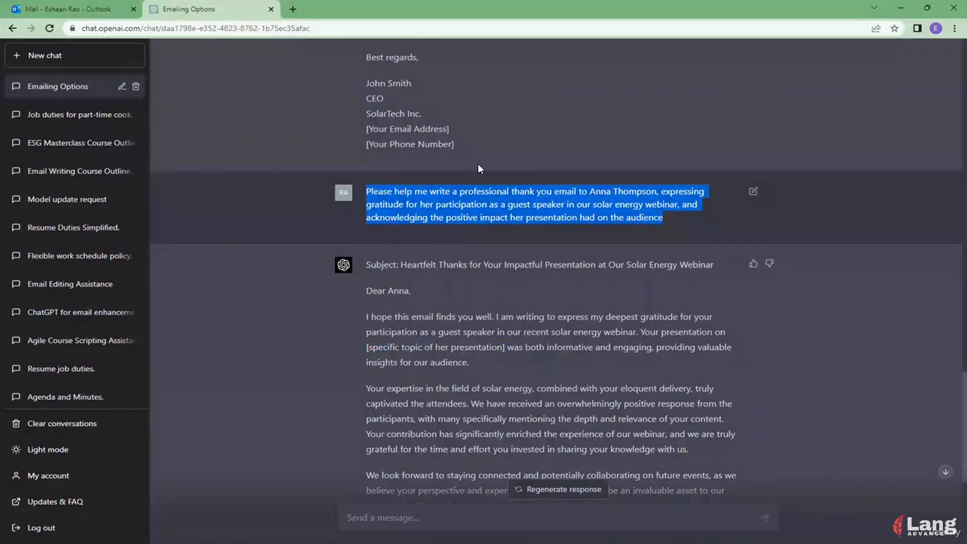
pyautogui.click(107, 11)
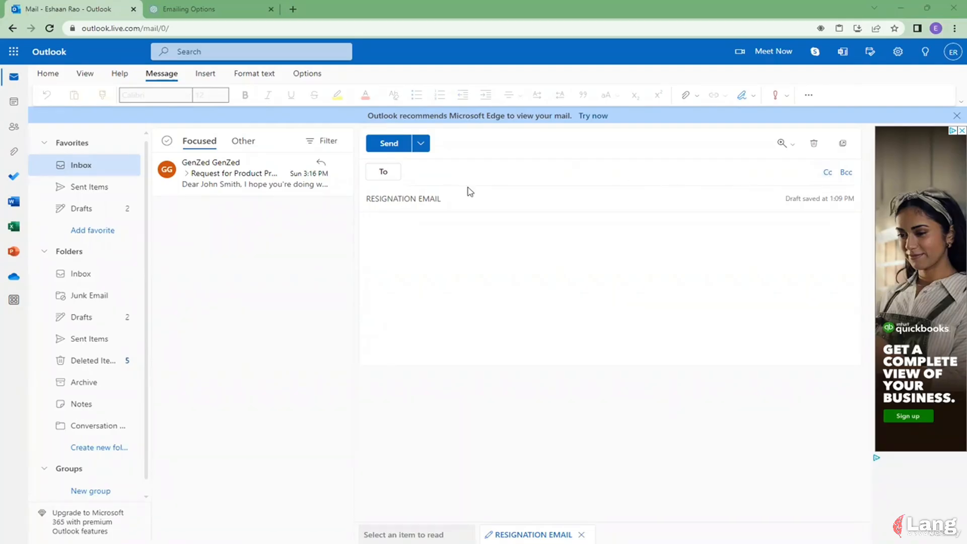
# Copy the new draft's 'RESIGNATION EMAIL' subject text and go back to ChatGPT.
pyautogui.moveTo(470, 191); pyautogui.dragTo(323, 199)
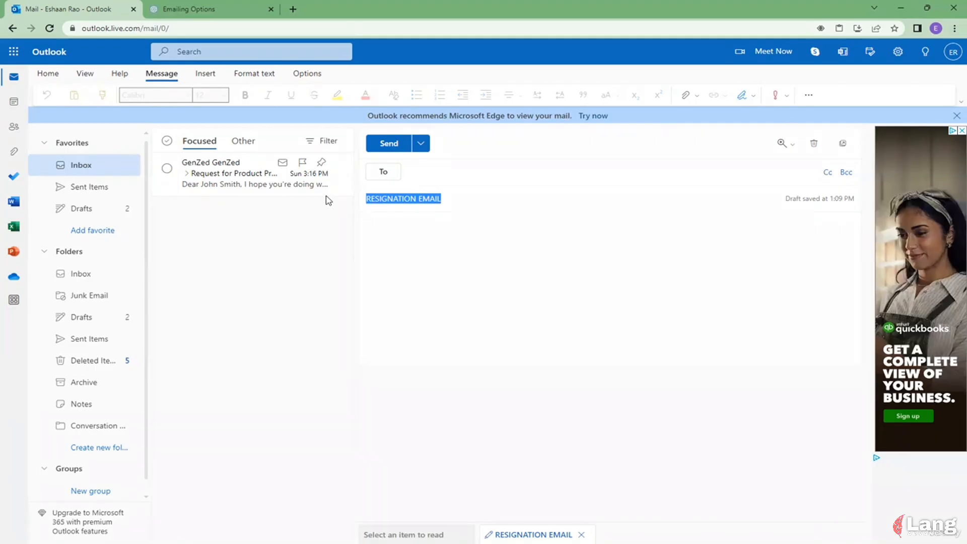
pyautogui.click(240, 5)
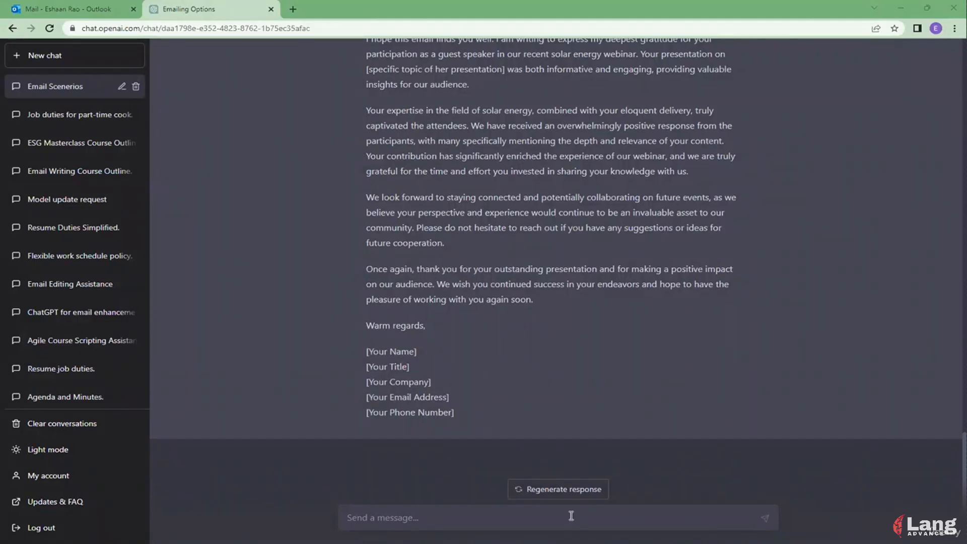
# Ask ChatGPT for a professional SolarTech Inc. resignation email with a notice period 'of 14 days.'.
pyautogui.write('Please help me write a professional resignation email to my supervisor at SolarTech Inc., informing them about my decision to accept a new job opportunity, expressing gratitude for my time at the company, and assuring a smooth transition during my notice period.')
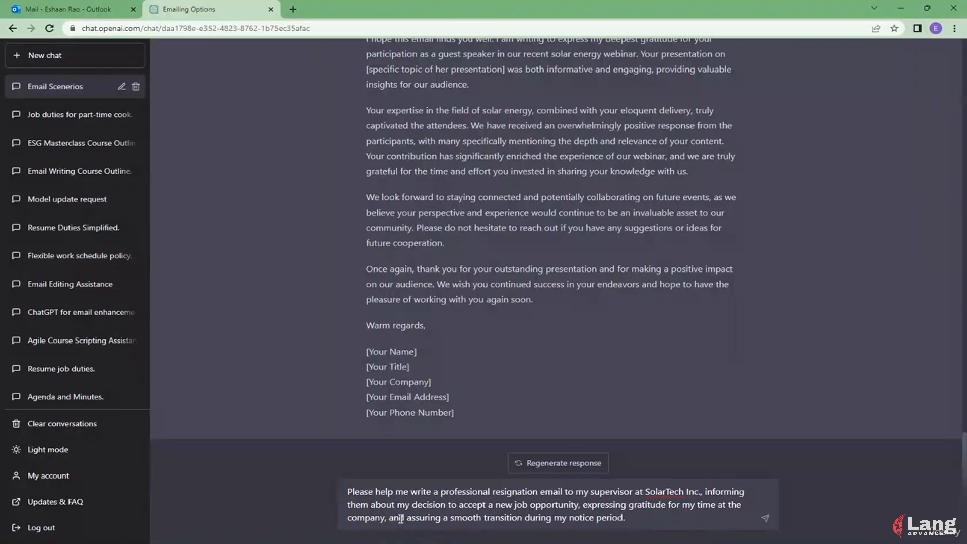
pyautogui.click(627, 517)
pyautogui.press('BackSpace')
pyautogui.write('of 14 days.')
pyautogui.press('Return')
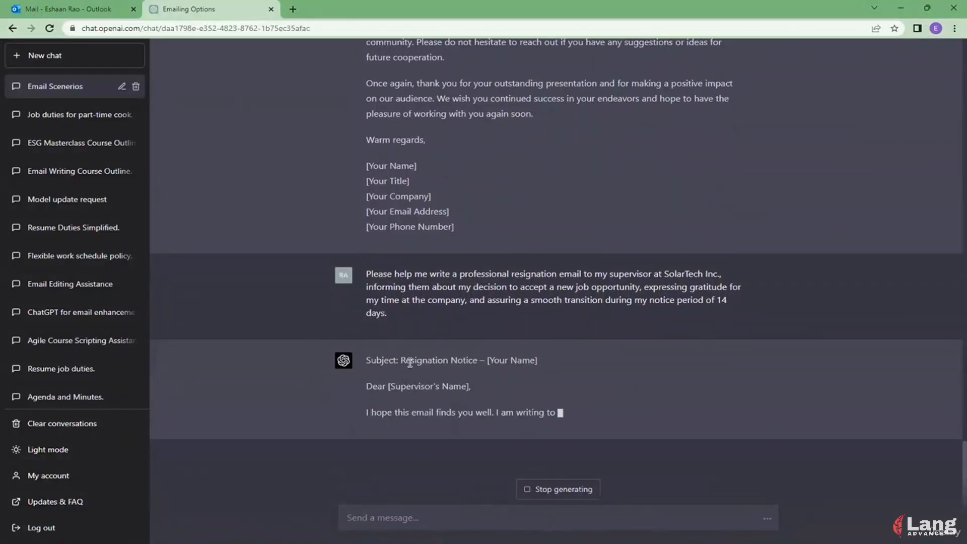
# Put the 'Resignation Notice – [Your Name]' subject into the Outlook draft, filling in the sender's name.
pyautogui.moveTo(411, 361); pyautogui.dragTo(545, 366)
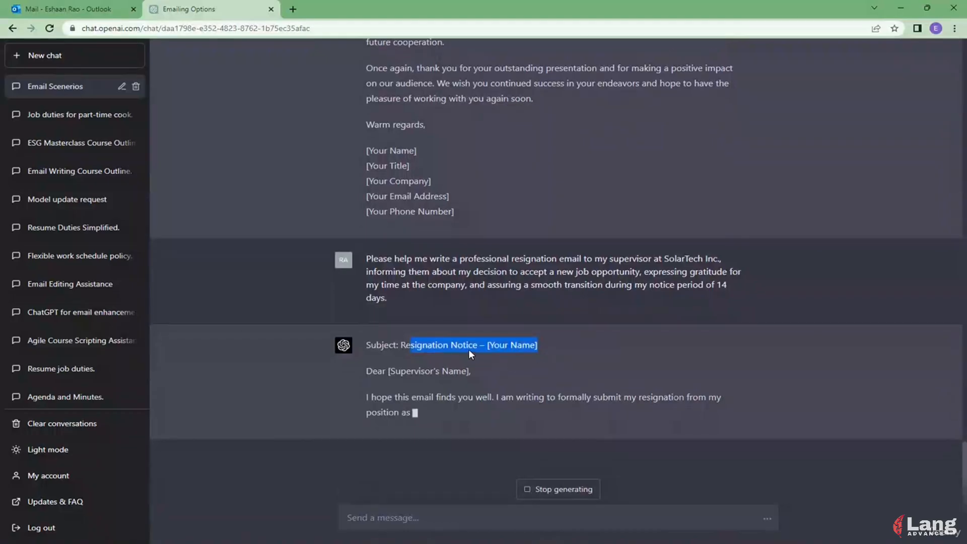
pyautogui.click(437, 346)
pyautogui.moveTo(401, 346); pyautogui.dragTo(570, 347)
pyautogui.hotkey('ctrl', 'c')
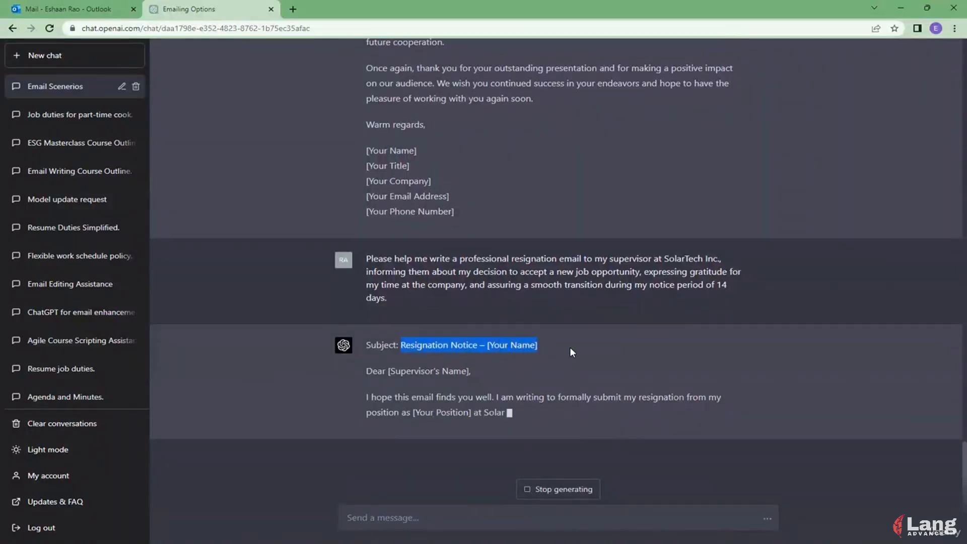
pyautogui.click(60, 10)
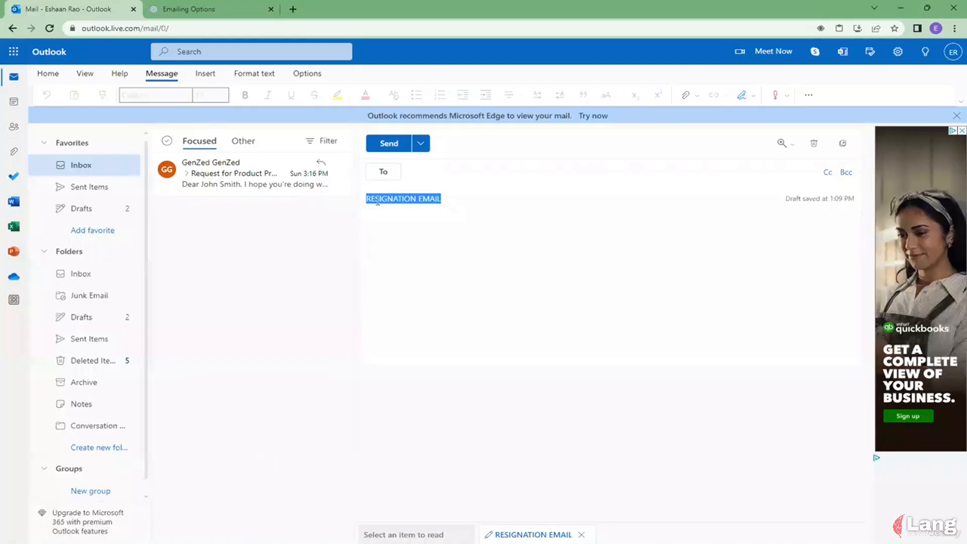
pyautogui.hotkey('ctrl', 'v')
pyautogui.moveTo(443, 199); pyautogui.dragTo(485, 199)
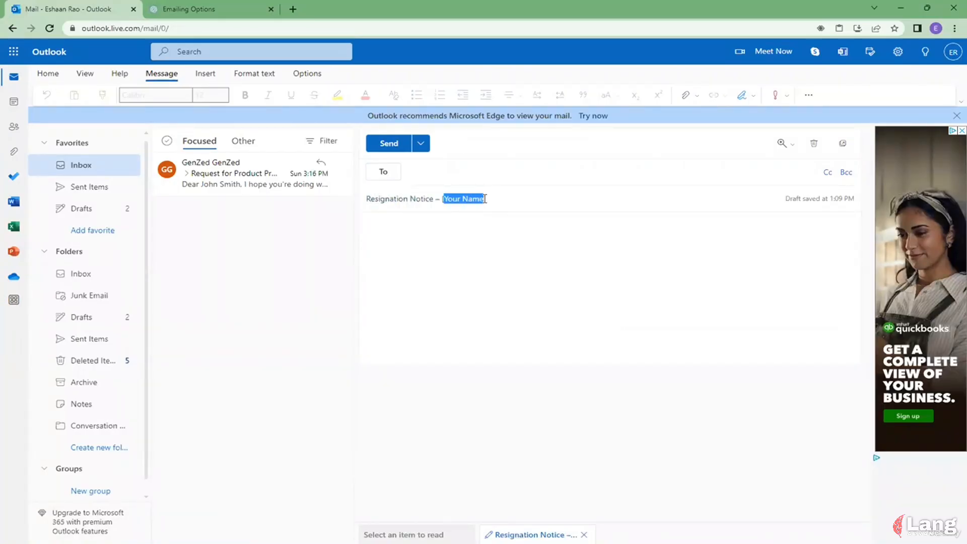
pyautogui.write('John Smith')
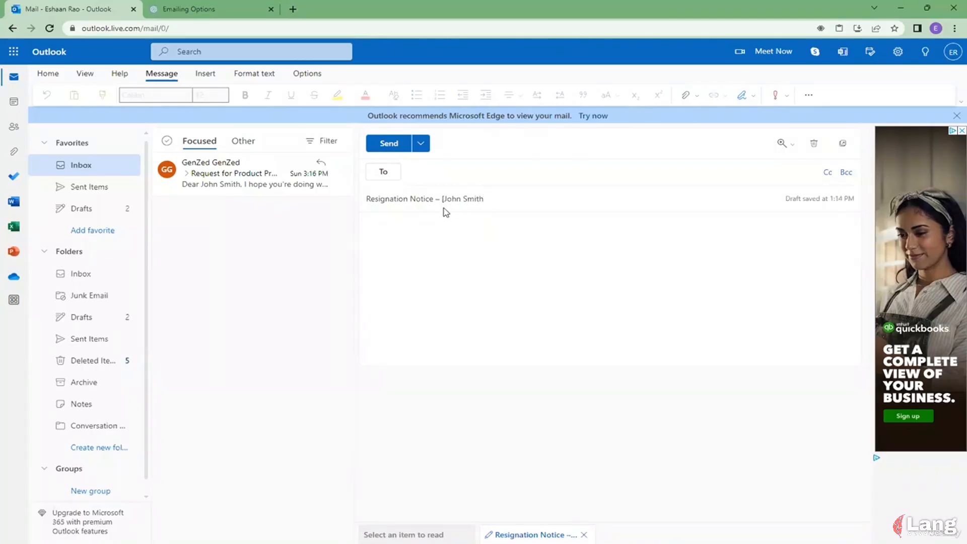
pyautogui.click(233, 10)
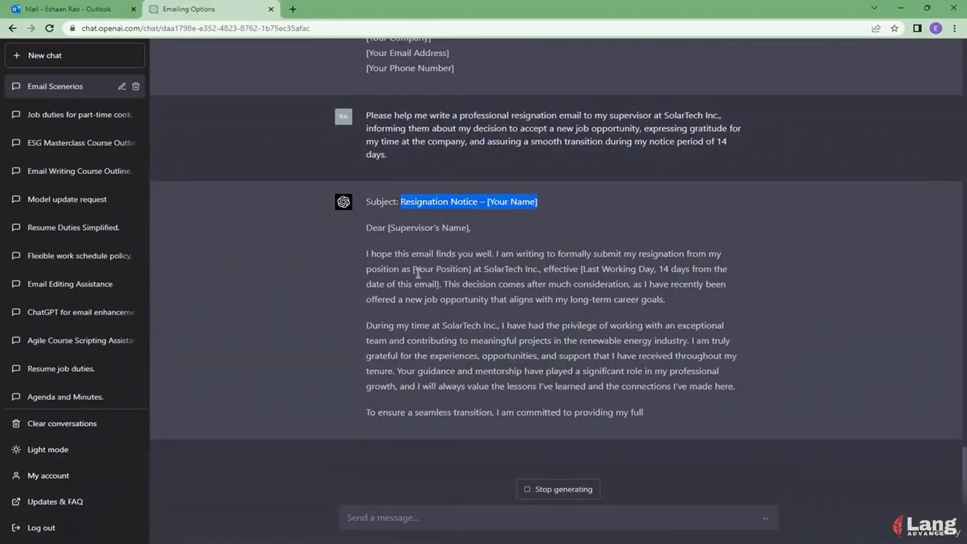
# Review the finished resignation reply's placeholders and copy its paragraphs from 'I hope this email finds you well'.
pyautogui.moveTo(413, 272); pyautogui.dragTo(477, 255)
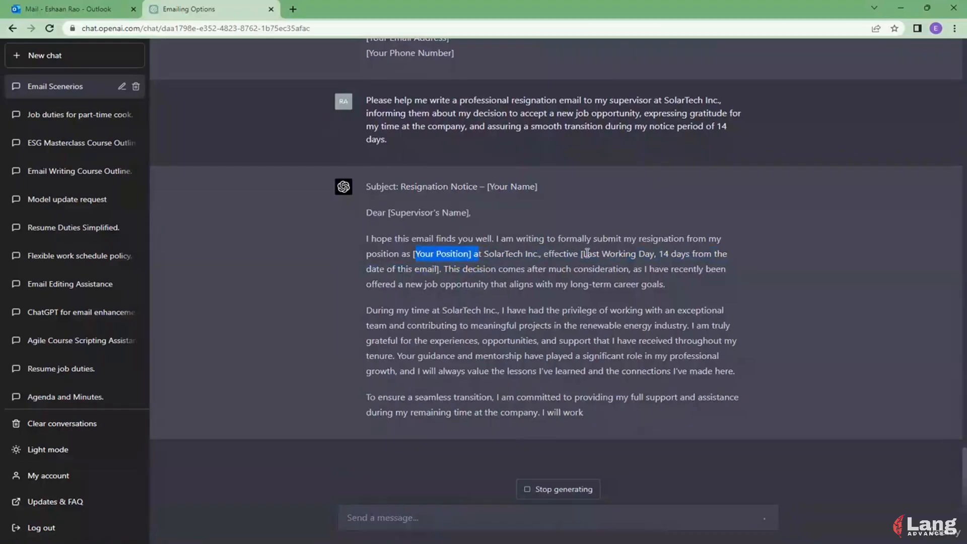
pyautogui.moveTo(587, 253); pyautogui.dragTo(645, 254)
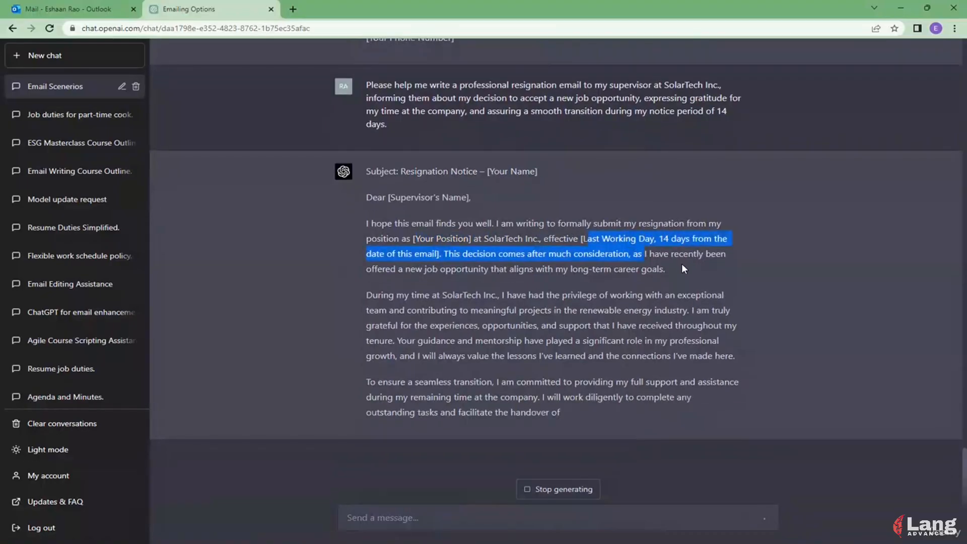
pyautogui.click(469, 272)
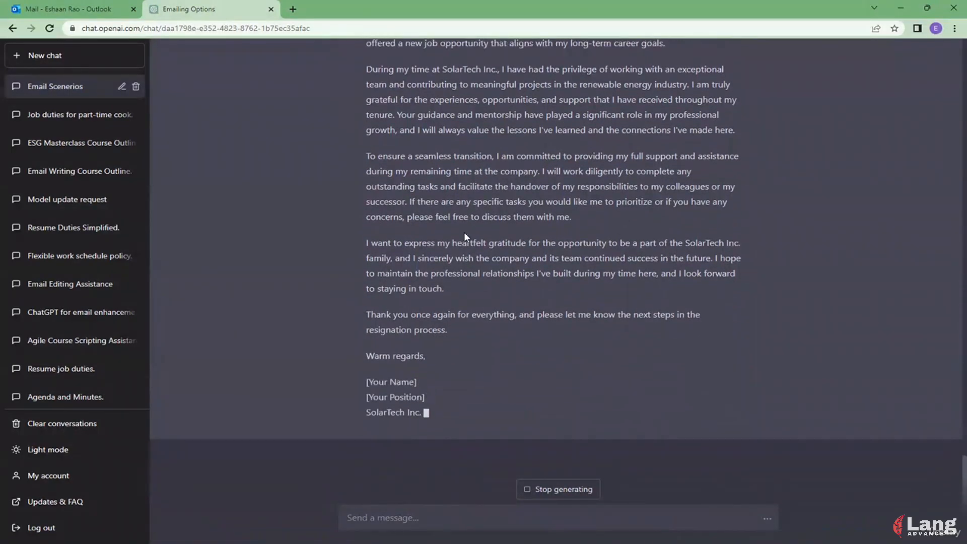
pyautogui.scroll(3, 463, 231)
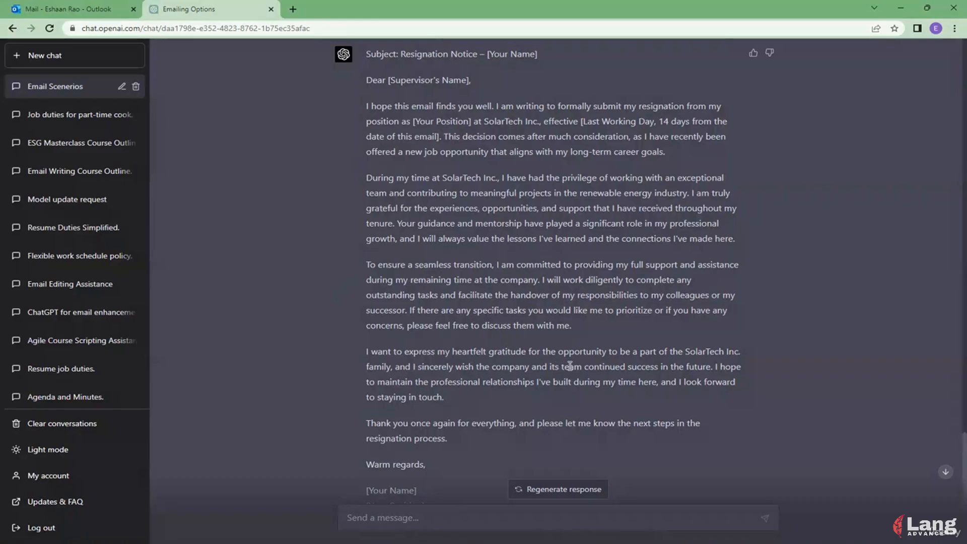
pyautogui.moveTo(421, 431); pyautogui.dragTo(368, 273)
pyautogui.hotkey('ctrl', 'c')
pyautogui.scroll(3, 417, 373)
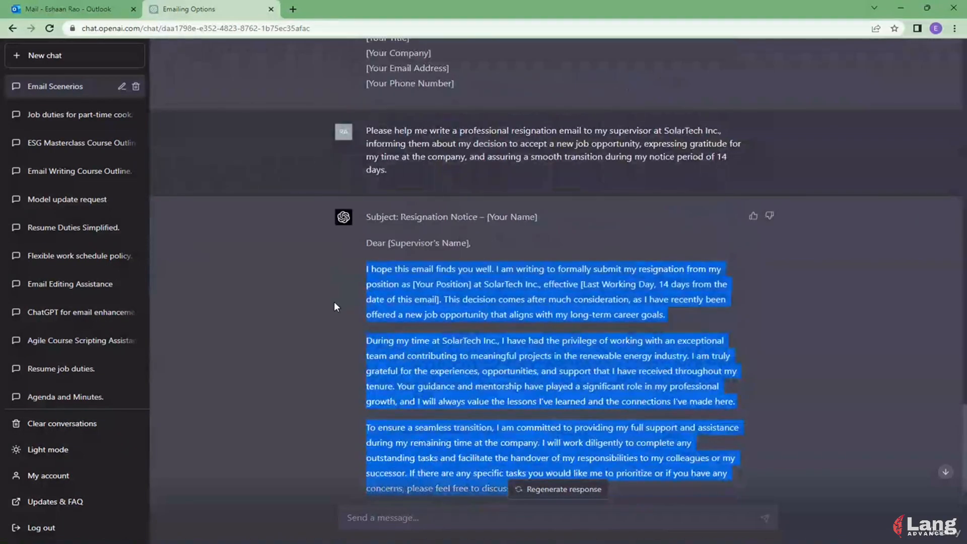
pyautogui.click(68, 9)
# Paste the resignation letter body and the 'Dear [Supervisor's Name],' greeting into the draft as plain text.
pyautogui.click(414, 244)
pyautogui.rightClick(415, 246)
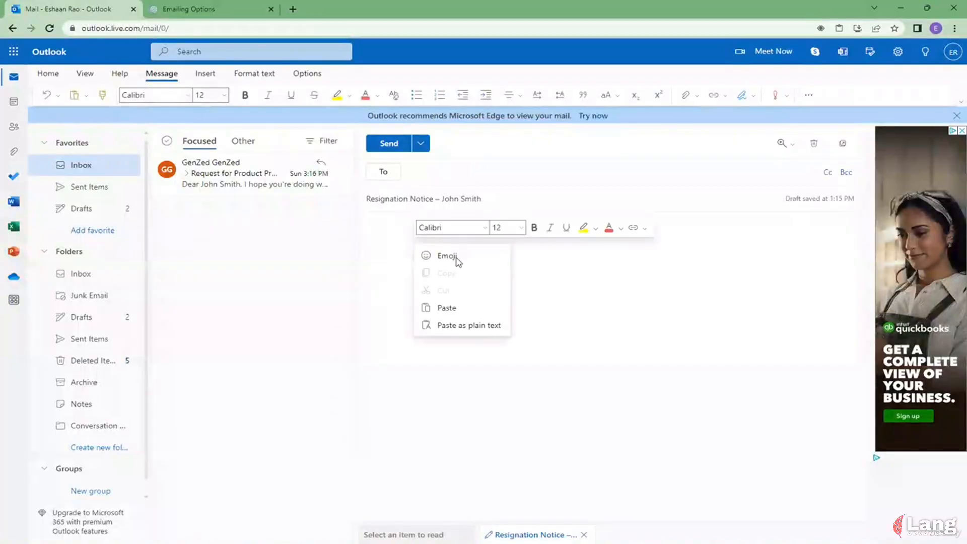
pyautogui.click(469, 327)
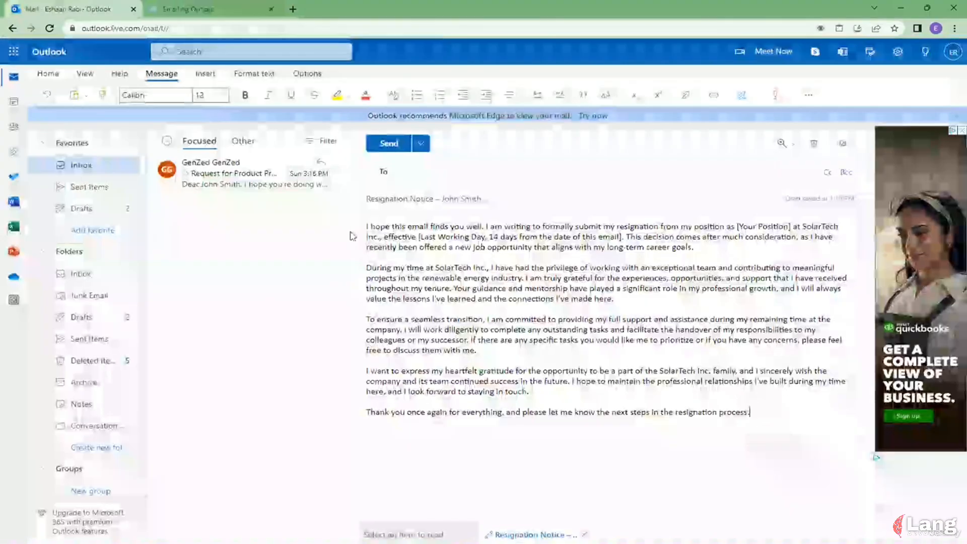
pyautogui.click(367, 226)
pyautogui.press('Return')
pyautogui.press('Return')
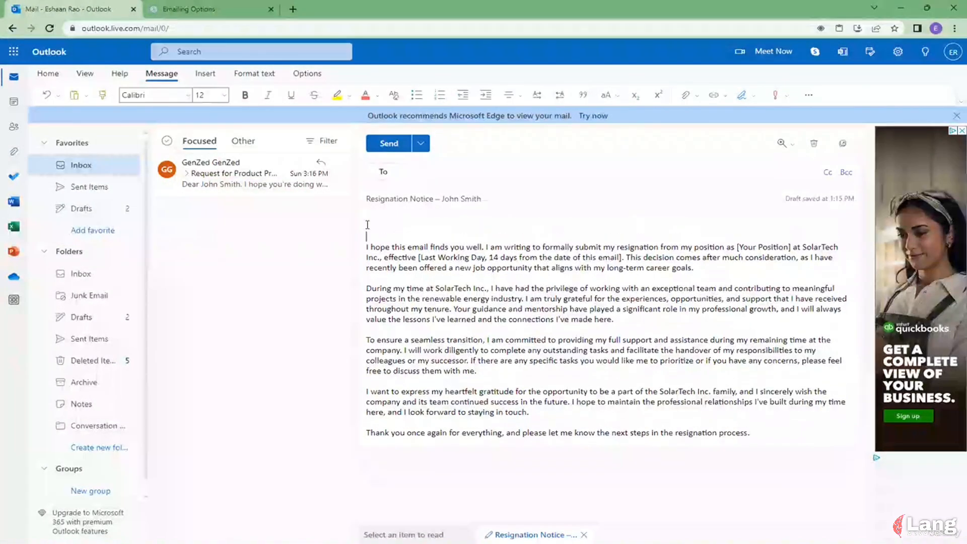
pyautogui.rightClick(367, 226)
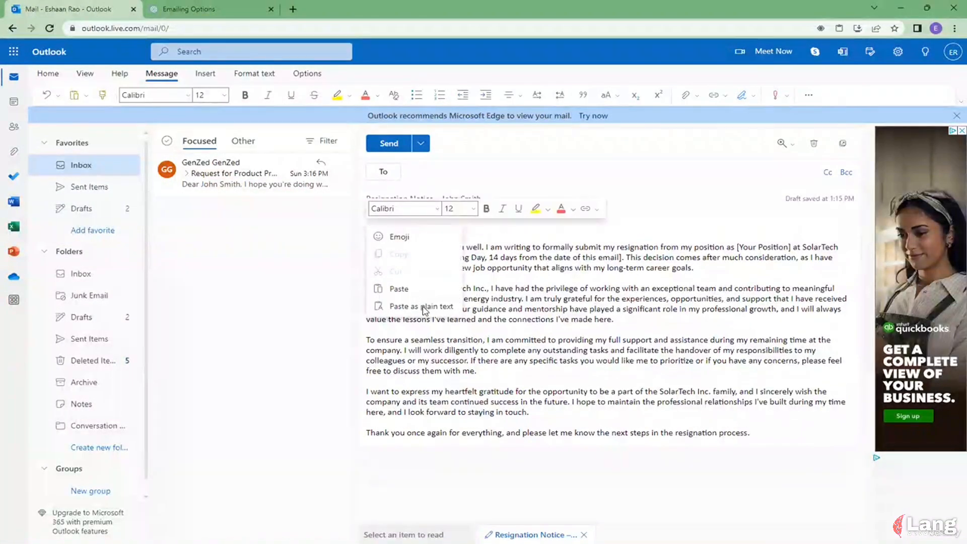
pyautogui.click(422, 304)
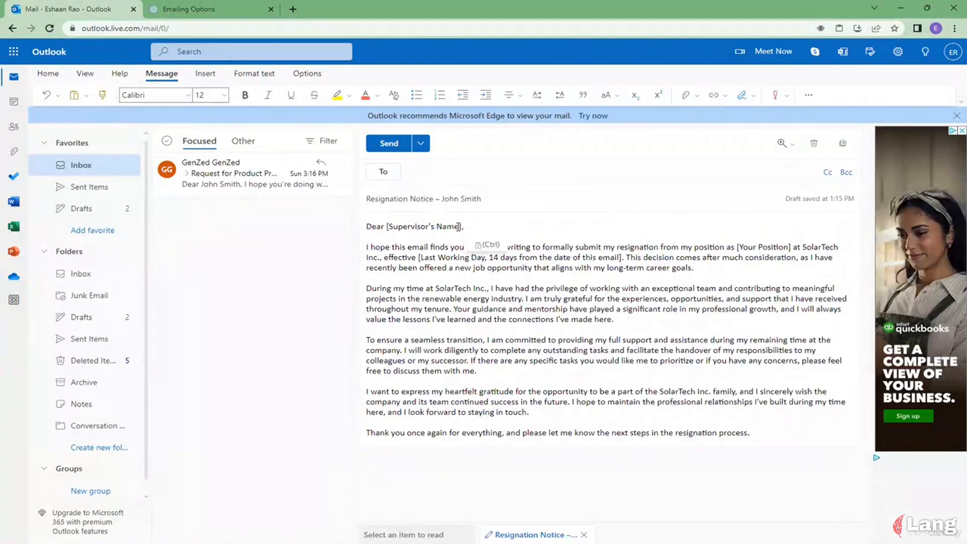
# Replace the placeholders with the supervisor's name and a last working day of 'May 1st'.
pyautogui.moveTo(459, 227); pyautogui.dragTo(393, 227)
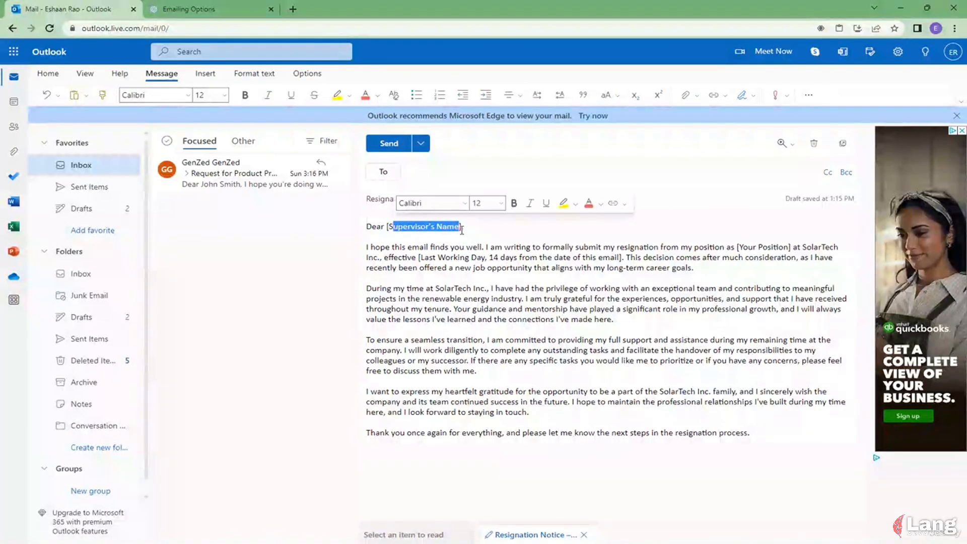
pyautogui.click(462, 226)
pyautogui.press('BackSpace')
pyautogui.press('BackSpace')
pyautogui.press('BackSpace')
pyautogui.press('BackSpace')
pyautogui.press('BackSpace')
pyautogui.press('BackSpace')
pyautogui.press('BackSpace')
pyautogui.press('BackSpace')
pyautogui.press('BackSpace')
pyautogui.press('BackSpace')
pyautogui.press('BackSpace')
pyautogui.press('BackSpace')
pyautogui.press('BackSpace')
pyautogui.press('BackSpace')
pyautogui.press('BackSpace')
pyautogui.press('BackSpace')
pyautogui.press('BackSpace')
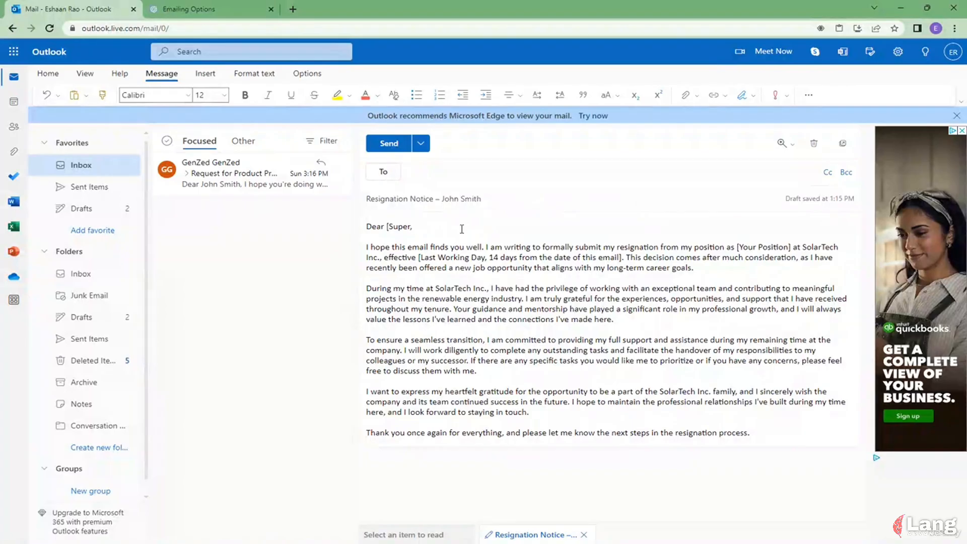
pyautogui.write('An')
pyautogui.press('BackSpace')
pyautogui.write('Mark')
pyautogui.moveTo(418, 257); pyautogui.dragTo(623, 260)
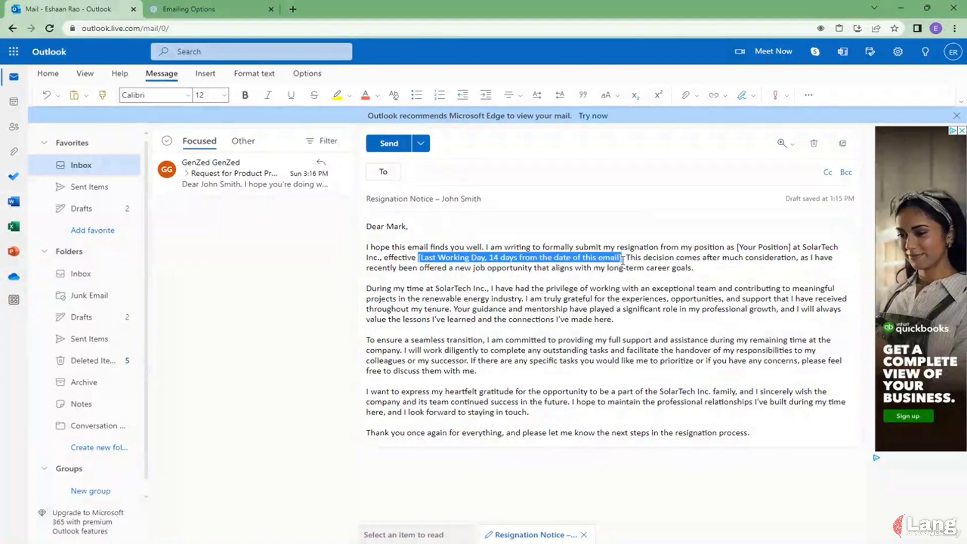
pyautogui.write('May 1st')
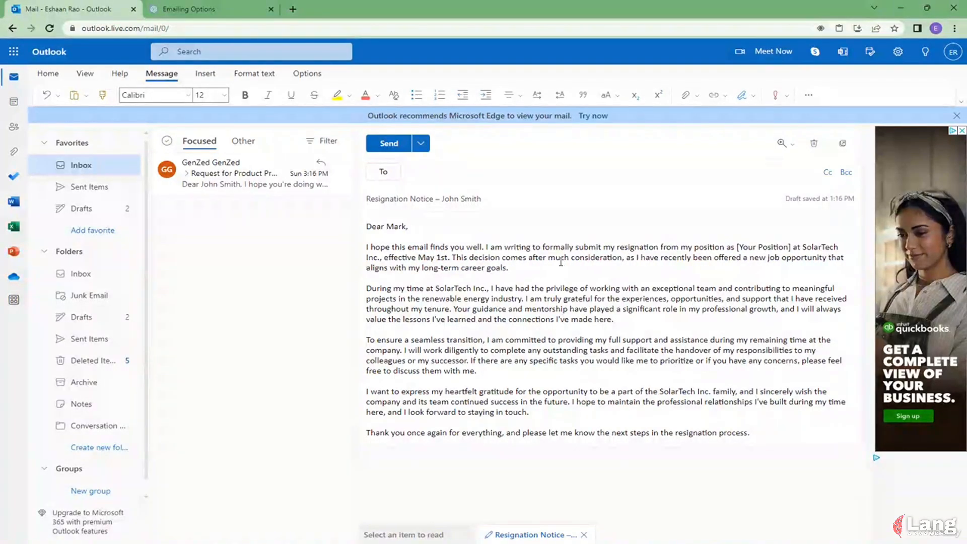
# Close the letter with 'Best,' followed by the sender's name.
pyautogui.click(764, 434)
pyautogui.write('Best,')
pyautogui.press('Return')
pyautogui.write('John Smith')
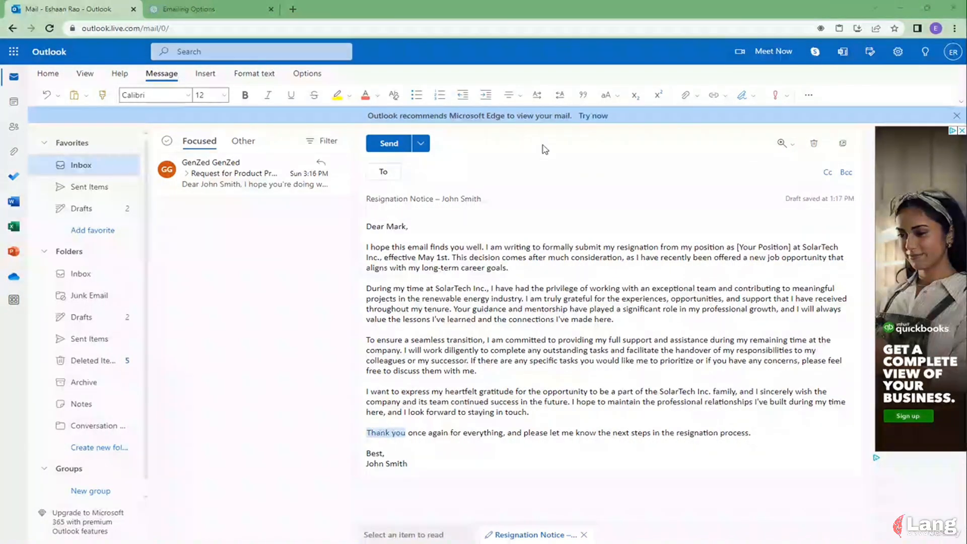
pyautogui.click(696, 196)
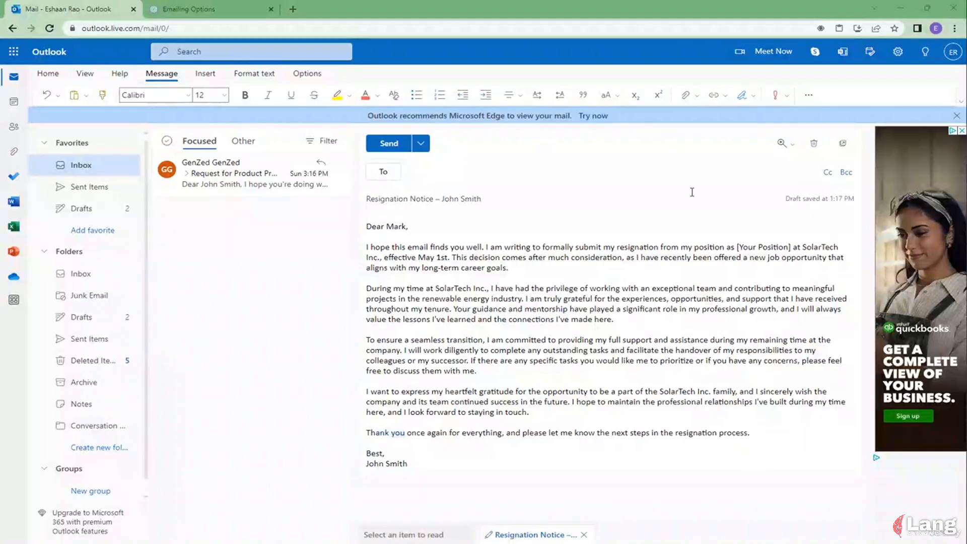
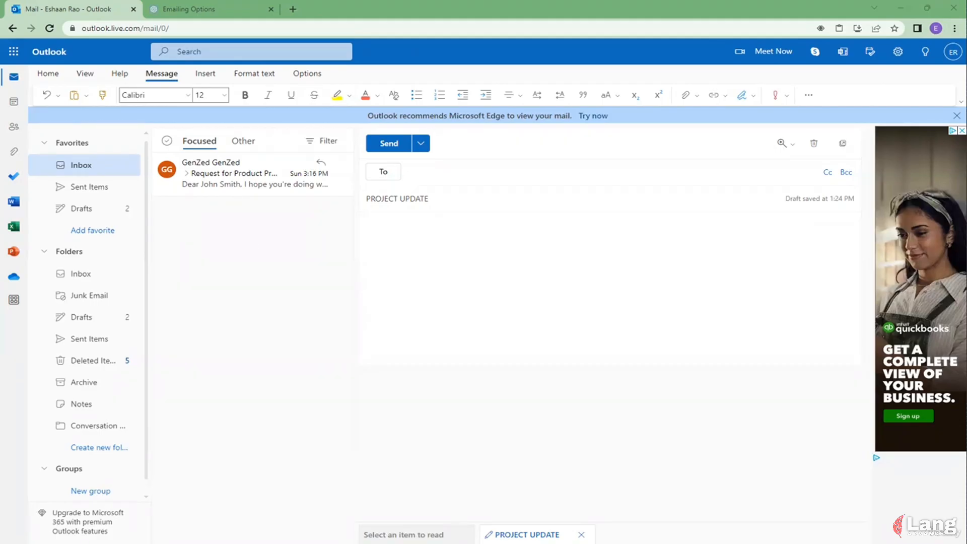
# Switch to the ChatGPT tab showing the generated resignation email.
pyautogui.click(182, 9)
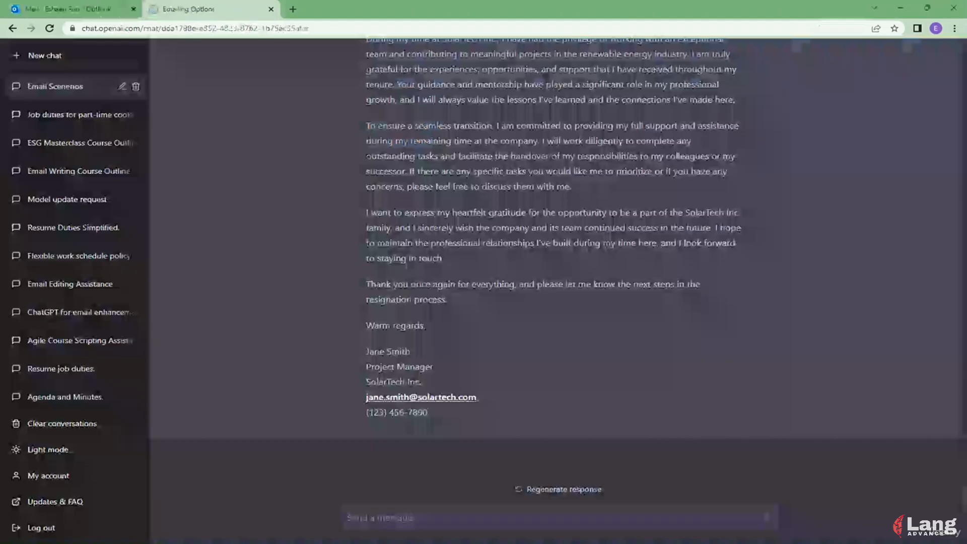
# Paste the prepared project update prompt into the ChatGPT message box.
pyautogui.click(506, 519)
pyautogui.write("Please help me write a professional project update email for SolarTech Inc.'s Project SolarBoost, providing stakeholders with an overview of the progress, challenges encountered, and the next steps in the project timeline, while maintaining a positive and informative tone.")
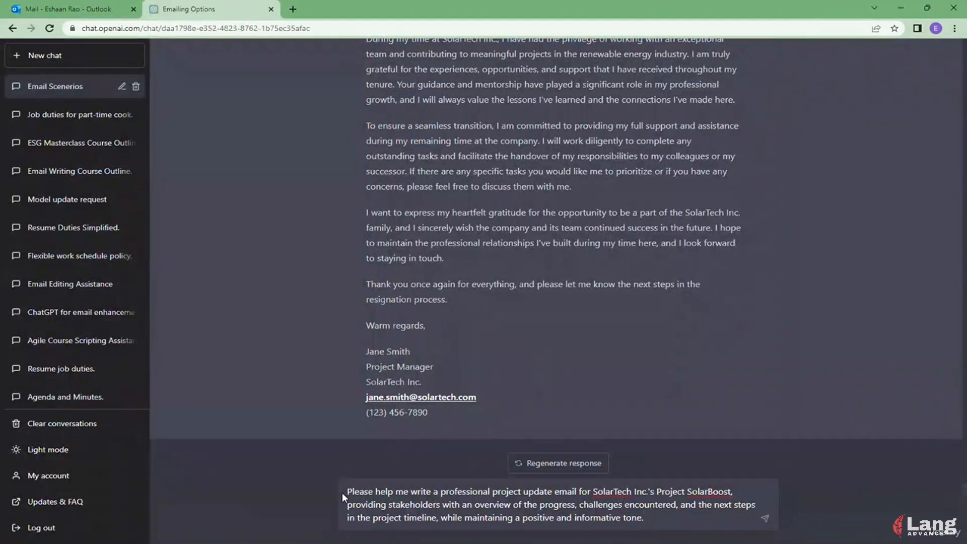
pyautogui.moveTo(350, 493); pyautogui.dragTo(735, 492)
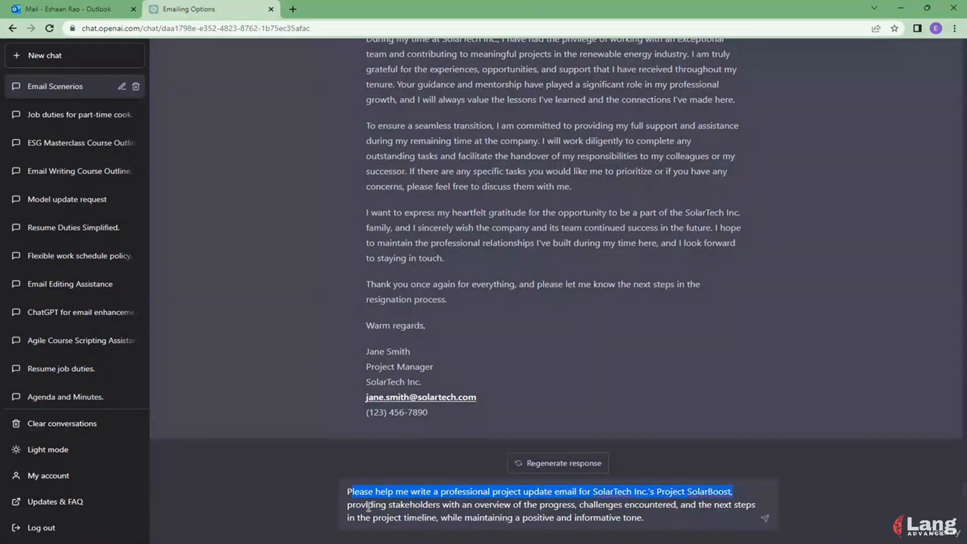
pyautogui.moveTo(354, 505); pyautogui.dragTo(660, 517)
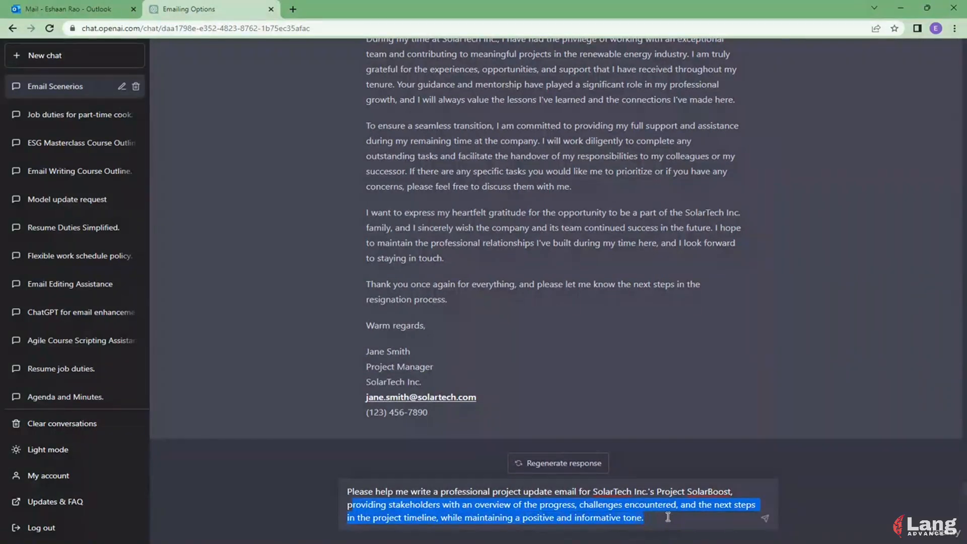
pyautogui.click(667, 517)
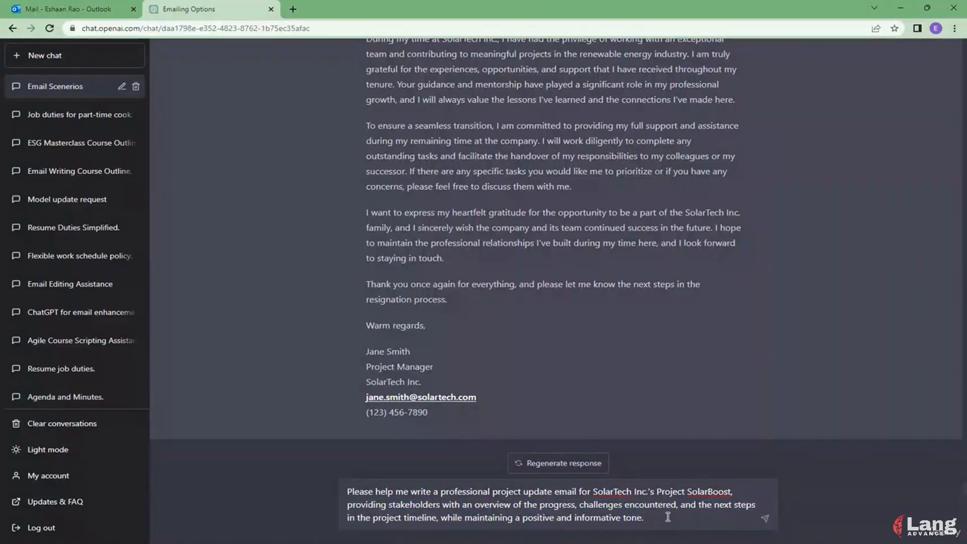
# Add that the project is 70% done, government approval is a challenge, and an official meeting is set.
pyautogui.write('Mention that the project')
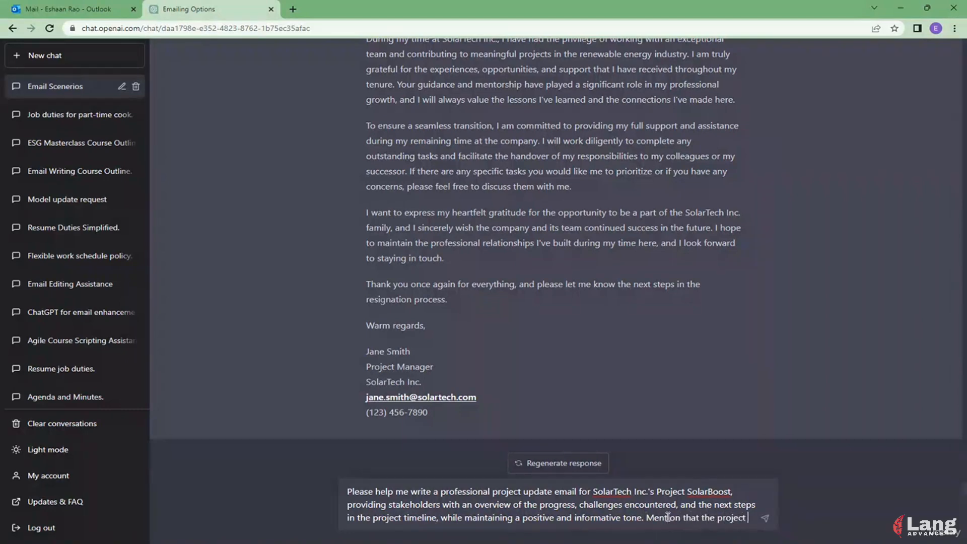
pyautogui.write(' is 70 done')
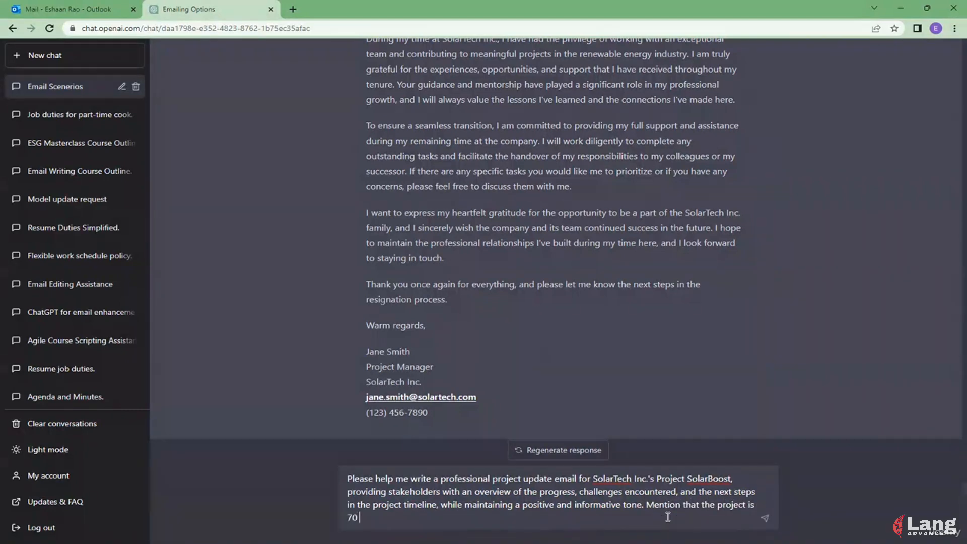
pyautogui.press('BackSpace')
pyautogui.press('BackSpace')
pyautogui.press('BackSpace')
pyautogui.press('BackSpace')
pyautogui.press('BackSpace')
pyautogui.write('% done, one challenge is the ')
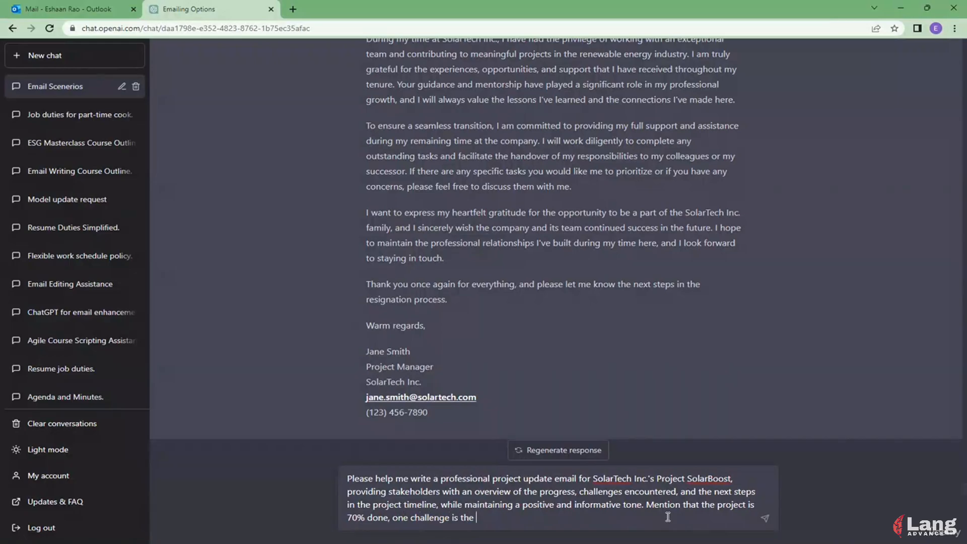
pyautogui.write('get the approval of the covernment')
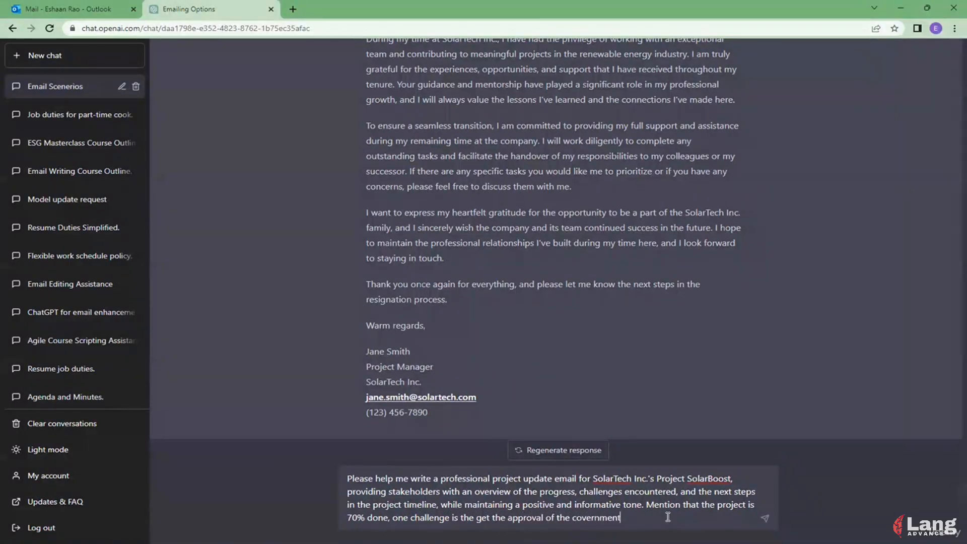
pyautogui.write(' and that the project is on tra')
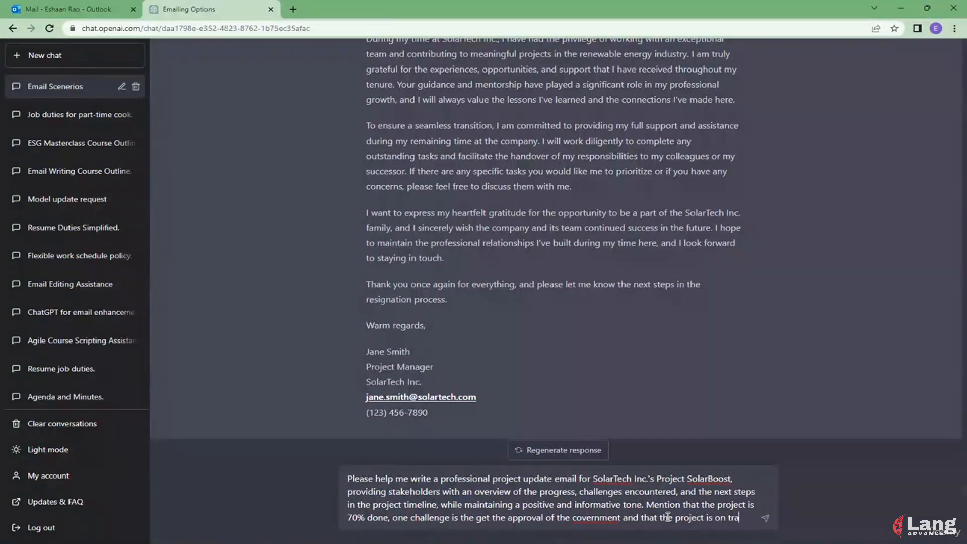
pyautogui.write('ck to be delive')
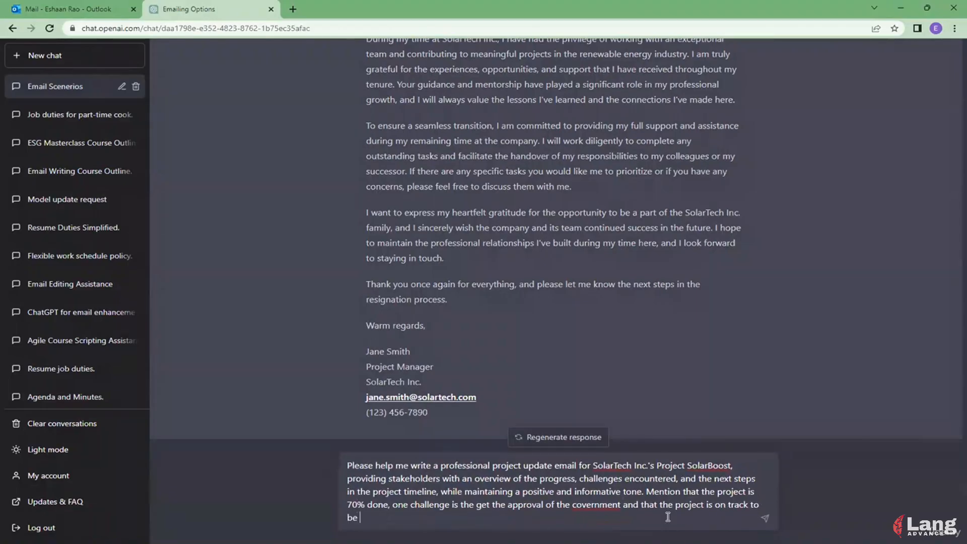
pyautogui.write('red next month asn')
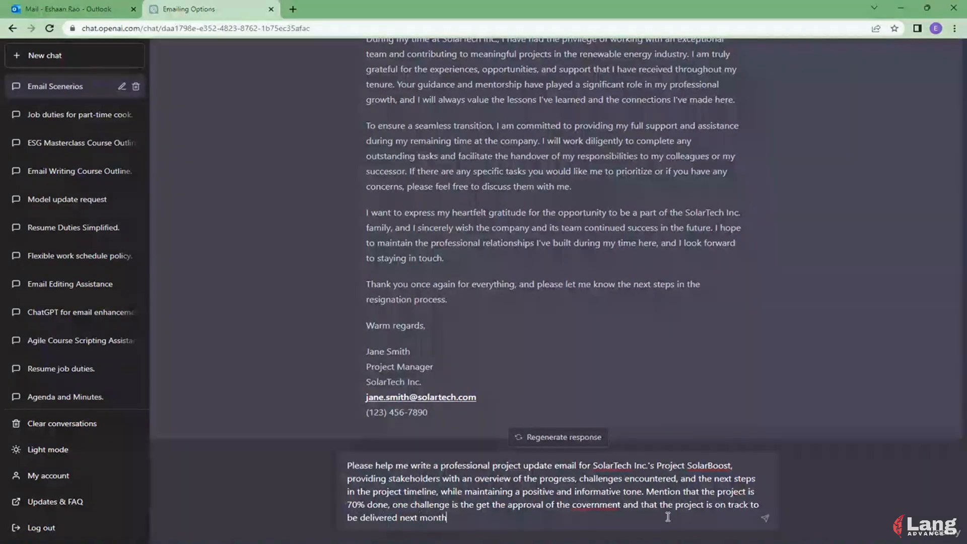
pyautogui.press('BackSpace')
pyautogui.write('for next steps I ahve')
pyautogui.press('BackSpace')
pyautogui.press('BackSpace')
pyautogui.press('BackSpace')
pyautogui.press('BackSpace')
pyautogui.write('ve a meeting ')
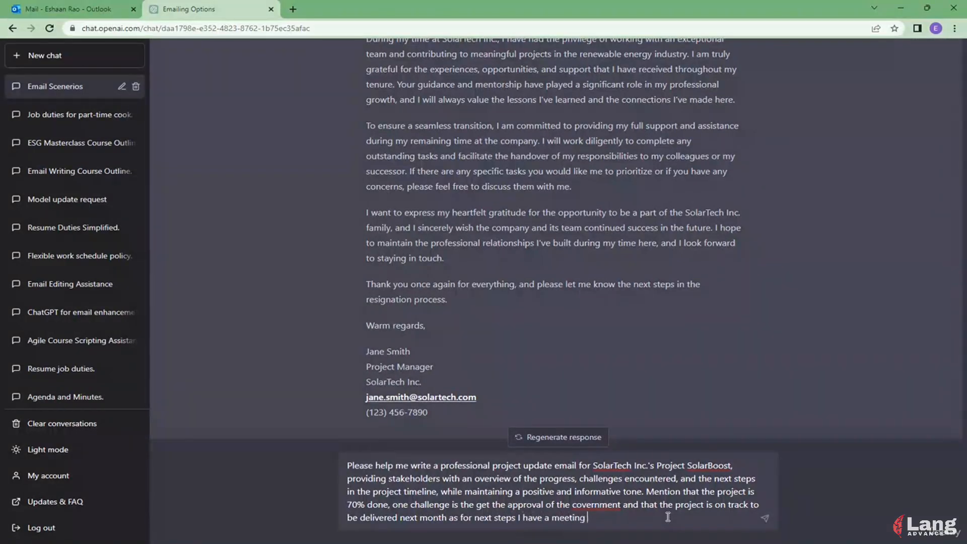
pyautogui.write('set up with a government oficial')
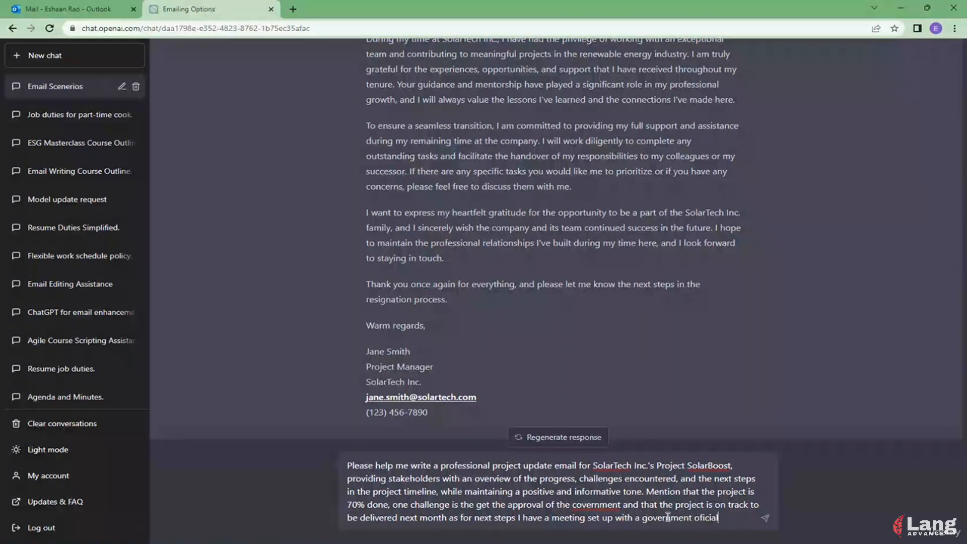
pyautogui.press('Left')
pyautogui.press('Left')
pyautogui.press('Left')
pyautogui.press('Left')
pyautogui.write('f')
pyautogui.press('End')
pyautogui.write('l.')
# Correct 'covernment' to 'government' and send the SolarBoost update prompt.
pyautogui.click(577, 504)
pyautogui.press('BackSpace')
pyautogui.write('g')
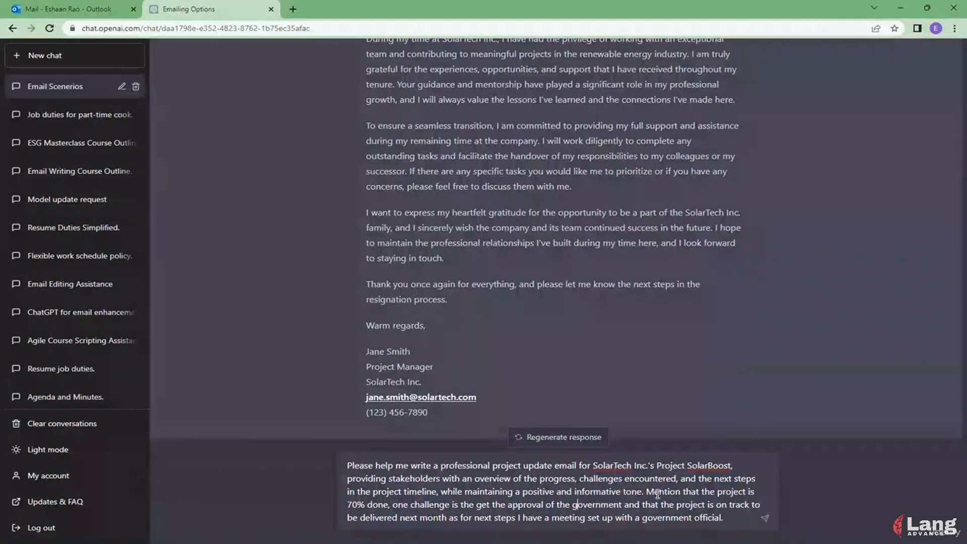
pyautogui.moveTo(648, 491); pyautogui.dragTo(730, 516)
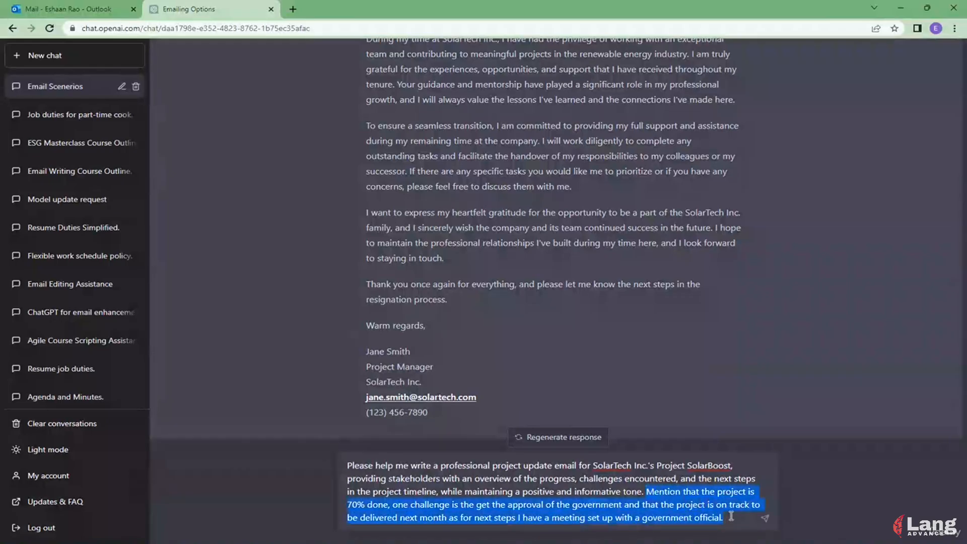
pyautogui.click(731, 516)
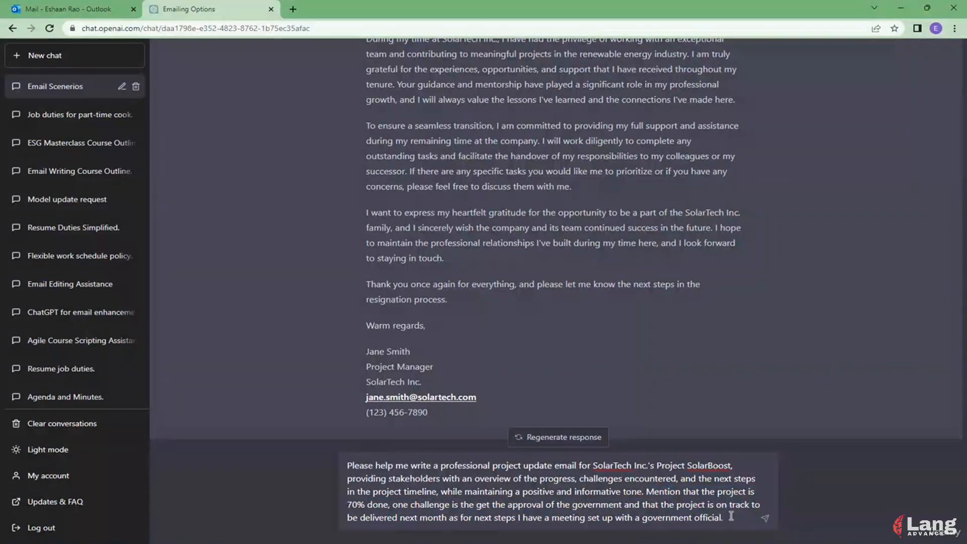
pyautogui.press('Return')
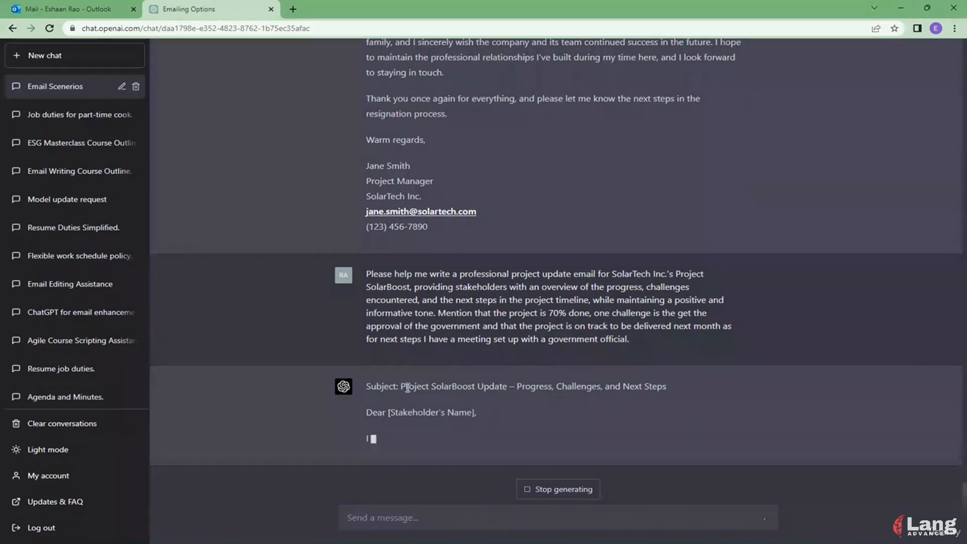
# Copy the reply's suggested subject line about progress, challenges and next steps.
pyautogui.moveTo(406, 360); pyautogui.dragTo(678, 346)
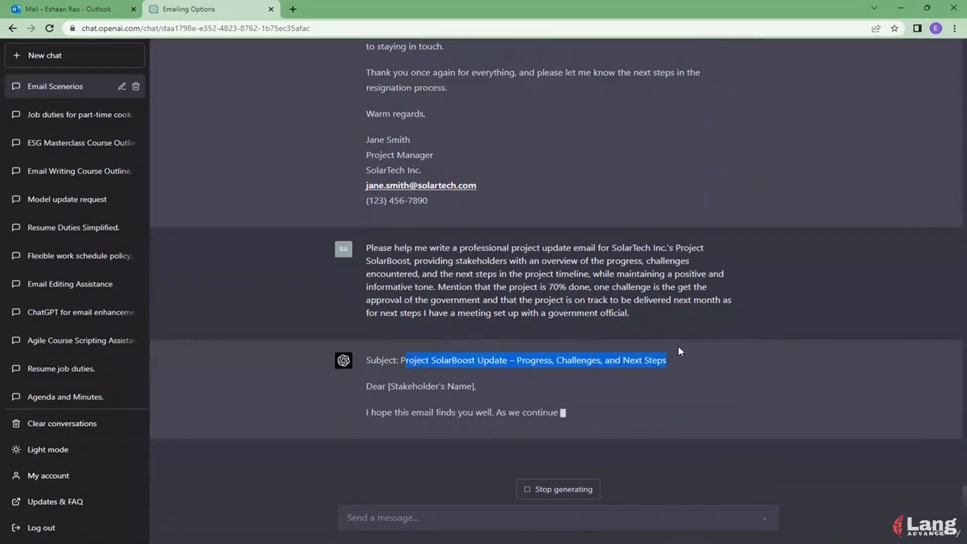
pyautogui.hotkey('ctrl', 'c')
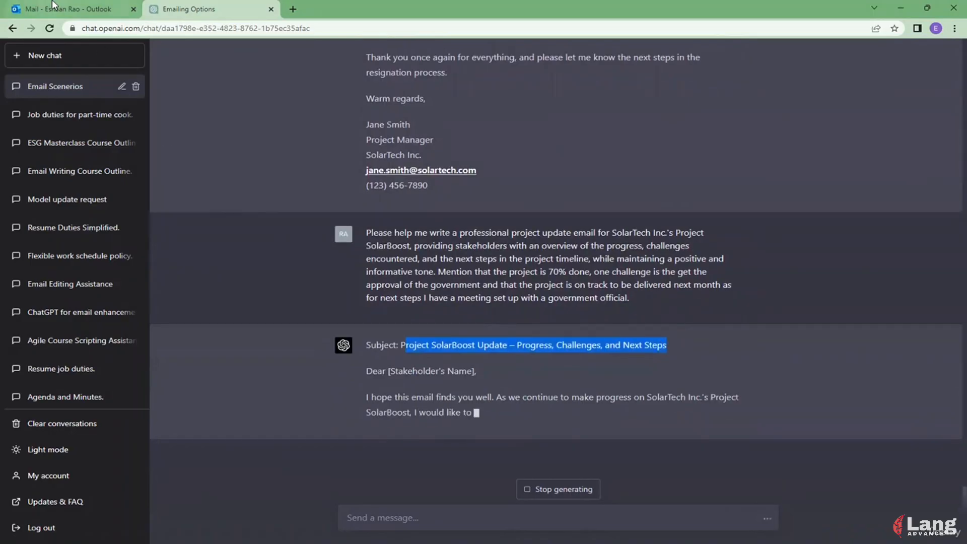
# Replace the draft subject with 'Project SolarBoost Update – Progress, Challenges, and Next Steps'.
pyautogui.click(68, 9)
pyautogui.tripleClick(382, 198)
pyautogui.hotkey('ctrl', 'v')
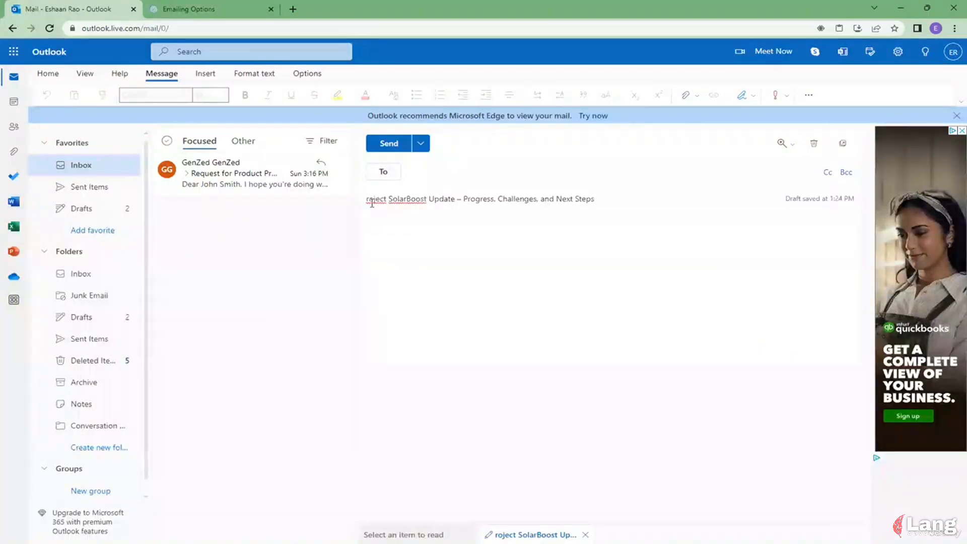
pyautogui.click(367, 199)
pyautogui.write('P')
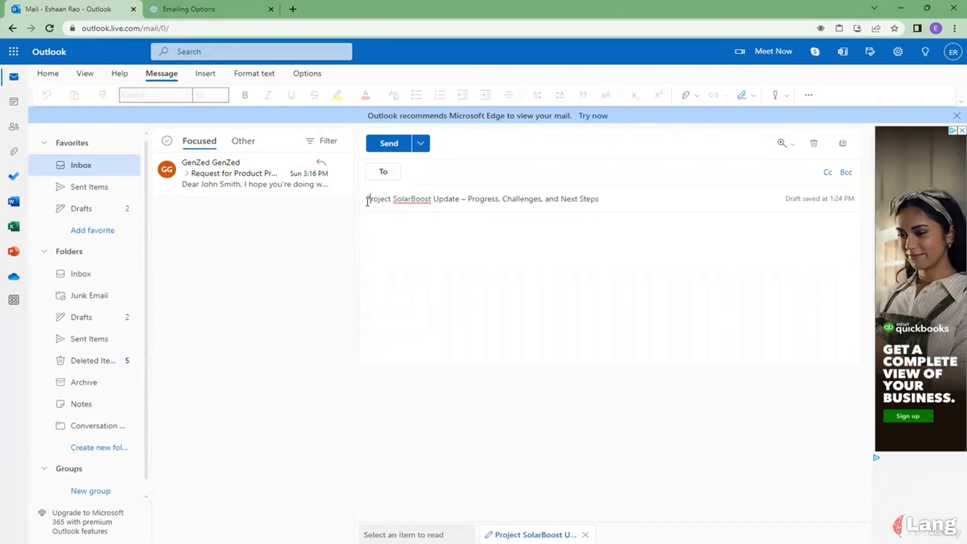
pyautogui.click(208, 10)
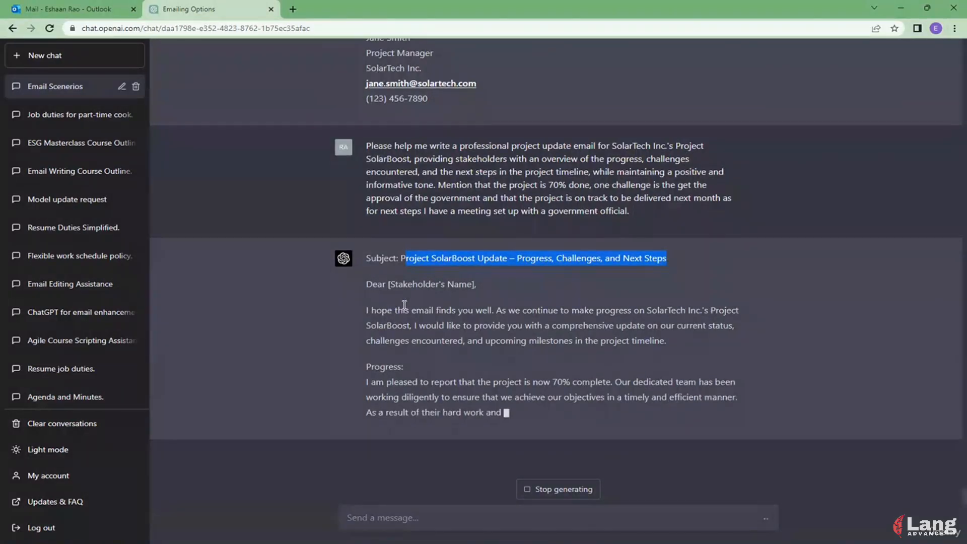
# Review the finished SolarBoost reply and select its email text from the subject line down.
pyautogui.moveTo(381, 310); pyautogui.dragTo(659, 255)
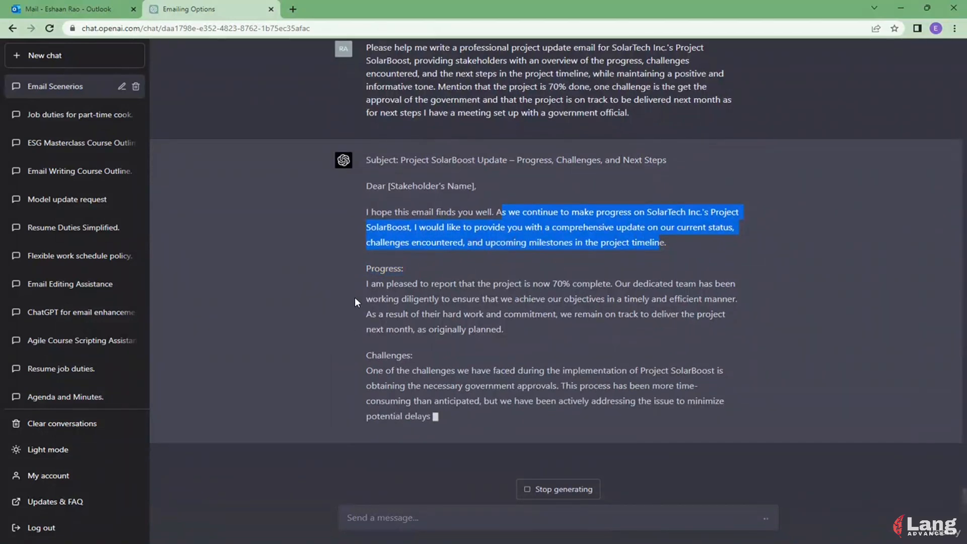
pyautogui.click(368, 239)
pyautogui.moveTo(369, 239); pyautogui.dragTo(617, 227)
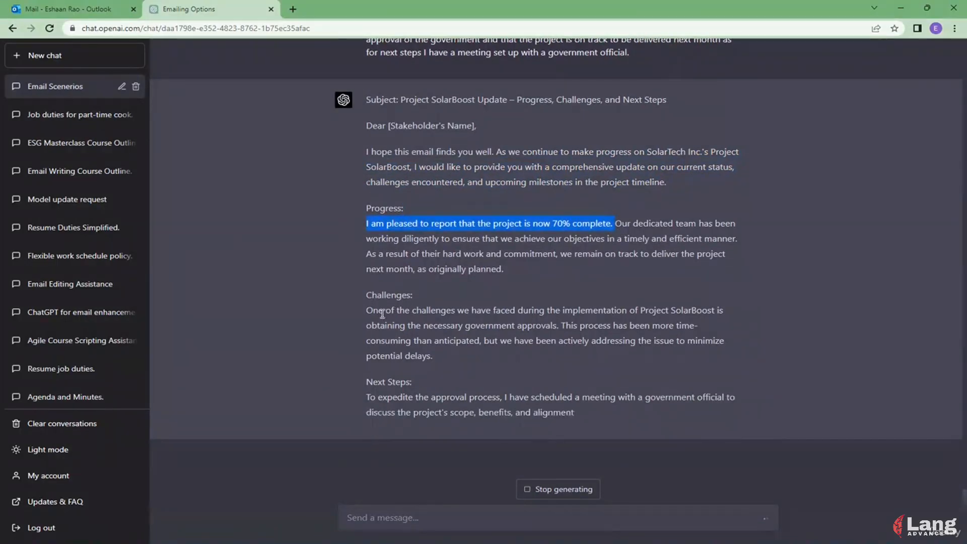
pyautogui.moveTo(366, 310); pyautogui.dragTo(567, 284)
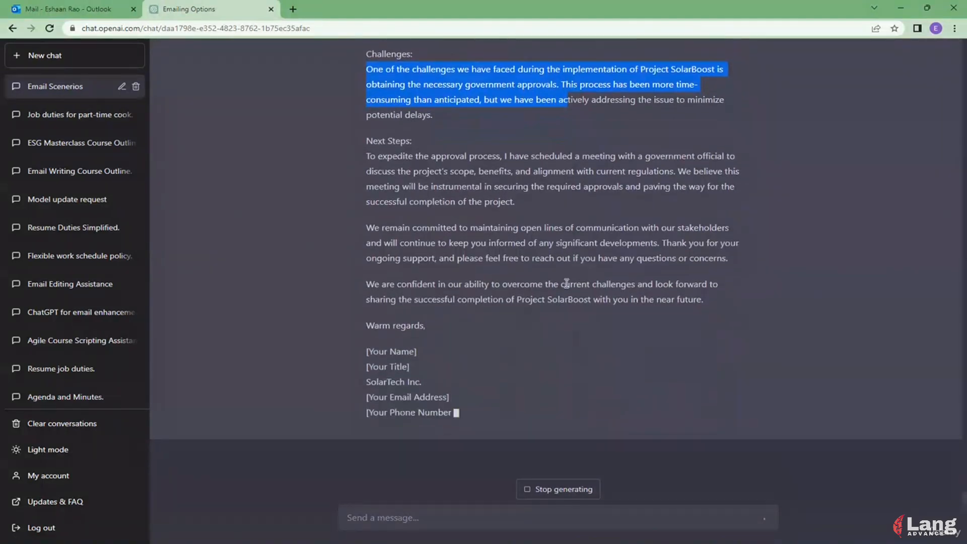
pyautogui.scroll(5, 545, 292)
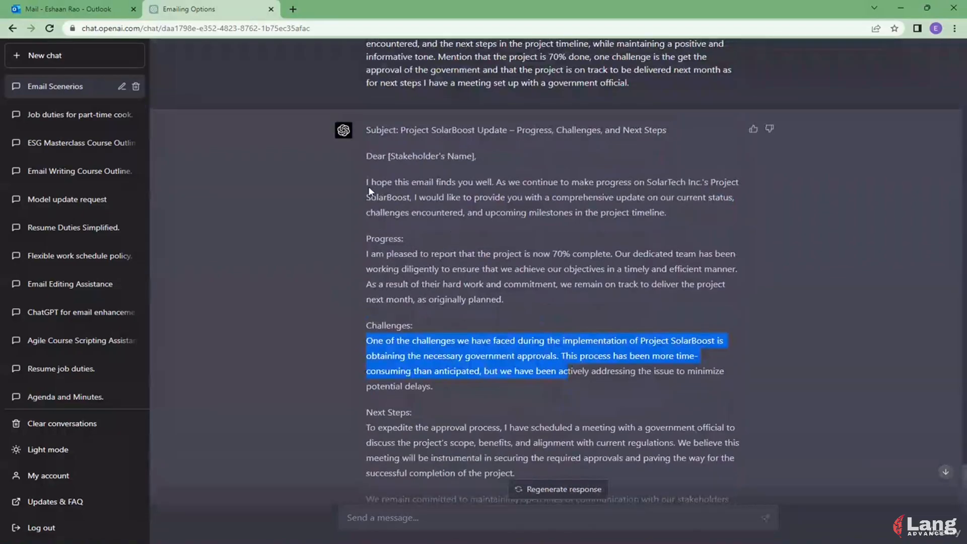
pyautogui.moveTo(358, 186); pyautogui.dragTo(401, 237)
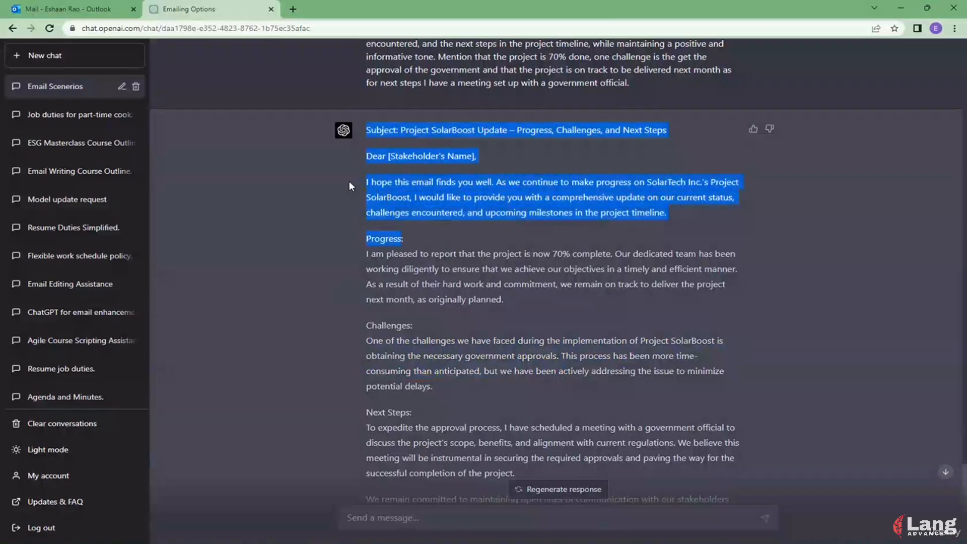
pyautogui.moveTo(349, 186); pyautogui.dragTo(440, 348)
pyautogui.scroll(-3, 424, 325)
pyautogui.scroll(-4, 435, 339)
pyautogui.scroll(2, 435, 340)
pyautogui.scroll(3, 438, 341)
# Type a follow-up asking ChatGPT to rewrite the email concisely with headings and bullet points.
pyautogui.click(437, 515)
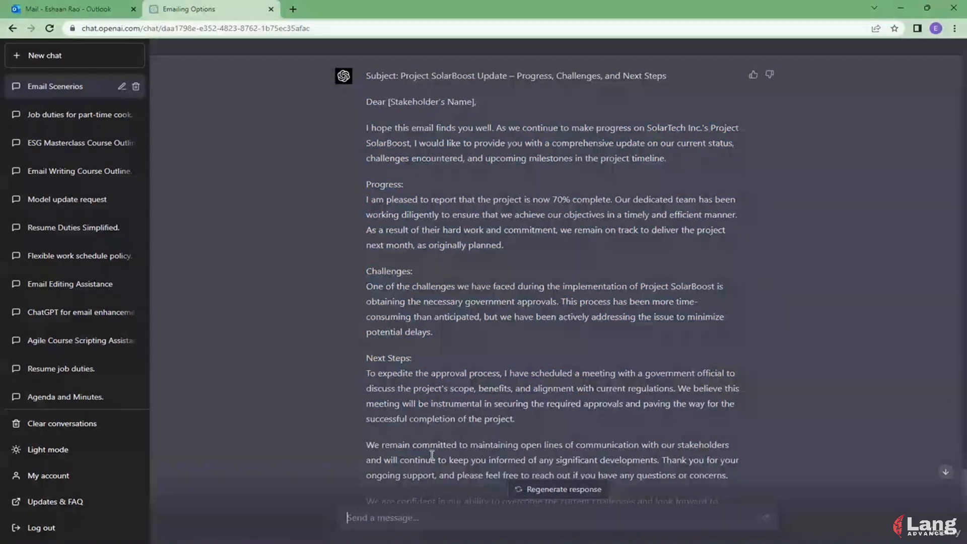
pyautogui.write('write hte ')
pyautogui.write(' more com')
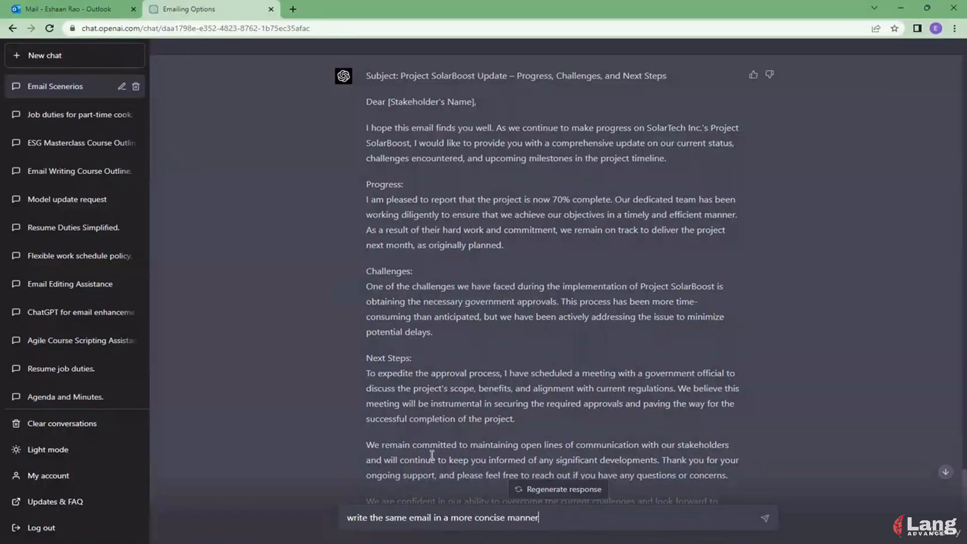
pyautogui.write('cise manner, use ha')
pyautogui.press('BackSpace')
pyautogui.write('eadings and bullet points to make it m')
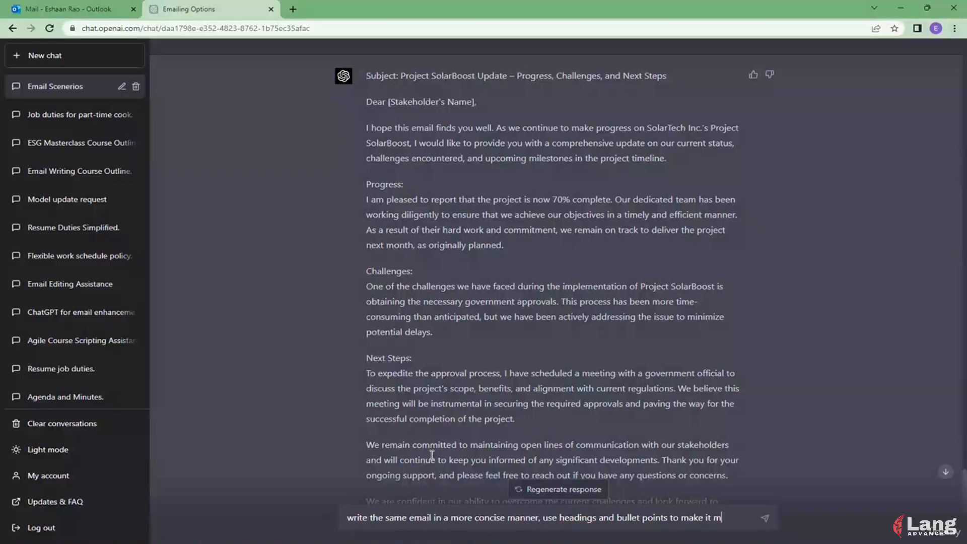
pyautogui.write('o')
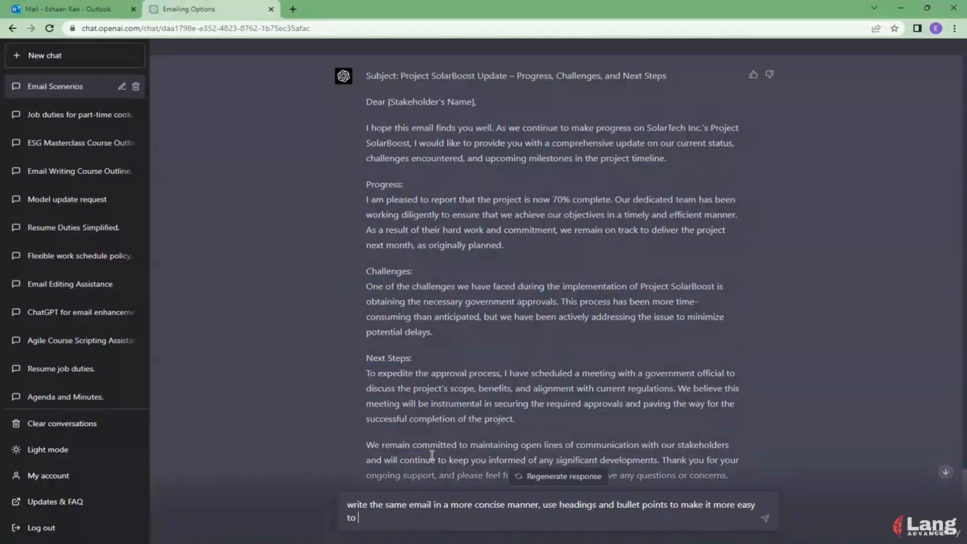
pyautogui.write('r eadread')
pyautogui.moveTo(451, 505); pyautogui.dragTo(532, 505)
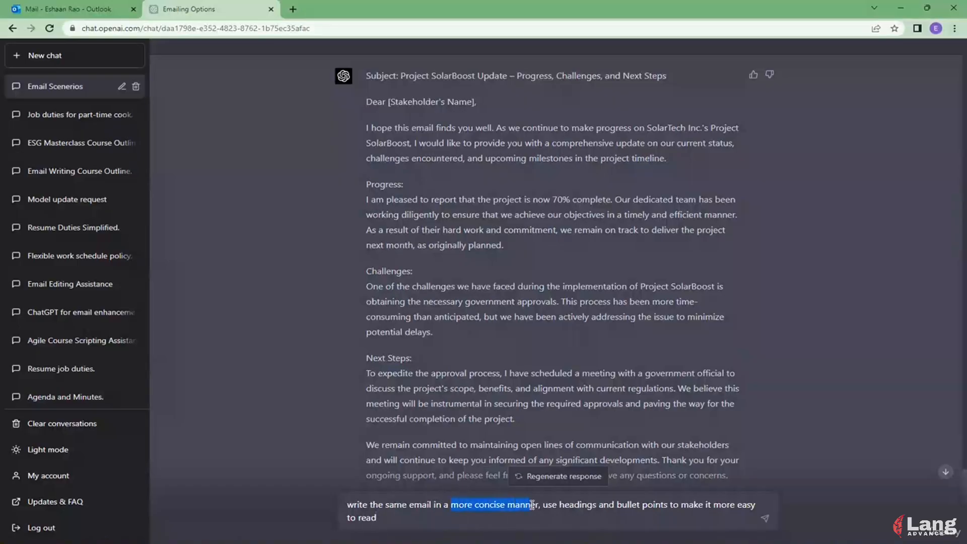
pyautogui.scroll(-2, 508, 356)
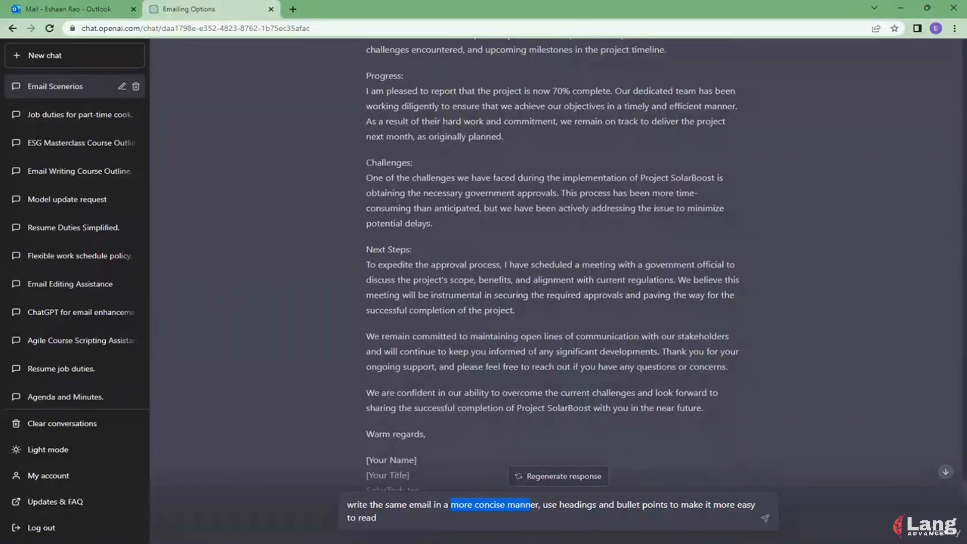
pyautogui.click(656, 508)
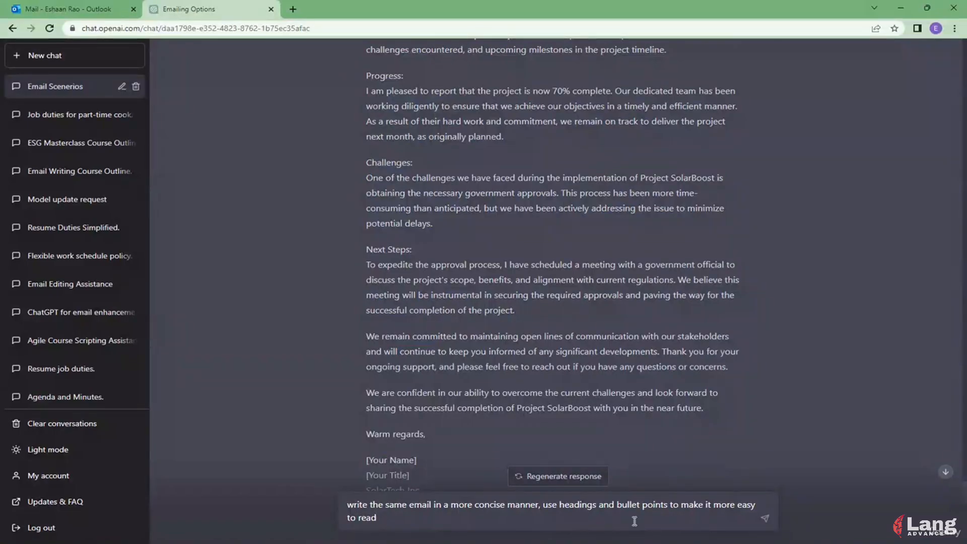
# Send the concise rewrite request and wait for ChatGPT's new reply.
pyautogui.press('Return')
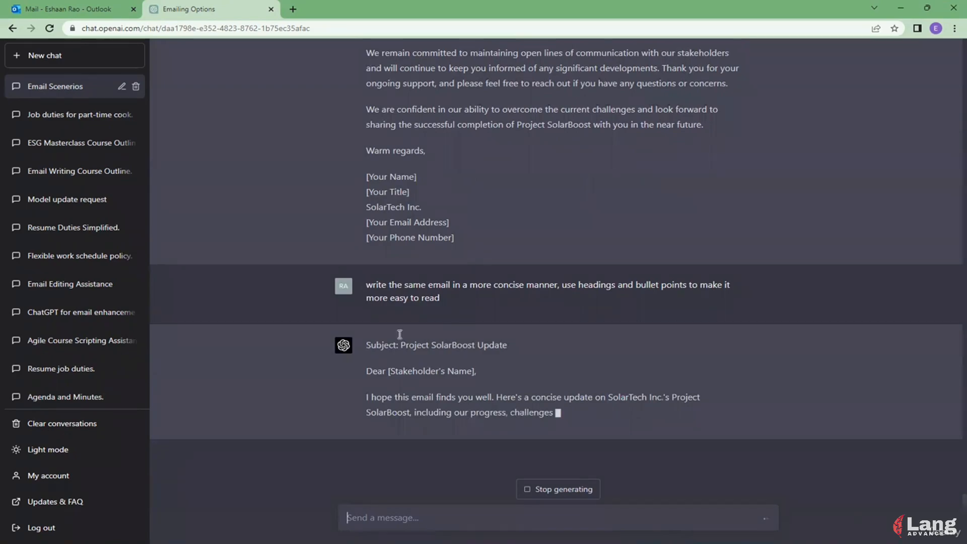
pyautogui.click(89, 11)
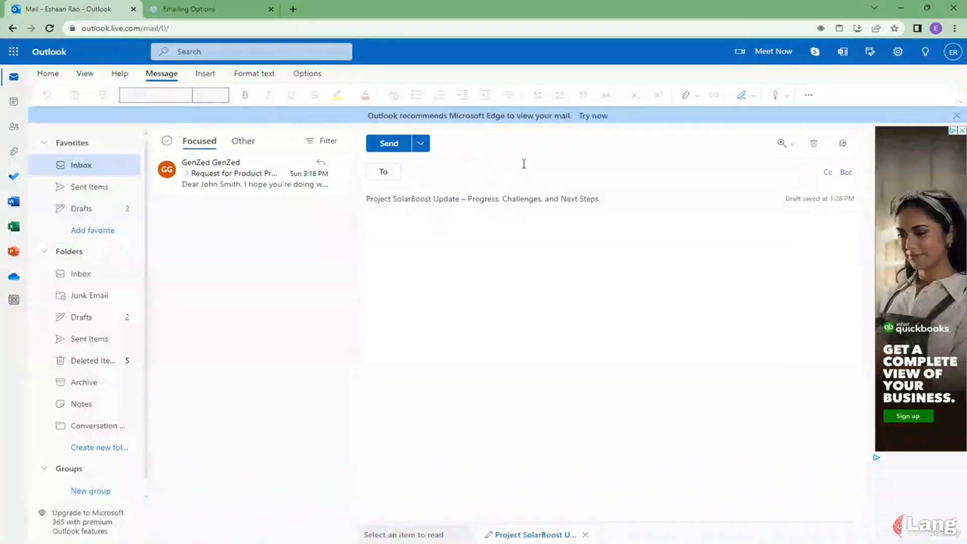
pyautogui.click(221, 10)
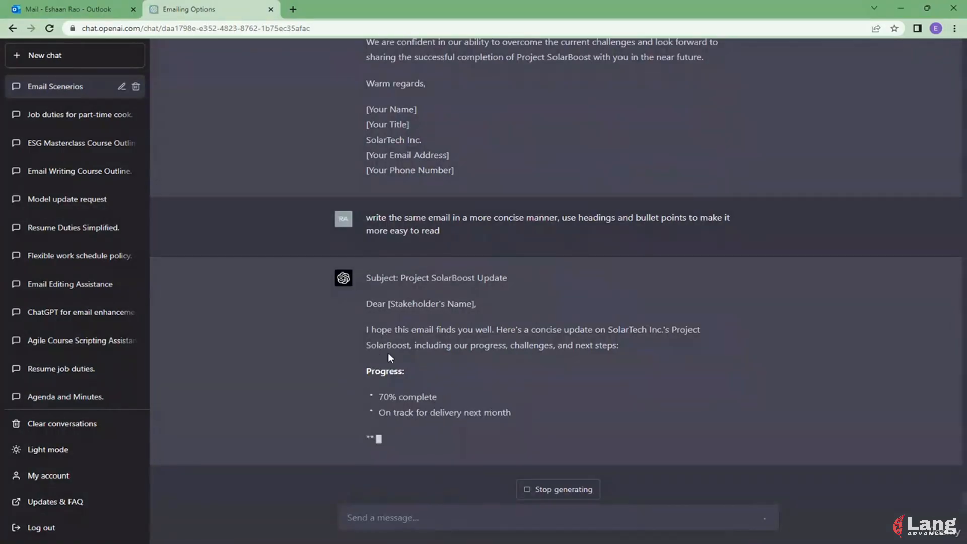
pyautogui.moveTo(362, 347); pyautogui.dragTo(515, 310)
pyautogui.click(407, 355)
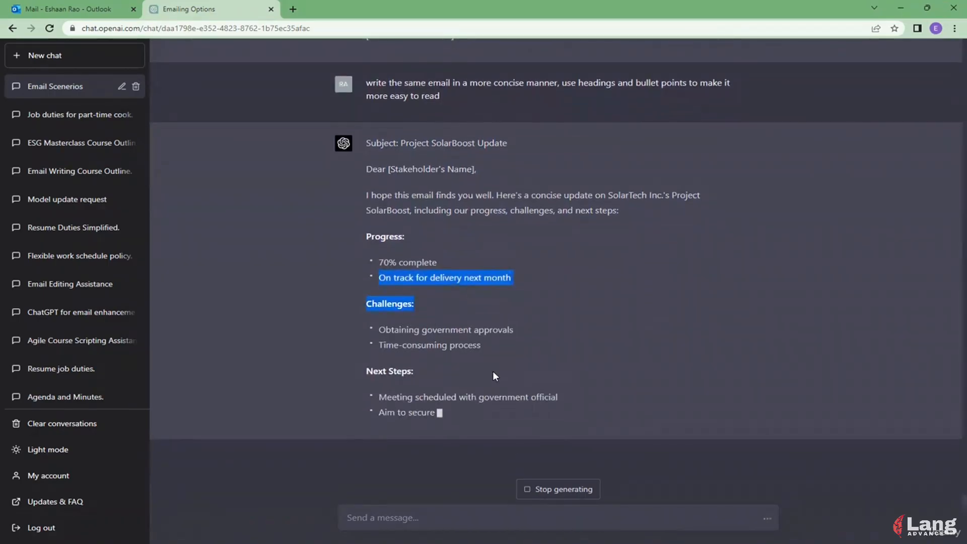
# Select the concise reply's body from 'I hope this email' down to 'Warm regards'.
pyautogui.scroll(6, 498, 370)
pyautogui.scroll(7, 498, 371)
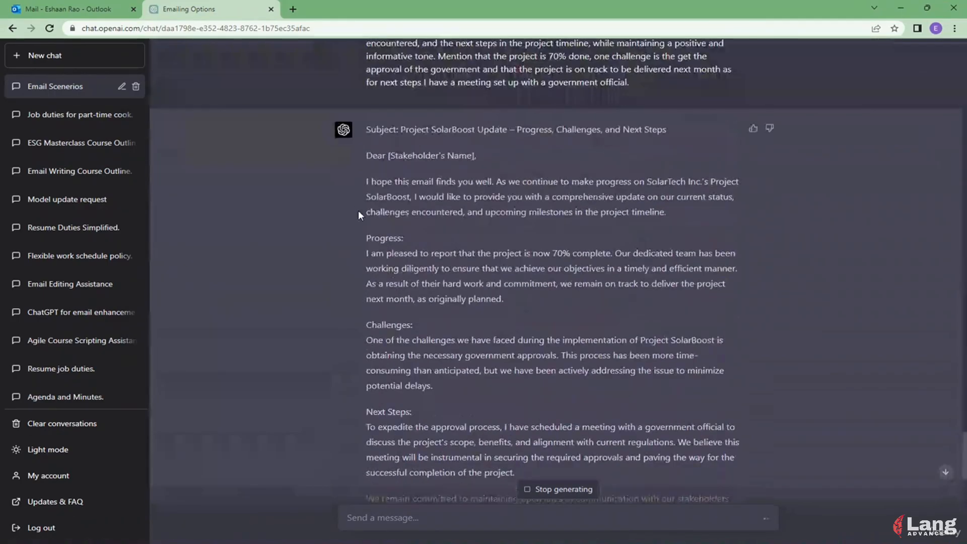
pyautogui.moveTo(366, 177); pyautogui.dragTo(481, 321)
pyautogui.scroll(-3, 453, 308)
pyautogui.scroll(-3, 482, 331)
pyautogui.scroll(-4, 481, 319)
pyautogui.scroll(-6, 481, 319)
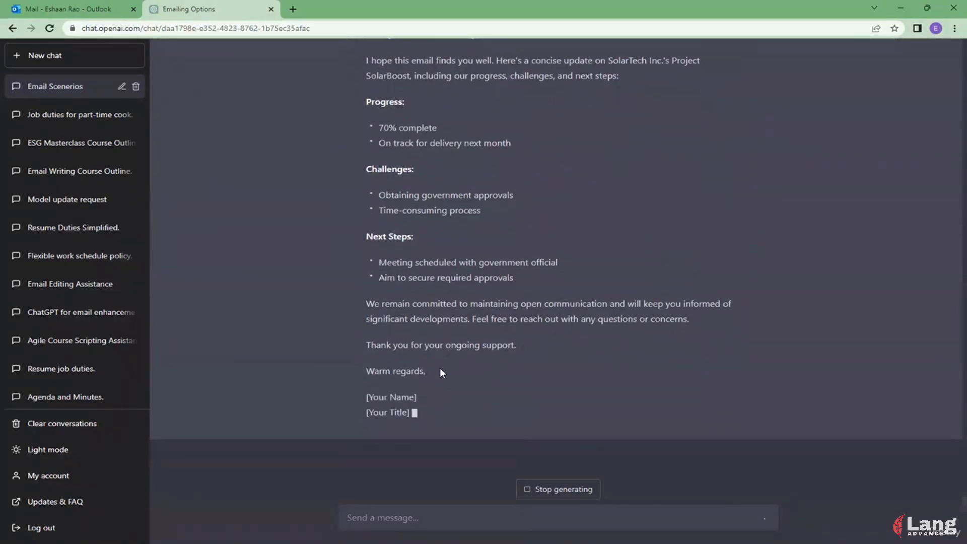
pyautogui.moveTo(440, 367); pyautogui.dragTo(369, 265)
pyautogui.hotkey('ctrl', 'c')
pyautogui.scroll(4, 394, 346)
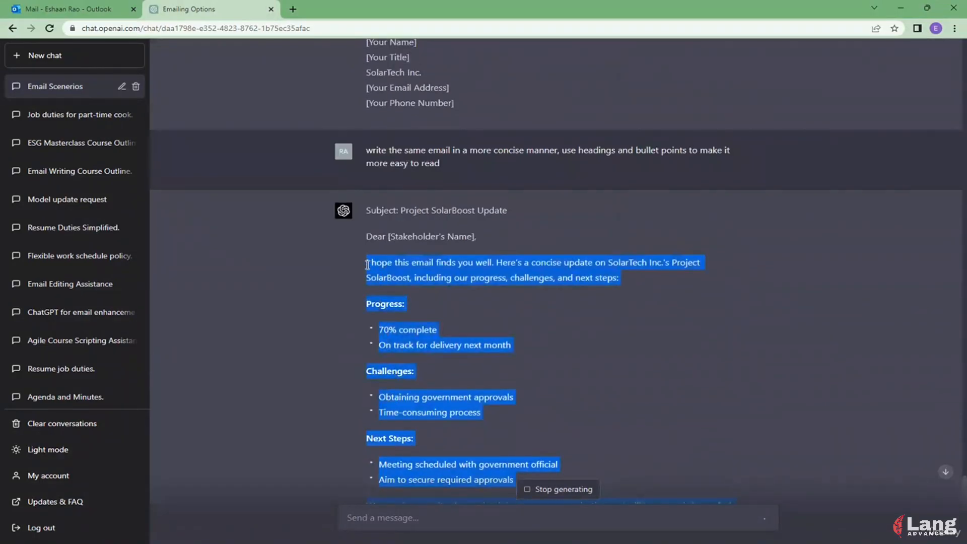
# Try pasting the copied text into the Outlook draft body, then undo both attempts.
pyautogui.click(53, 9)
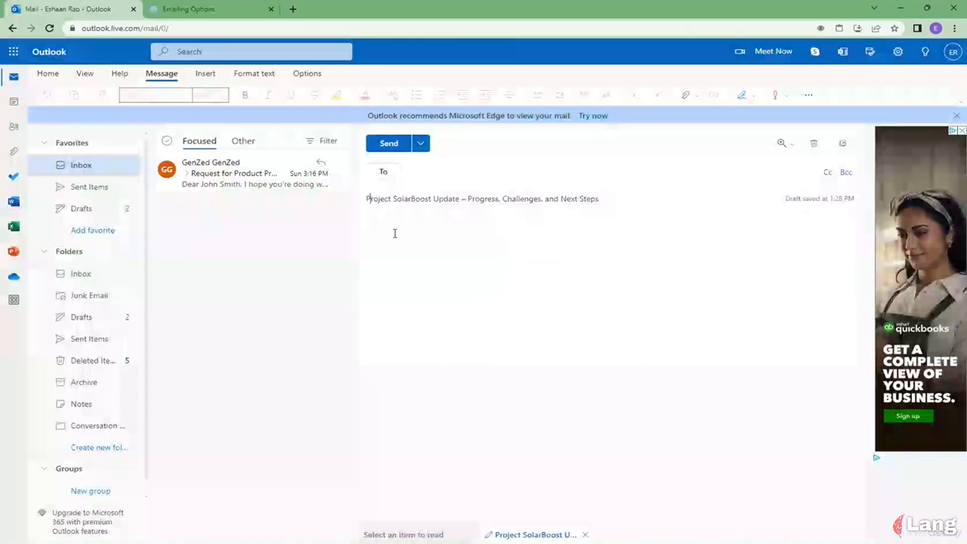
pyautogui.click(416, 260)
pyautogui.hotkey('ctrl', 'v')
pyautogui.hotkey('ctrl', 'z')
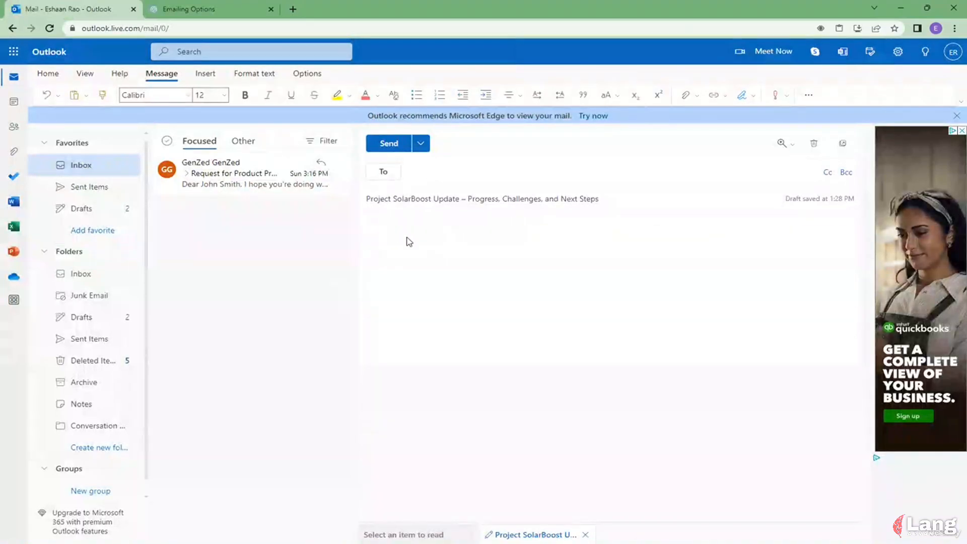
pyautogui.rightClick(409, 242)
pyautogui.click(423, 307)
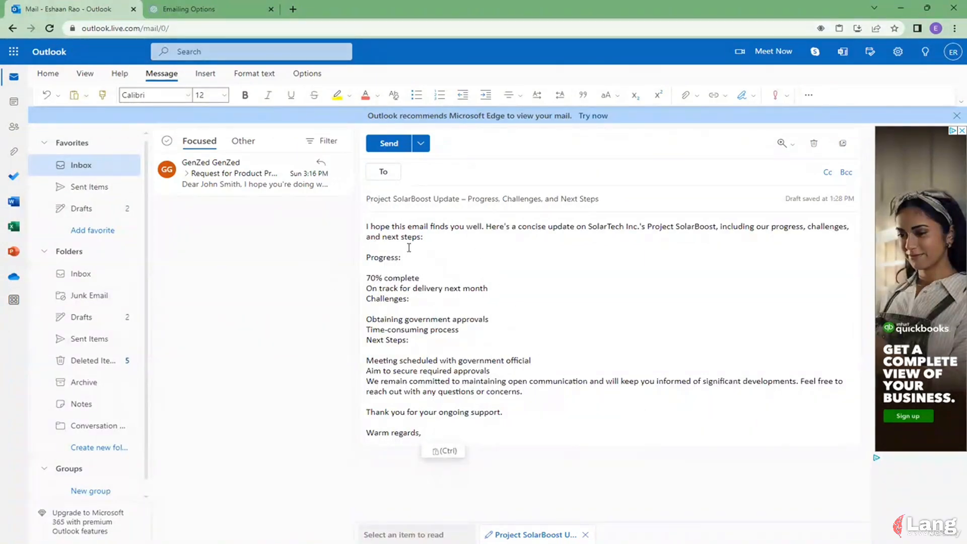
pyautogui.hotkey('ctrl', 'z')
# Reselect the concise email text in ChatGPT's reply.
pyautogui.click(187, 10)
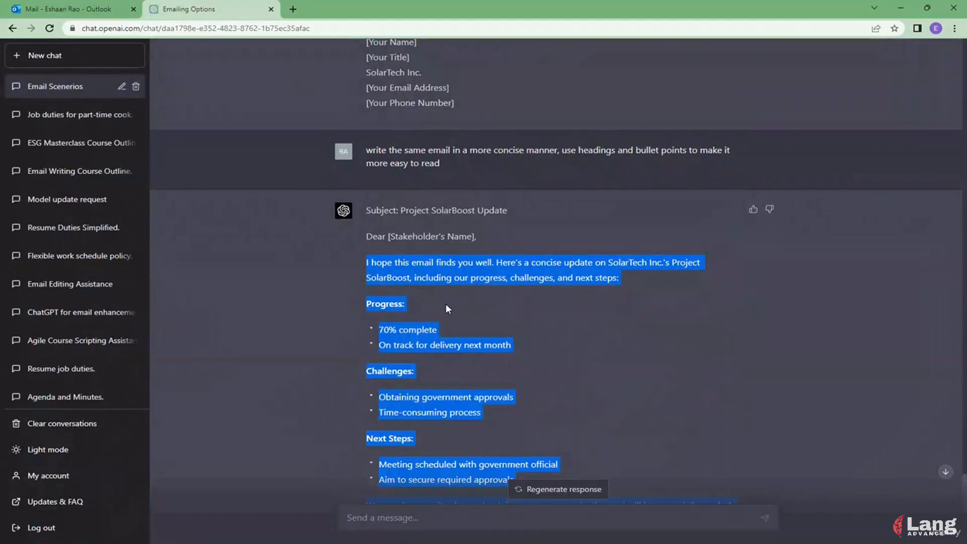
pyautogui.scroll(-4, 527, 351)
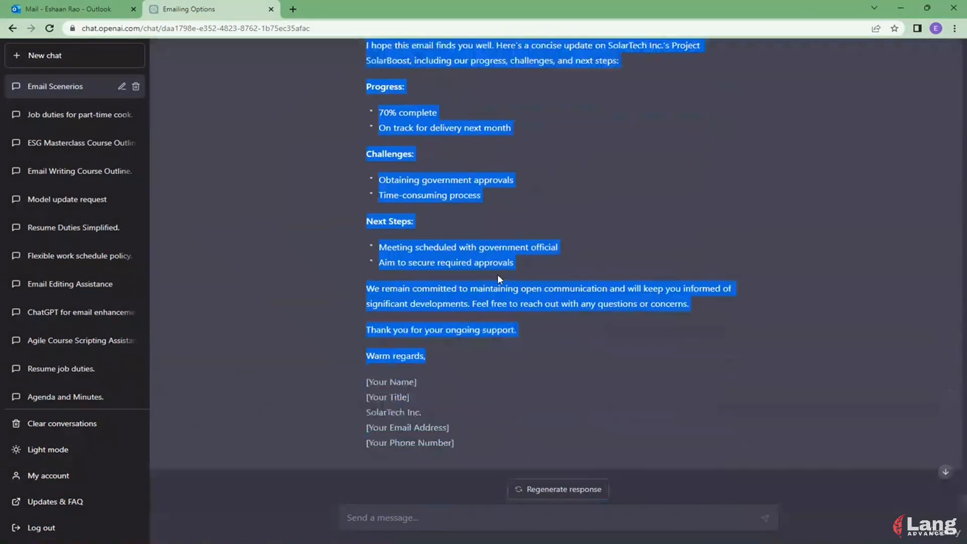
pyautogui.scroll(10, 503, 316)
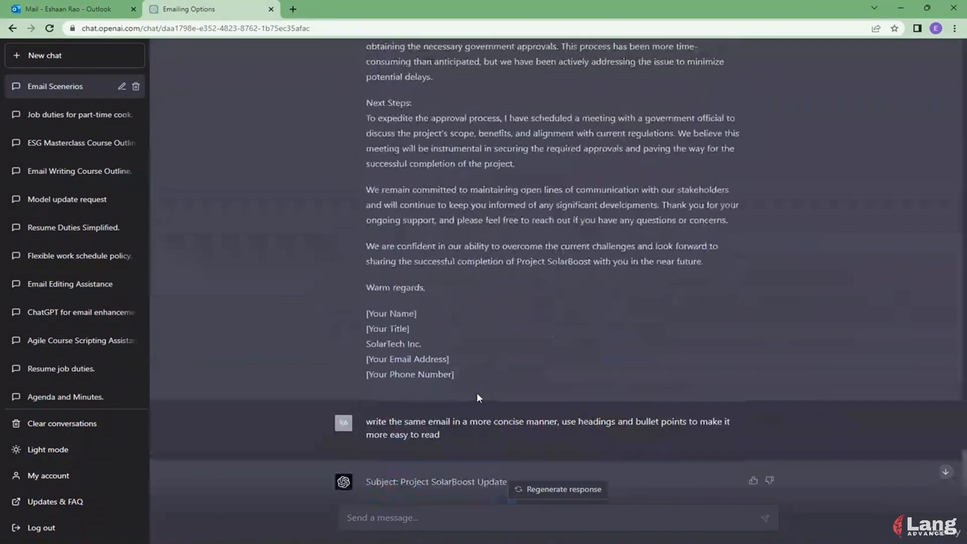
pyautogui.scroll(2, 453, 373)
pyautogui.moveTo(431, 394); pyautogui.dragTo(412, 315)
pyautogui.scroll(3, 416, 337)
pyautogui.scroll(1, 391, 251)
pyautogui.moveTo(391, 250); pyautogui.dragTo(365, 199)
pyautogui.hotkey('ctrl', 'c')
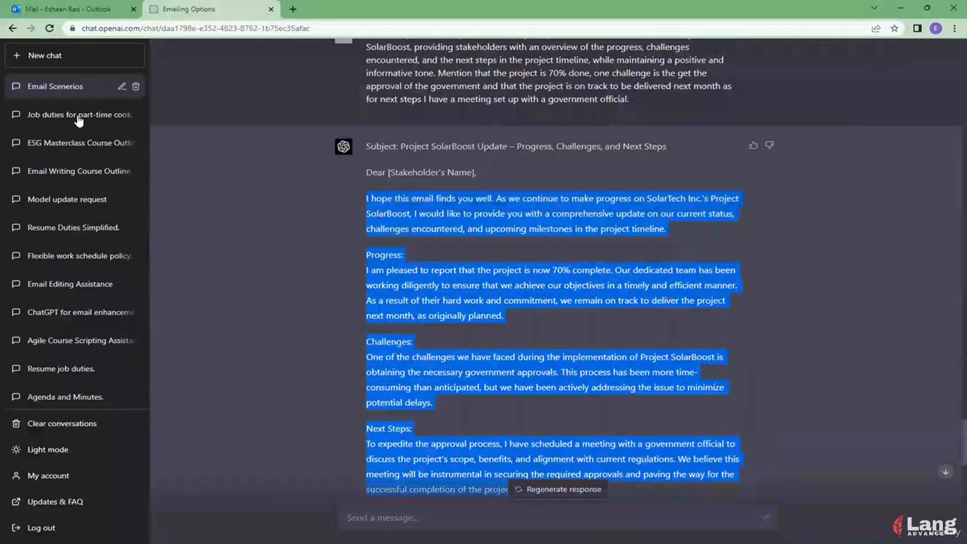
# Paste the email into the SolarBoost draft as plain text and sign it with the sender's name.
pyautogui.click(70, 8)
pyautogui.rightClick(375, 234)
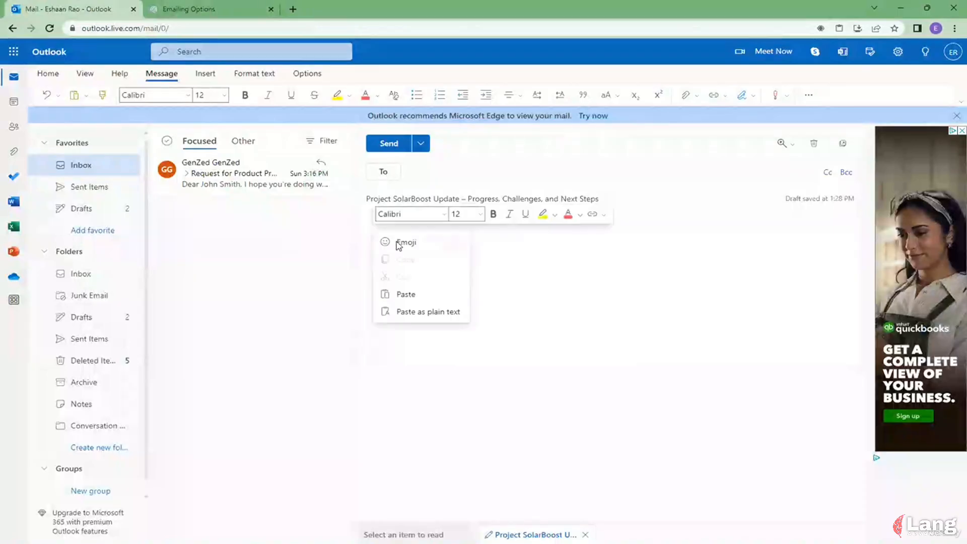
pyautogui.click(420, 311)
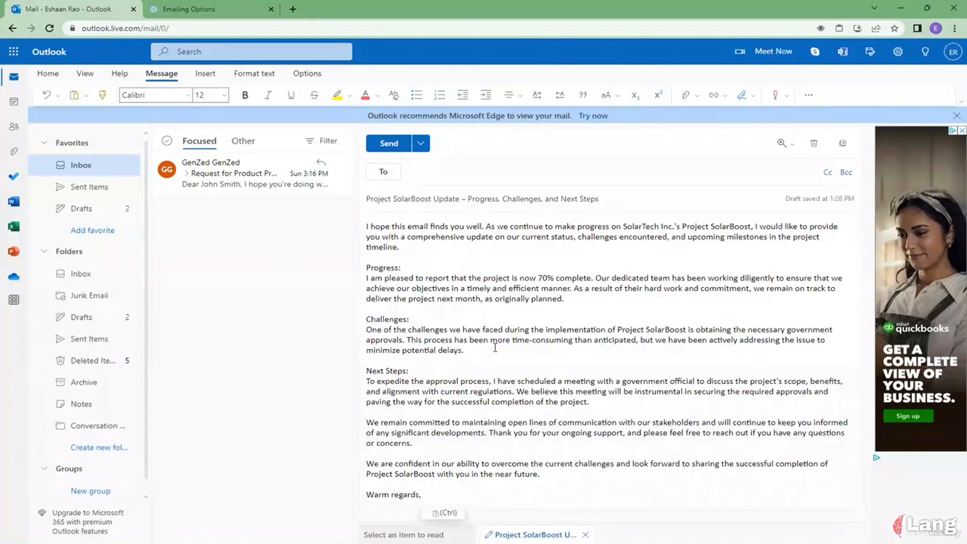
pyautogui.press('Return')
pyautogui.write('John')
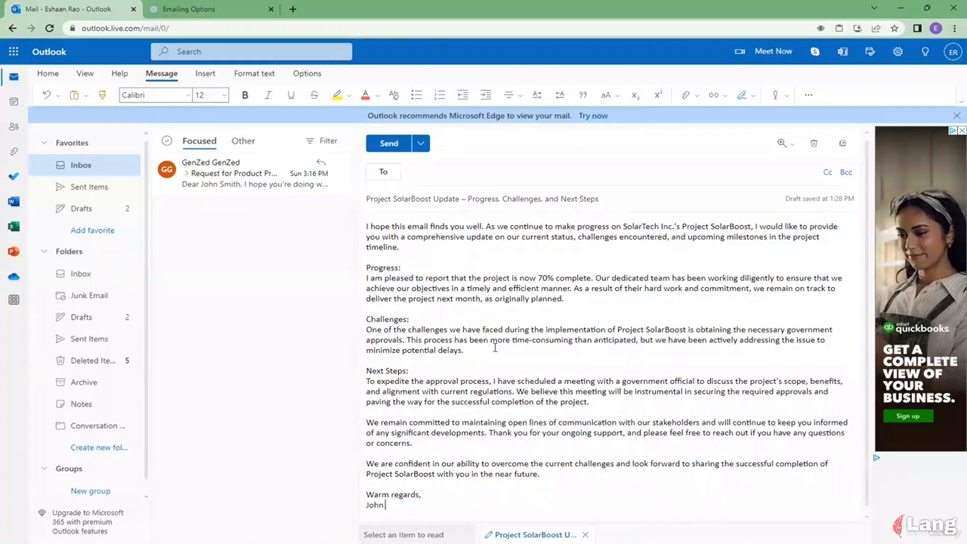
pyautogui.write(' Smith')
# Copy ChatGPT's greeting, paste it above the body as plain text, and change it to 'Dear Team,'.
pyautogui.click(189, 9)
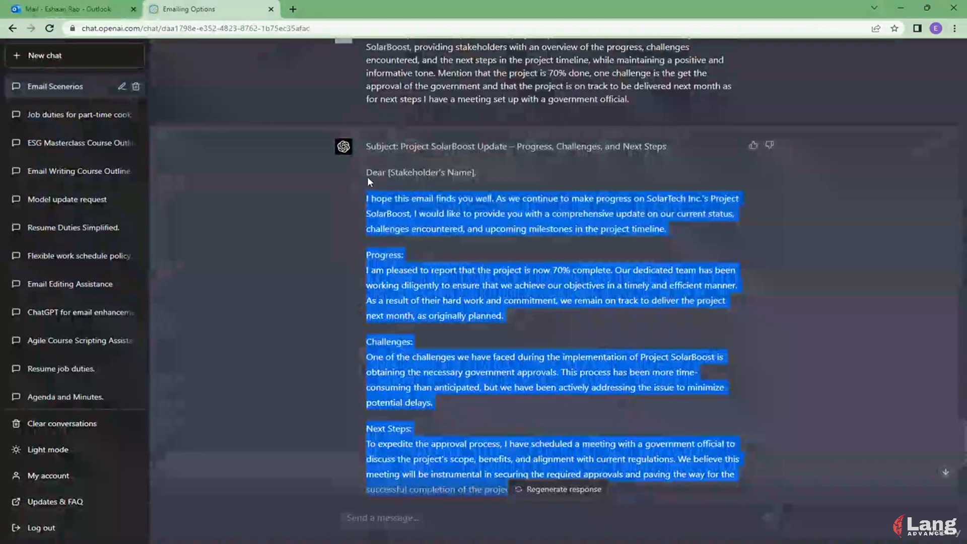
pyautogui.moveTo(367, 176); pyautogui.dragTo(476, 172)
pyautogui.hotkey('ctrl', 'c')
pyautogui.click(76, 9)
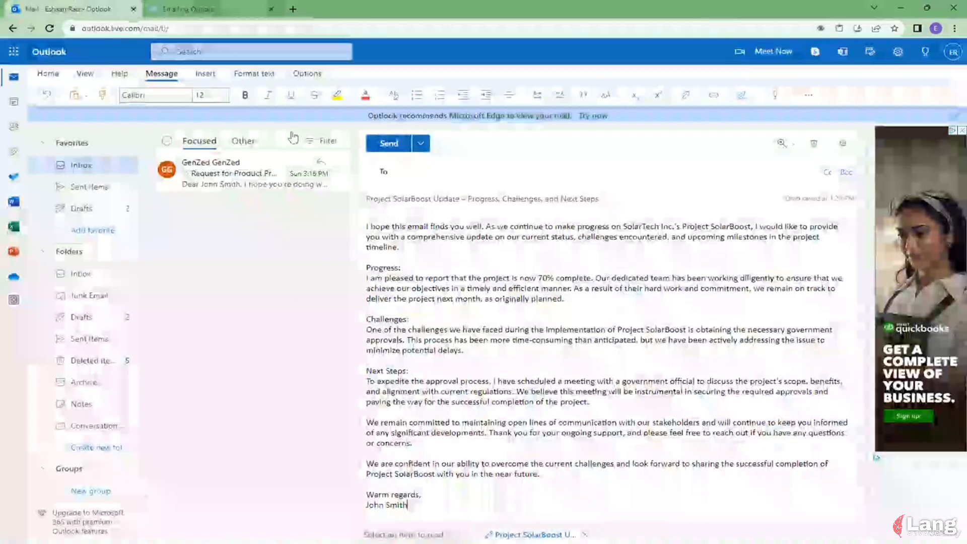
pyautogui.click(367, 228)
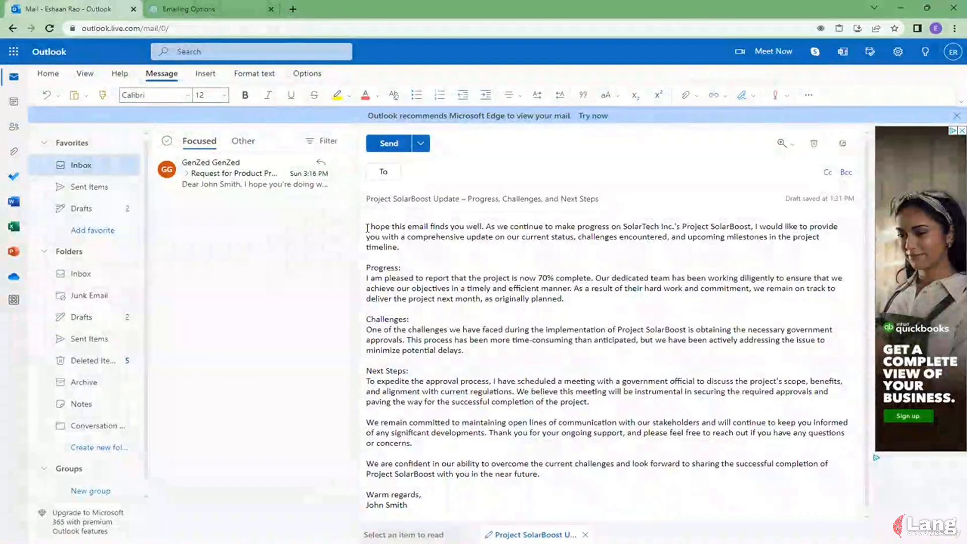
pyautogui.press('Return')
pyautogui.press('Return')
pyautogui.hotkey('ctrl', 'v')
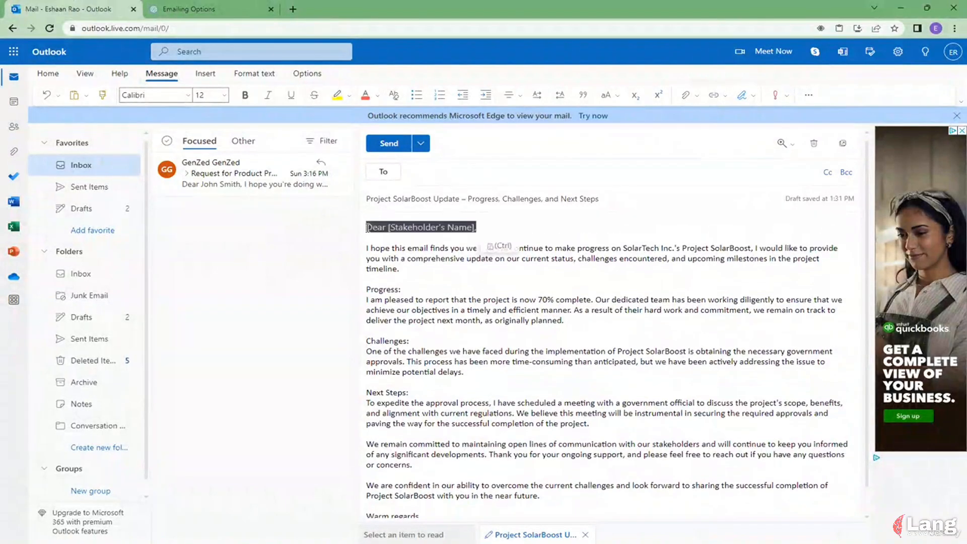
pyautogui.hotkey('ctrl', 'z')
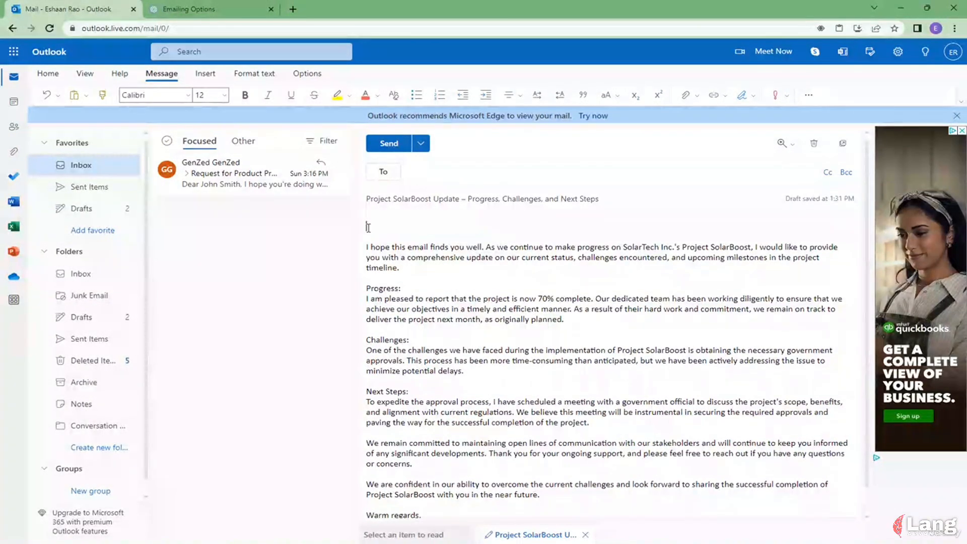
pyautogui.rightClick(371, 232)
pyautogui.click(421, 308)
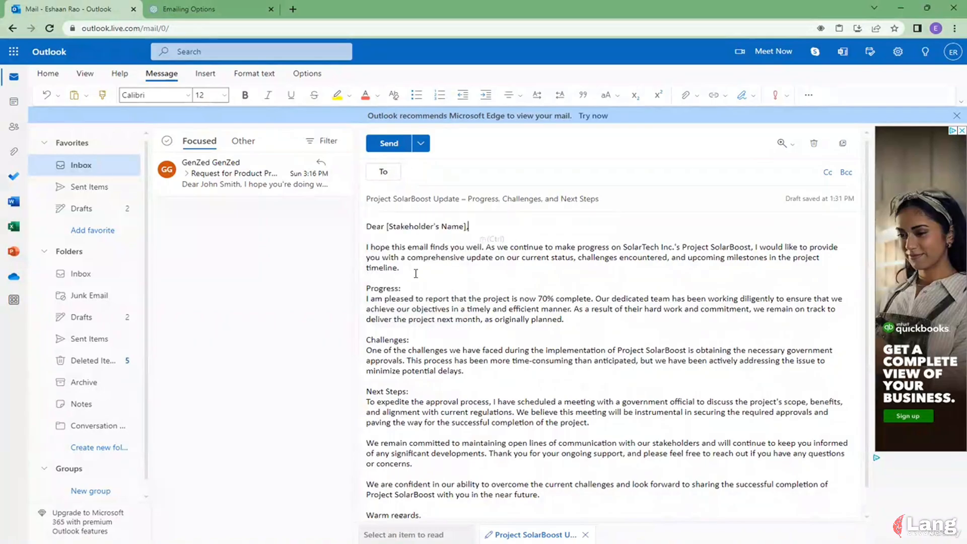
pyautogui.keyDown('shift'); pyautogui.click(387, 229); pyautogui.keyUp('shift')
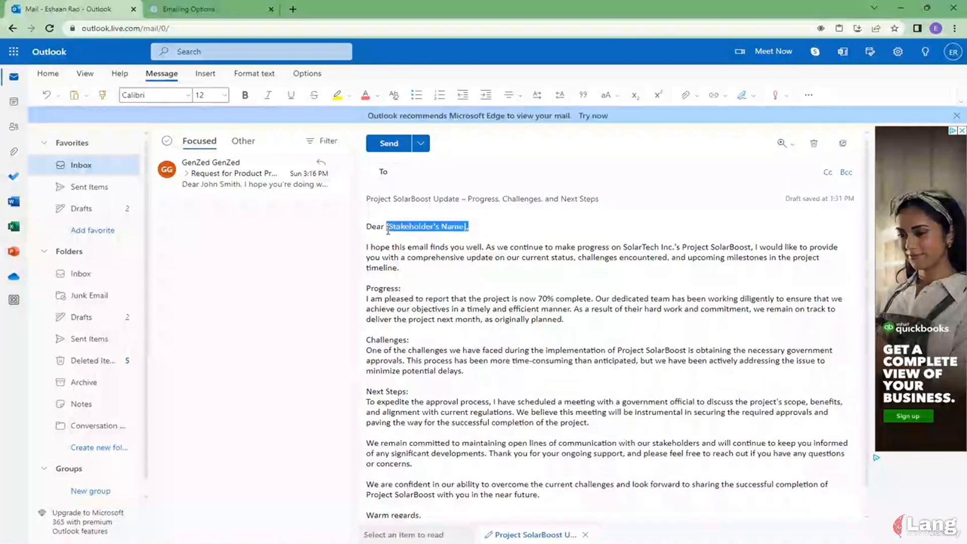
pyautogui.write('Team,')
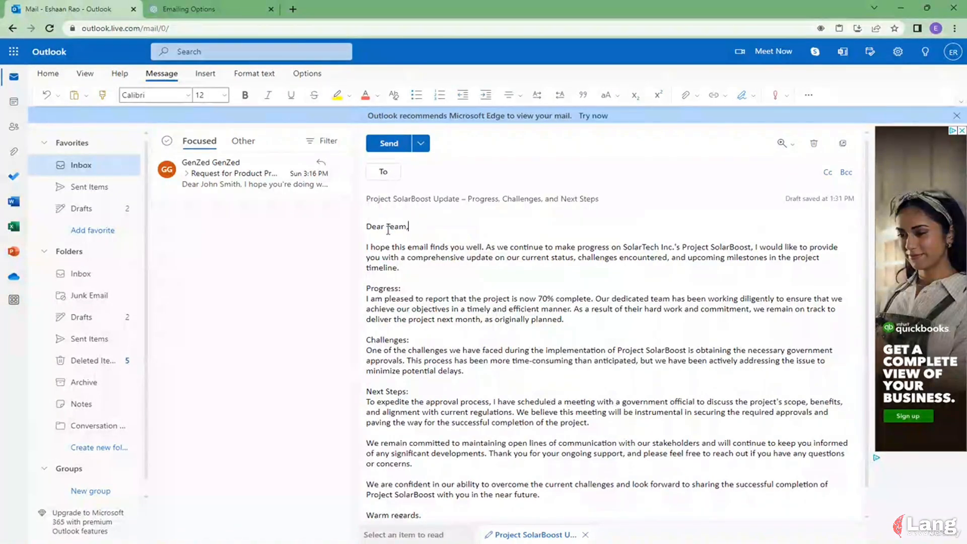
pyautogui.scroll(-1, 507, 348)
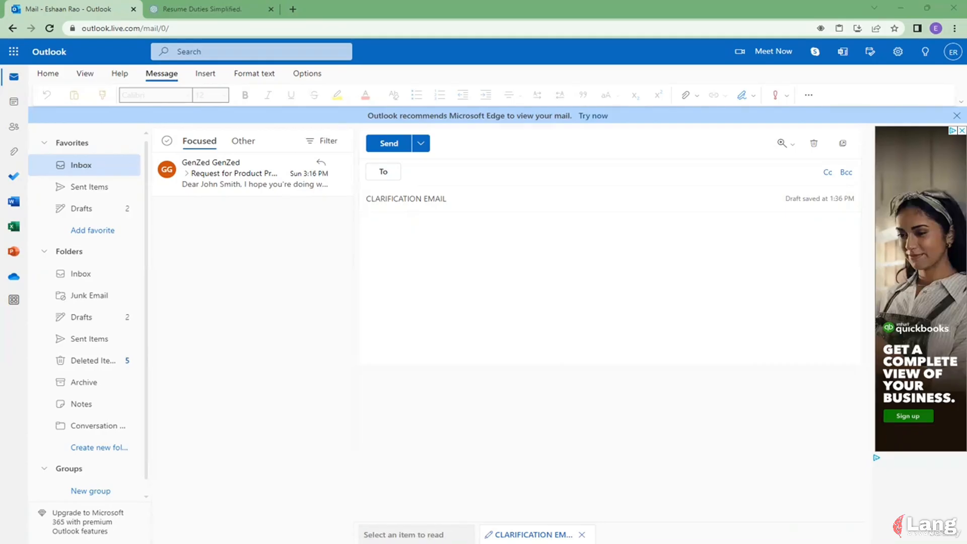
# Close the 'Outlook recommends Microsoft Edge' banner above the CLARIFICATION EMAIL draft.
pyautogui.click(956, 115)
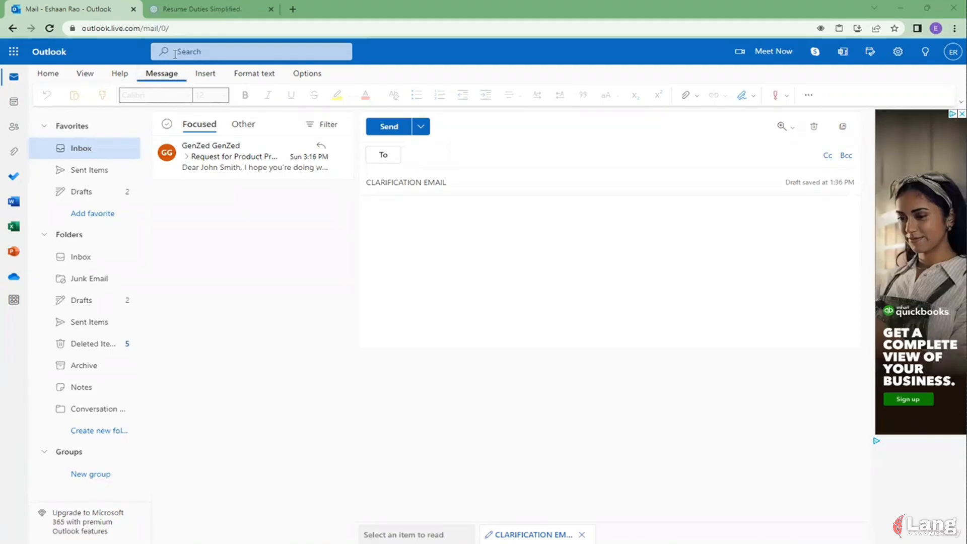
# Paste the clarification-email prompt into the Resume Duties Simplified chat.
pyautogui.click(220, 6)
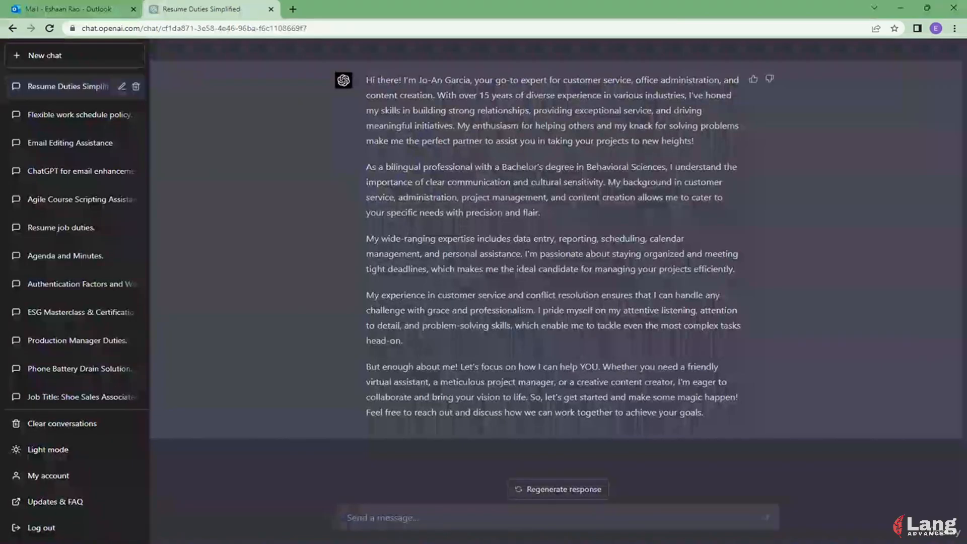
pyautogui.write('Please help me write a professional clarification email to my supervisor at SolarTech Inc., requesting more information about the target audience and marketing channels for the upcoming marketing campaign while maintaining a respectful and collaborative tone.')
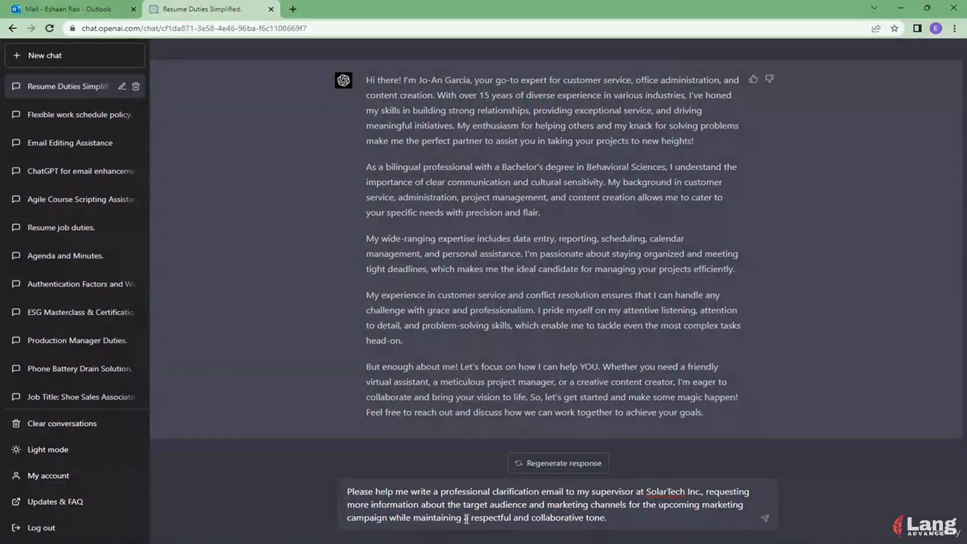
pyautogui.moveTo(464, 518); pyautogui.dragTo(584, 521)
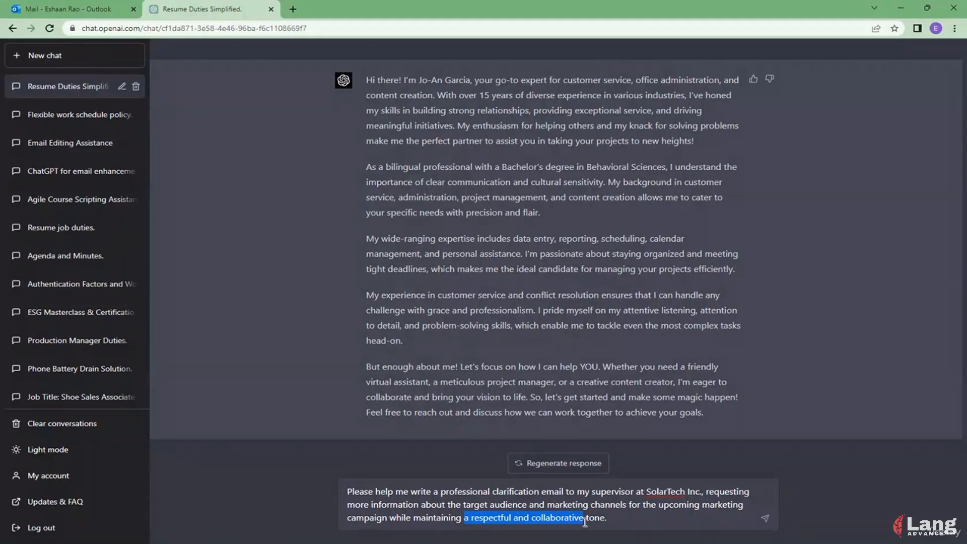
pyautogui.click(643, 523)
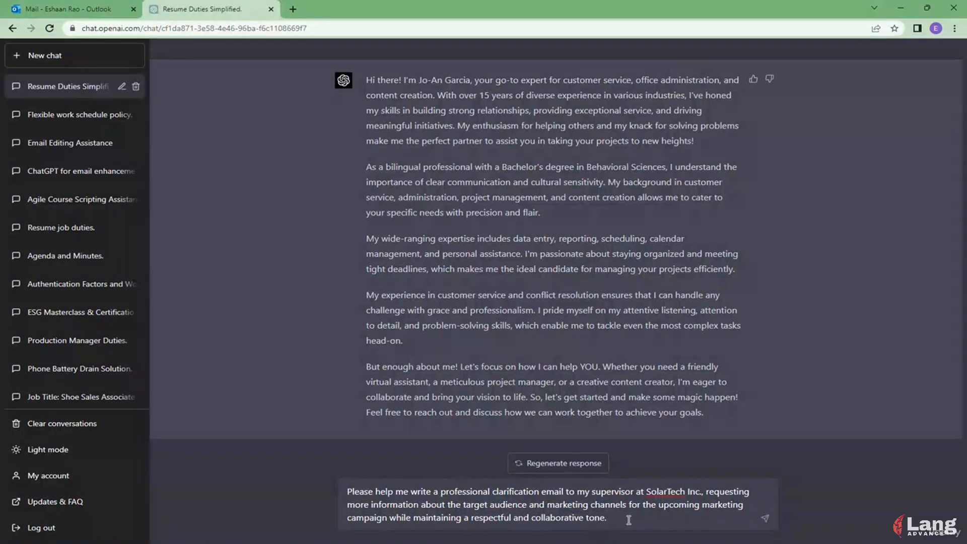
# Send the prompt and select ChatGPT's suggested subject line.
pyautogui.press('Return')
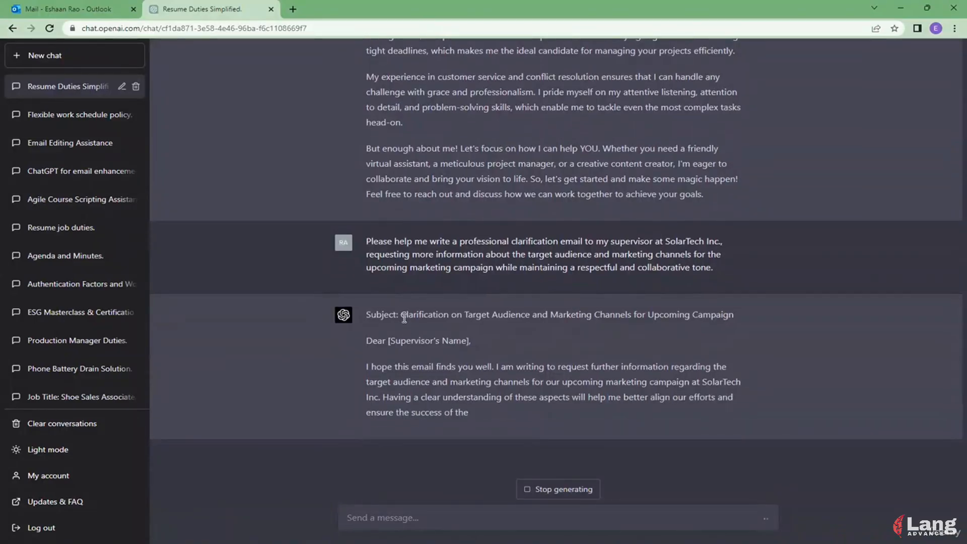
pyautogui.moveTo(402, 285); pyautogui.dragTo(748, 289)
pyautogui.hotkey('ctrl', 'c')
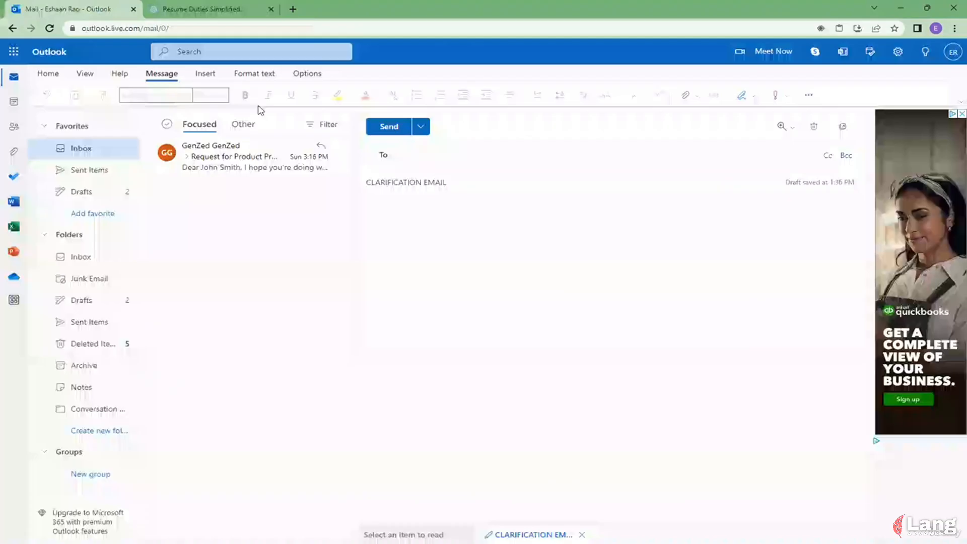
pyautogui.click(70, 9)
# Paste ChatGPT's subject into the draft and trim it to 'Clarification on Upcoming Campaign'.
pyautogui.hotkey('ctrl', 'a')
pyautogui.hotkey('ctrl', 'v')
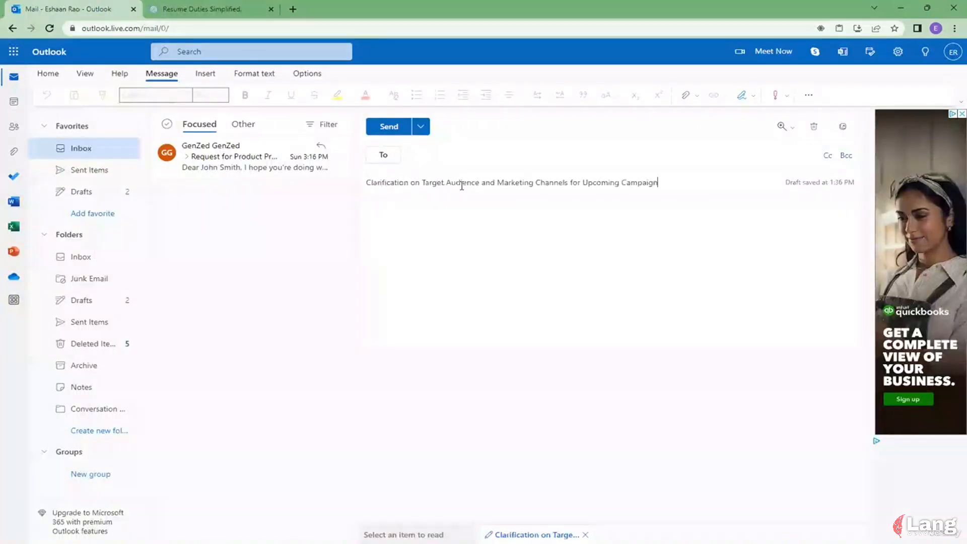
pyautogui.moveTo(415, 184); pyautogui.dragTo(580, 187)
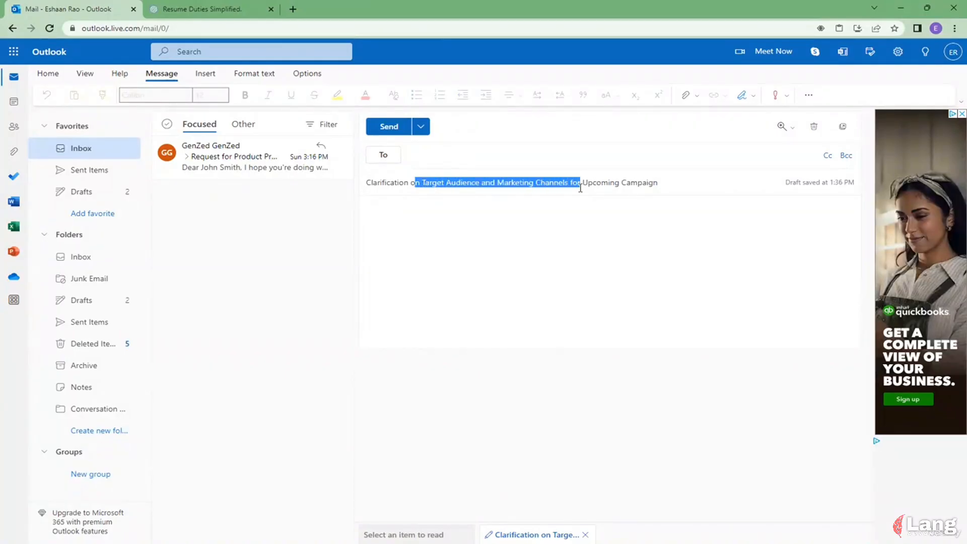
pyautogui.press('BackSpace')
pyautogui.write('n on')
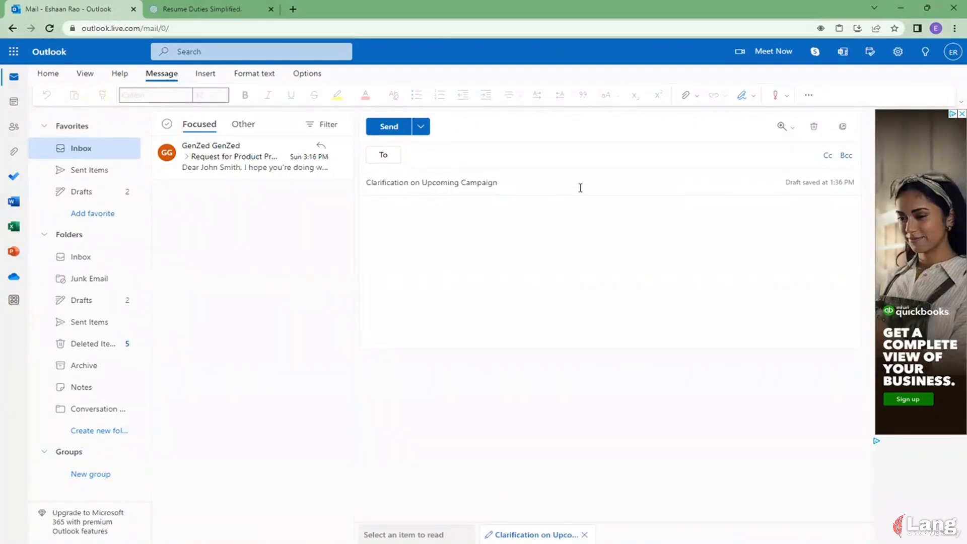
pyautogui.click(203, 9)
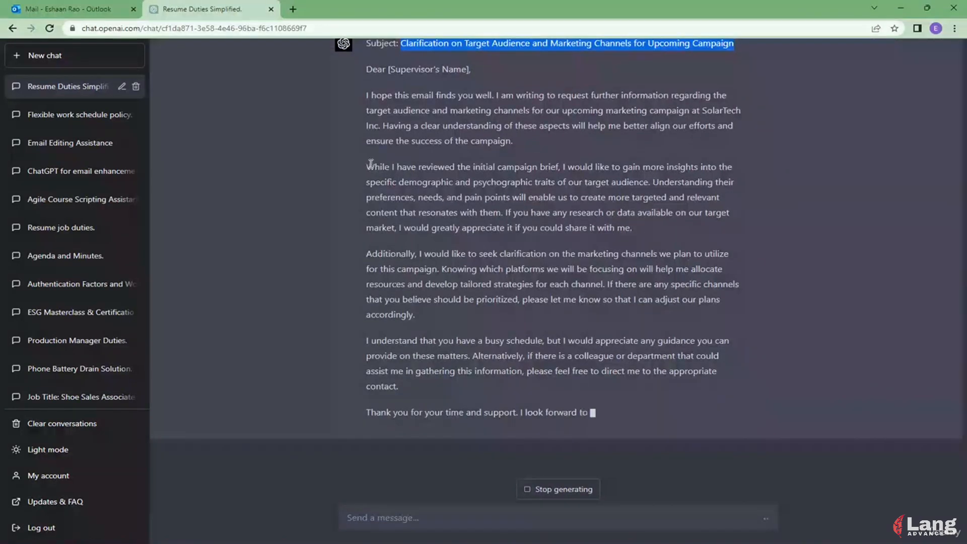
# Read through the clarification email's opening and audience-preferences paragraphs.
pyautogui.moveTo(365, 166); pyautogui.dragTo(654, 161)
pyautogui.click(655, 160)
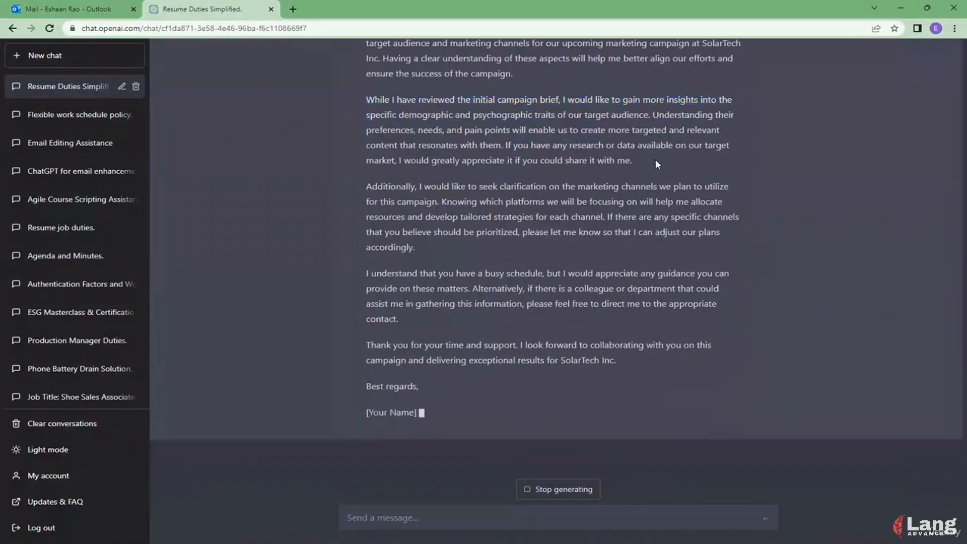
pyautogui.scroll(2, 654, 163)
pyautogui.moveTo(661, 228); pyautogui.dragTo(508, 253)
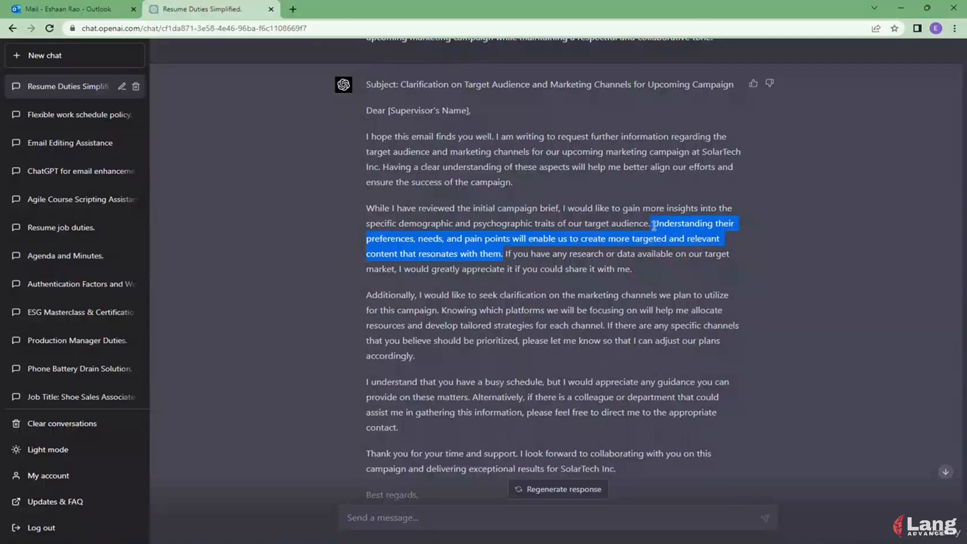
pyautogui.moveTo(653, 225); pyautogui.dragTo(501, 258)
pyautogui.scroll(-1, 501, 301)
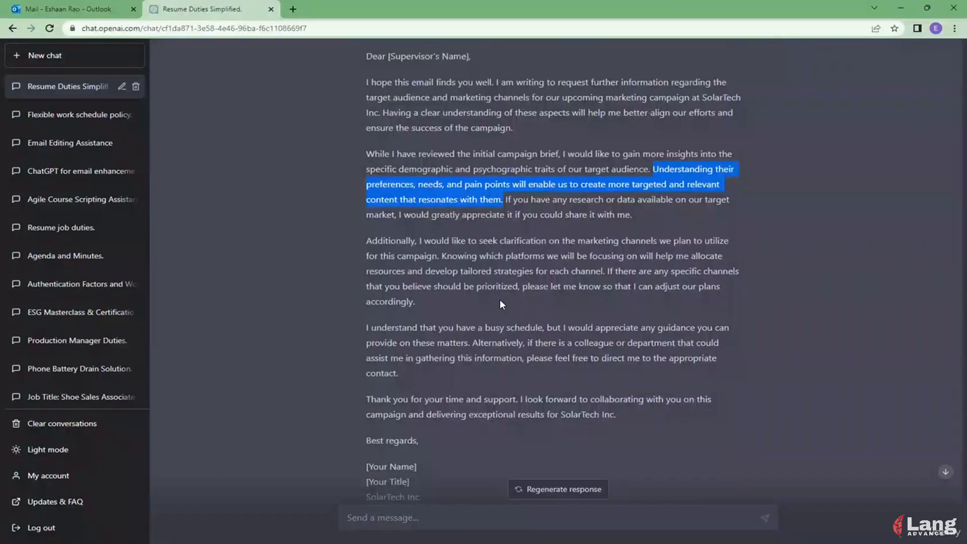
pyautogui.scroll(-2, 499, 299)
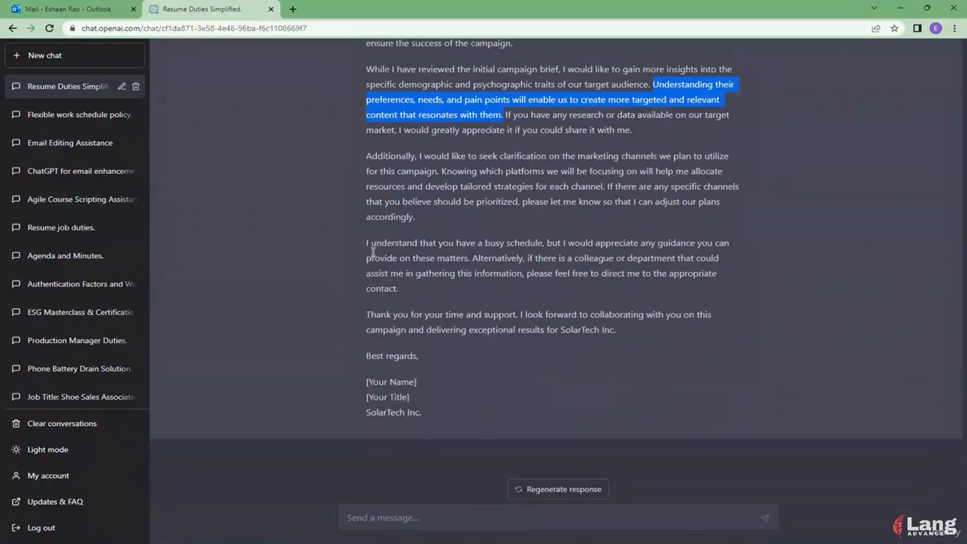
# Select the email body from 'I hope this email finds you well' through 'SolarTech Inc.'.
pyautogui.moveTo(367, 244); pyautogui.dragTo(477, 266)
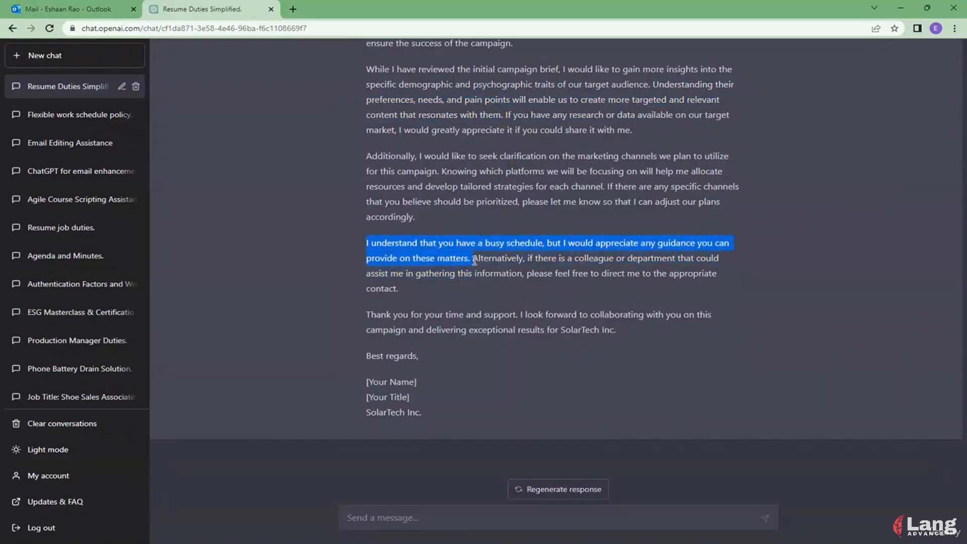
pyautogui.click(475, 260)
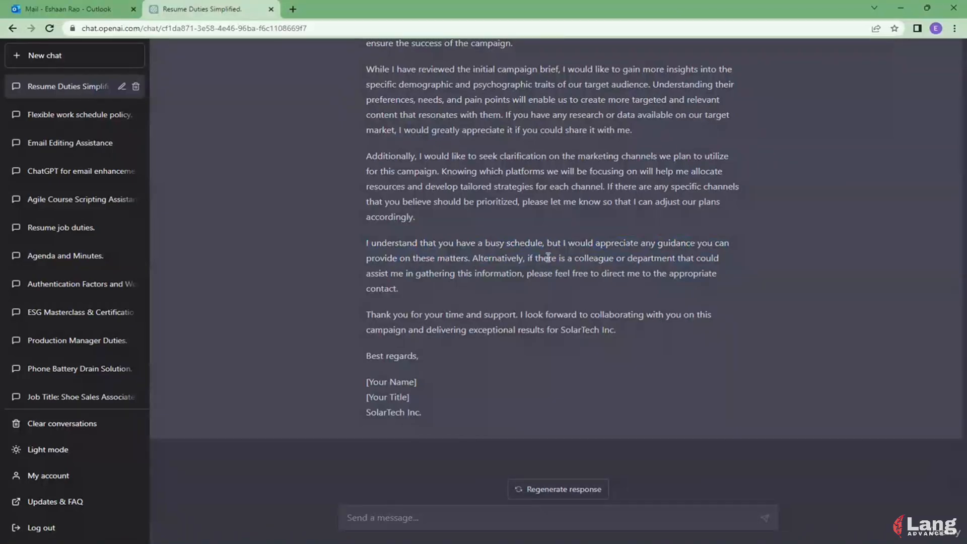
pyautogui.moveTo(564, 258); pyautogui.dragTo(711, 273)
pyautogui.moveTo(625, 332); pyautogui.dragTo(365, 274)
pyautogui.hotkey('ctrl', 'c')
pyautogui.scroll(1, 386, 290)
pyautogui.scroll(4, 385, 290)
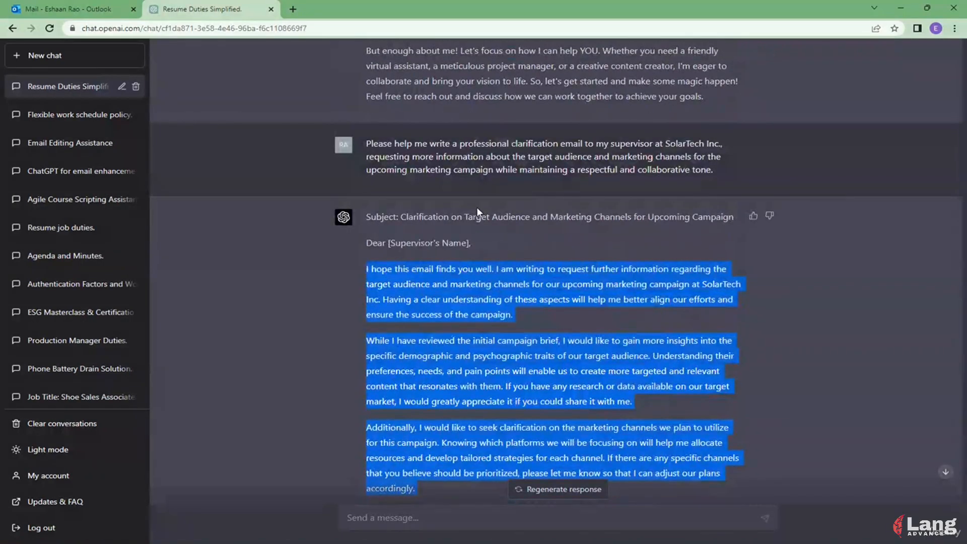
# Paste ChatGPT's clarification email into the Outlook draft body as plain text.
pyautogui.click(68, 8)
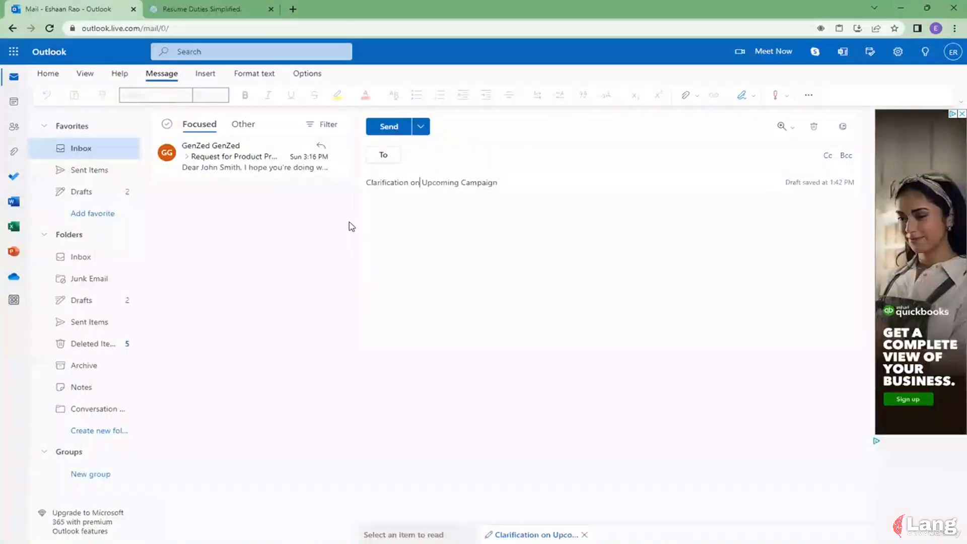
pyautogui.click(406, 242)
pyautogui.rightClick(403, 241)
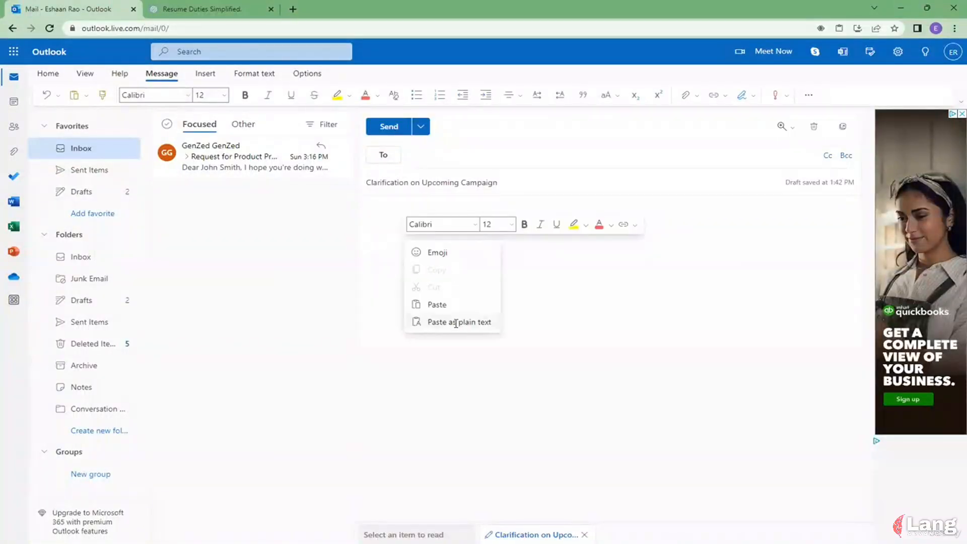
pyautogui.click(456, 321)
# Add the 'Dear' greeting above the body, replacing the placeholder with the supervisor's name.
pyautogui.click(251, 9)
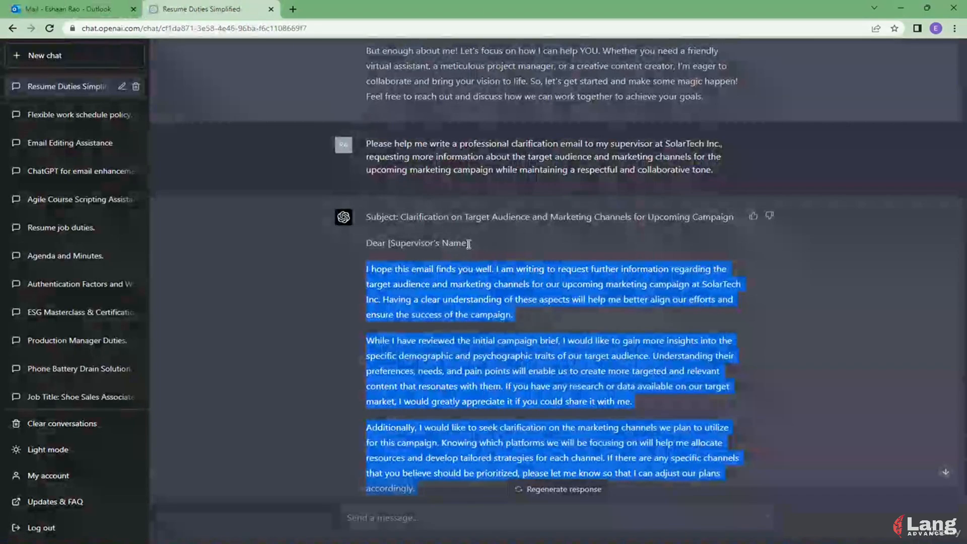
pyautogui.moveTo(468, 243); pyautogui.dragTo(367, 243)
pyautogui.hotkey('ctrl', 'c')
pyautogui.click(76, 9)
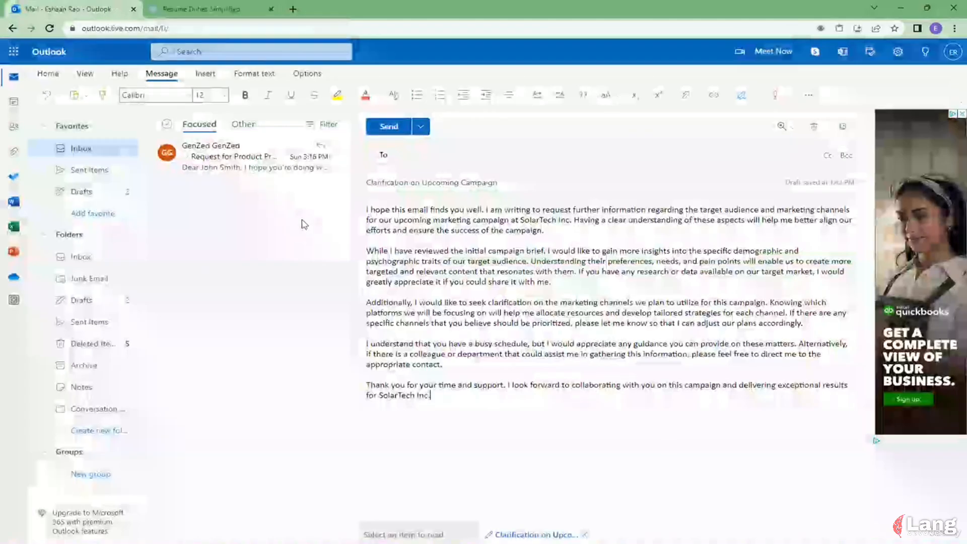
pyautogui.click(367, 213)
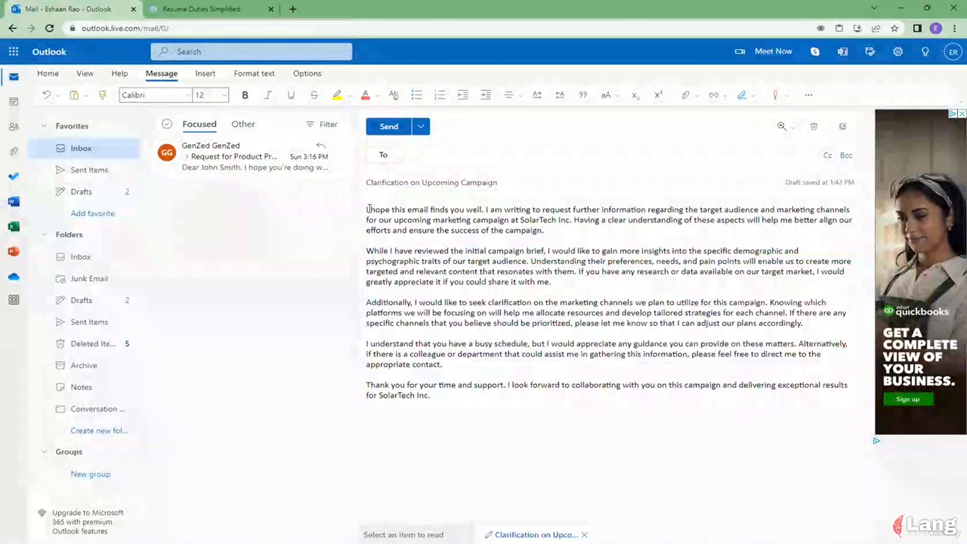
pyautogui.press('Return')
pyautogui.press('Return')
pyautogui.rightClick(369, 211)
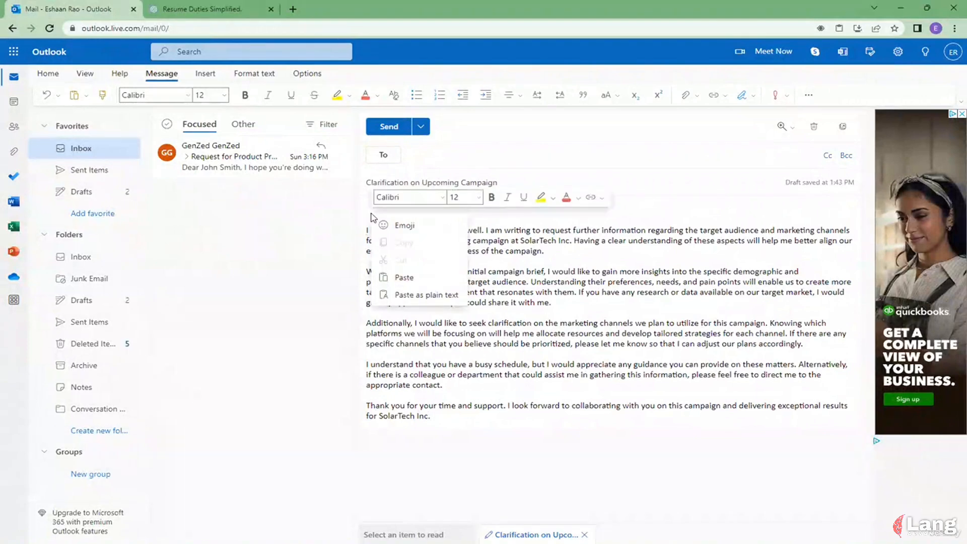
pyautogui.click(421, 289)
pyautogui.moveTo(461, 210); pyautogui.dragTo(387, 209)
pyautogui.write('M')
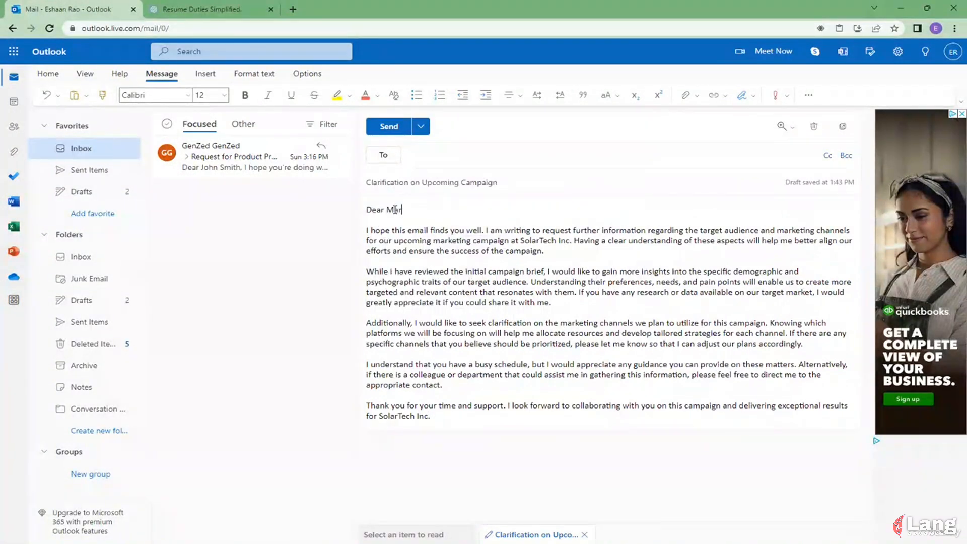
# Add a 'Best,' sign-off with the sender's name below the last paragraph.
pyautogui.click(448, 414)
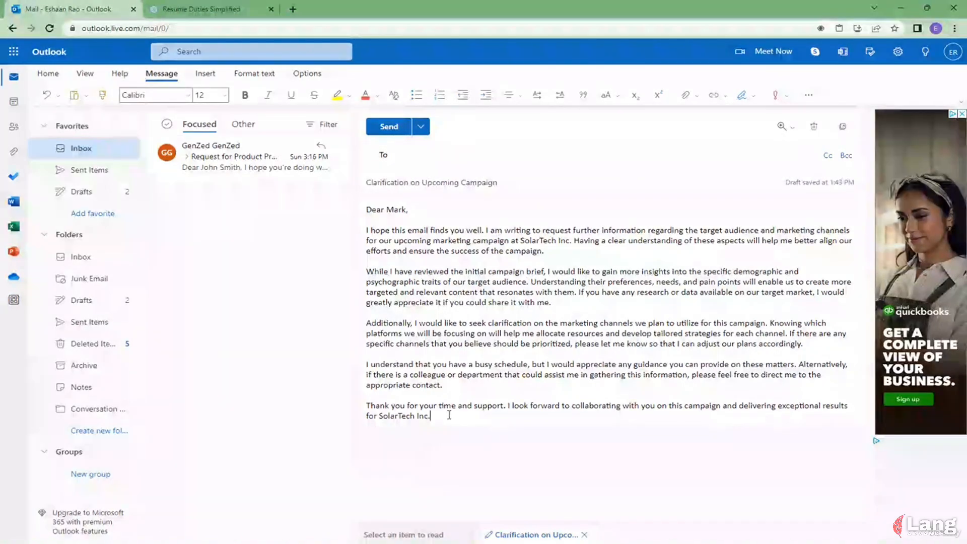
pyautogui.press('Return')
pyautogui.press('Return')
pyautogui.write('Best, Jo')
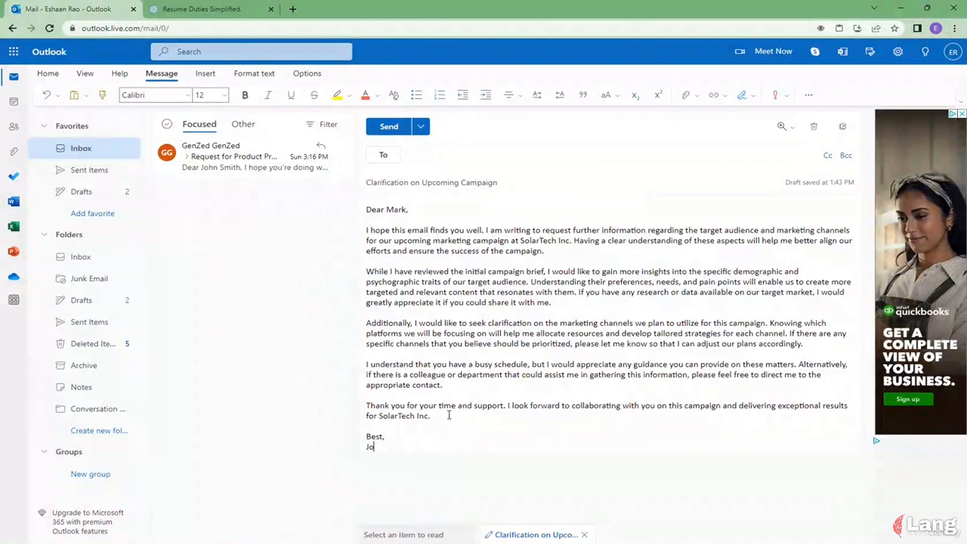
pyautogui.write('hn Smith')
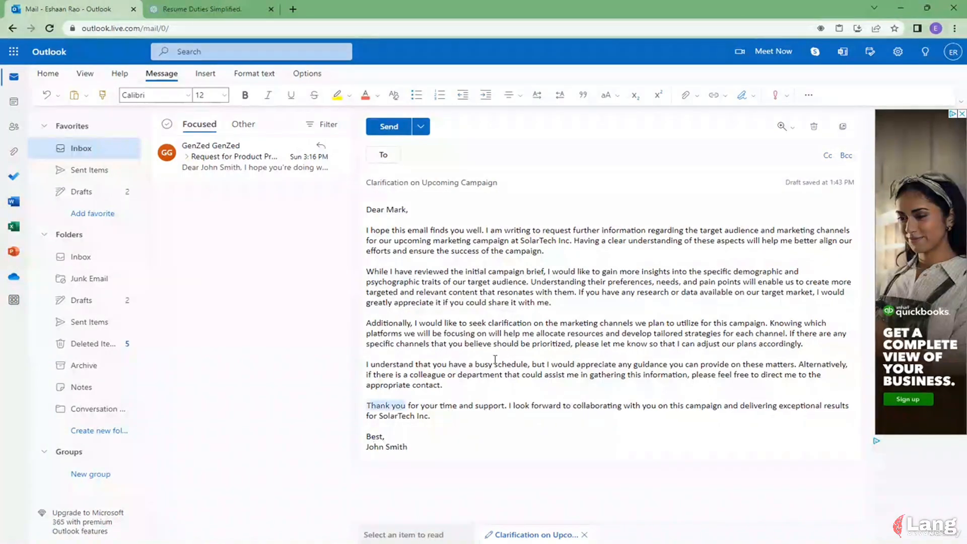
pyautogui.click(520, 423)
pyautogui.click(211, 9)
pyautogui.scroll(-4, 401, 267)
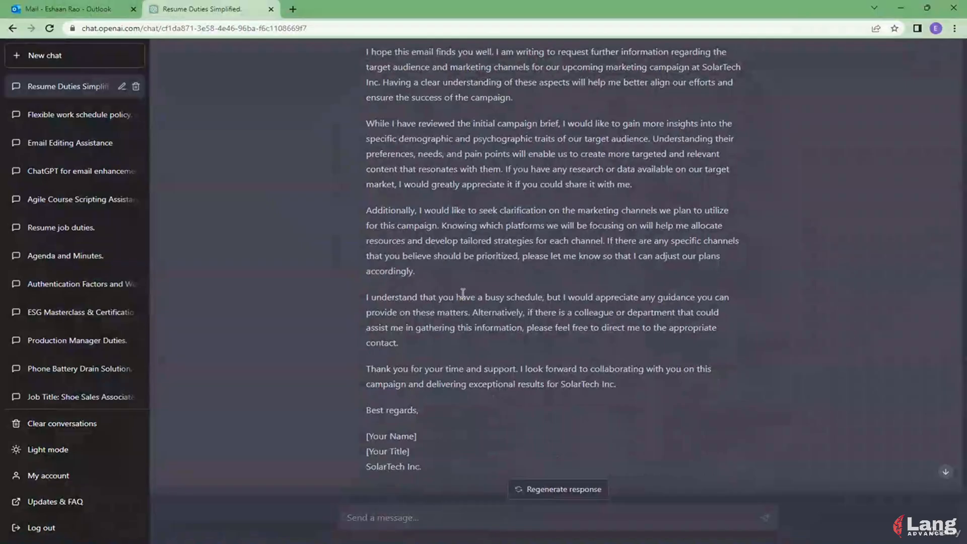
pyautogui.scroll(3, 463, 293)
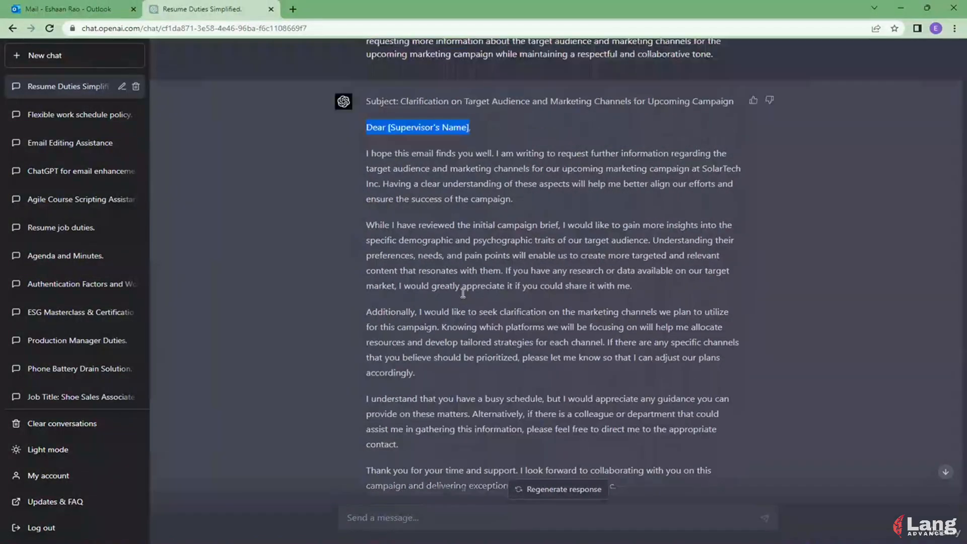
# Review the clarification email's busy-schedule and alternative-contact sentences in ChatGPT.
pyautogui.moveTo(367, 232); pyautogui.dragTo(585, 233)
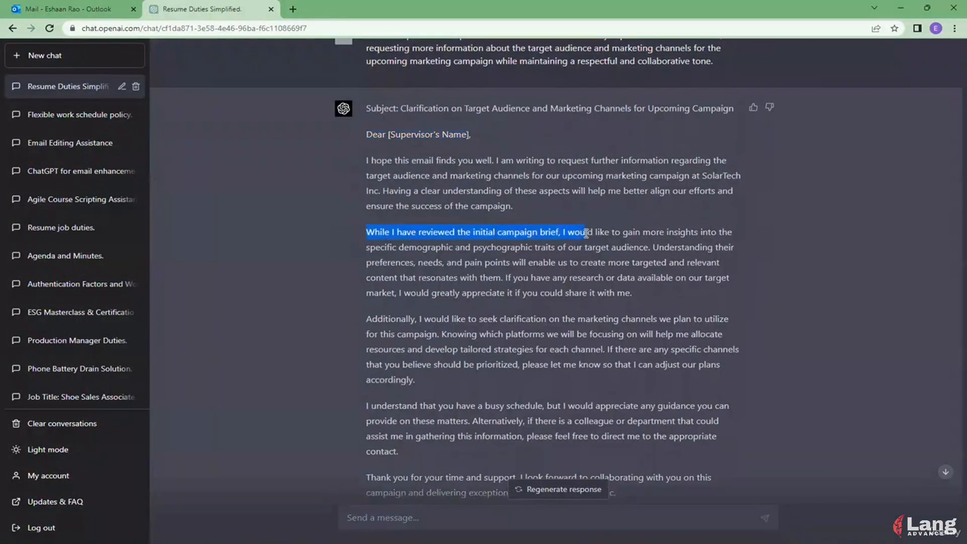
pyautogui.moveTo(526, 246); pyautogui.dragTo(574, 246)
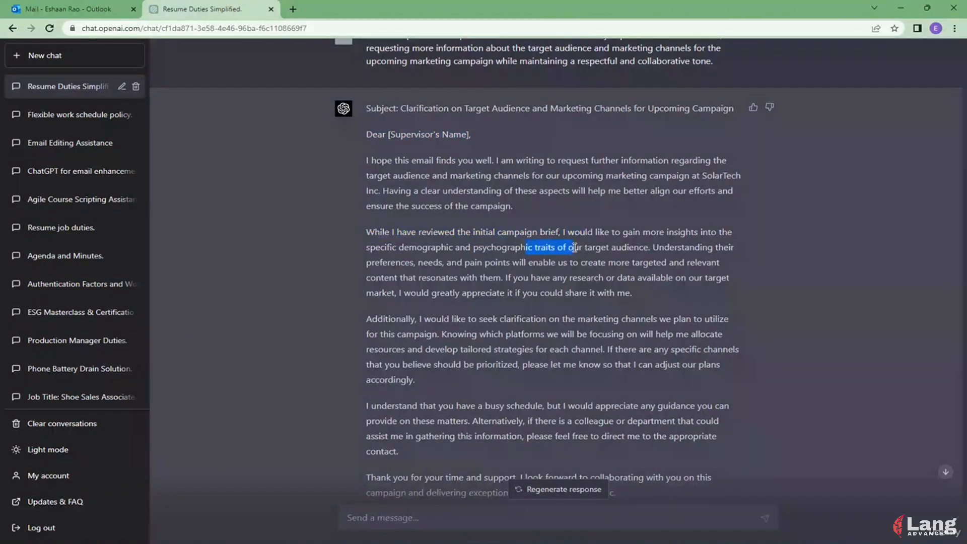
pyautogui.scroll(-2, 411, 321)
pyautogui.moveTo(371, 297); pyautogui.dragTo(562, 298)
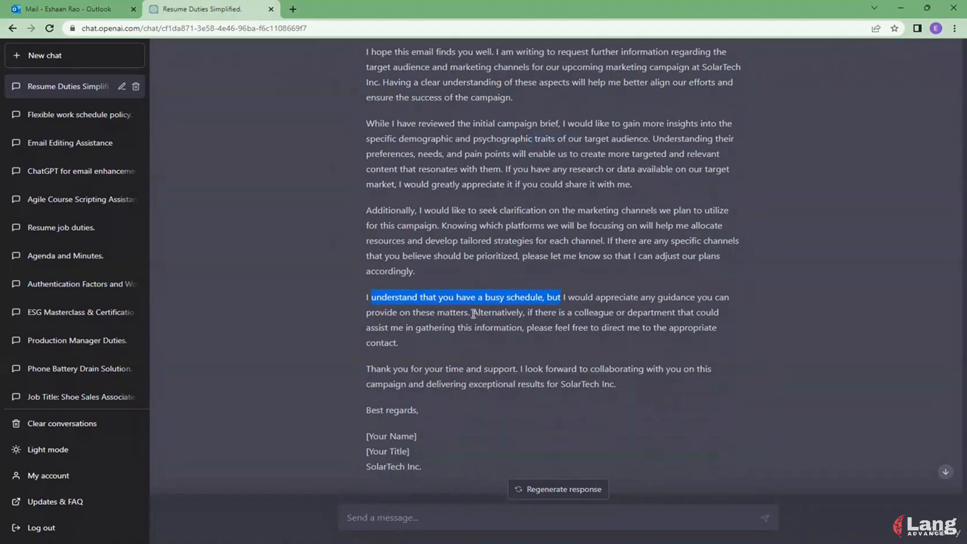
pyautogui.moveTo(472, 313); pyautogui.dragTo(538, 341)
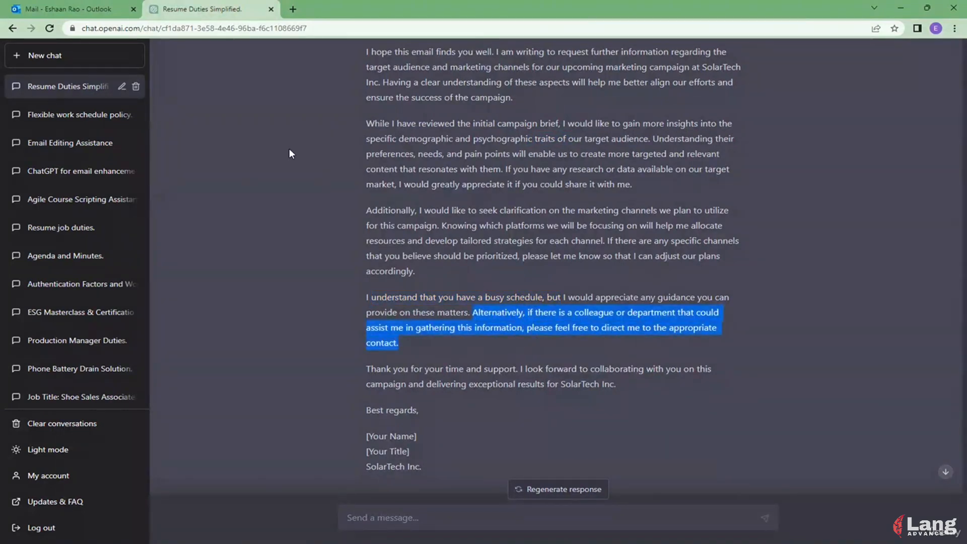
pyautogui.click(70, 10)
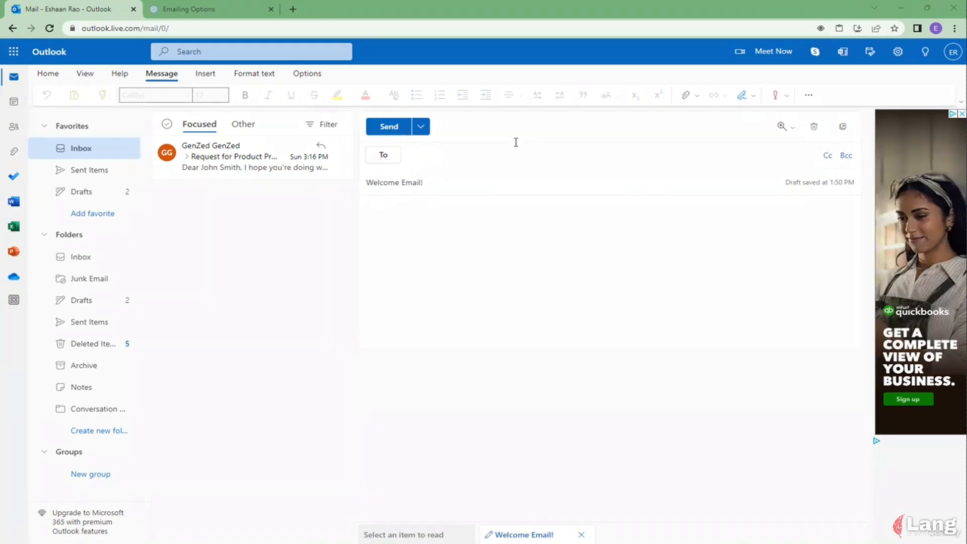
# Bring up the Emailing Options conversation in ChatGPT.
pyautogui.click(194, 9)
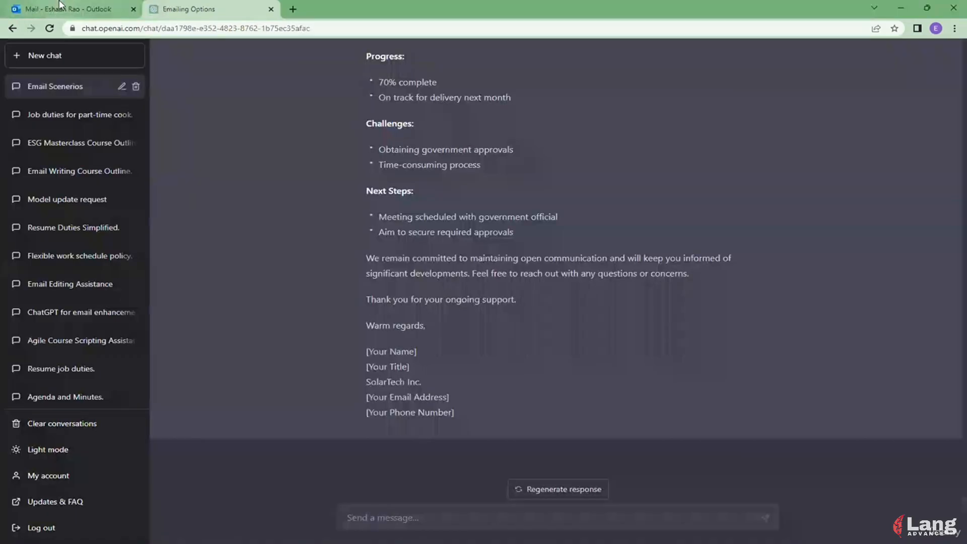
pyautogui.moveTo(64, 4)
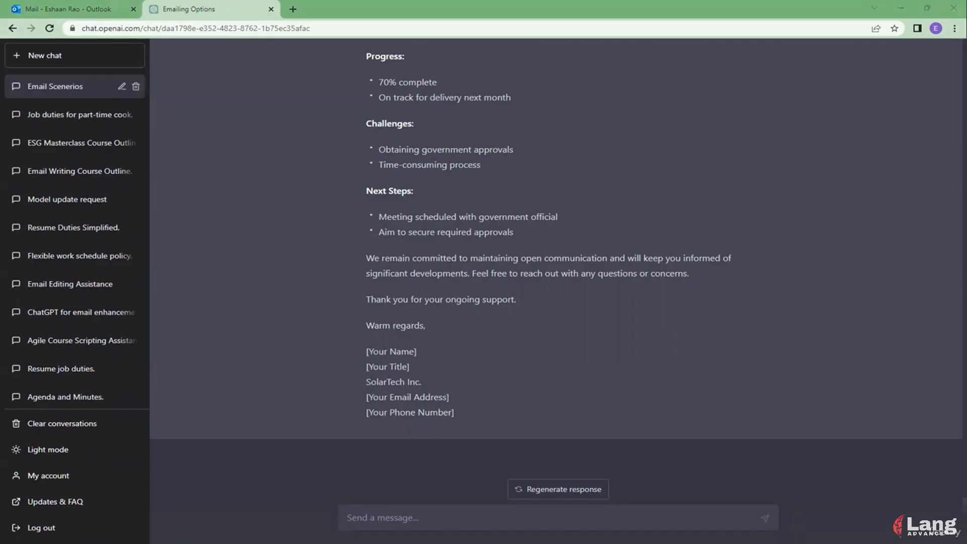
# Paste and send the Product Manager welcome-email prompt to ChatGPT.
pyautogui.click(515, 514)
pyautogui.write('Please help me write a professional and engaging welcome email to our new Product Manager, Emily Roberts, who joined SolarTech Inc. on April 4th. Introduce her to the fact that our team has 12 product specialists and engineers, provide an overview of her role in managing the development of our residential solar panel line, and offer assistance by introducing her to her mentor, James Smith, our Senior Product Manager, to help her transition smoothly into her new position')
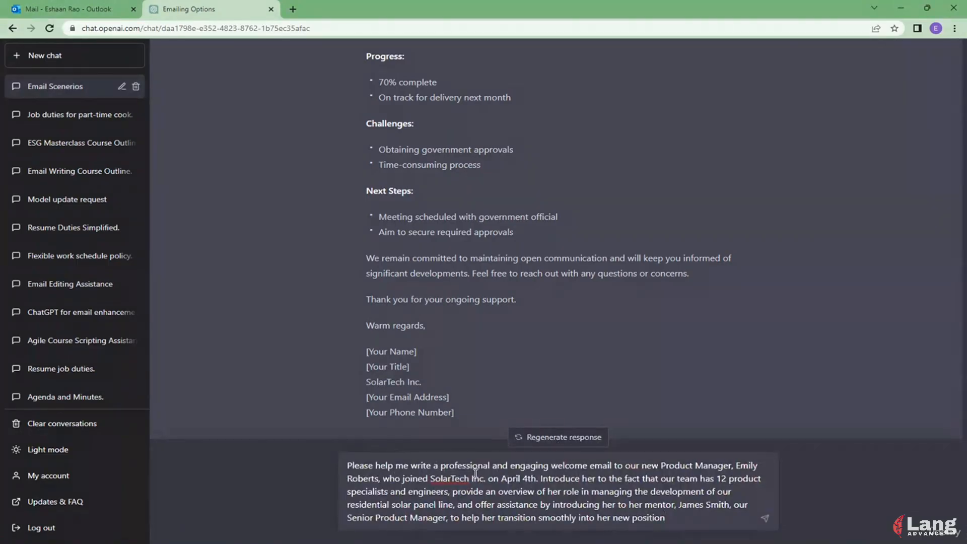
pyautogui.moveTo(354, 466); pyautogui.dragTo(685, 519)
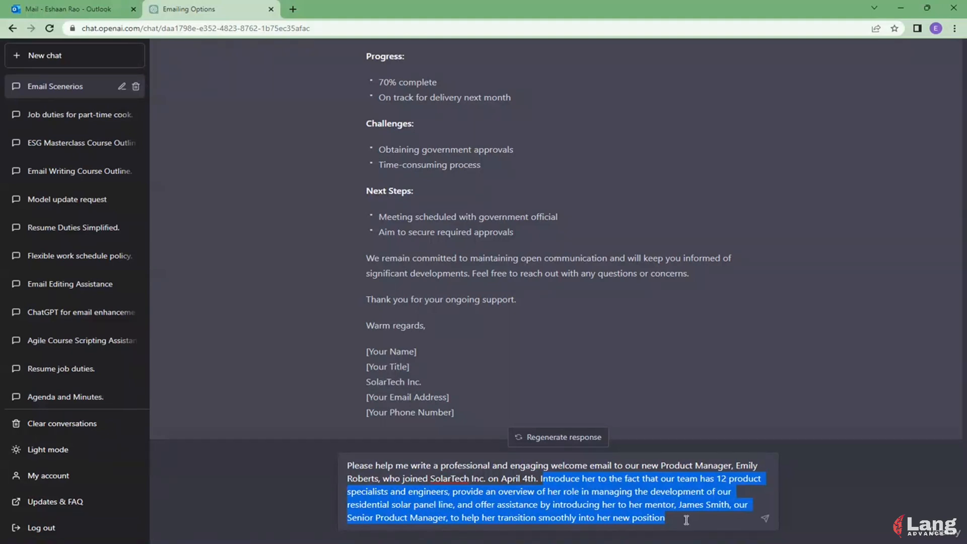
pyautogui.click(686, 520)
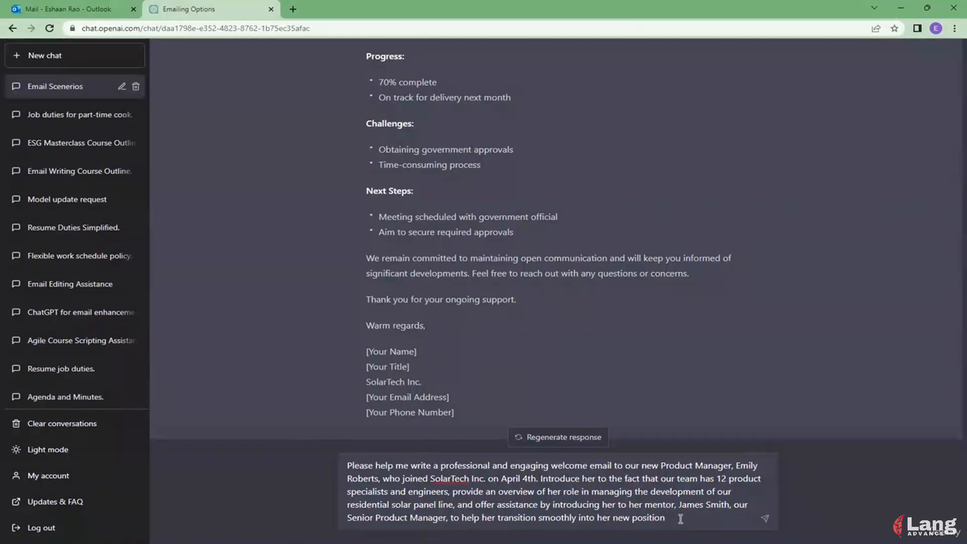
pyautogui.press('Return')
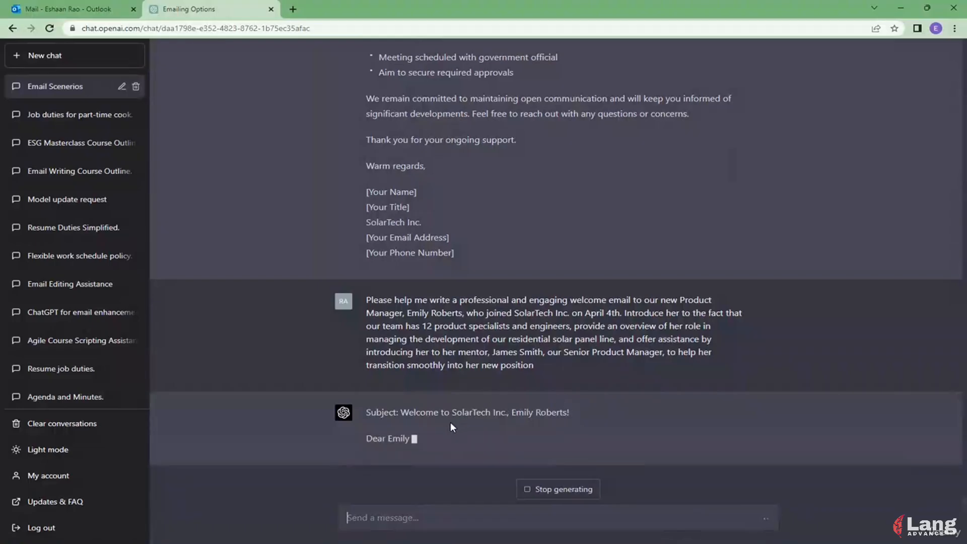
# Replace the draft's 'Welcome Email!' subject with ChatGPT's suggested welcome subject line.
pyautogui.moveTo(402, 361); pyautogui.dragTo(588, 351)
pyautogui.hotkey('ctrl', 'c')
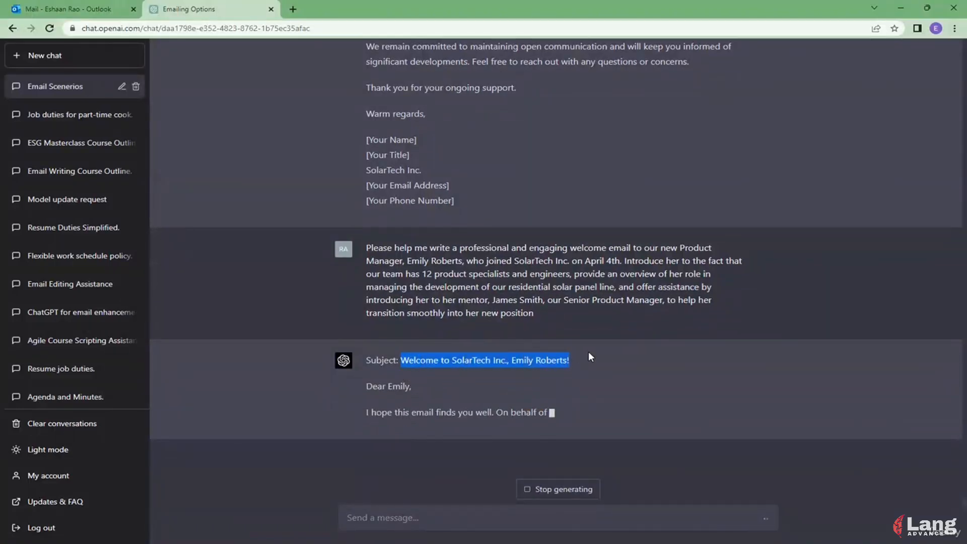
pyautogui.click(90, 6)
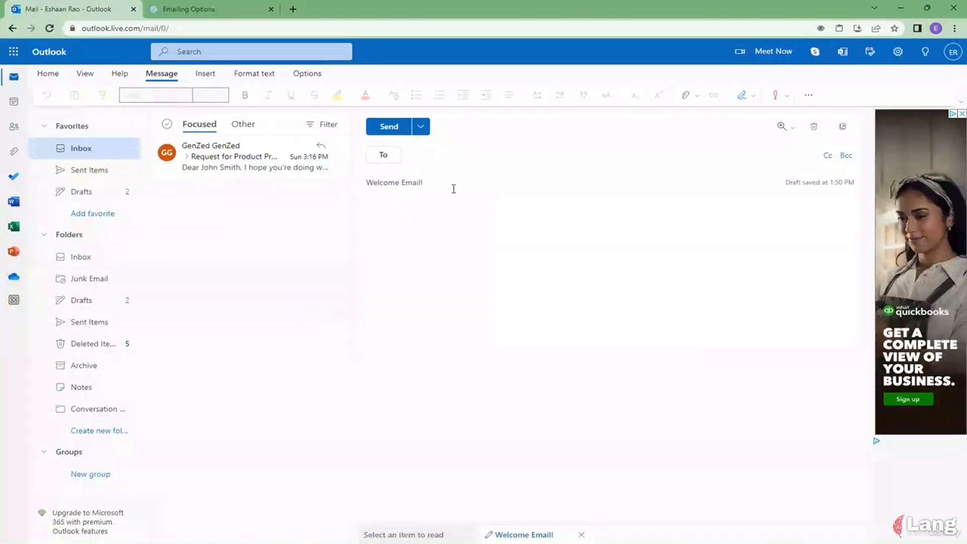
pyautogui.hotkey('ctrl', 'a')
pyautogui.hotkey('ctrl', 'v')
pyautogui.click(211, 9)
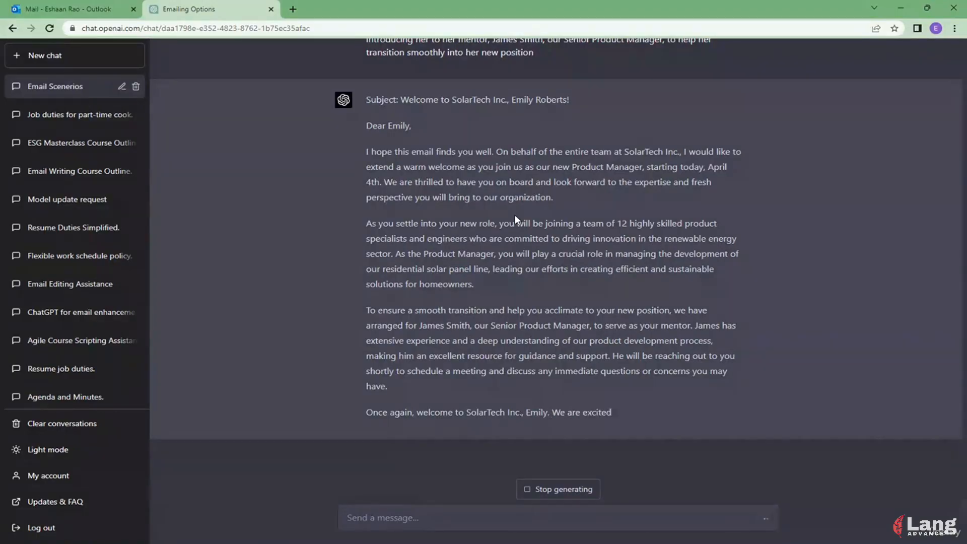
# Read through the welcome email's mentor paragraph and closing well-wishes line.
pyautogui.scroll(2, 533, 234)
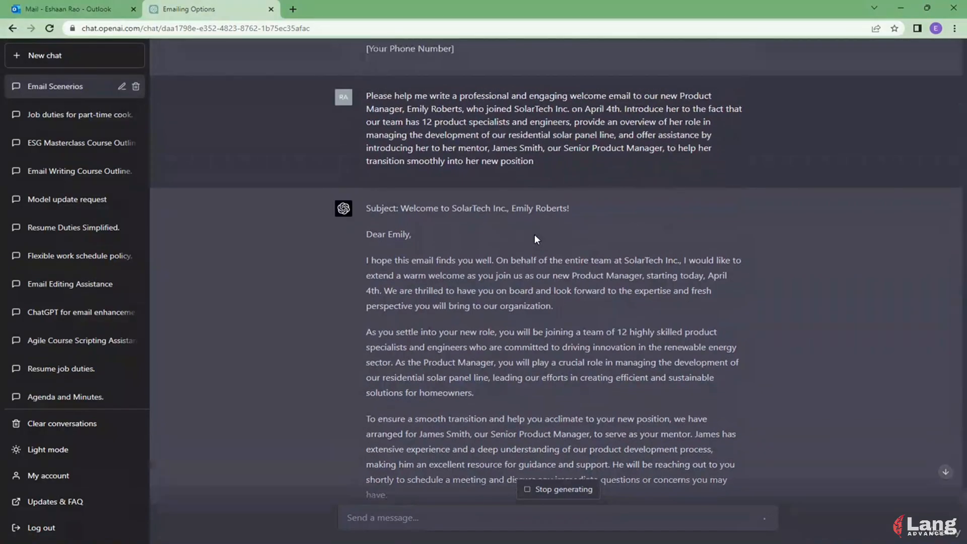
pyautogui.scroll(-2, 535, 236)
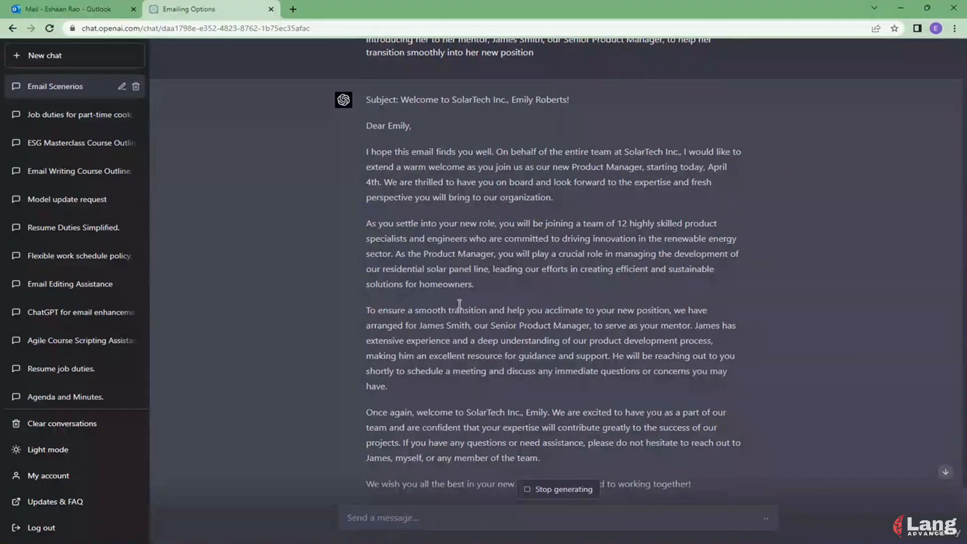
pyautogui.moveTo(368, 310); pyautogui.dragTo(650, 330)
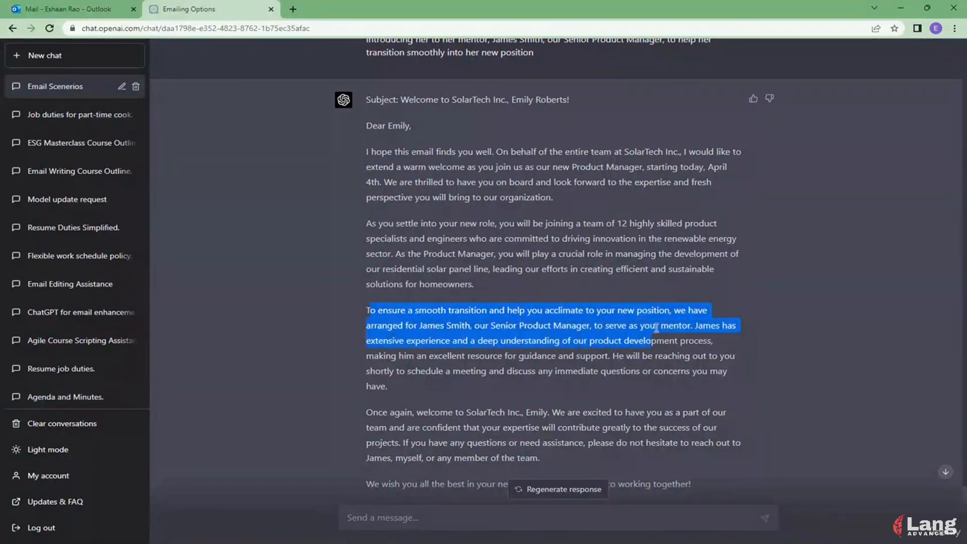
pyautogui.scroll(-1, 648, 324)
pyautogui.click(638, 312)
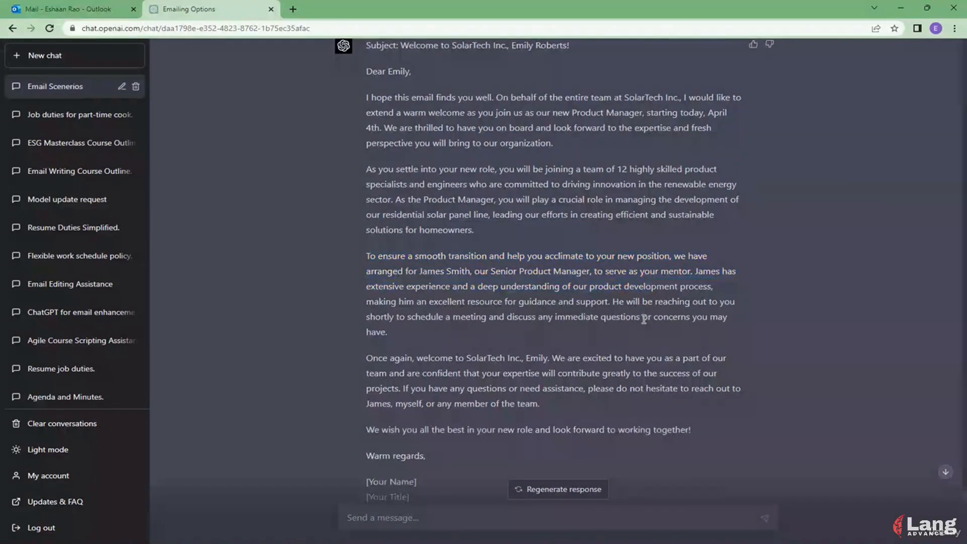
pyautogui.scroll(-2, 645, 318)
pyautogui.scroll(2, 369, 261)
pyautogui.moveTo(366, 430); pyautogui.dragTo(687, 430)
pyautogui.click(406, 396)
# Select the whole welcome email from the greeting through 'Warm regards,'.
pyautogui.moveTo(426, 456); pyautogui.dragTo(360, 180)
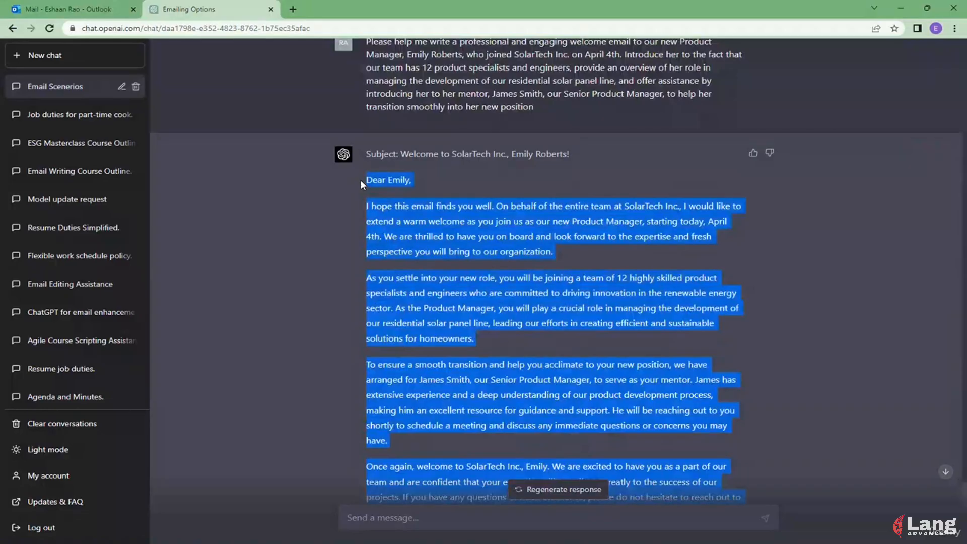
pyautogui.scroll(3, 445, 216)
pyautogui.click(464, 229)
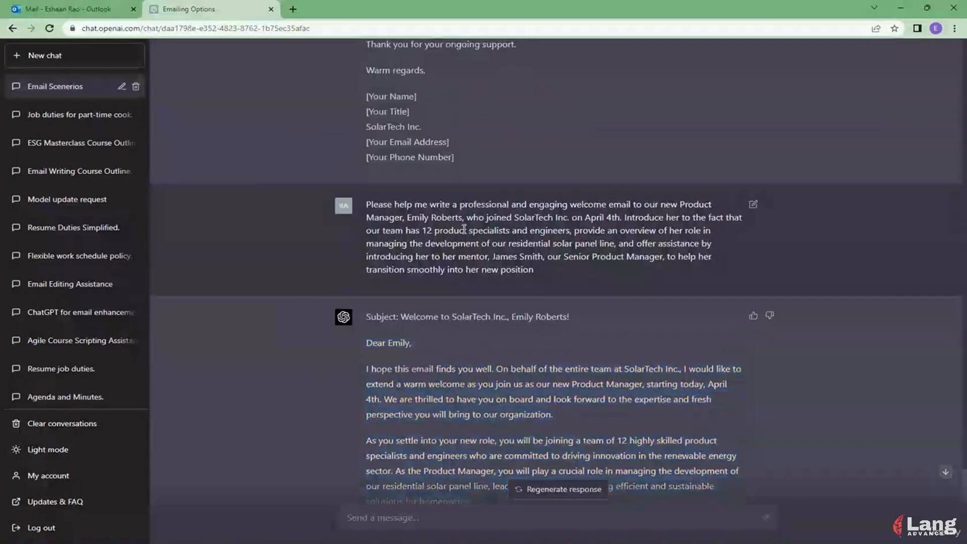
pyautogui.moveTo(623, 217); pyautogui.dragTo(666, 271)
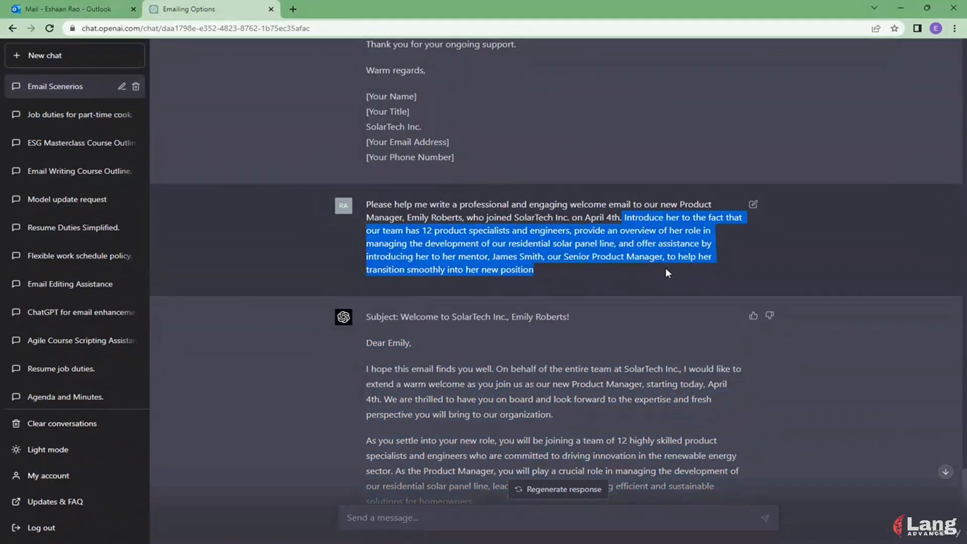
pyautogui.scroll(-4, 665, 268)
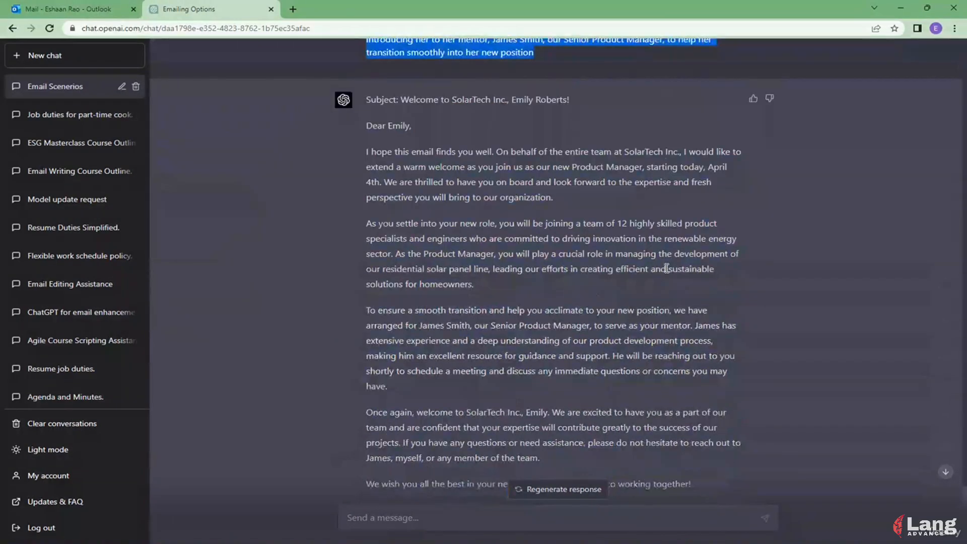
pyautogui.scroll(-3, 617, 282)
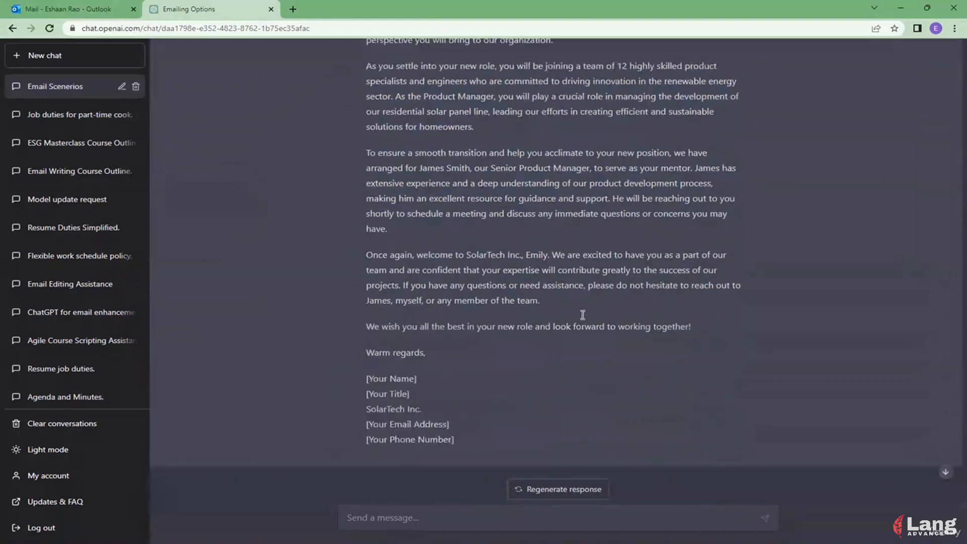
pyautogui.scroll(2, 427, 441)
pyautogui.moveTo(427, 441); pyautogui.dragTo(412, 429)
pyautogui.scroll(3, 403, 346)
pyautogui.moveTo(401, 392); pyautogui.dragTo(368, 237)
pyautogui.hotkey('ctrl', 'c')
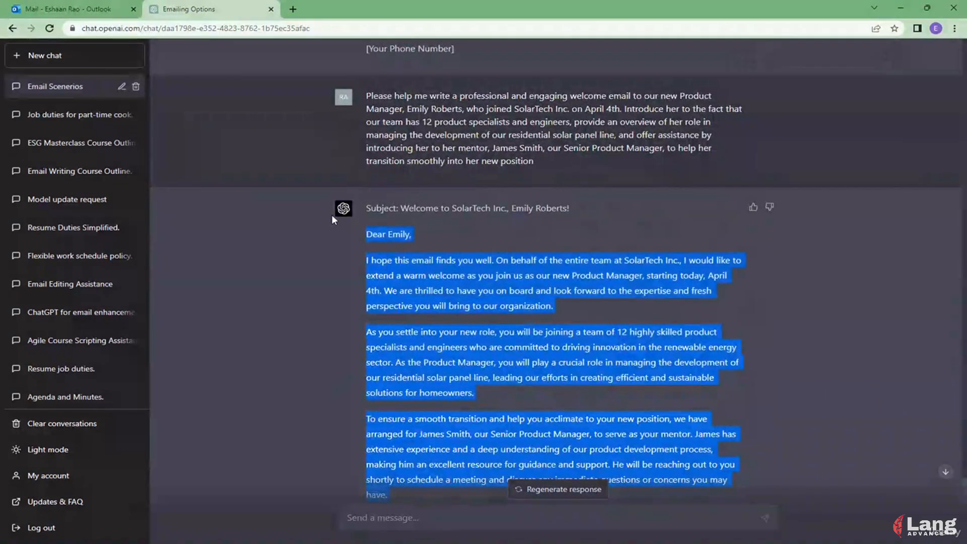
# Paste the welcome email into the draft body as plain text and sign it with the sender's name.
pyautogui.hotkey('ctrl', 'shift', 'Tab')
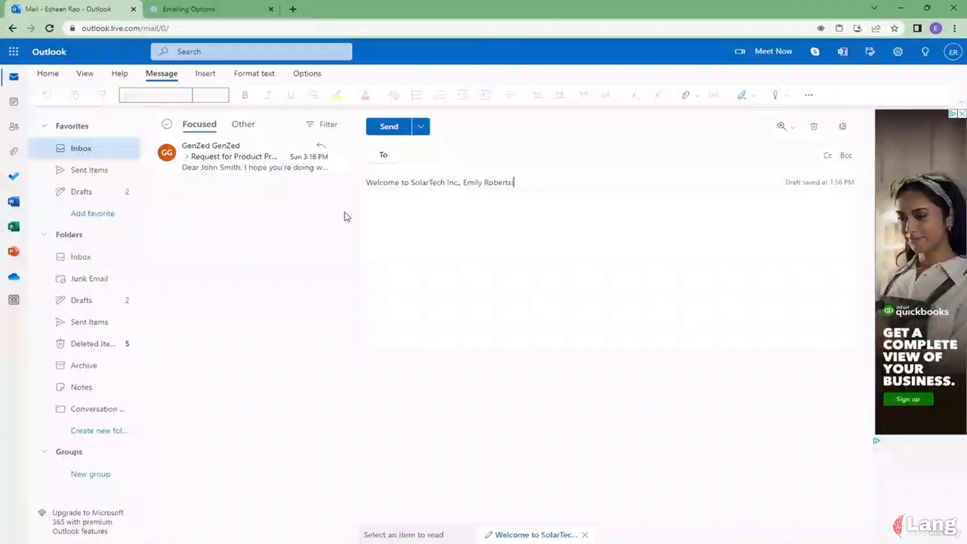
pyautogui.click(212, 9)
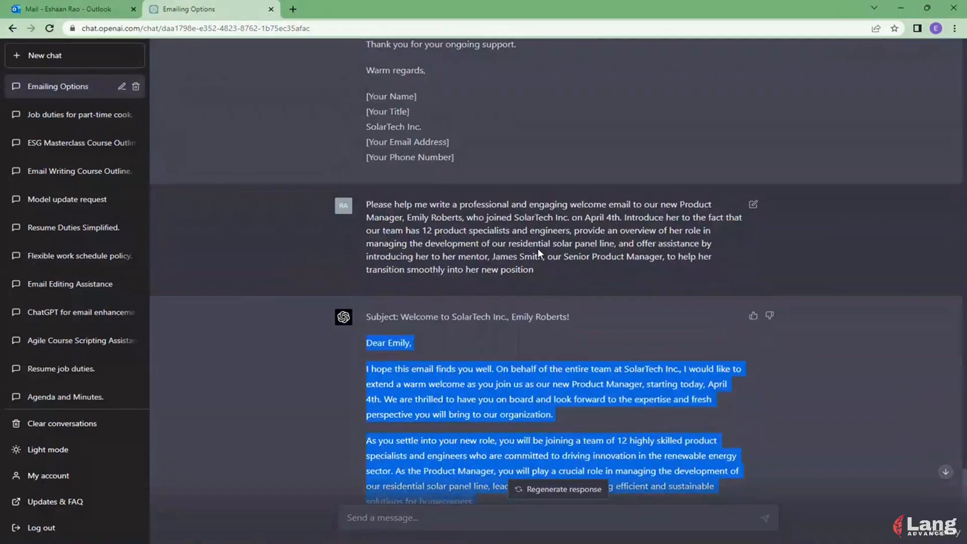
pyautogui.click(76, 10)
pyautogui.rightClick(401, 225)
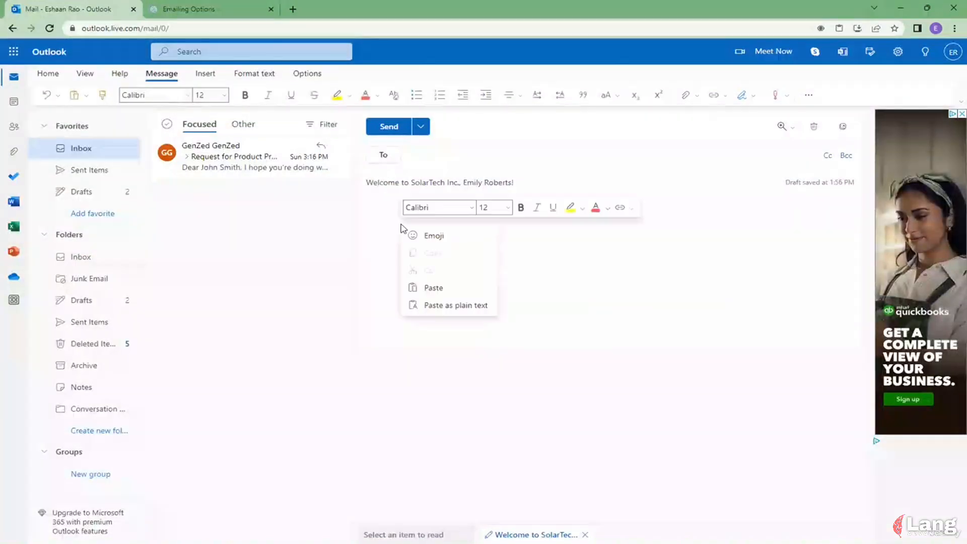
pyautogui.click(465, 305)
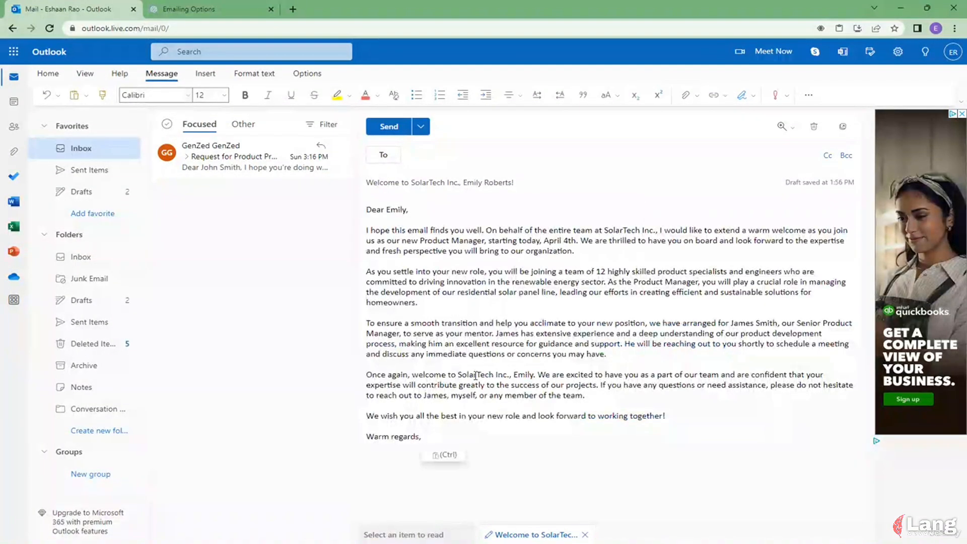
pyautogui.write('John Smith')
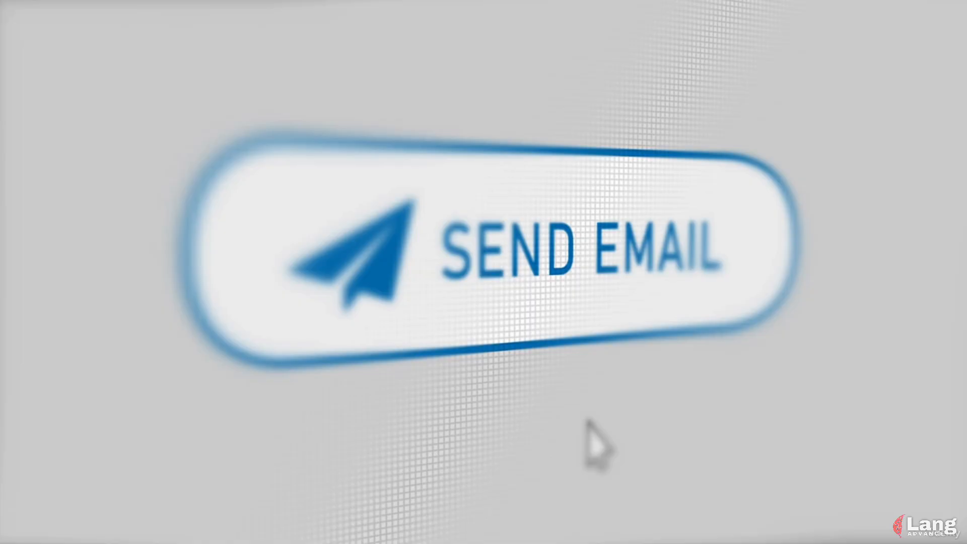
pyautogui.click(525, 246)
pyautogui.click(524, 245)
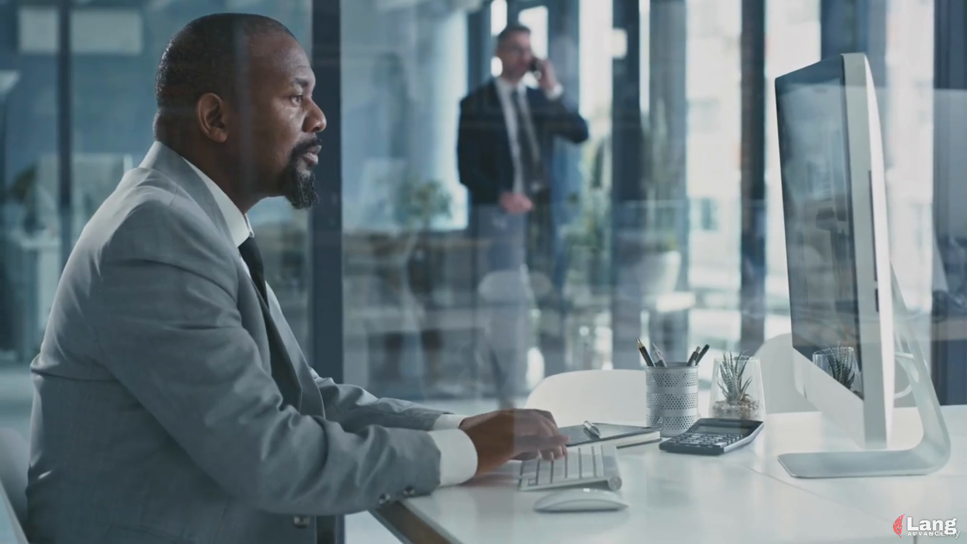